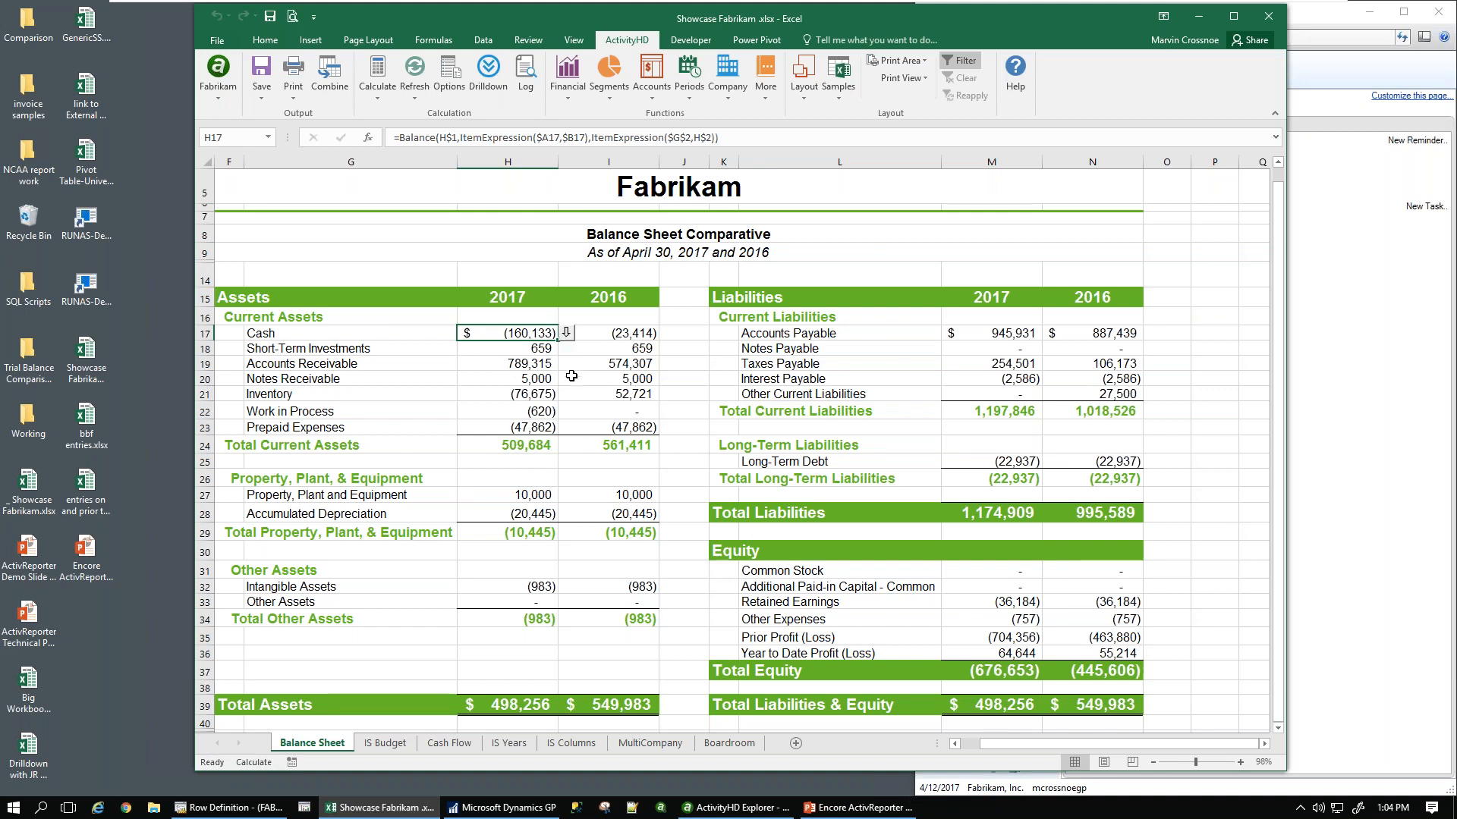
# - Drill down into the 2017 Cash balance and open the journal entry behind line 2015 - 2074 - 4
pyautogui.click(565, 335)
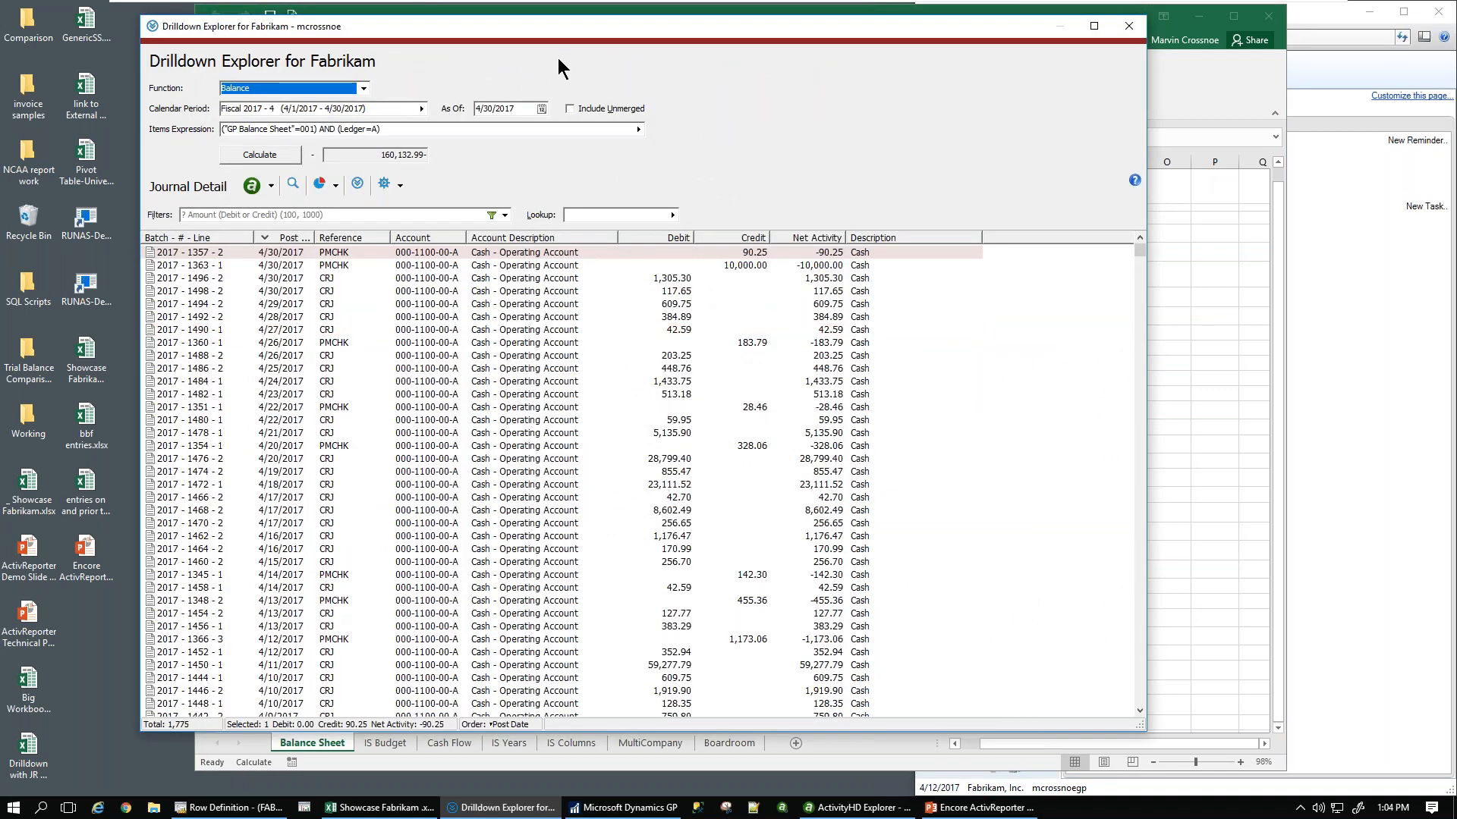
pyautogui.moveTo(465, 23)
pyautogui.mouseDown()
pyautogui.moveTo(899, 47)
pyautogui.moveTo(445, 29)
pyautogui.mouseUp()
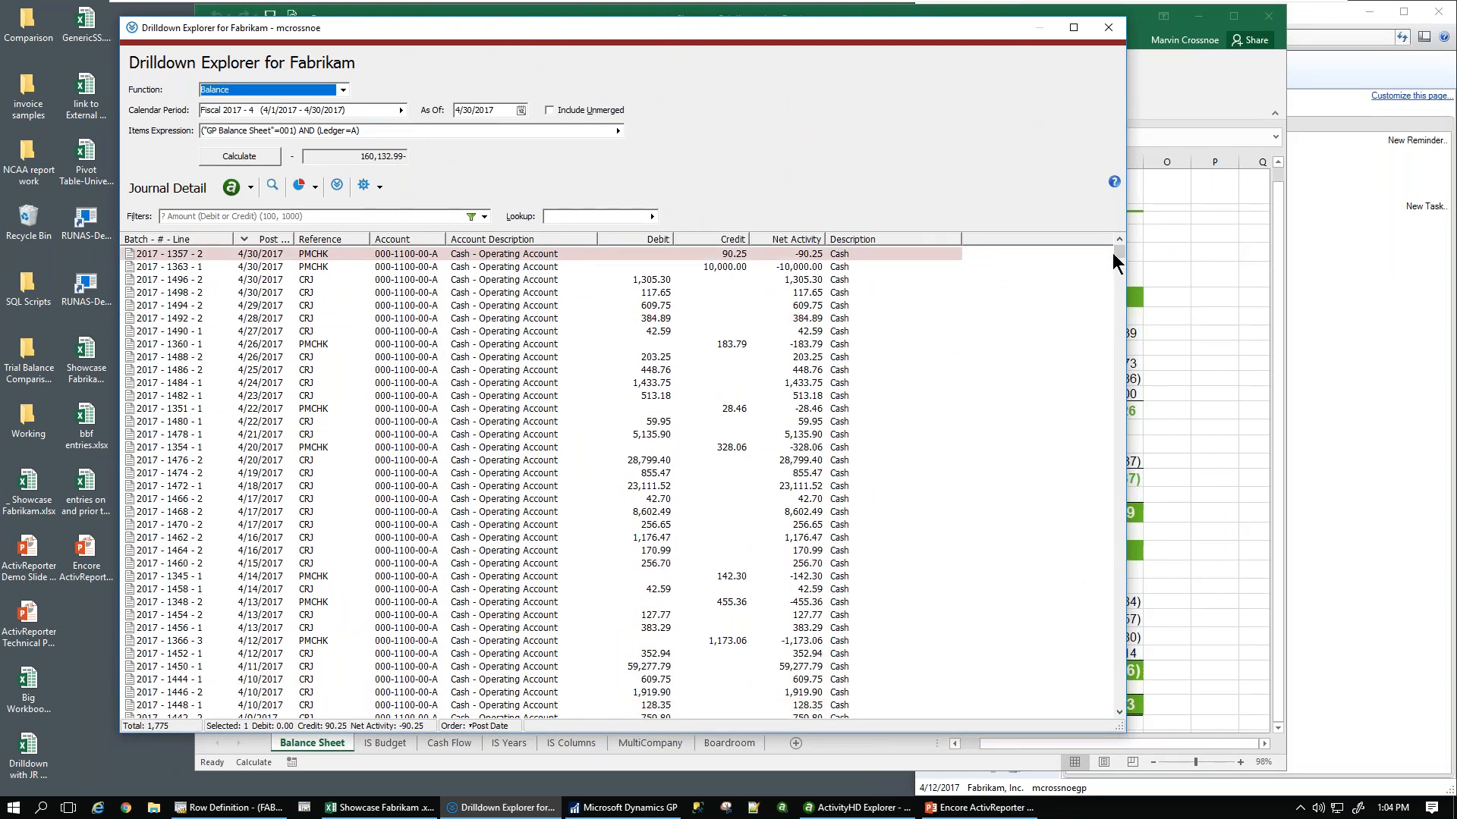
pyautogui.moveTo(1119, 252); pyautogui.dragTo(1131, 479)
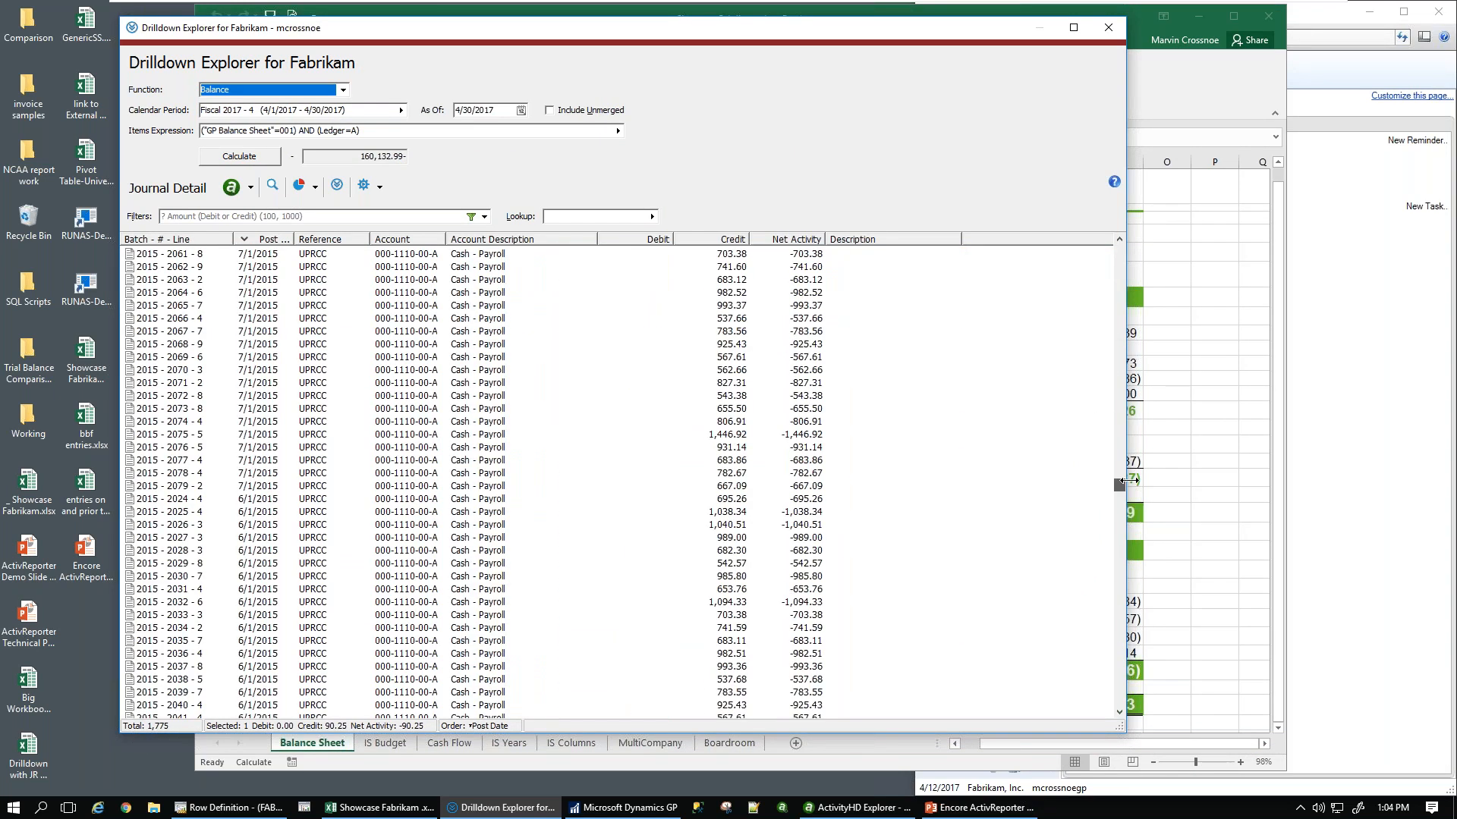
pyautogui.click(308, 422)
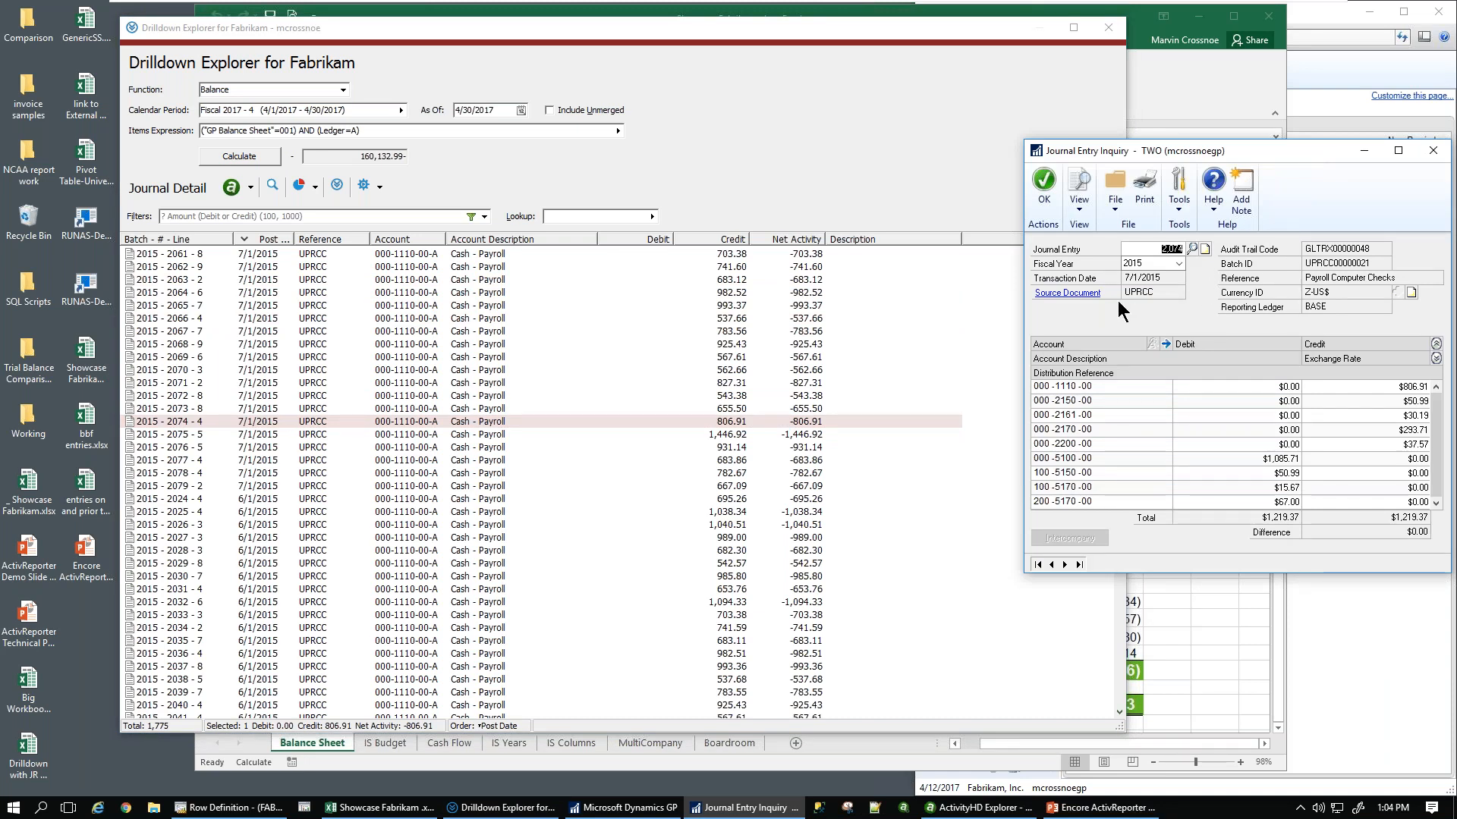
# - View the source document of the payroll journal entry, and close both inquiry windows and the Cash drilldown
pyautogui.click(1067, 293)
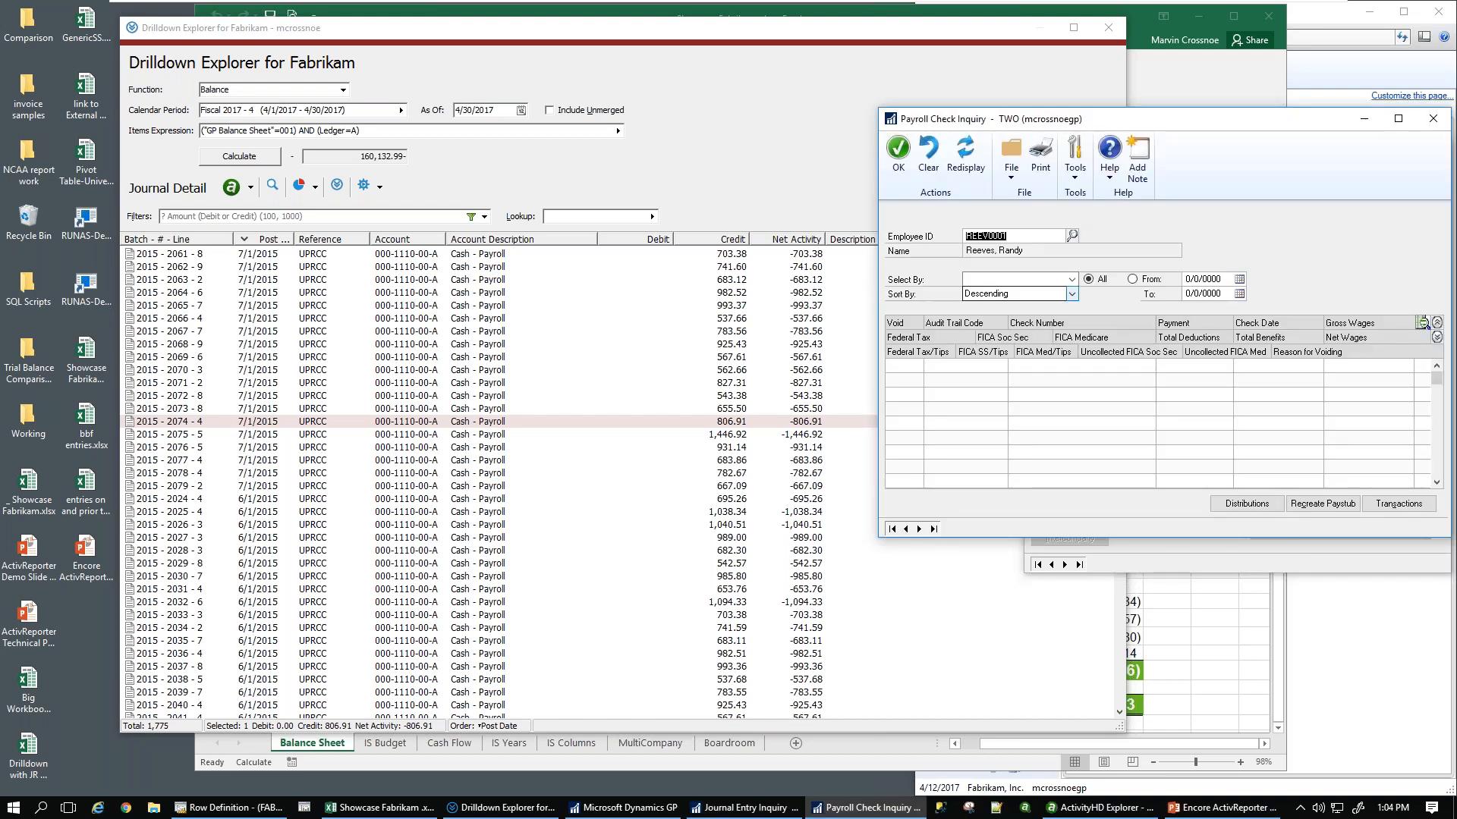
pyautogui.click(1433, 119)
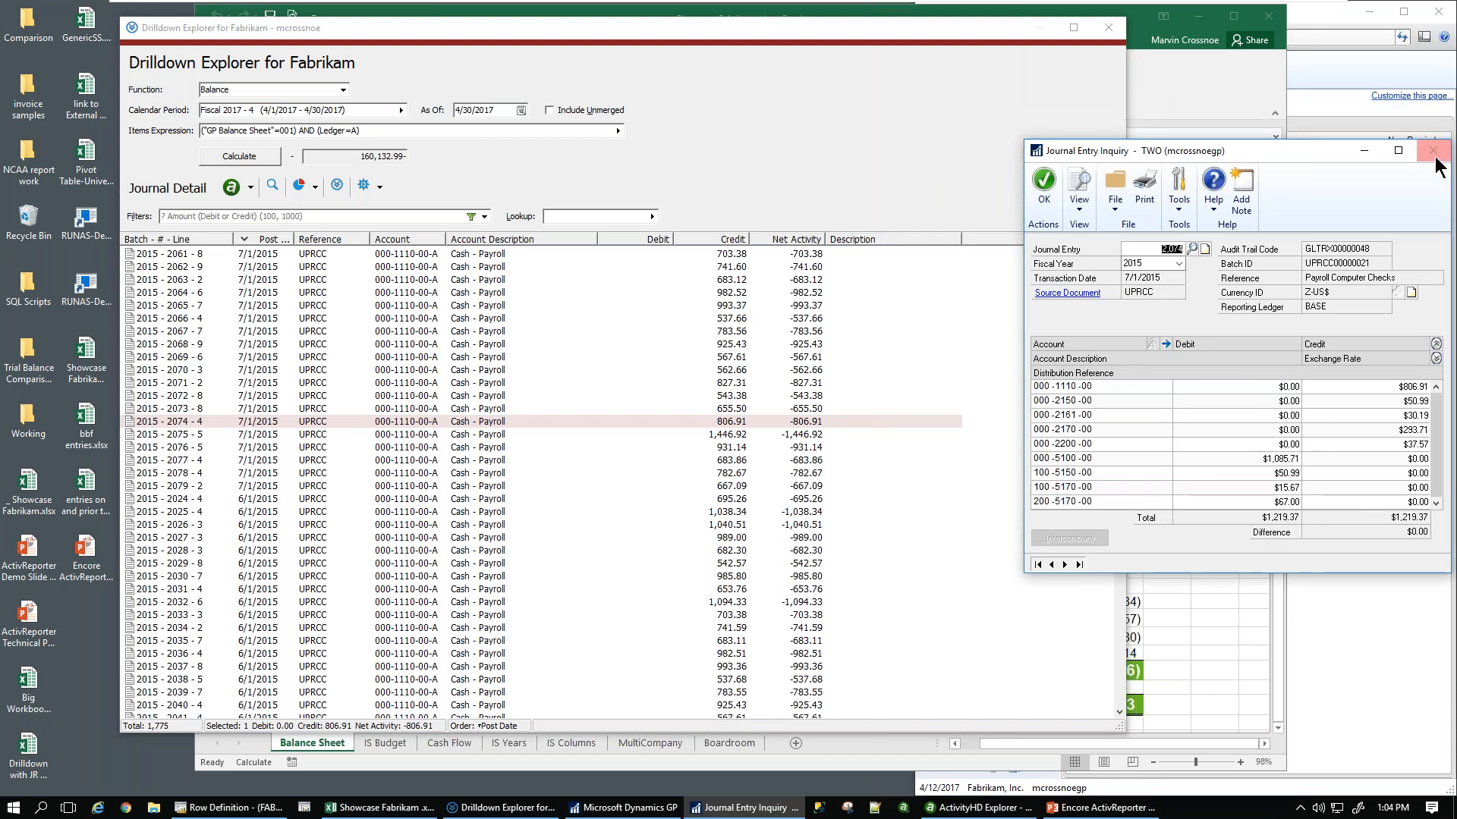
pyautogui.click(1433, 151)
pyautogui.click(682, 26)
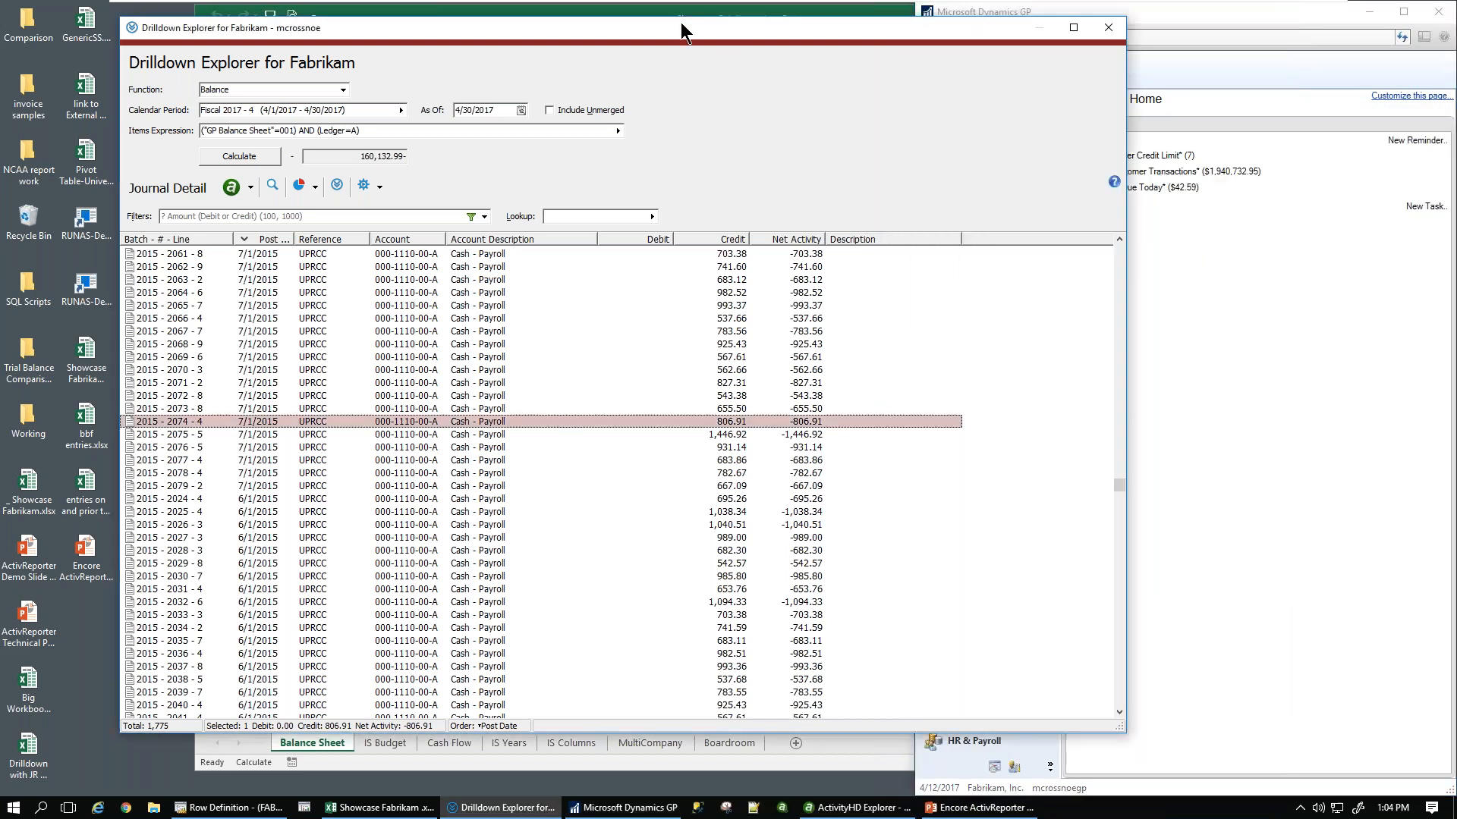
pyautogui.click(1116, 30)
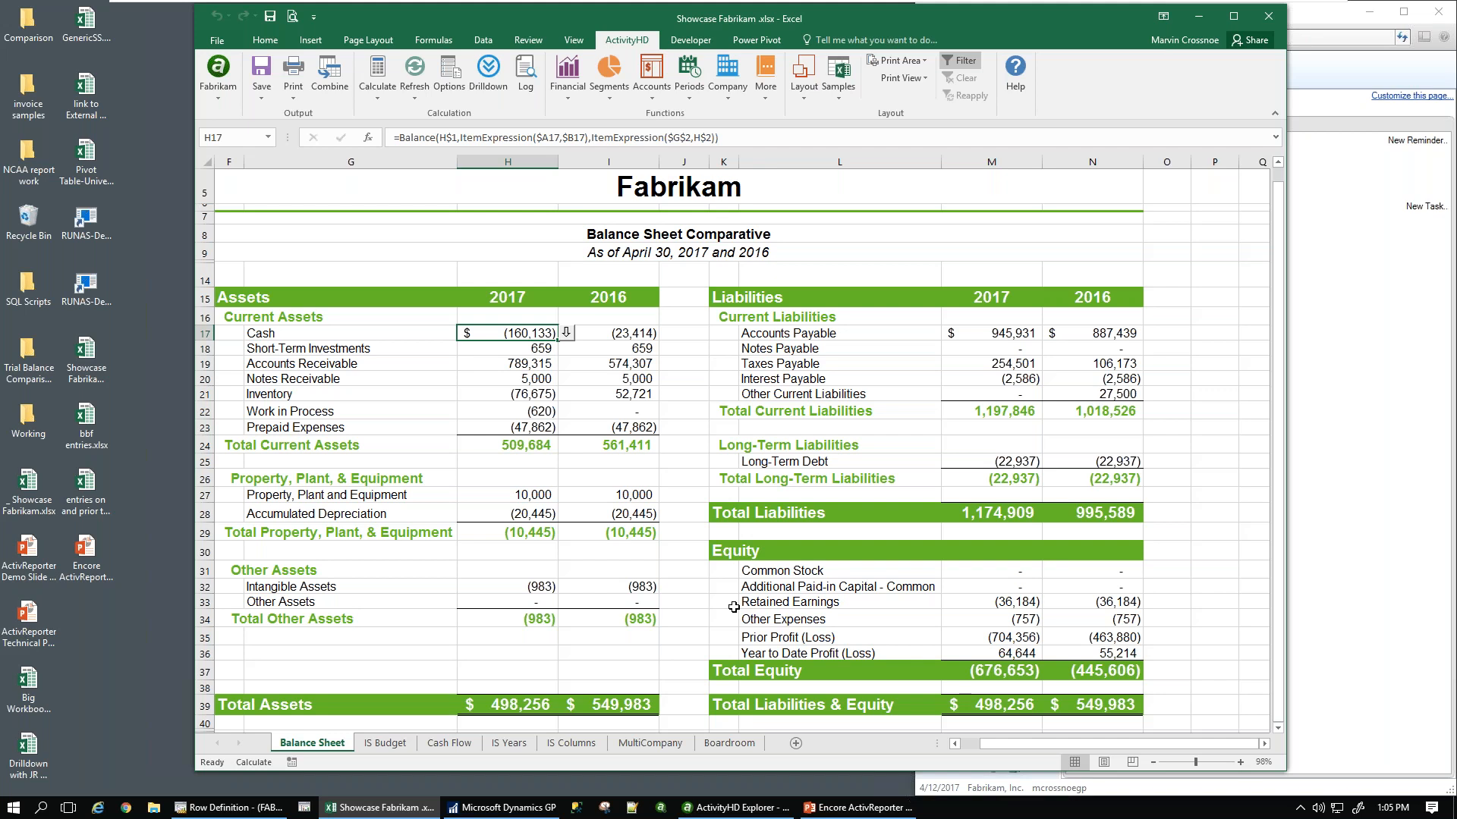
# - View the journal detail behind the 2017 Accounts Receivable balance and close its drilldown
pyautogui.click(516, 362)
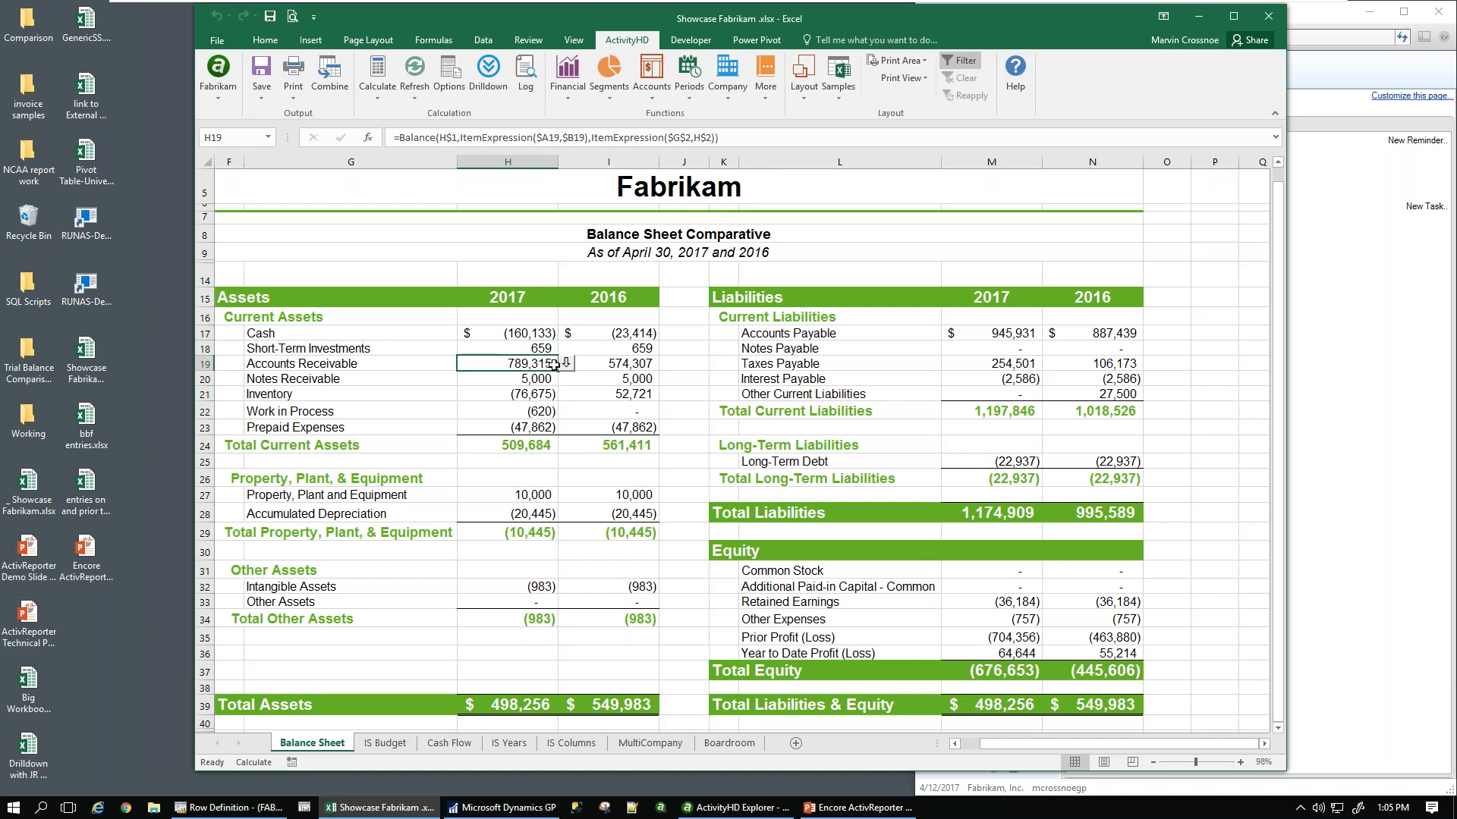
pyautogui.doubleClick(555, 365)
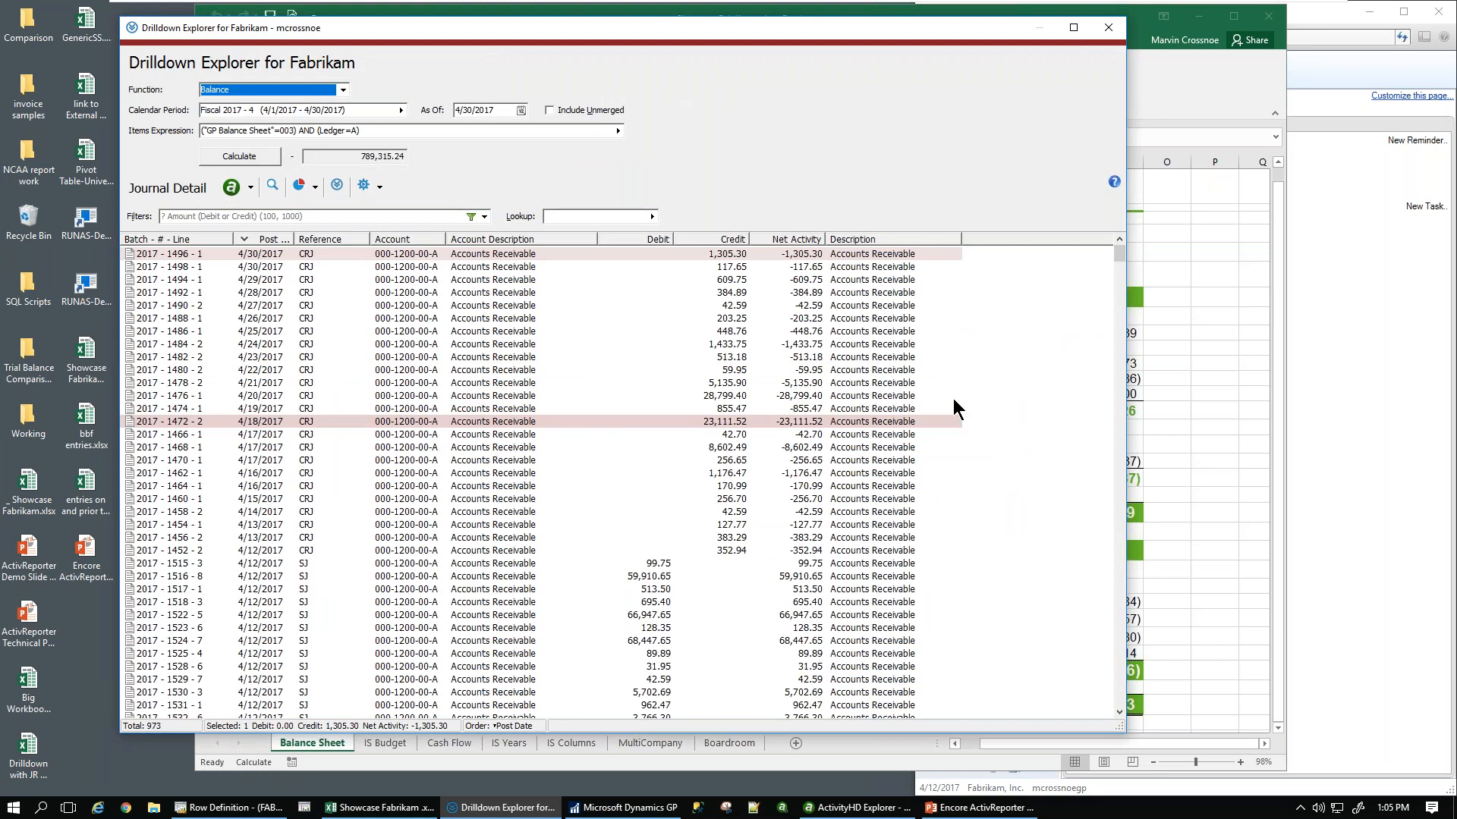
pyautogui.click(1107, 30)
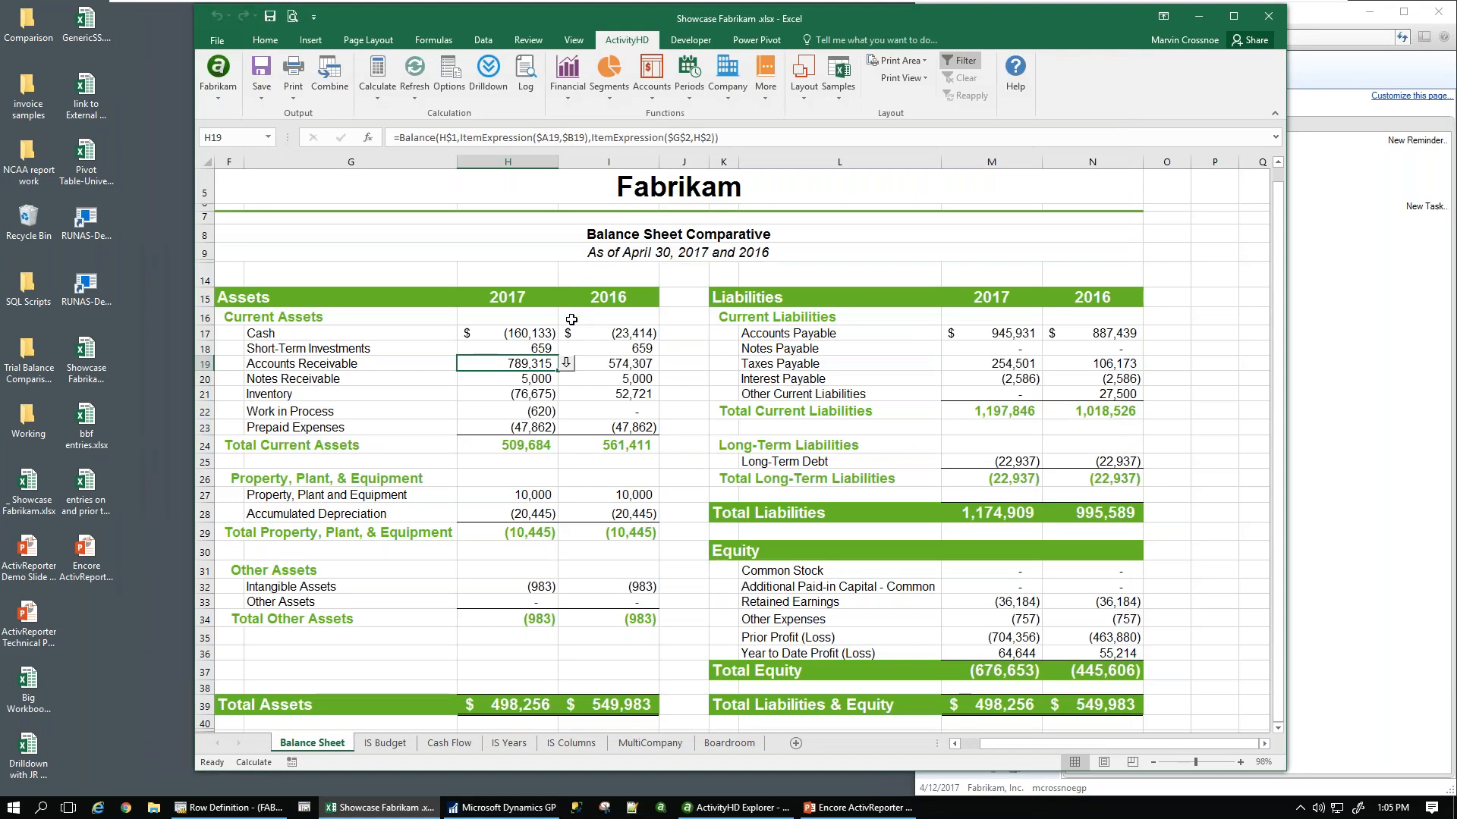
# - Drill down into the 2017 Cash balance and sort the journal detail by Reference, Account Description, Debit and finally Credit
pyautogui.click(555, 332)
pyautogui.doubleClick(555, 331)
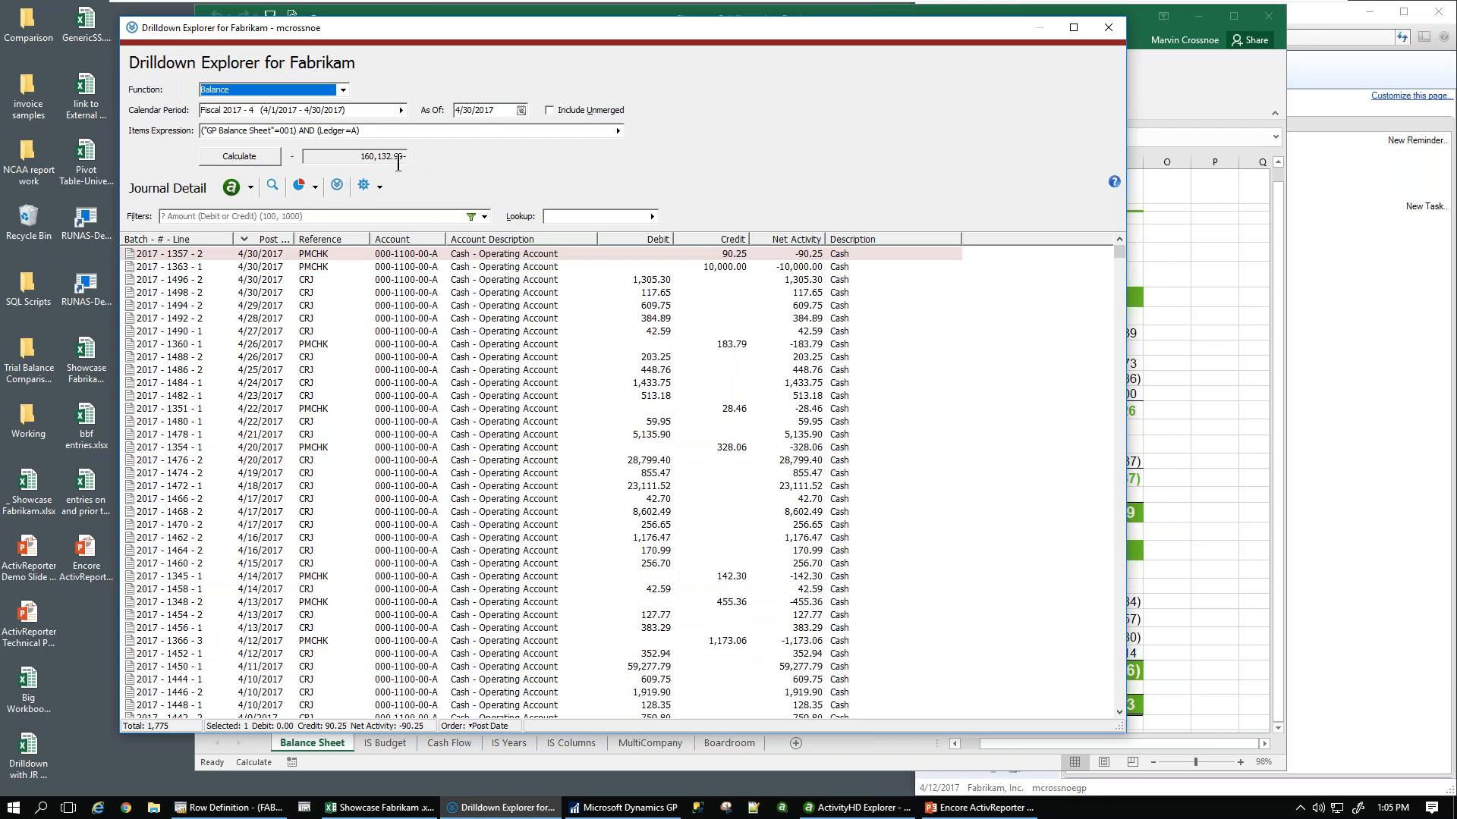
pyautogui.click(336, 239)
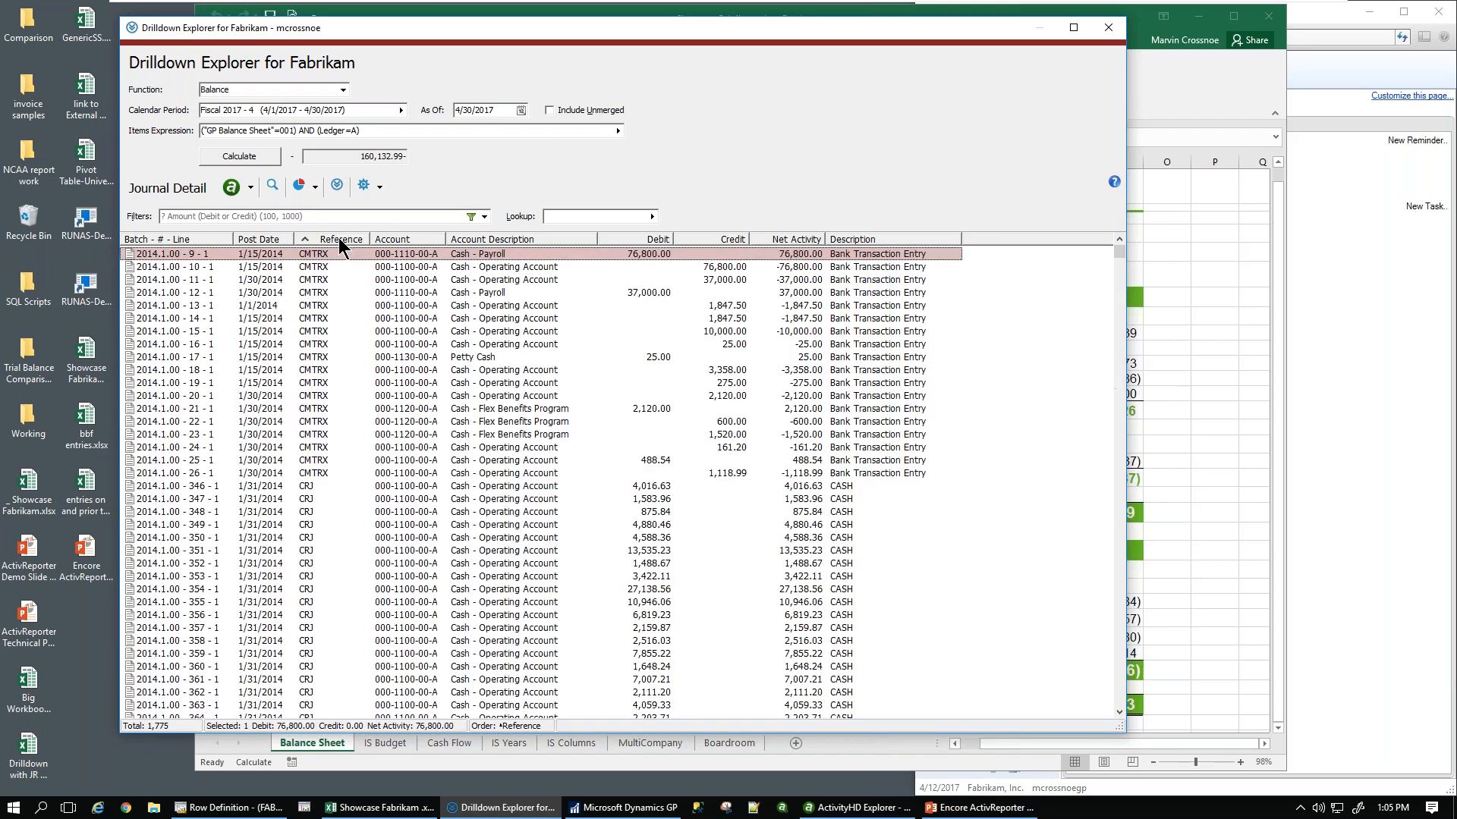
pyautogui.click(489, 239)
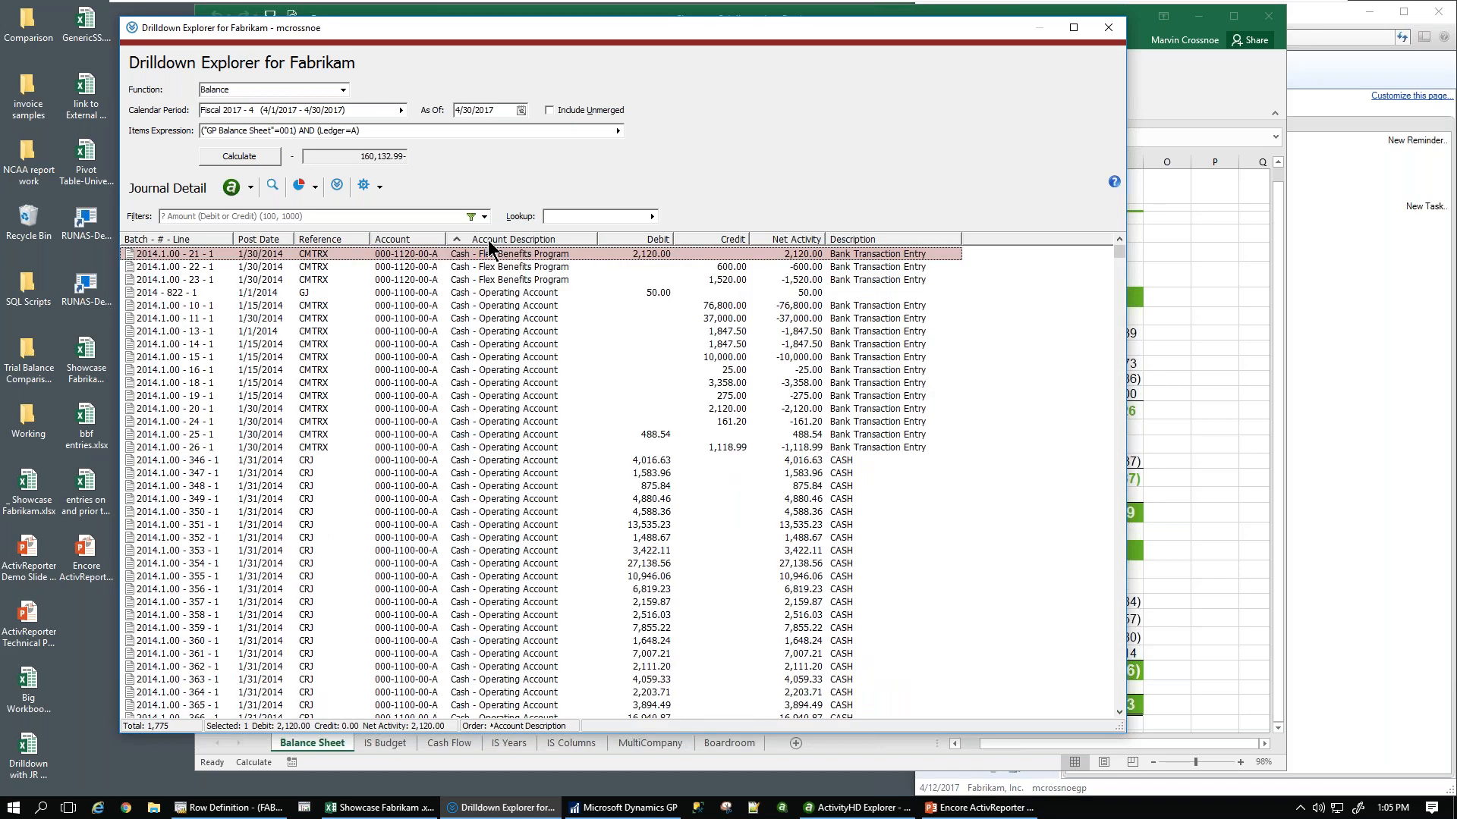
pyautogui.click(645, 239)
pyautogui.click(705, 239)
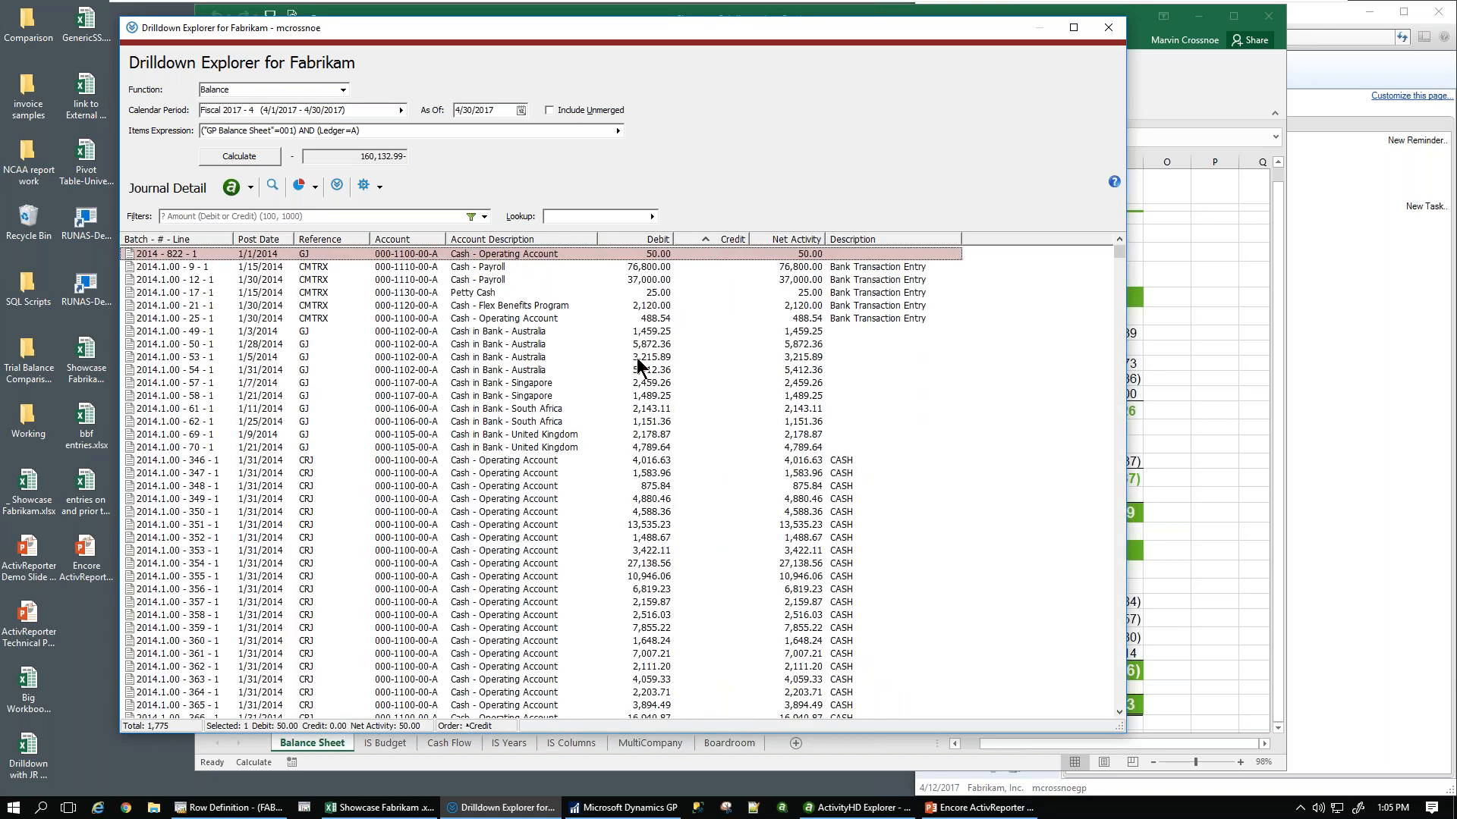
# - Copy journal lines 2014.1.00 - 57 - 1 through 2014.1.00 - 360 - 1, plus 2014.1.00 - 9 - 1 and 2014.1.00 - 49 - 1, to Excel
pyautogui.click(542, 384)
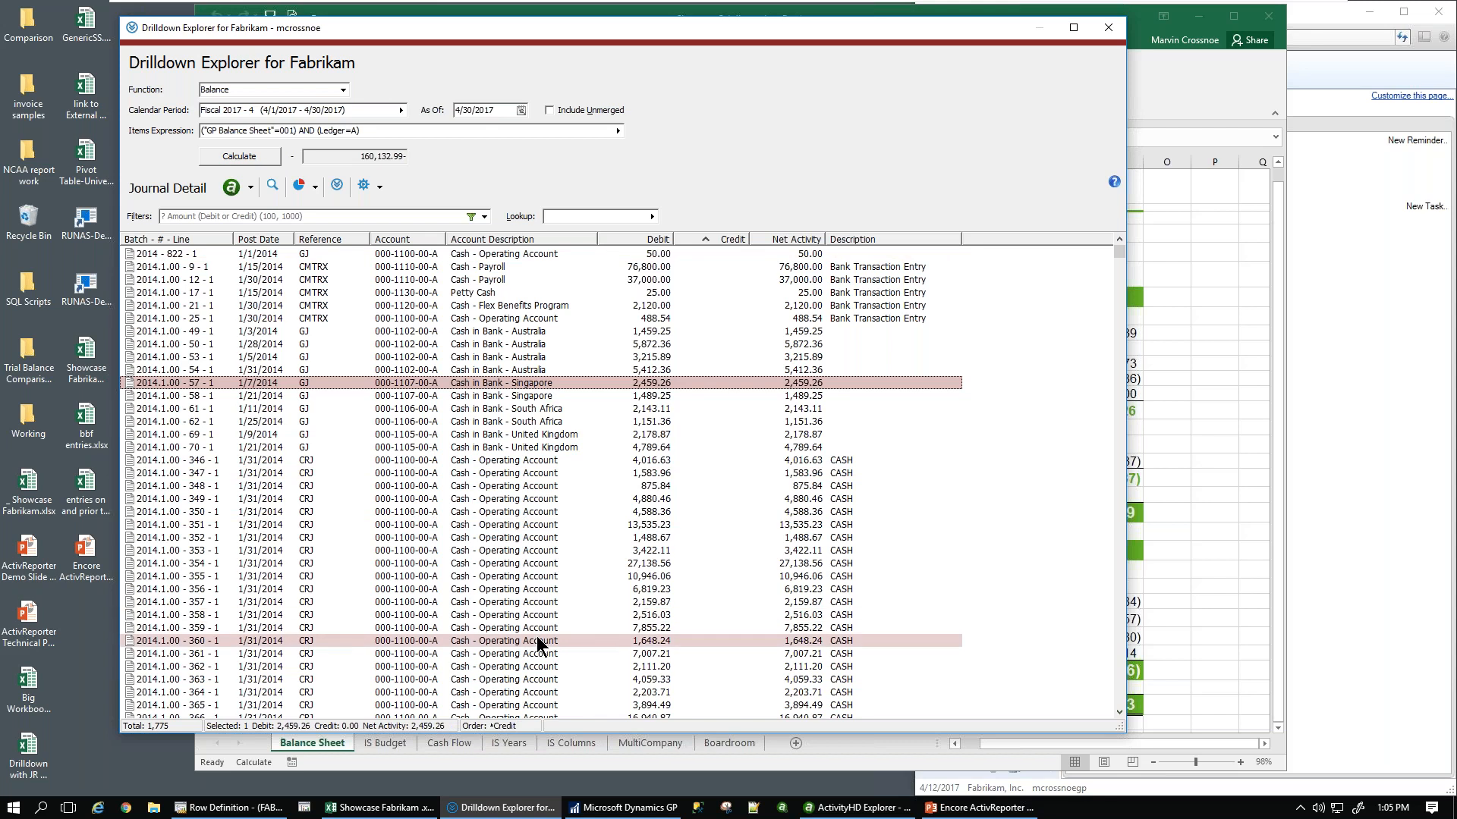
pyautogui.keyDown('shift'); pyautogui.click(537, 644); pyautogui.keyUp('shift')
pyautogui.keyDown('ctrl'); pyautogui.click(405, 270); pyautogui.keyUp('ctrl')
pyautogui.keyDown('ctrl'); pyautogui.click(425, 331); pyautogui.keyUp('ctrl')
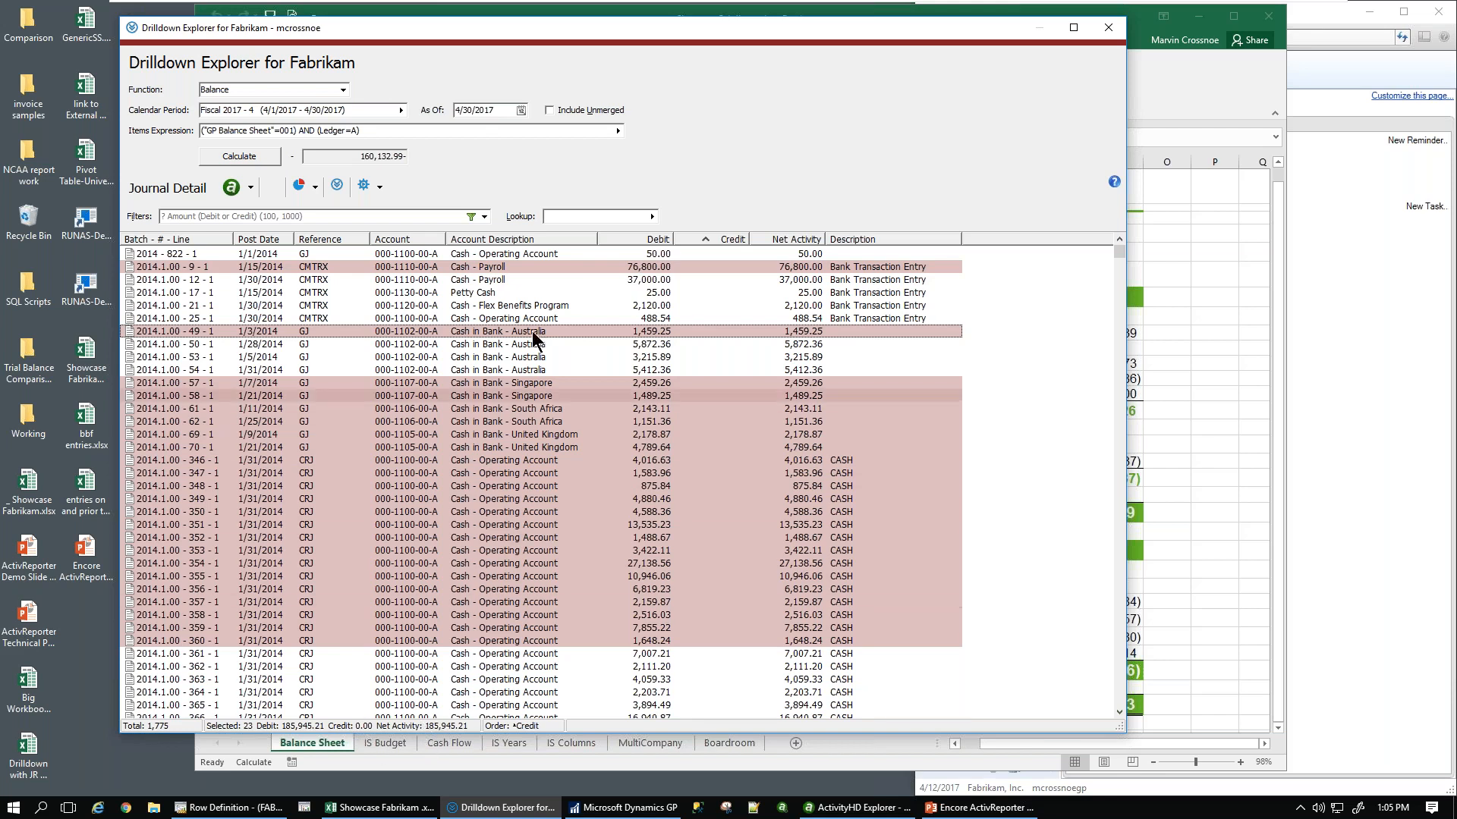
pyautogui.rightClick(499, 426)
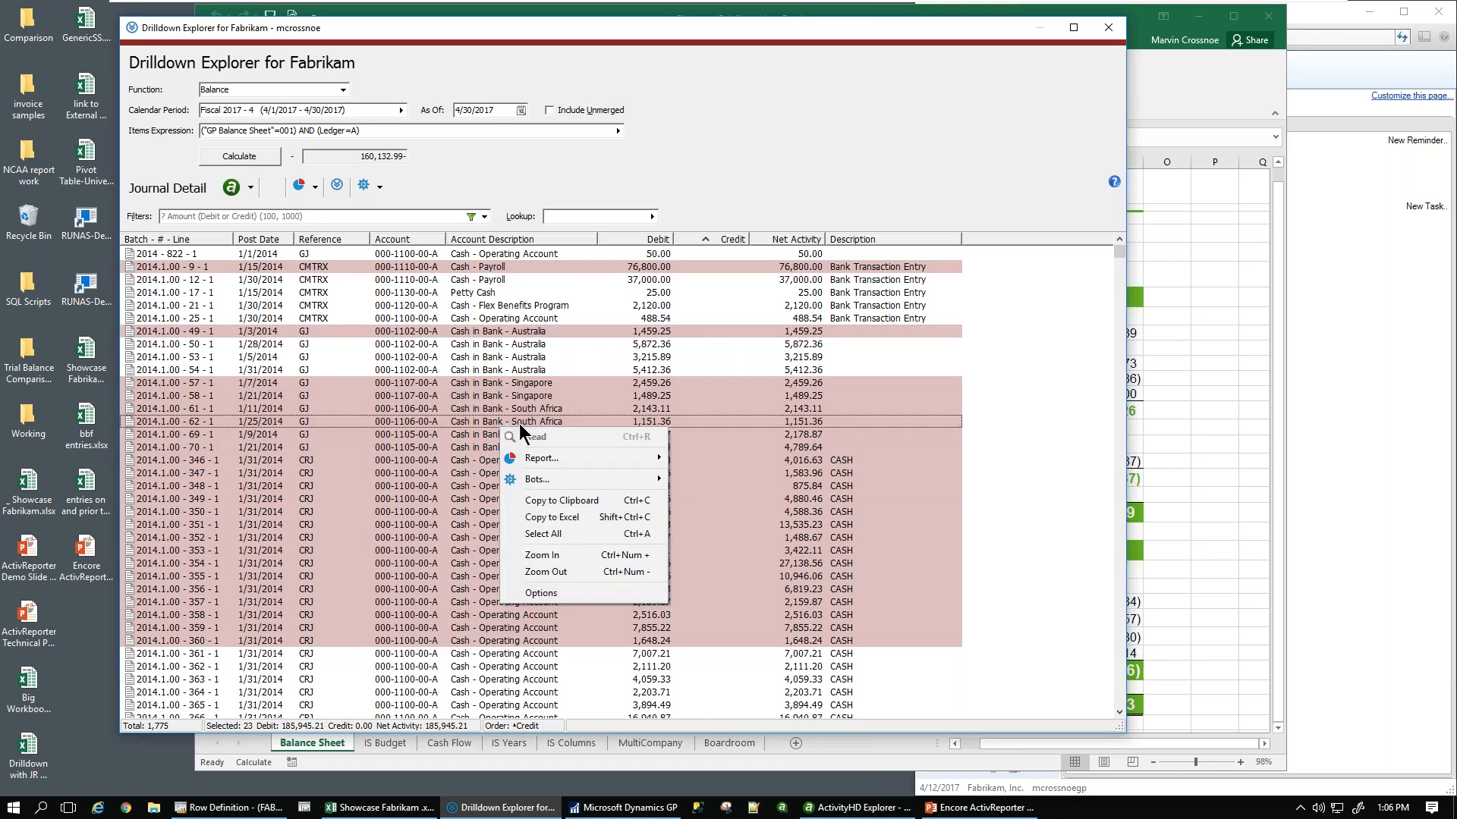
pyautogui.click(551, 517)
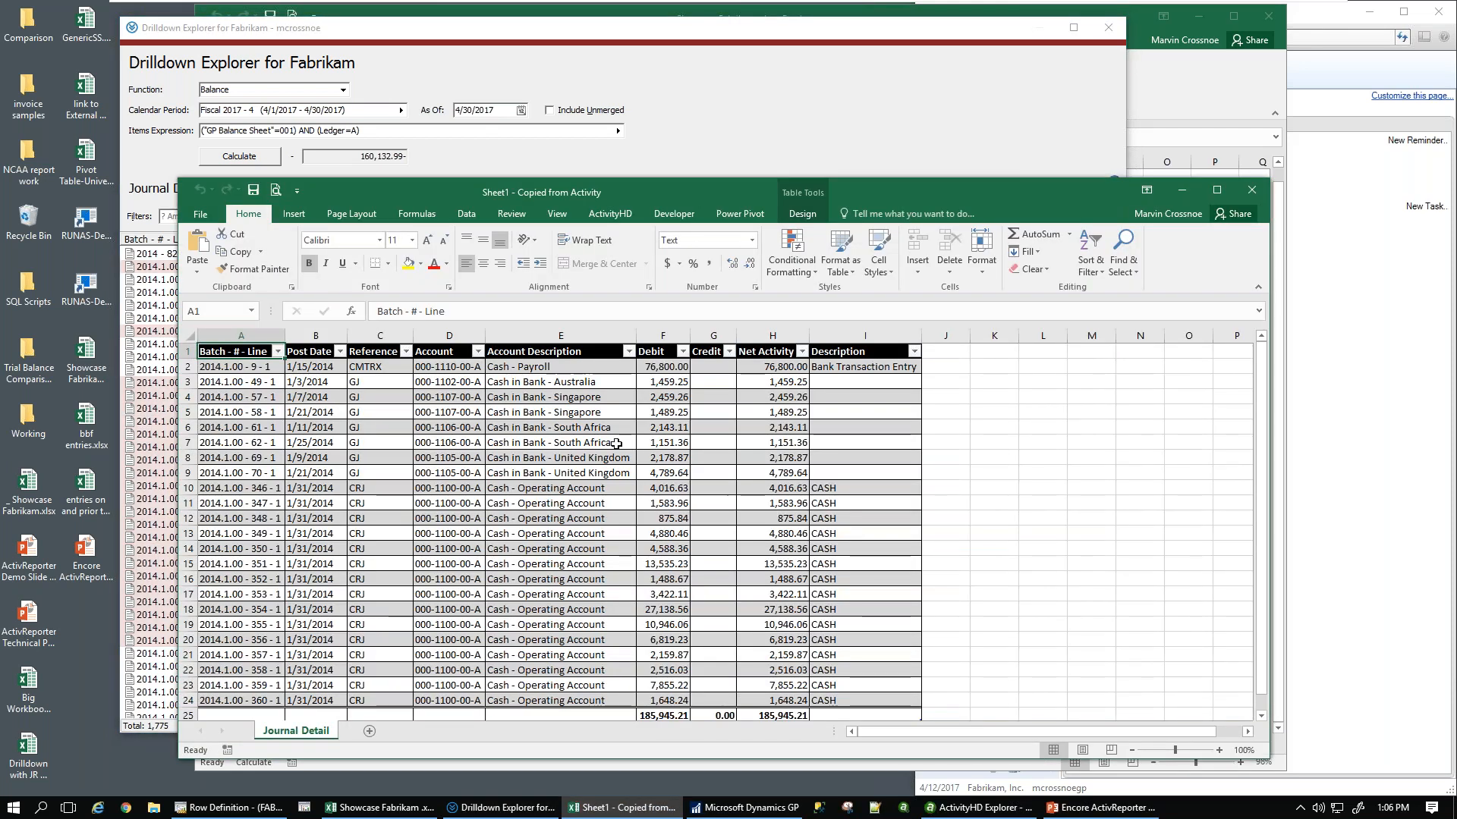
# - Close the exported Journal Detail workbook and the Cash drilldown, returning to the balance sheet
pyautogui.moveTo(668, 193); pyautogui.dragTo(629, 123)
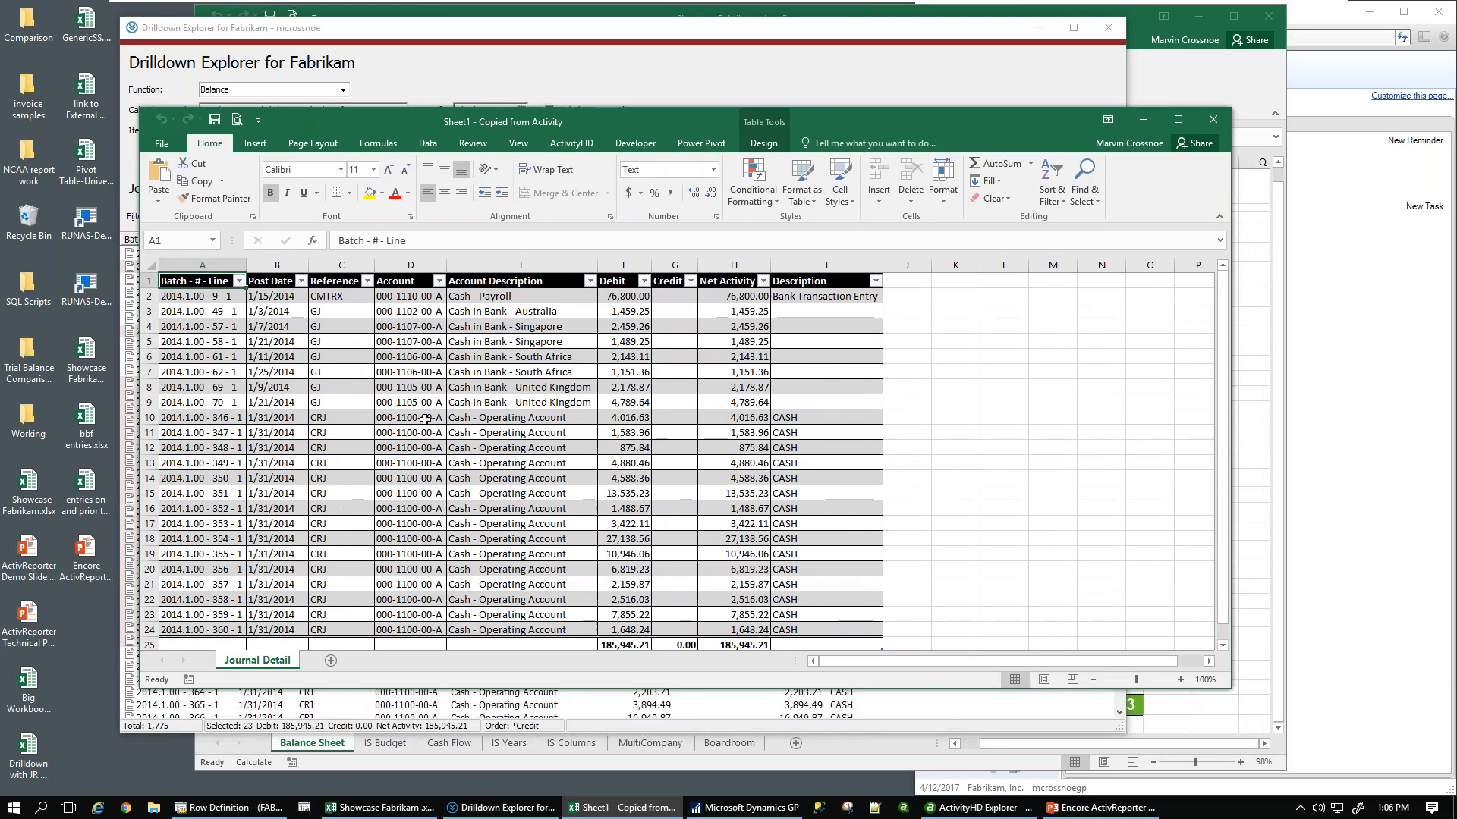
pyautogui.click(1213, 119)
pyautogui.click(724, 424)
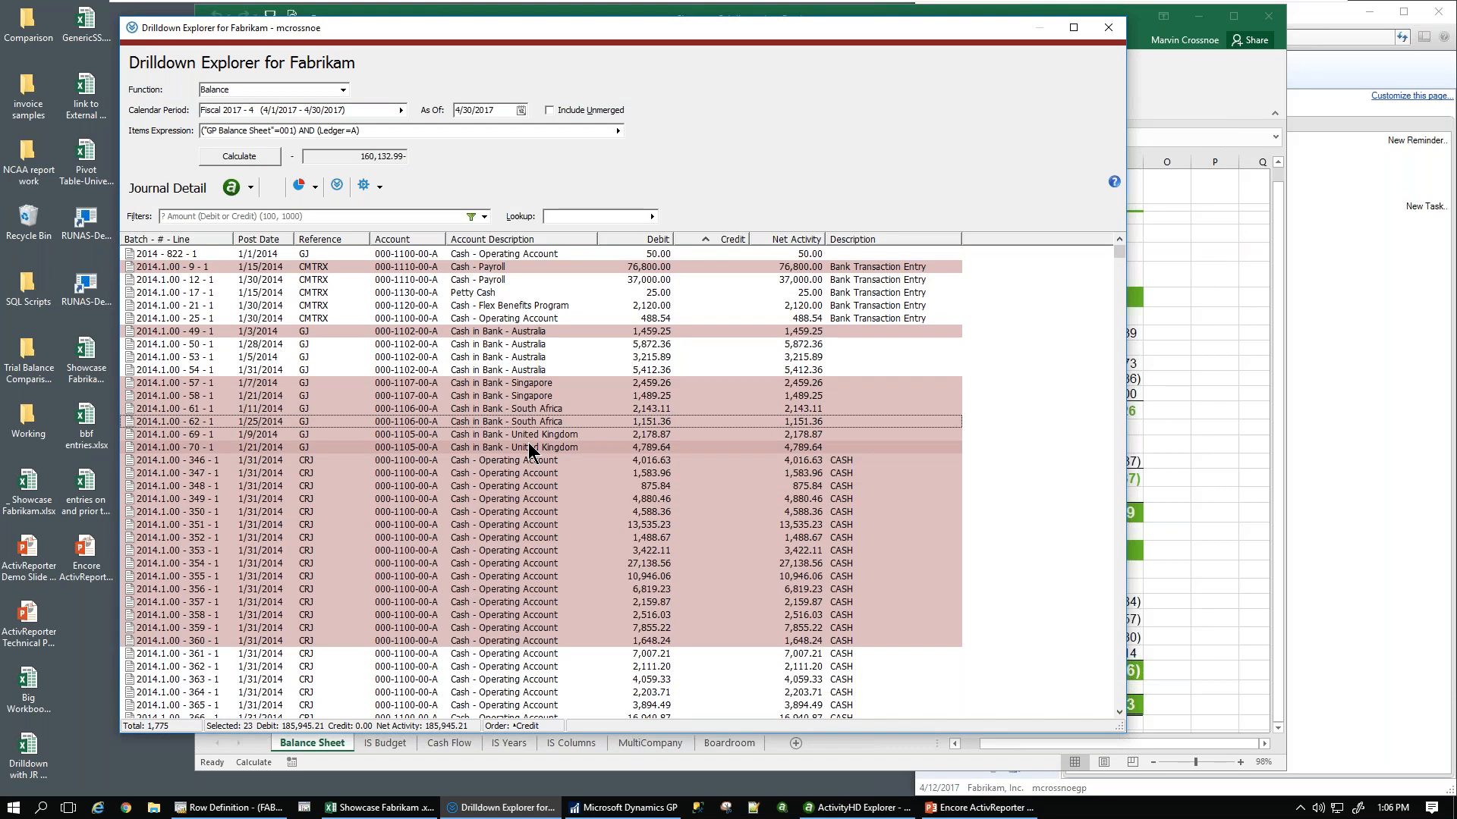
pyautogui.click(1107, 31)
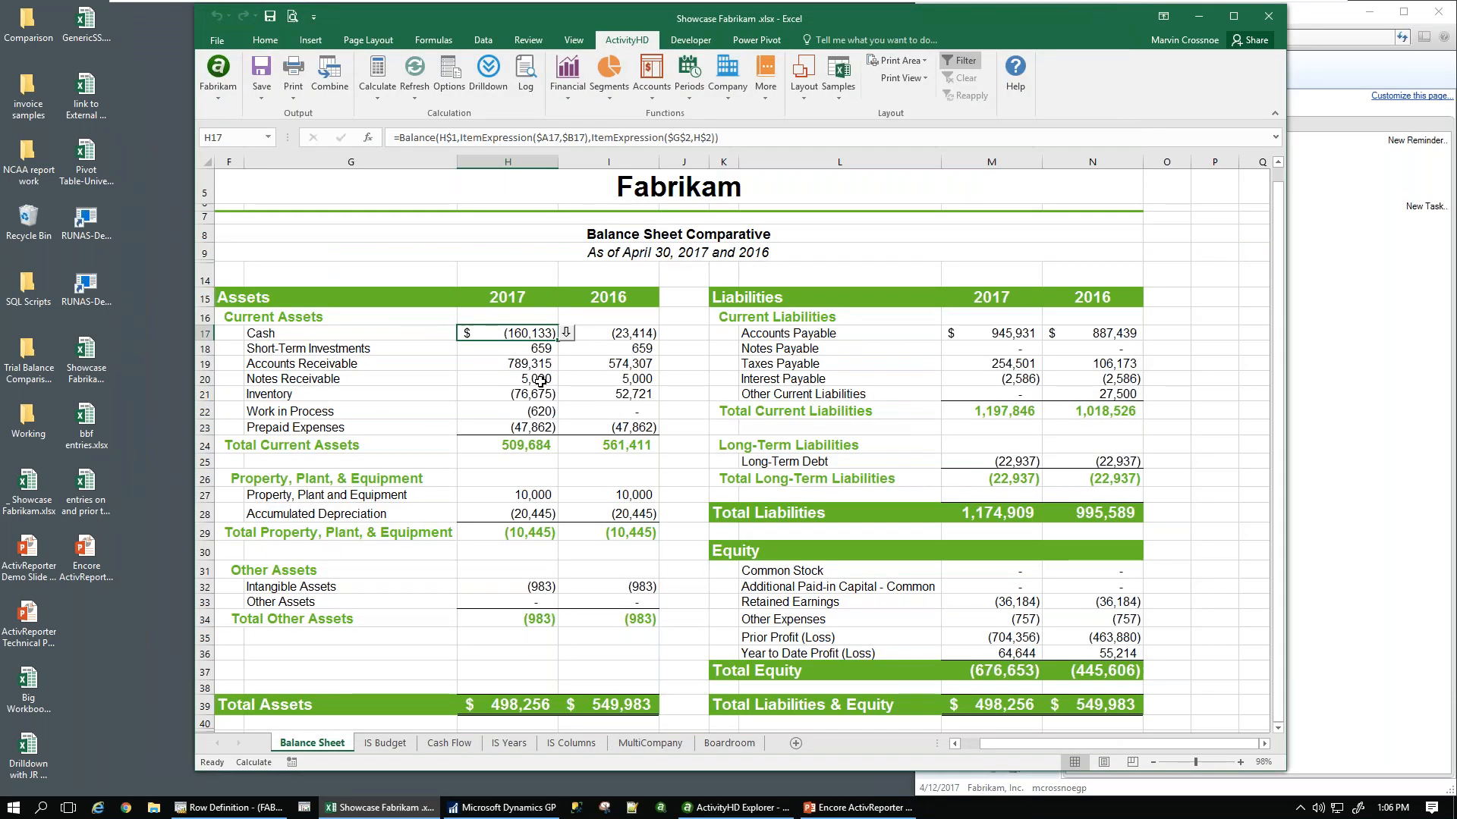
# - Drill down from the 2017 Inventory balance to the journal entry for line 2014 - 815 - 3, and close both windows
pyautogui.click(529, 395)
pyautogui.click(565, 393)
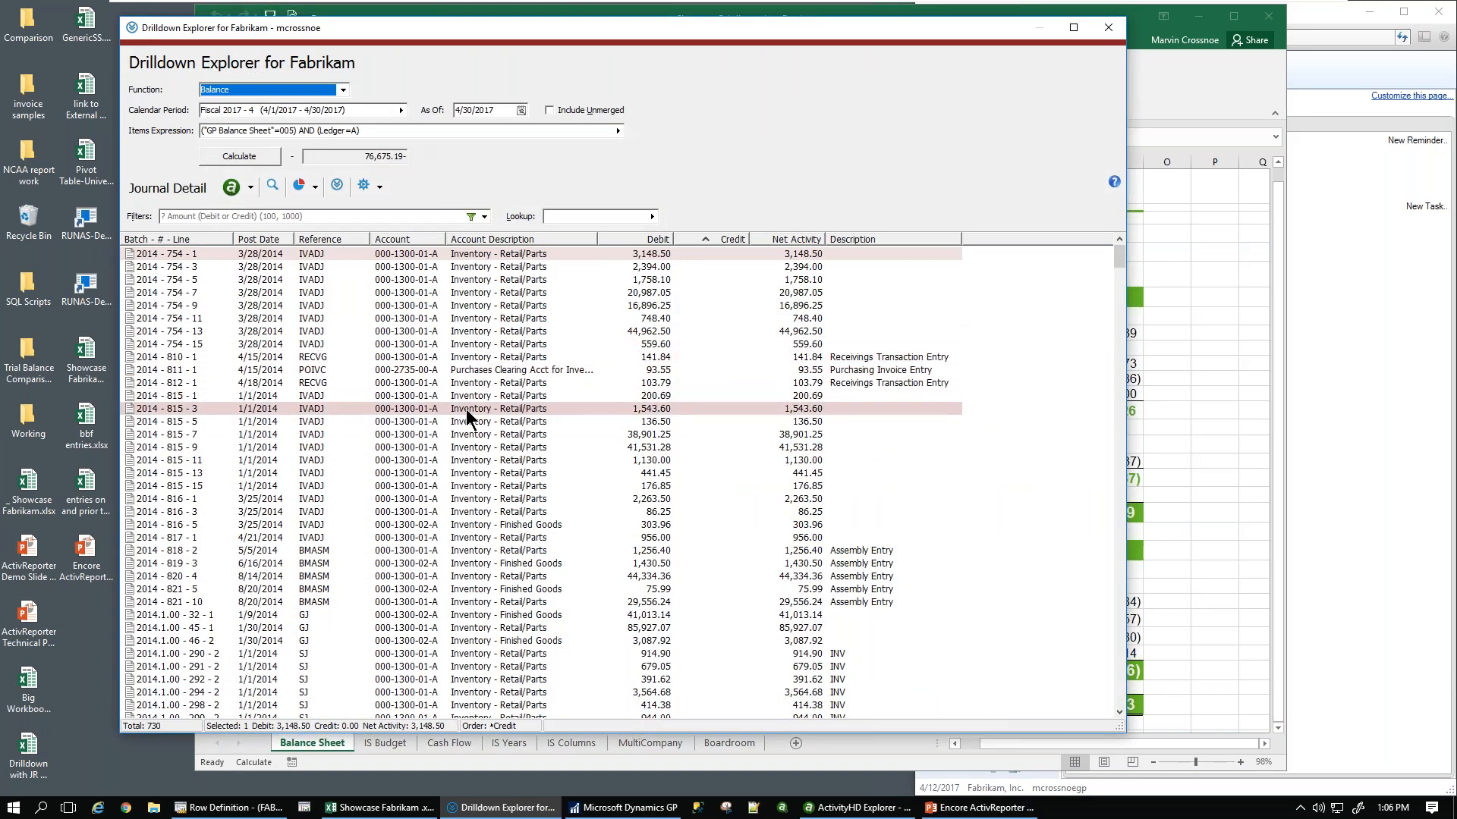
pyautogui.click(468, 410)
pyautogui.doubleClick(467, 410)
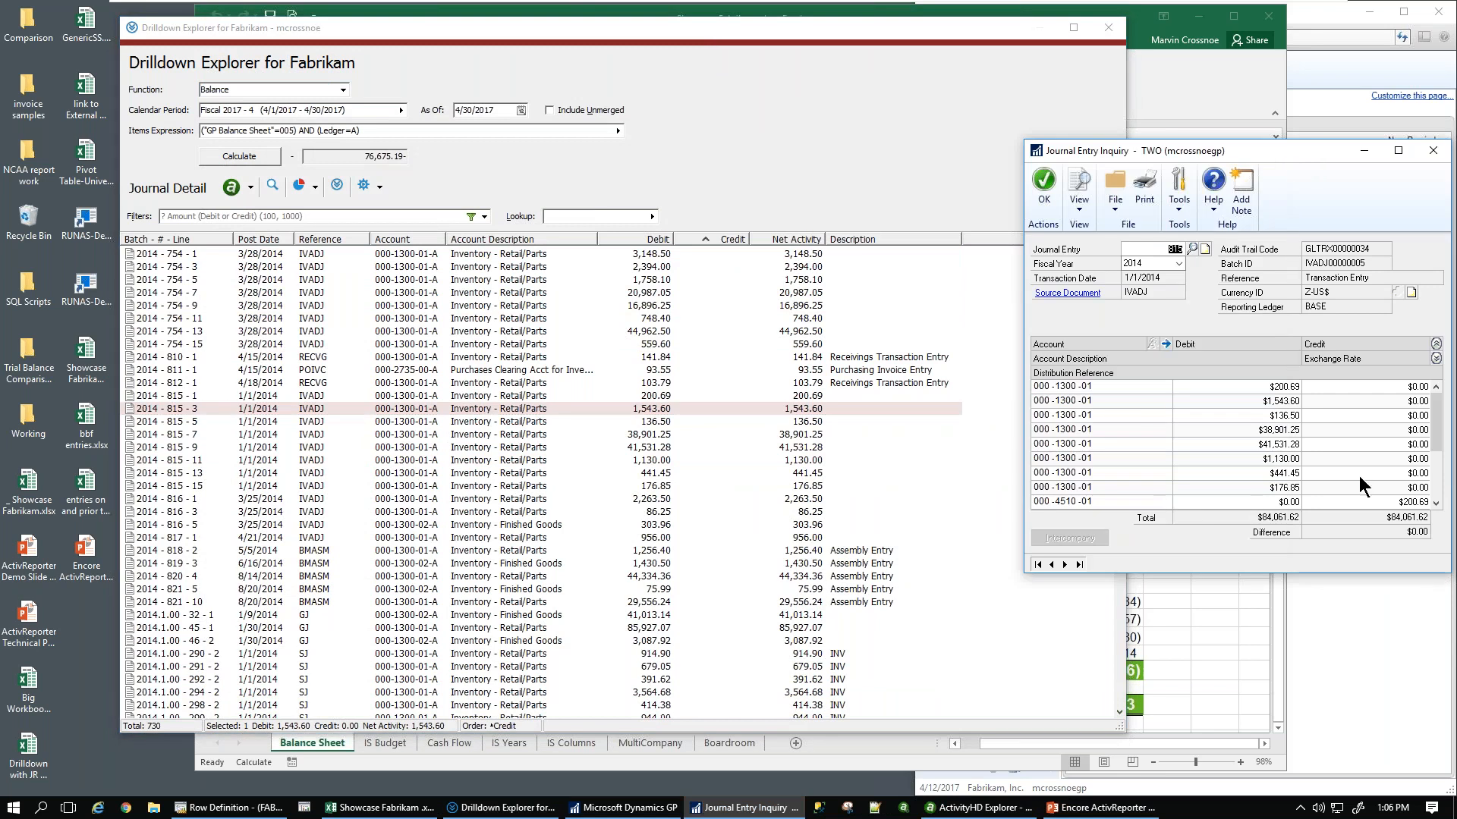
pyautogui.click(1417, 149)
pyautogui.click(815, 29)
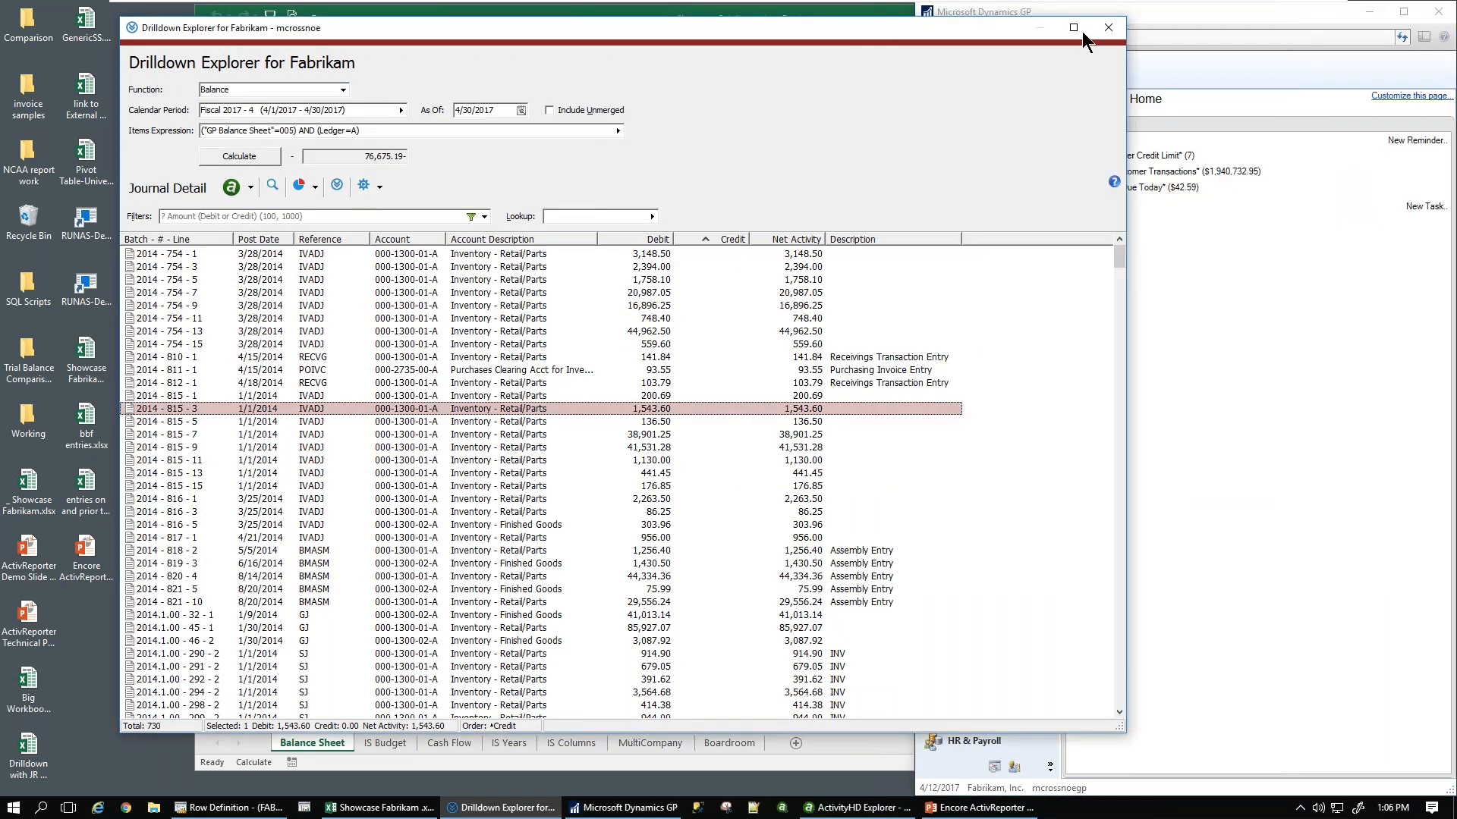
pyautogui.click(1109, 29)
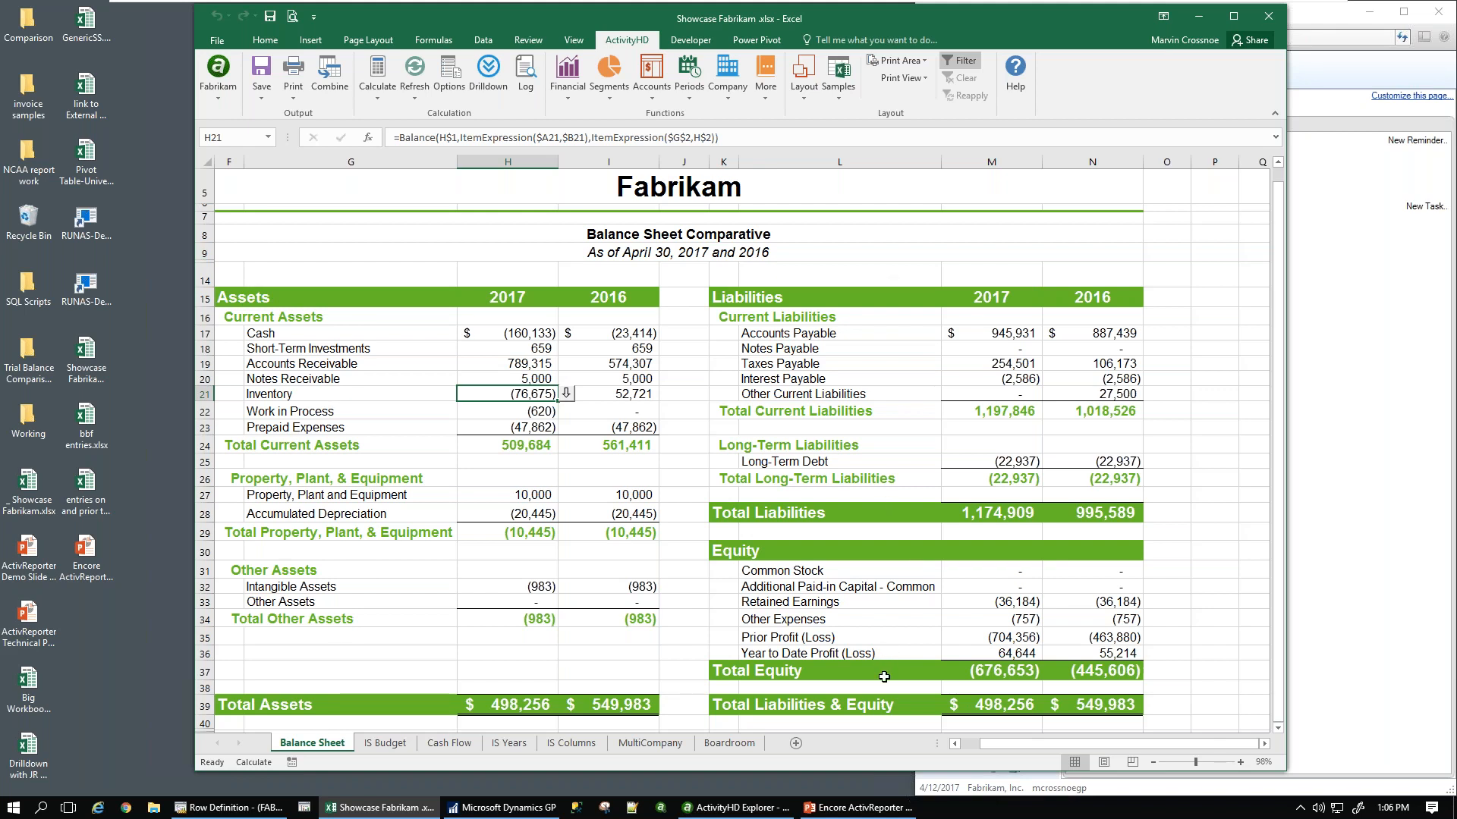
# - Review the IS Budget, Cash Flow, IS Years, IS Columns, MultiCompany and Boardroom report sheets in order
pyautogui.click(387, 745)
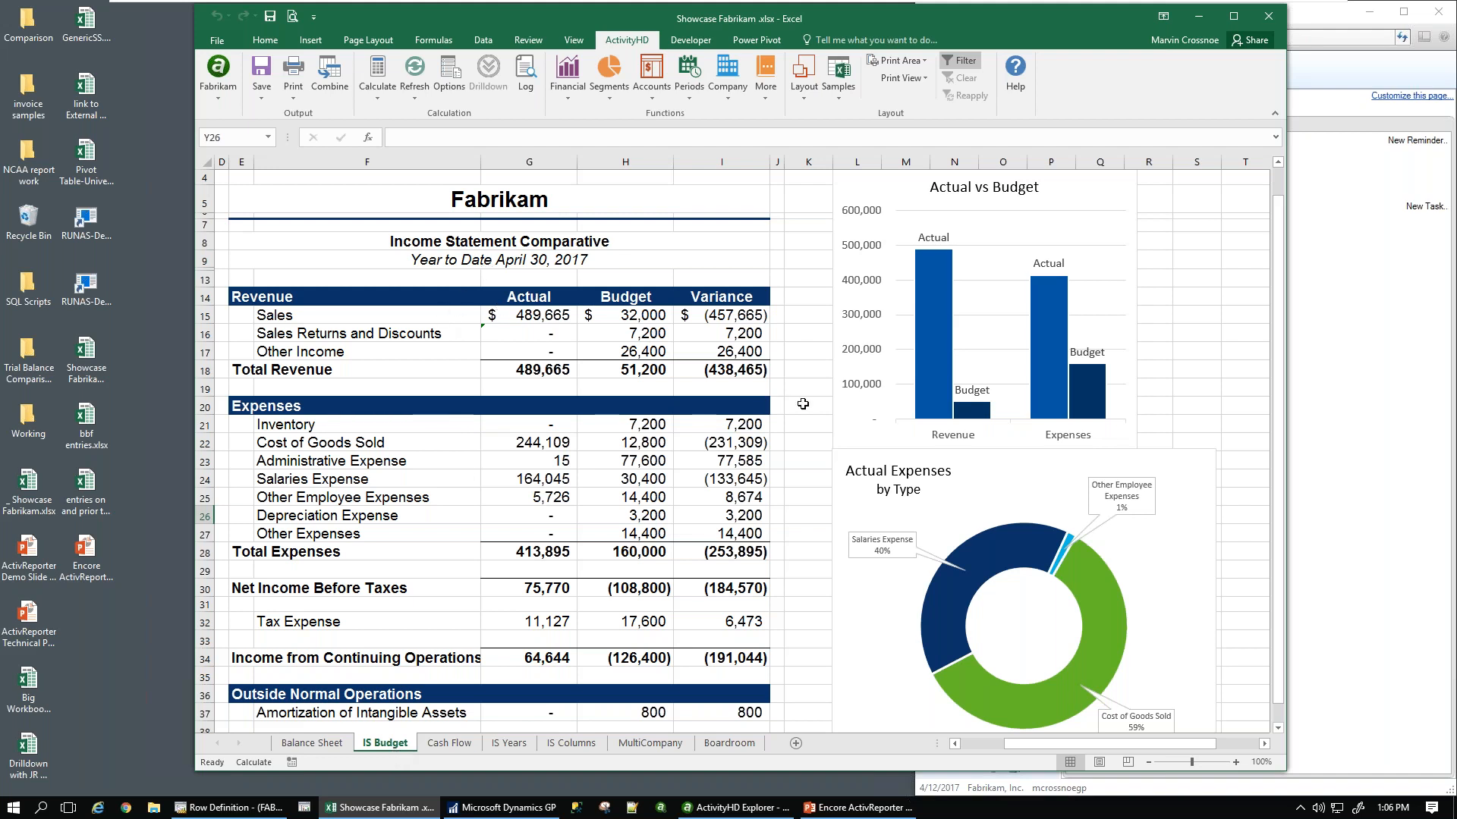
pyautogui.moveTo(1001, 554)
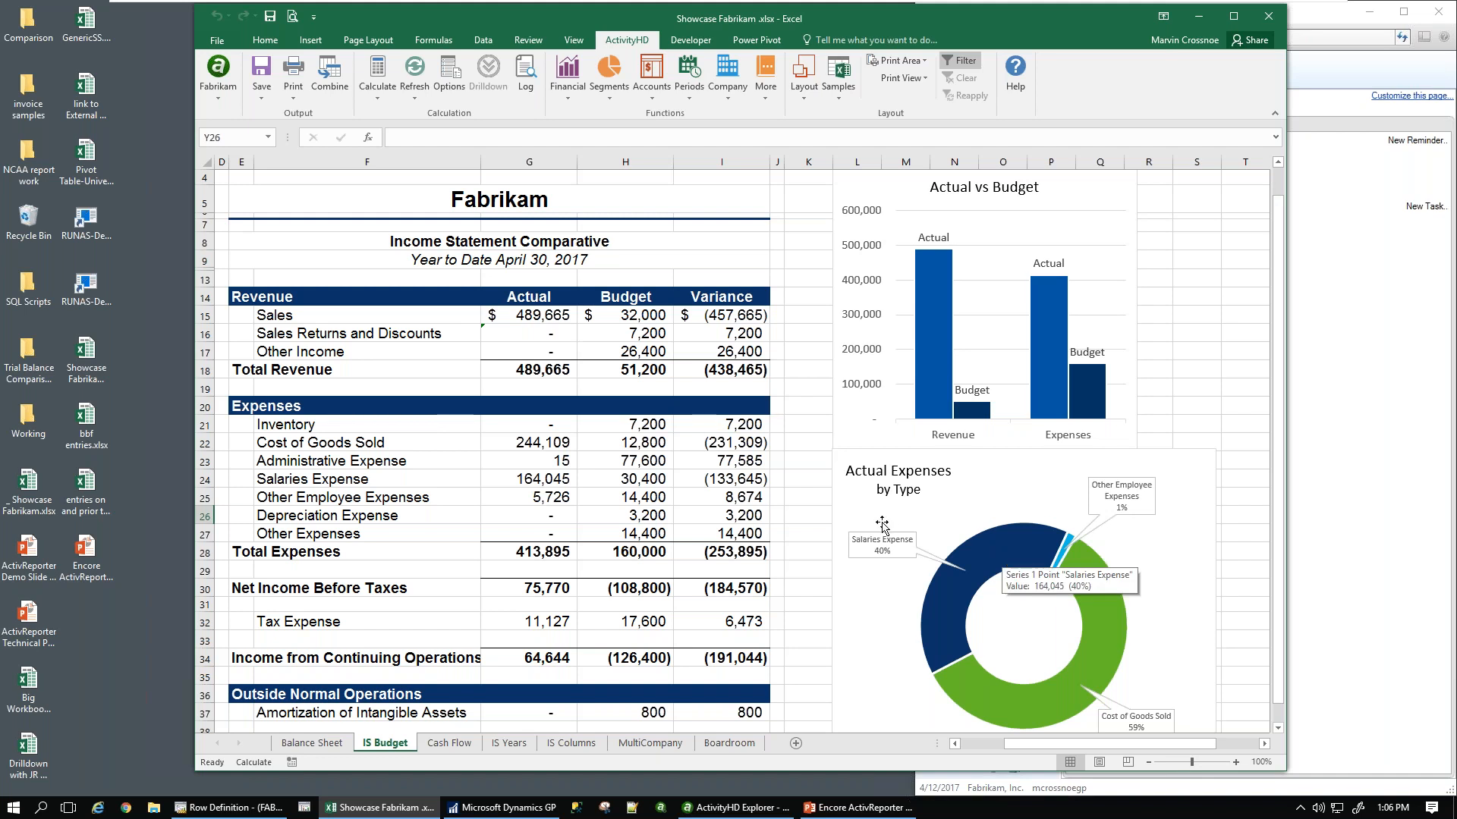
pyautogui.click(466, 745)
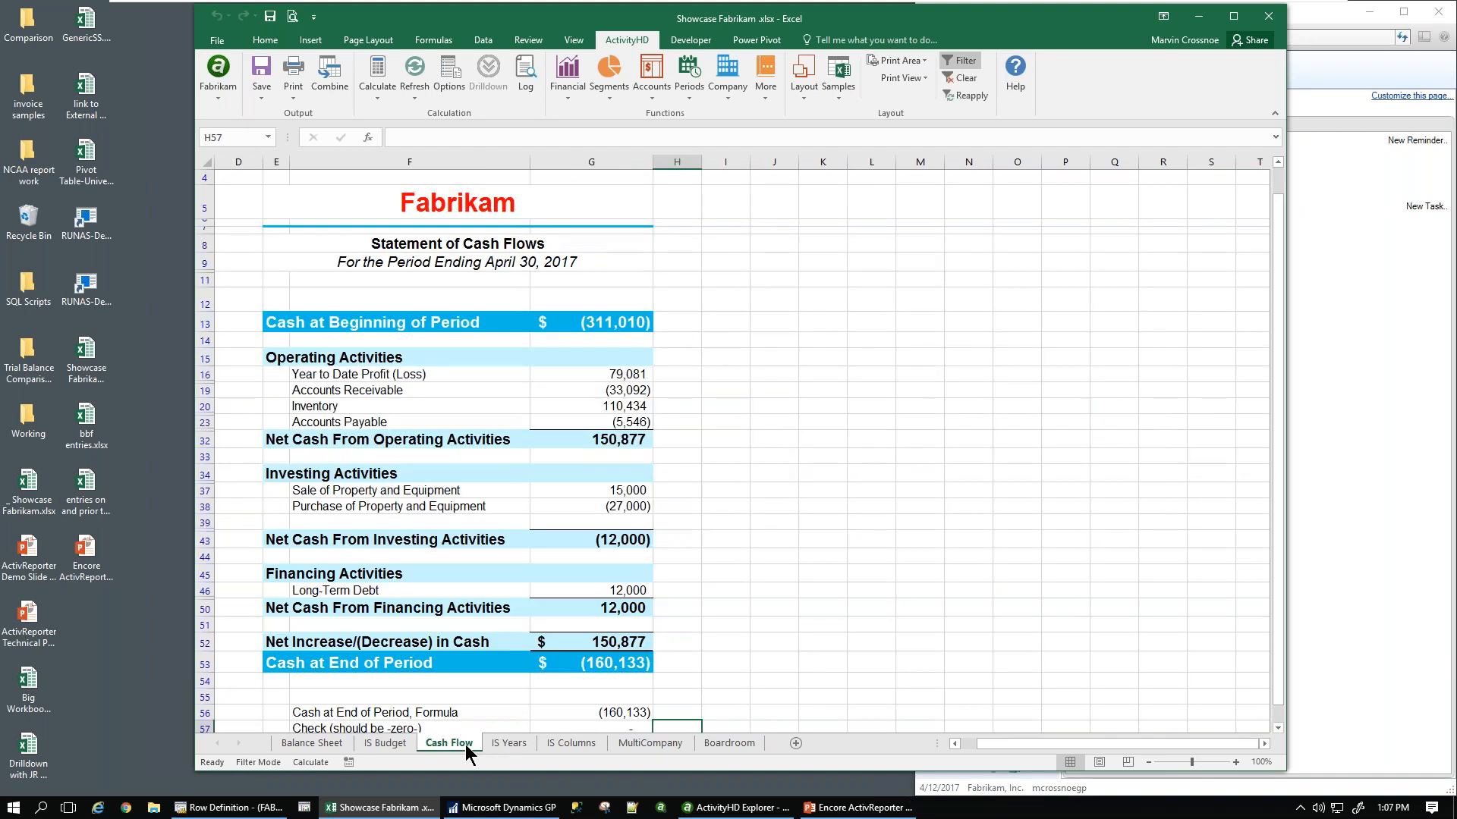
pyautogui.click(508, 744)
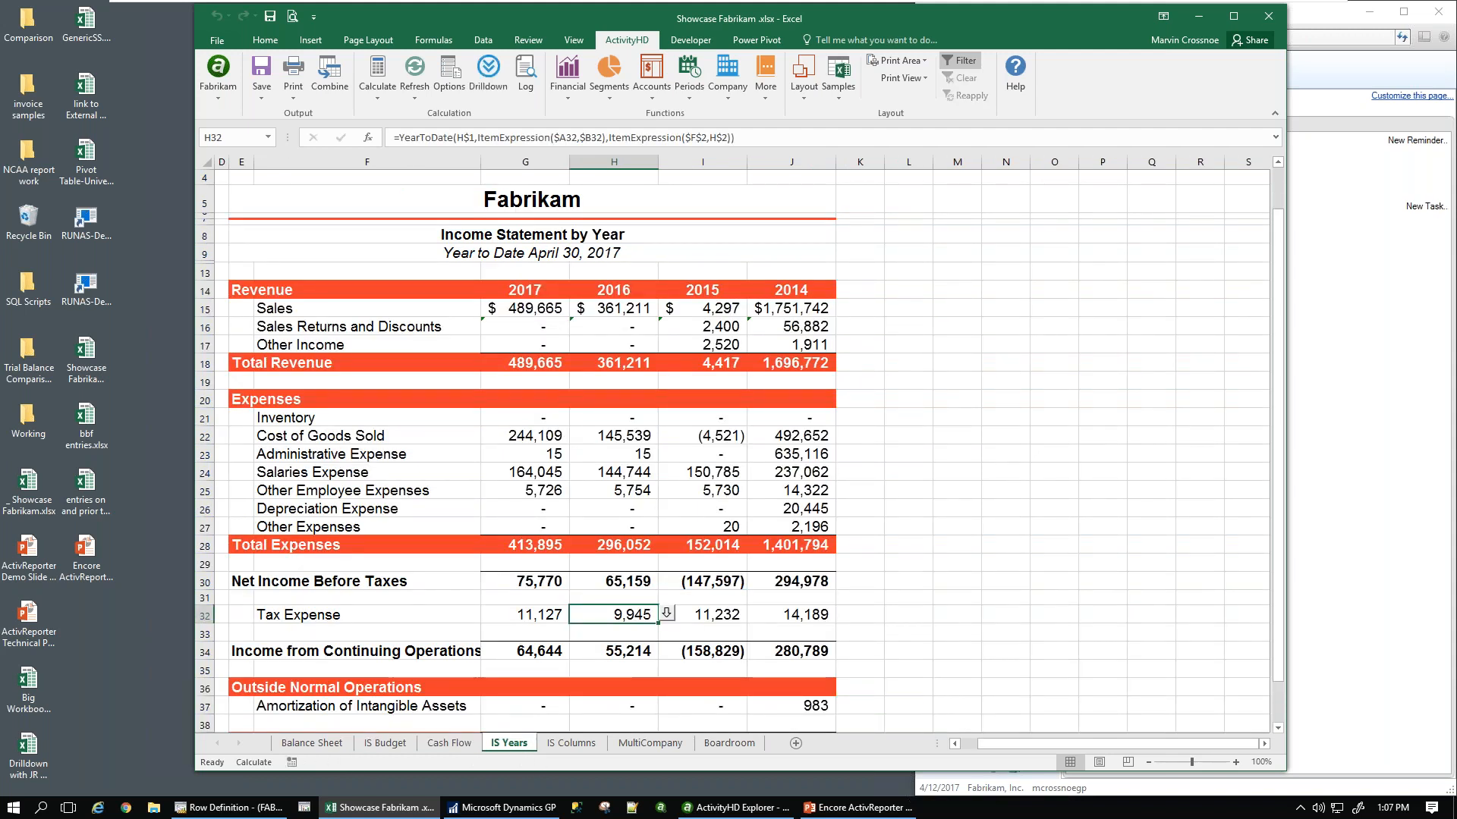
pyautogui.click(552, 743)
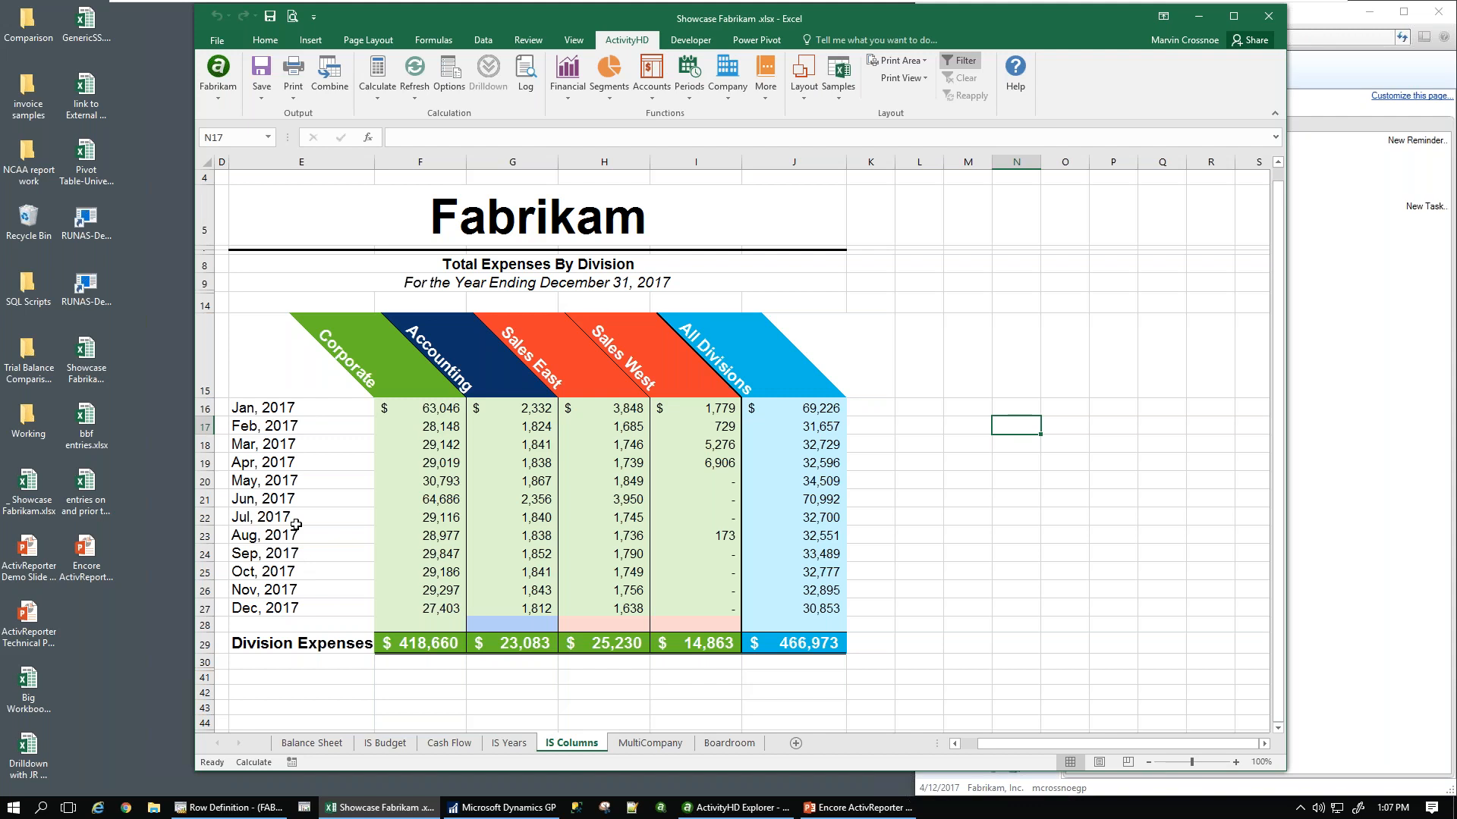
pyautogui.click(650, 742)
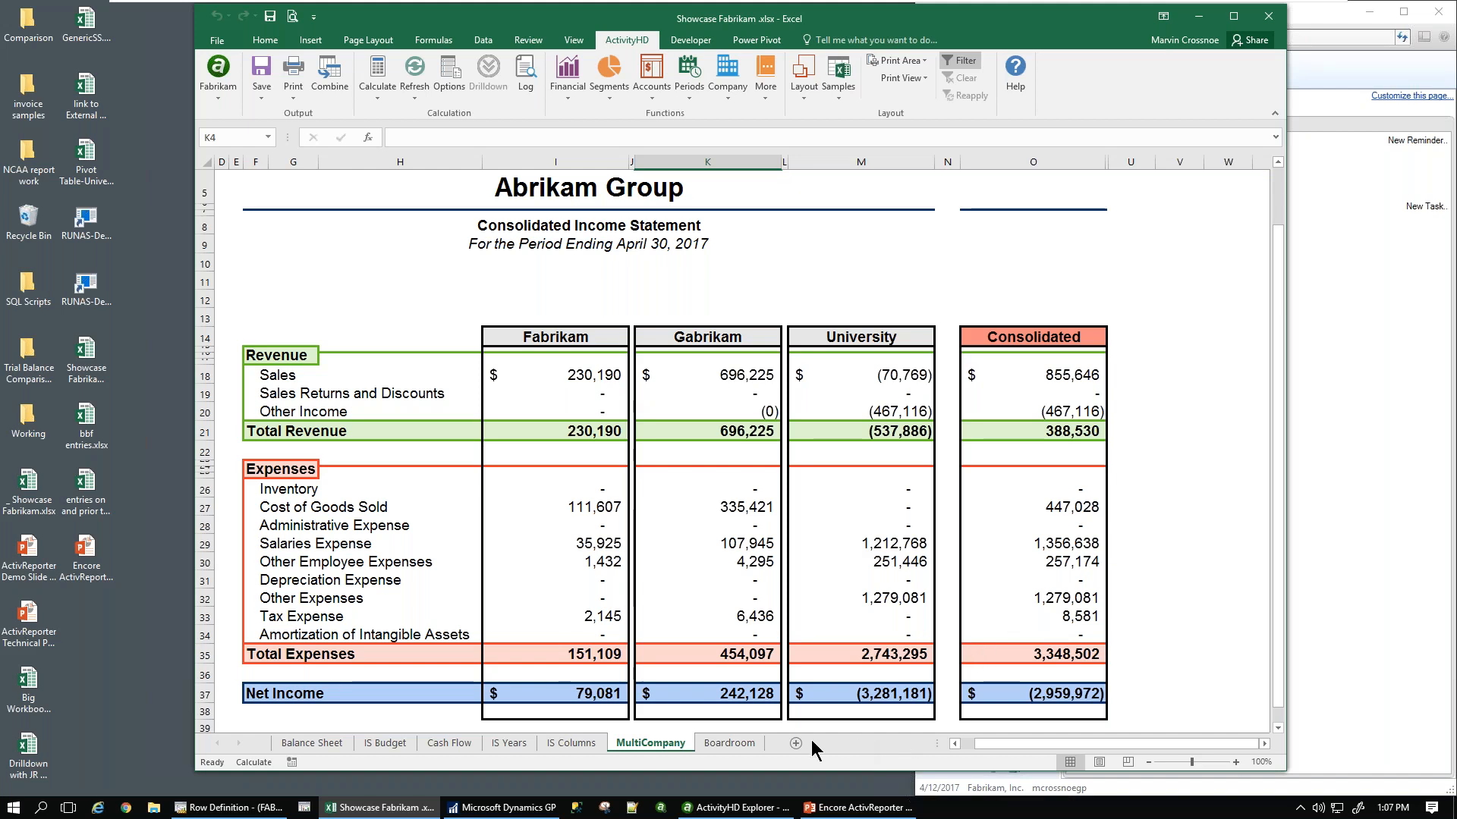
pyautogui.click(716, 742)
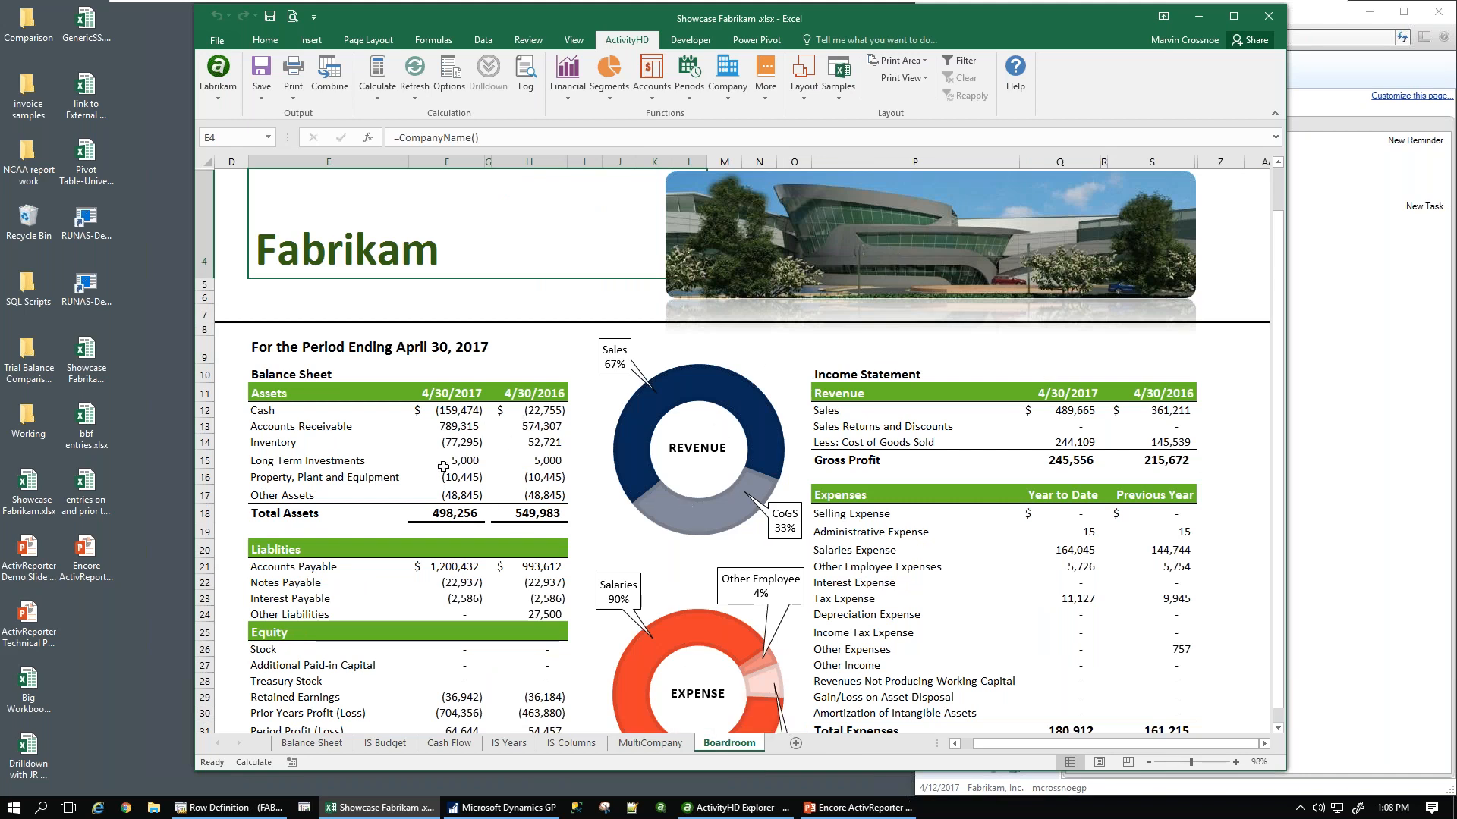
# - Drill down from the 4/30/2017 Cash balance on the Boardroom report to its journal detail, and close the drilldown
pyautogui.click(443, 411)
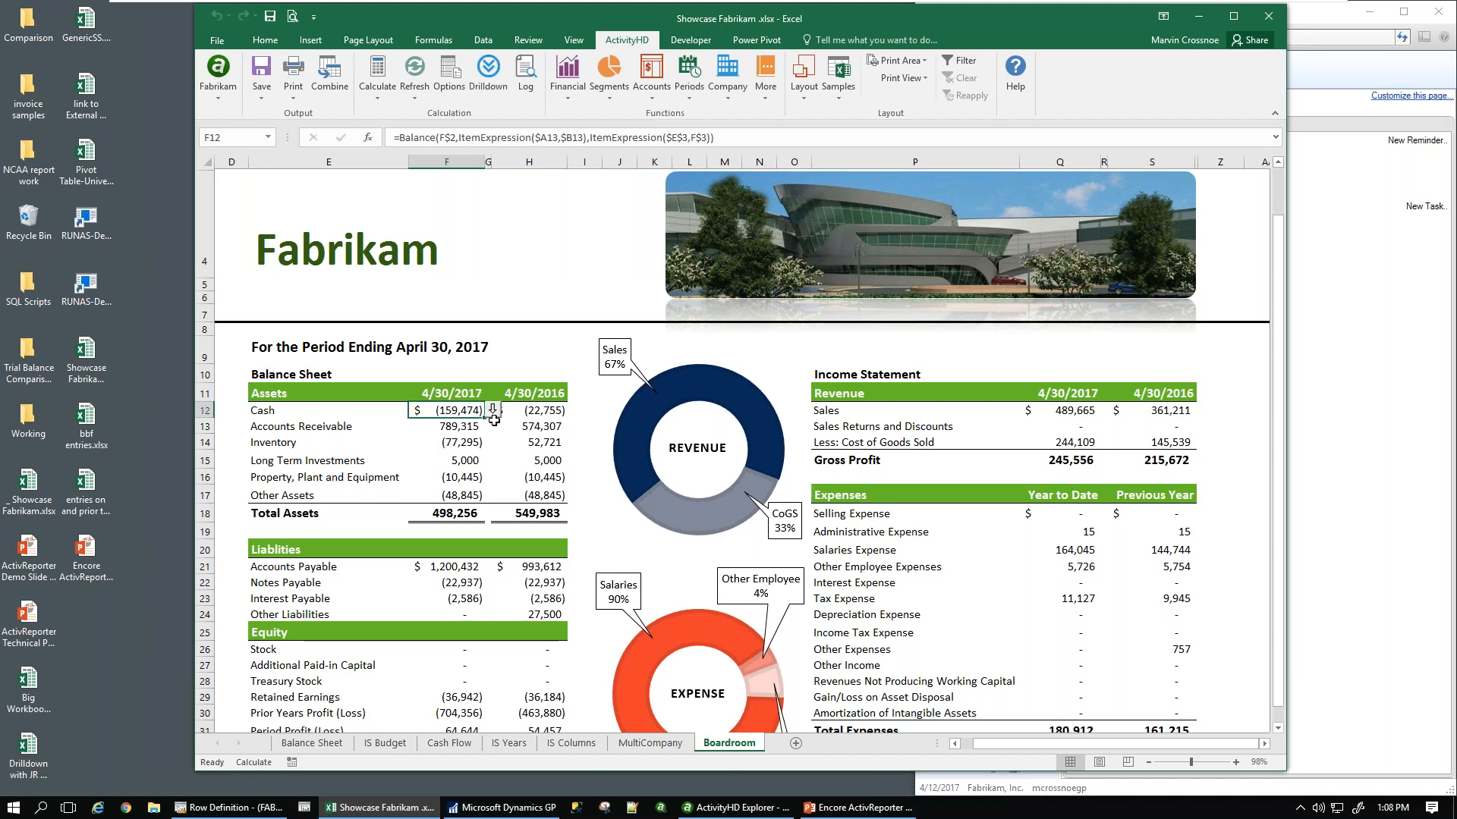
pyautogui.click(495, 419)
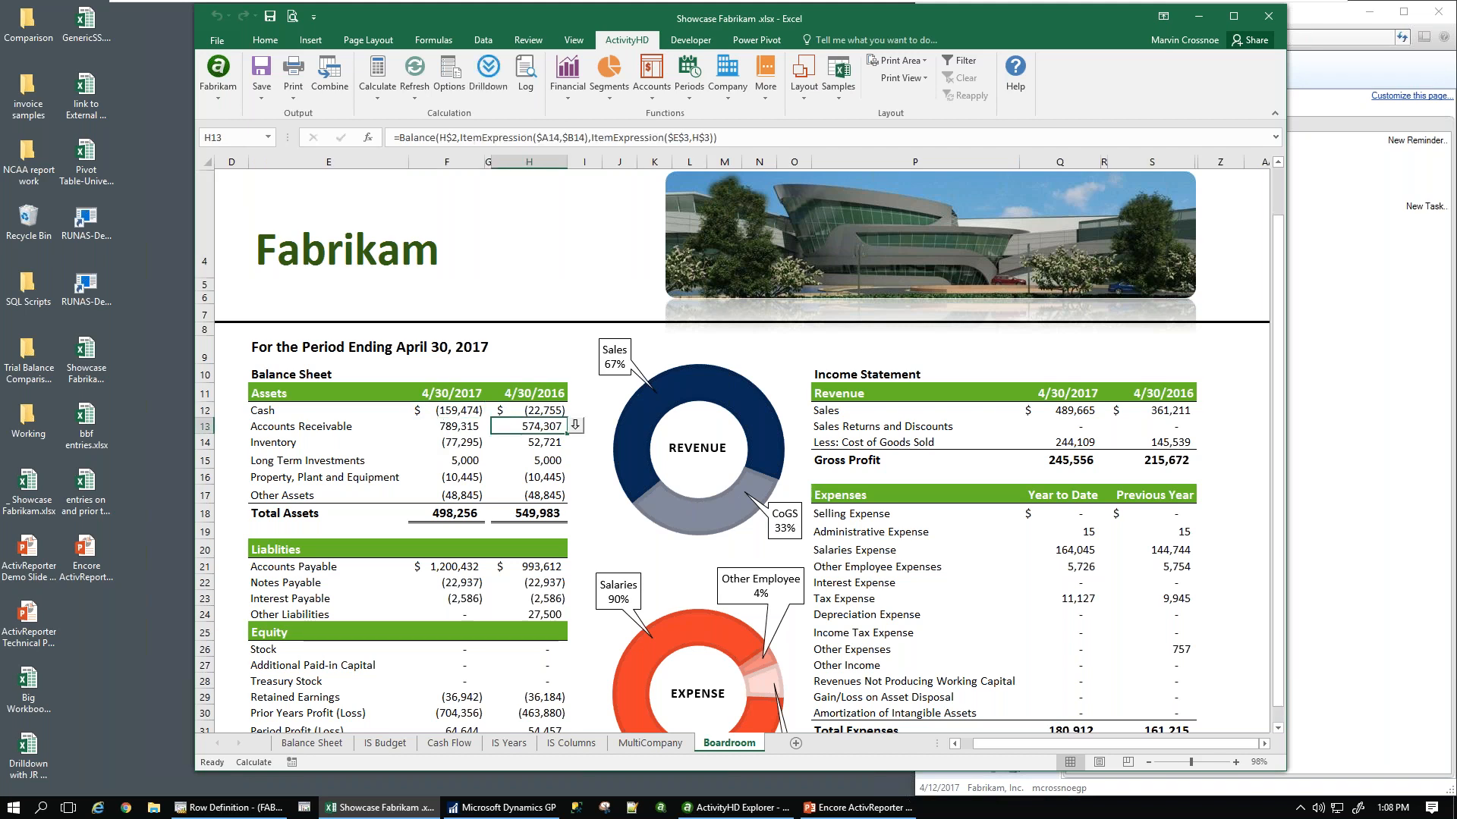
pyautogui.click(459, 412)
pyautogui.click(492, 410)
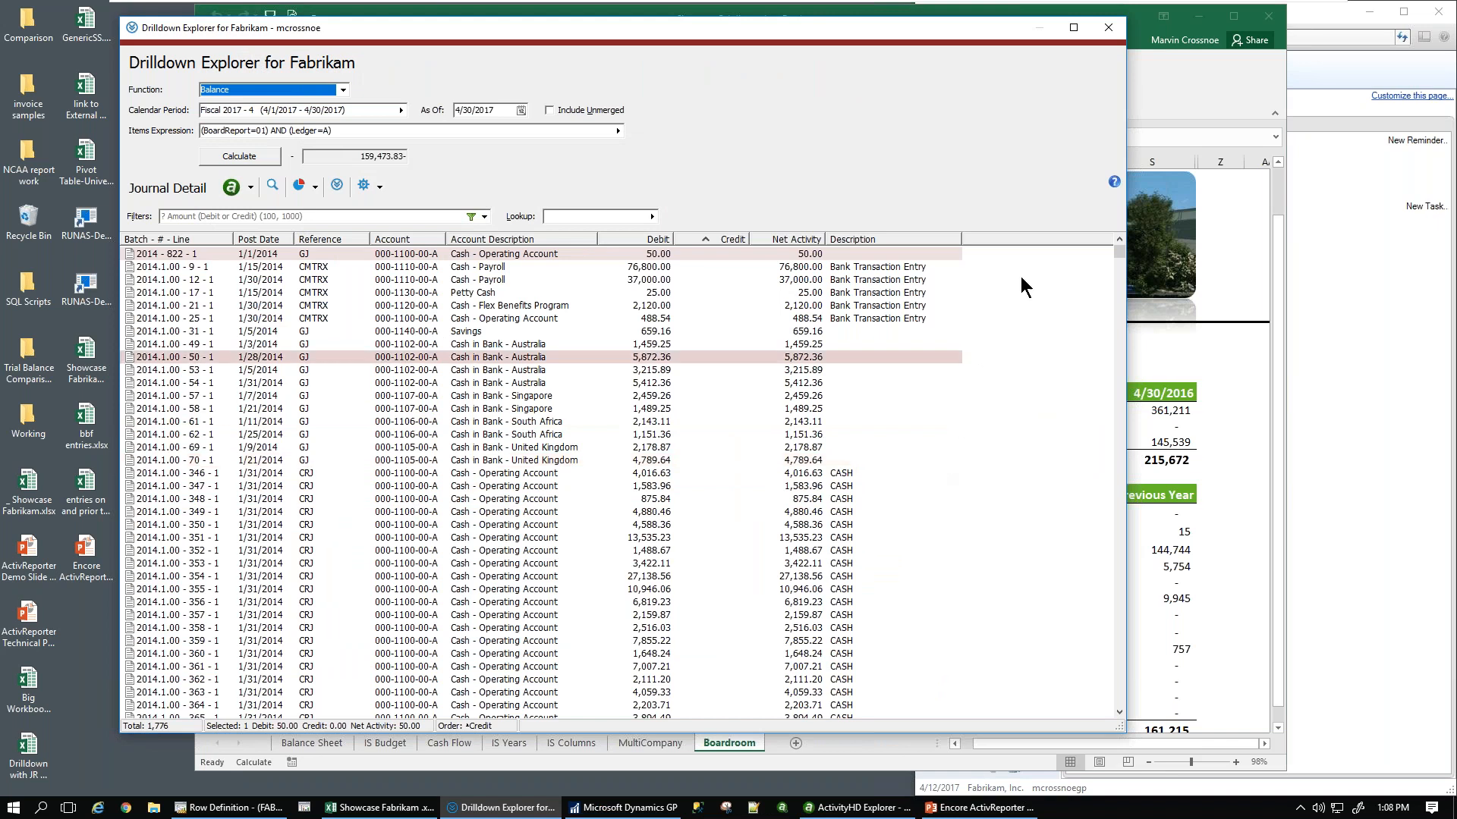
pyautogui.click(1108, 28)
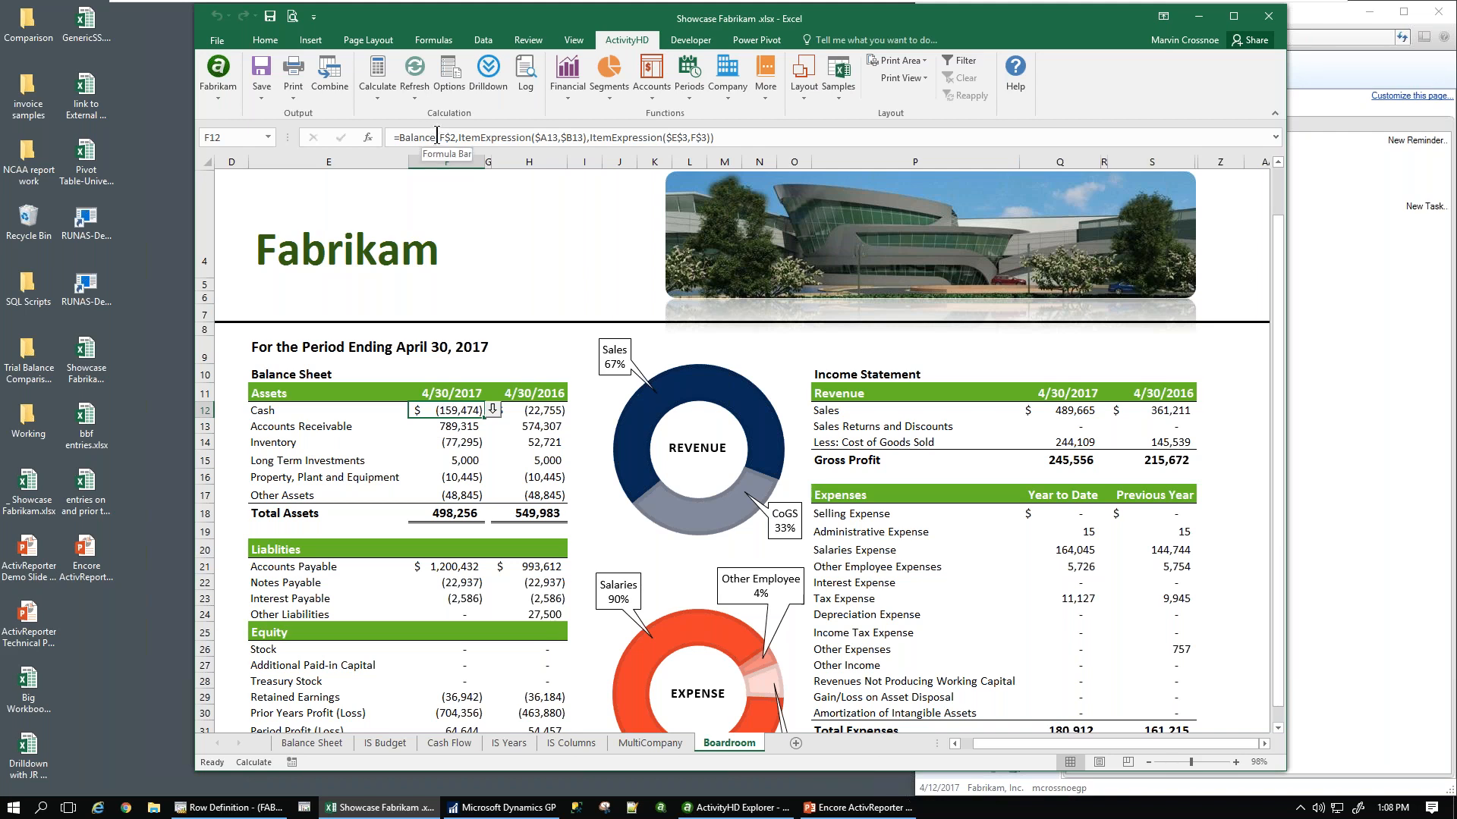
# - Examine the function used in the 4/30/2017 Cash formula on Boardroom and the formula behind 2017 Sales on IS Years
pyautogui.moveTo(437, 136); pyautogui.dragTo(398, 137)
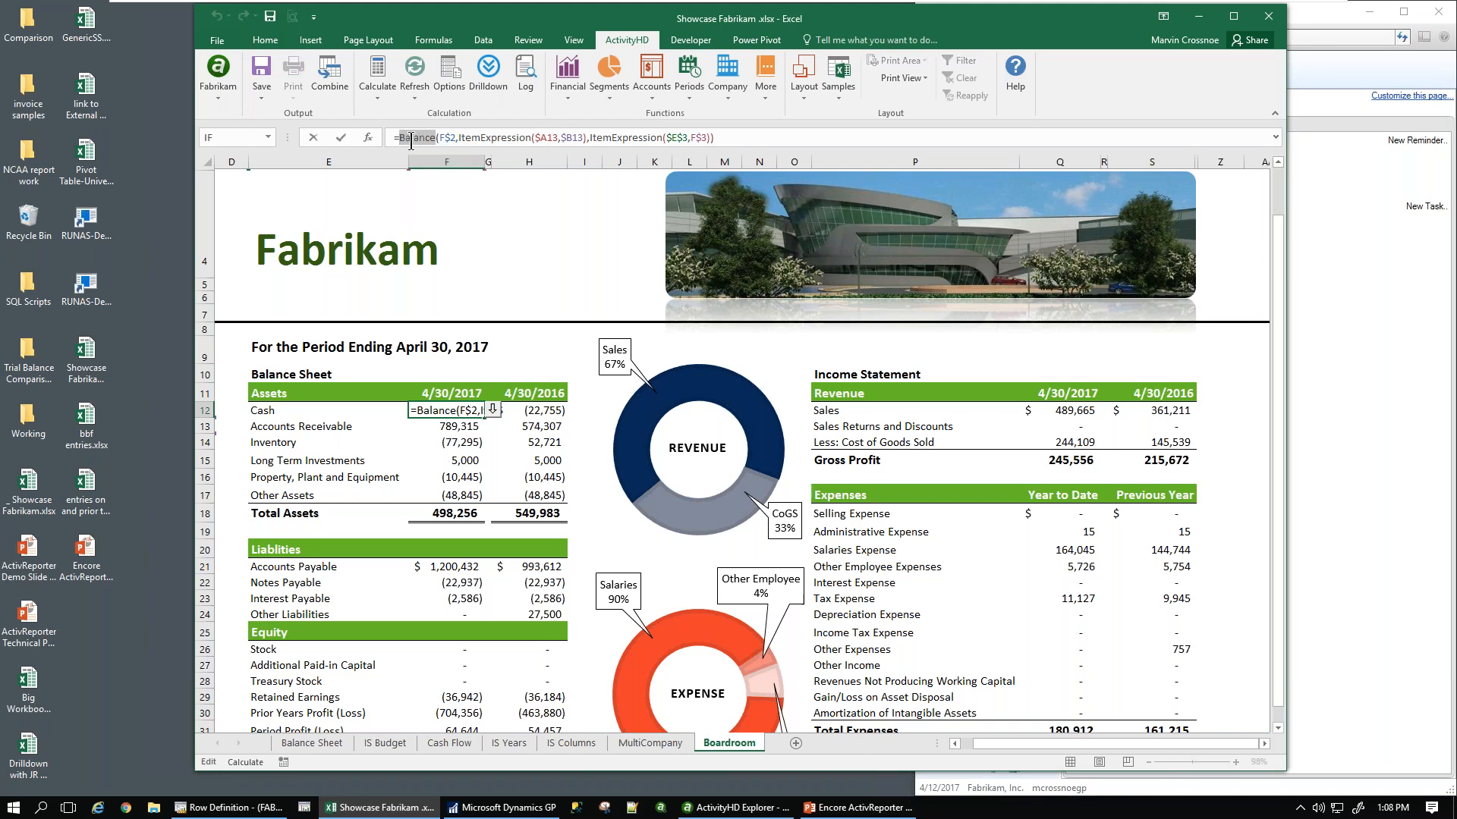
pyautogui.press('Escape')
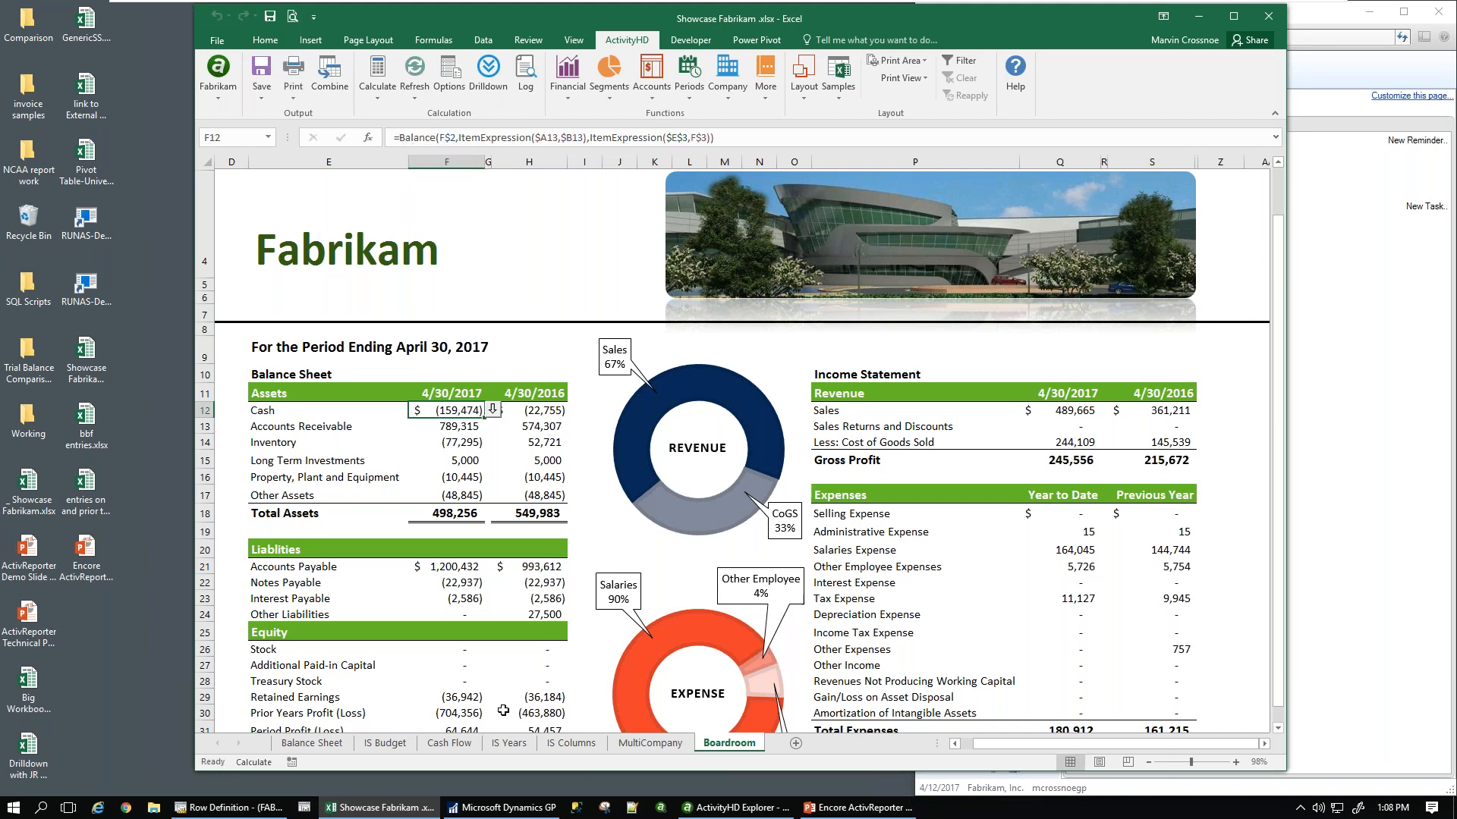
pyautogui.click(509, 742)
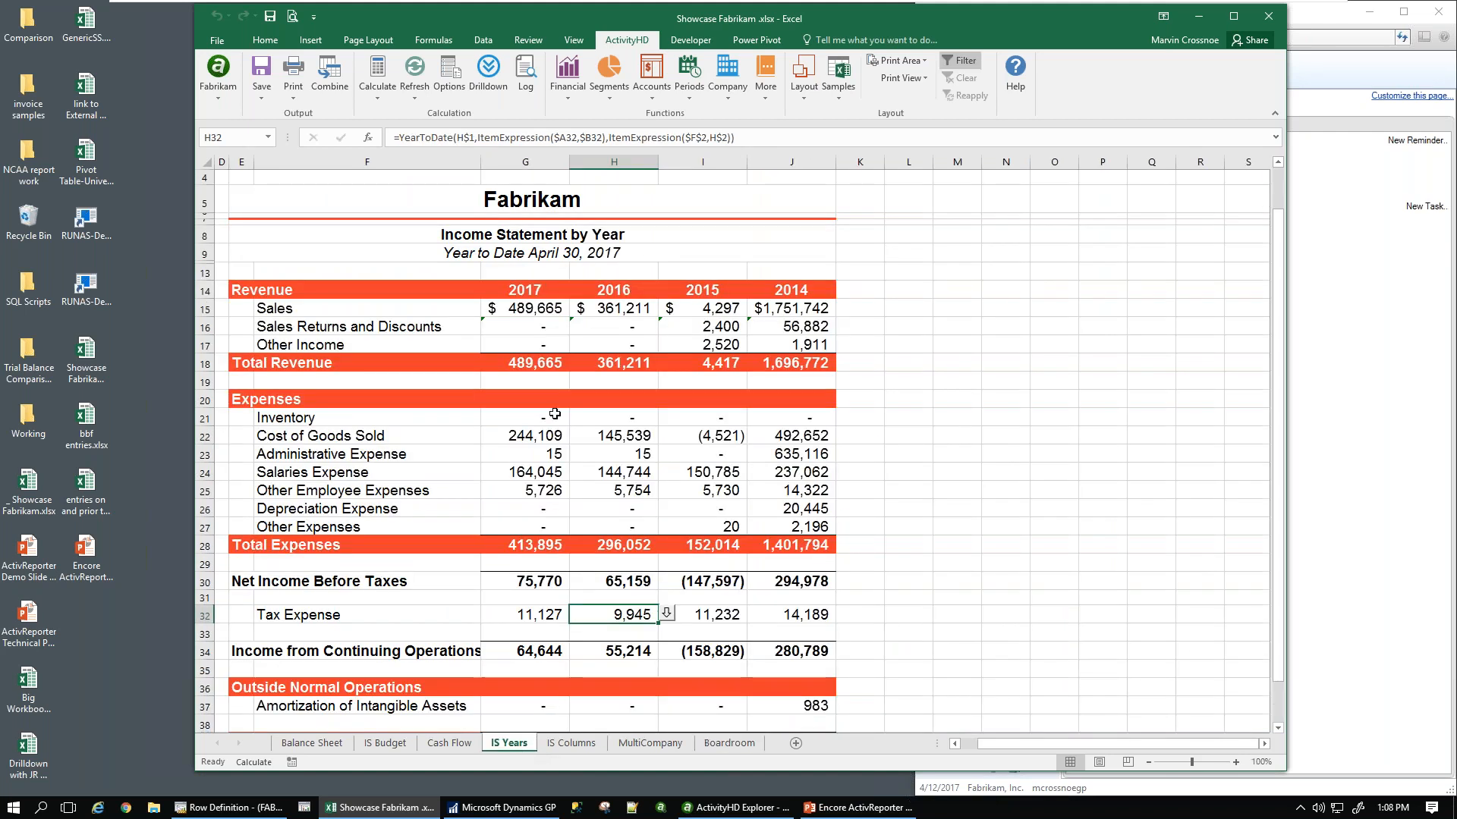
pyautogui.click(529, 307)
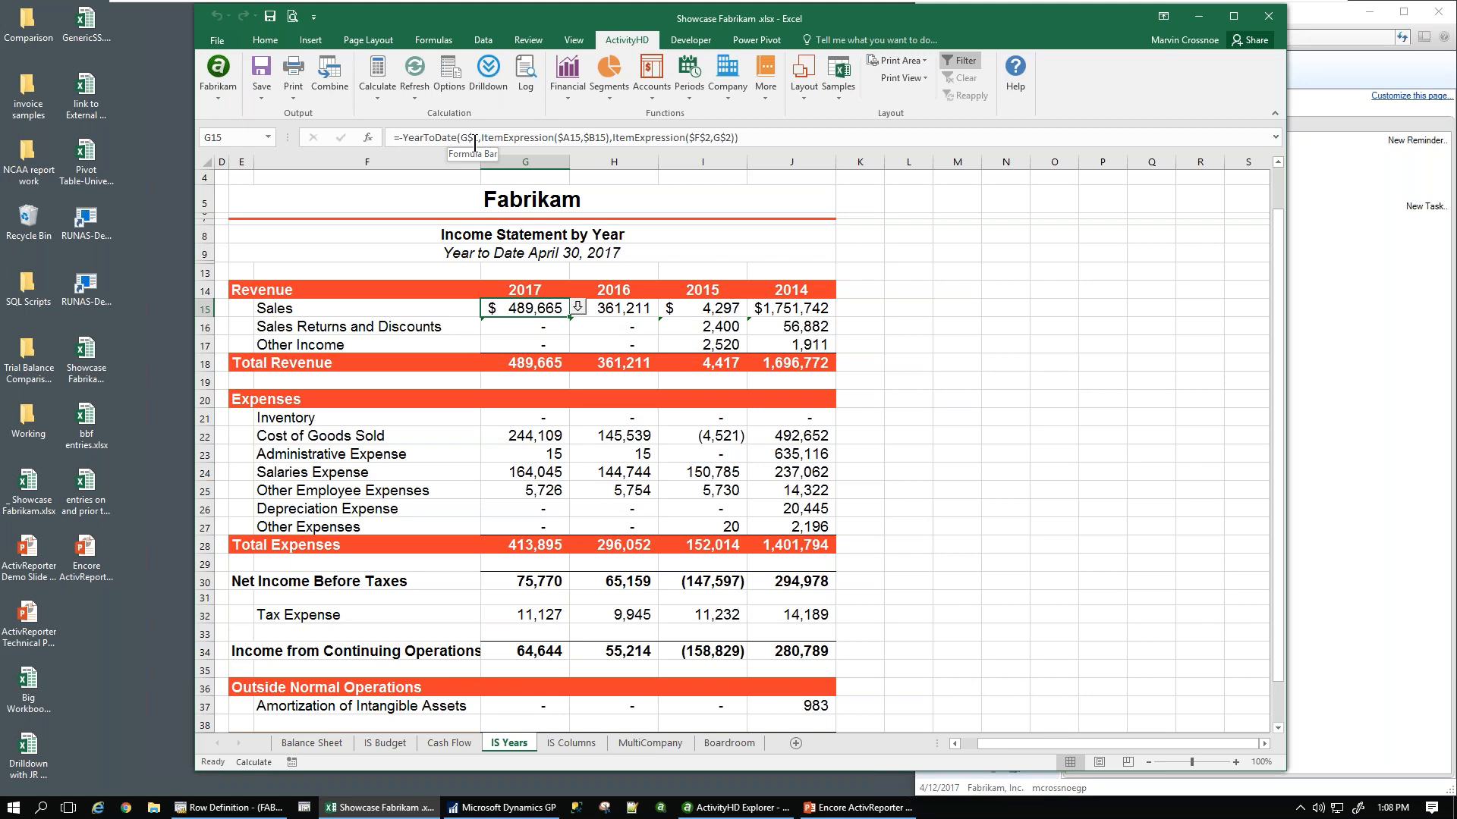
# - On the Balance Sheet, select 2017 Short-Term Investments and review the available Financial, Segments, Accounts, Periods, Company and More functions and the report layouts
pyautogui.click(327, 745)
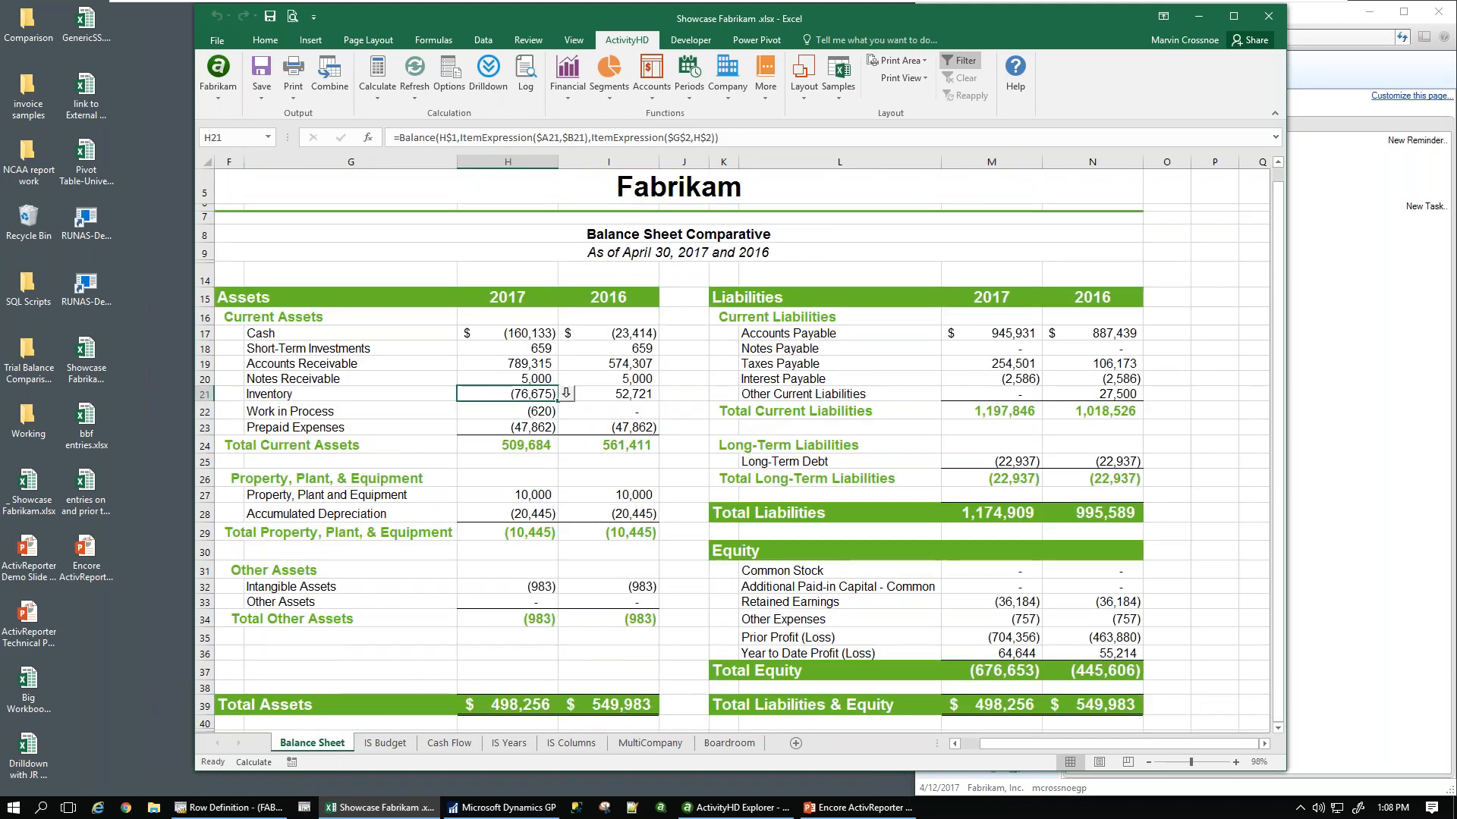
pyautogui.click(519, 350)
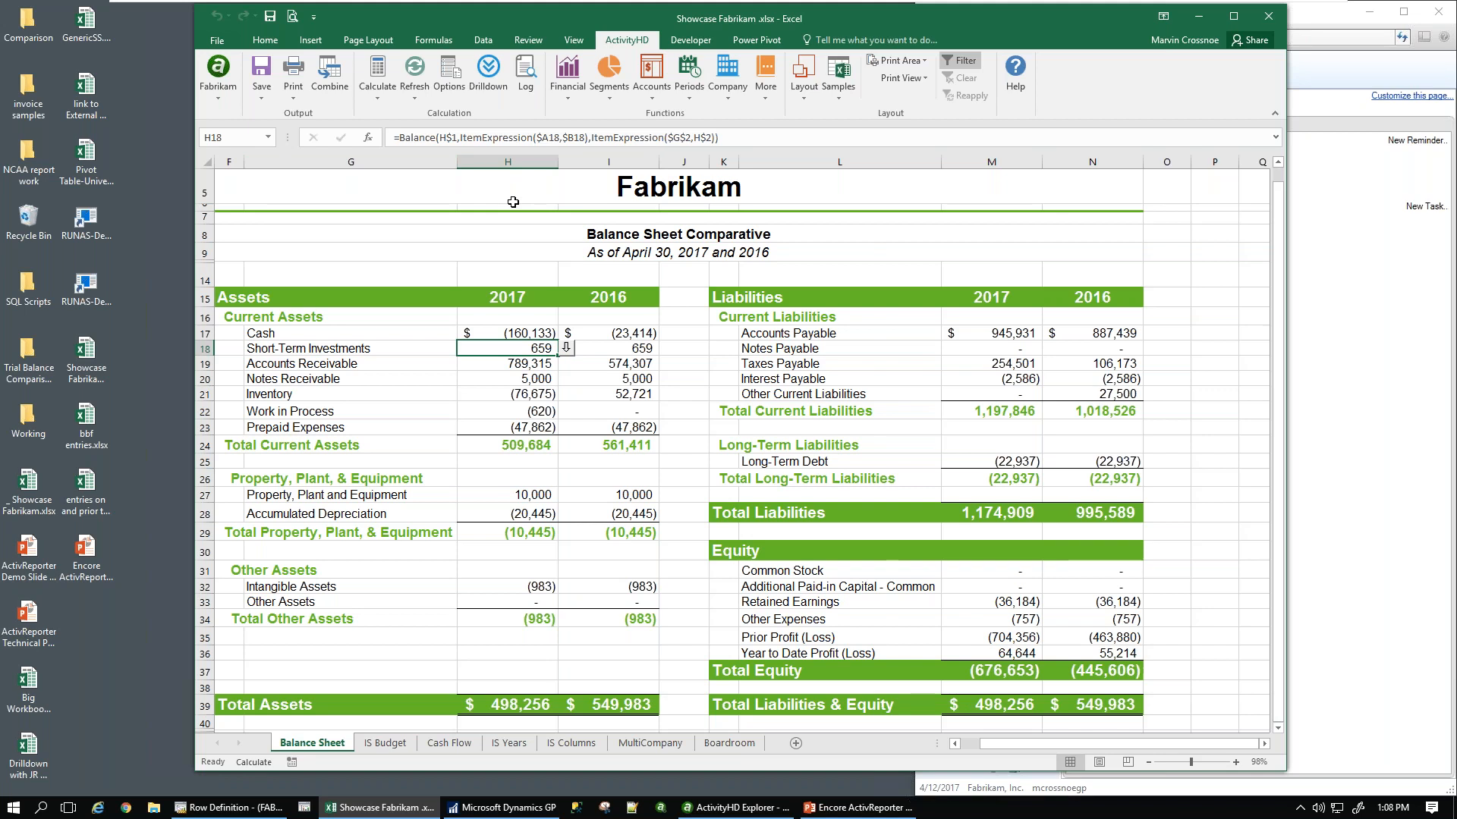
pyautogui.click(571, 96)
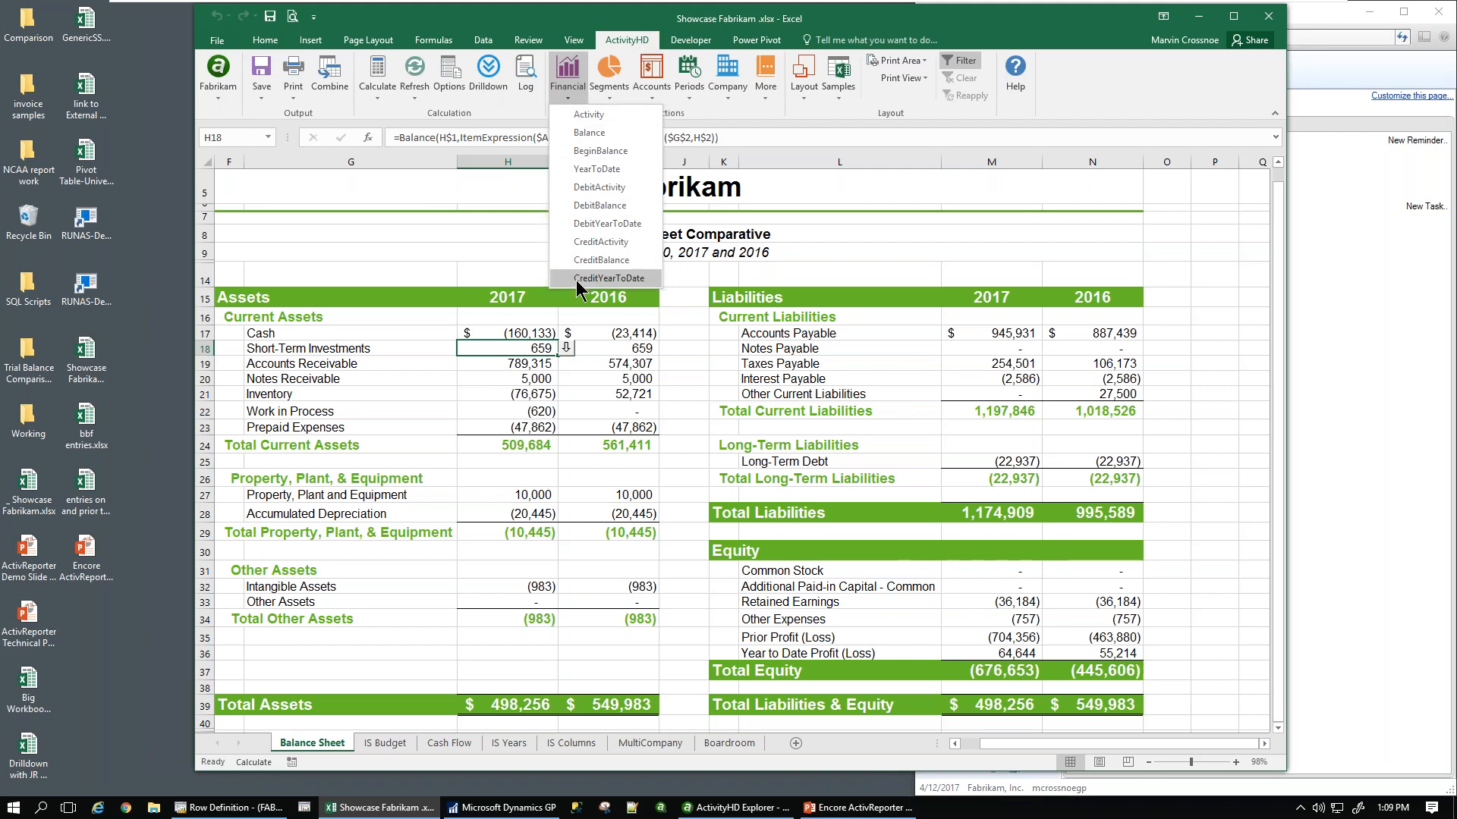
pyautogui.click(616, 94)
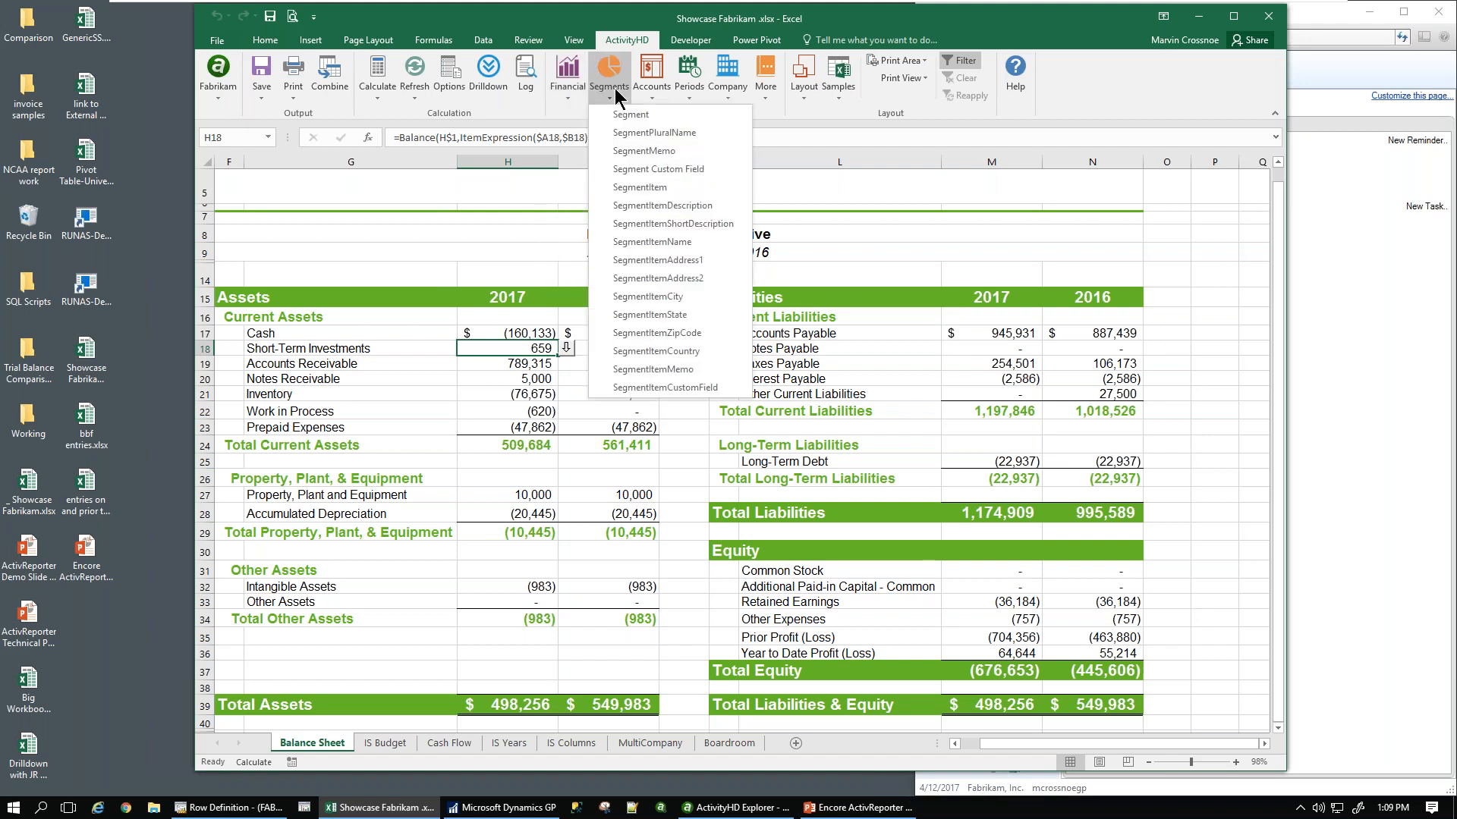
pyautogui.click(664, 80)
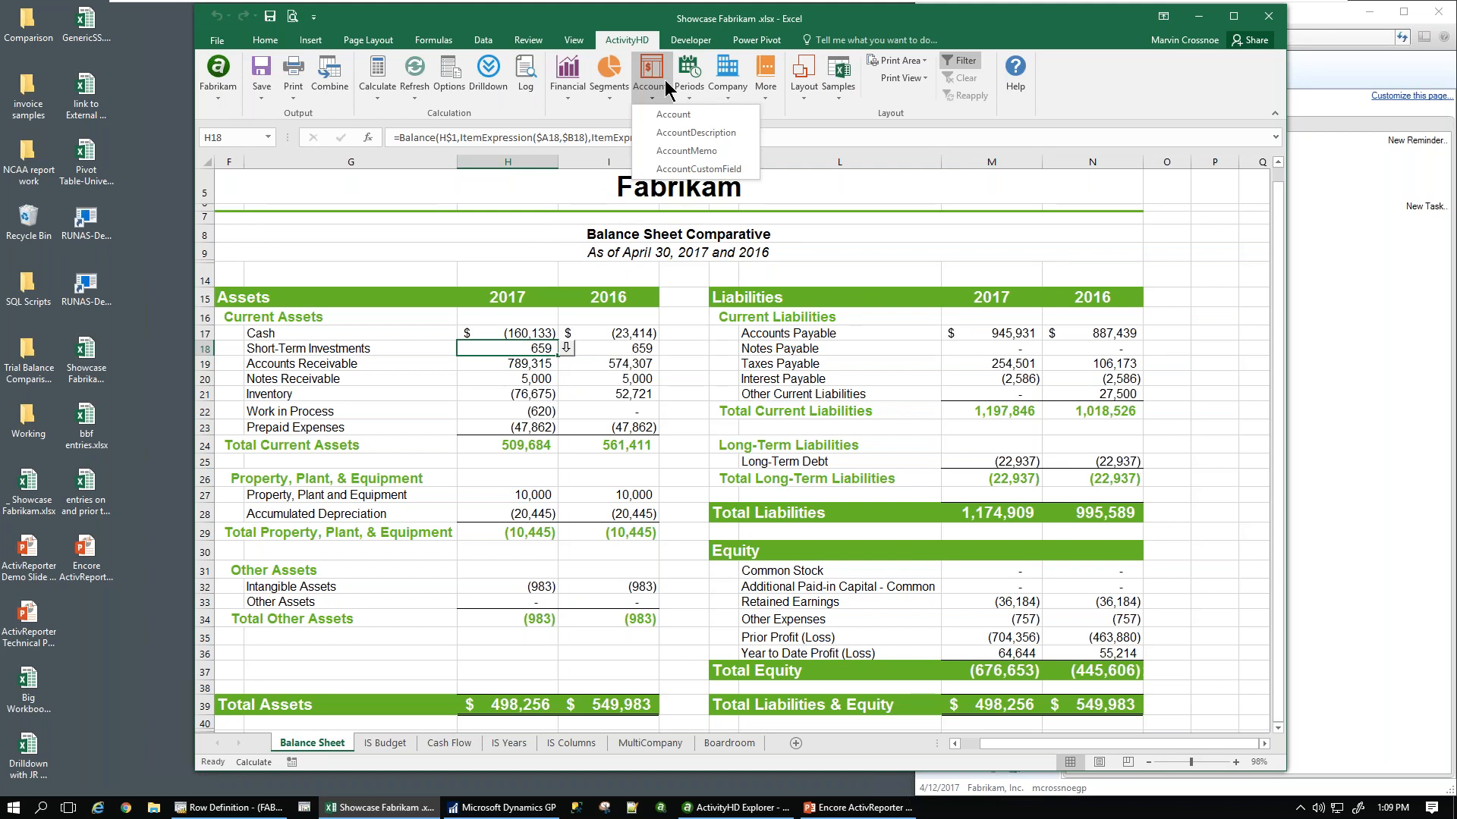
pyautogui.click(694, 89)
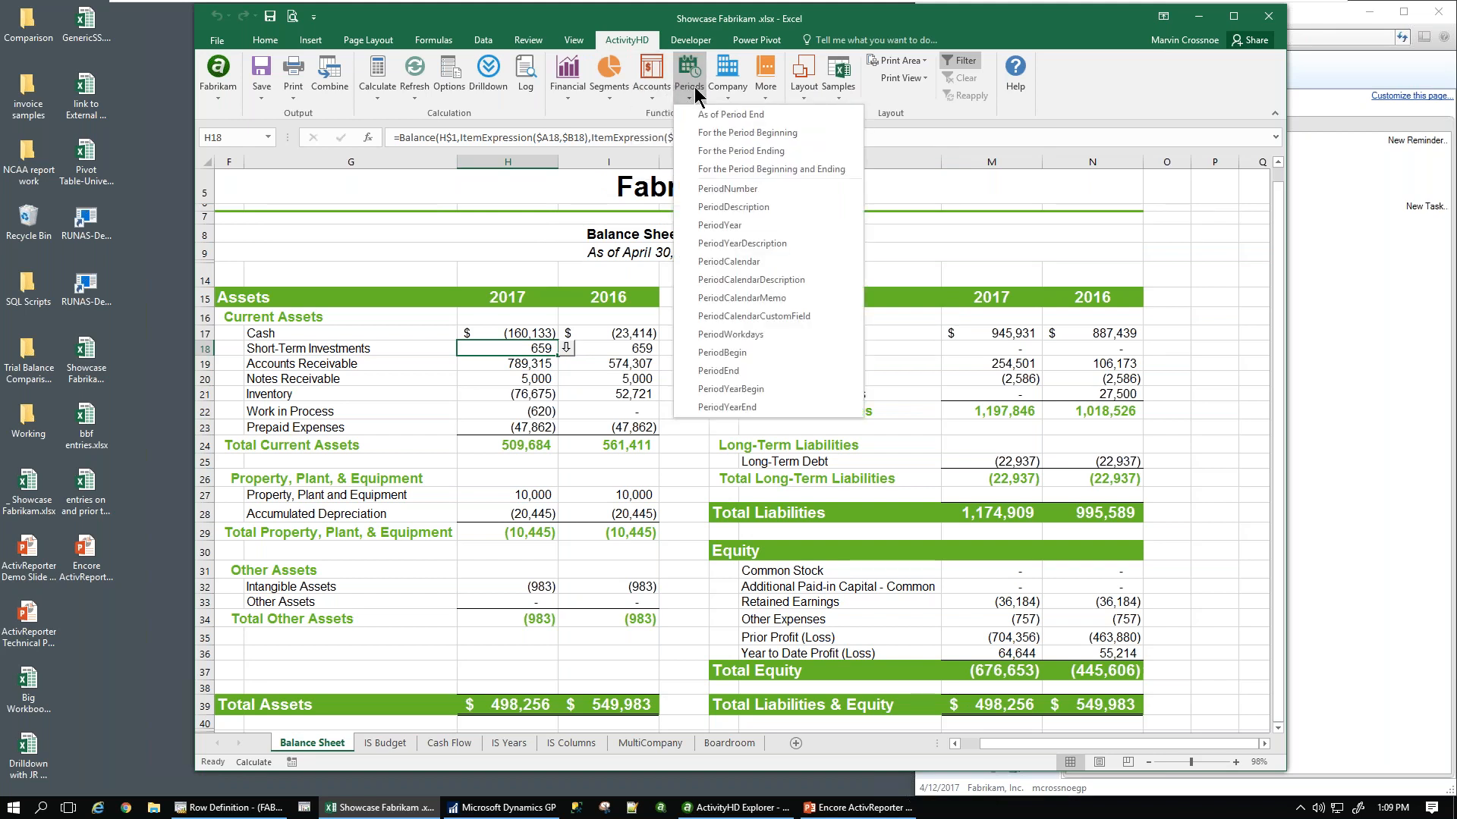
pyautogui.click(725, 89)
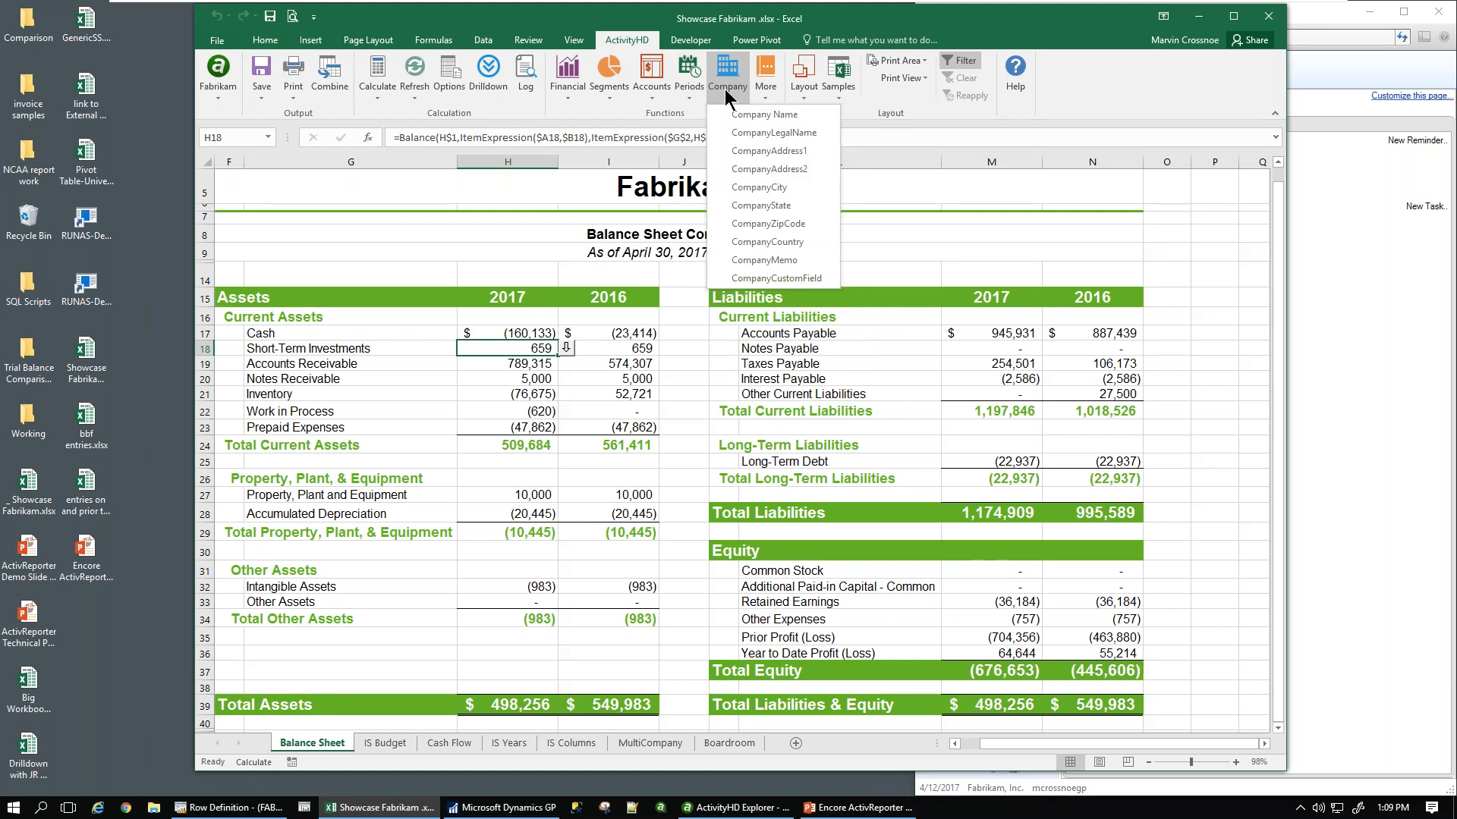
pyautogui.click(765, 90)
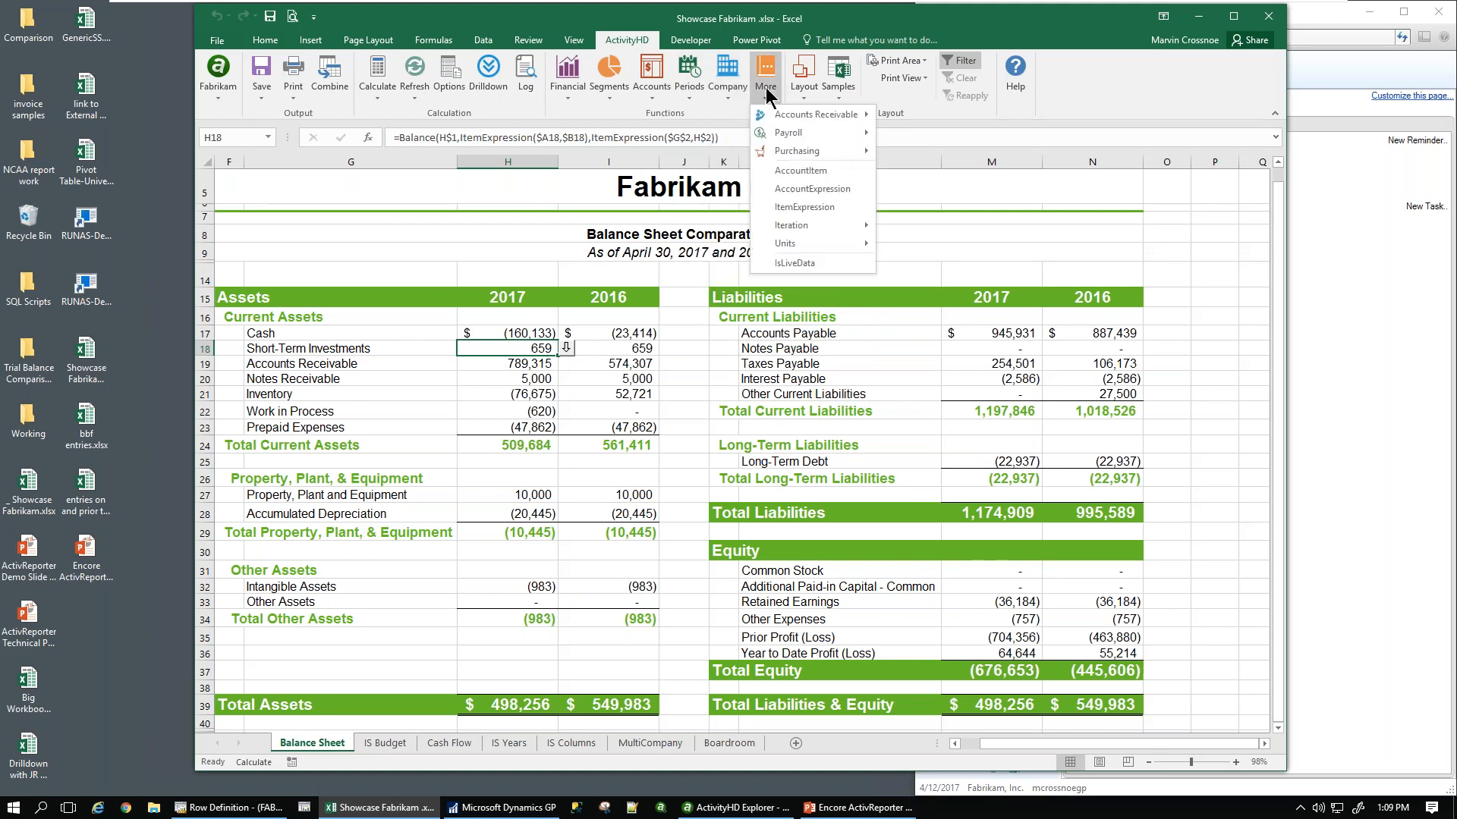
pyautogui.click(804, 88)
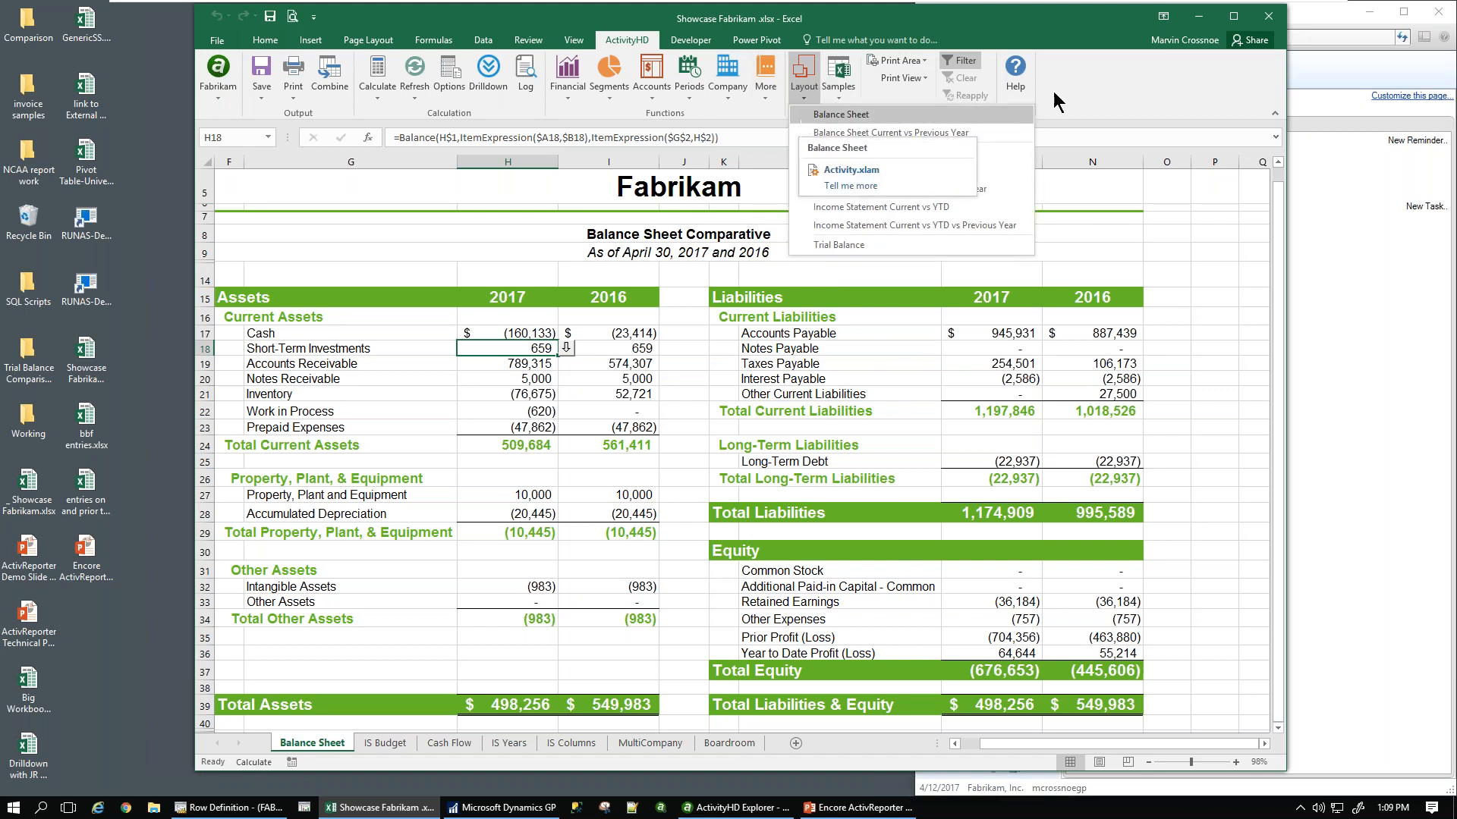
# - Minimize the workbook, switch to ActivityHD Explorer and open the ActivReporter Chart of Accounts for Fabrikam
pyautogui.click(1203, 17)
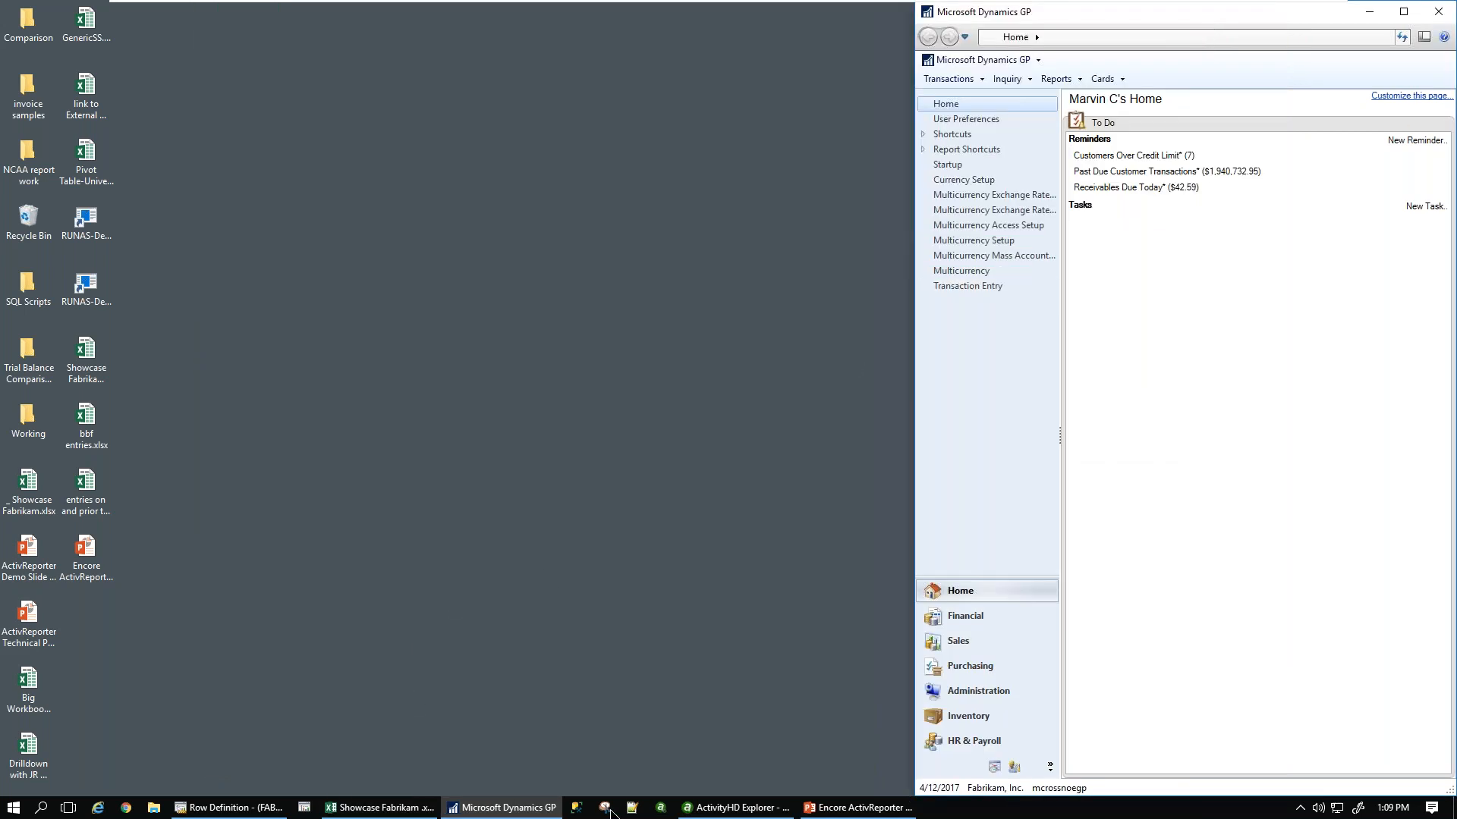
pyautogui.click(709, 811)
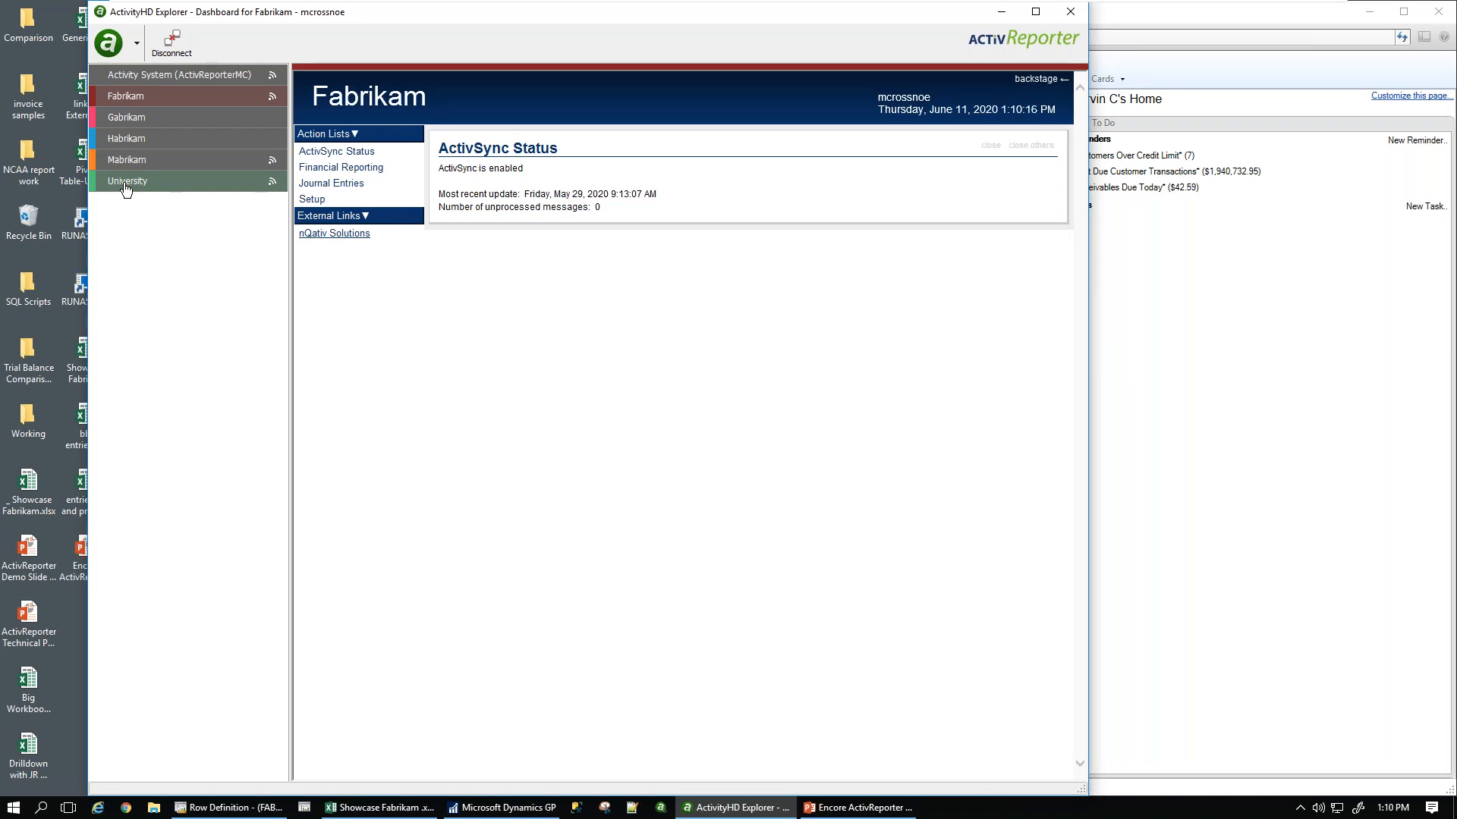
pyautogui.click(109, 102)
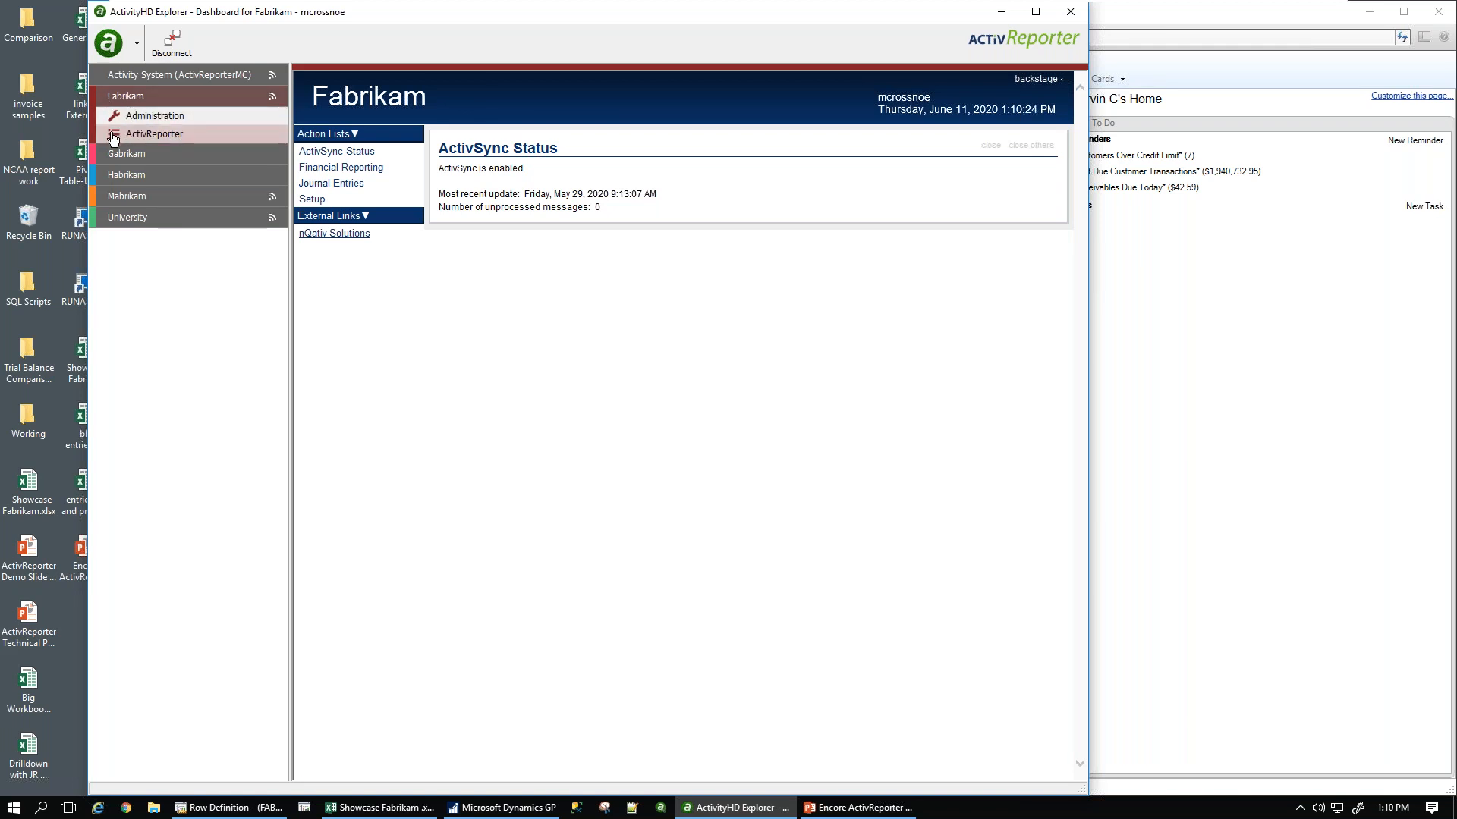
pyautogui.click(113, 138)
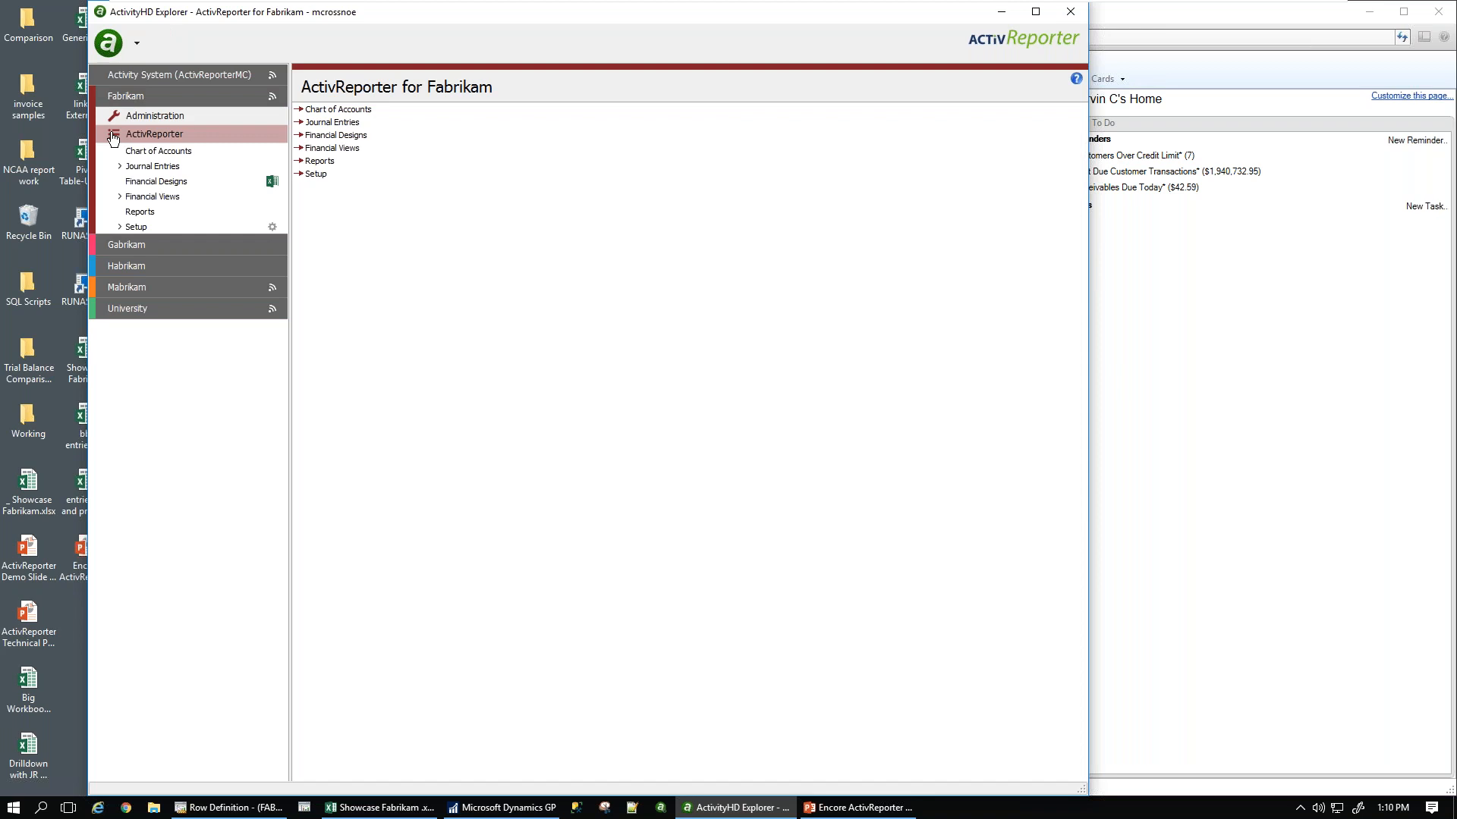
pyautogui.click(155, 152)
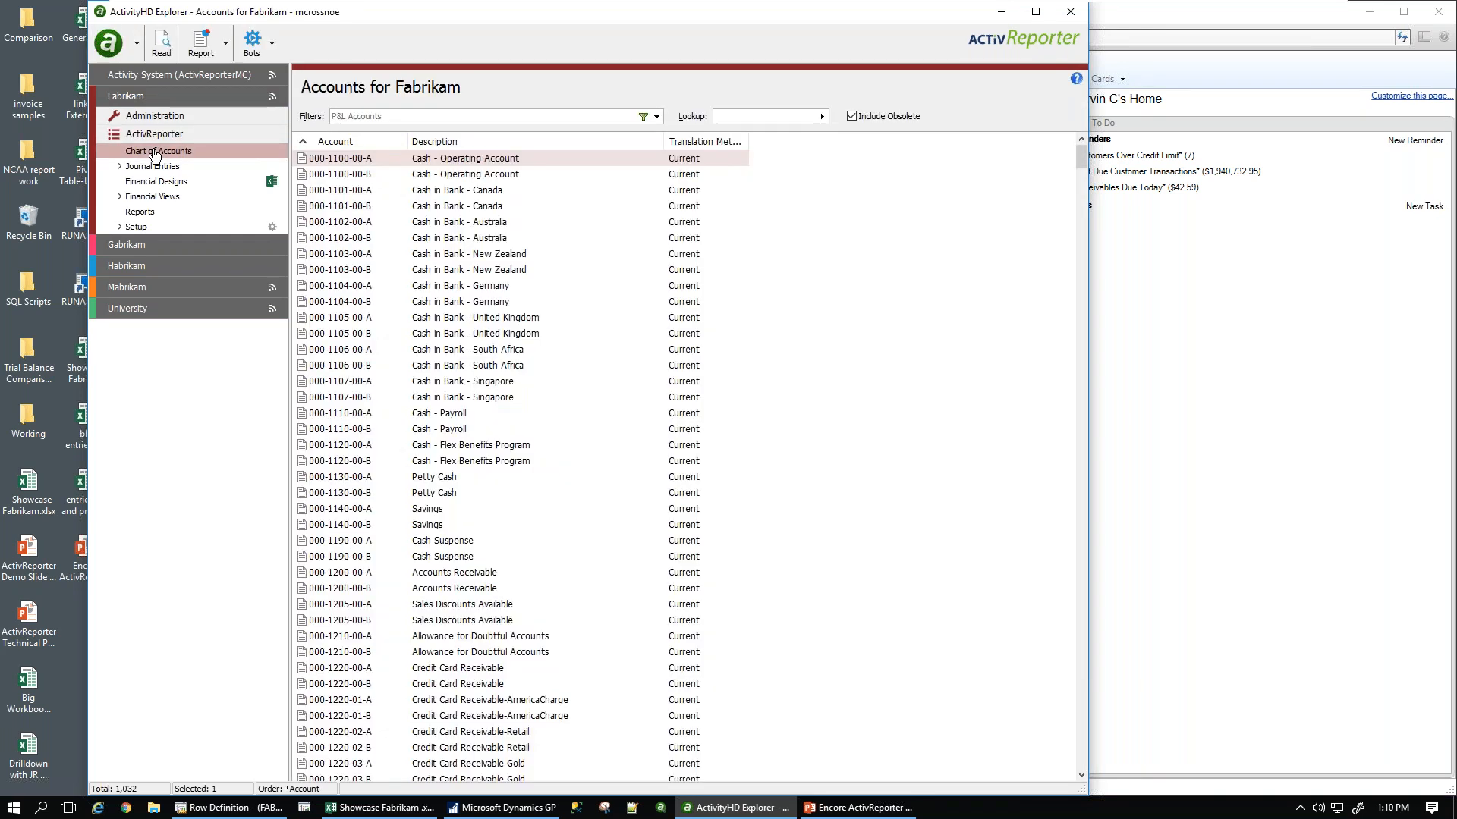
# - Sort the accounts list by description and restore its ordering by account
pyautogui.click(1113, 132)
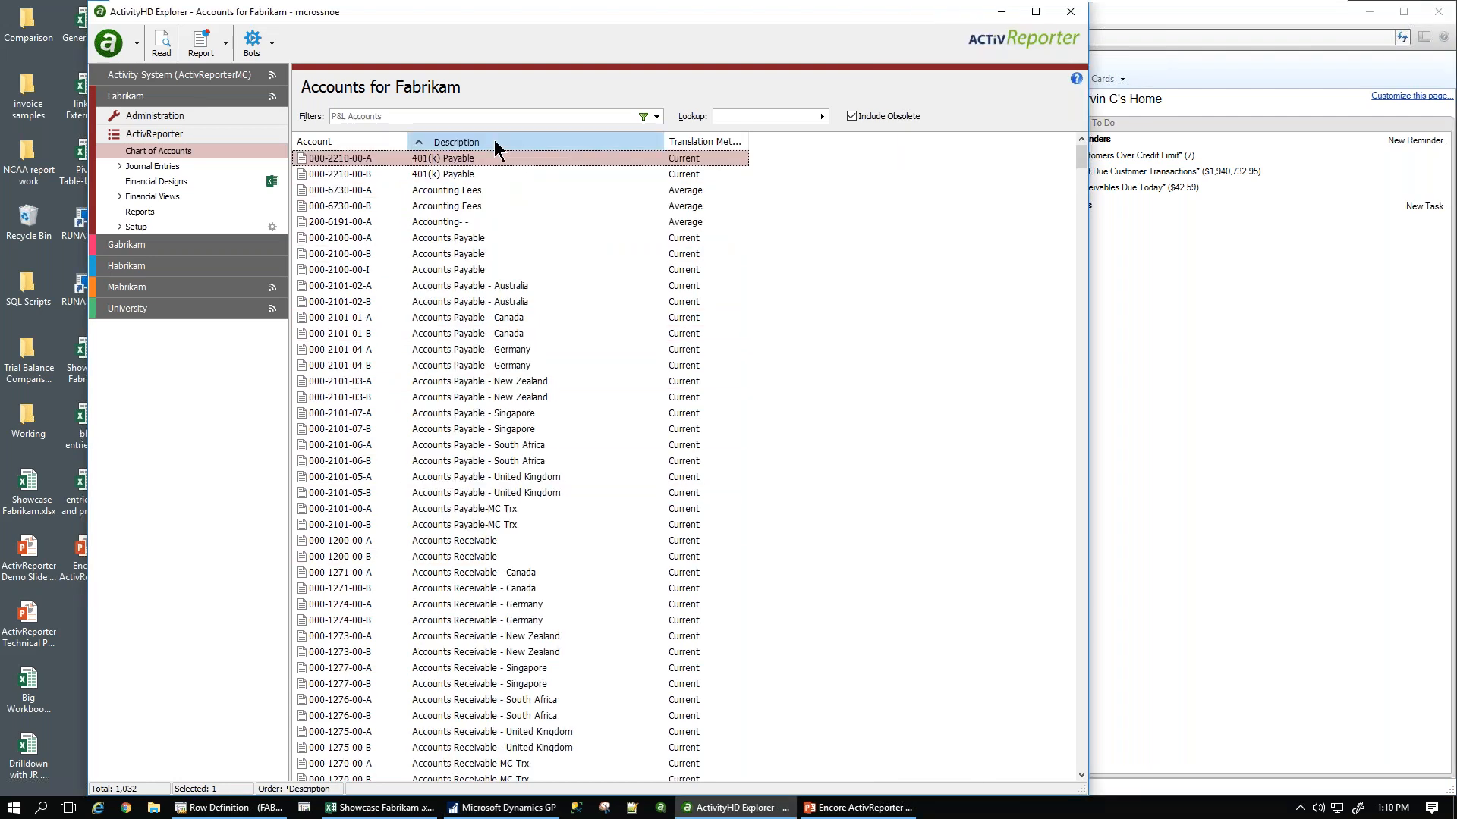
pyautogui.click(341, 139)
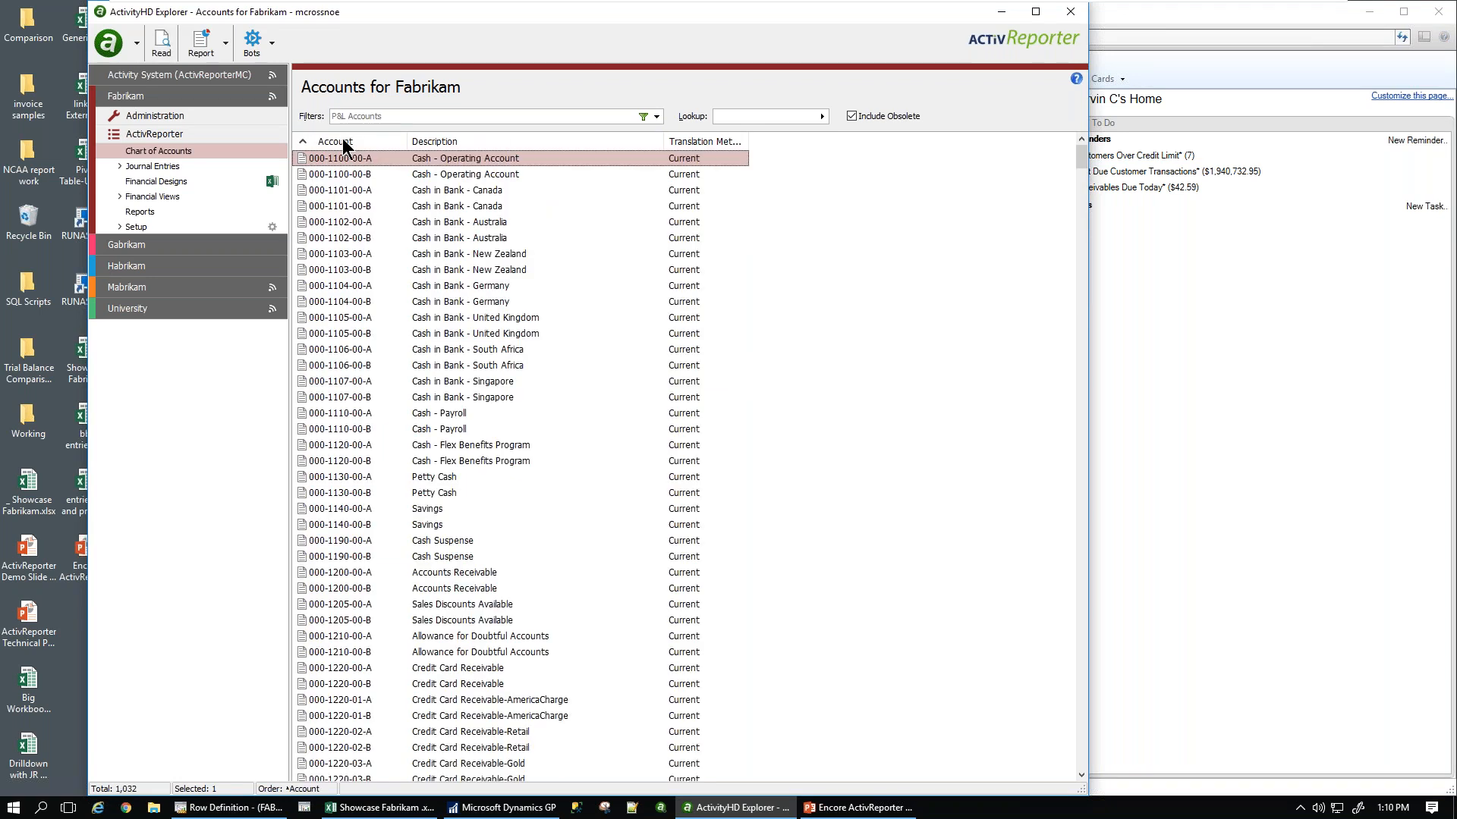
# - Add the GP Income Statement (Rollup) and Obsolete columns to the accounts list and close its options
pyautogui.rightClick(750, 275)
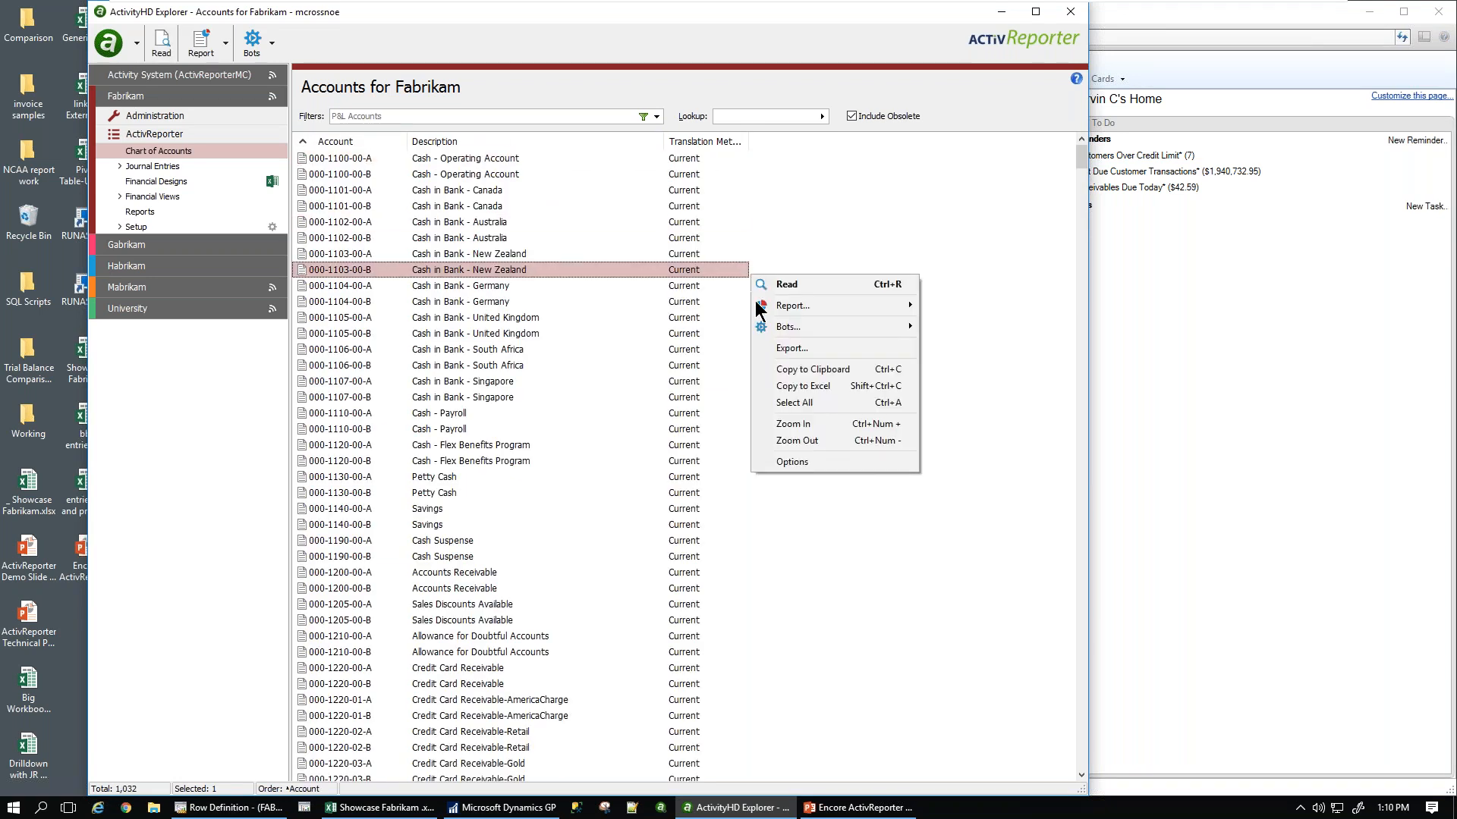
pyautogui.click(789, 461)
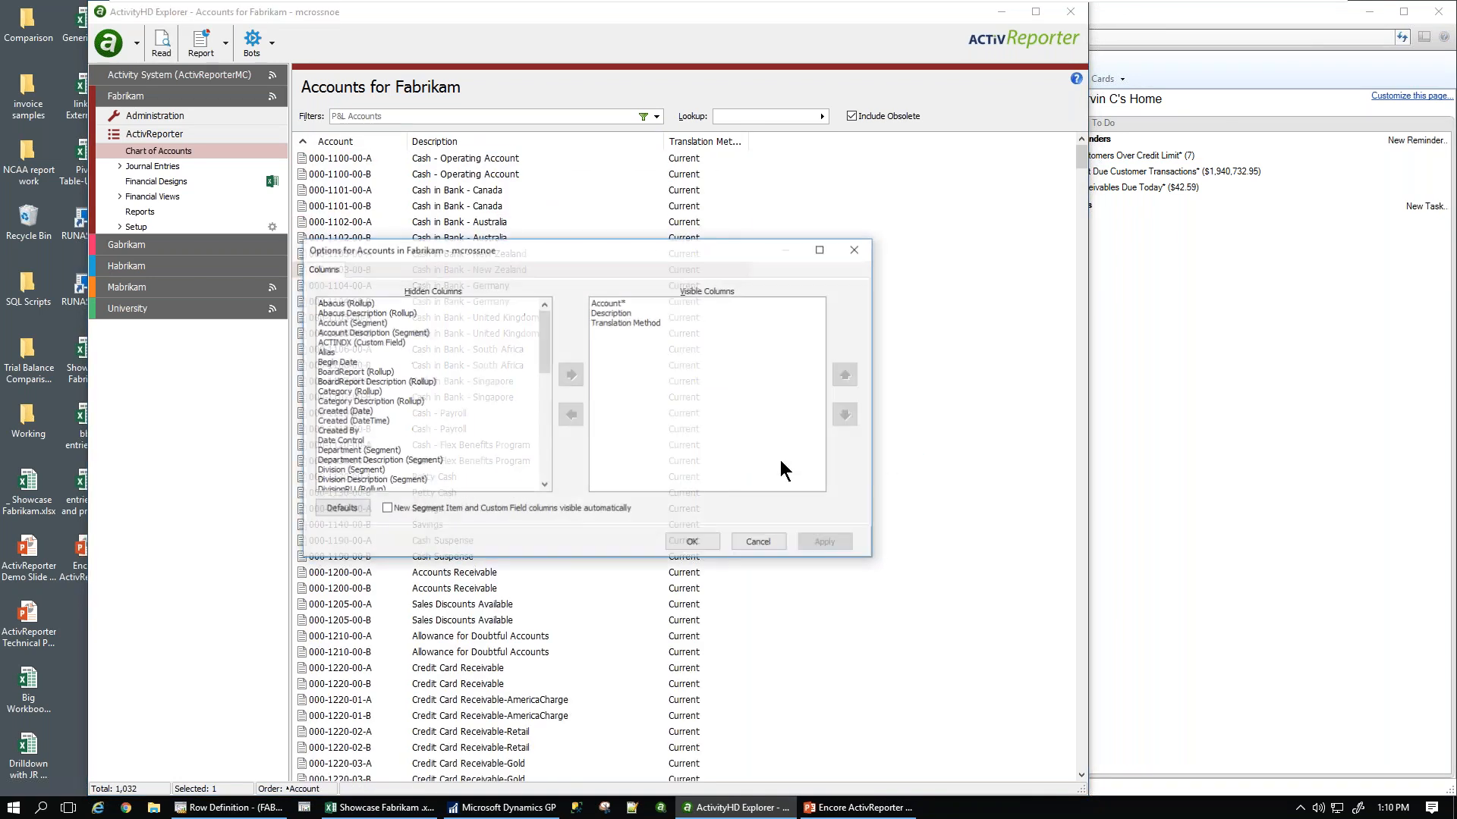
pyautogui.click(536, 343)
pyautogui.moveTo(544, 354); pyautogui.dragTo(548, 433)
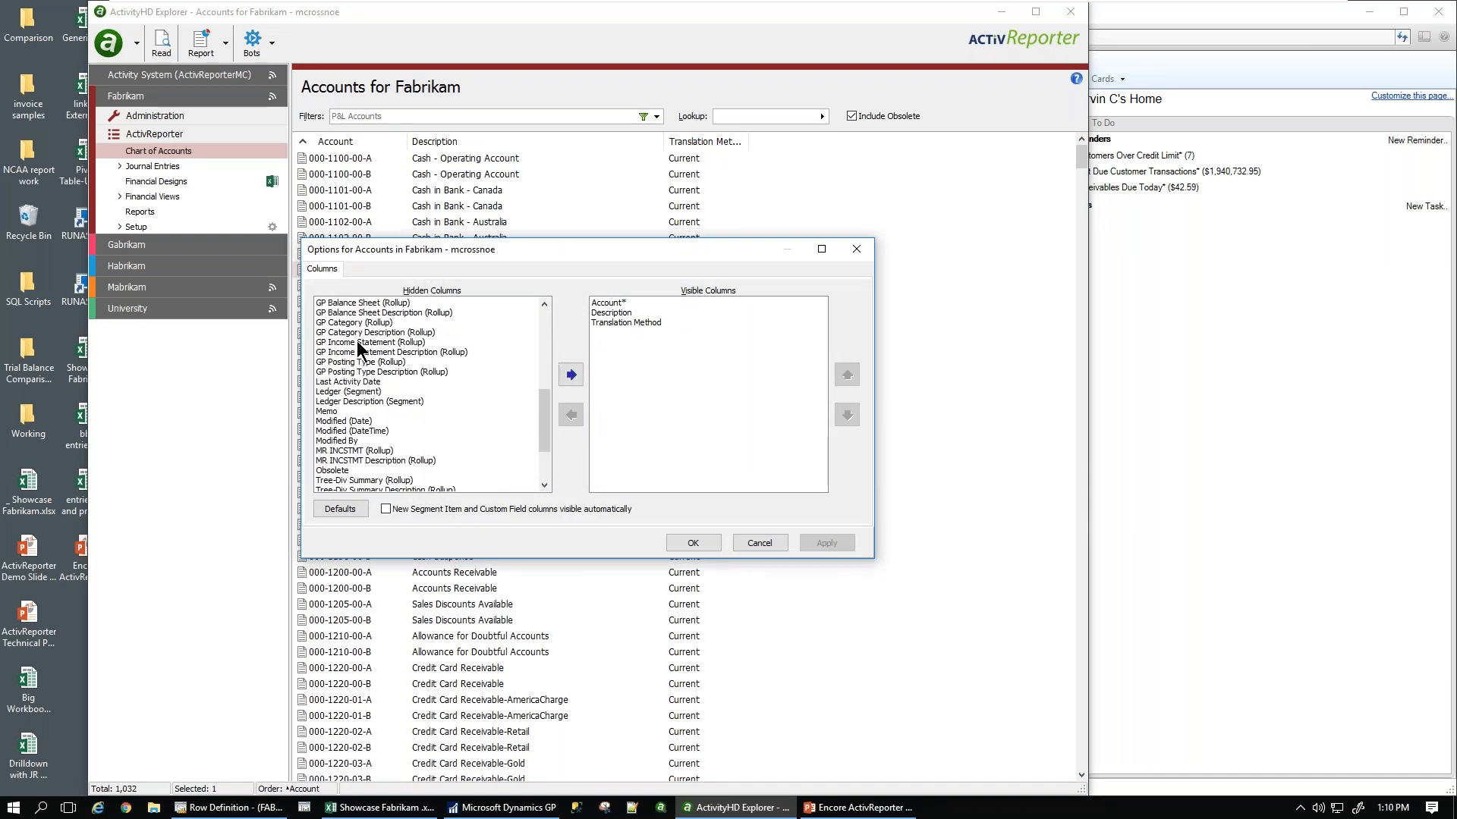
pyautogui.doubleClick(352, 341)
pyautogui.doubleClick(333, 460)
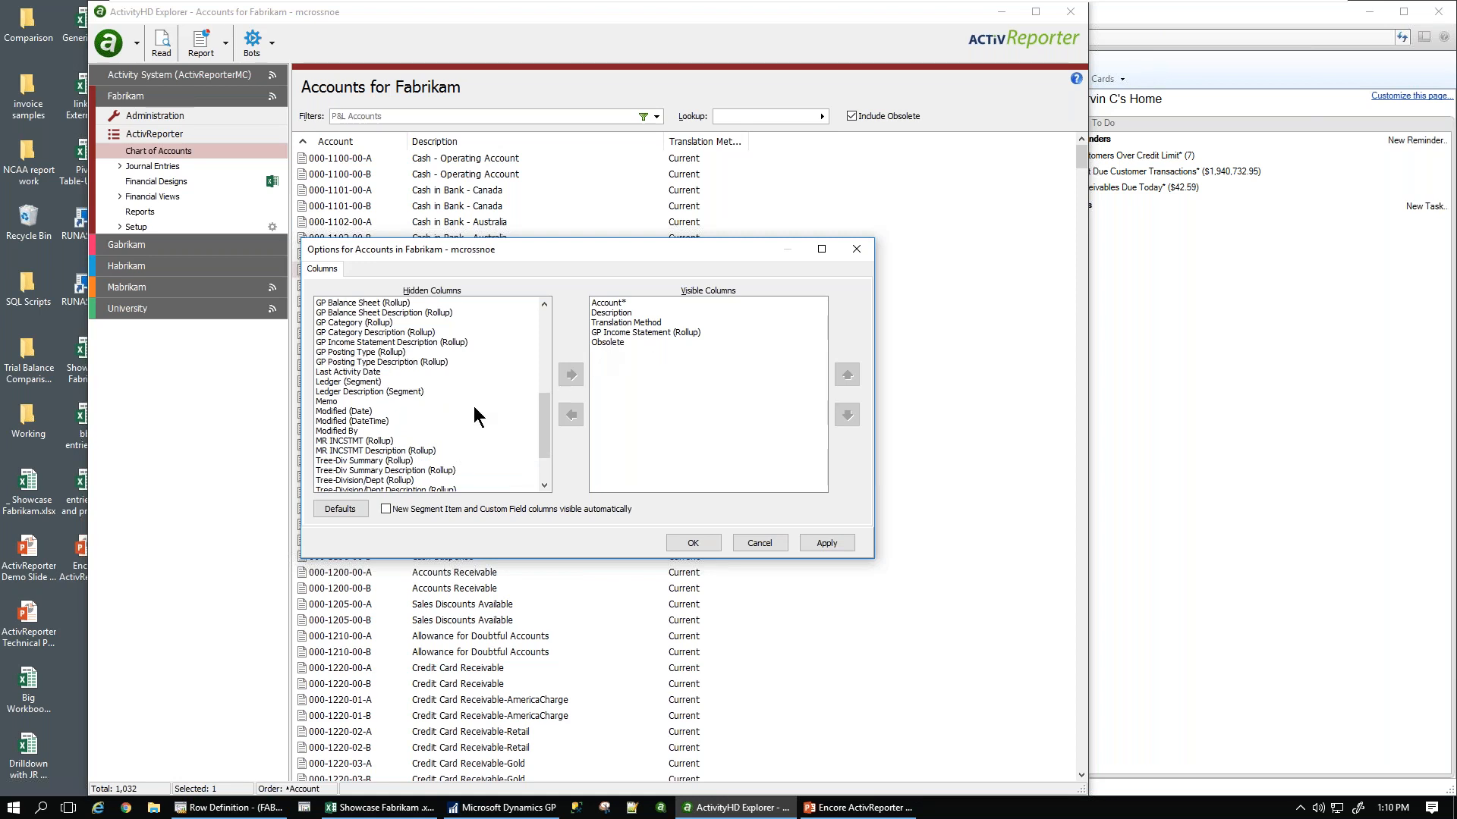
pyautogui.click(827, 543)
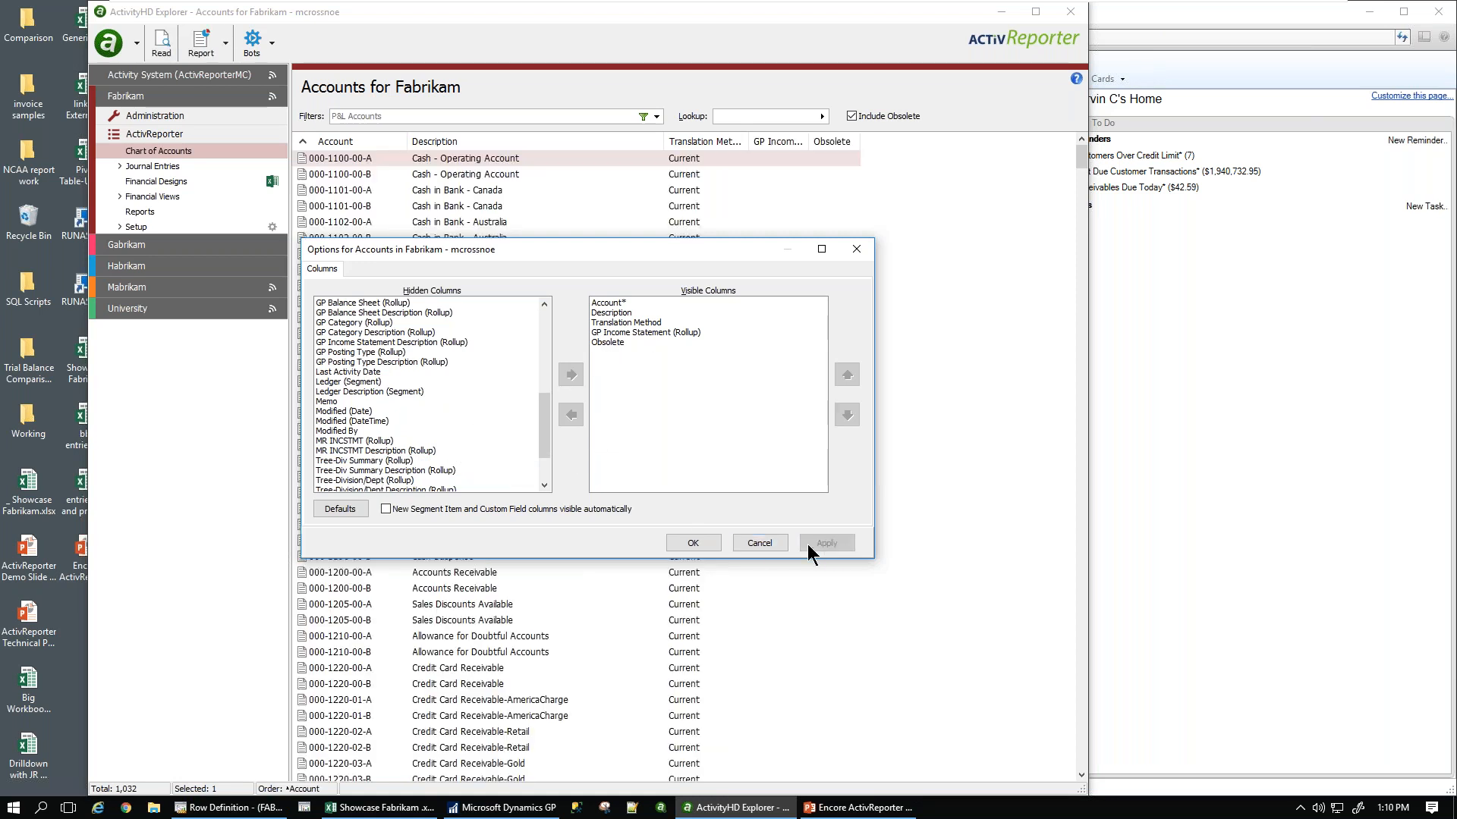
pyautogui.click(855, 249)
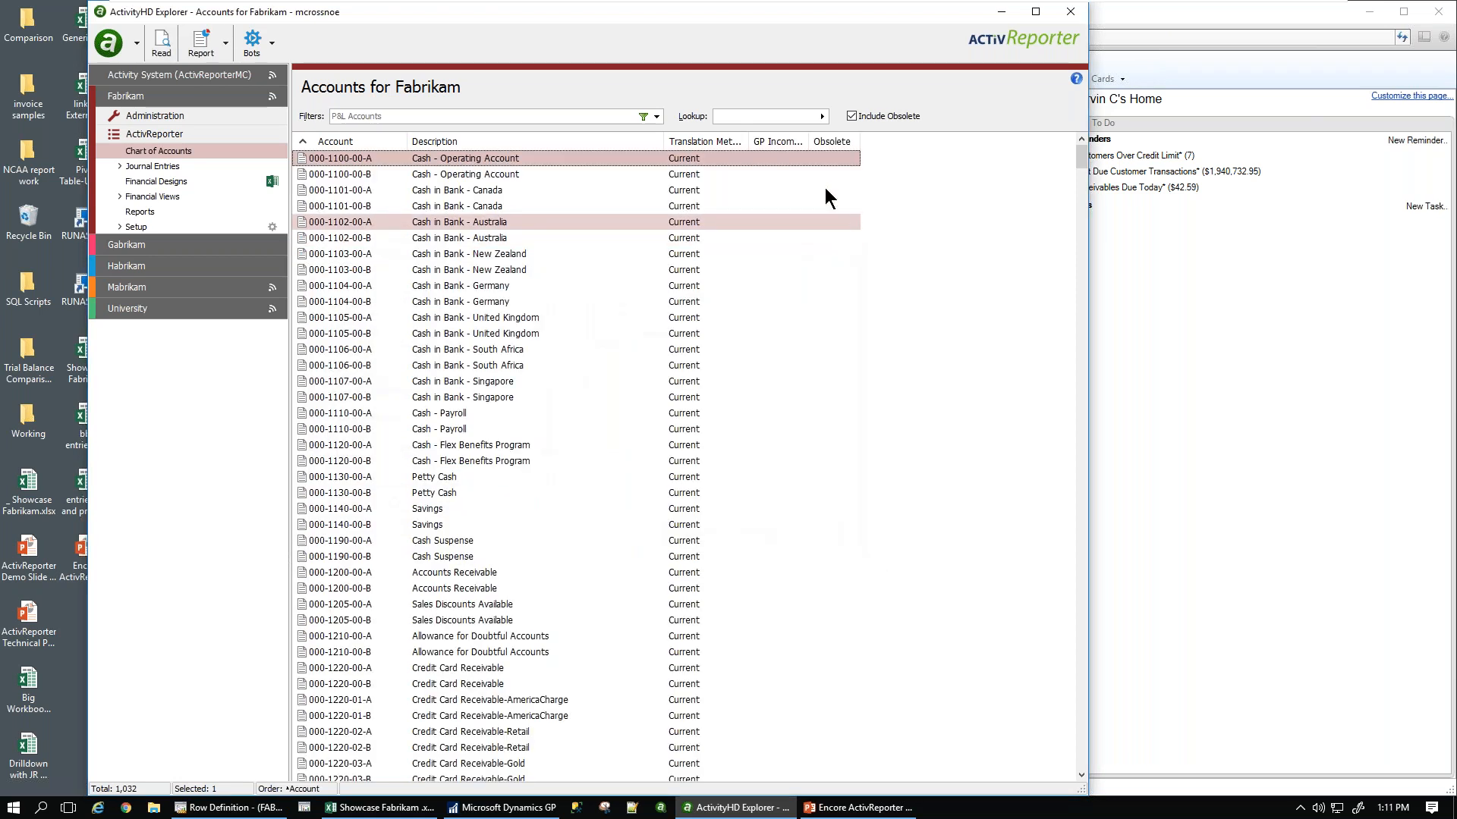
# - Sort the accounts by GP Income Statement, bring the obsolete accounts to the start of the list, and restore ordering by account
pyautogui.click(781, 142)
pyautogui.click(834, 142)
pyautogui.click(835, 141)
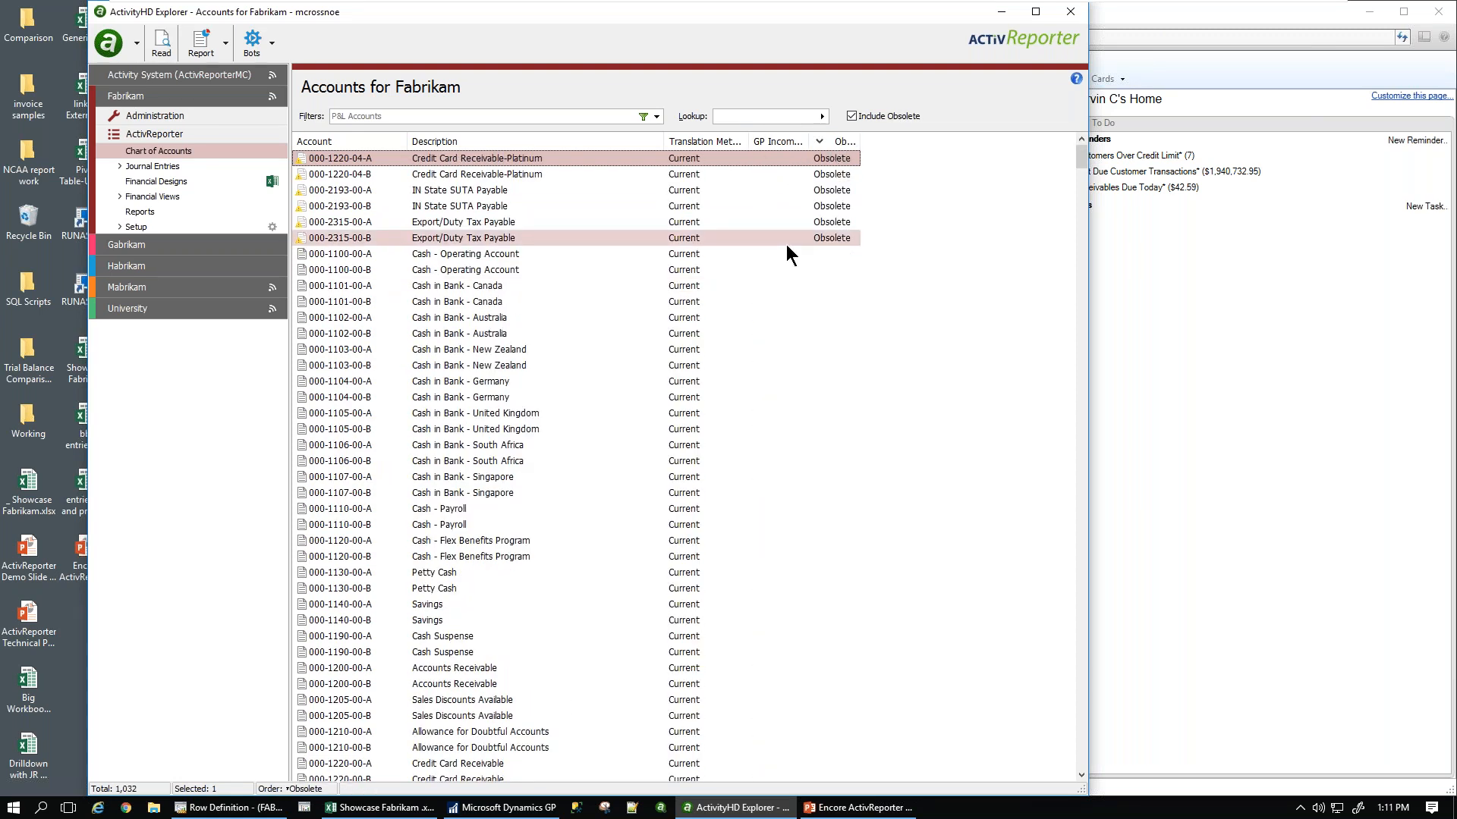
pyautogui.click(344, 141)
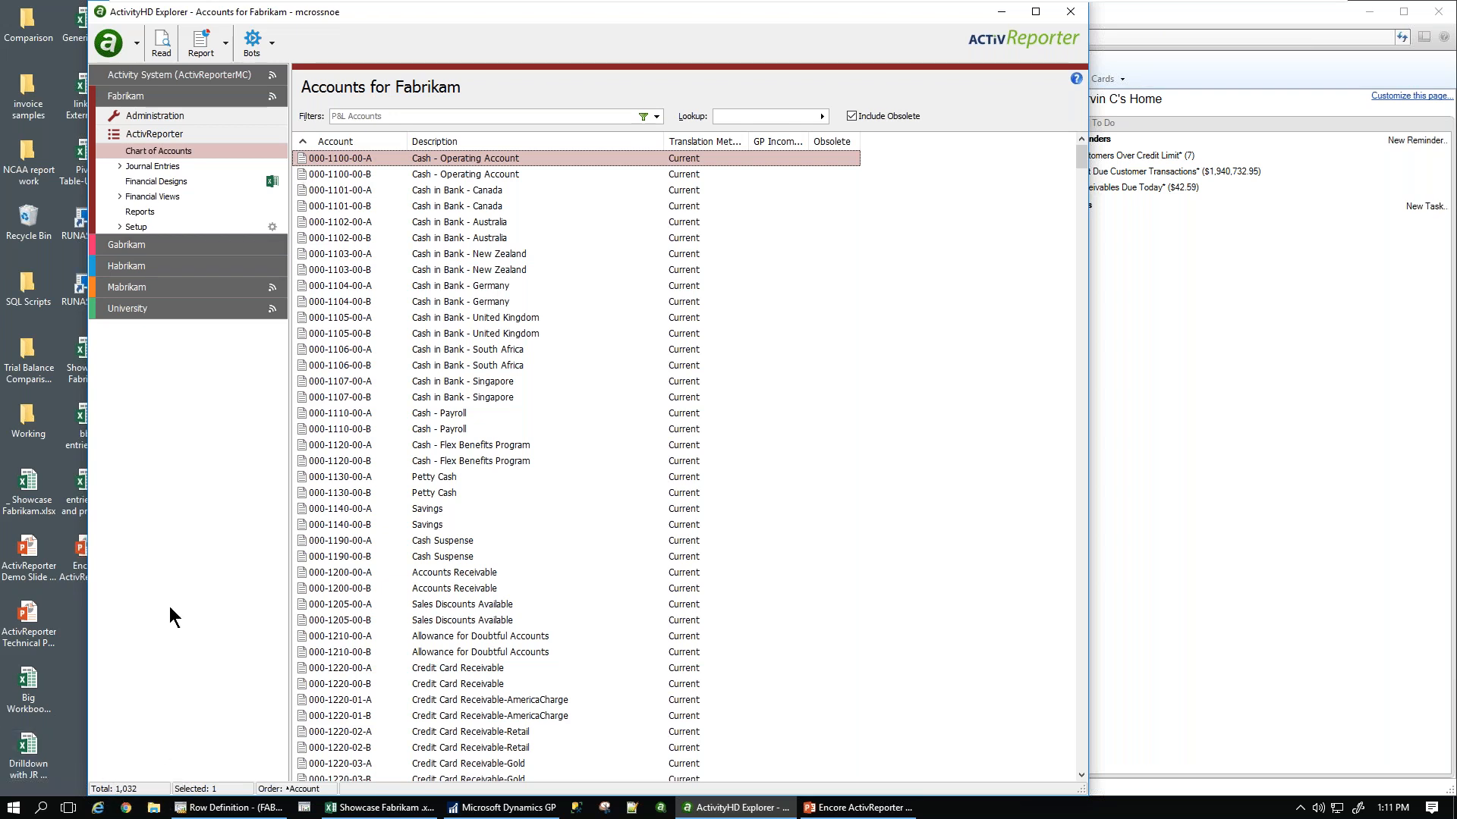
# - Open Fabrikam's Journal Entries list and the Journal Detail list beneath it
pyautogui.click(133, 168)
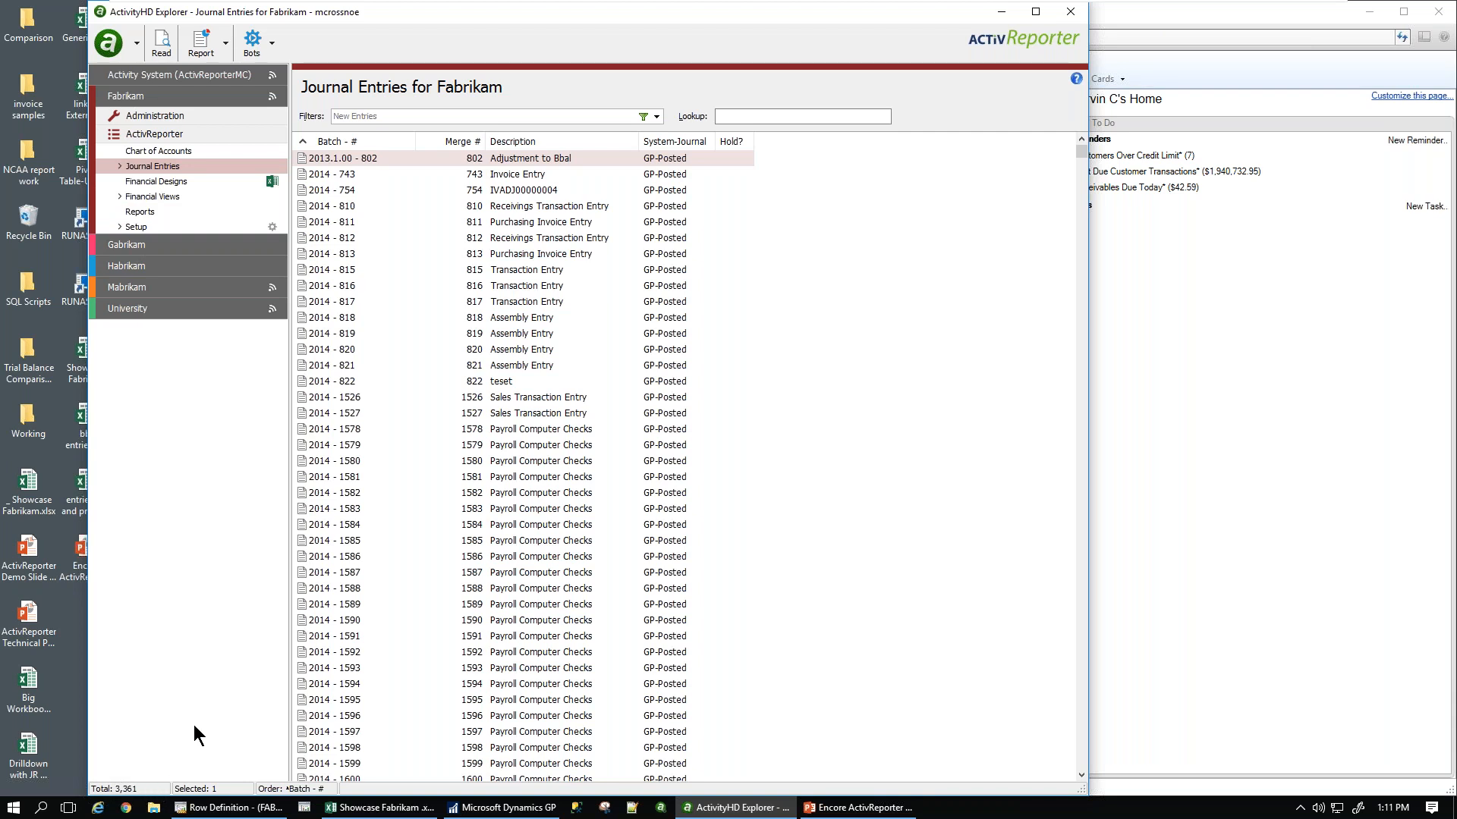
pyautogui.click(119, 165)
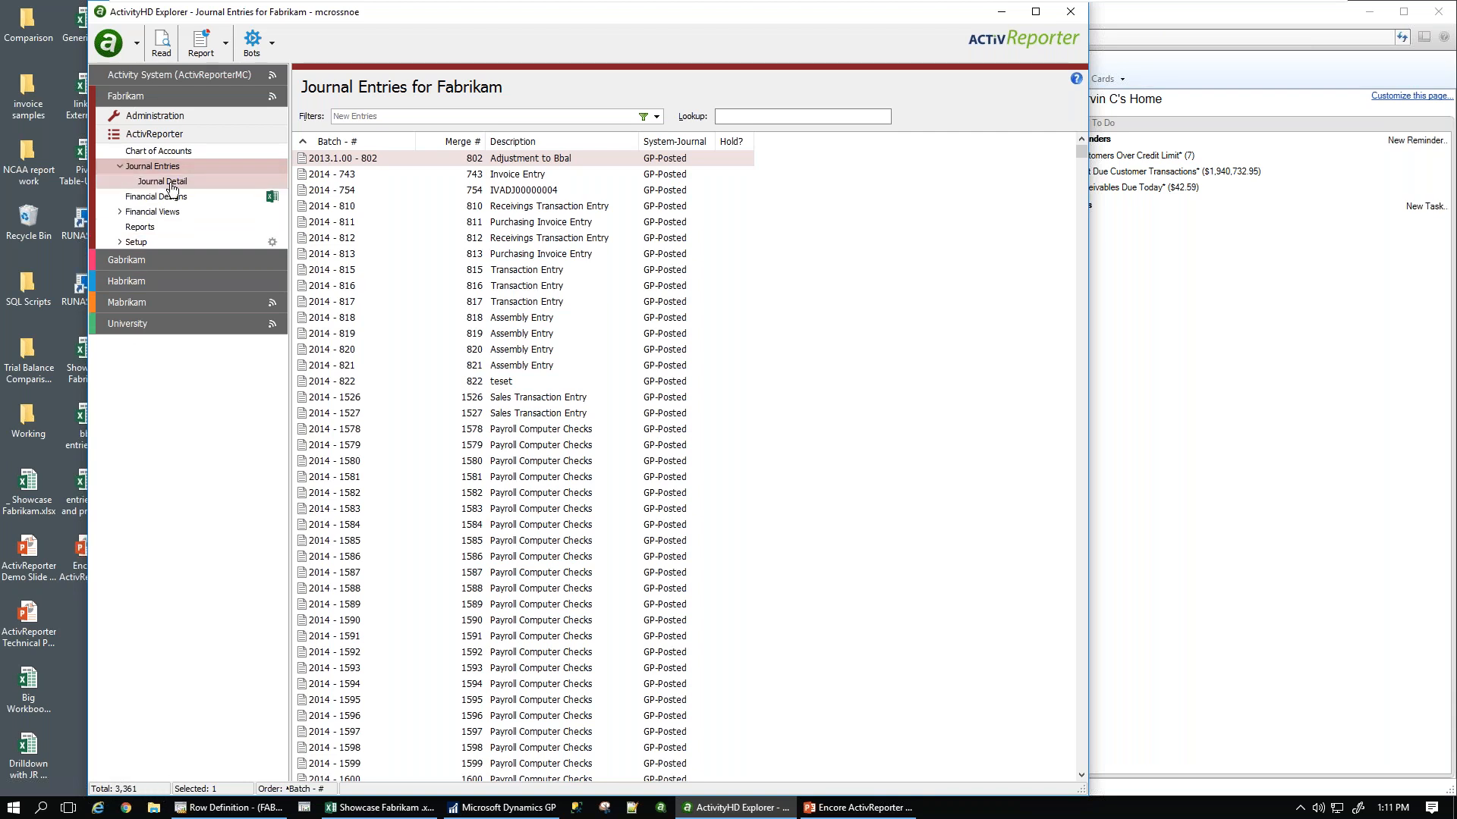
pyautogui.click(167, 182)
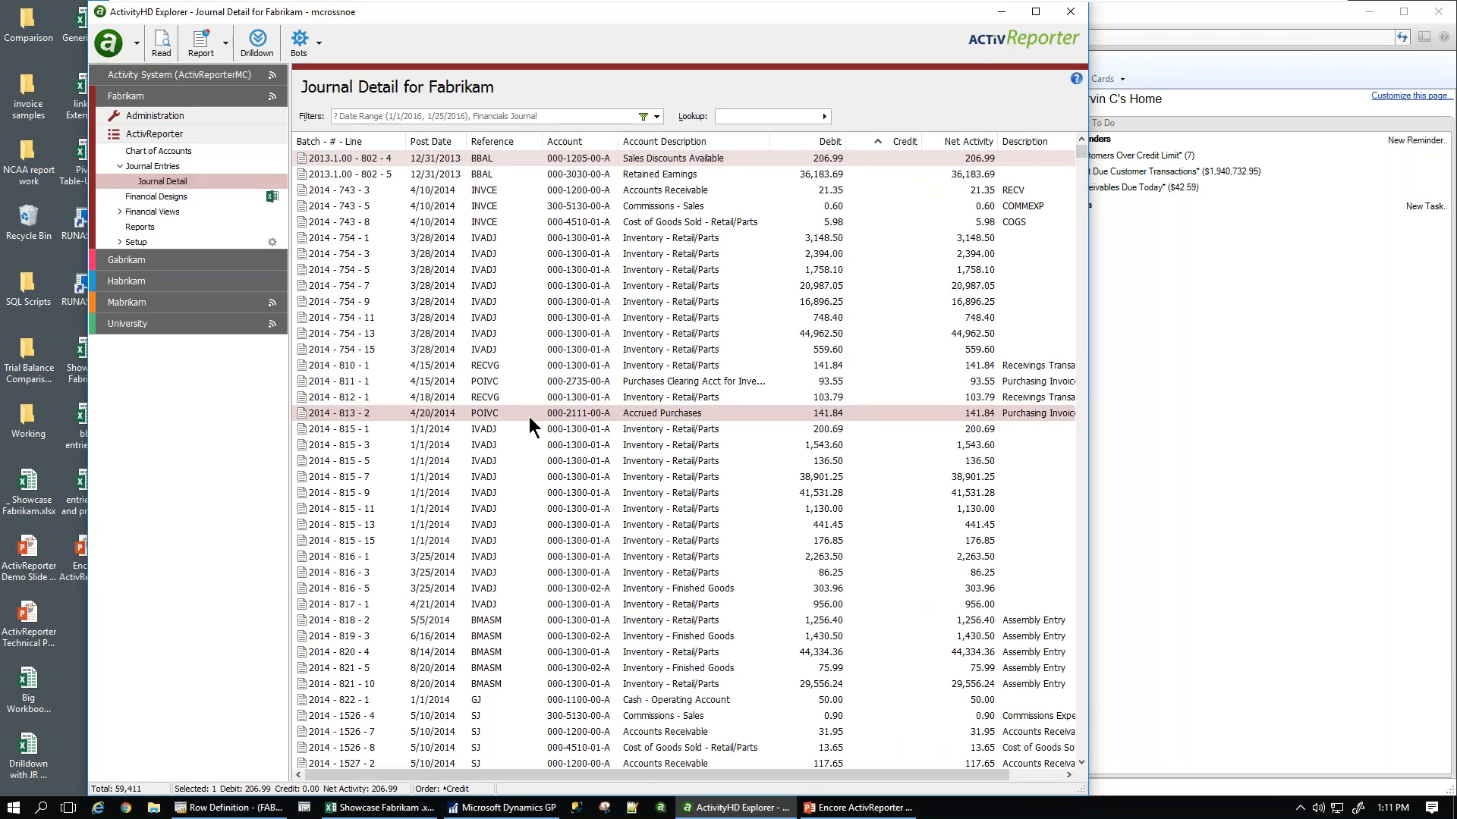
# - Sort Fabrikam's journal detail by post date, by account, and by account description
pyautogui.moveTo(1085, 149); pyautogui.dragTo(1075, 185)
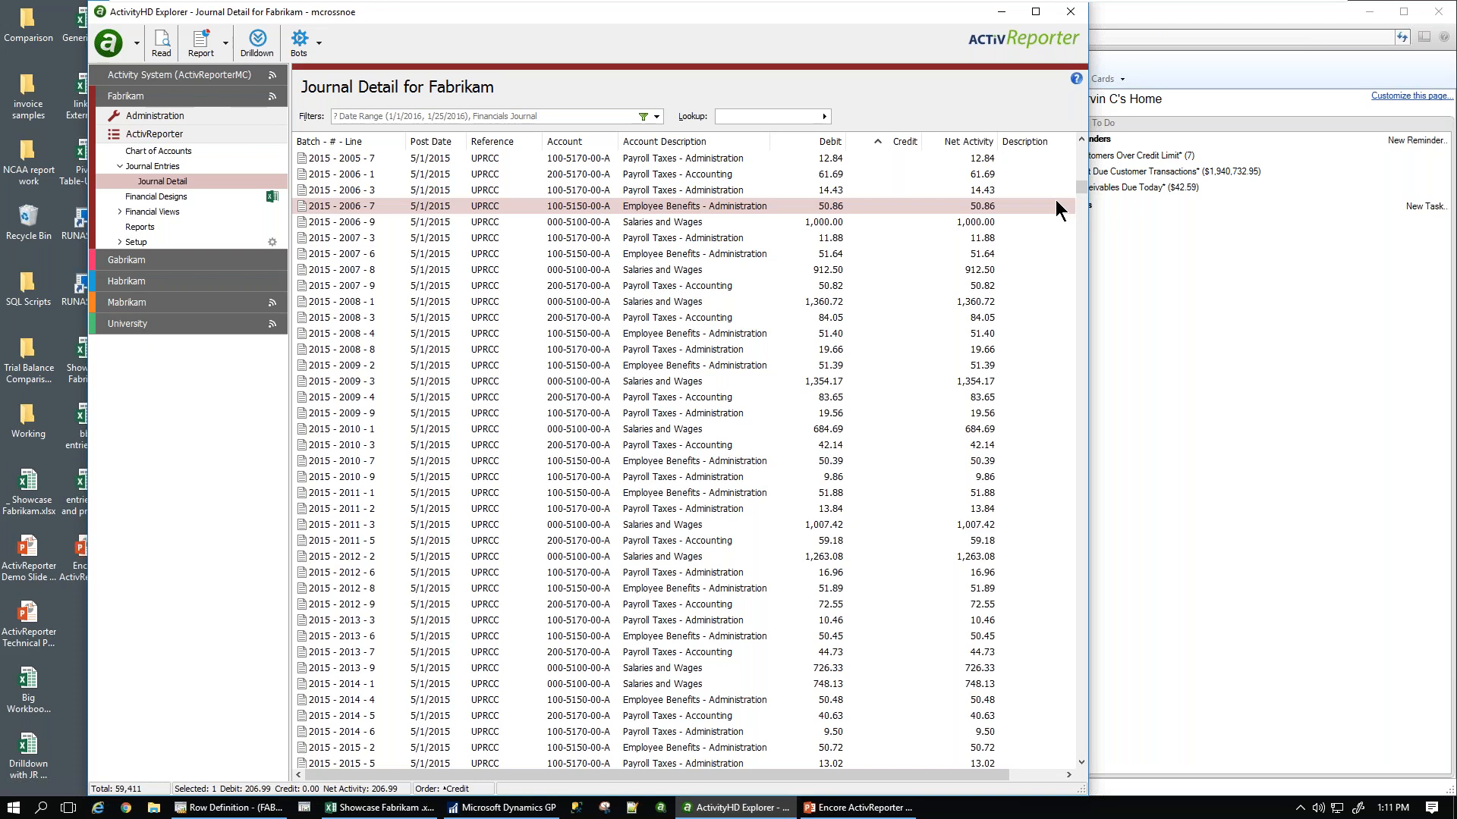
pyautogui.click(439, 140)
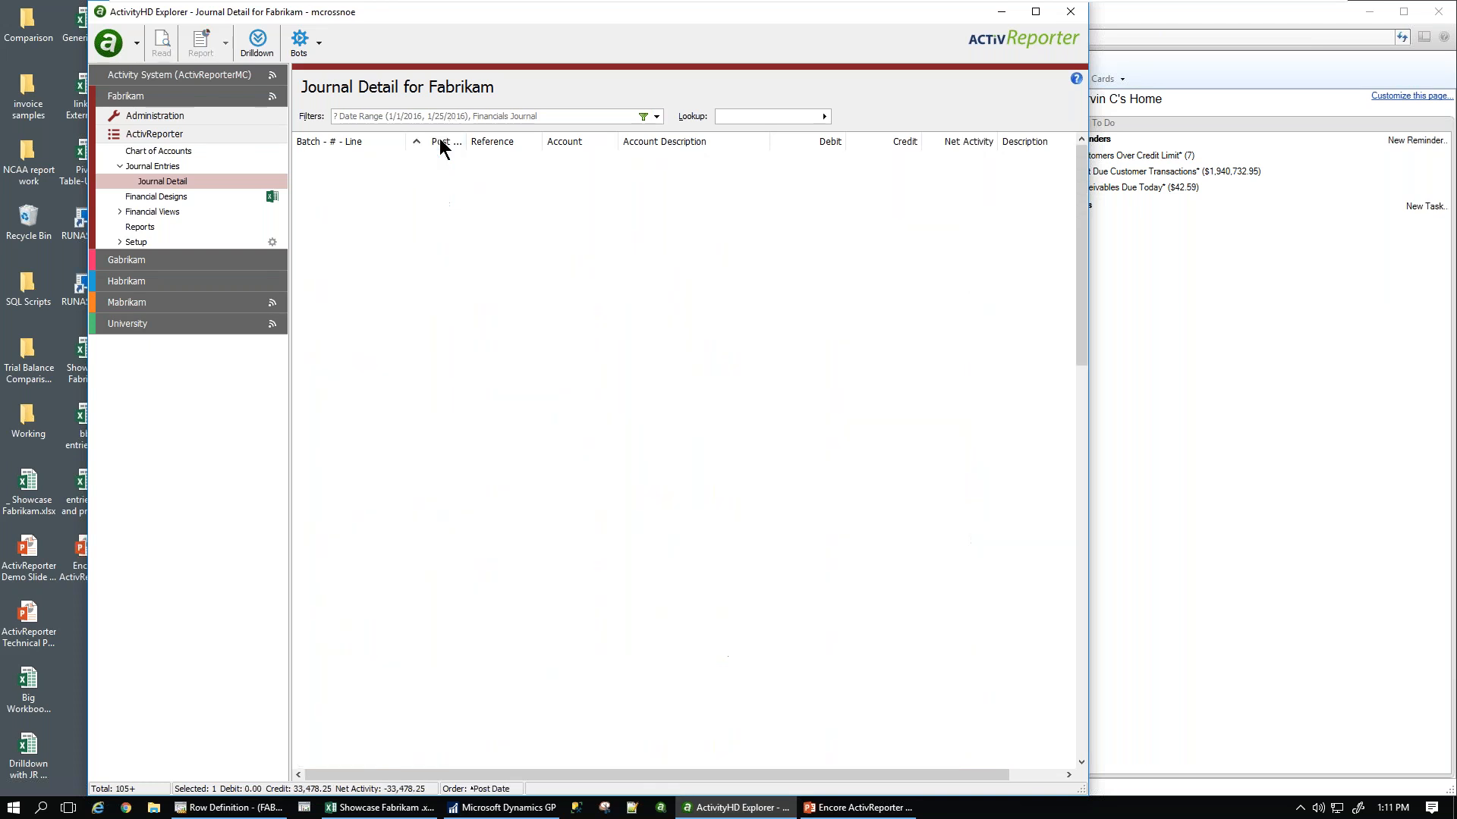
pyautogui.click(563, 142)
pyautogui.click(651, 144)
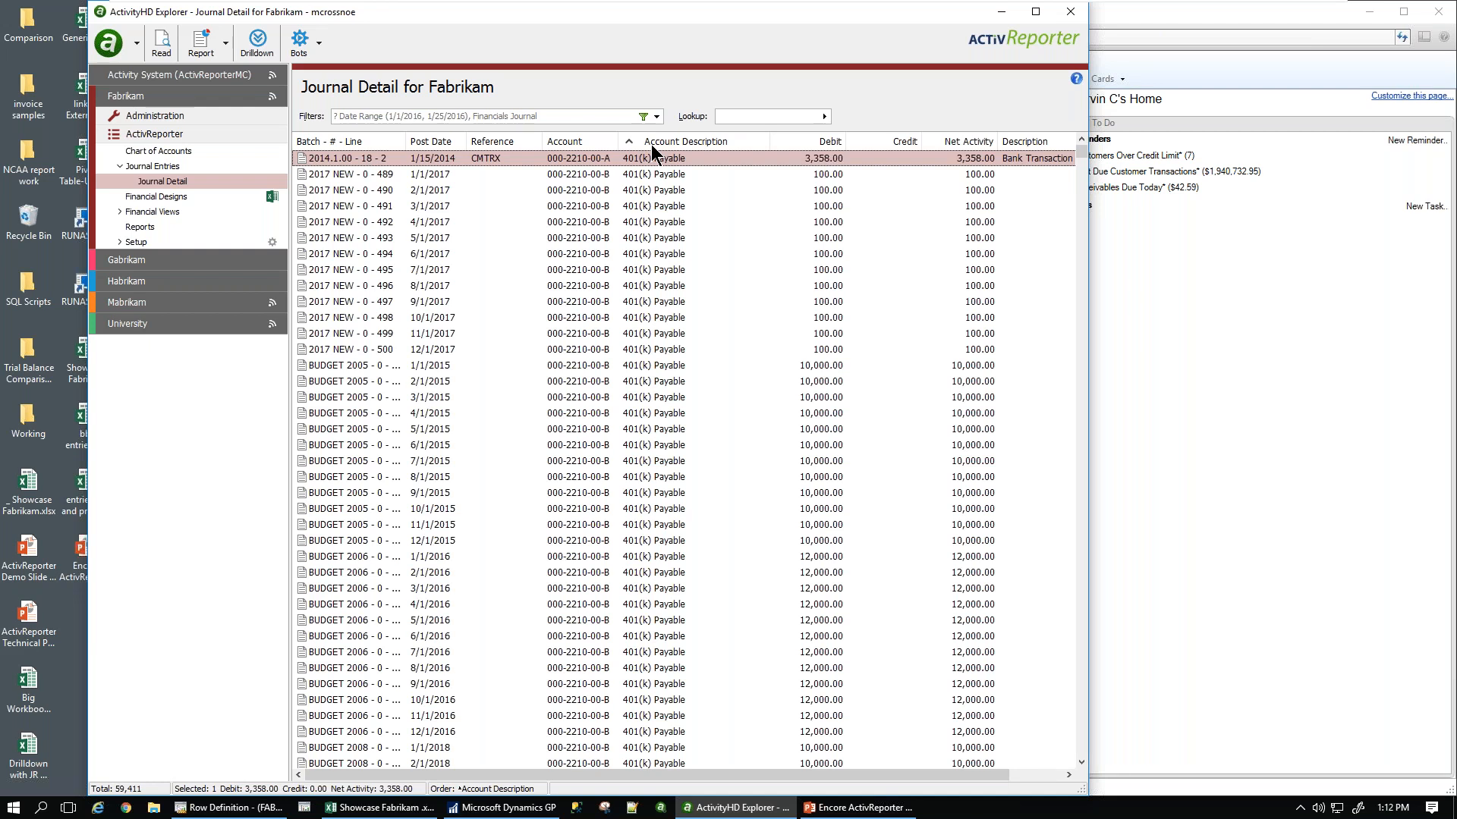
# - Bring the Showcase Fabrikam workbook in Excel to the front and minimize it to return to the journal detail
pyautogui.moveTo(417, 13); pyautogui.dragTo(467, 14)
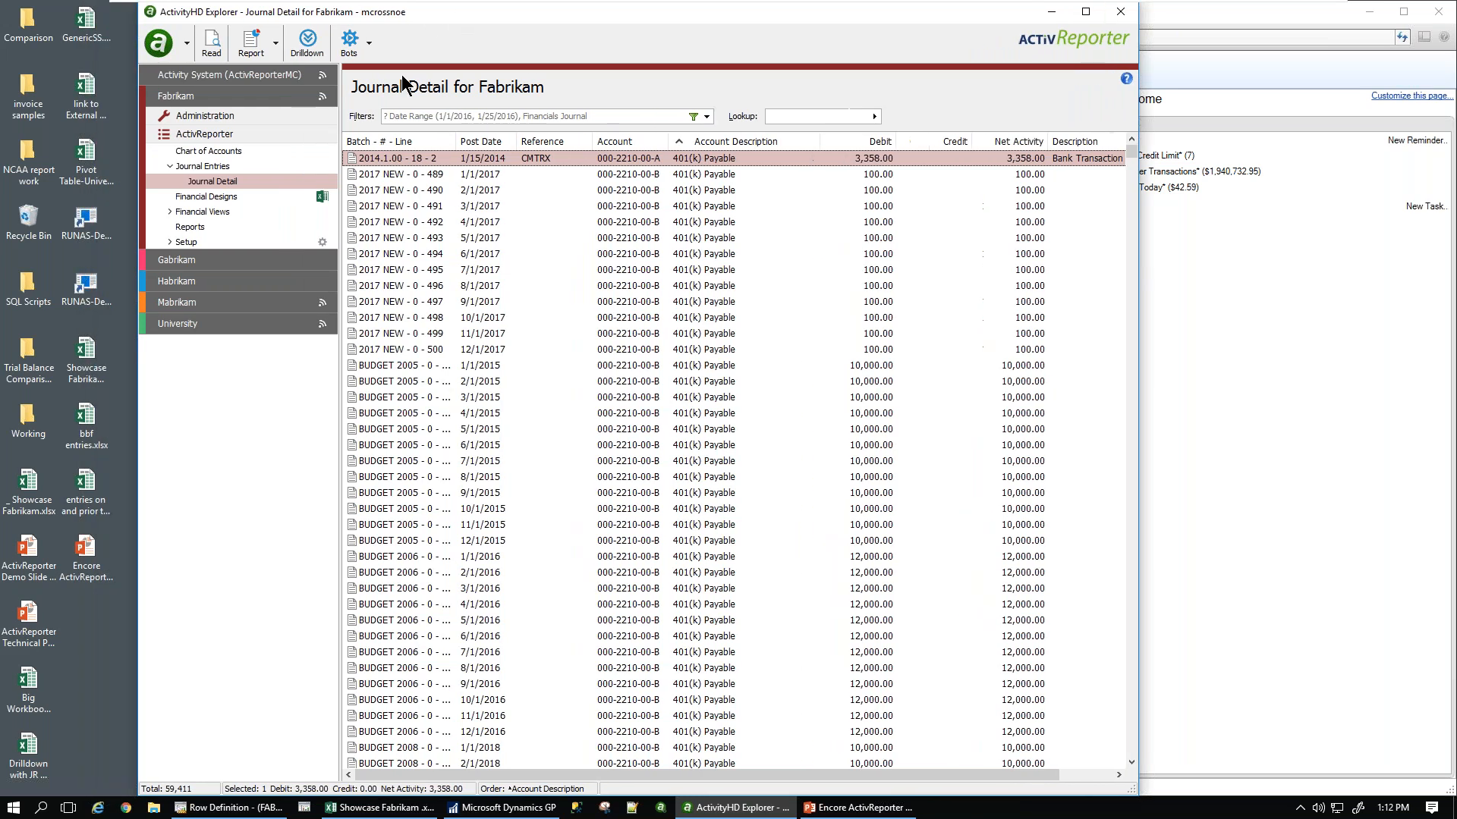
pyautogui.click(401, 808)
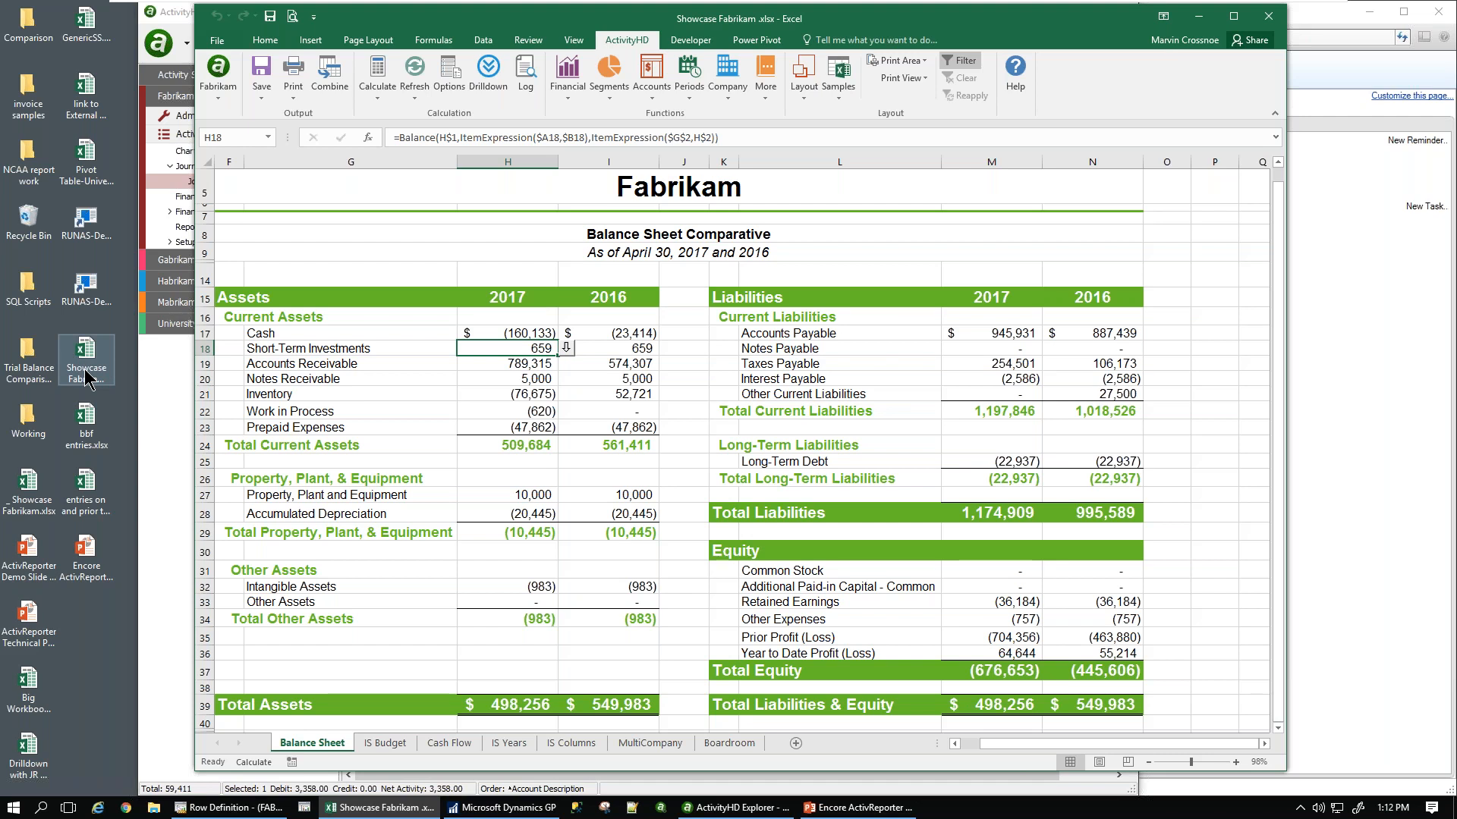
pyautogui.click(1198, 16)
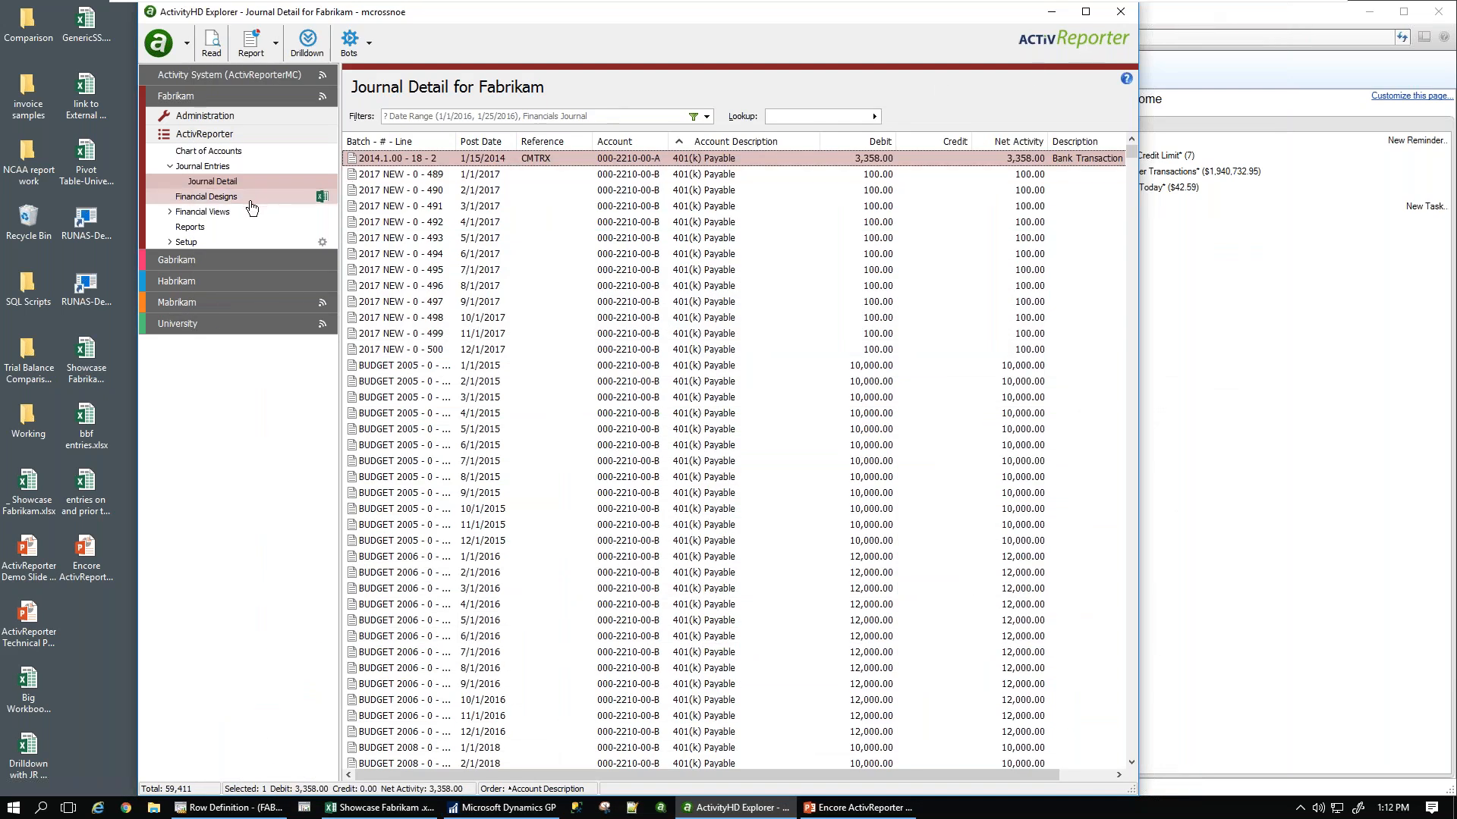
# - Open the Showcase Fabrikam design from Fabrikam's Financial Designs list and launch its workbook for editing
pyautogui.click(222, 198)
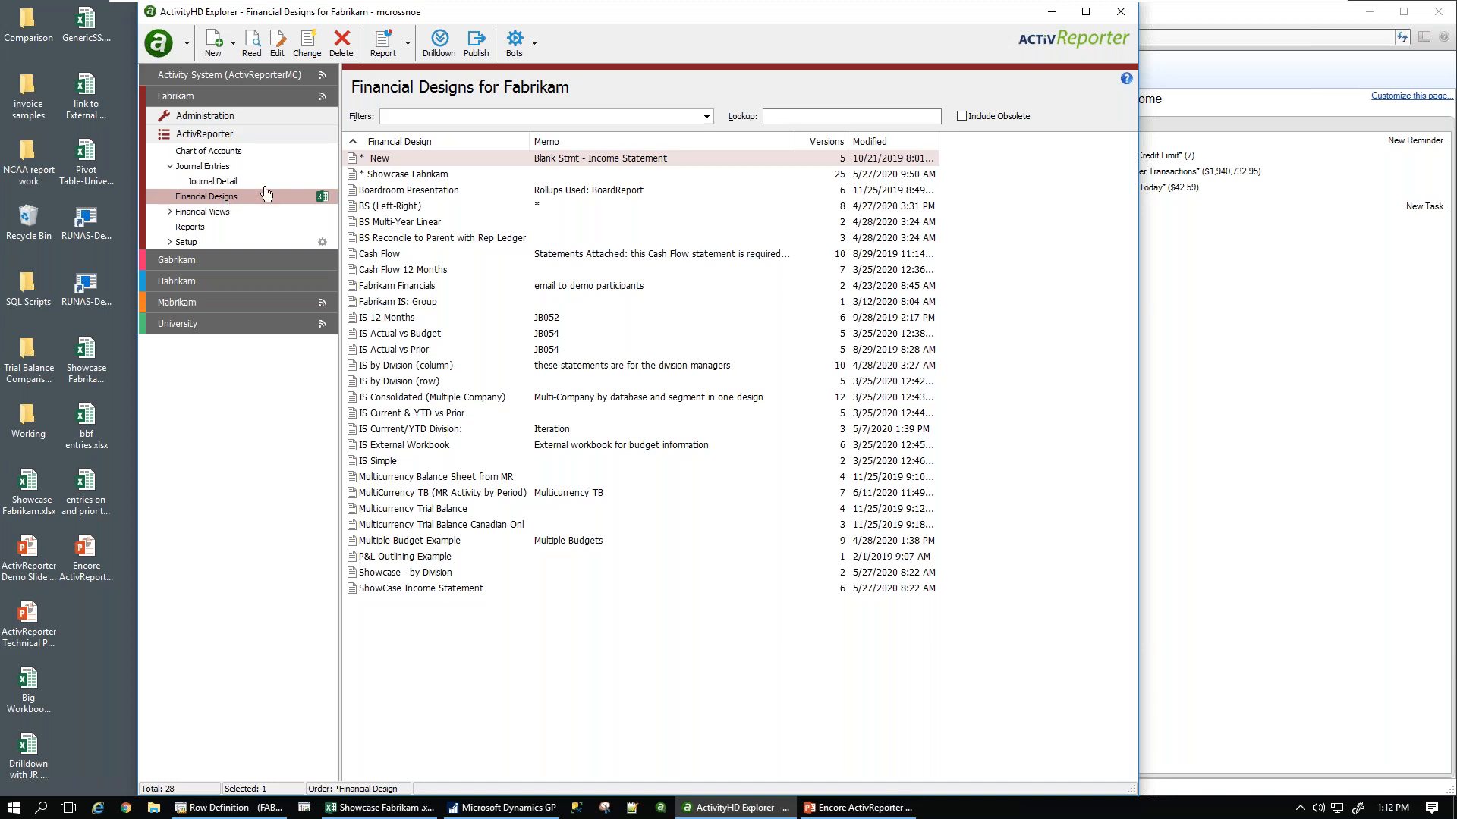
pyautogui.doubleClick(385, 175)
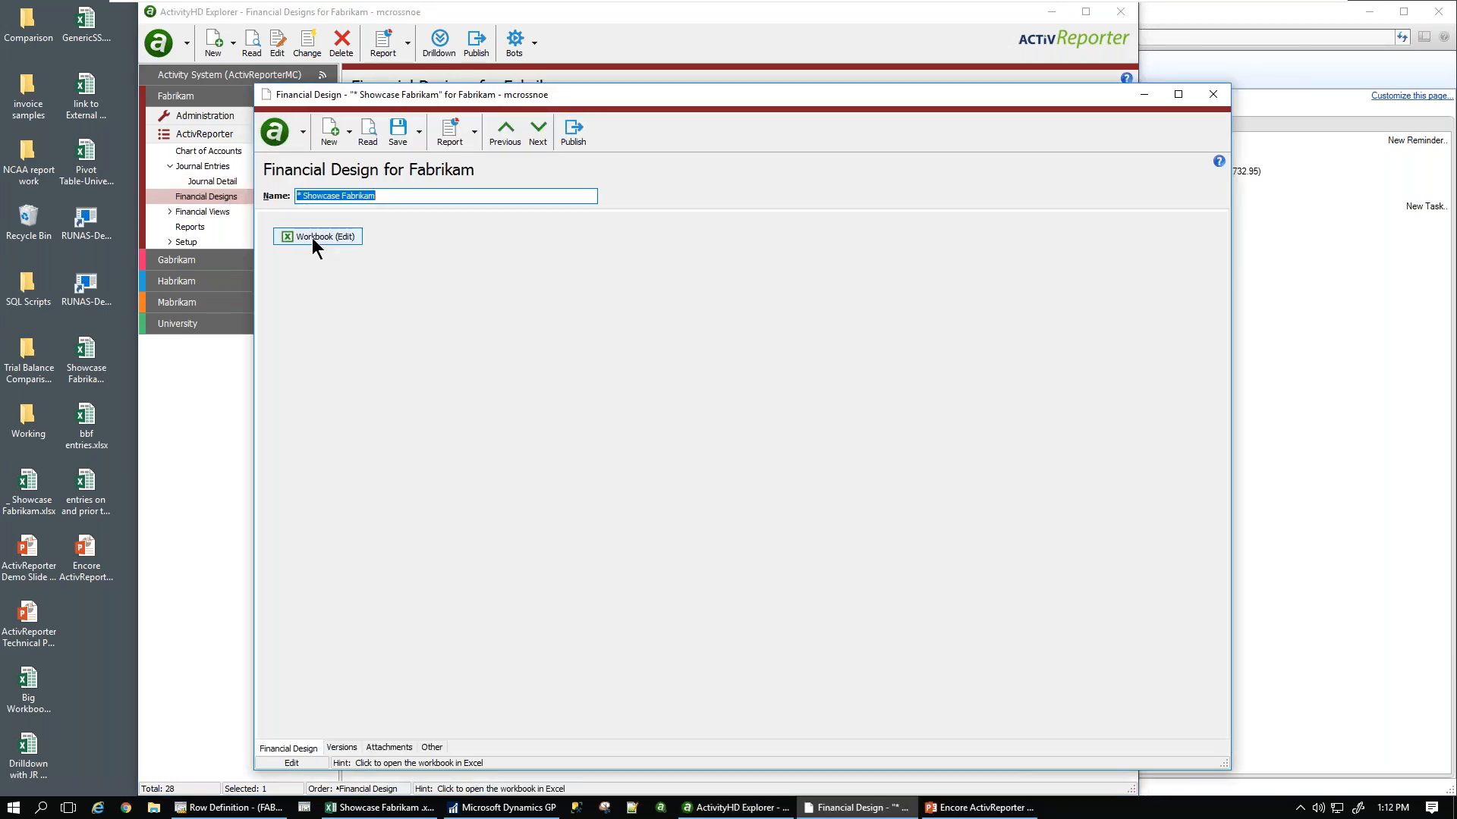
pyautogui.click(311, 237)
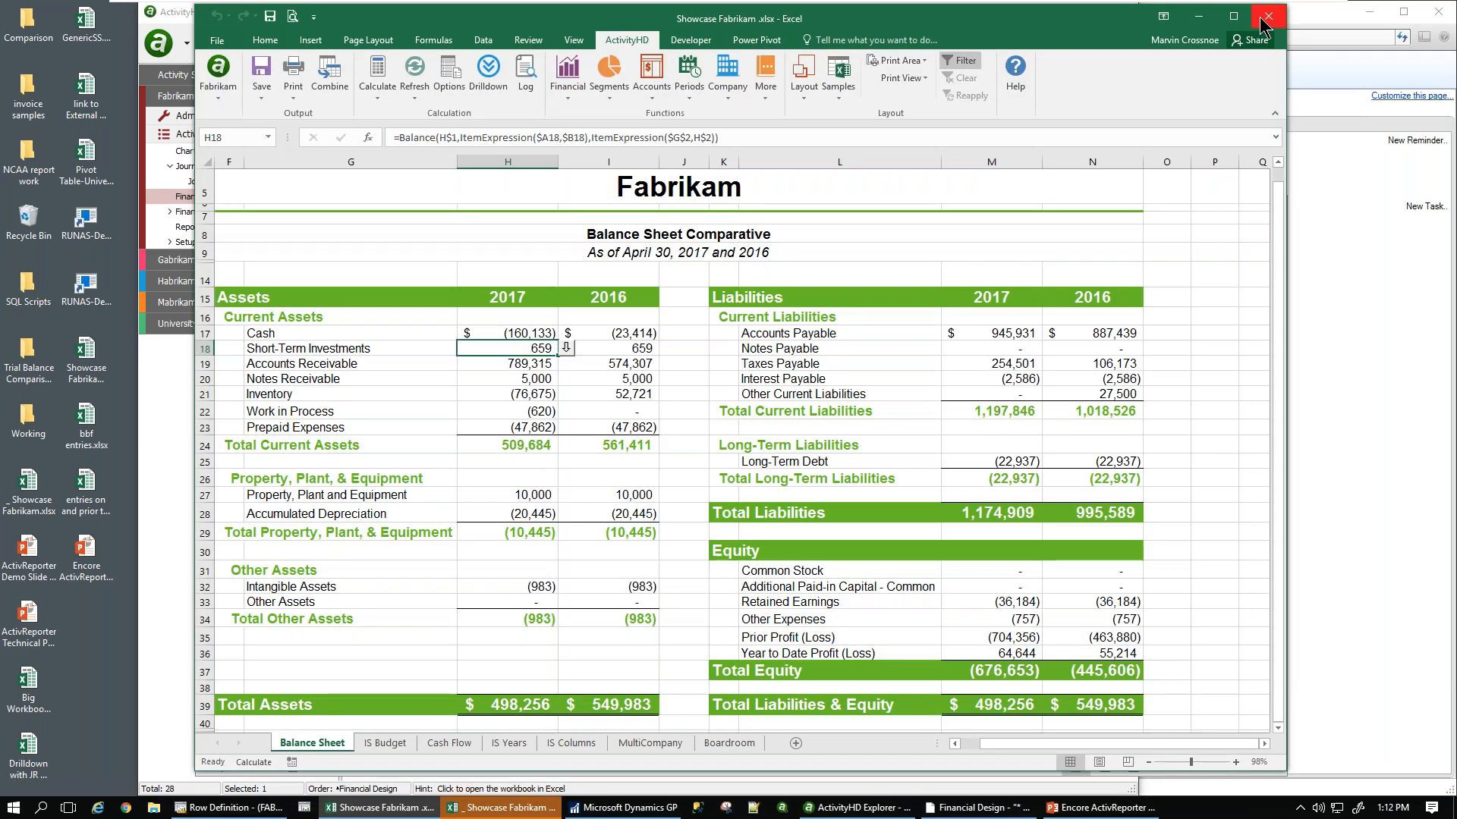
# - Close the standalone Showcase Fabrikam workbook without saving and accept the April 2017 options for the design's workbook
pyautogui.click(1268, 17)
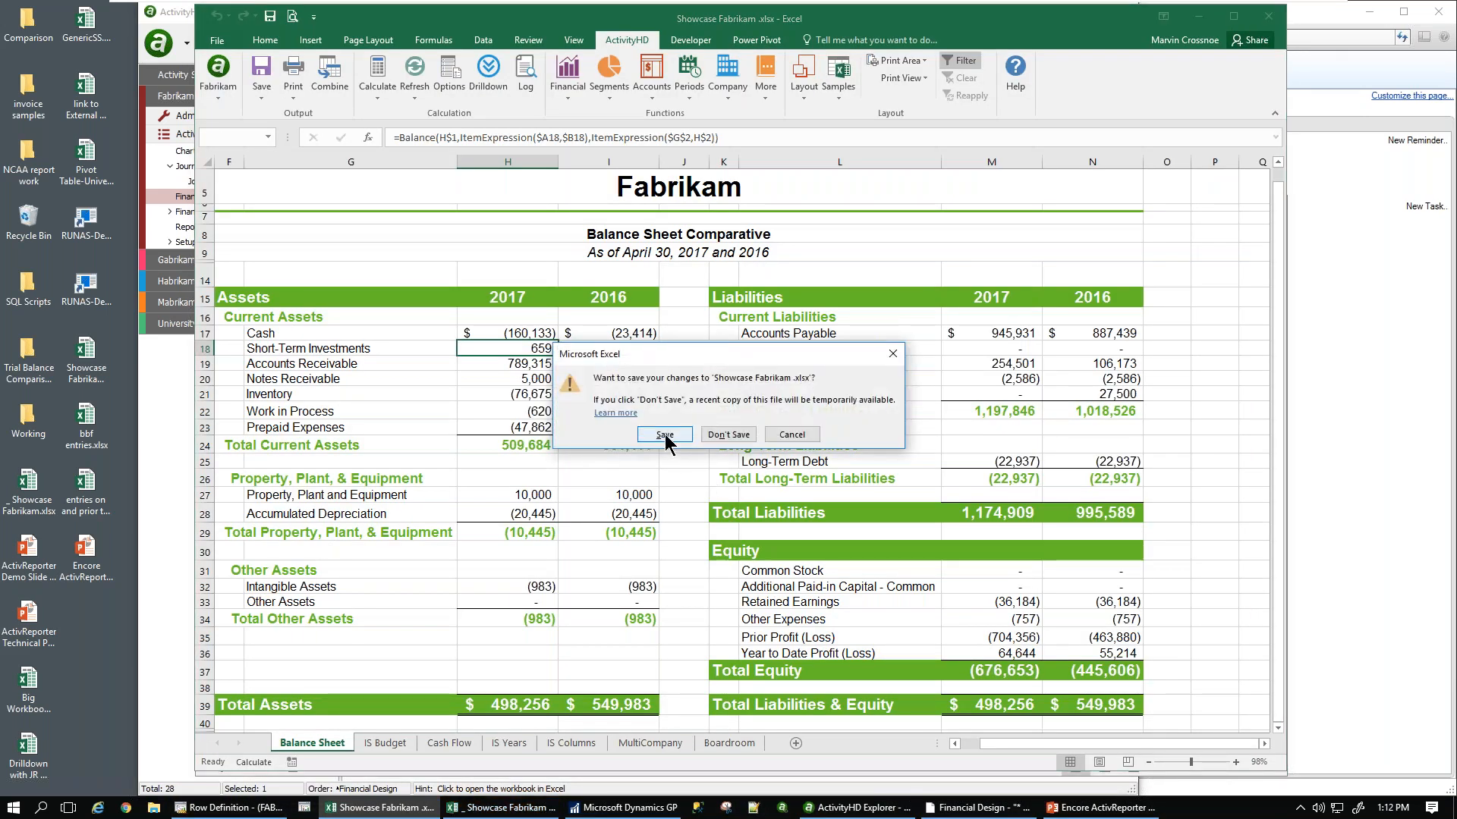
pyautogui.click(723, 435)
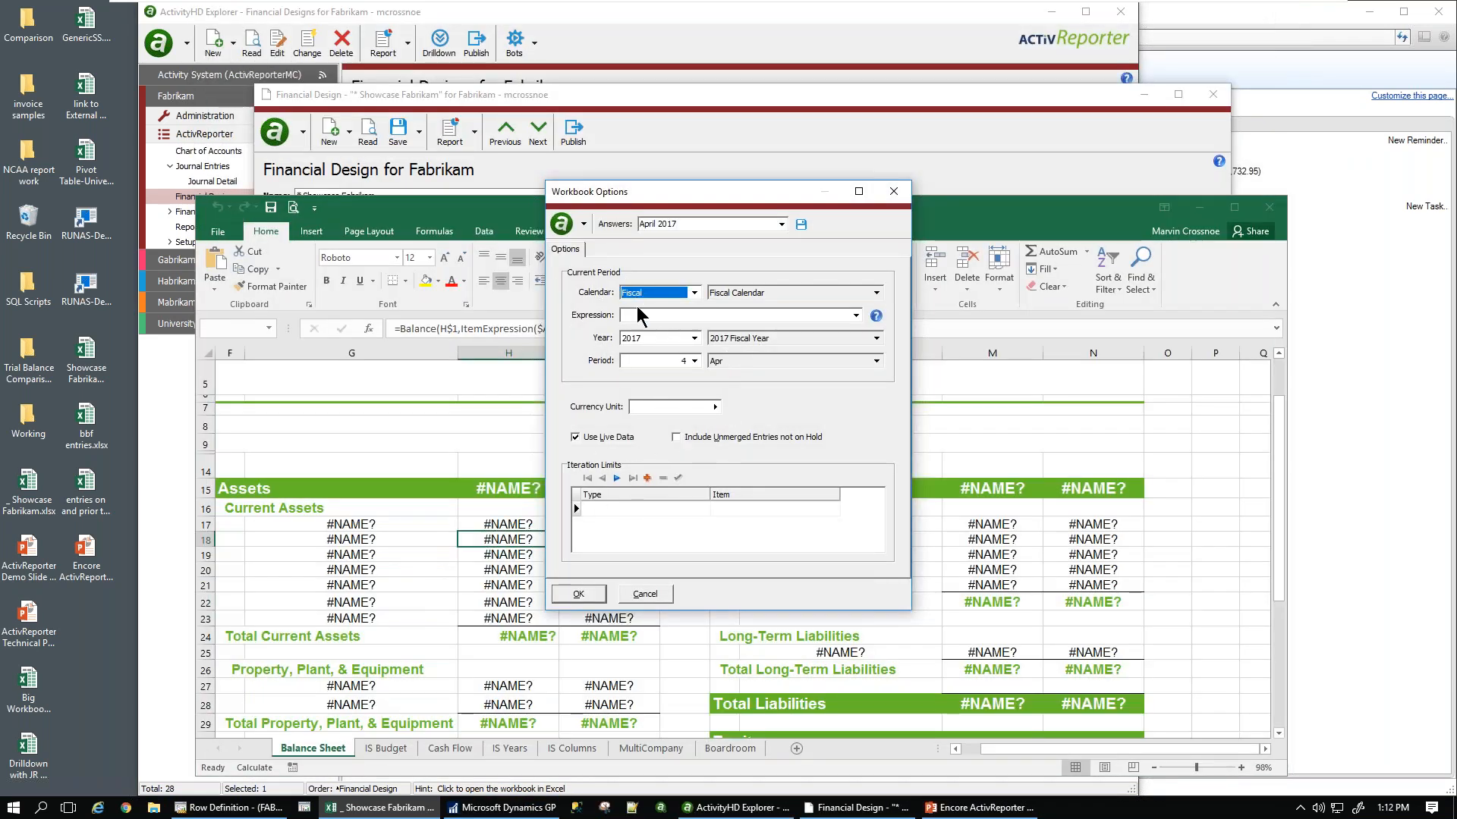
pyautogui.click(583, 596)
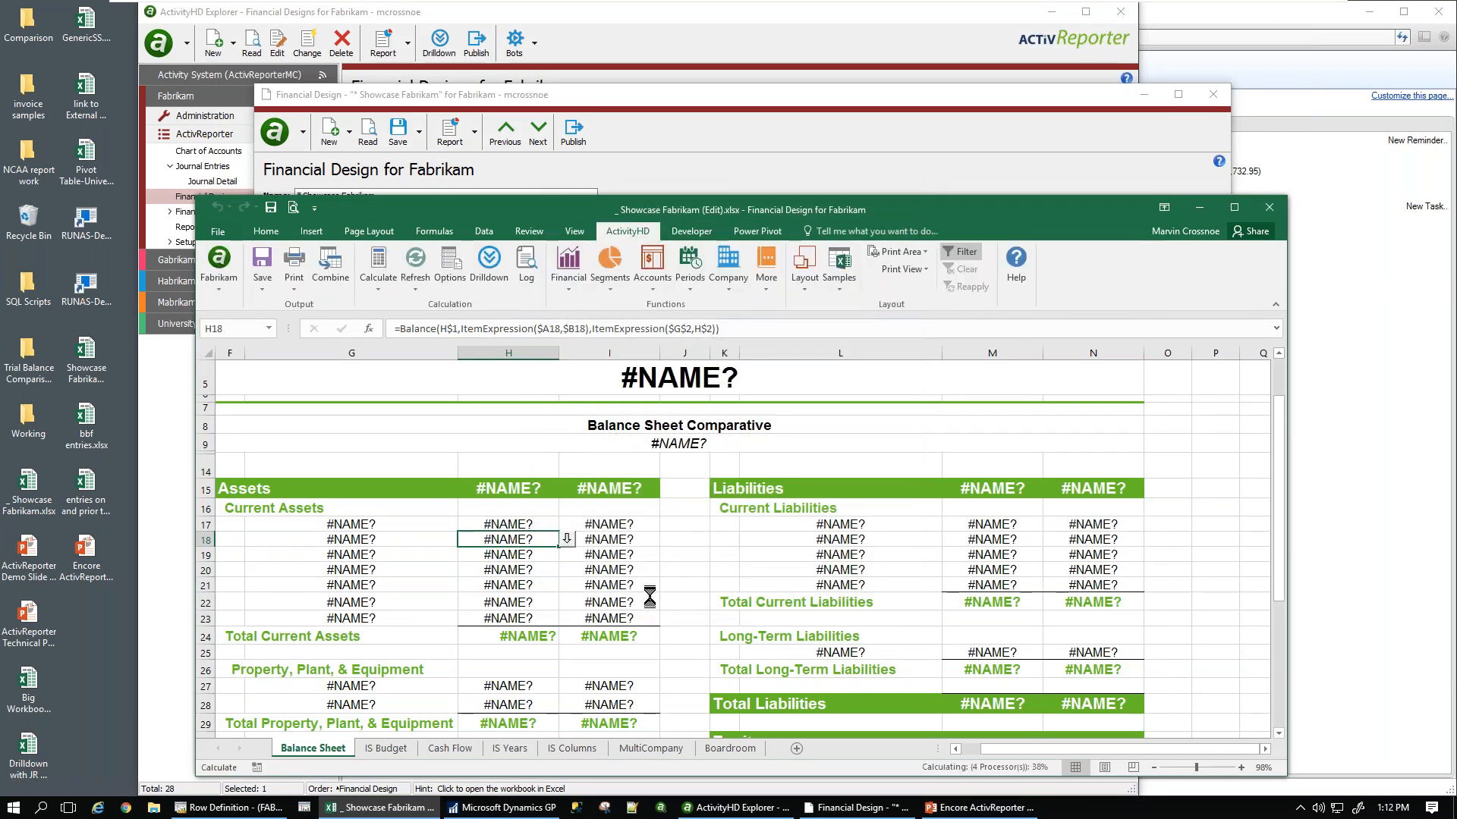
# - Drill down into the 2017 Short-Term Investments balance on the Balance Sheet, and close the drilldown and the workbook
pyautogui.moveTo(746, 218); pyautogui.dragTo(764, 25)
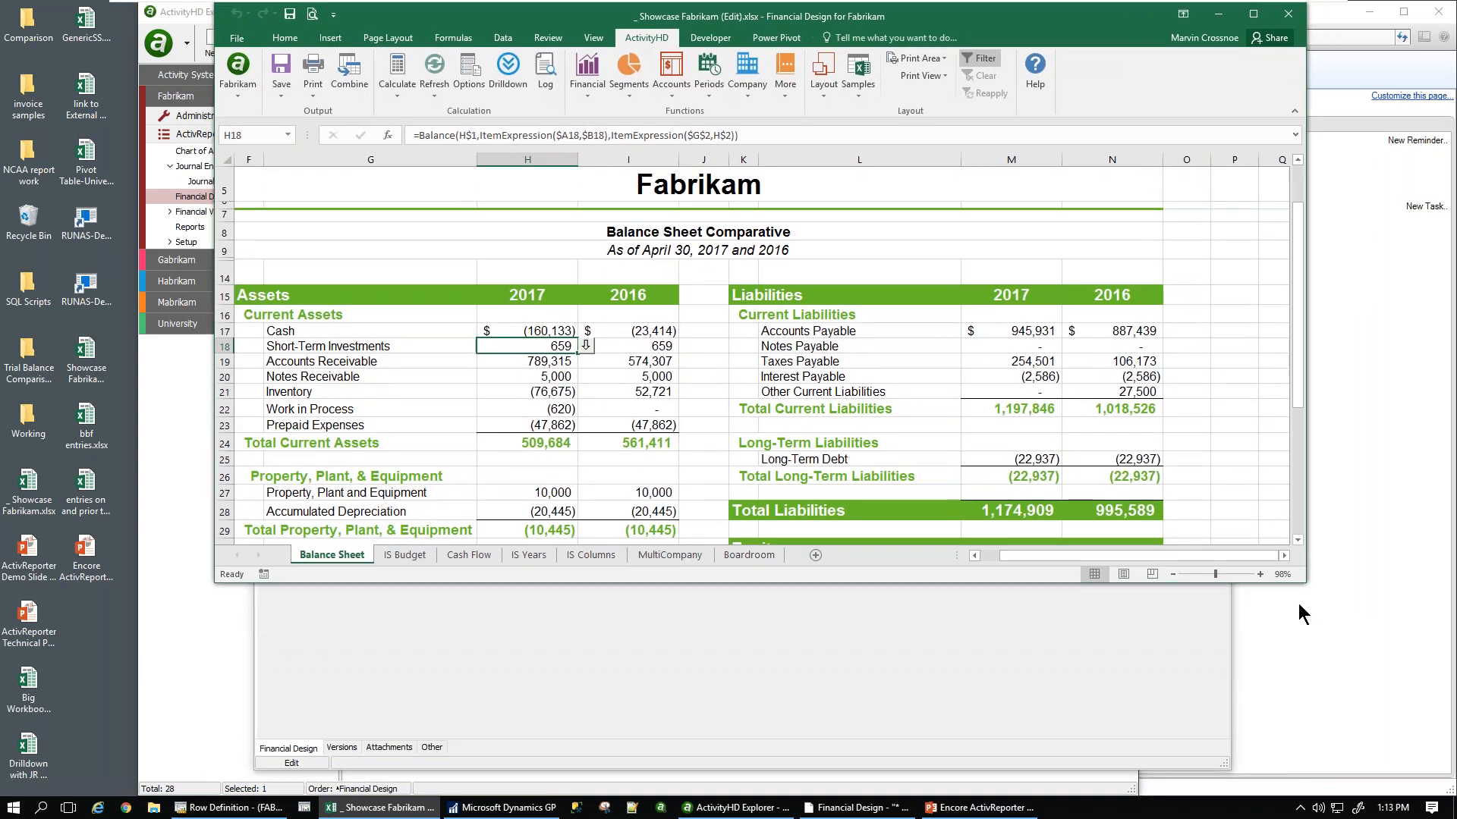
pyautogui.moveTo(1303, 589); pyautogui.dragTo(1344, 777)
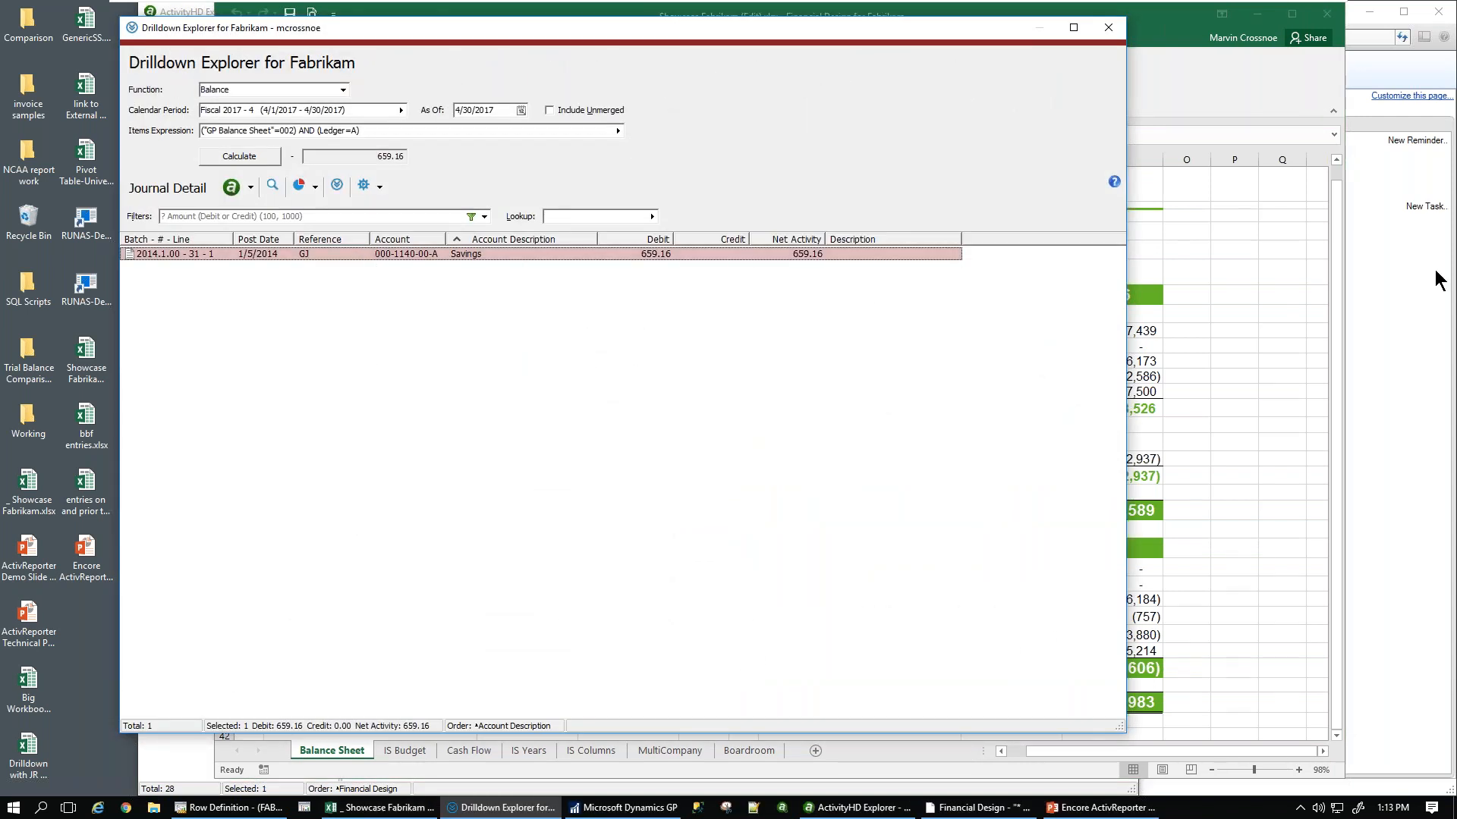
pyautogui.click(1109, 30)
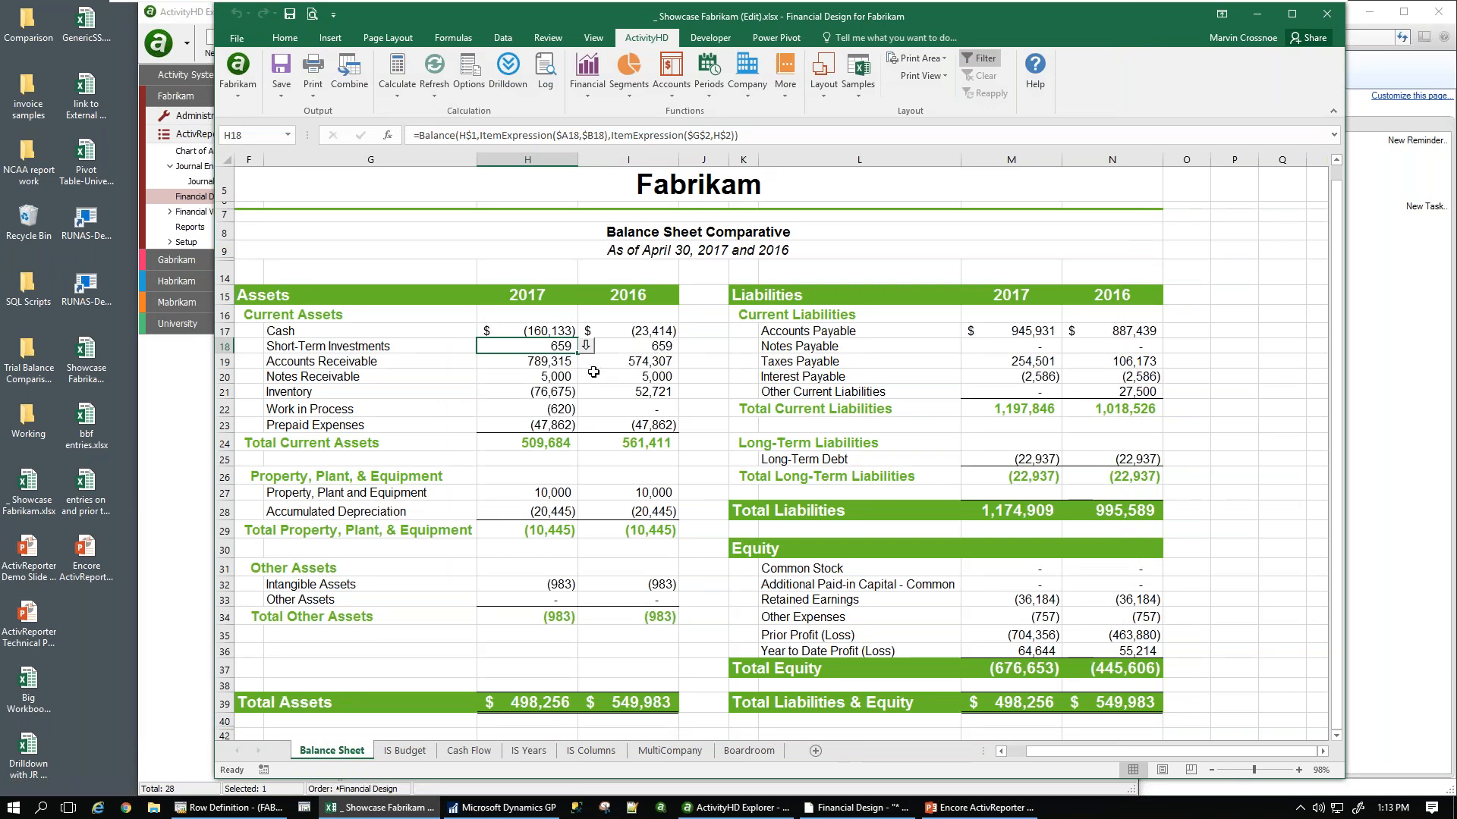
pyautogui.click(1324, 15)
pyautogui.click(709, 424)
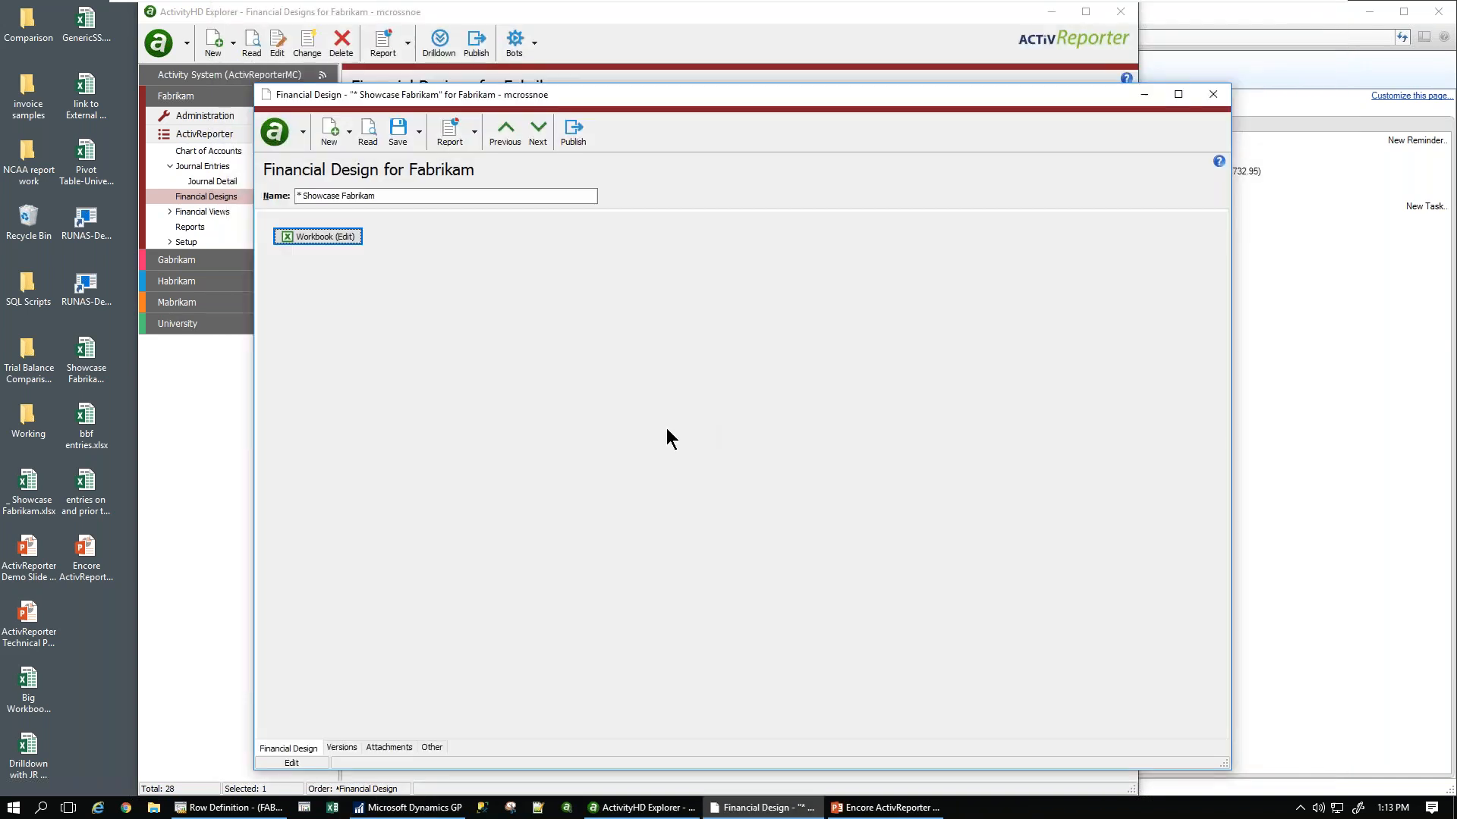
# - Review the Showcase Fabrikam design's version history and the actions available for version 23, and close the design without saving
pyautogui.click(342, 749)
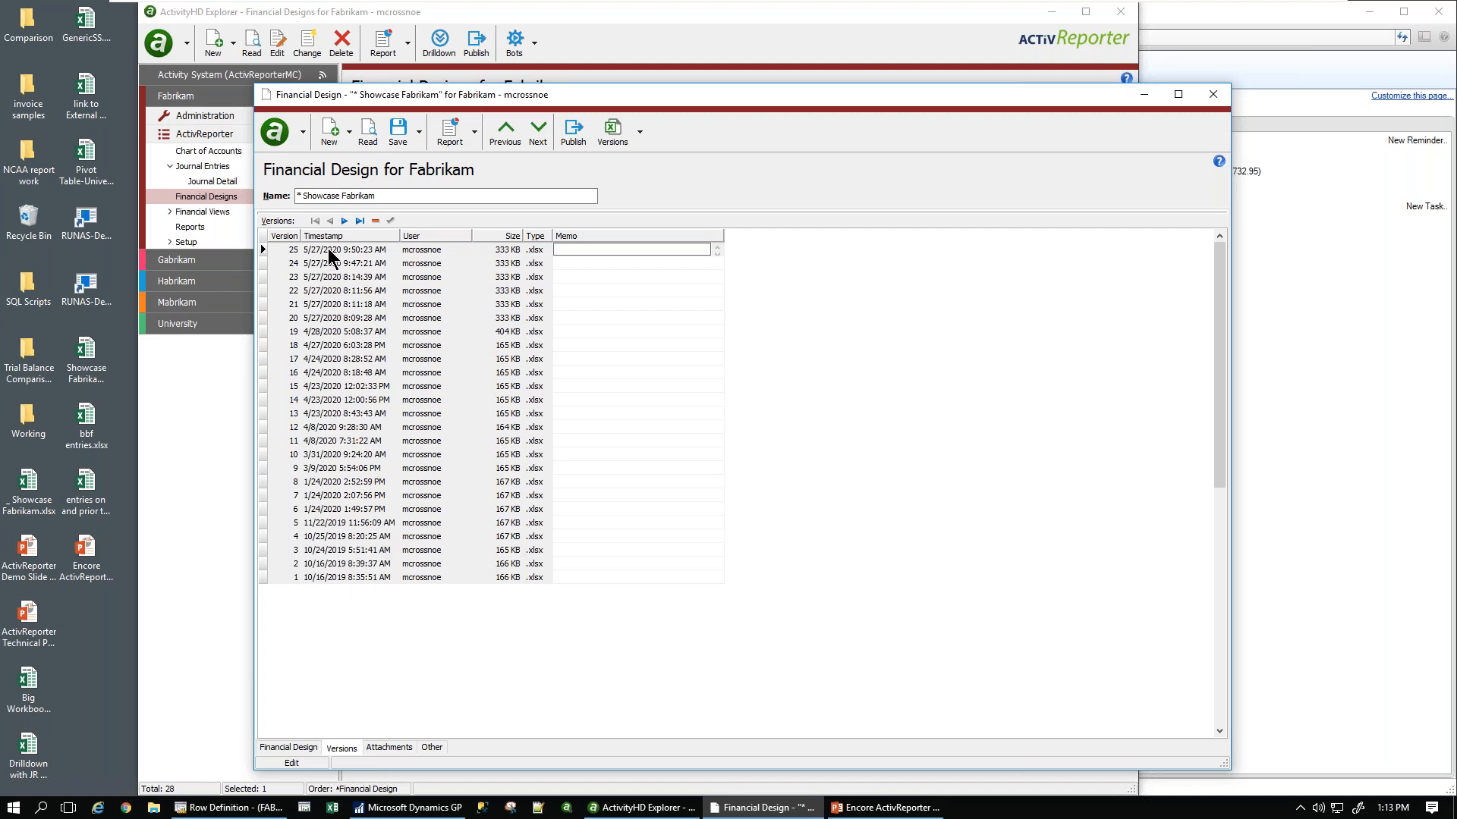
pyautogui.click(331, 278)
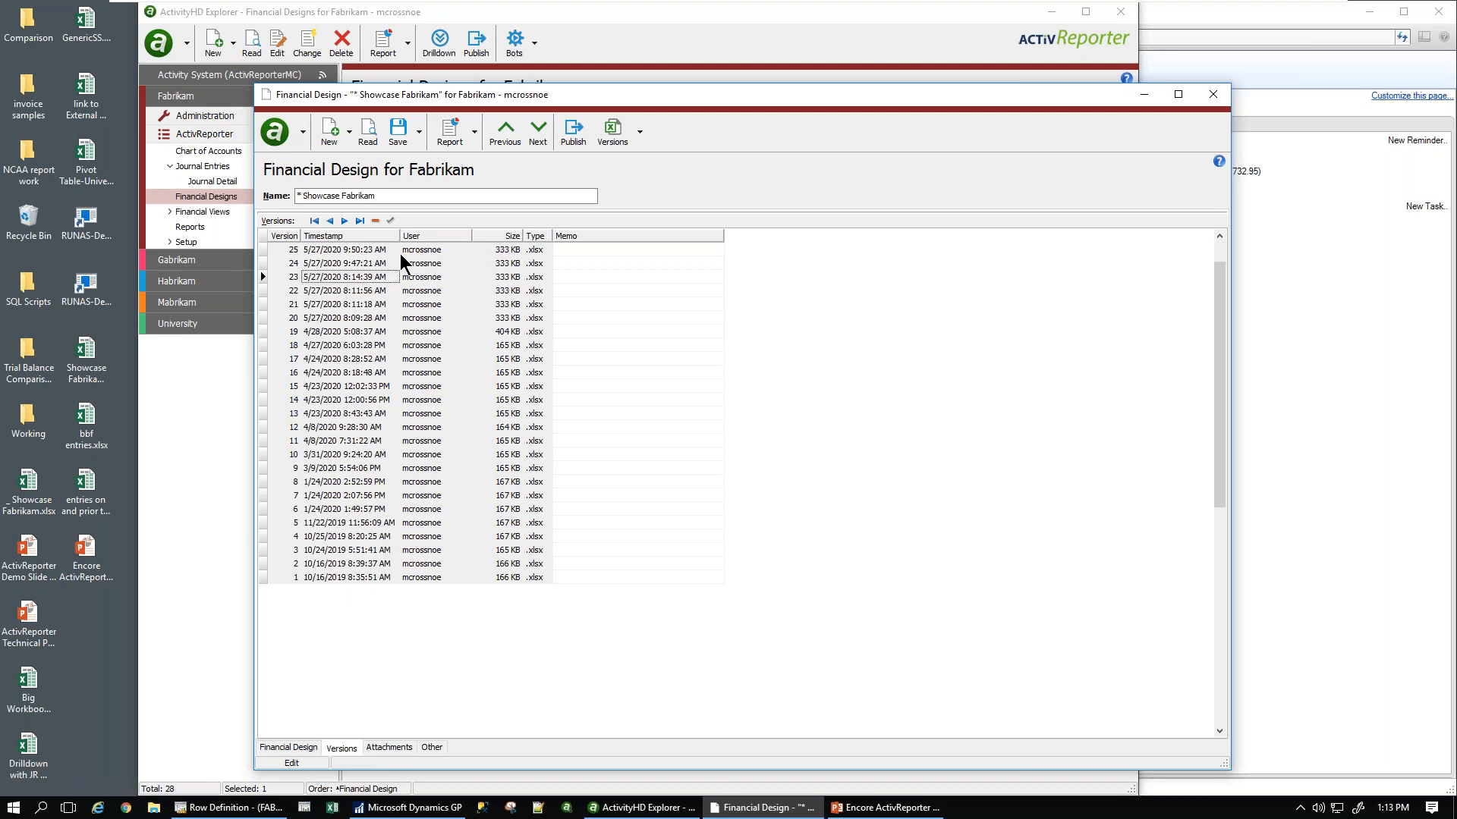
pyautogui.click(639, 132)
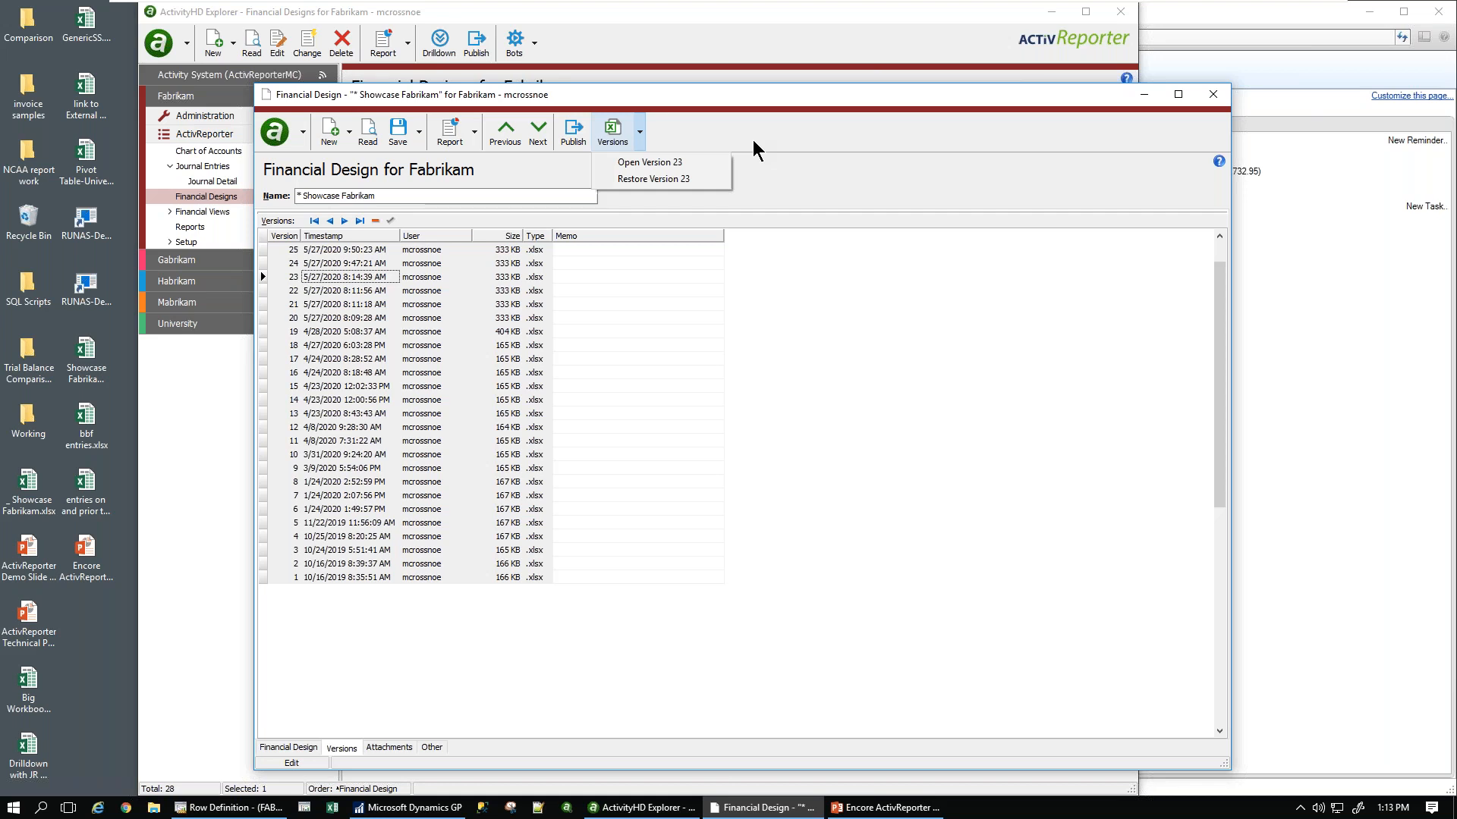
pyautogui.click(1211, 95)
pyautogui.click(1211, 95)
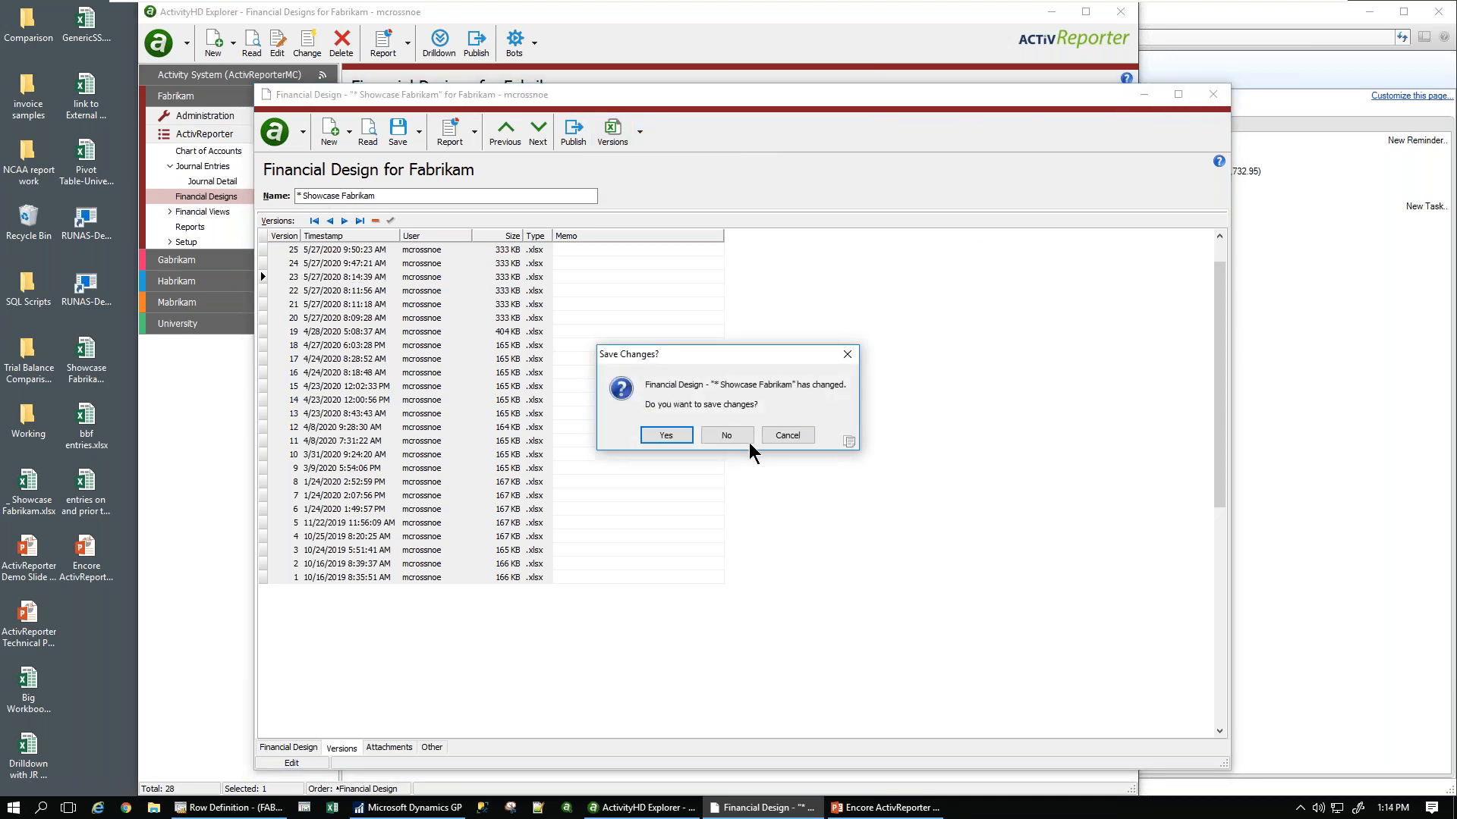
pyautogui.click(727, 437)
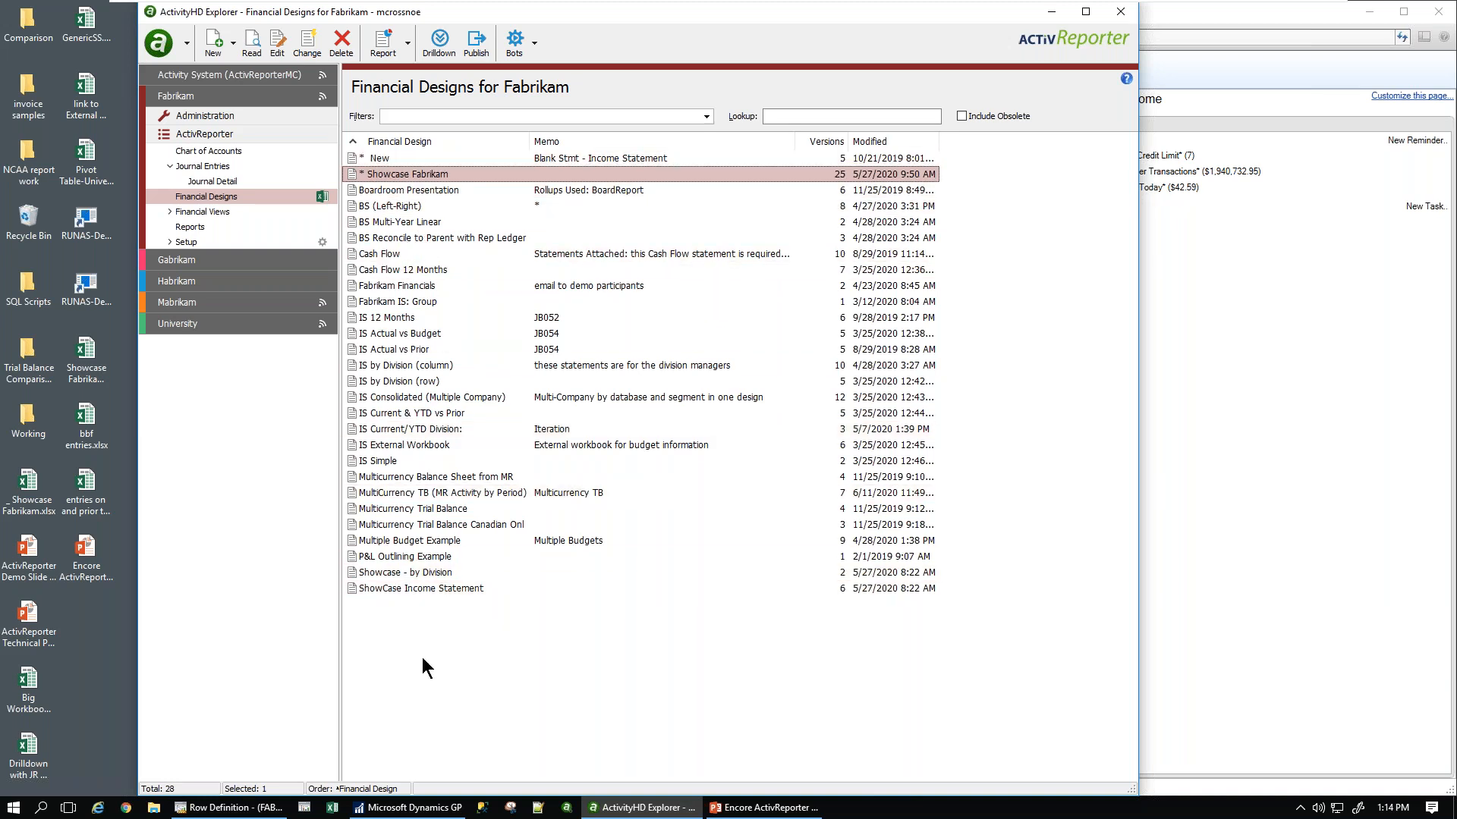
# - Create a new financial design for Fabrikam named Encore Financials
pyautogui.rightClick(416, 624)
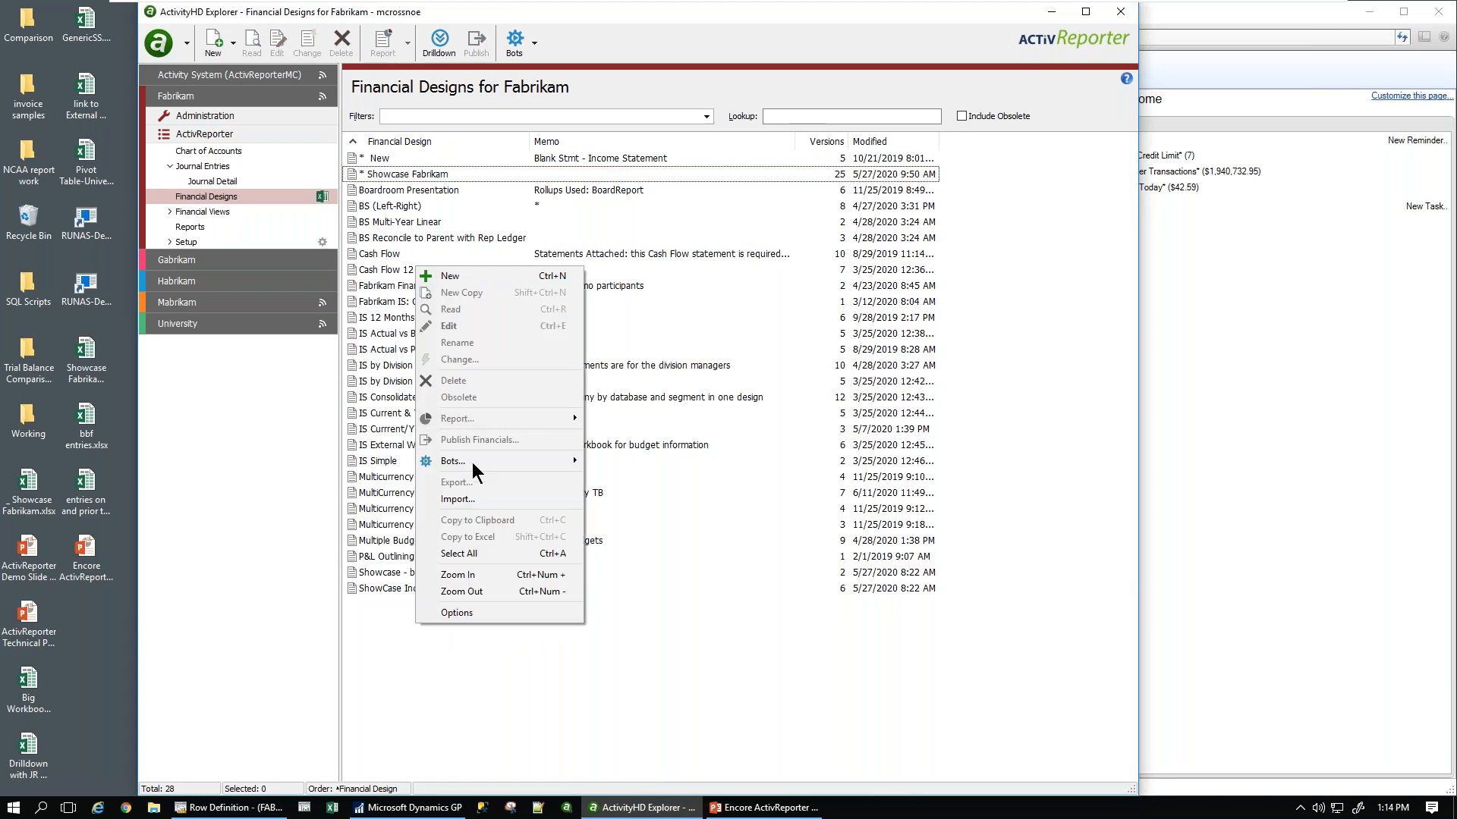
pyautogui.moveTo(472, 464)
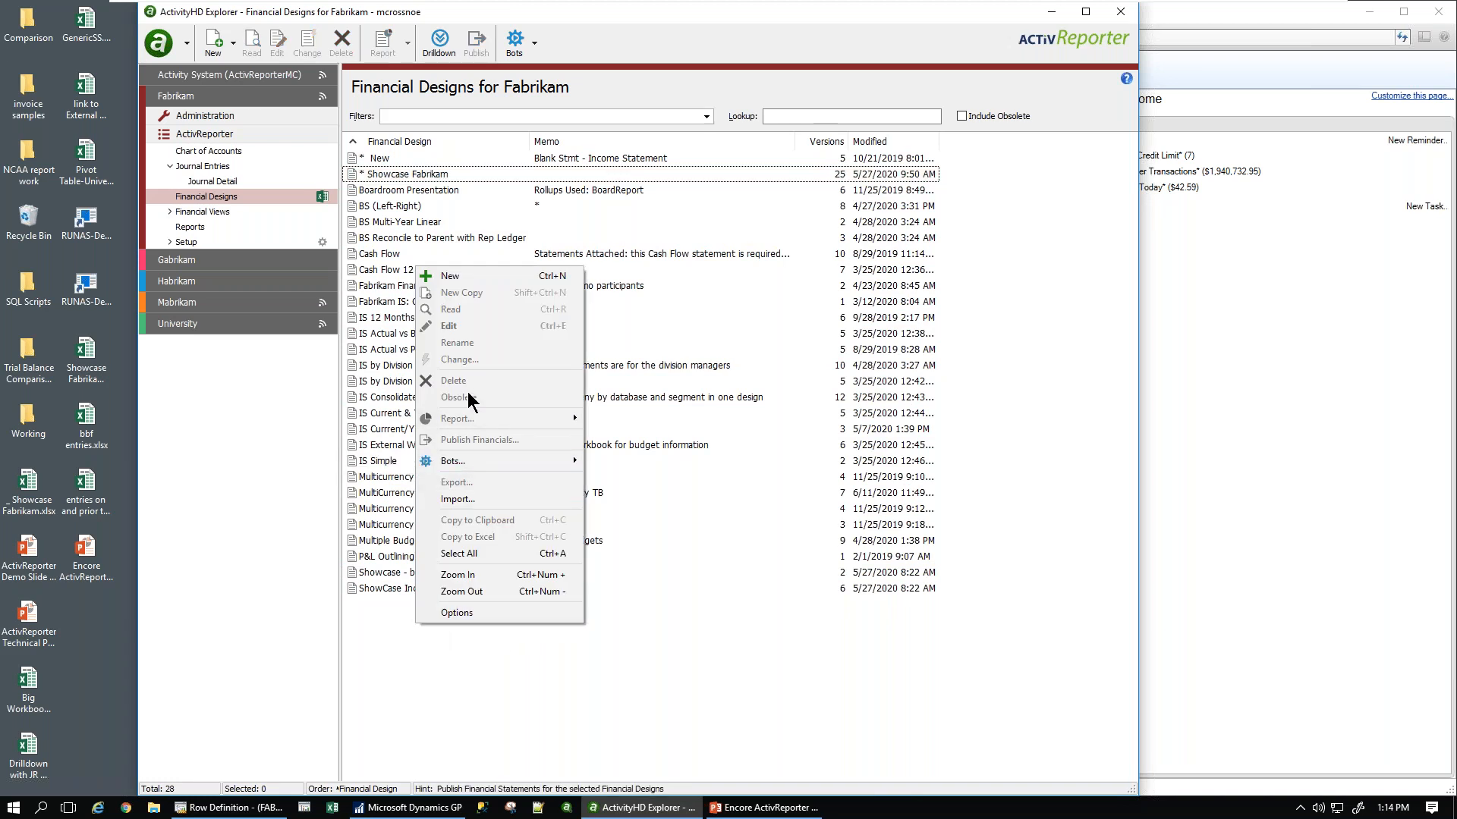
pyautogui.click(453, 276)
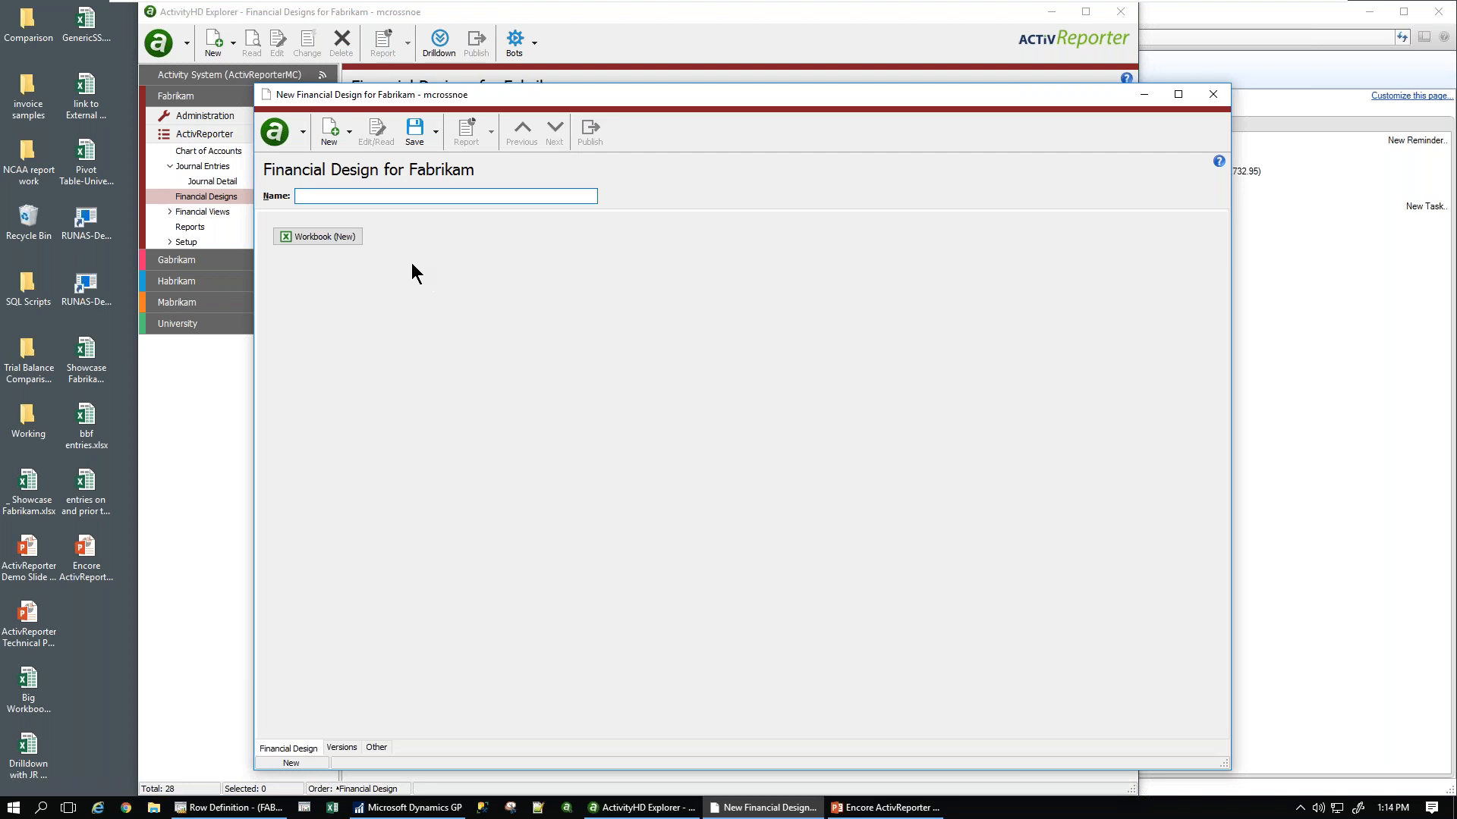
pyautogui.click(310, 197)
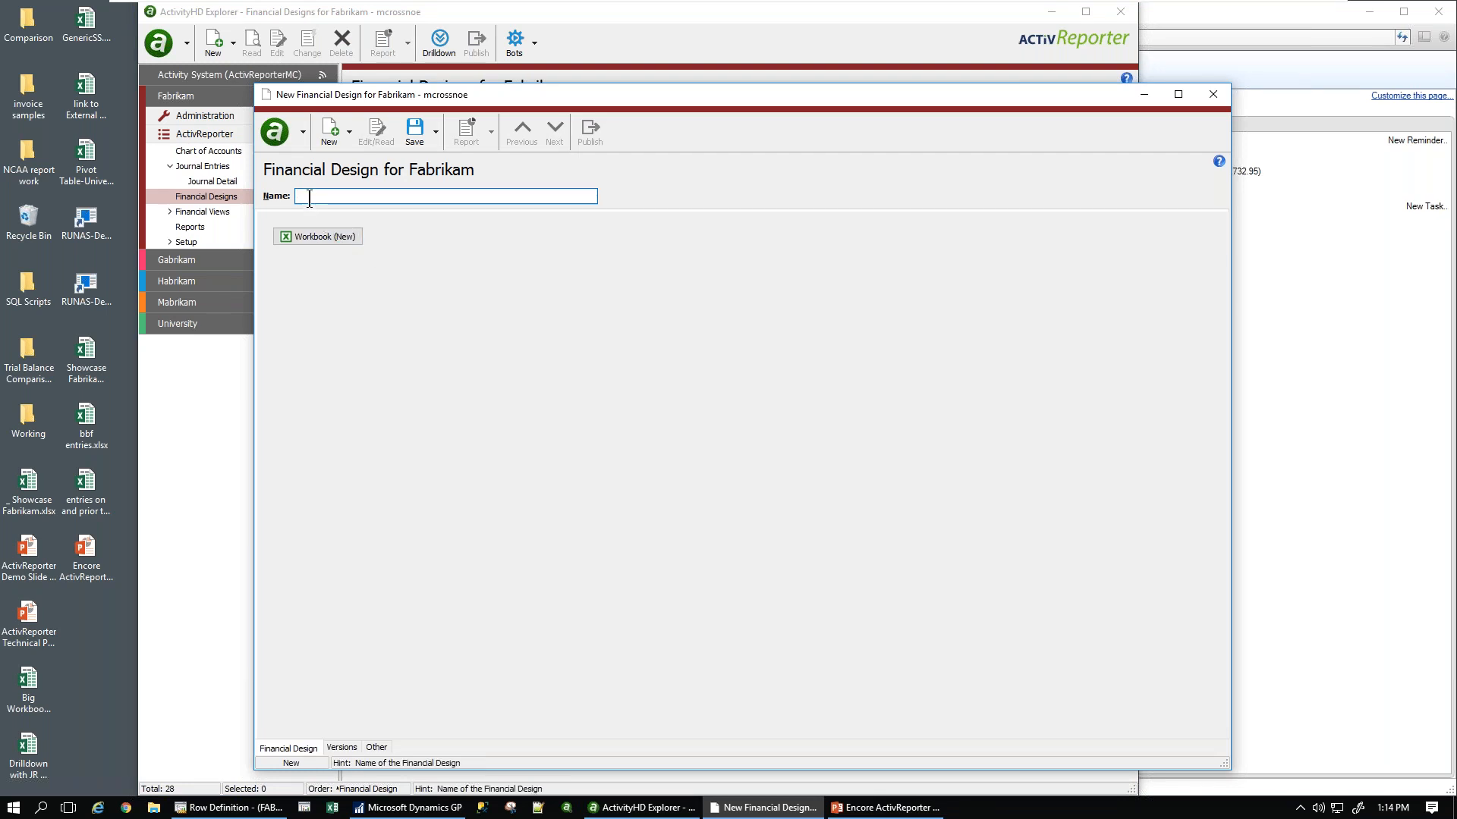
pyautogui.write('Encore Financials')
# - Open the new design's blank workbook and accept the April 2017 workbook options
pyautogui.click(325, 237)
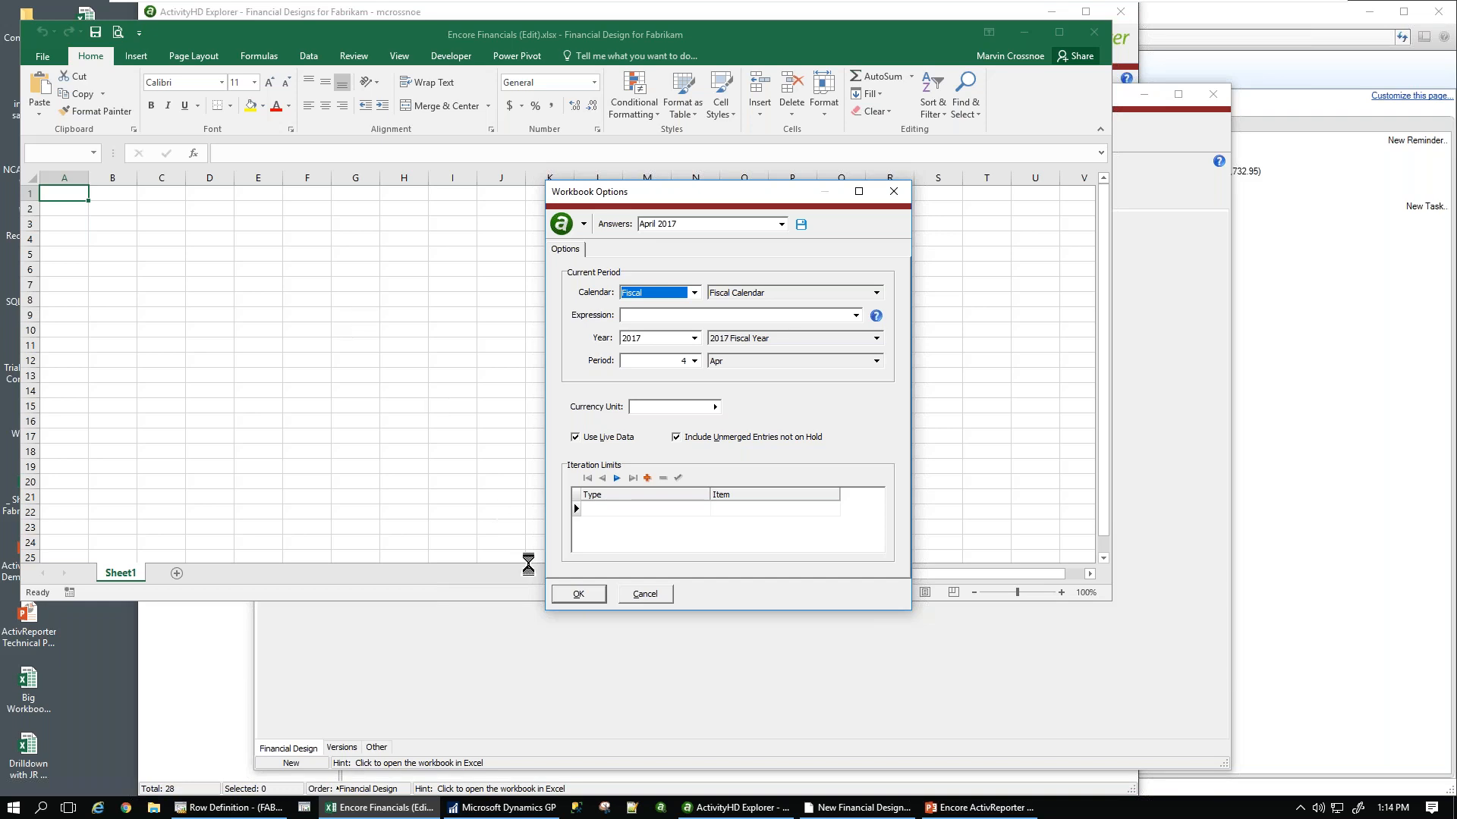
pyautogui.click(560, 592)
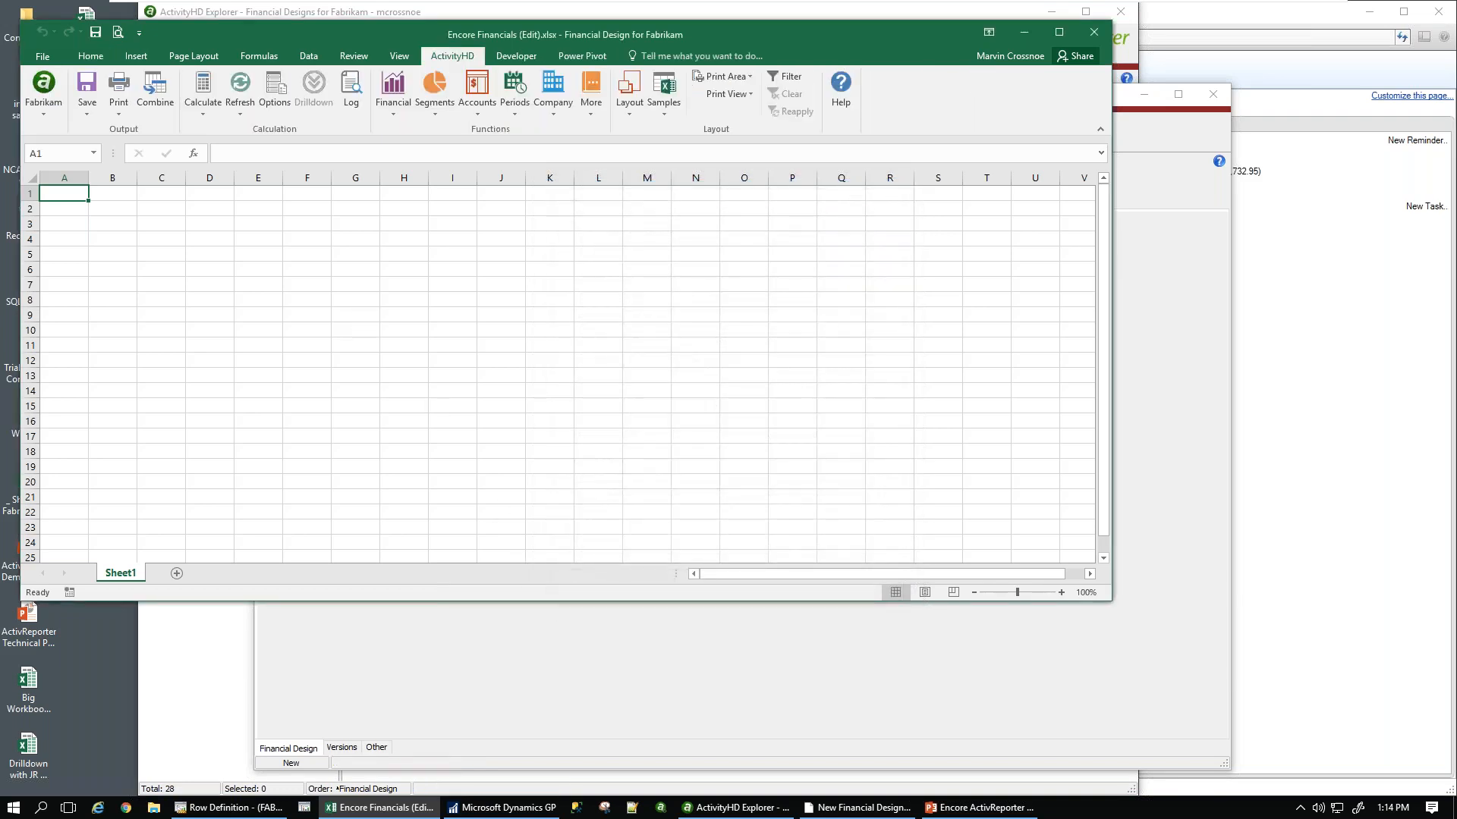
pyautogui.moveTo(535, 29); pyautogui.dragTo(663, 75)
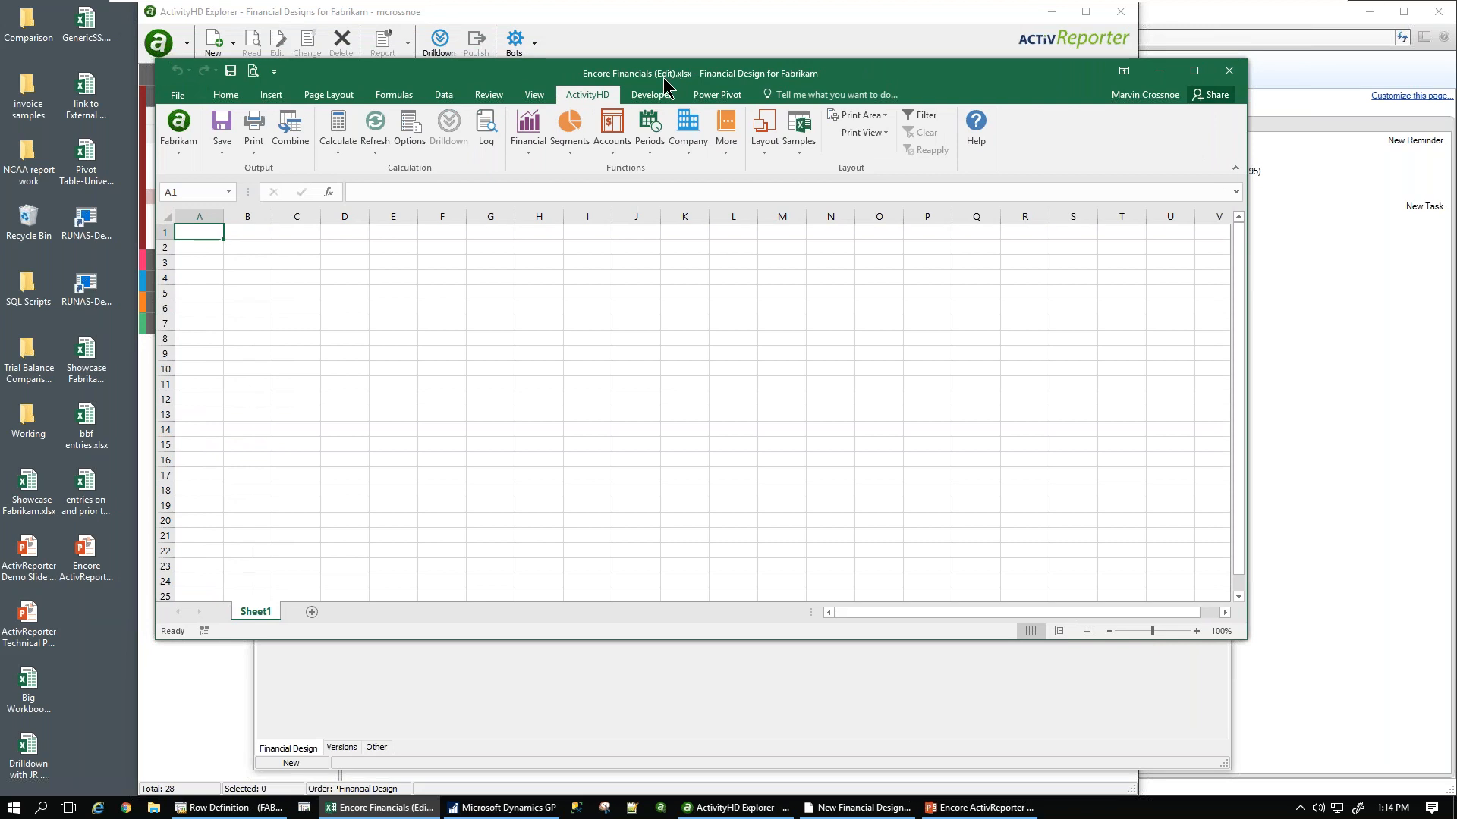
pyautogui.scroll(1, 598, 96)
pyautogui.scroll(-1, 598, 96)
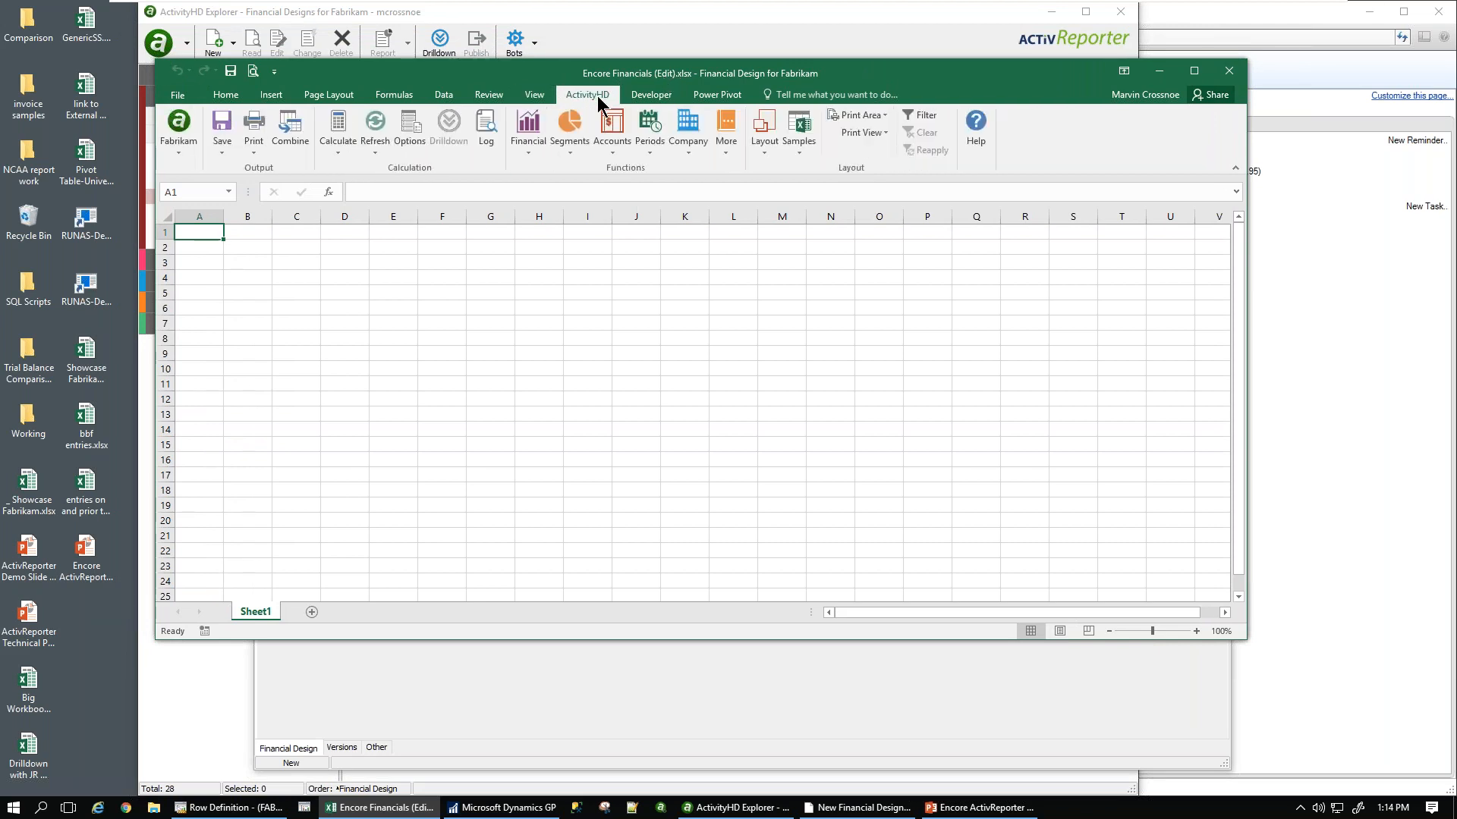
pyautogui.click(227, 96)
pyautogui.click(271, 97)
pyautogui.click(323, 96)
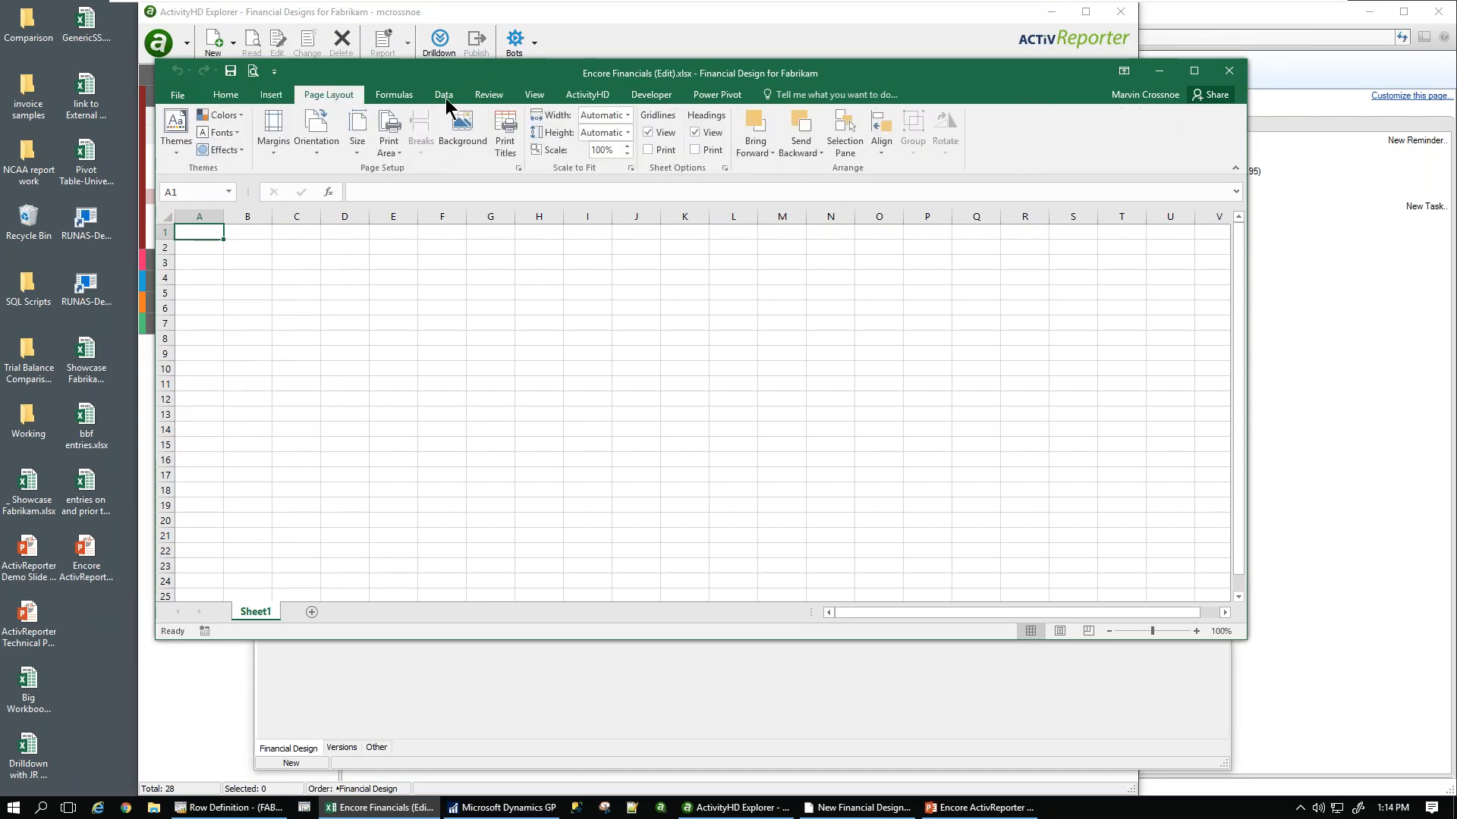
pyautogui.click(591, 97)
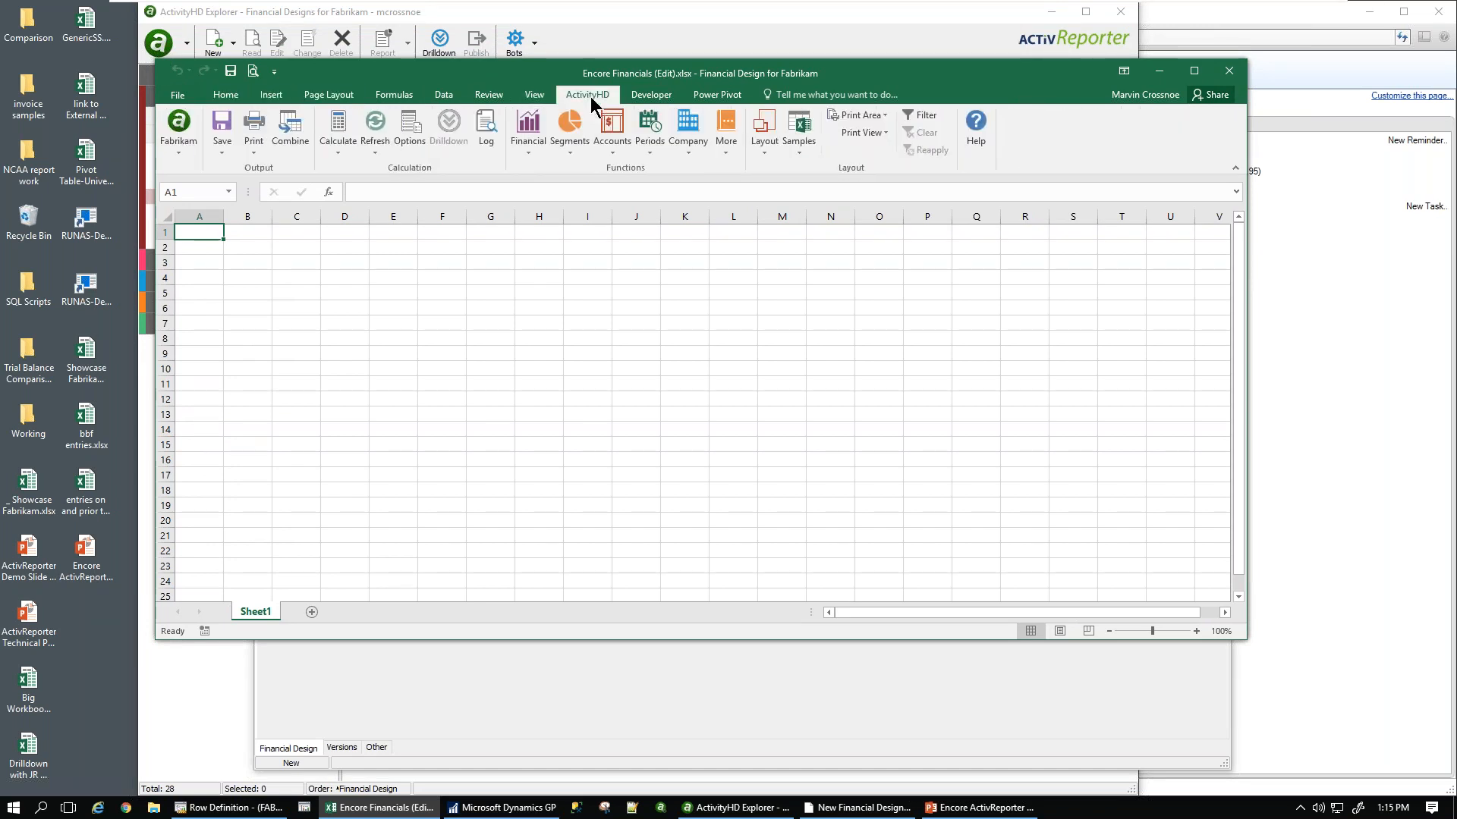
pyautogui.click(388, 234)
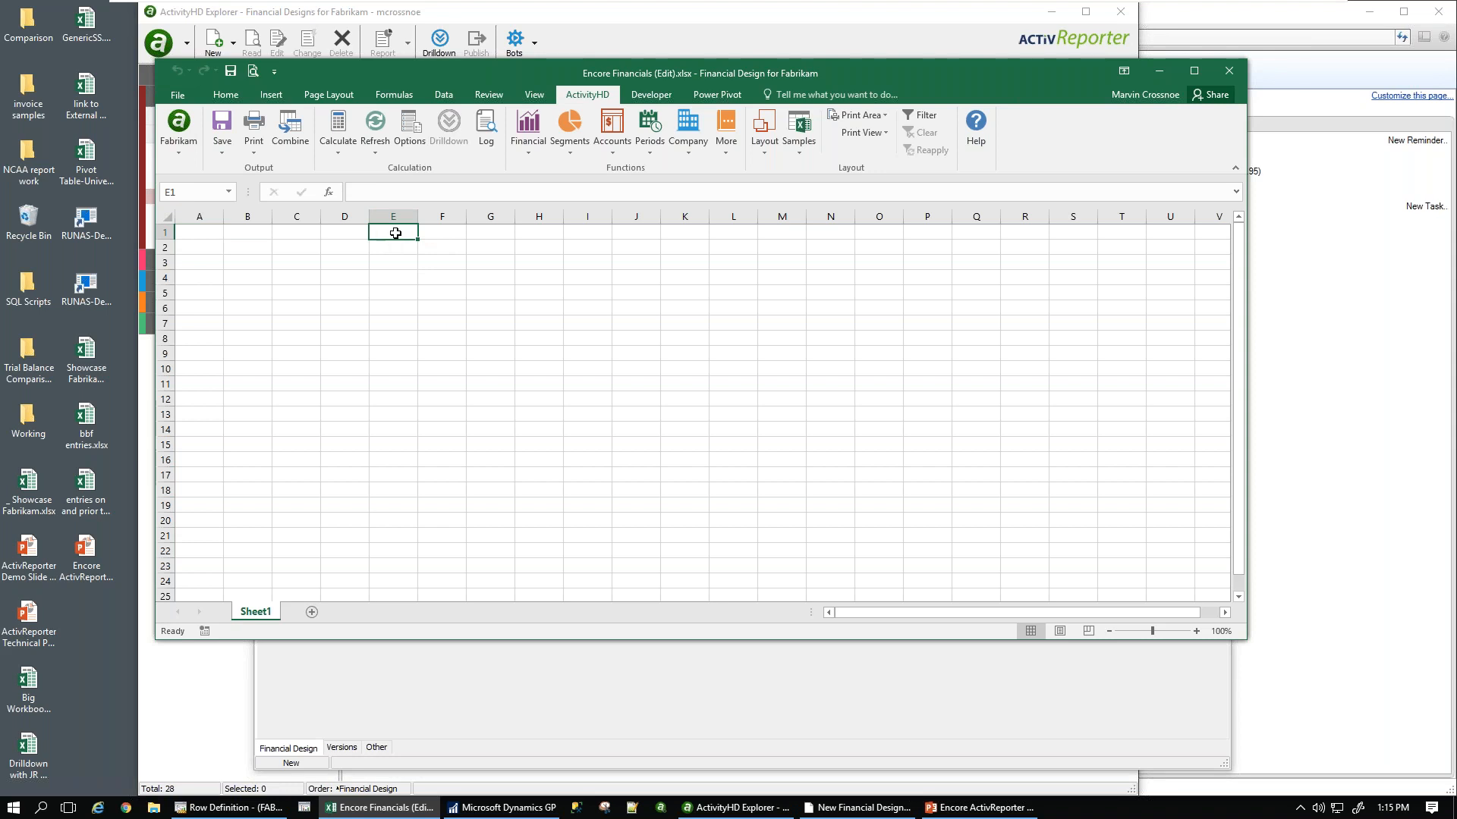
pyautogui.write('Fabrikam')
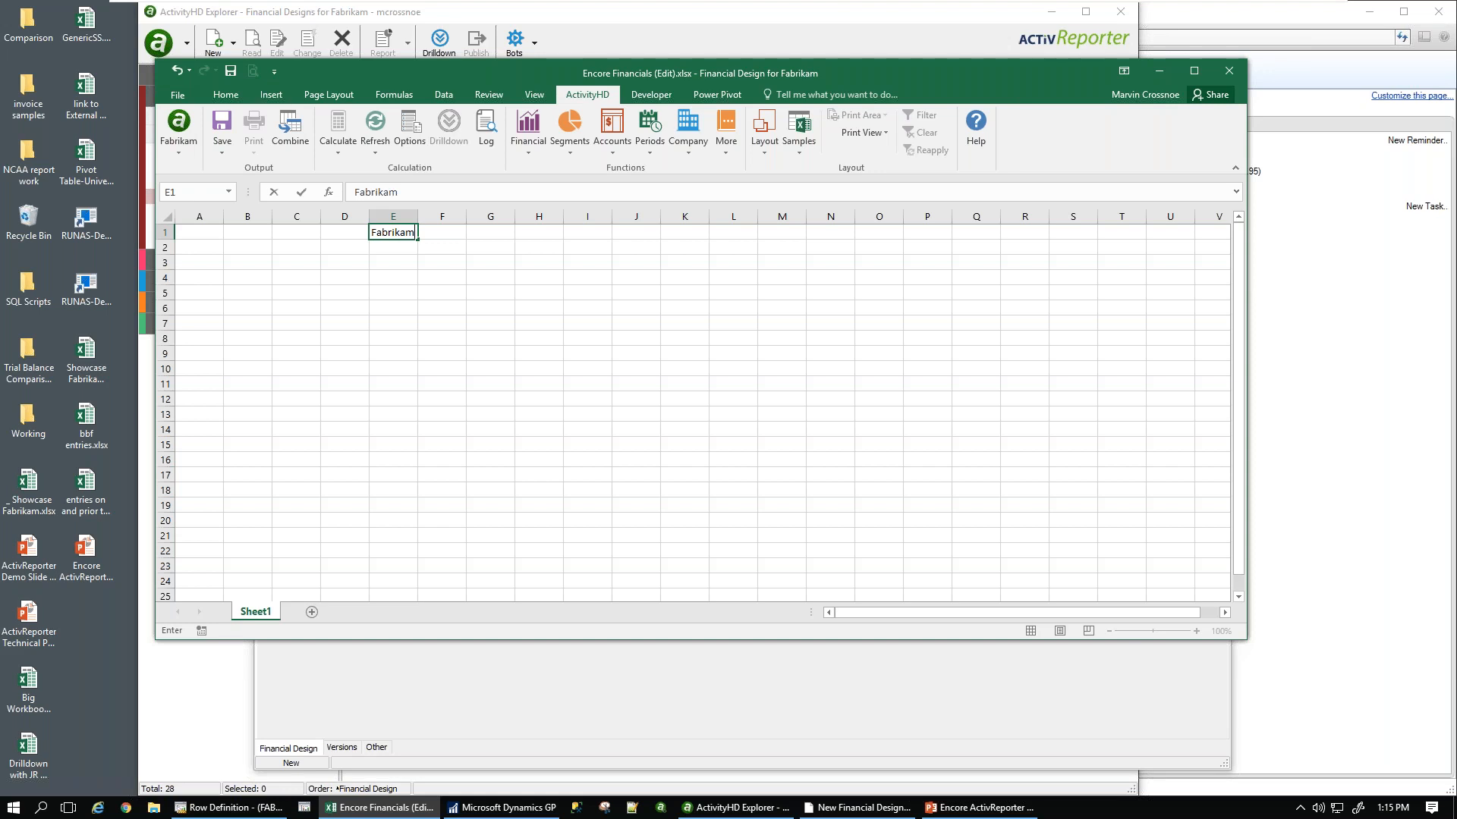
pyautogui.press('BackSpace')
pyautogui.press('BackSpace')
pyautogui.press('BackSpace')
pyautogui.press('BackSpace')
pyautogui.press('BackSpace')
pyautogui.press('BackSpace')
pyautogui.press('BackSpace')
pyautogui.press('BackSpace')
pyautogui.press('Escape')
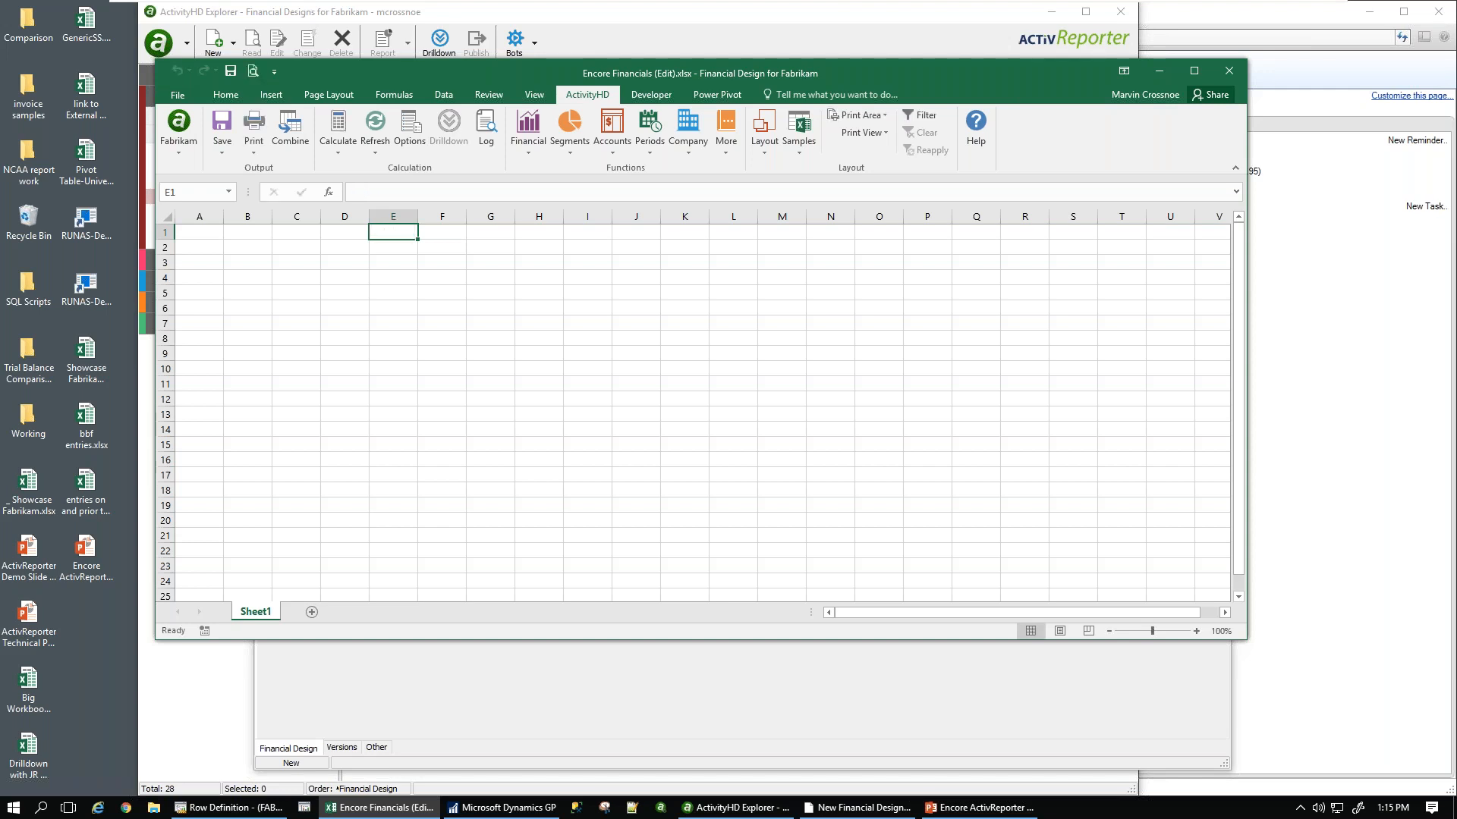
# - Insert the CompanyName function into cell E1 as the report heading
pyautogui.click(687, 132)
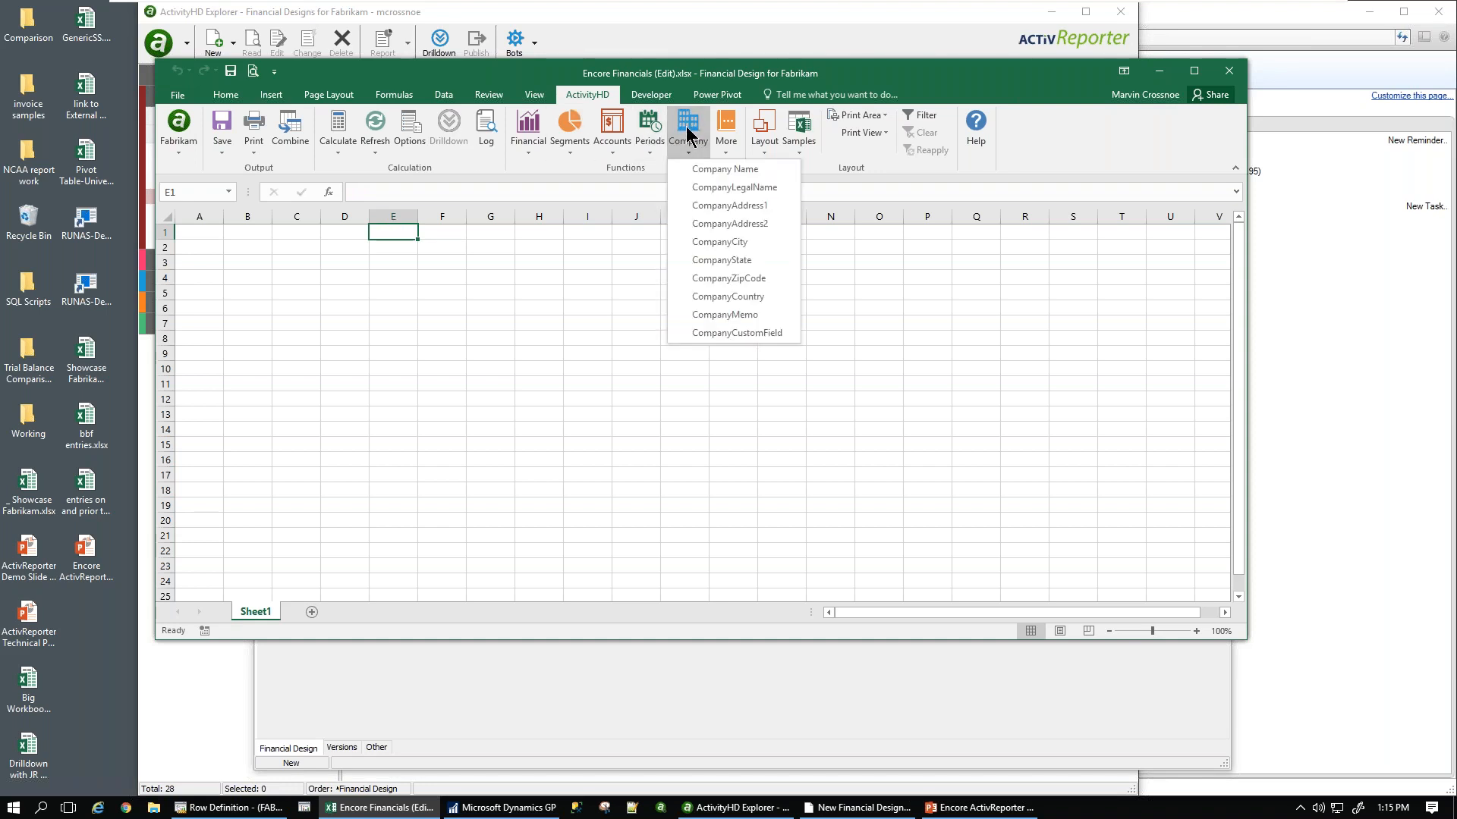
pyautogui.click(724, 170)
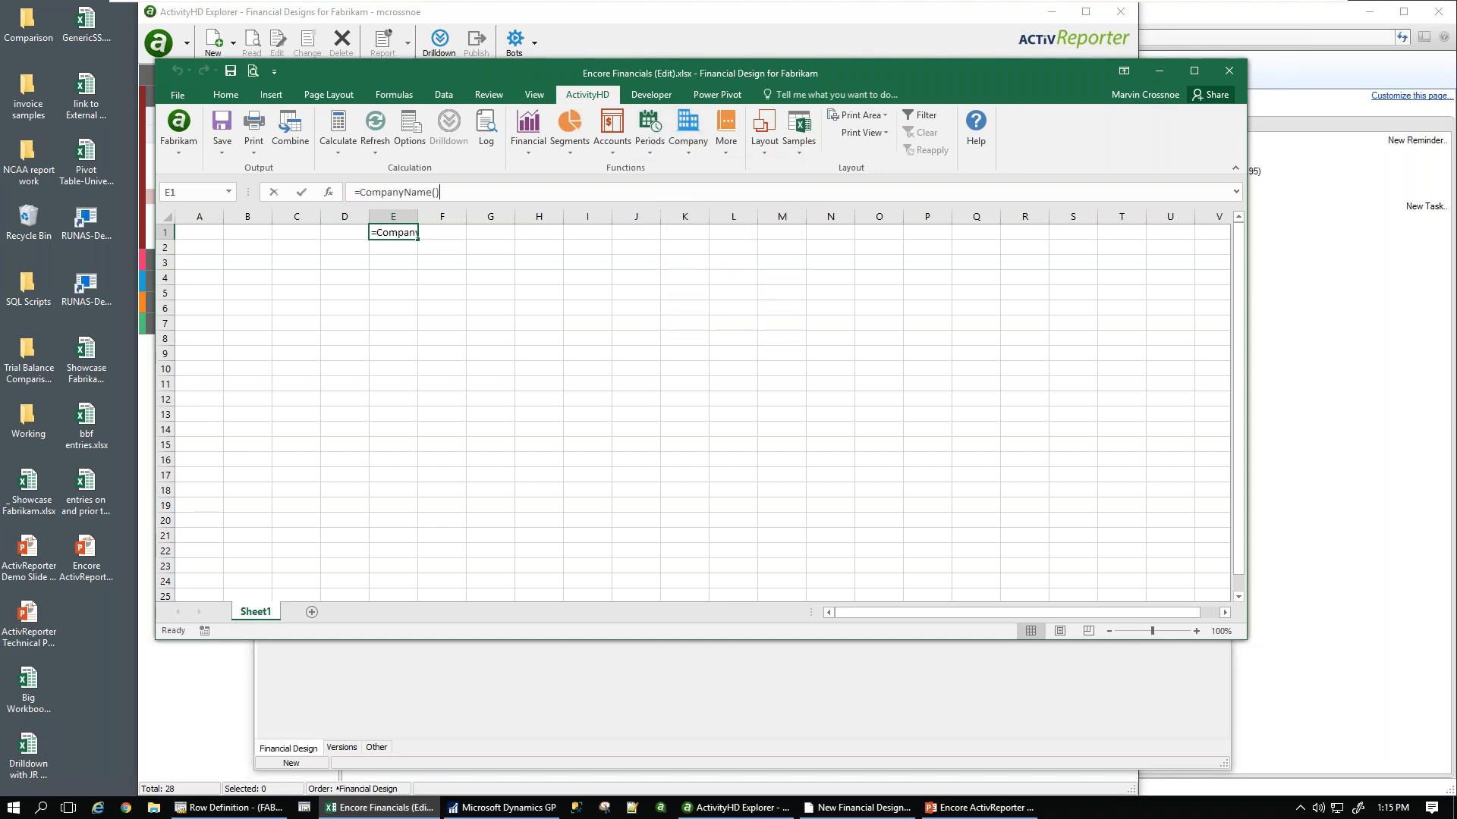
pyautogui.click(985, 457)
# - Format the company name heading in E1 as red, 20-point, bold text
pyautogui.click(226, 95)
pyautogui.click(411, 144)
pyautogui.click(404, 121)
pyautogui.click(404, 121)
pyautogui.click(404, 121)
pyautogui.click(404, 121)
pyautogui.click(404, 122)
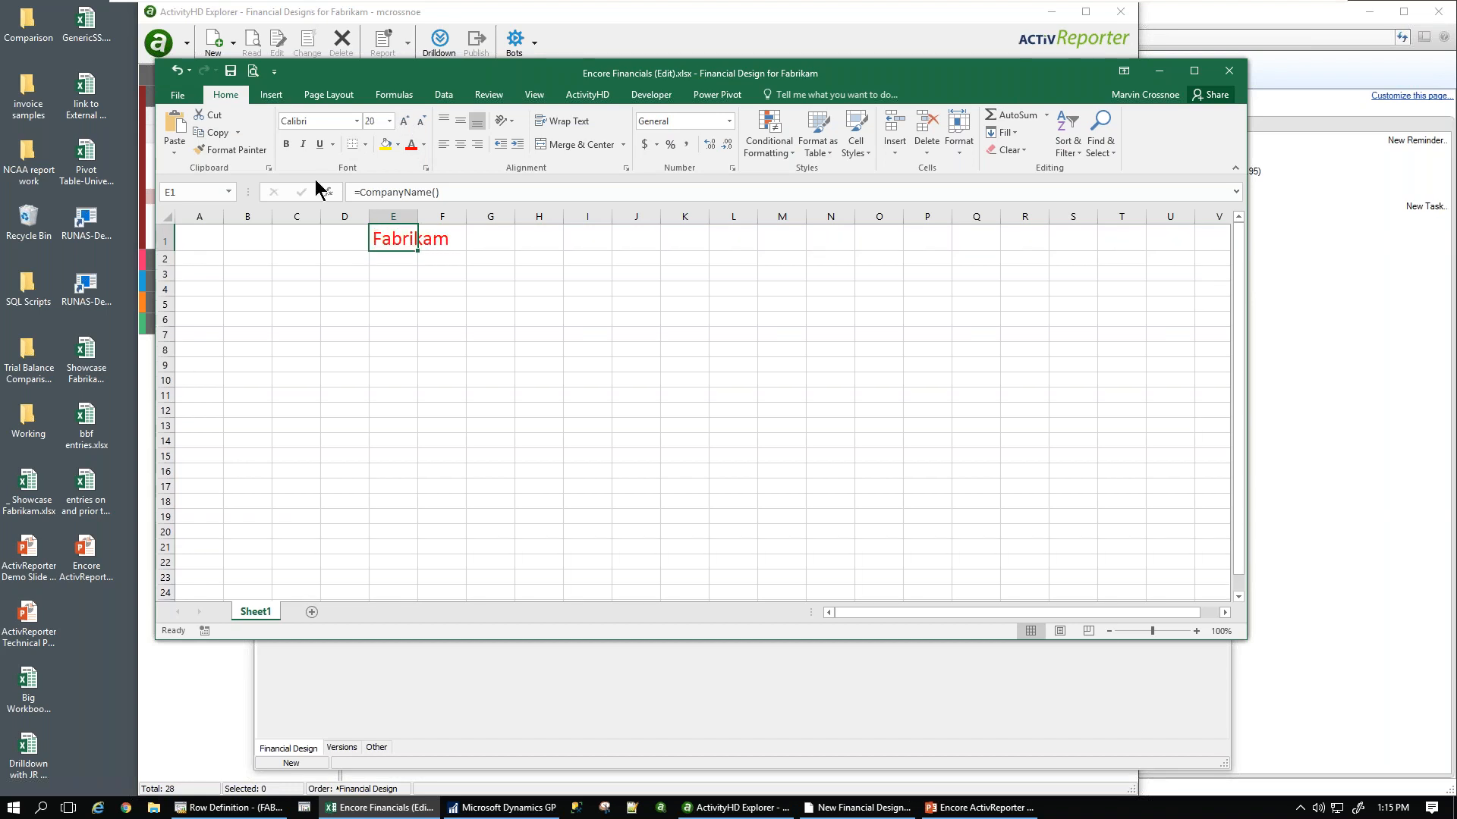
pyautogui.click(286, 144)
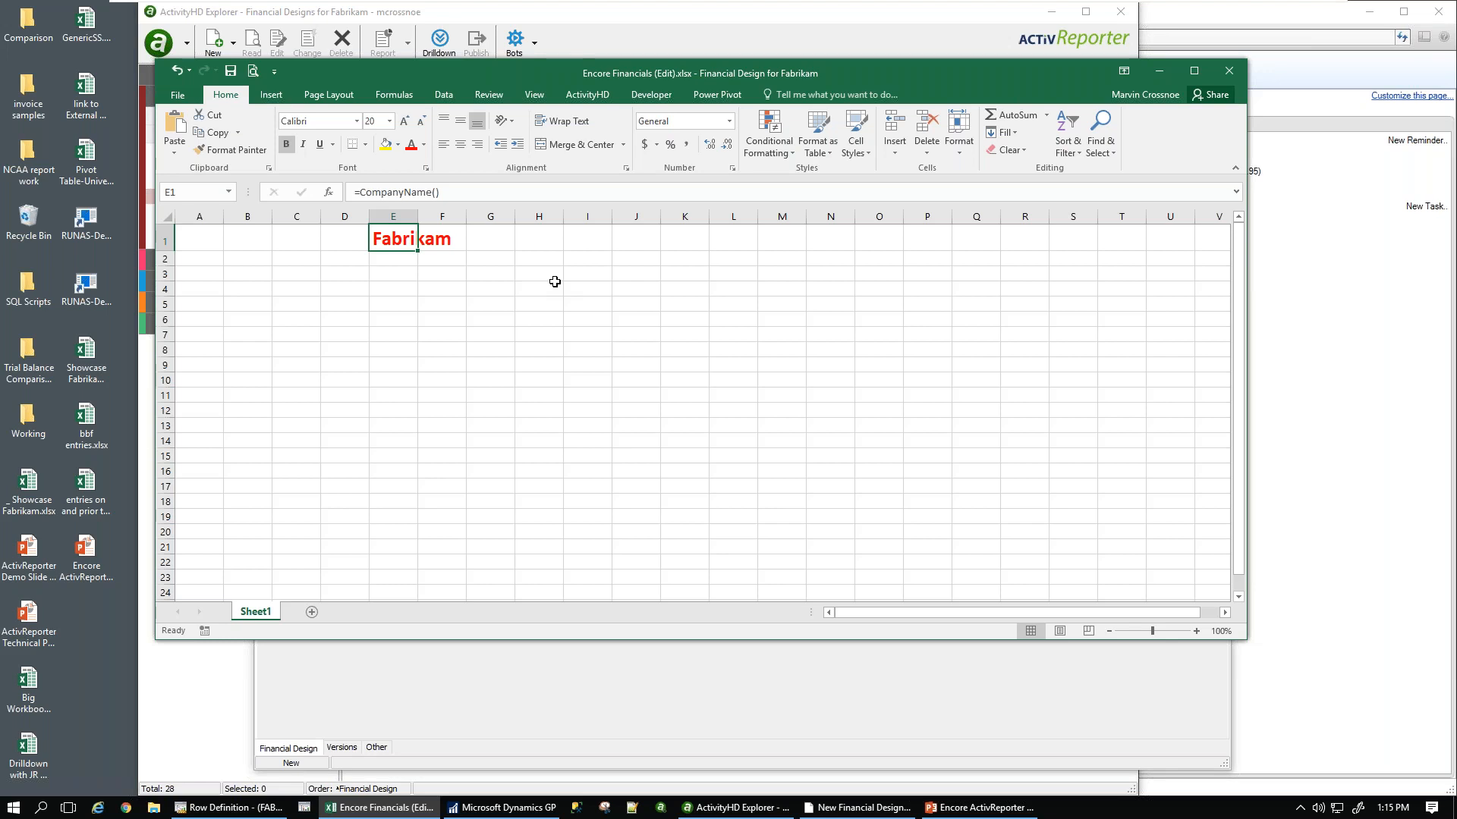
# - Check the workbook's current period options and insert the As of Period End date line into cell E2
pyautogui.click(587, 94)
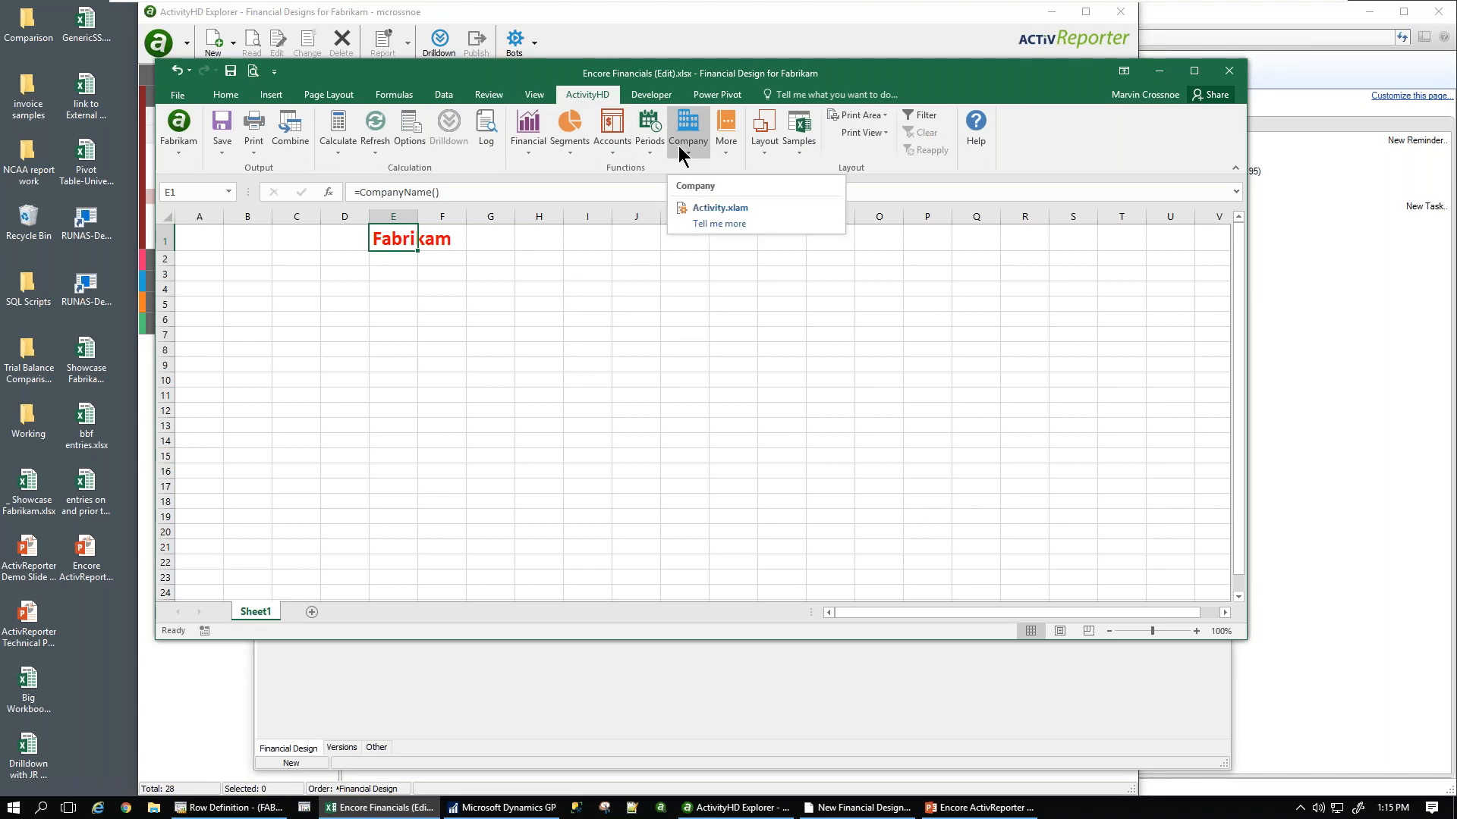
pyautogui.click(400, 261)
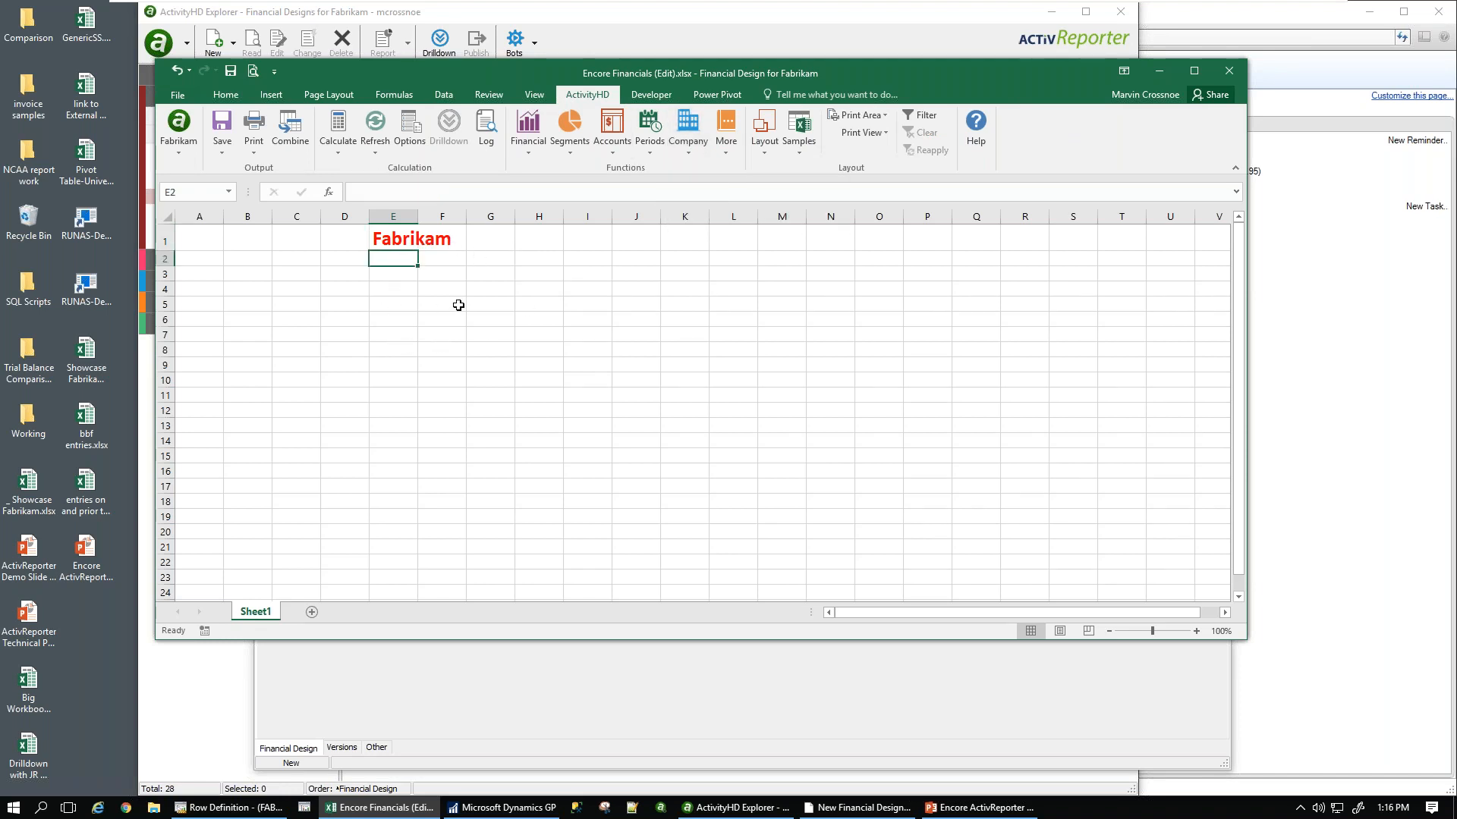
pyautogui.click(411, 135)
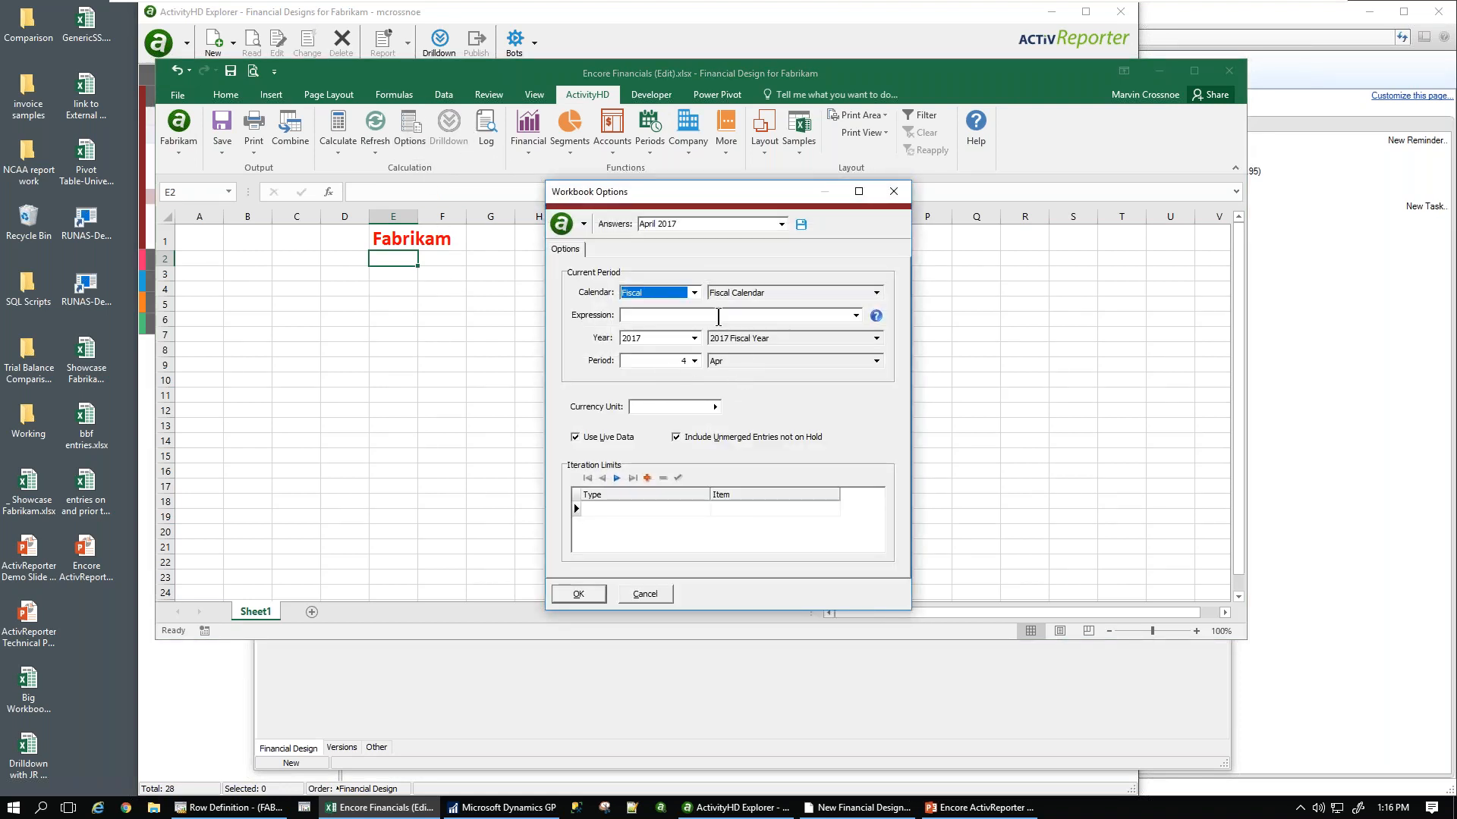
pyautogui.click(578, 594)
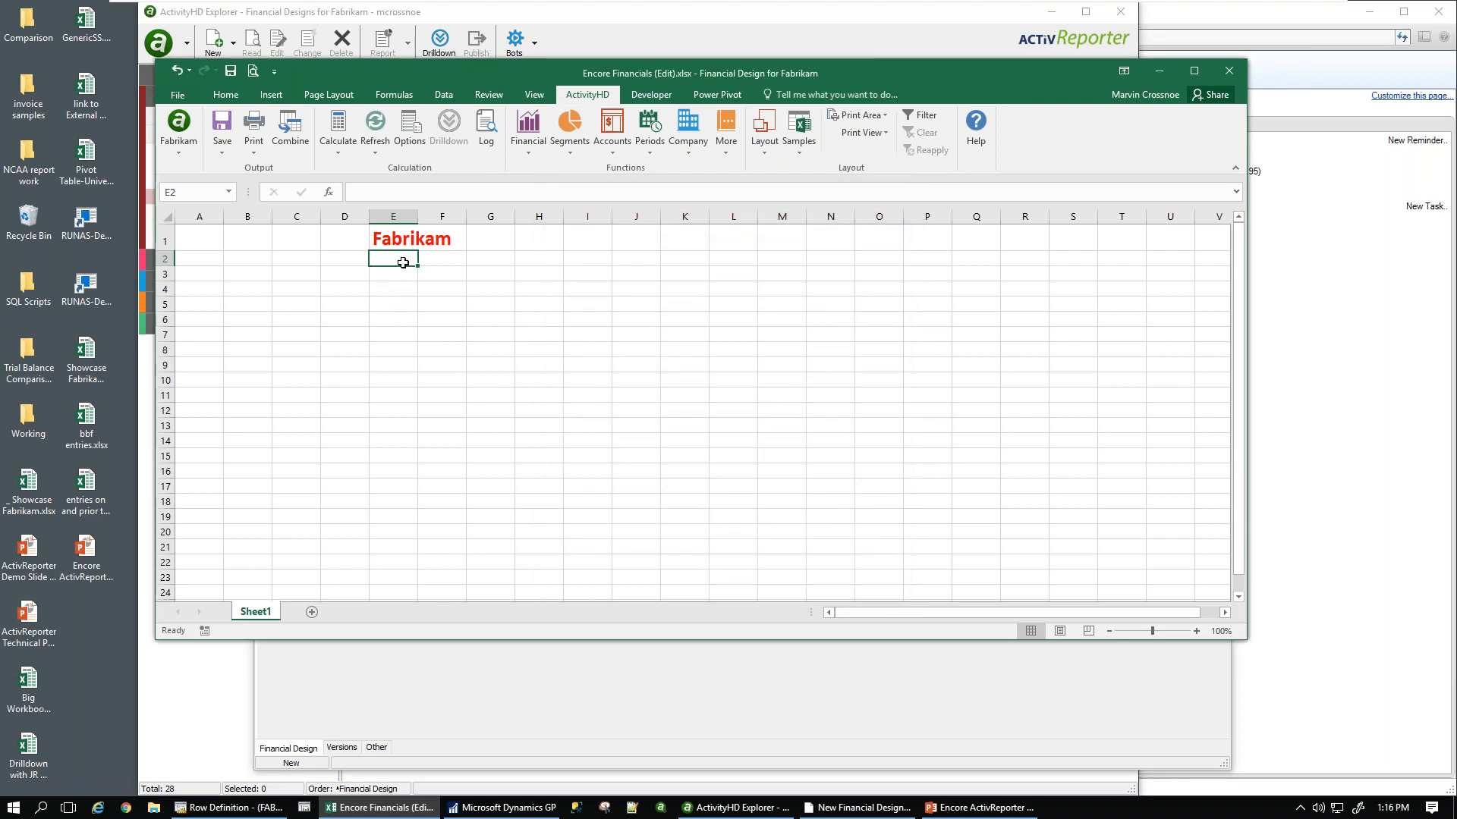
pyautogui.click(657, 146)
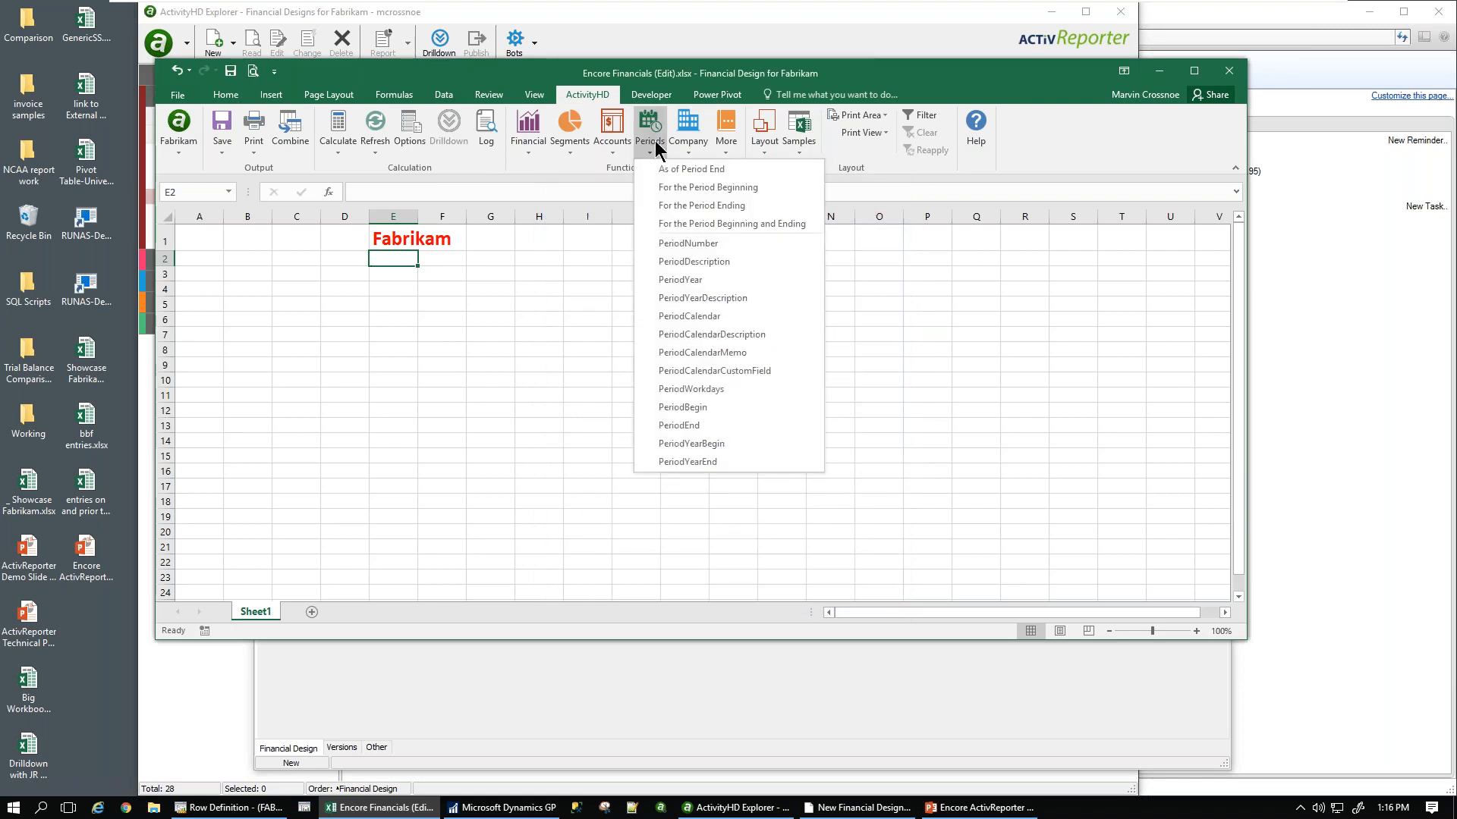
pyautogui.click(689, 170)
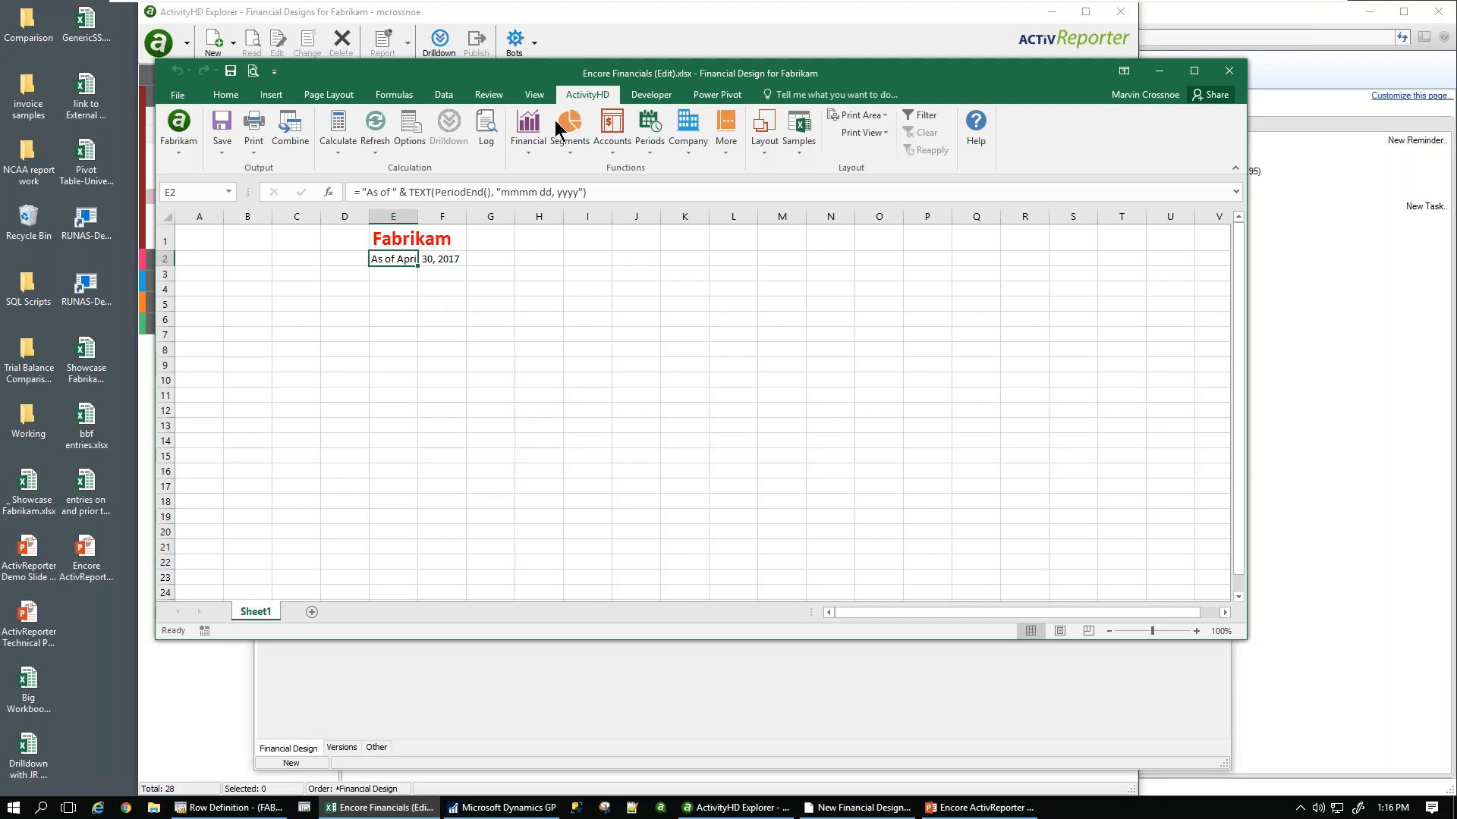
# - Change the workbook options' current period to 5 (May) of fiscal year 2017
pyautogui.click(409, 130)
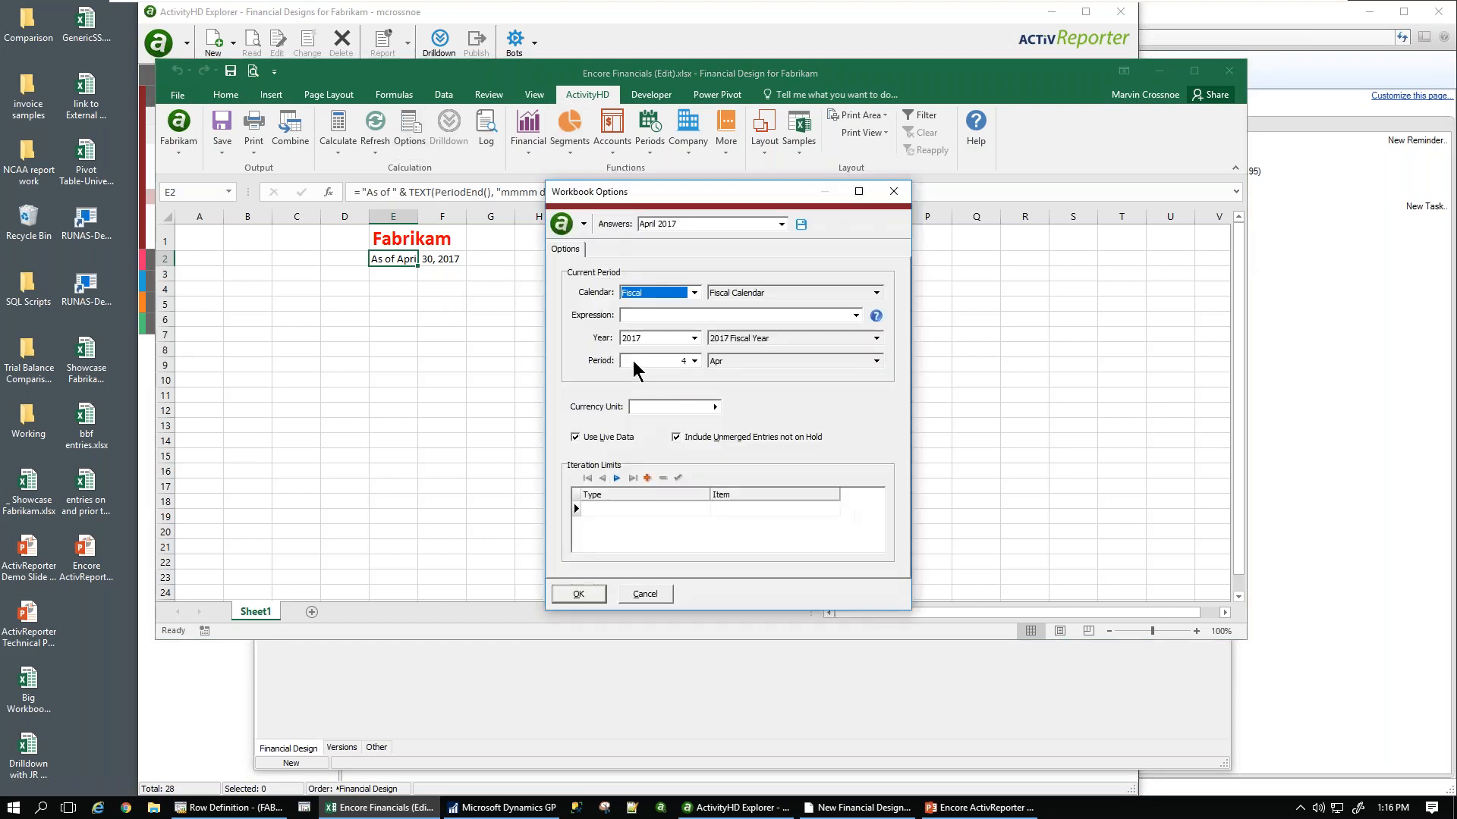
pyautogui.click(695, 361)
pyautogui.click(713, 414)
pyautogui.click(579, 594)
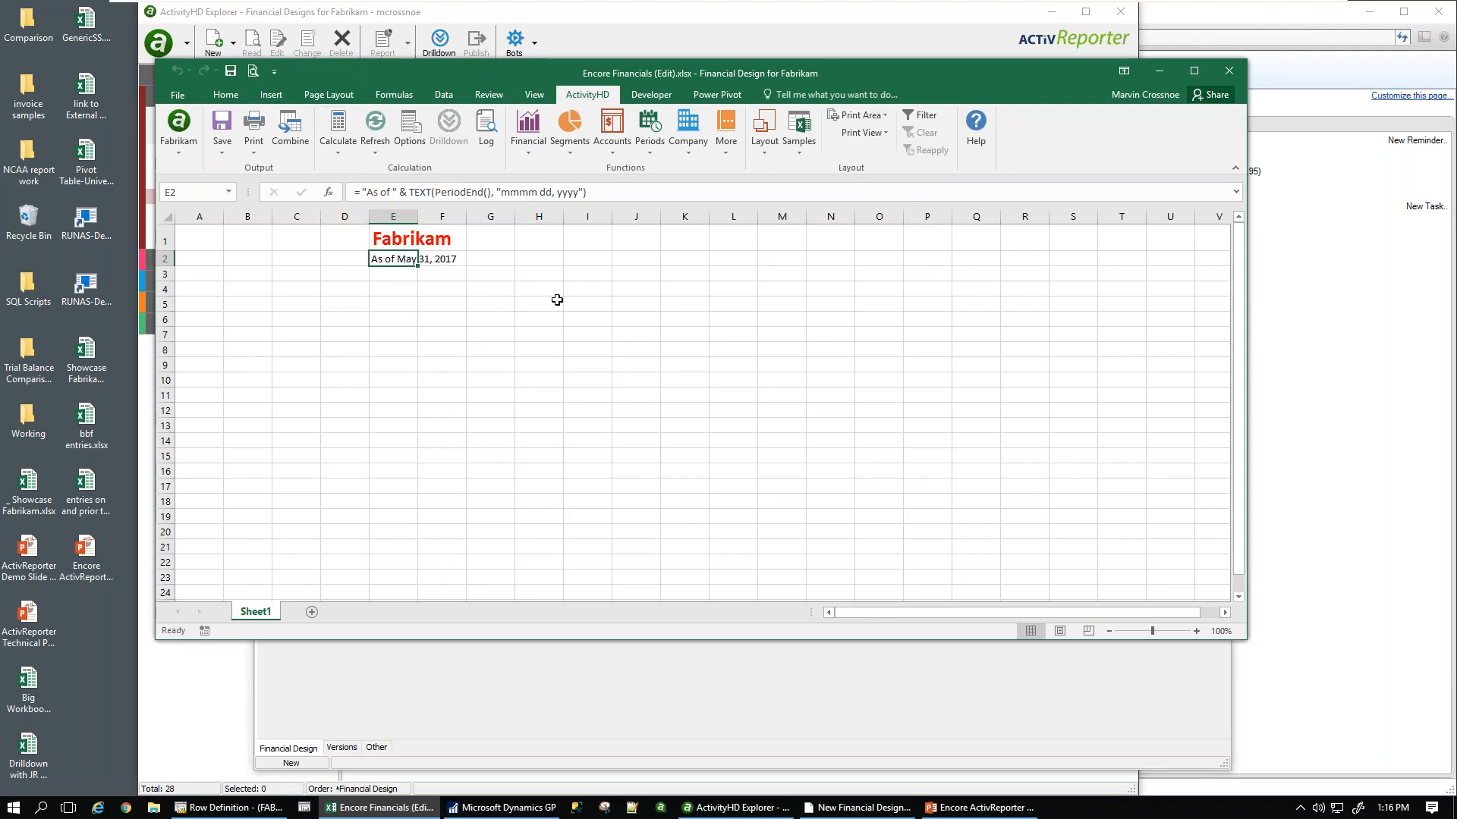
# - Insert an AccountDescription function into cell B6 for ledger account code 000-1100-00-a
pyautogui.click(251, 322)
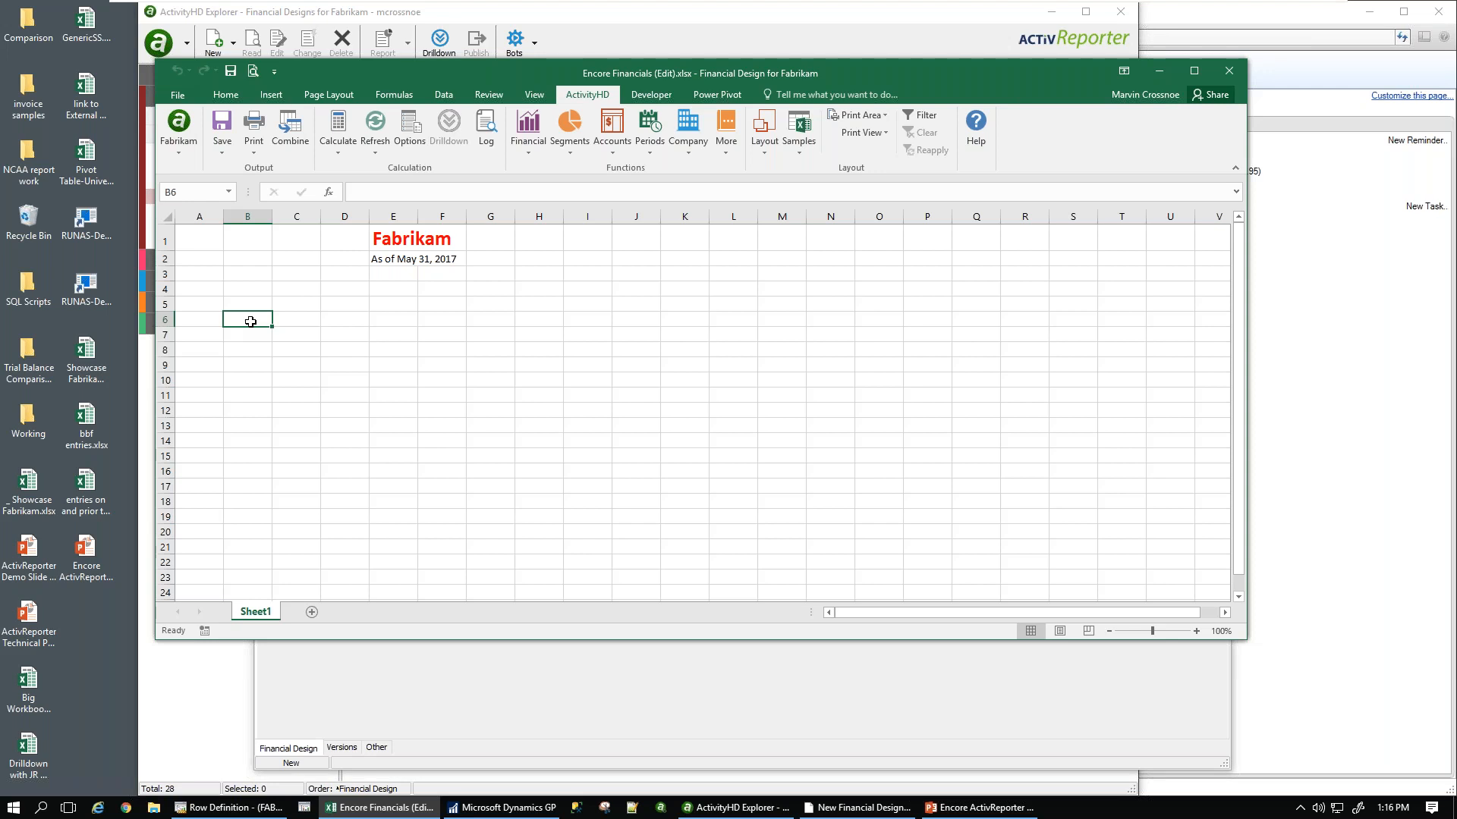
pyautogui.click(613, 150)
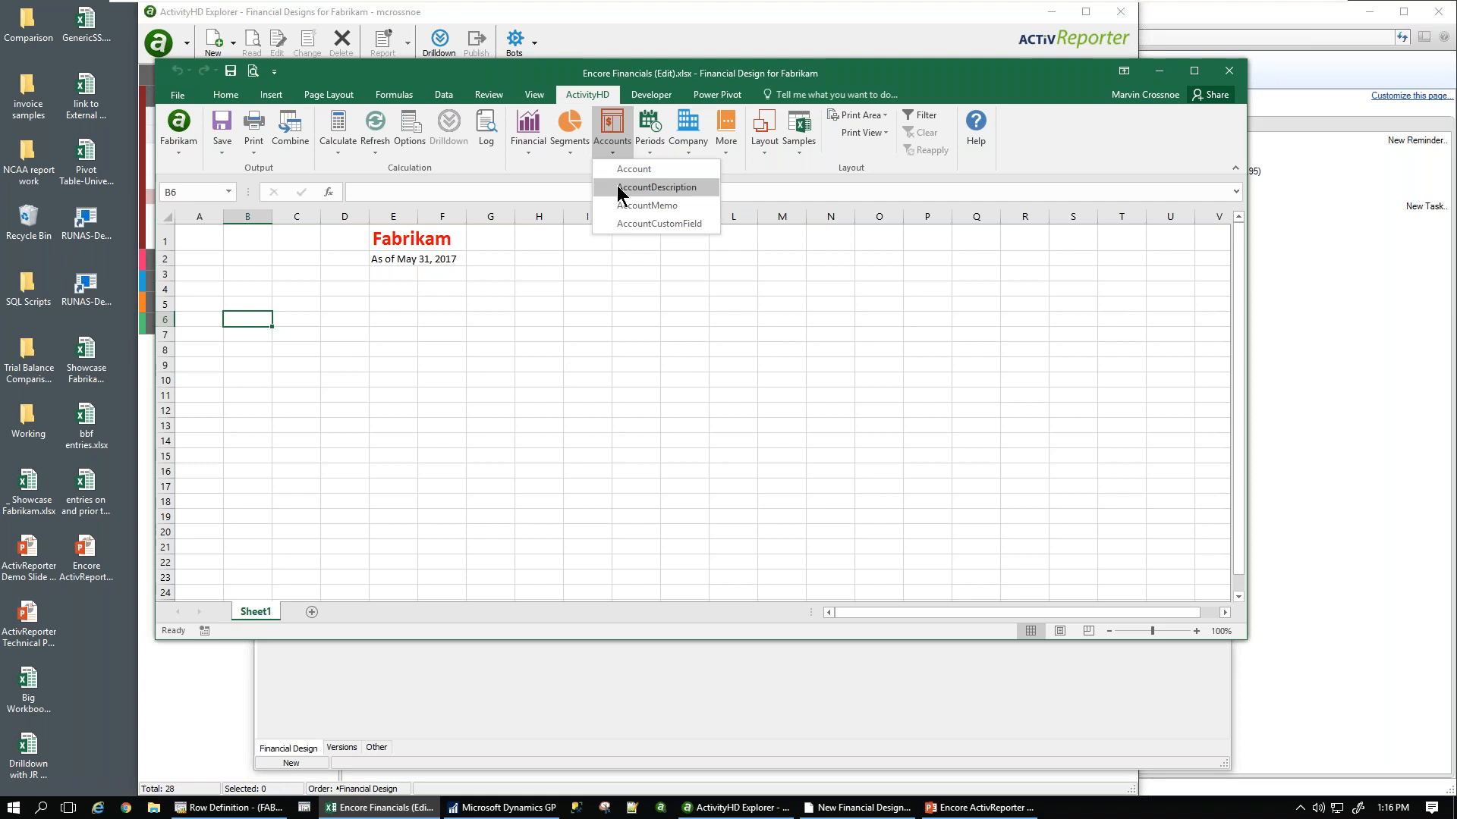
pyautogui.click(621, 187)
pyautogui.write('0')
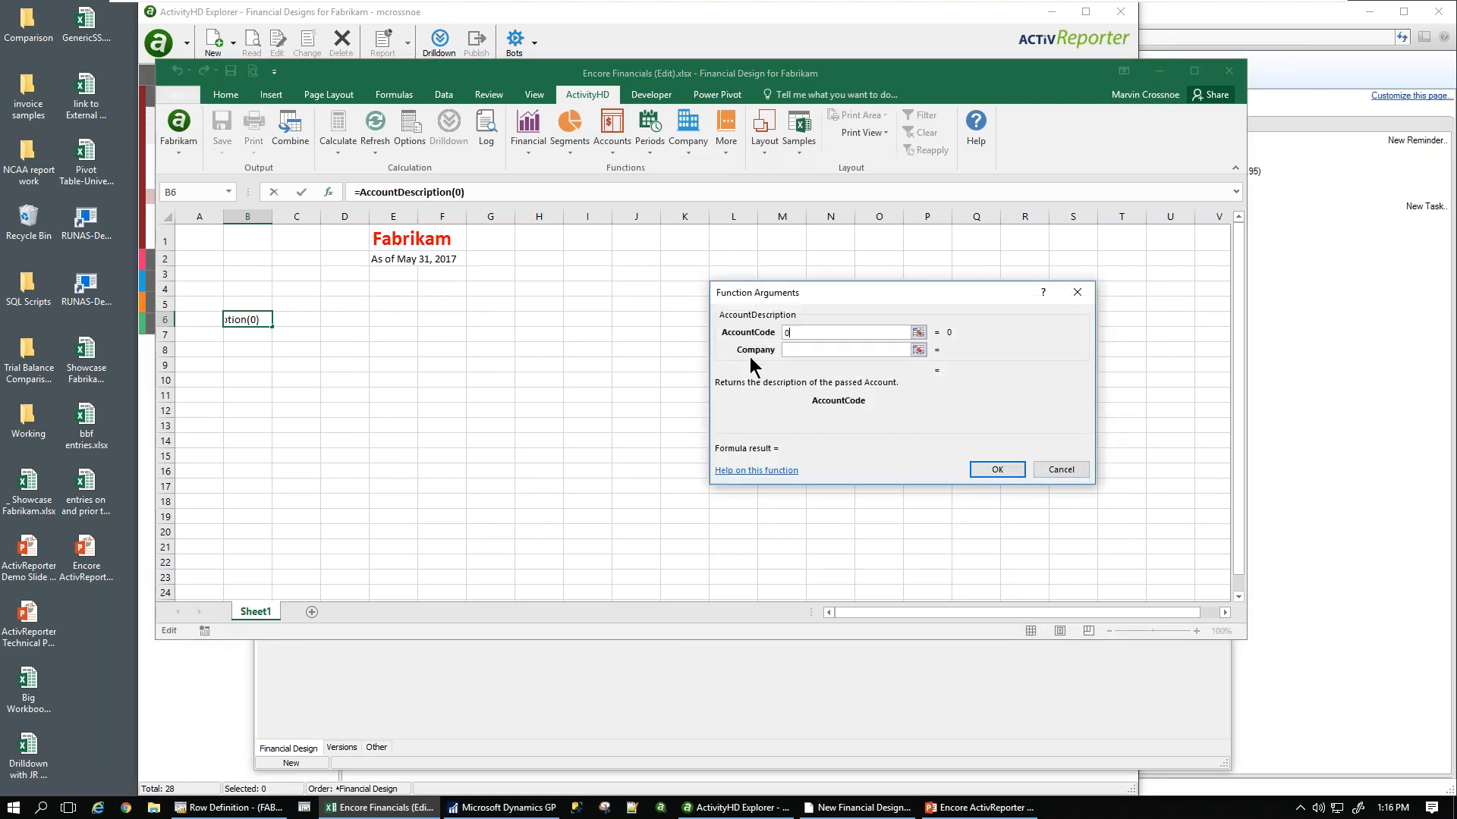
pyautogui.write('00-1100')
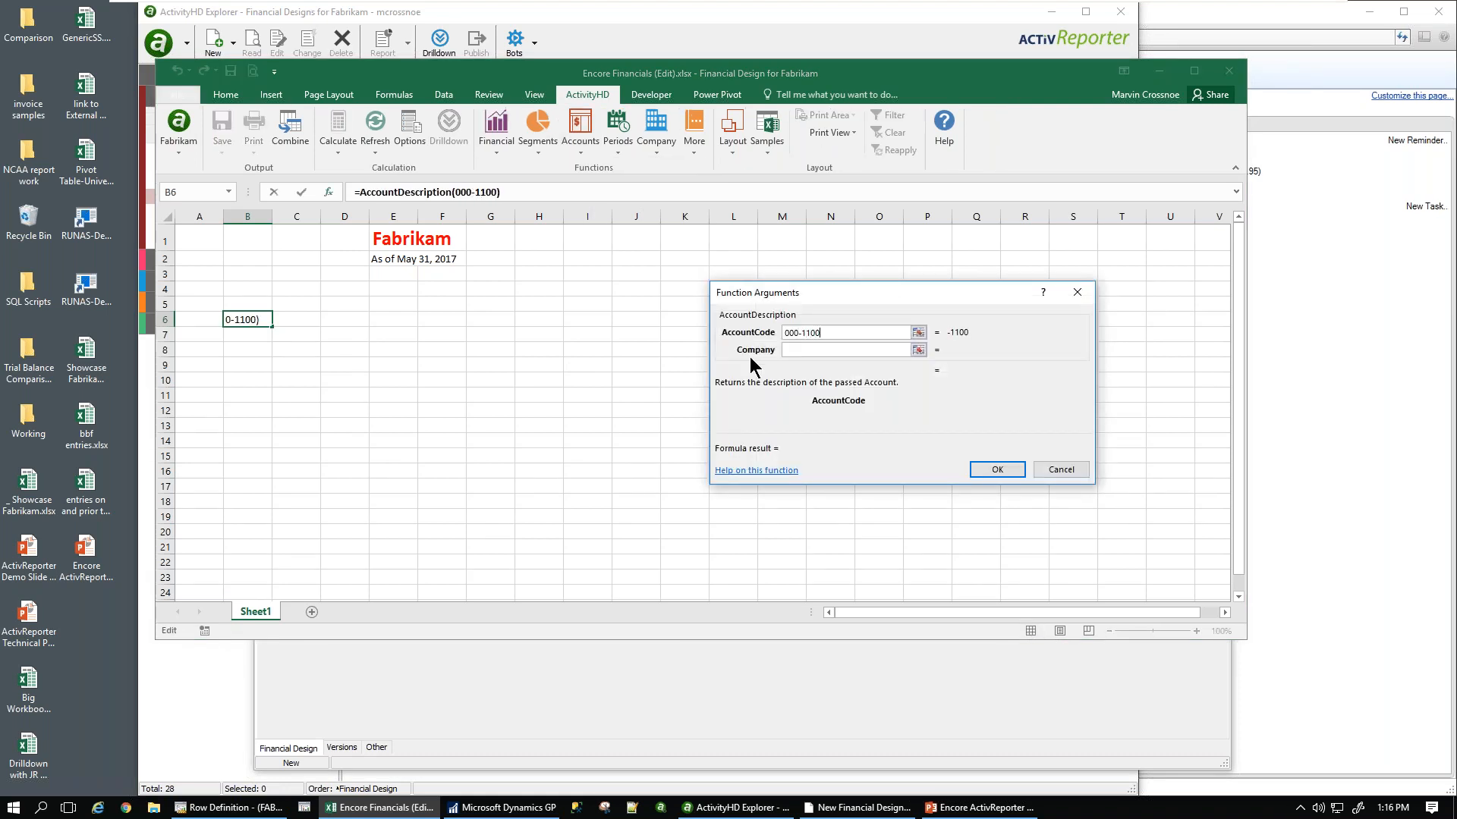
pyautogui.write('-00-a')
pyautogui.press('Return')
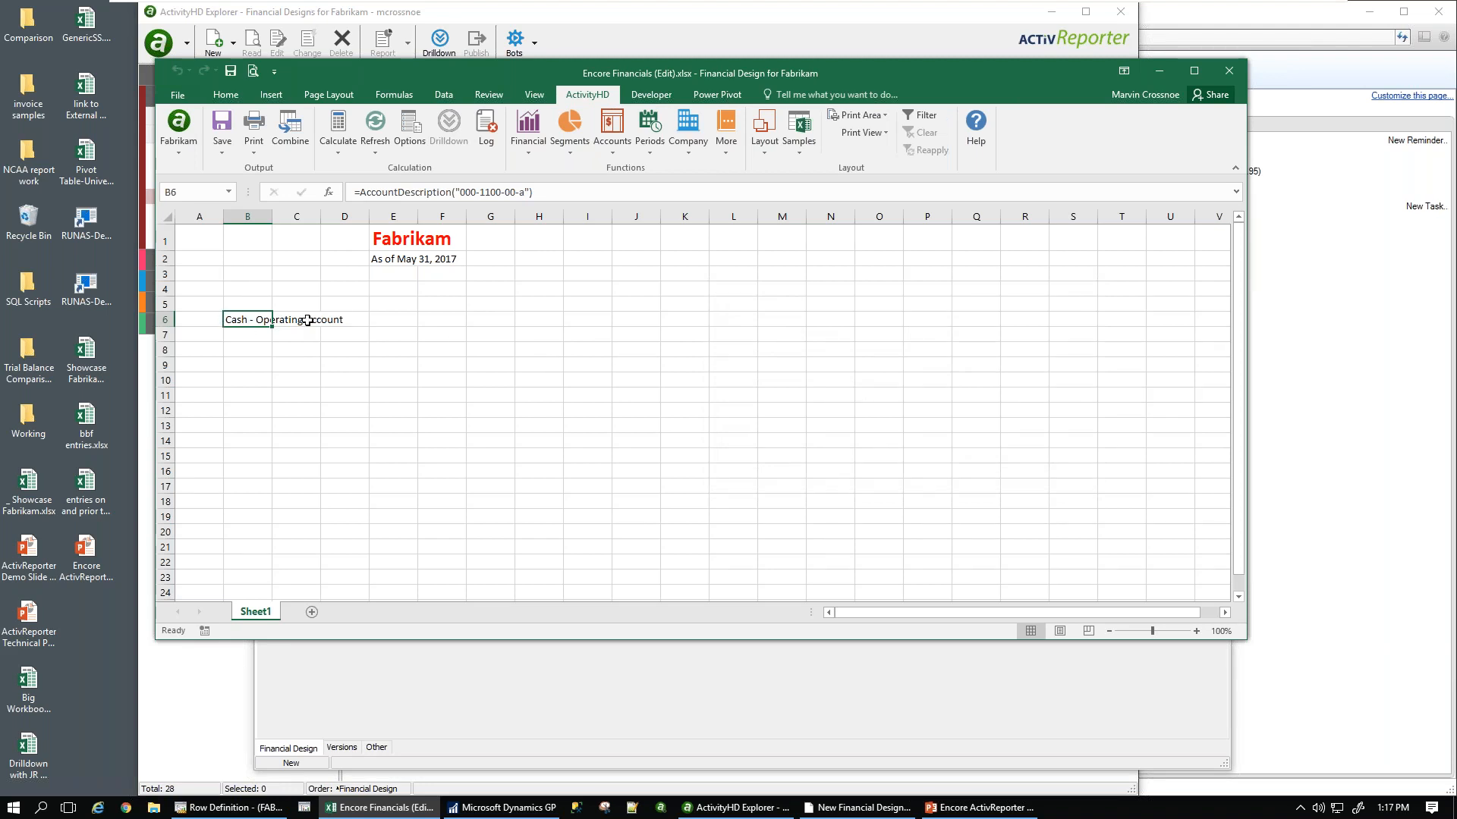
# - Insert the Balance function from the Activity Financials category into H6 with no arguments, and apply comma style to the cell
pyautogui.click(539, 326)
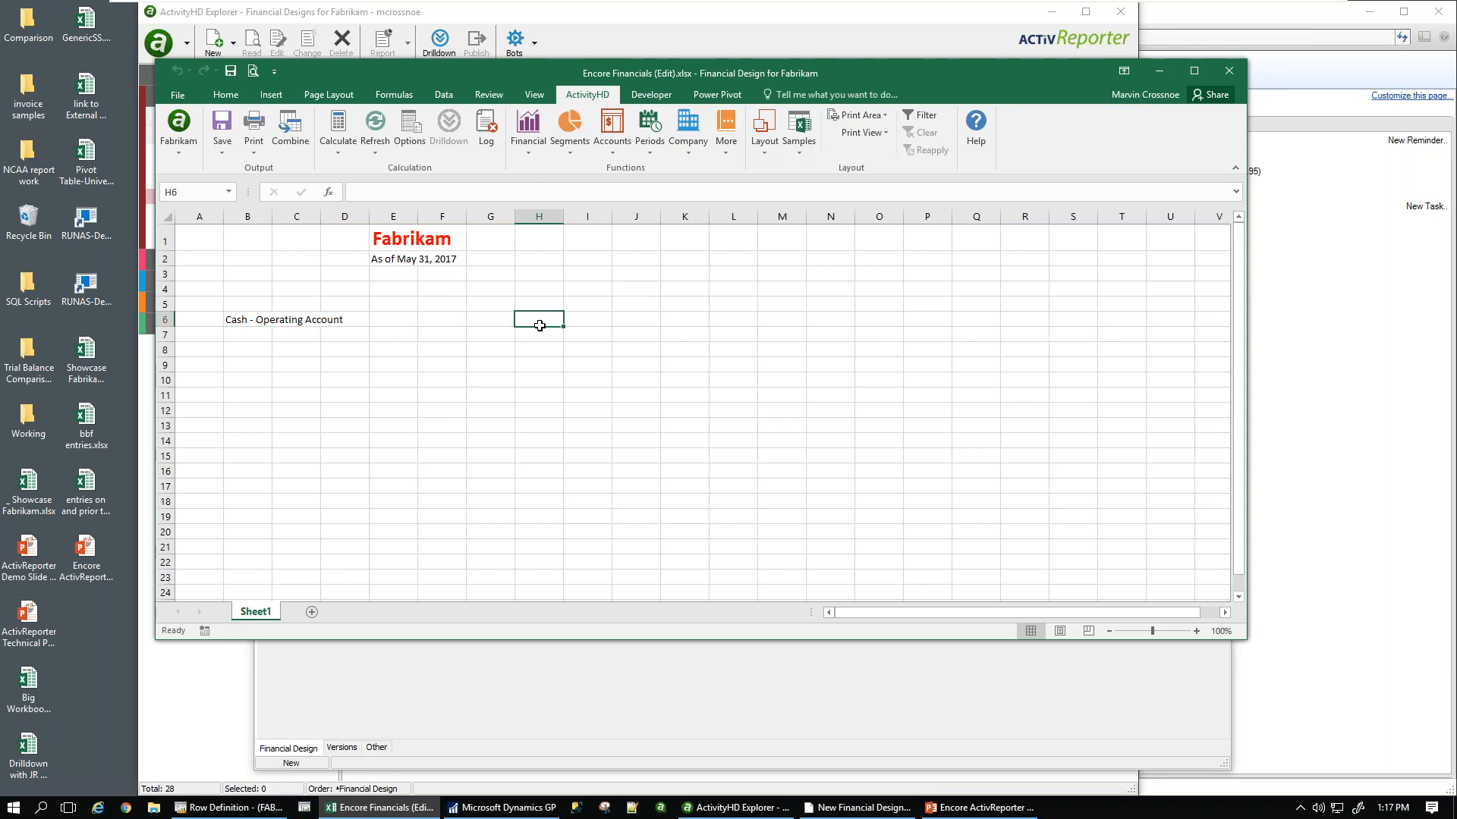
pyautogui.click(533, 147)
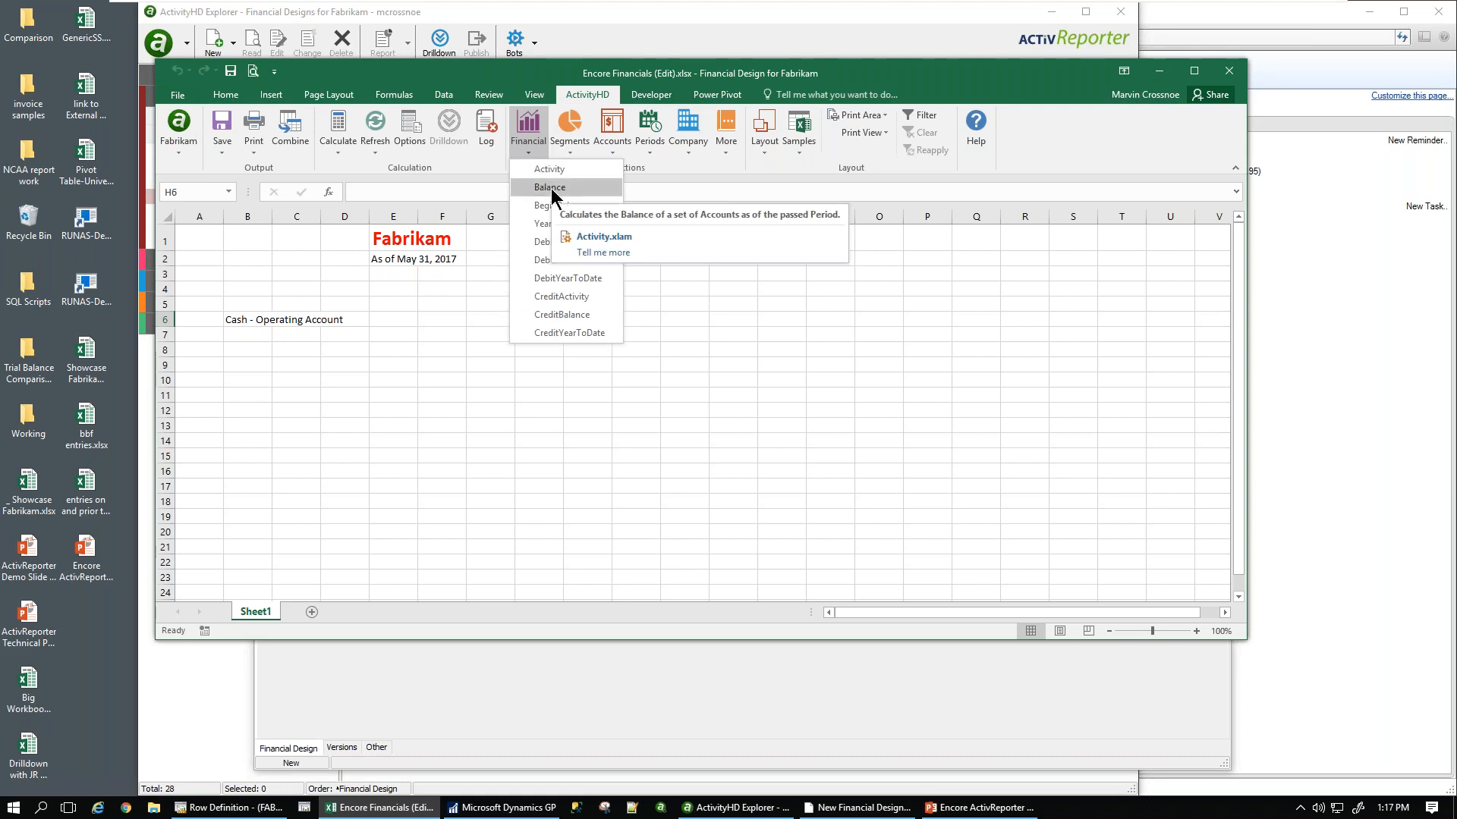
pyautogui.click(721, 296)
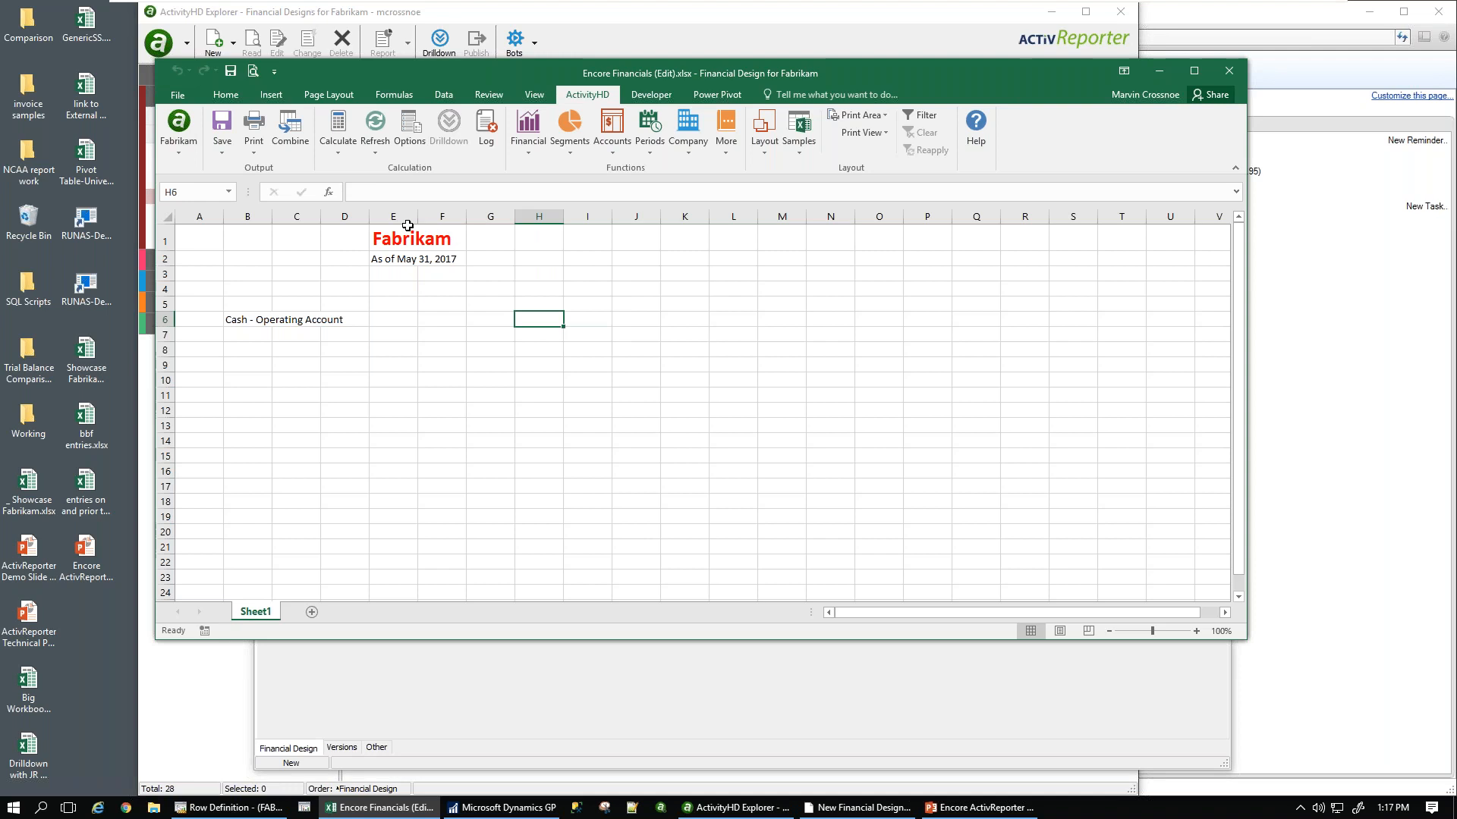
pyautogui.click(328, 193)
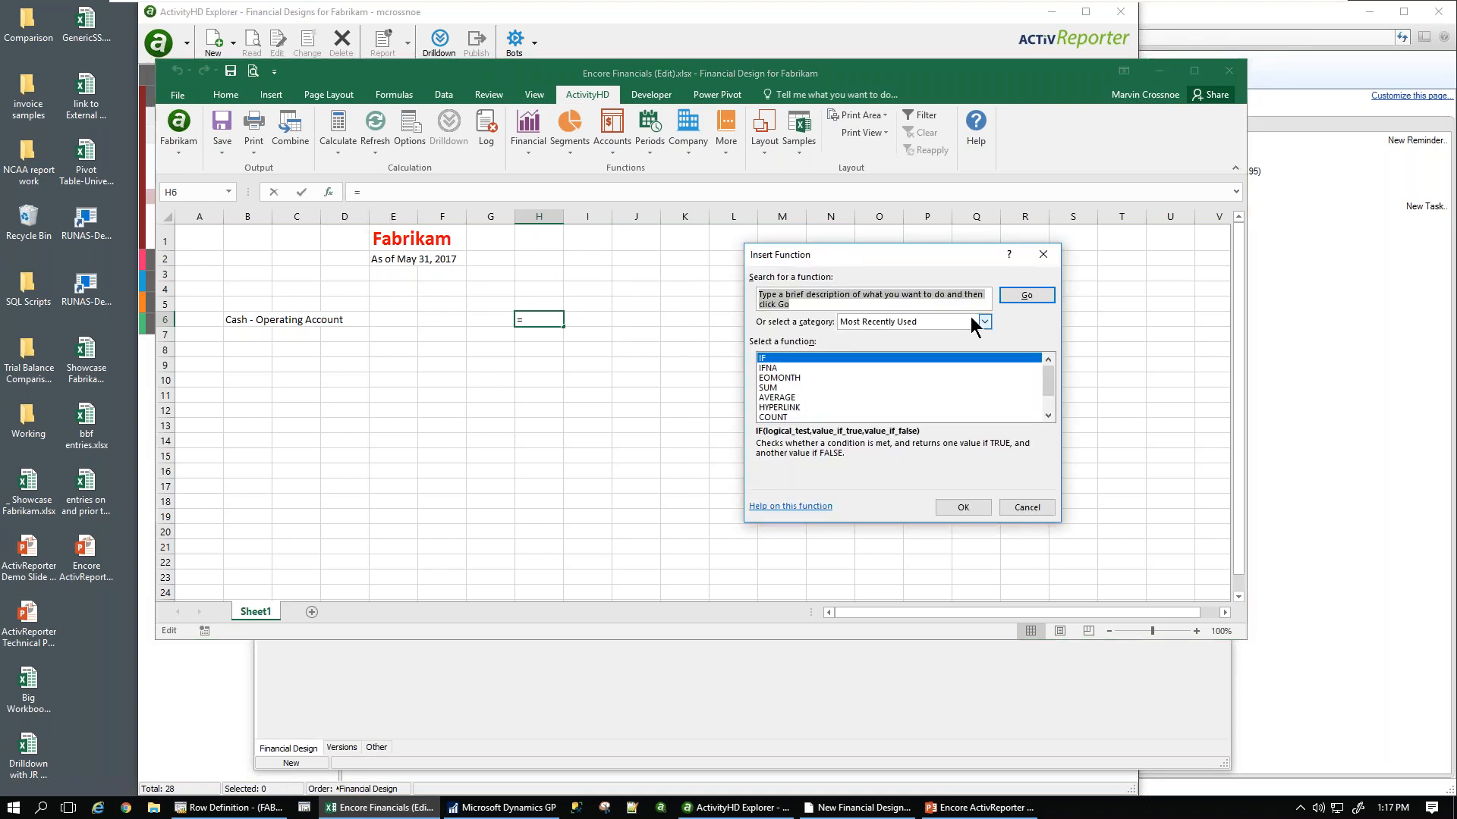
pyautogui.click(984, 321)
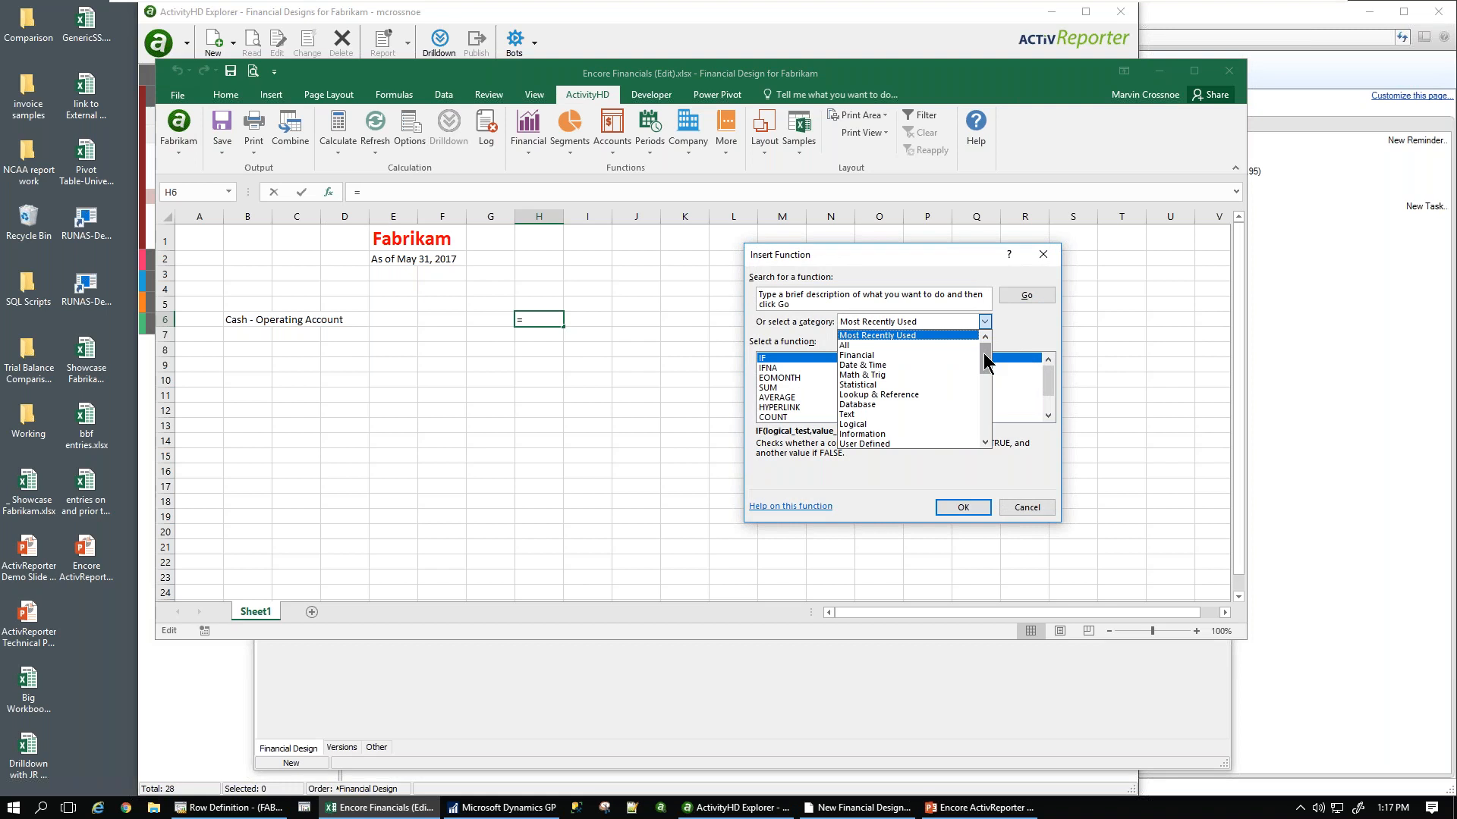
pyautogui.scroll(-3, 986, 363)
pyautogui.click(920, 404)
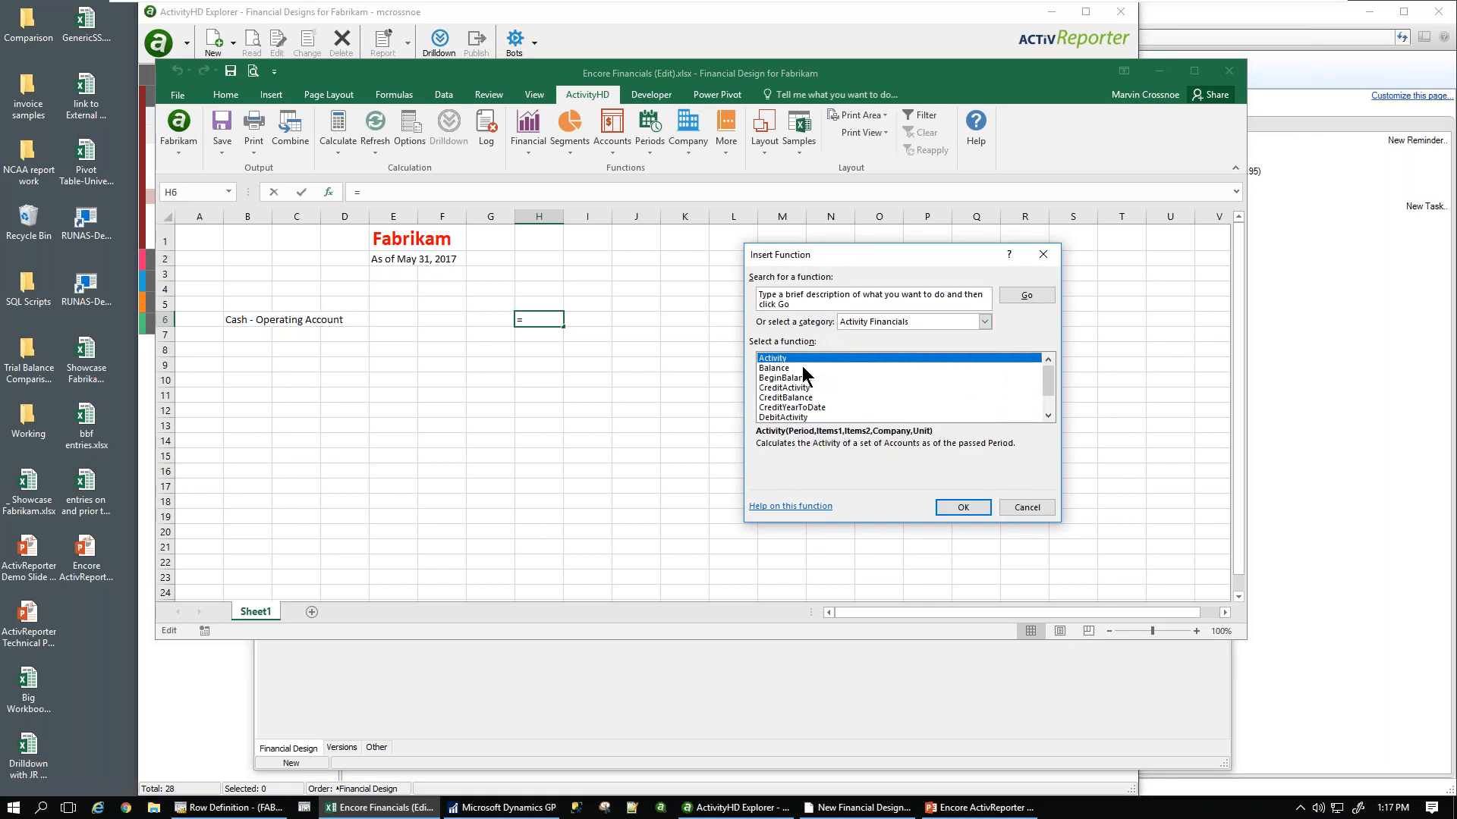
pyautogui.click(768, 368)
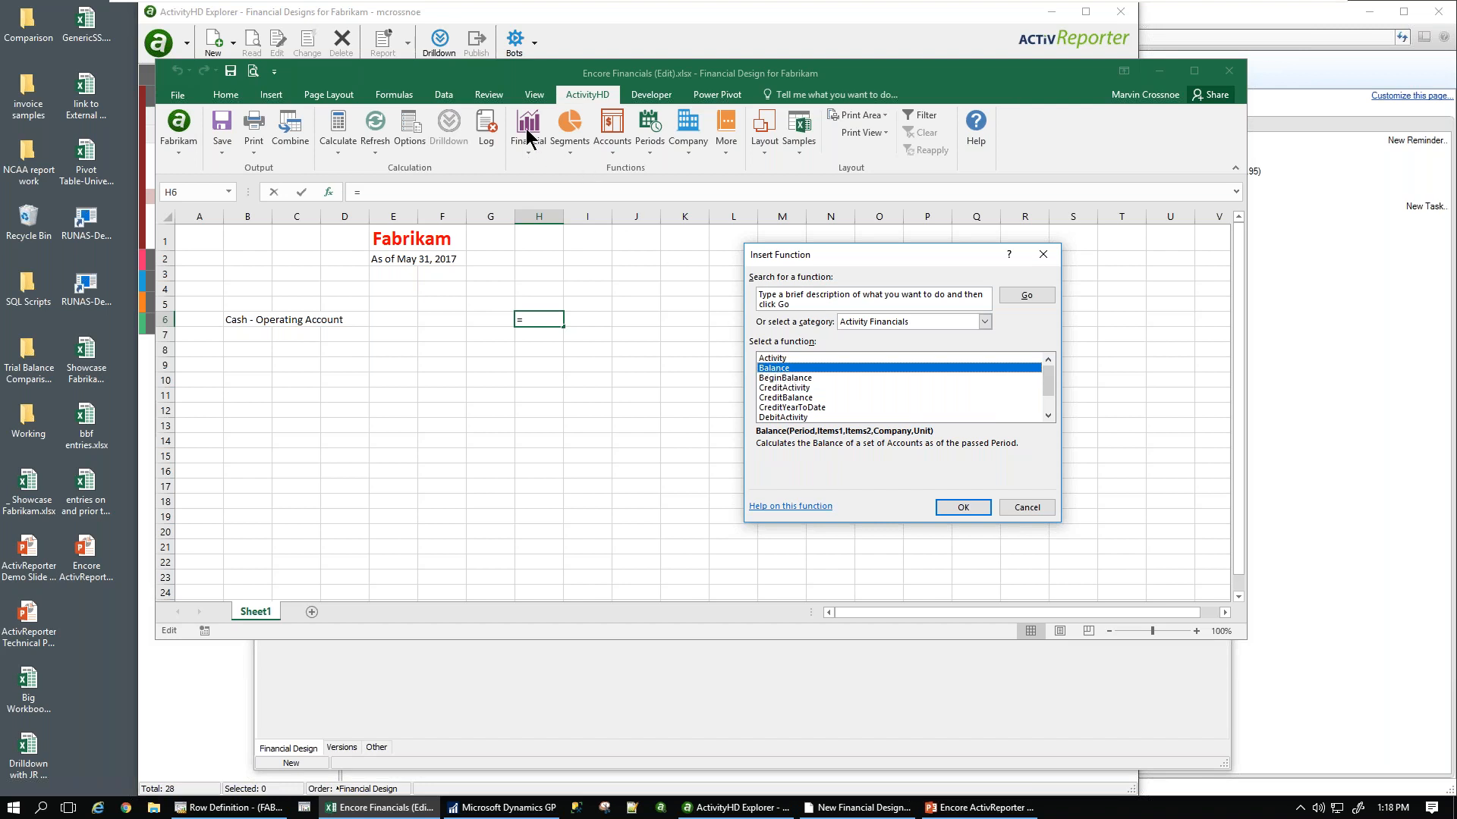
pyautogui.doubleClick(789, 367)
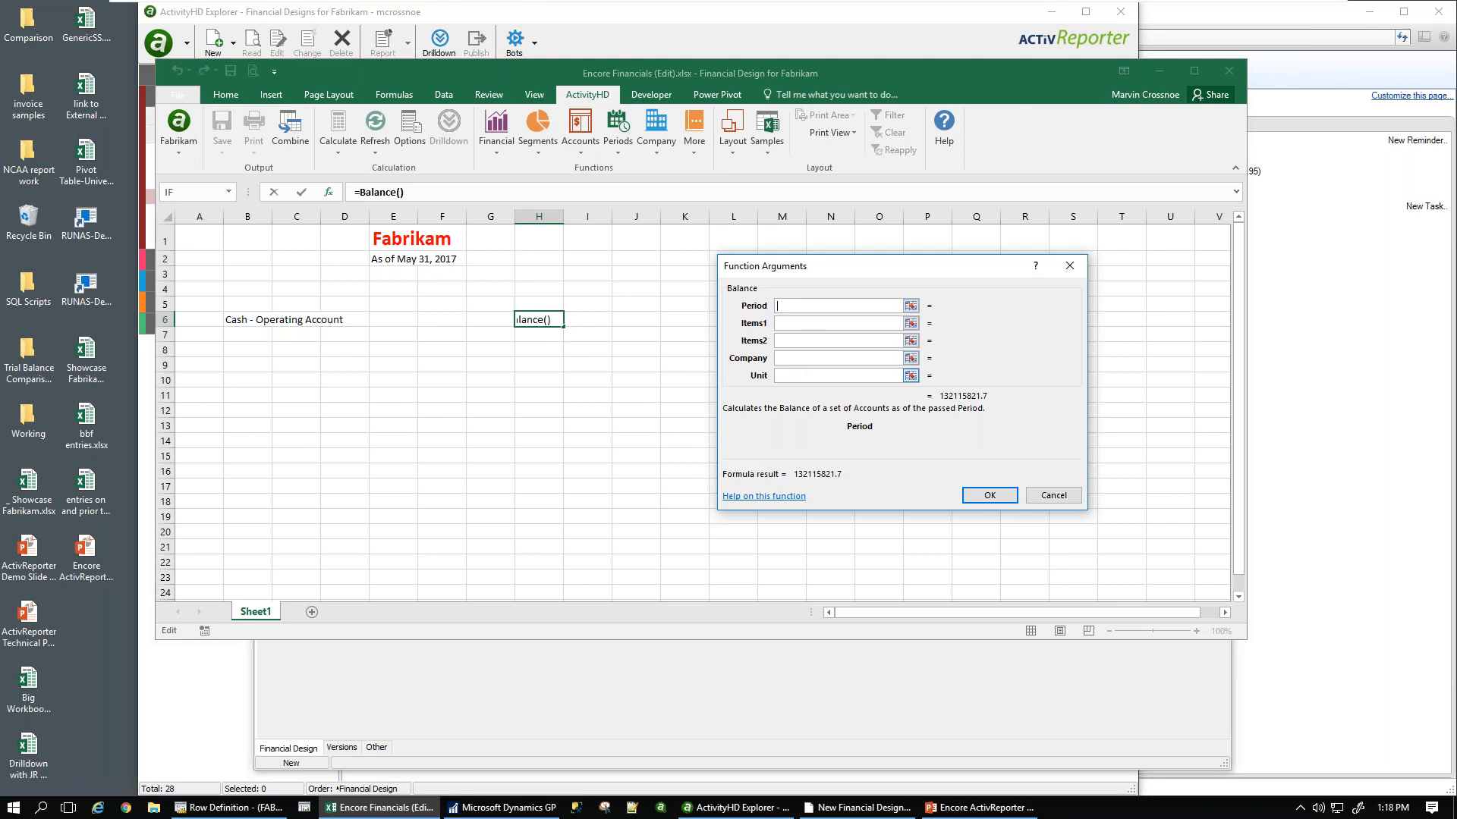
pyautogui.click(991, 494)
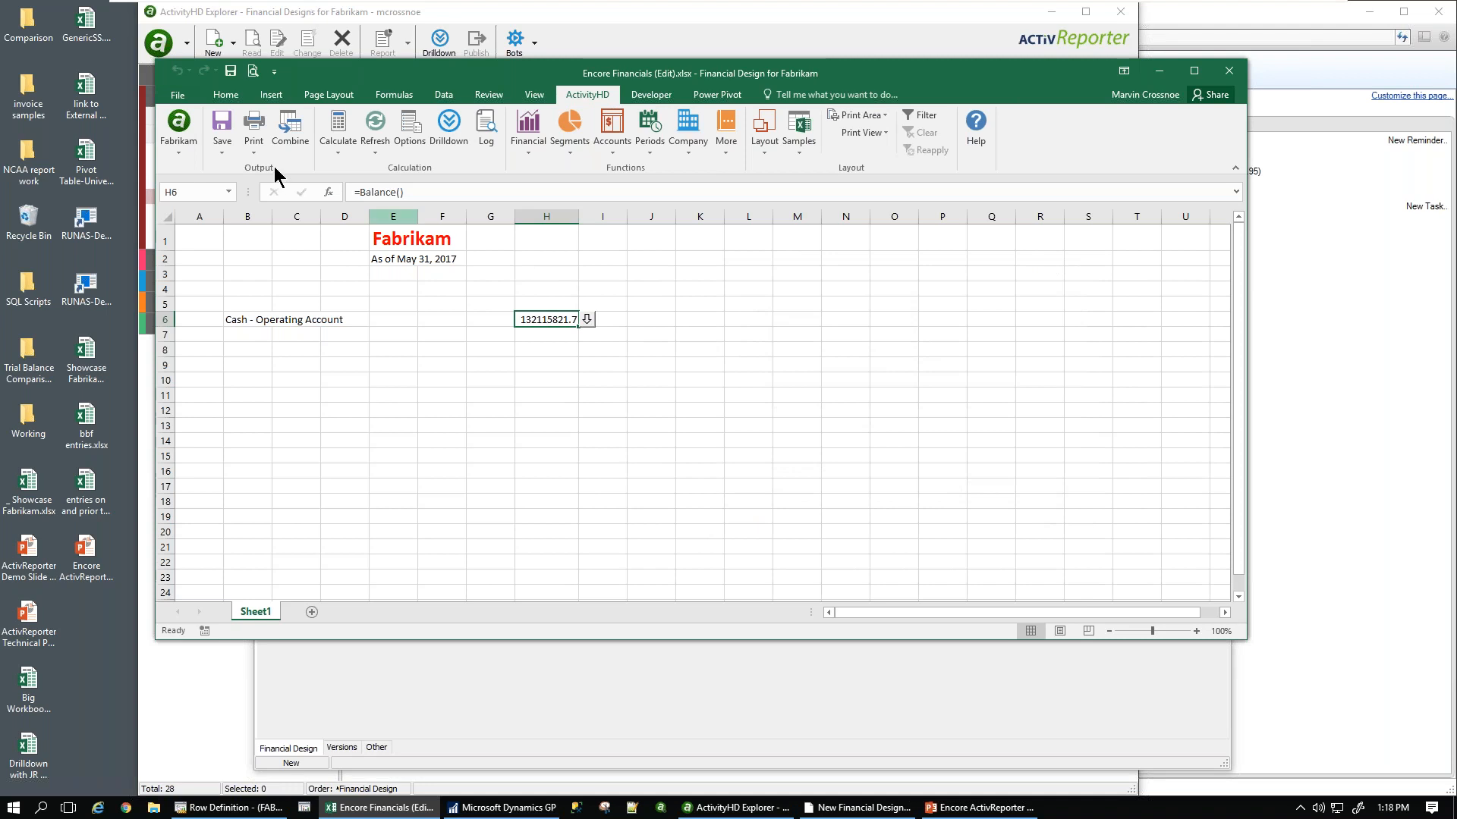
pyautogui.click(243, 97)
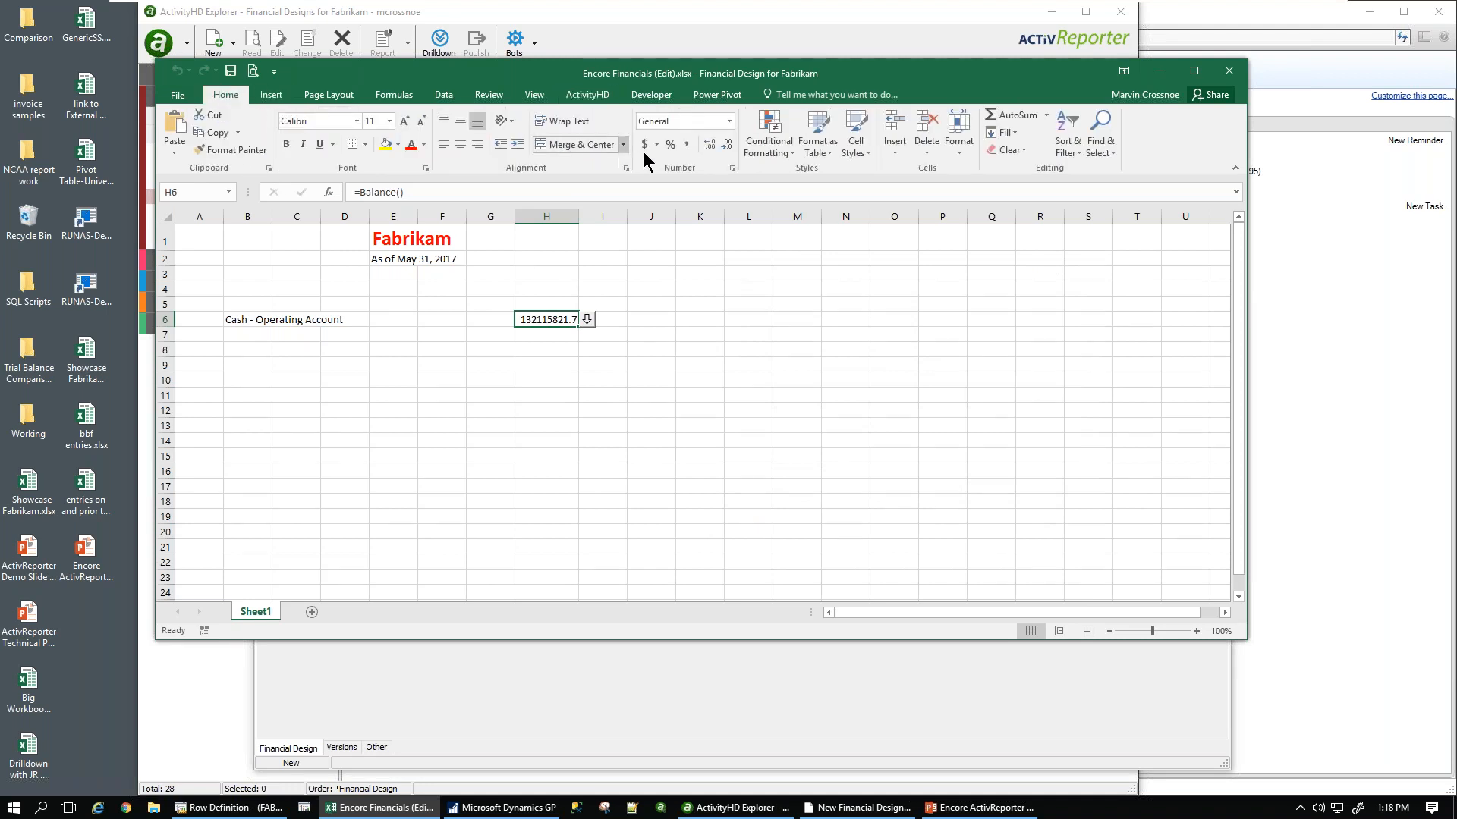
pyautogui.click(686, 144)
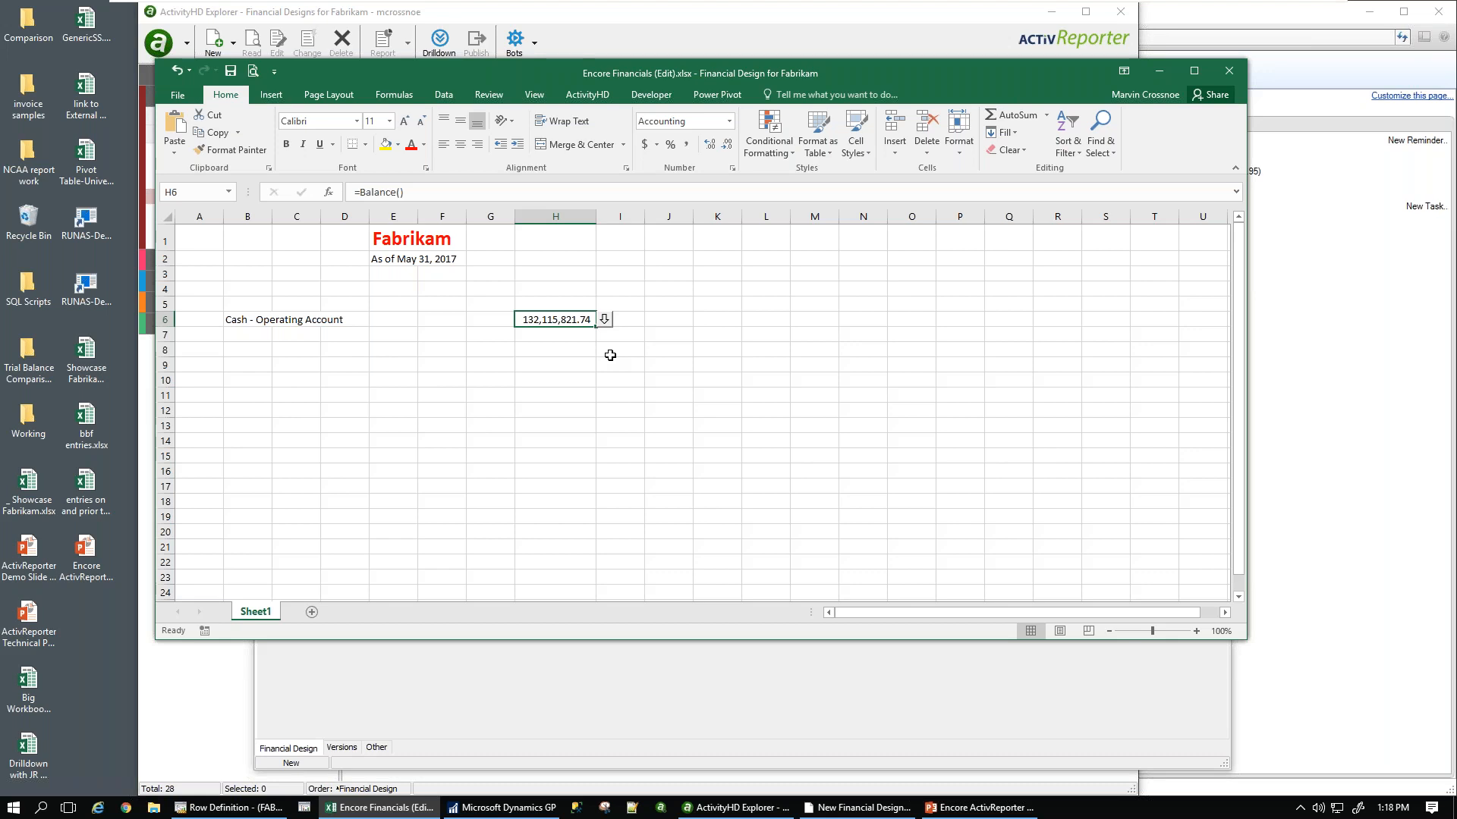
# - Drill down into the balance in H6, browse its journal detail entries, and close the drilldown
pyautogui.click(392, 260)
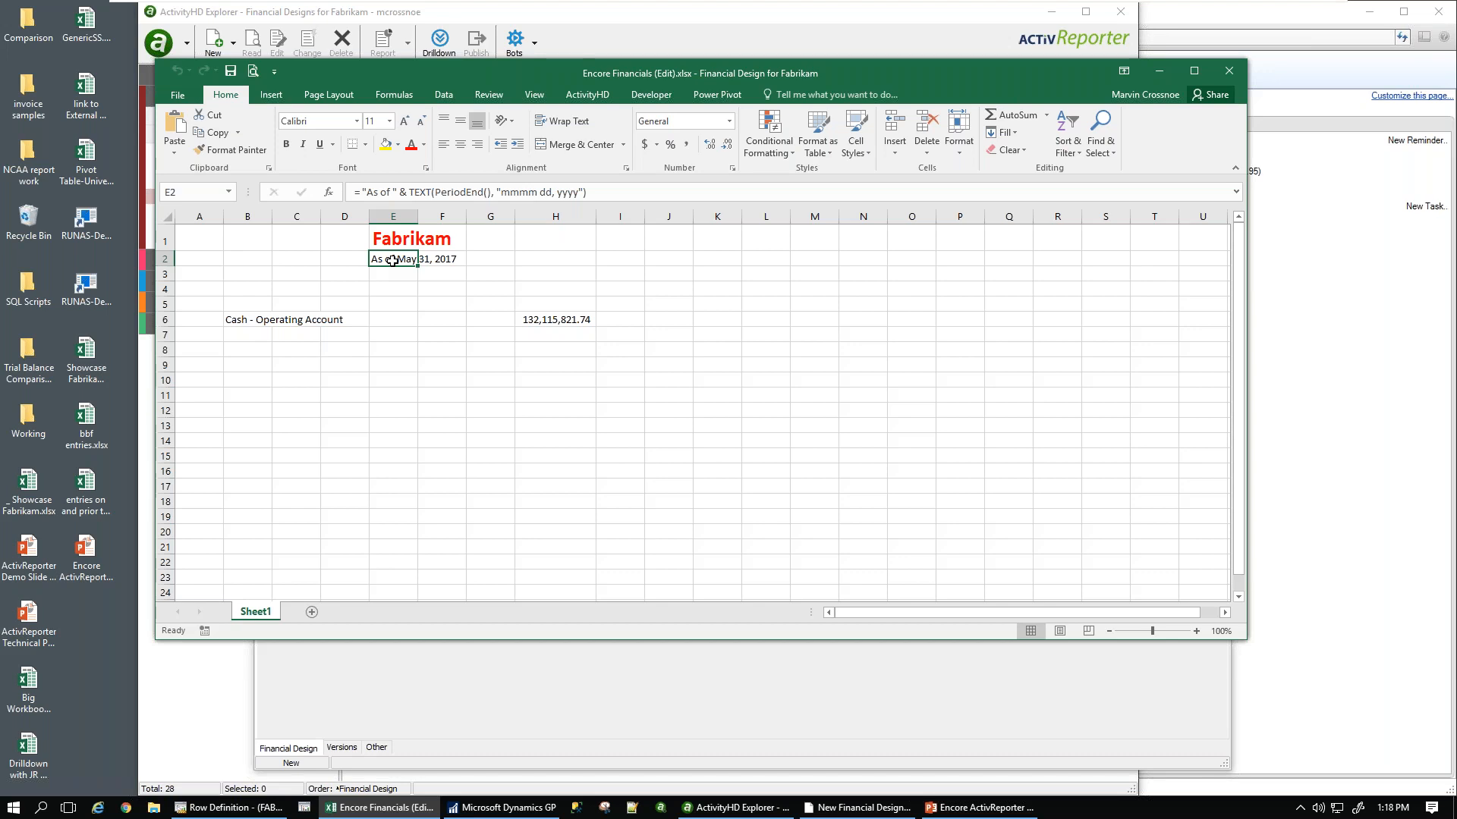
pyautogui.click(549, 319)
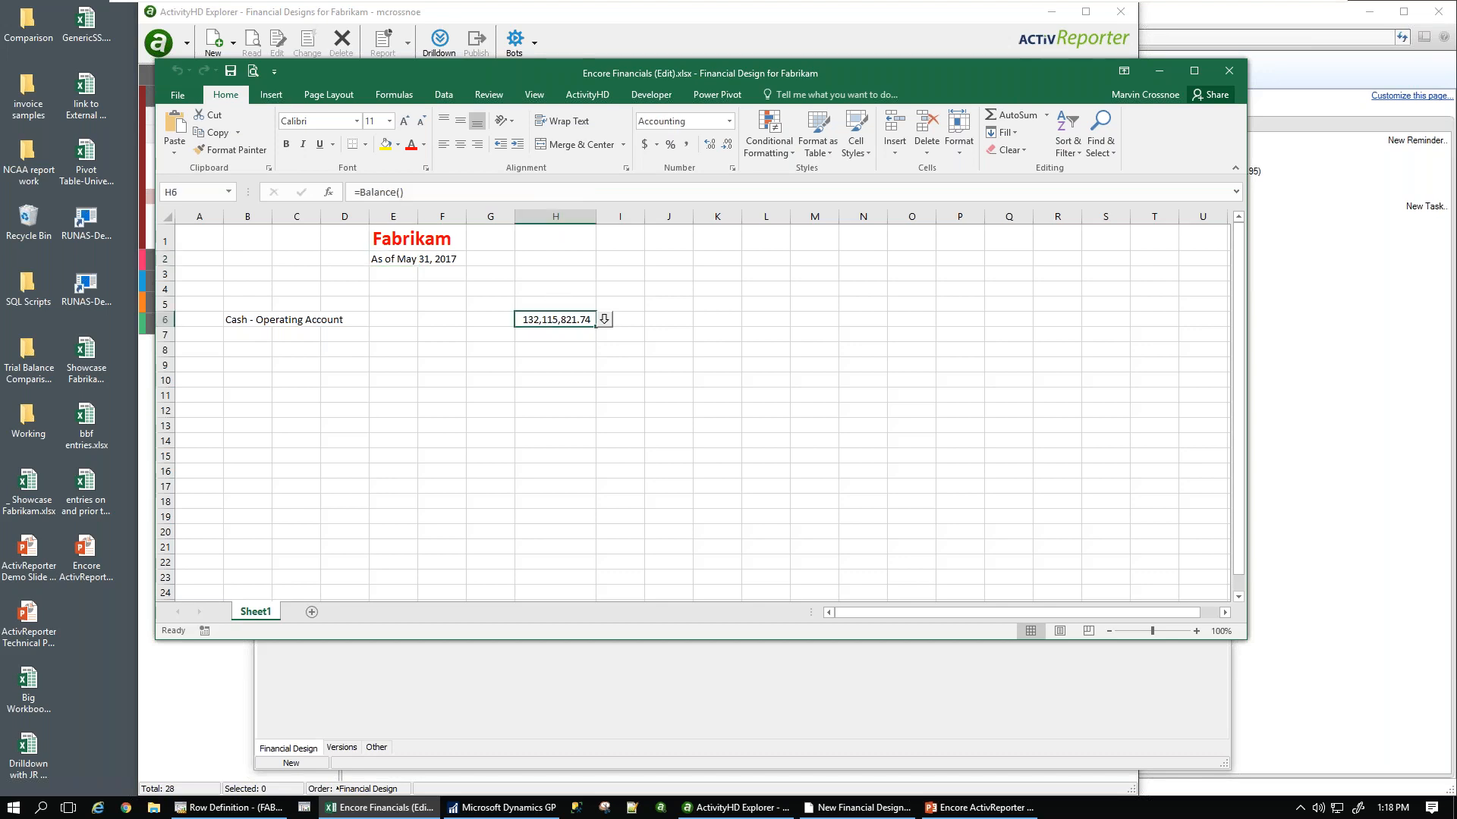
pyautogui.click(604, 320)
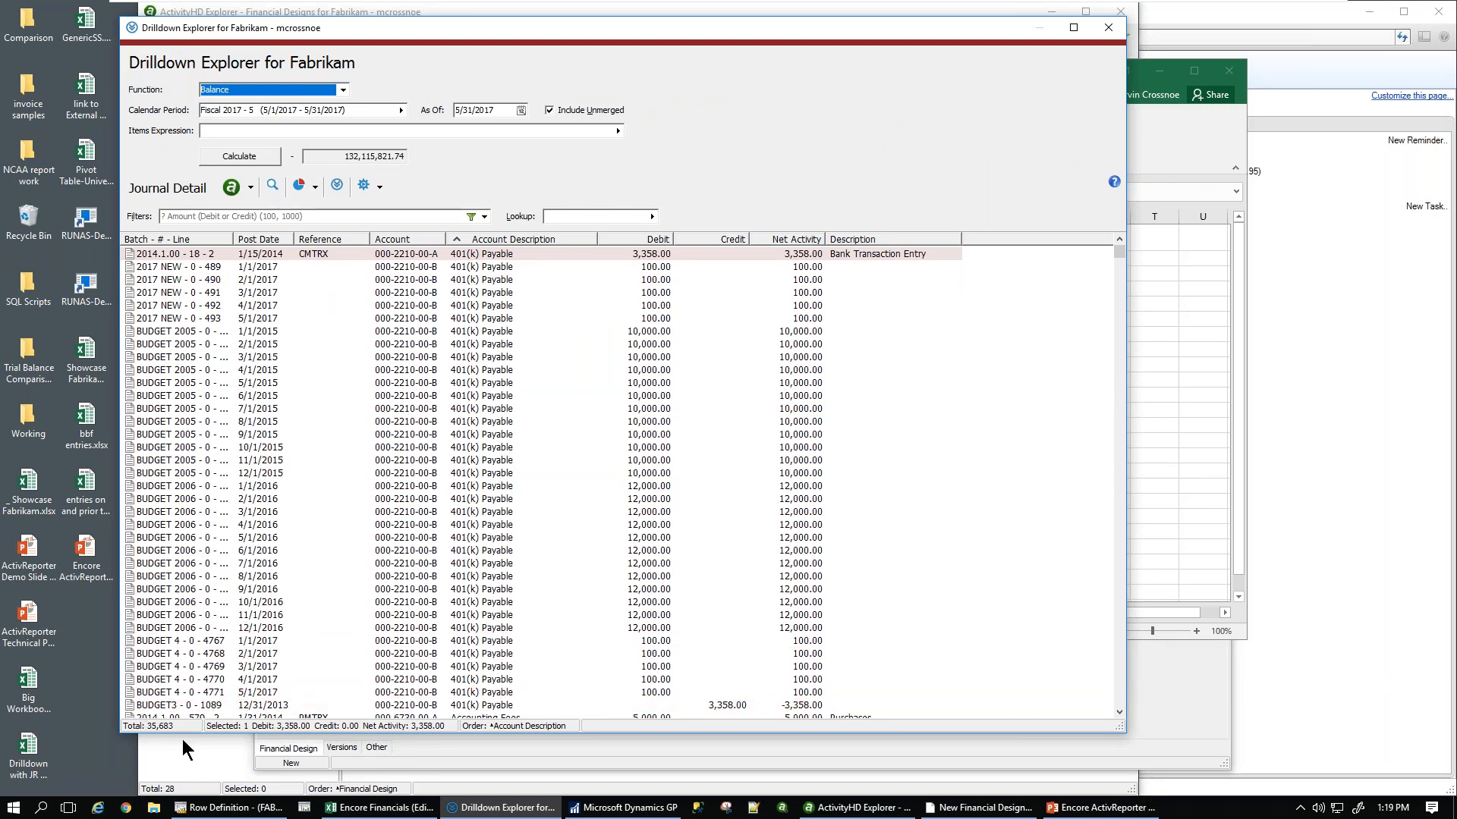
pyautogui.moveTo(1124, 252); pyautogui.dragTo(1122, 286)
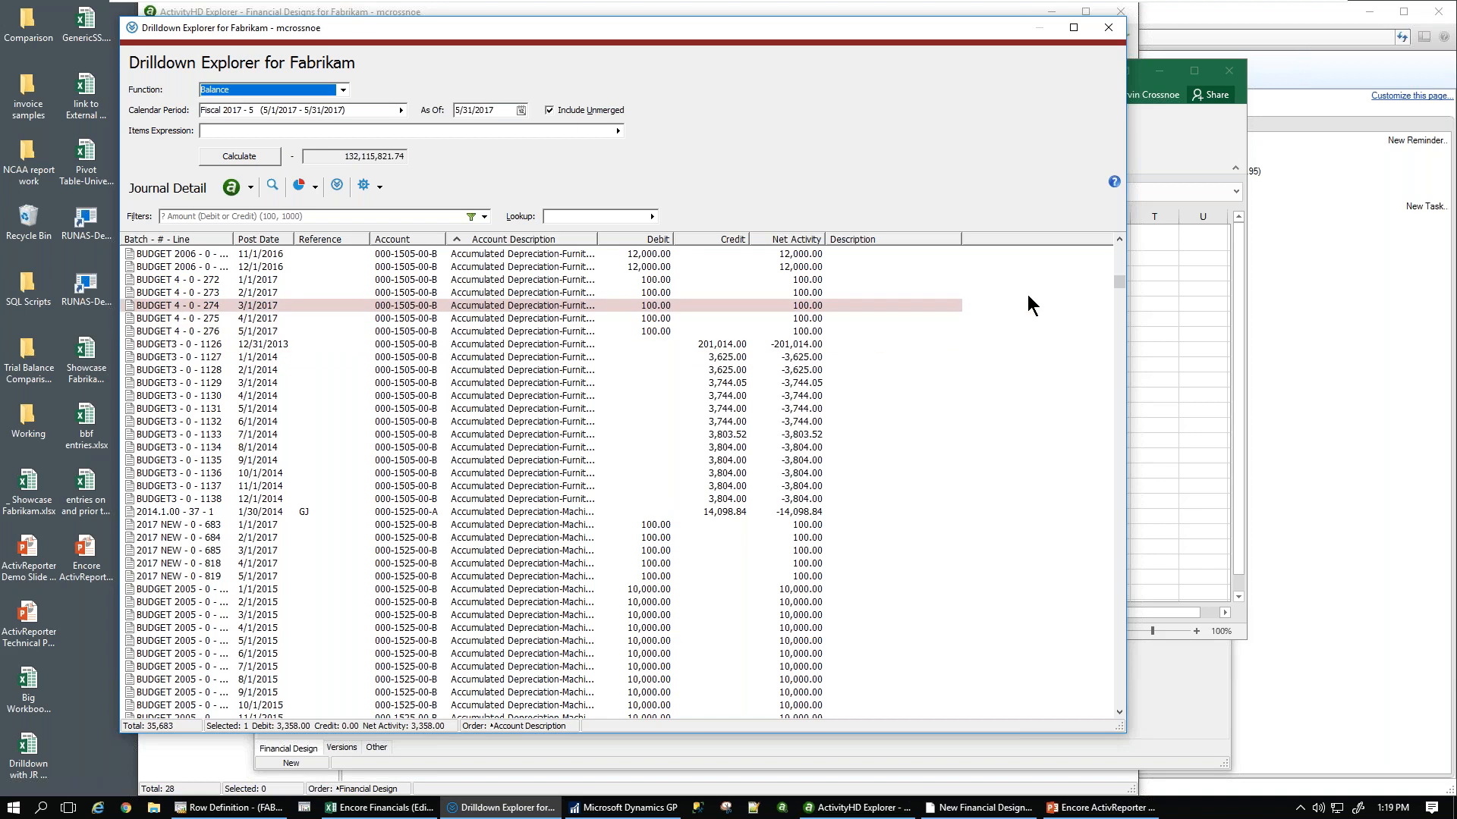
pyautogui.moveTo(1119, 282); pyautogui.dragTo(1095, 451)
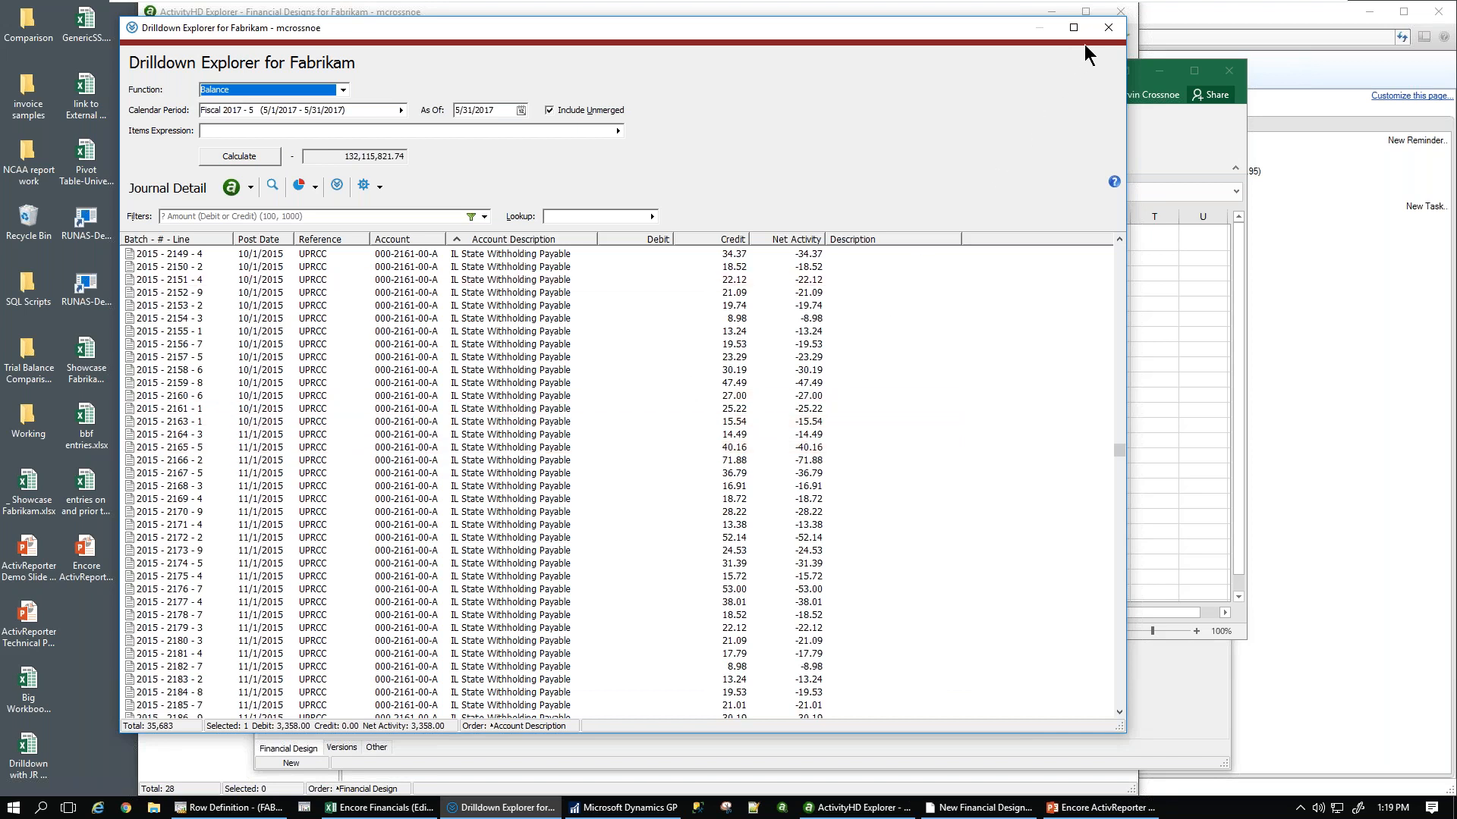
pyautogui.click(1108, 28)
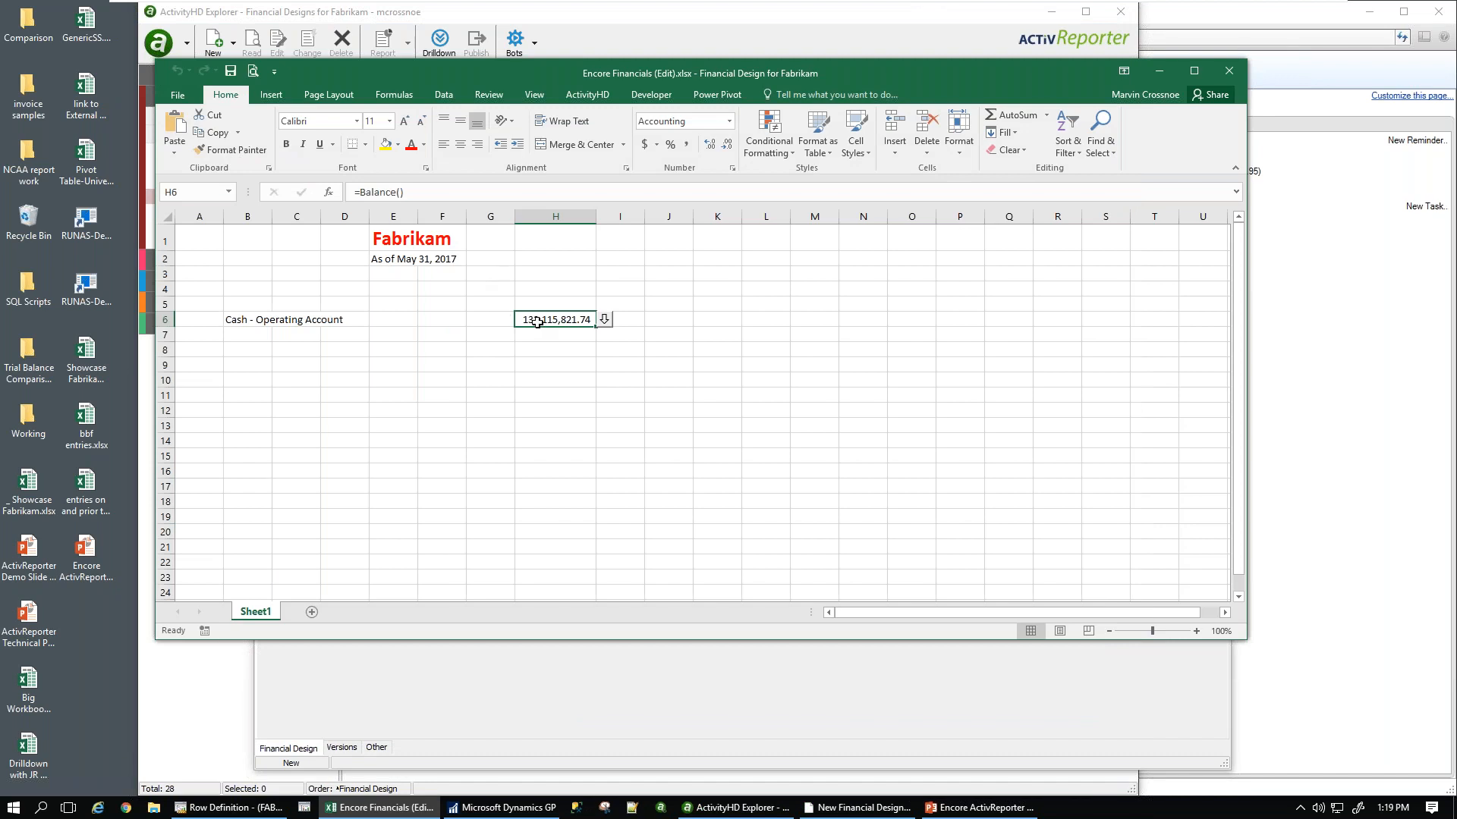
# - Set the Items1 argument of the Balance function in H6 to Ledger=a
pyautogui.click(328, 193)
pyautogui.click(785, 323)
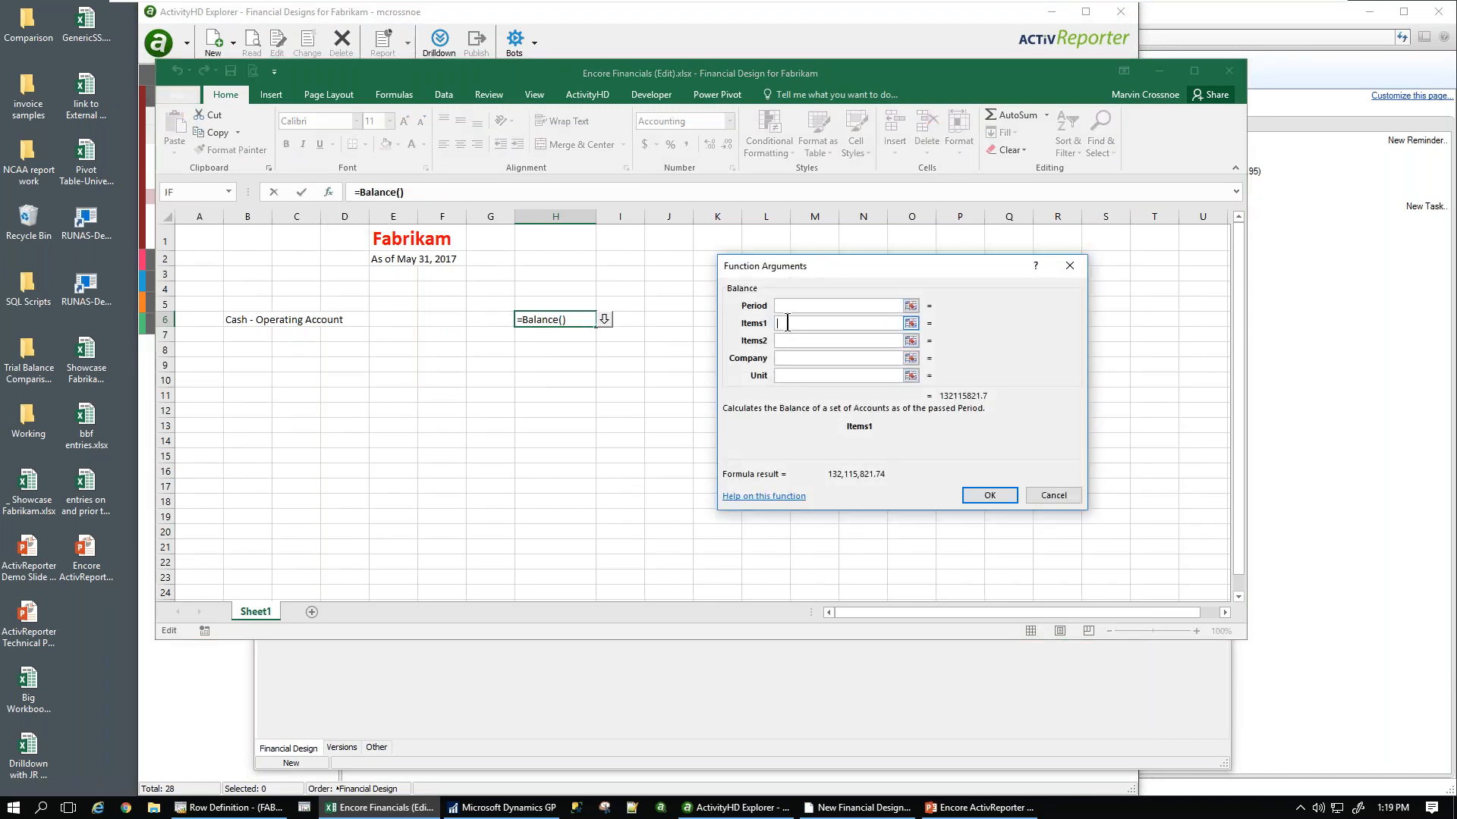
pyautogui.write('Led')
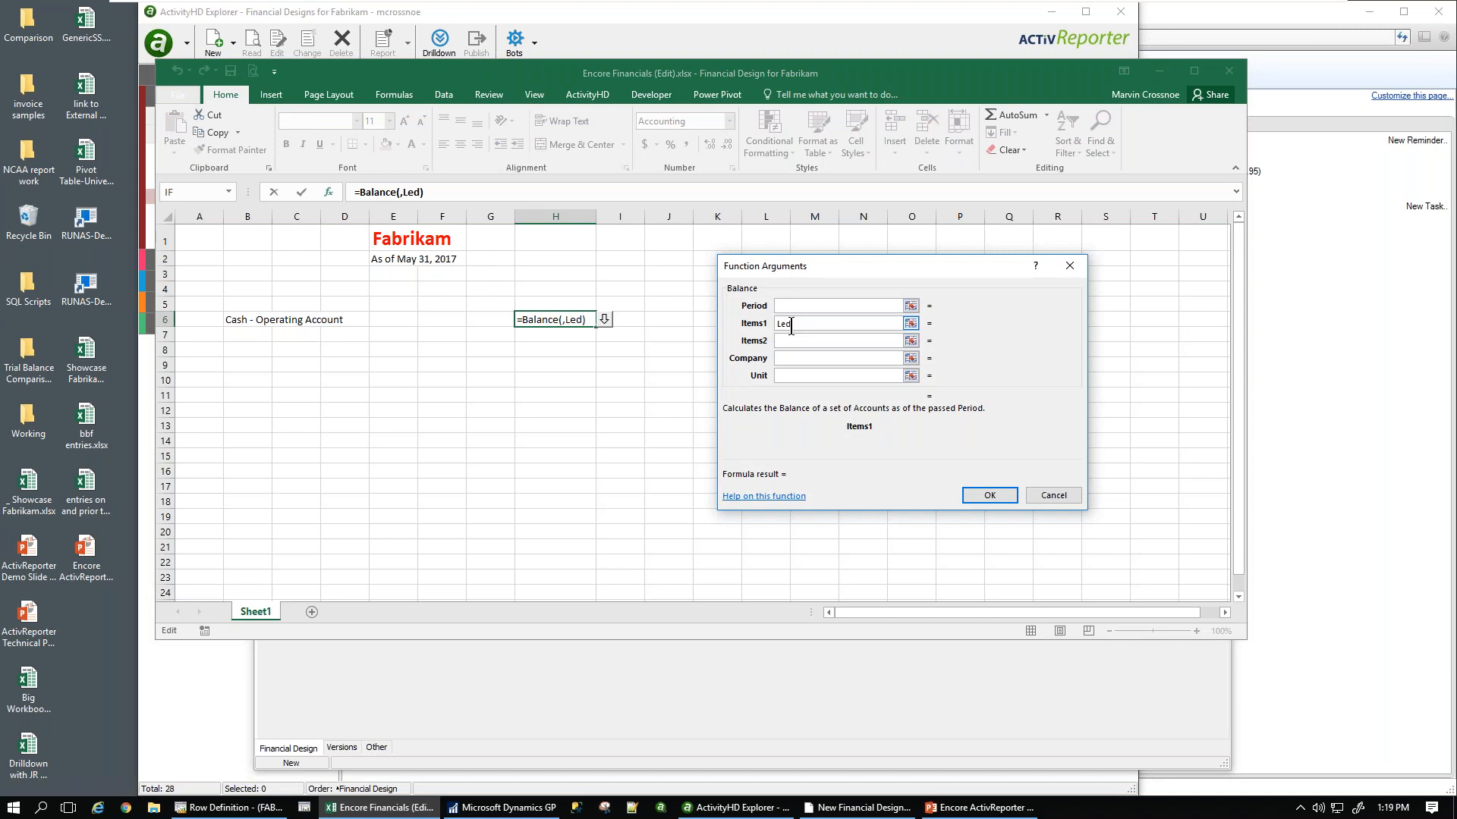
pyautogui.write('ger=a')
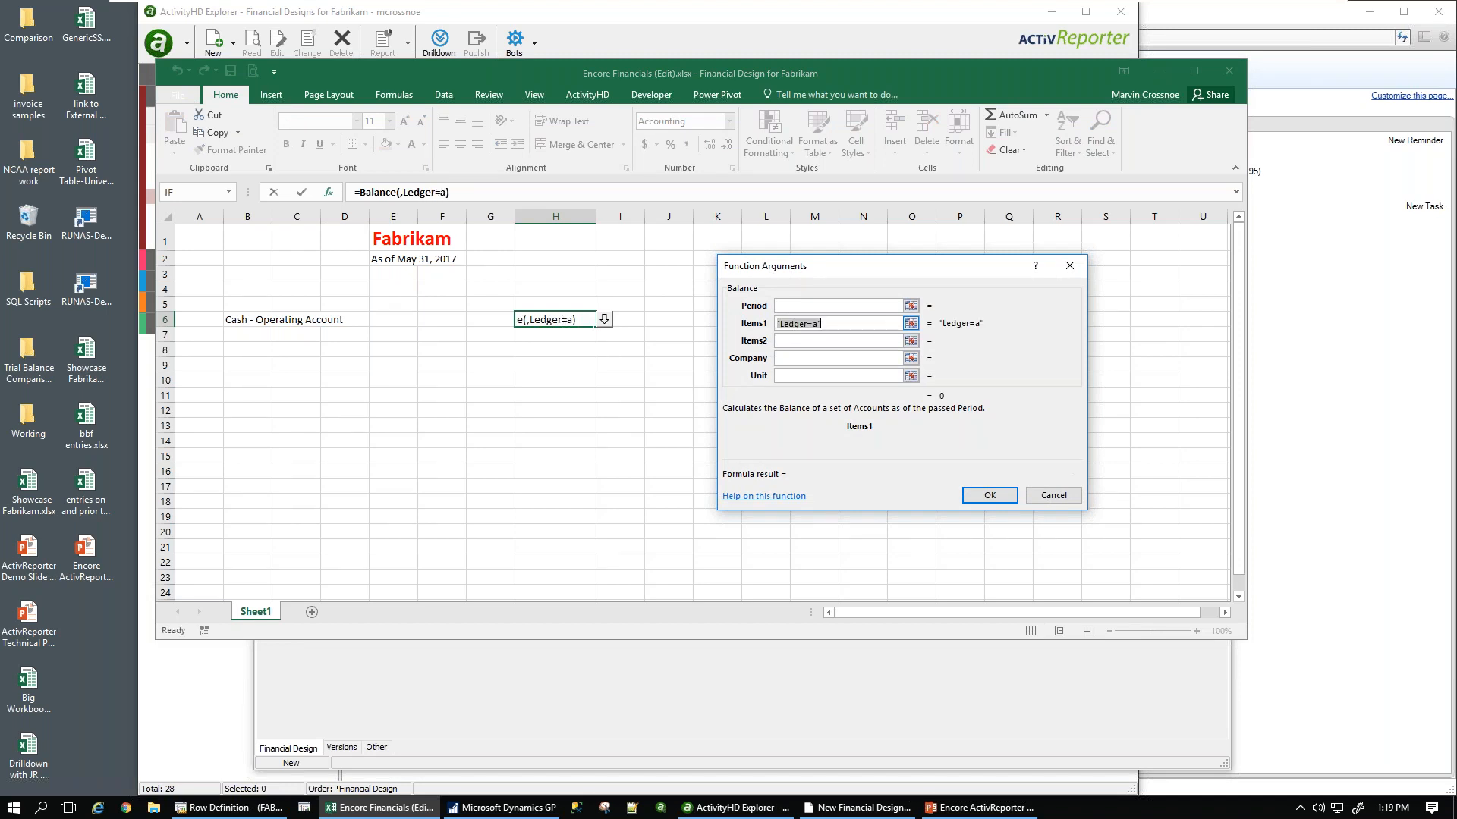
pyautogui.press('Return')
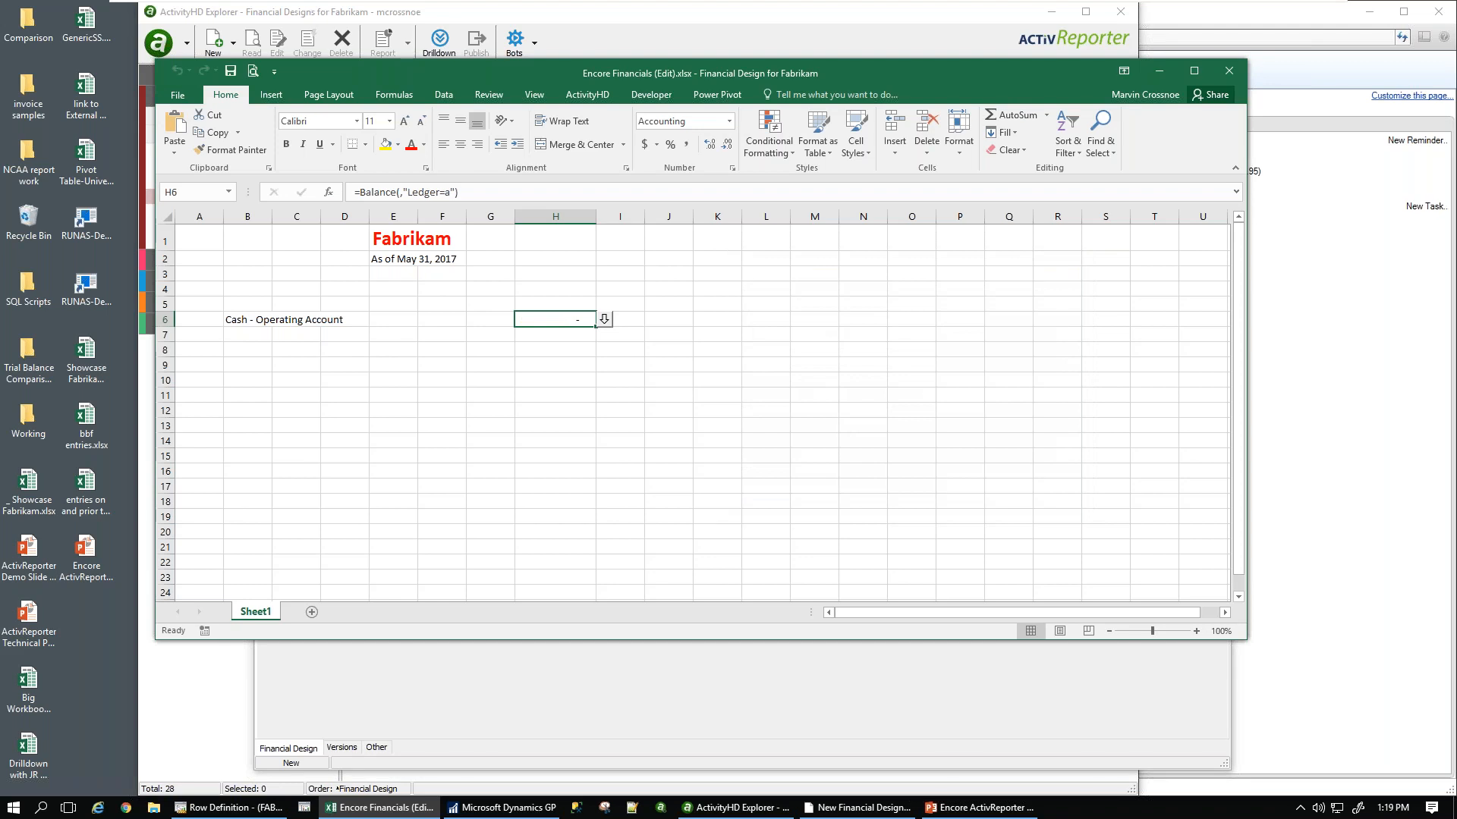
# - Drill down into the balance in H6, sort the journal detail by account, and close the drilldown
pyautogui.click(604, 319)
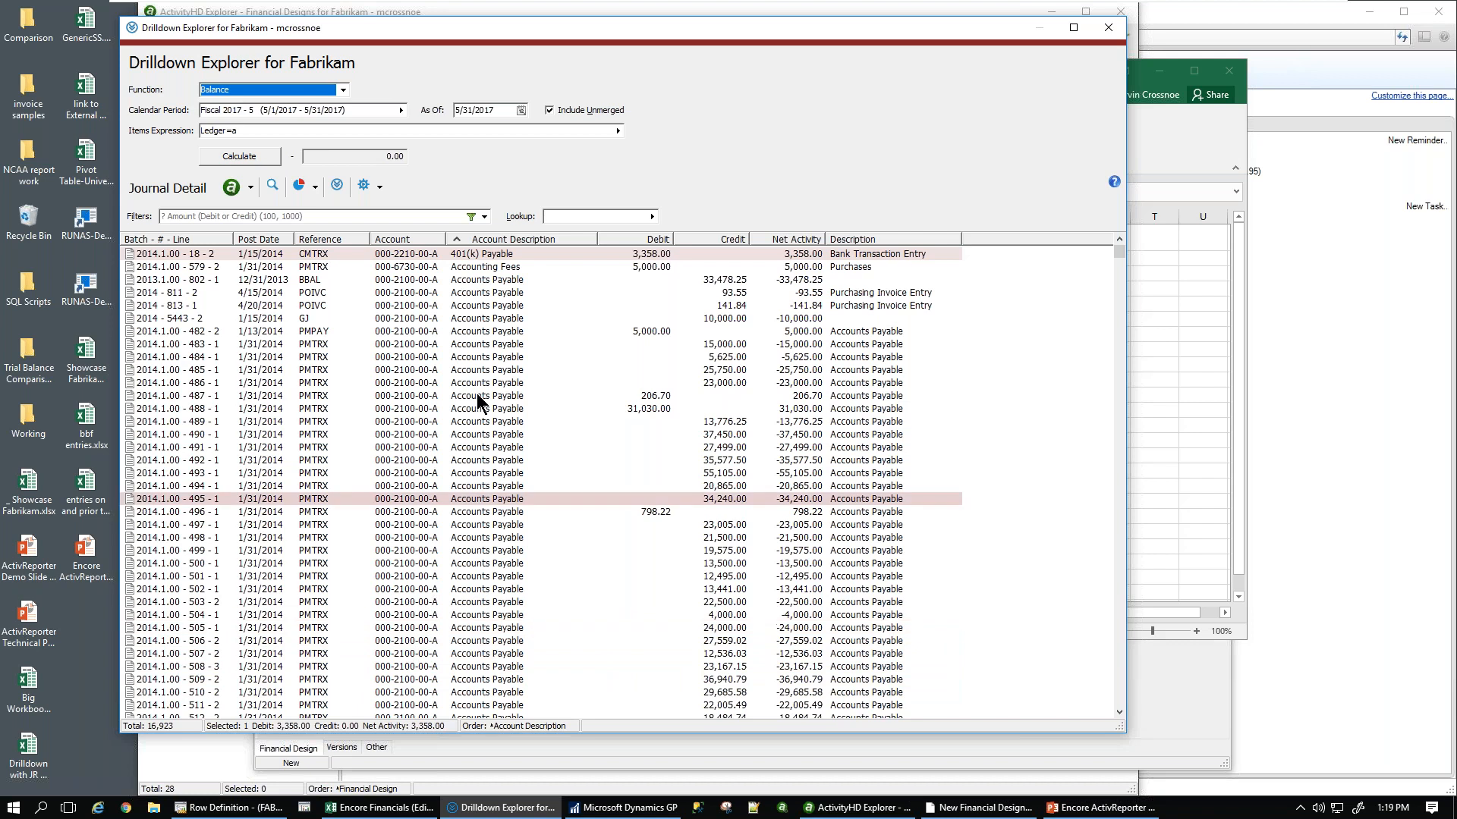
pyautogui.click(399, 239)
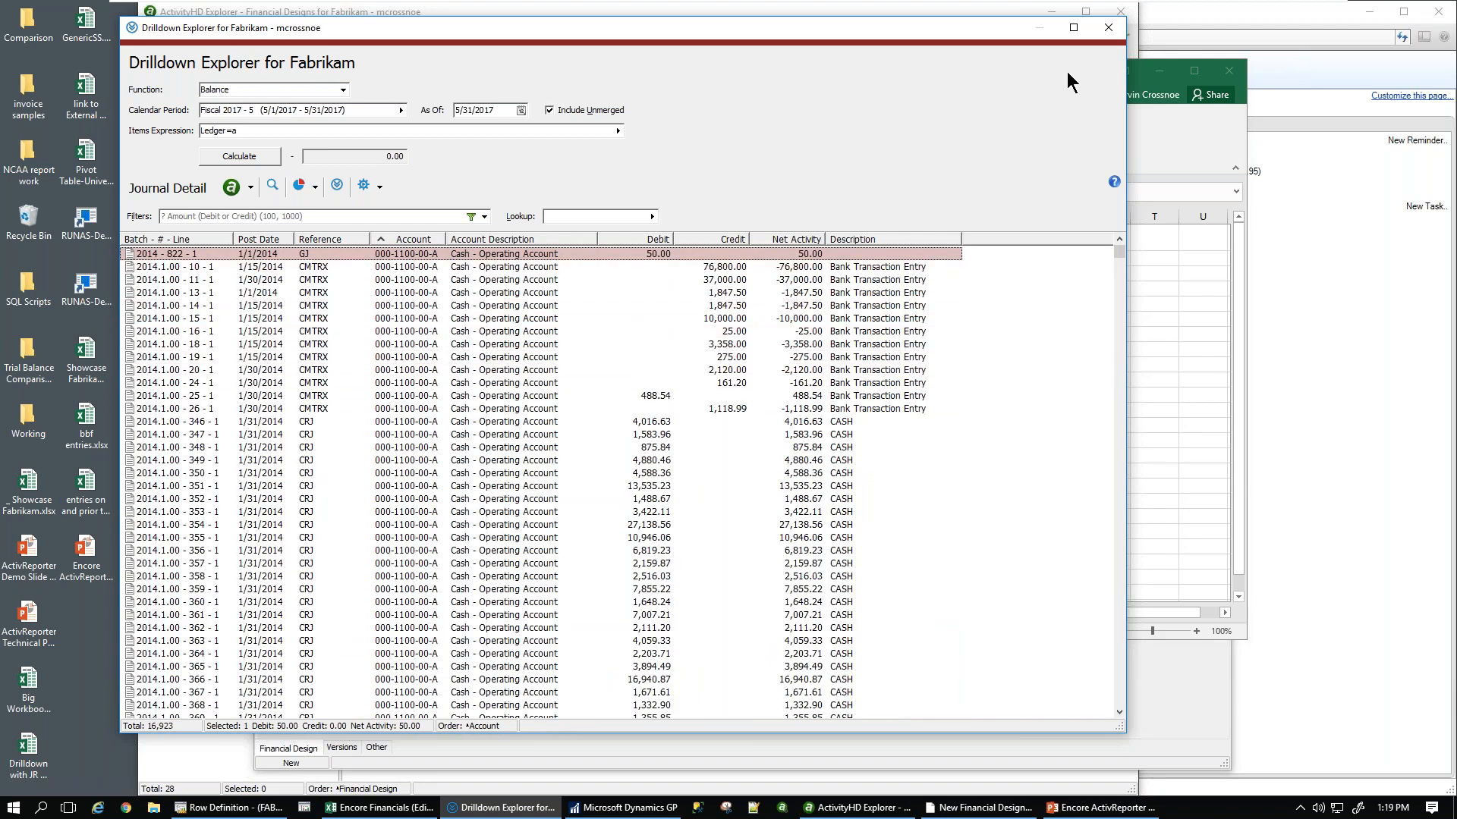
pyautogui.click(1109, 30)
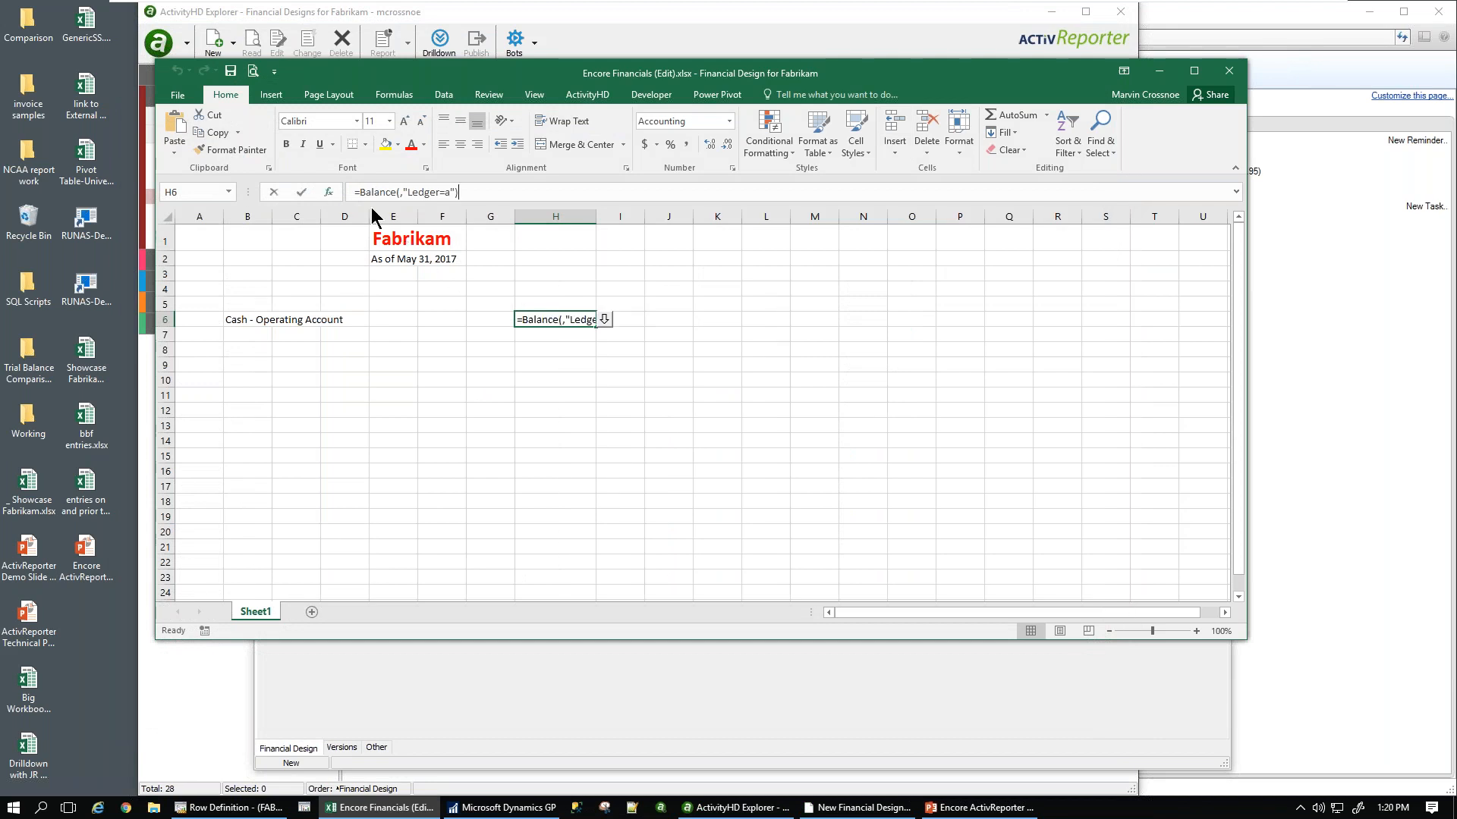
# - Set the Items2 argument of the Balance function in H6 to Gl.Account=000-1100-00-a
pyautogui.click(328, 196)
pyautogui.click(805, 342)
pyautogui.write('Gl.Account=000-1100')
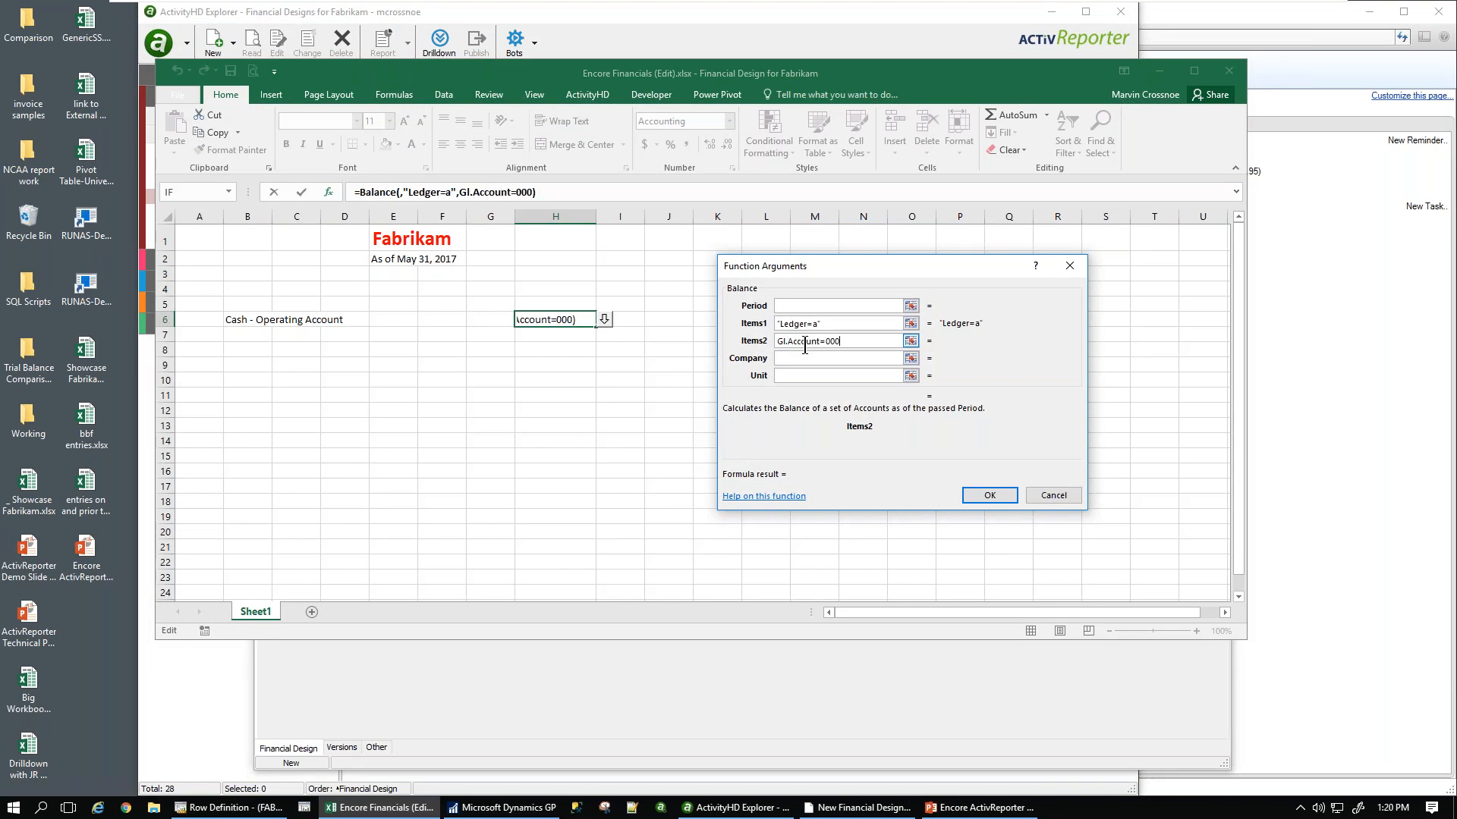
pyautogui.write('-00-a')
pyautogui.press('Return')
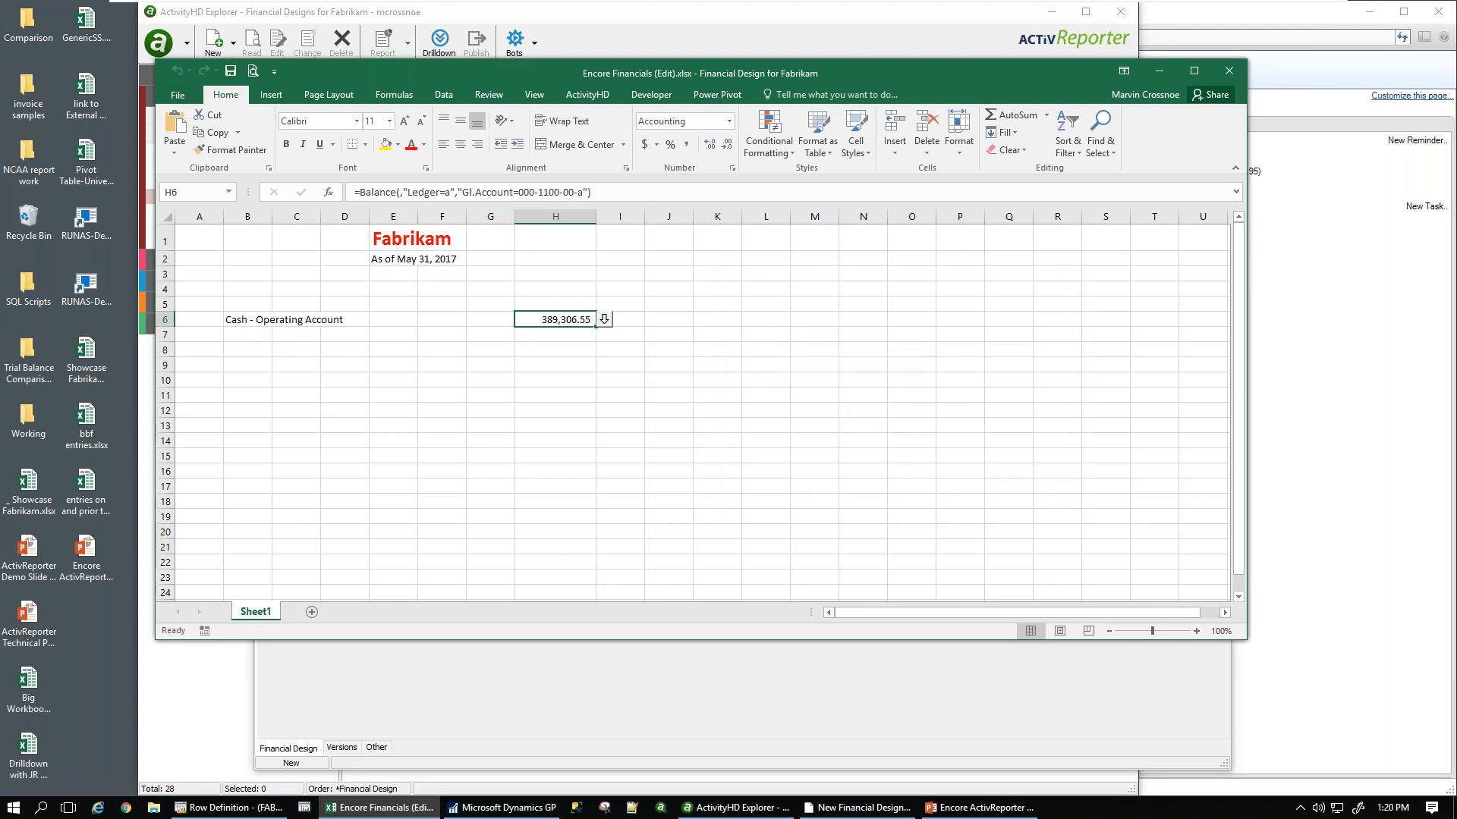
# - Drill down into the account-filtered balance in H6, reverse the account sort order, examine the entries, and close the drilldown
pyautogui.click(604, 319)
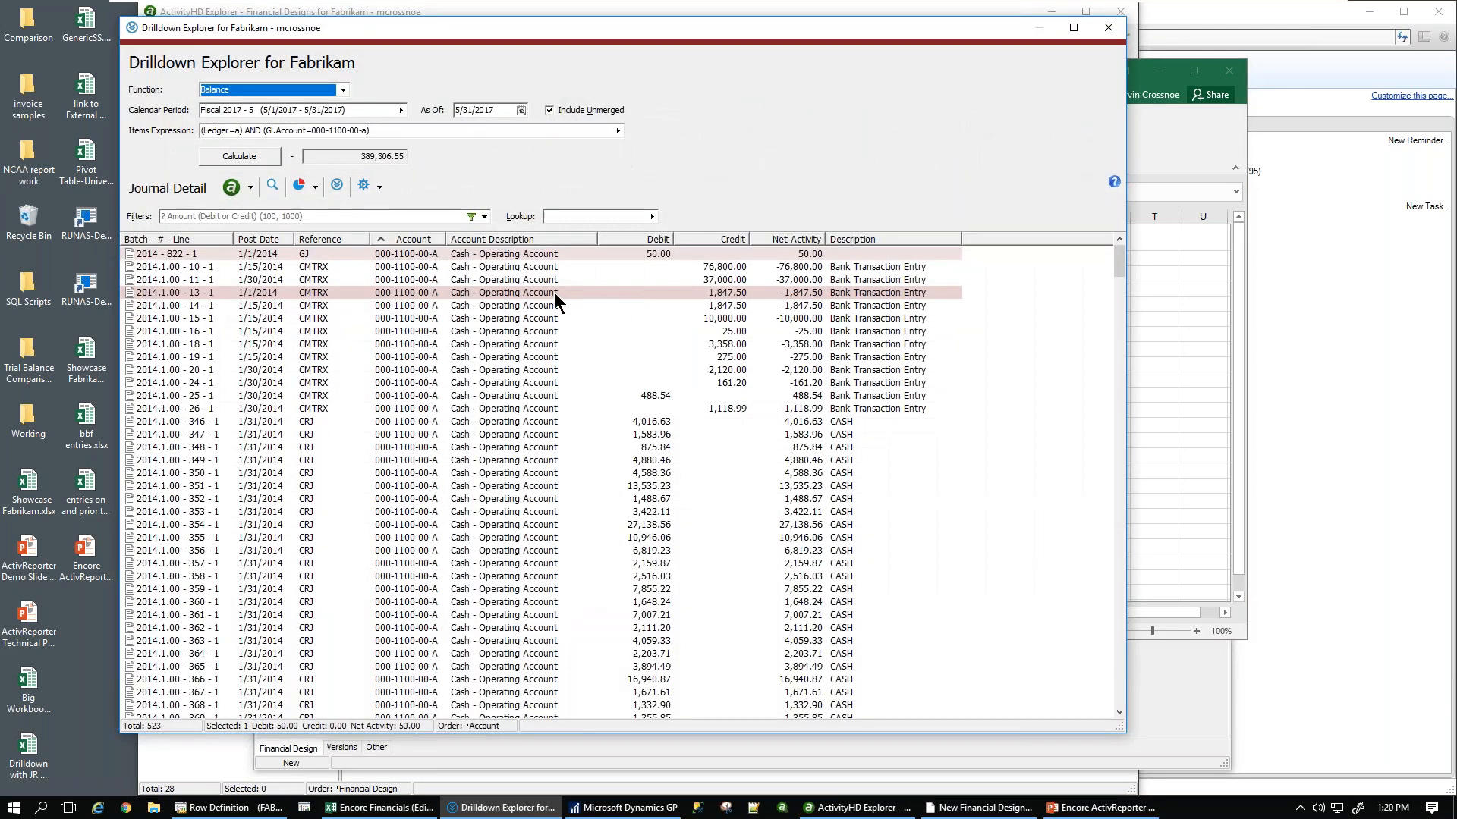
pyautogui.click(415, 240)
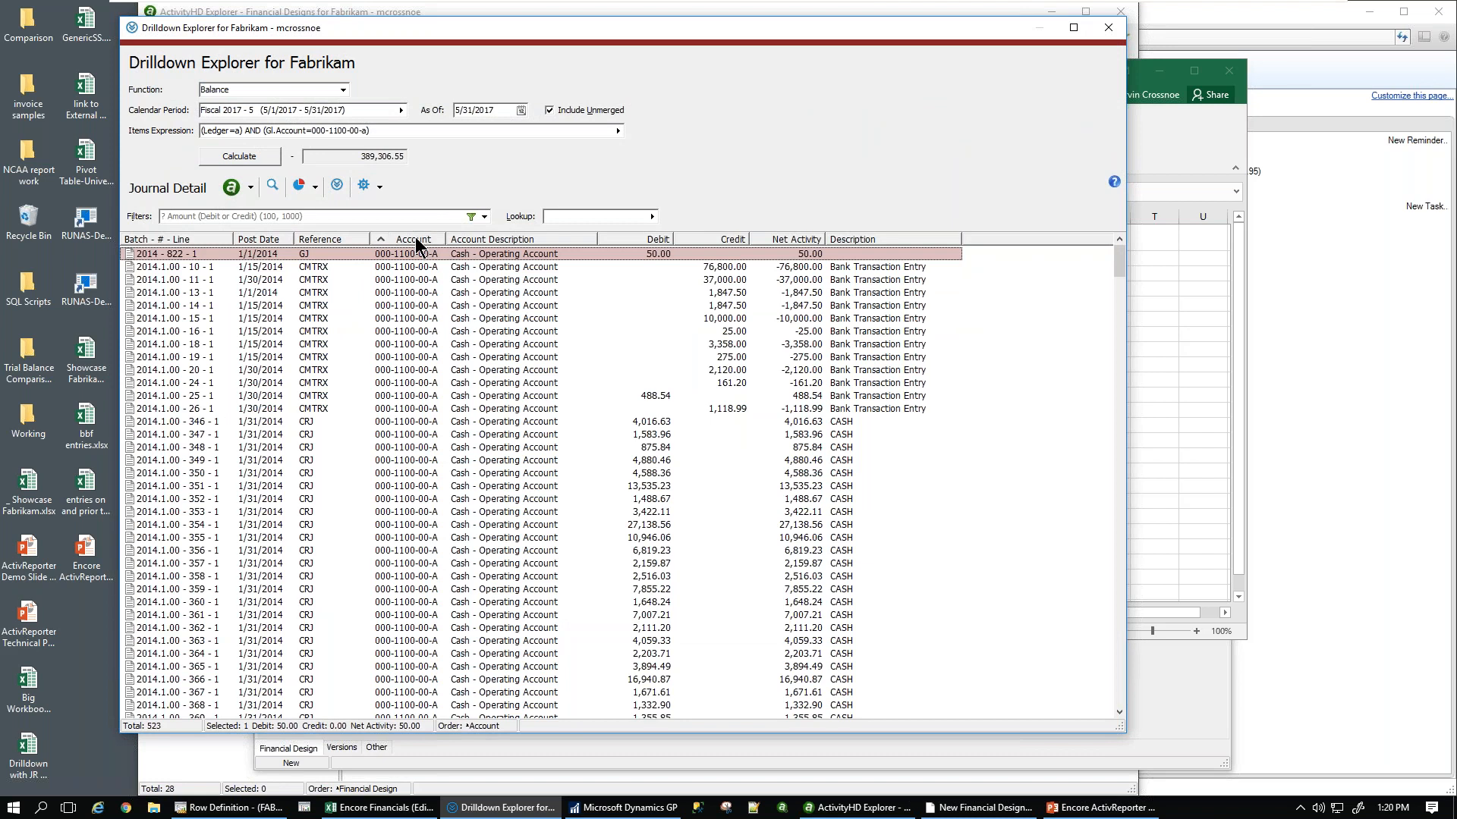
pyautogui.click(417, 241)
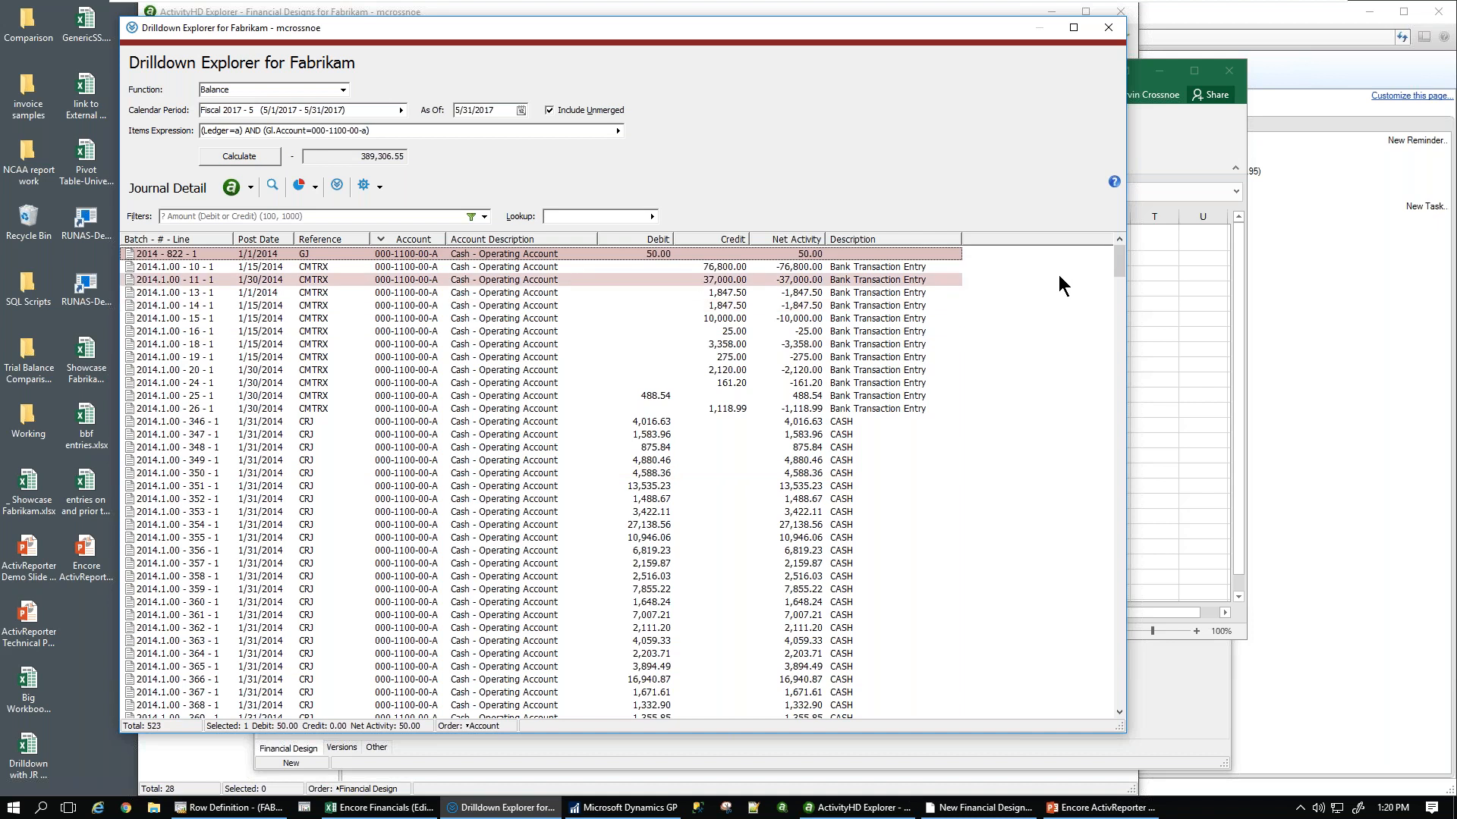
pyautogui.moveTo(1120, 269); pyautogui.dragTo(1117, 493)
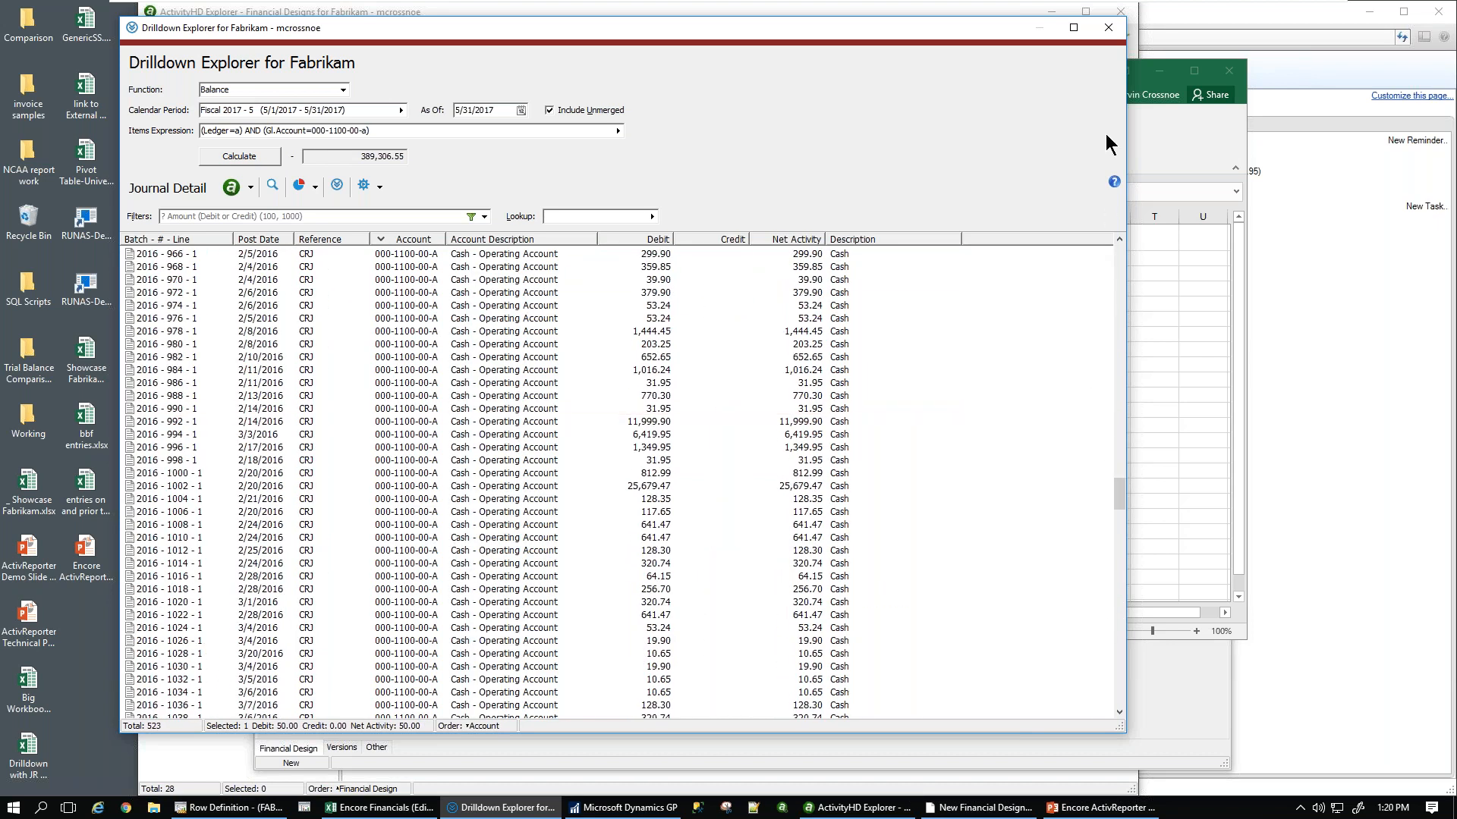
pyautogui.click(1108, 29)
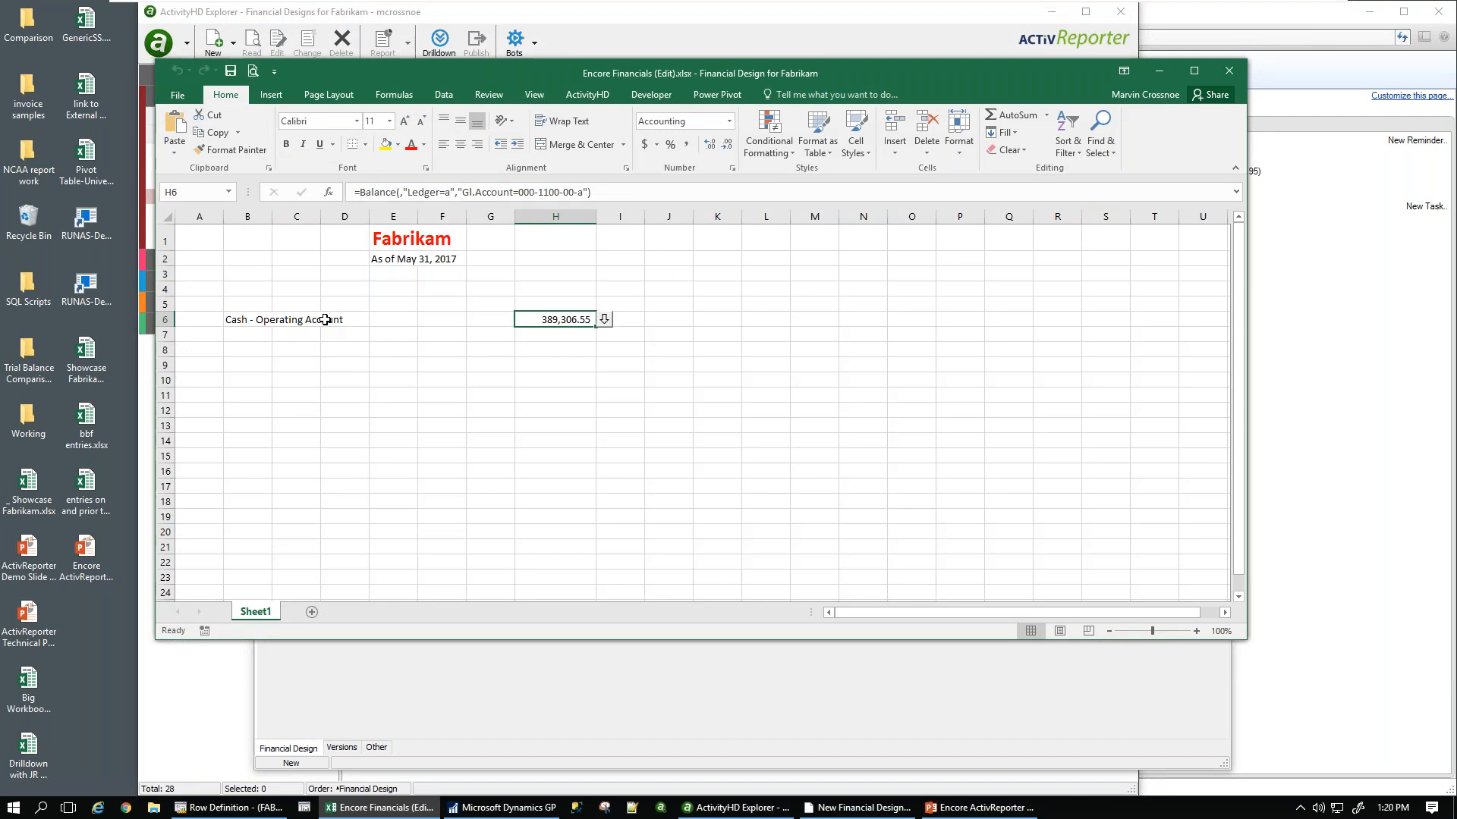
# - Add a new blank worksheet to the Encore Financials workbook
pyautogui.click(233, 332)
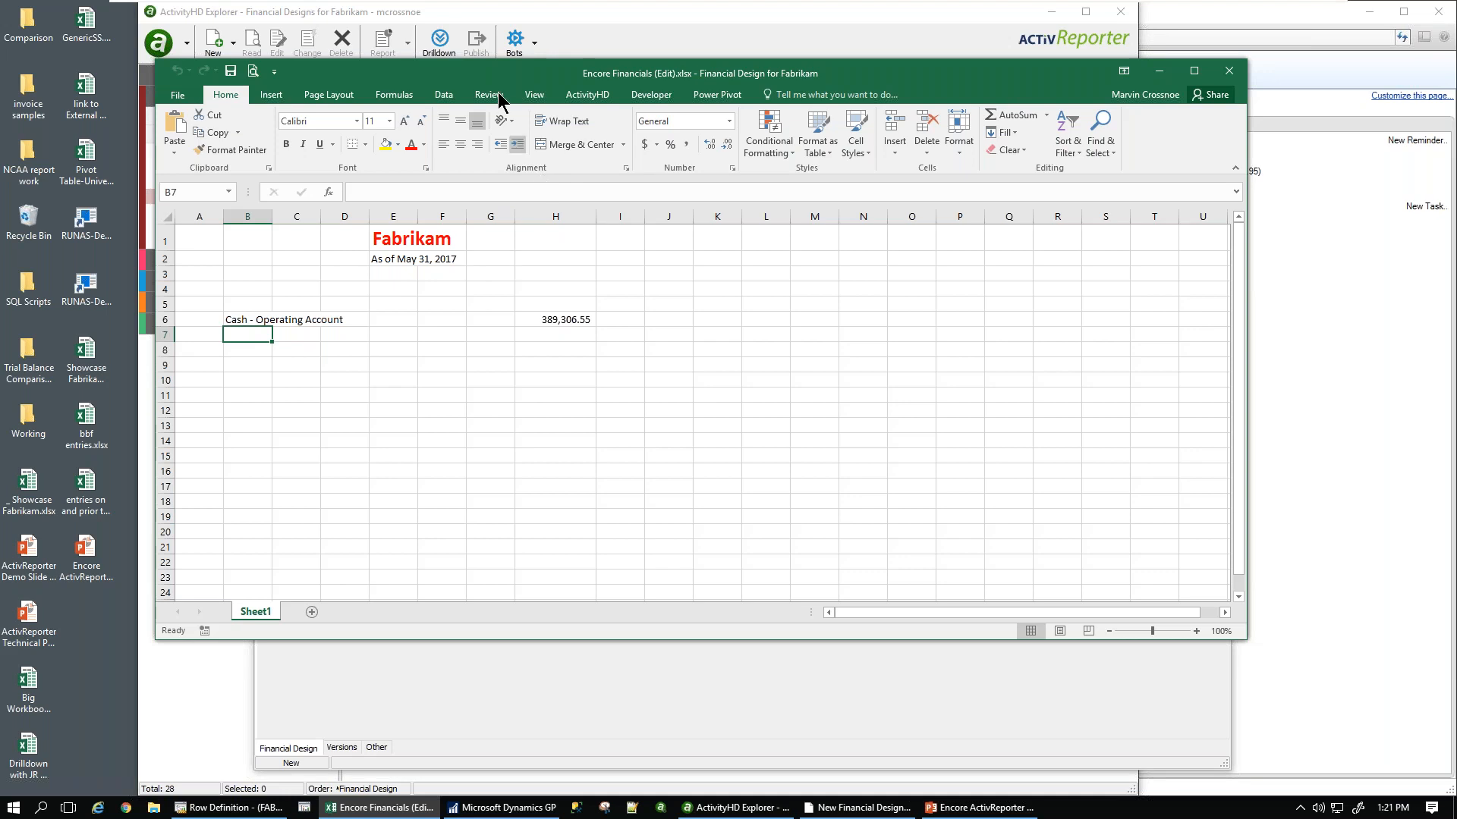
pyautogui.moveTo(490, 76); pyautogui.dragTo(459, 63)
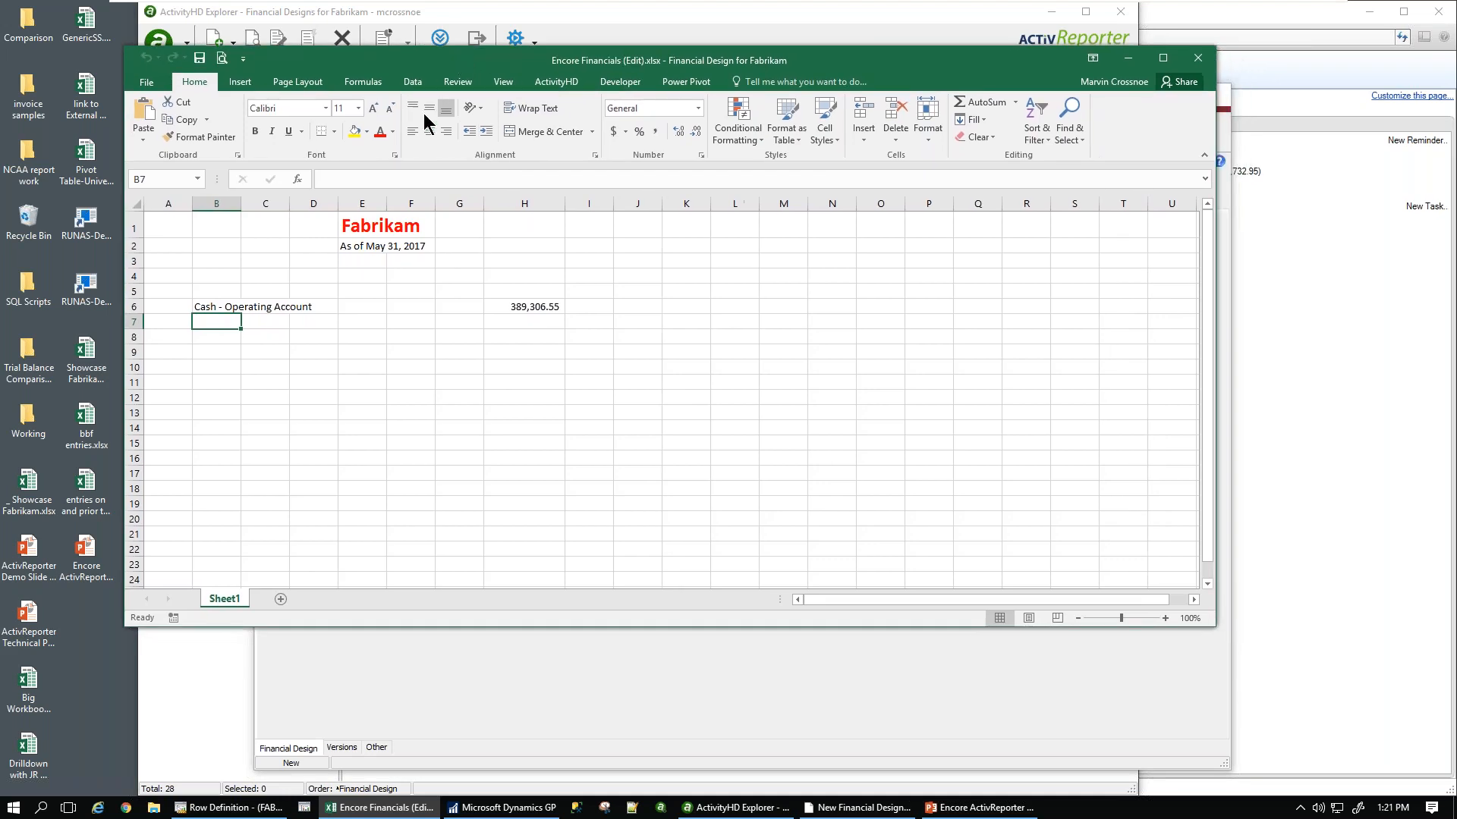
pyautogui.click(280, 599)
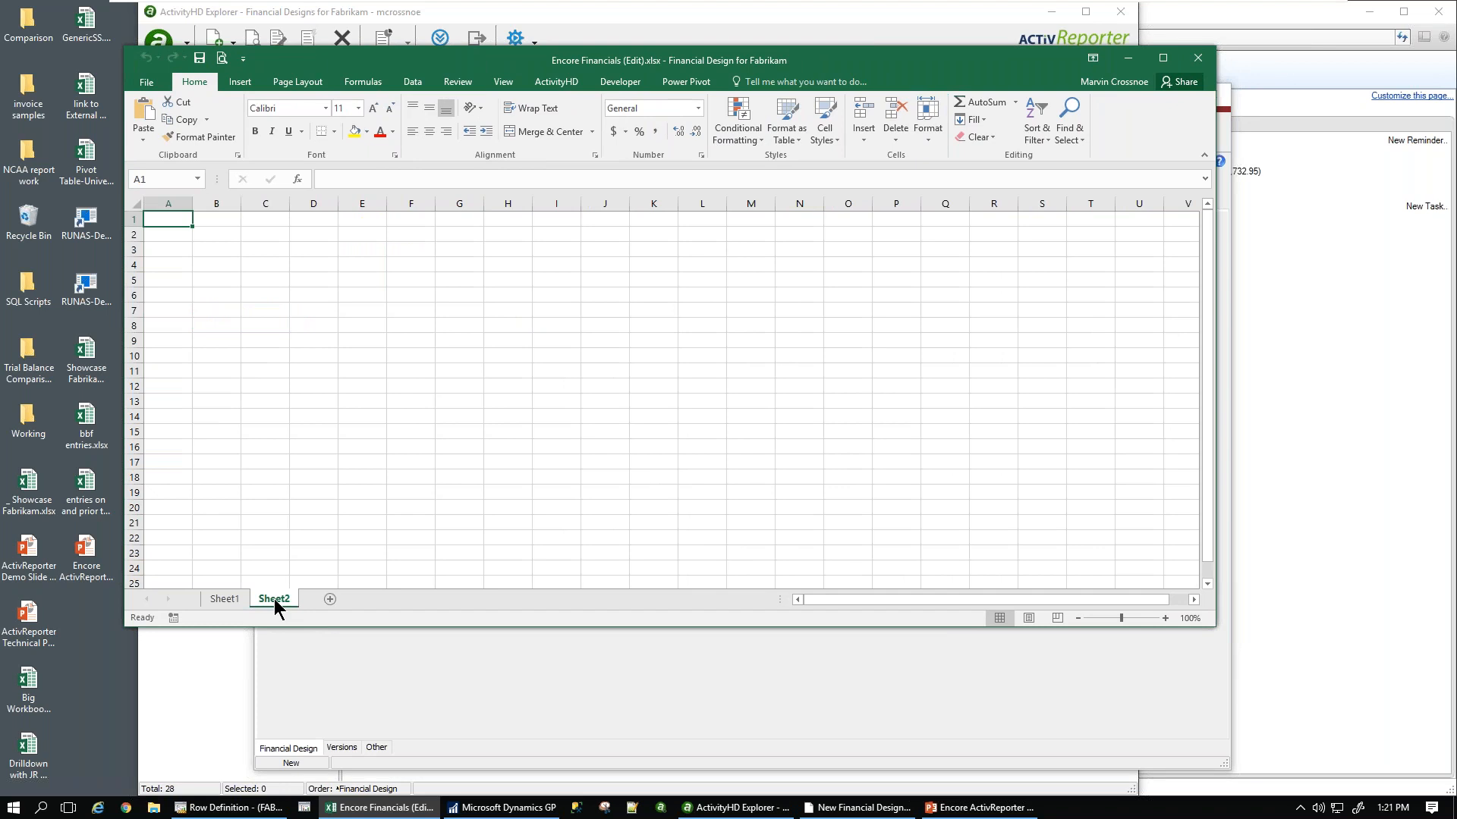
pyautogui.click(557, 82)
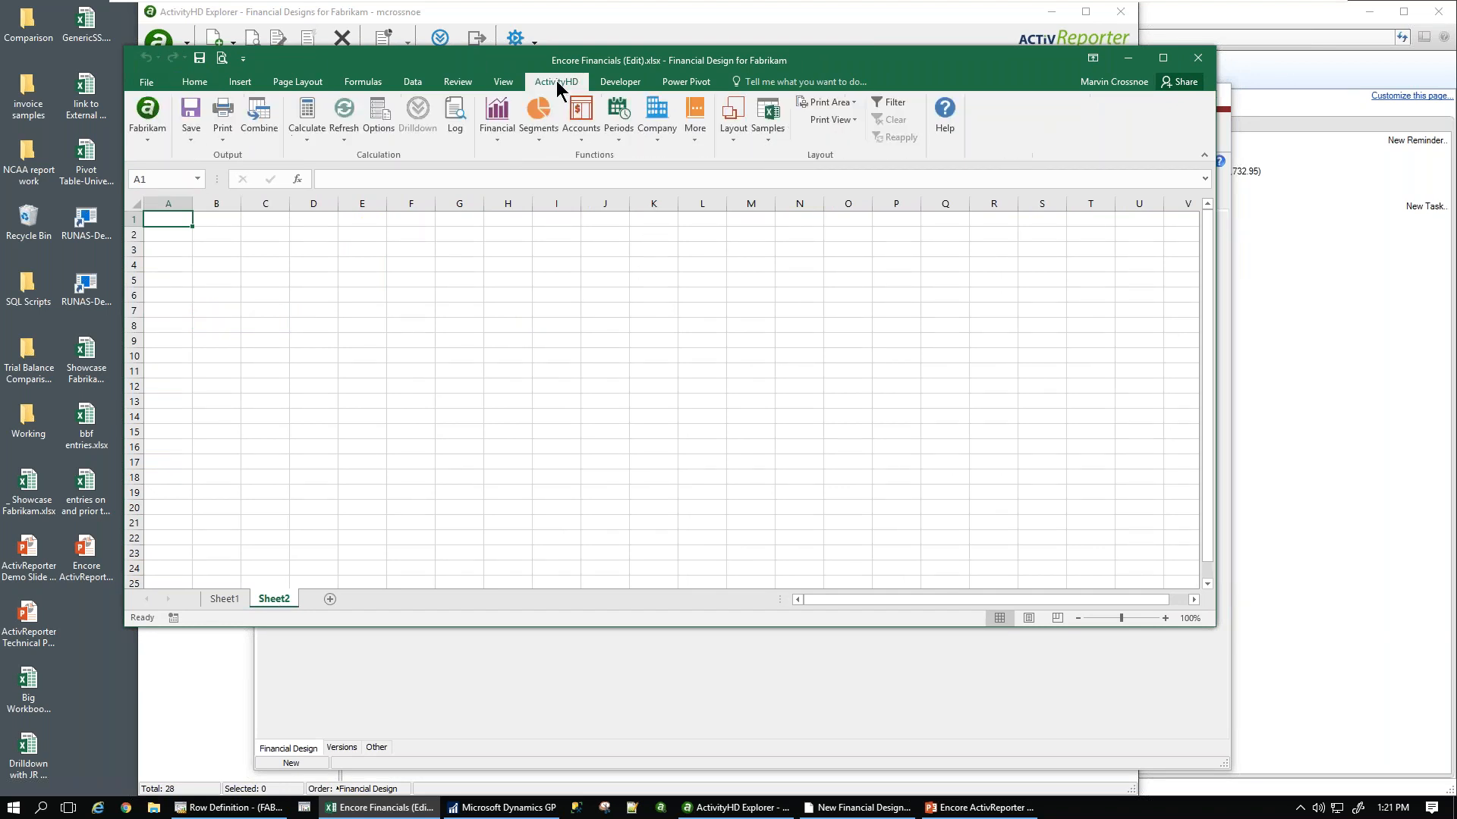
pyautogui.click(733, 125)
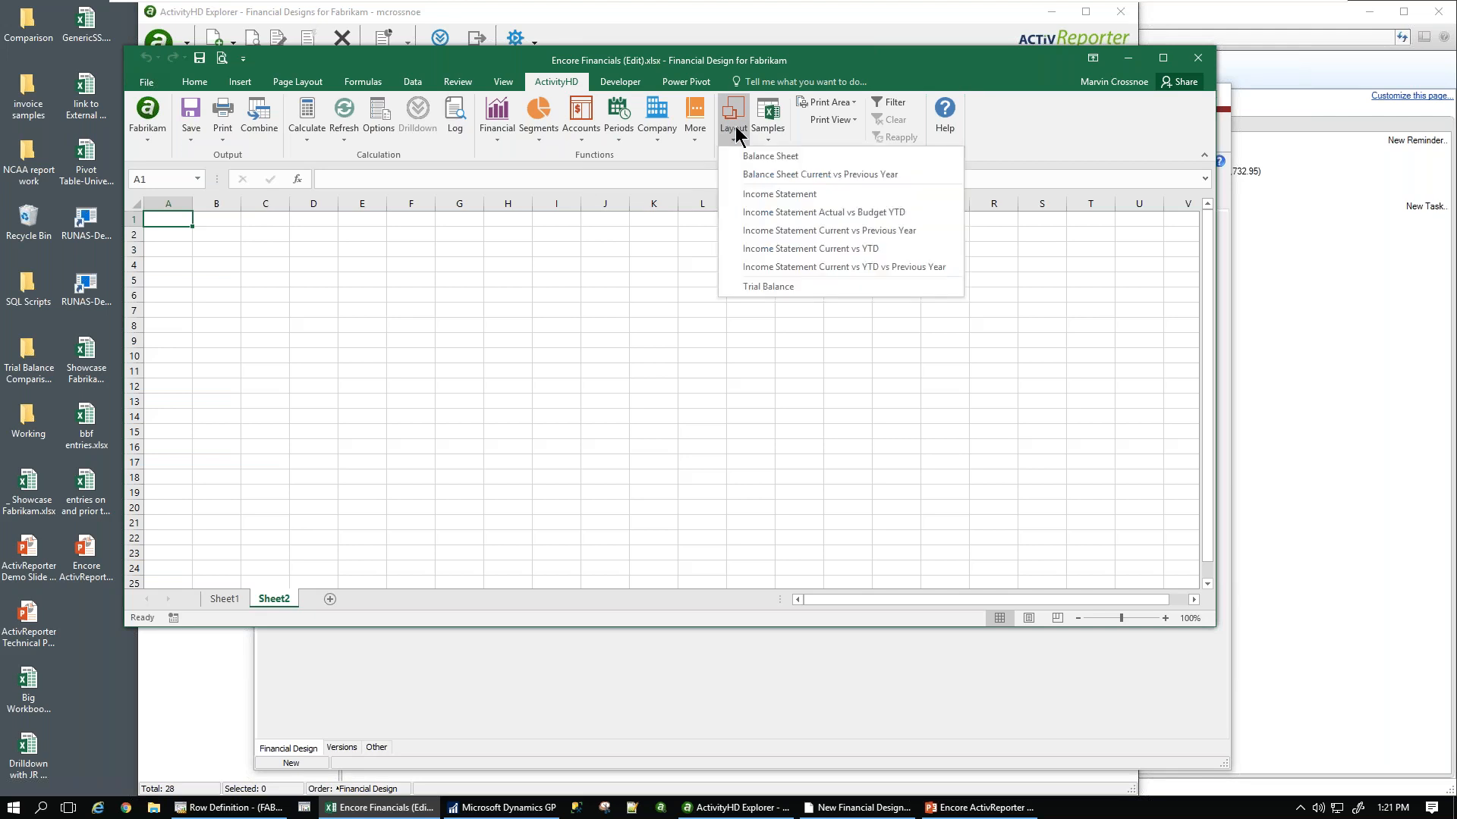
pyautogui.click(753, 175)
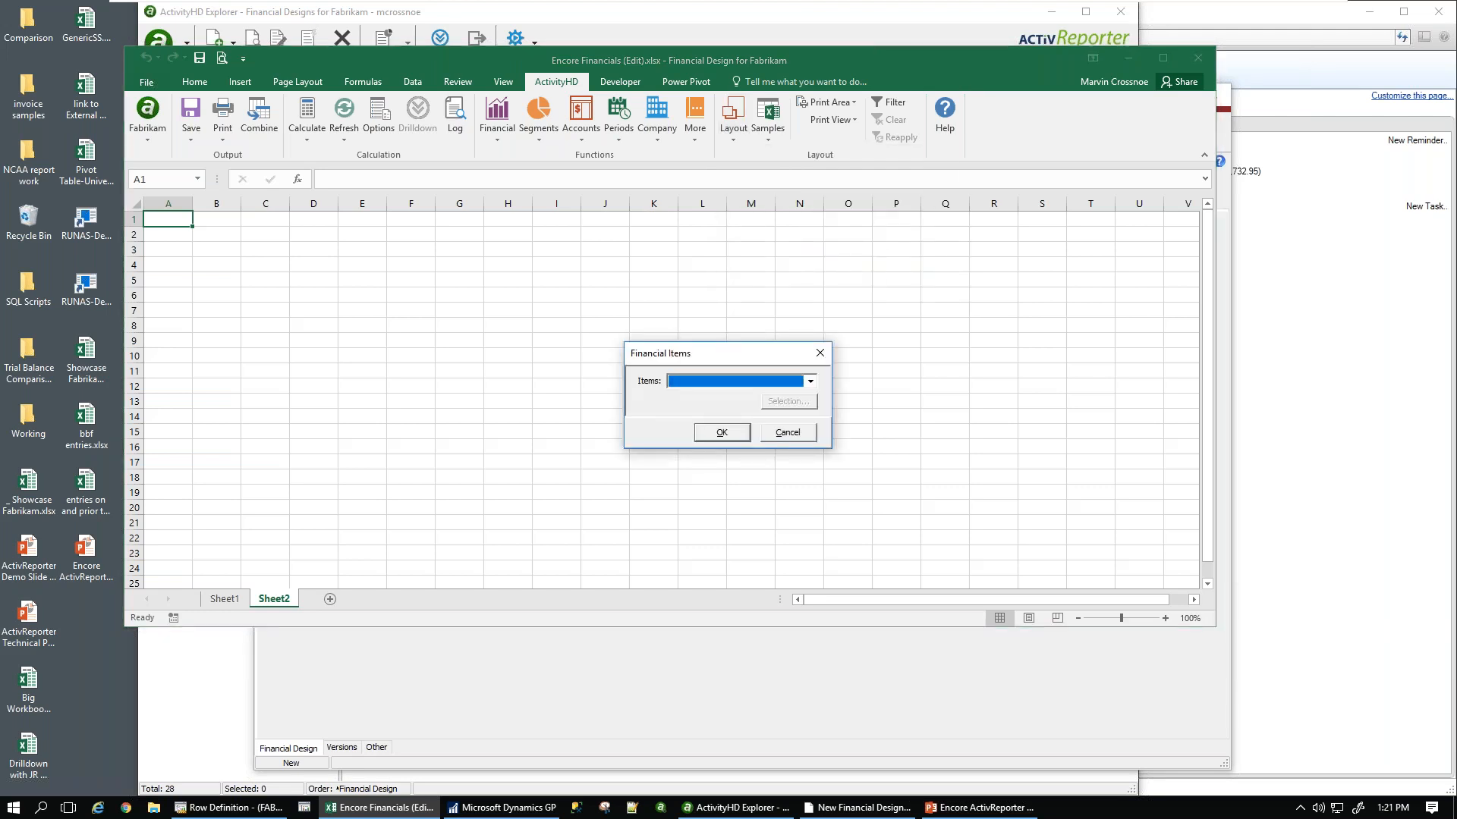
pyautogui.click(781, 433)
# - Generate a Balance Sheet Current vs Previous Year layout on Sheet2 using the GP Balance Sheet items
pyautogui.click(740, 140)
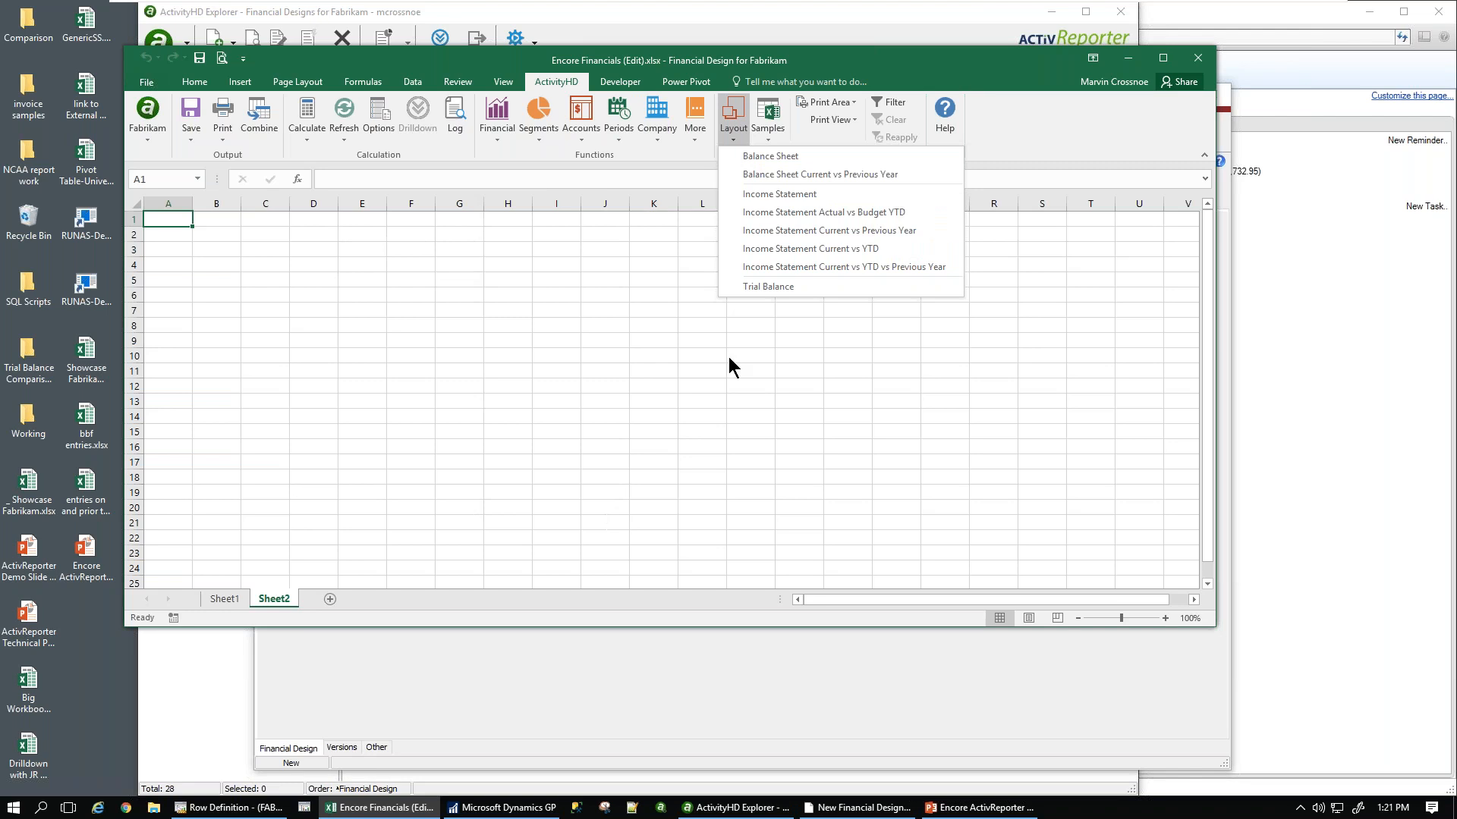
pyautogui.click(793, 175)
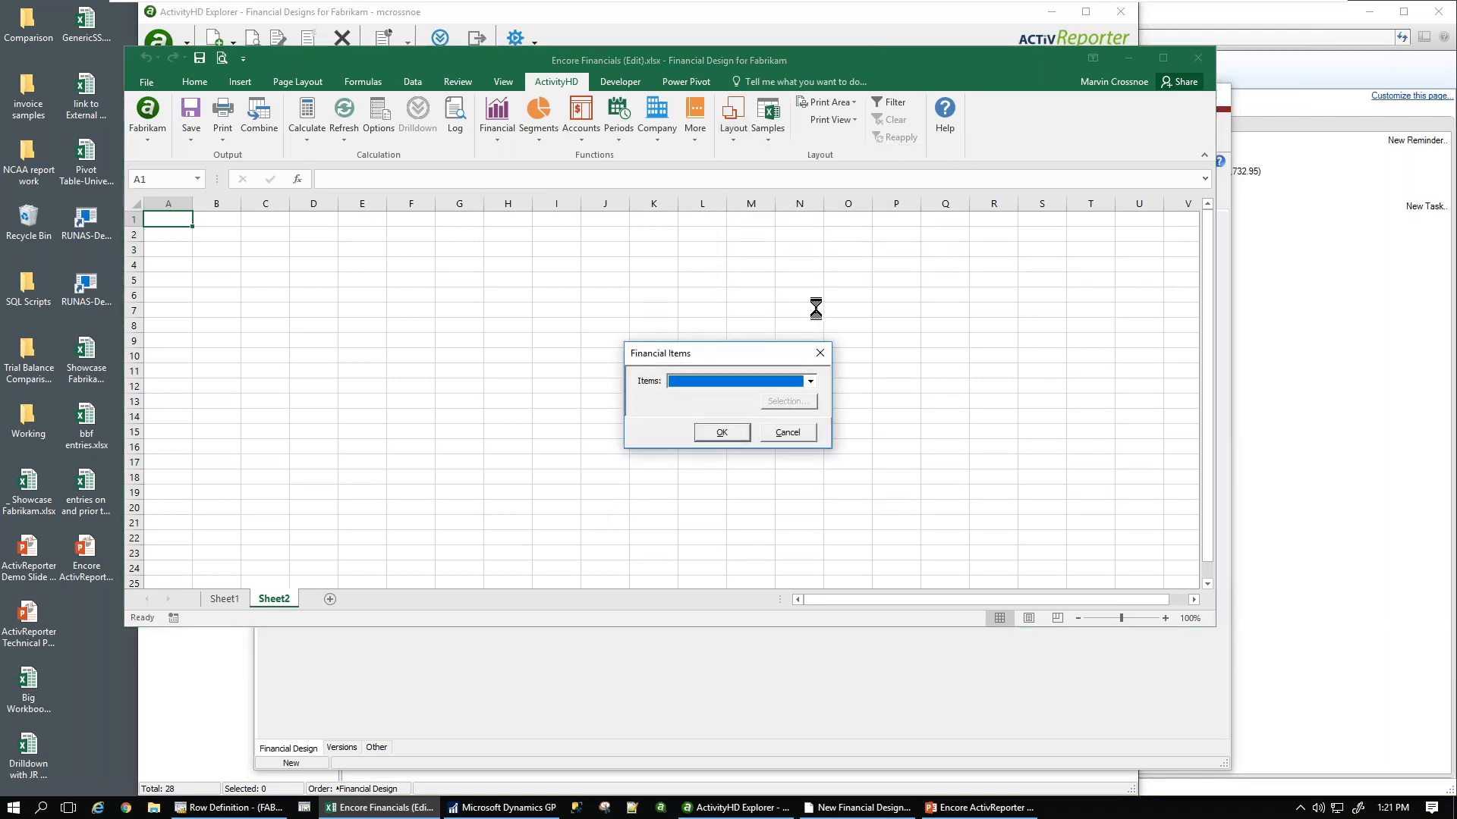
pyautogui.click(809, 381)
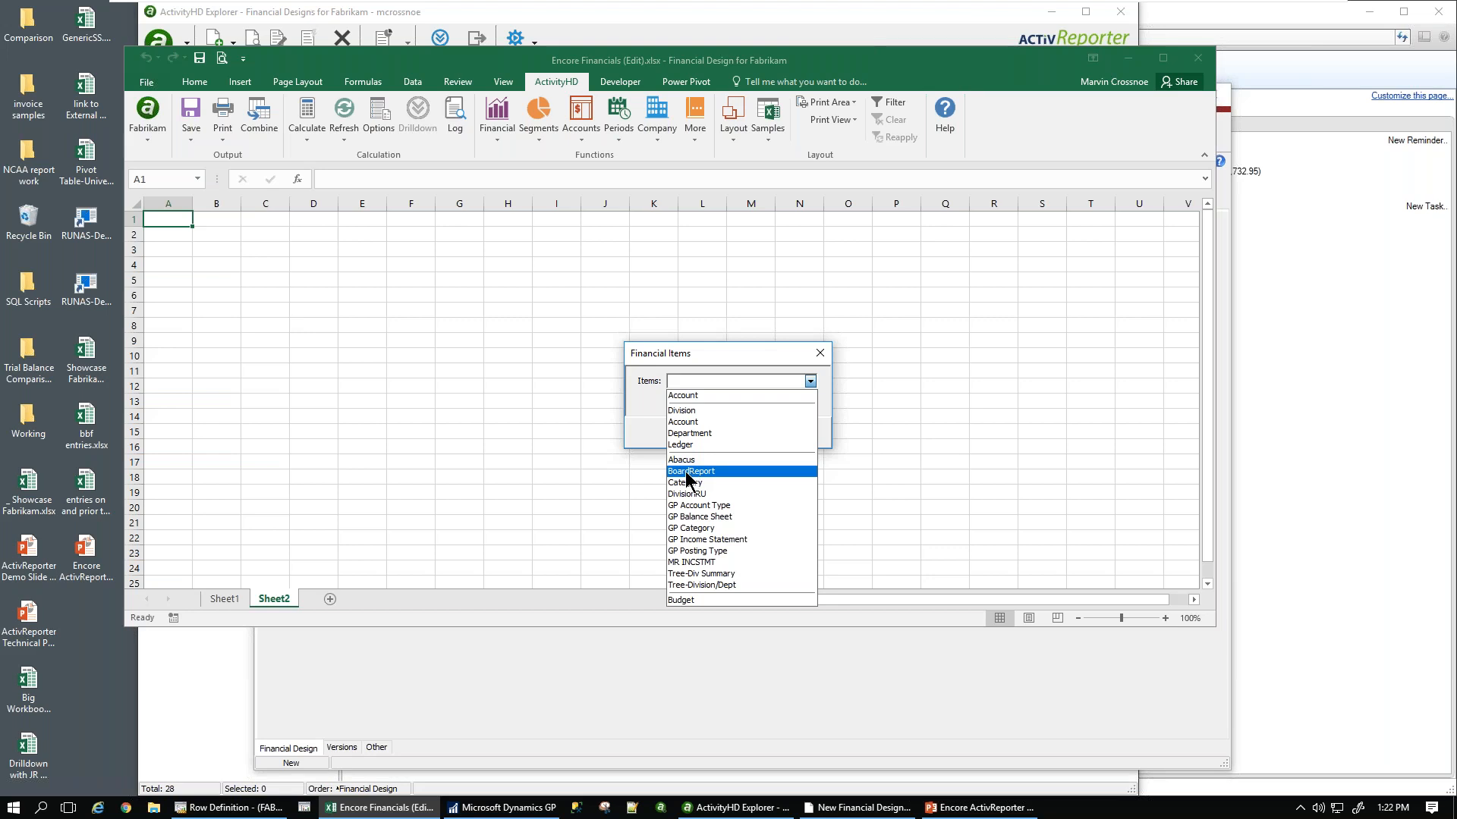
pyautogui.click(695, 518)
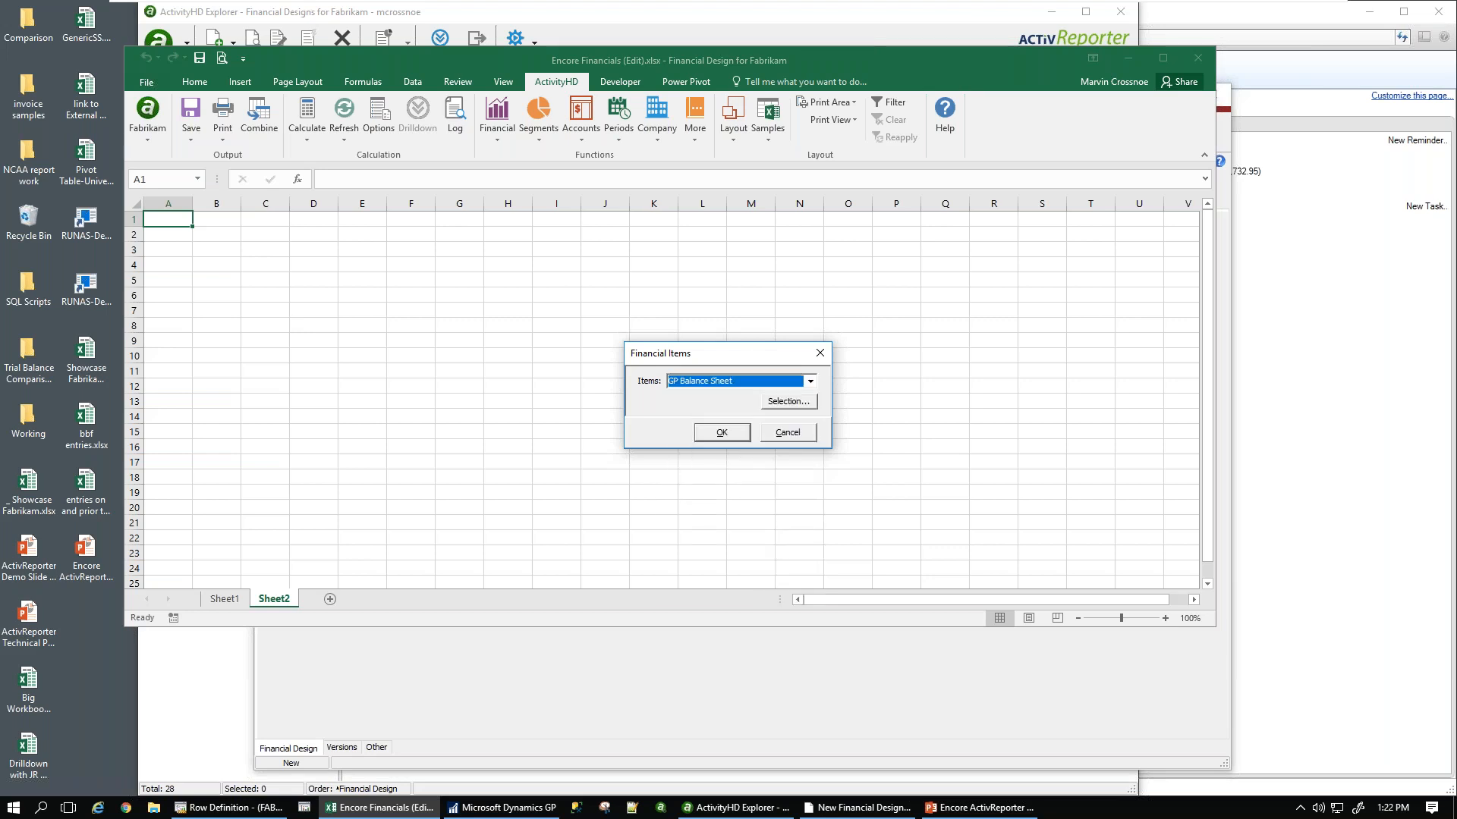
pyautogui.click(720, 434)
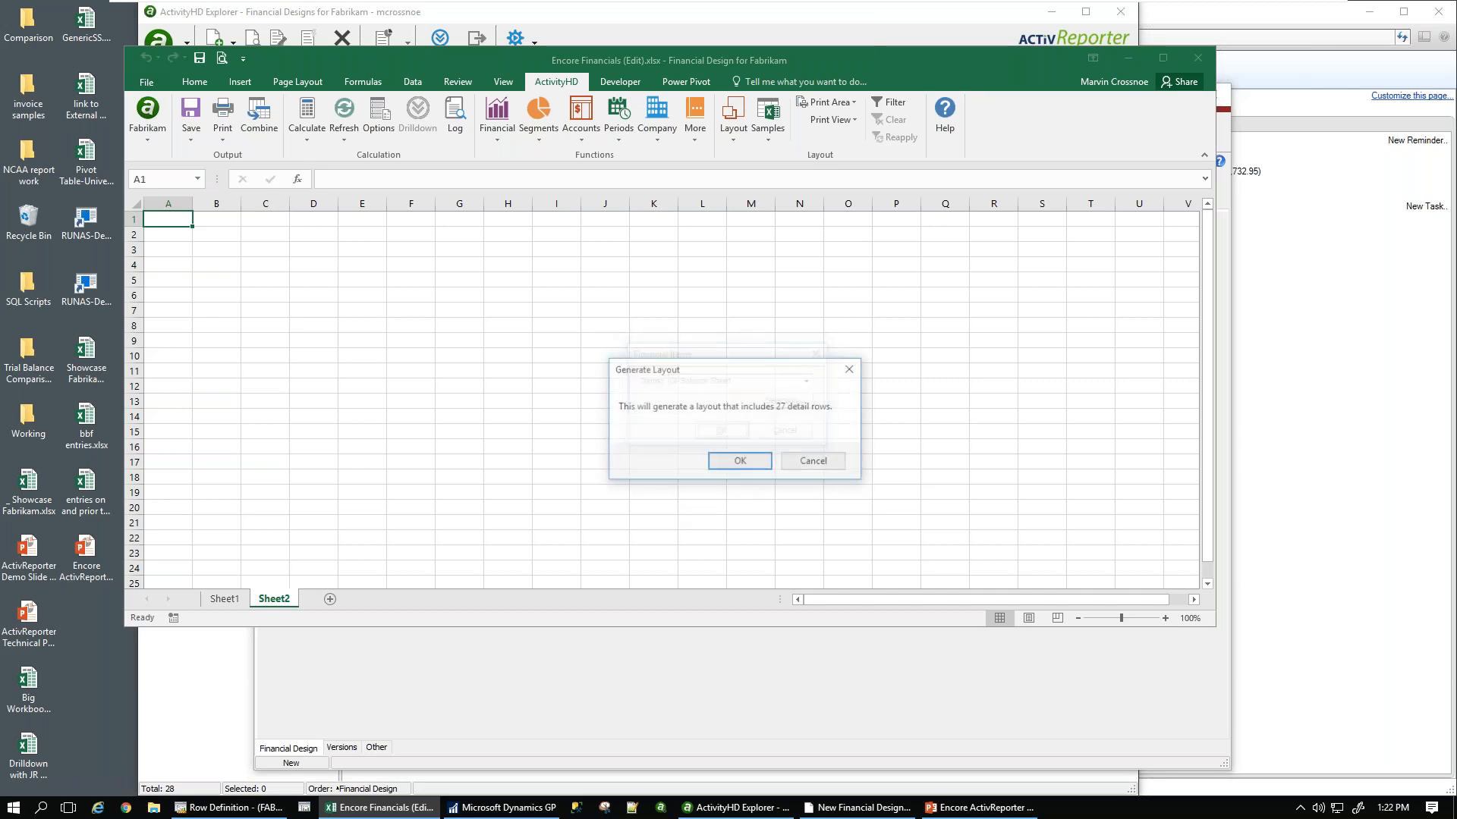
pyautogui.click(740, 462)
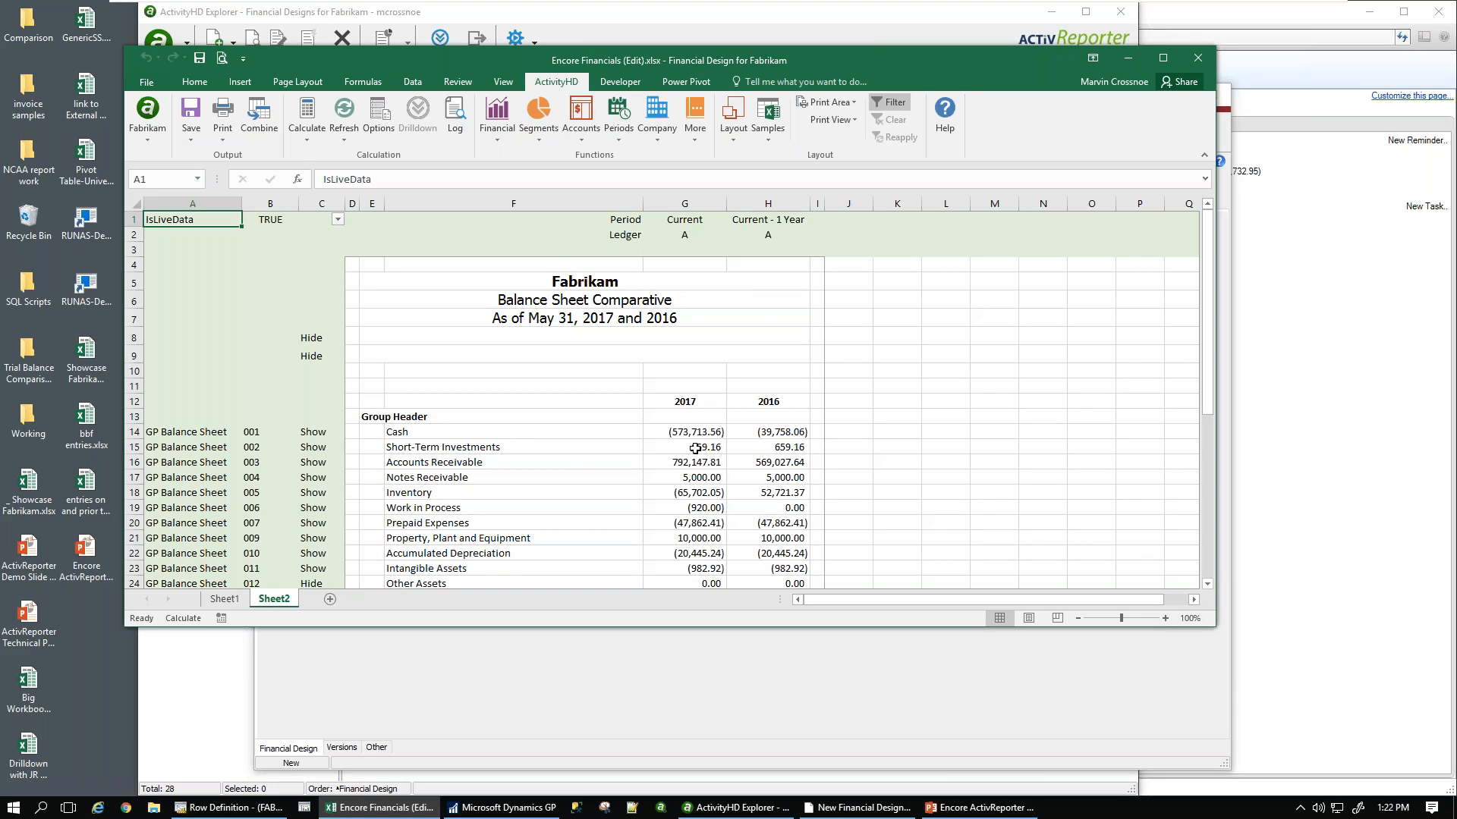
# - Replace the group header text in E13 with Assets
pyautogui.click(367, 416)
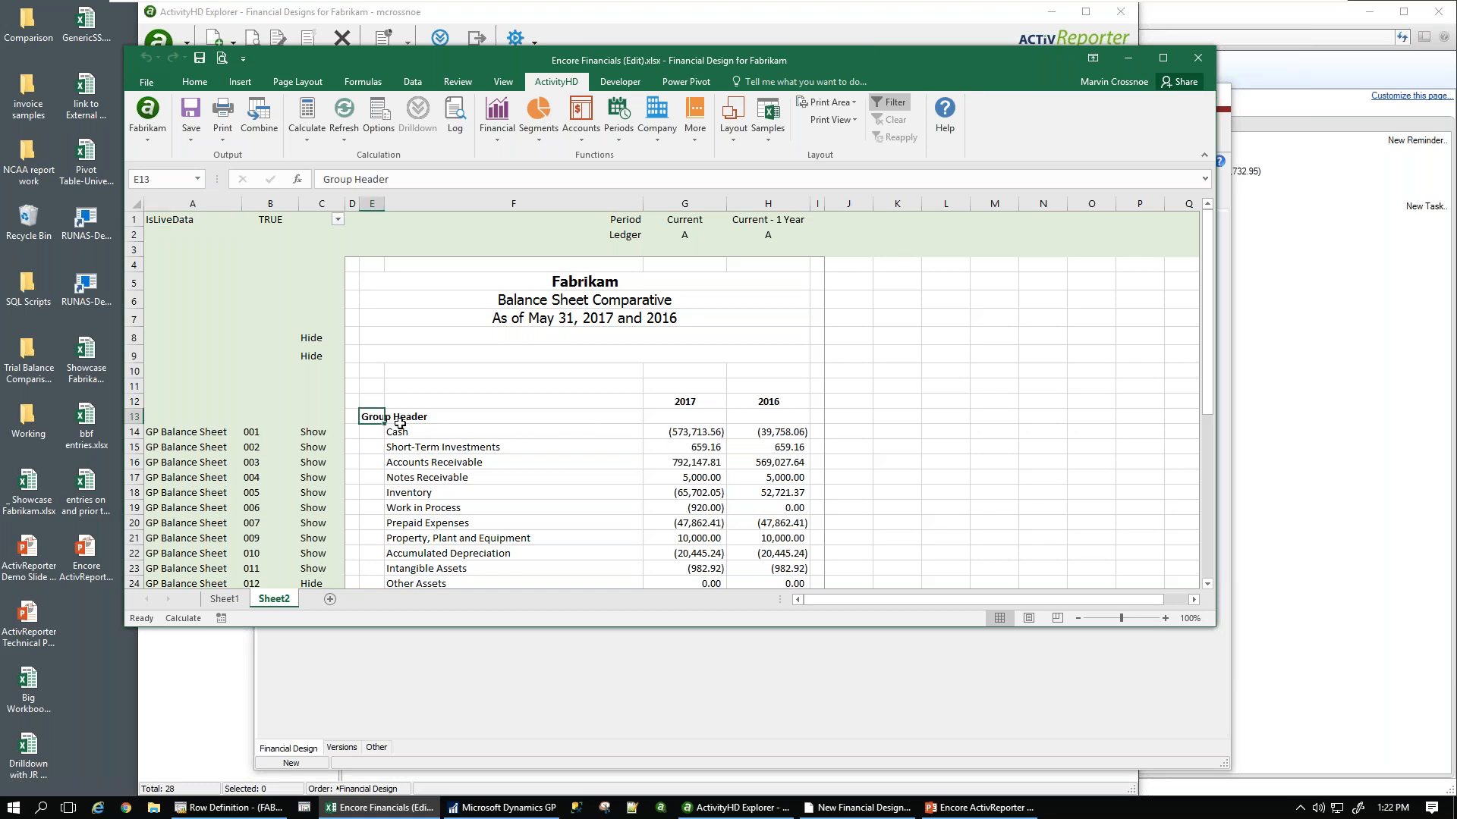
pyautogui.write('Assets')
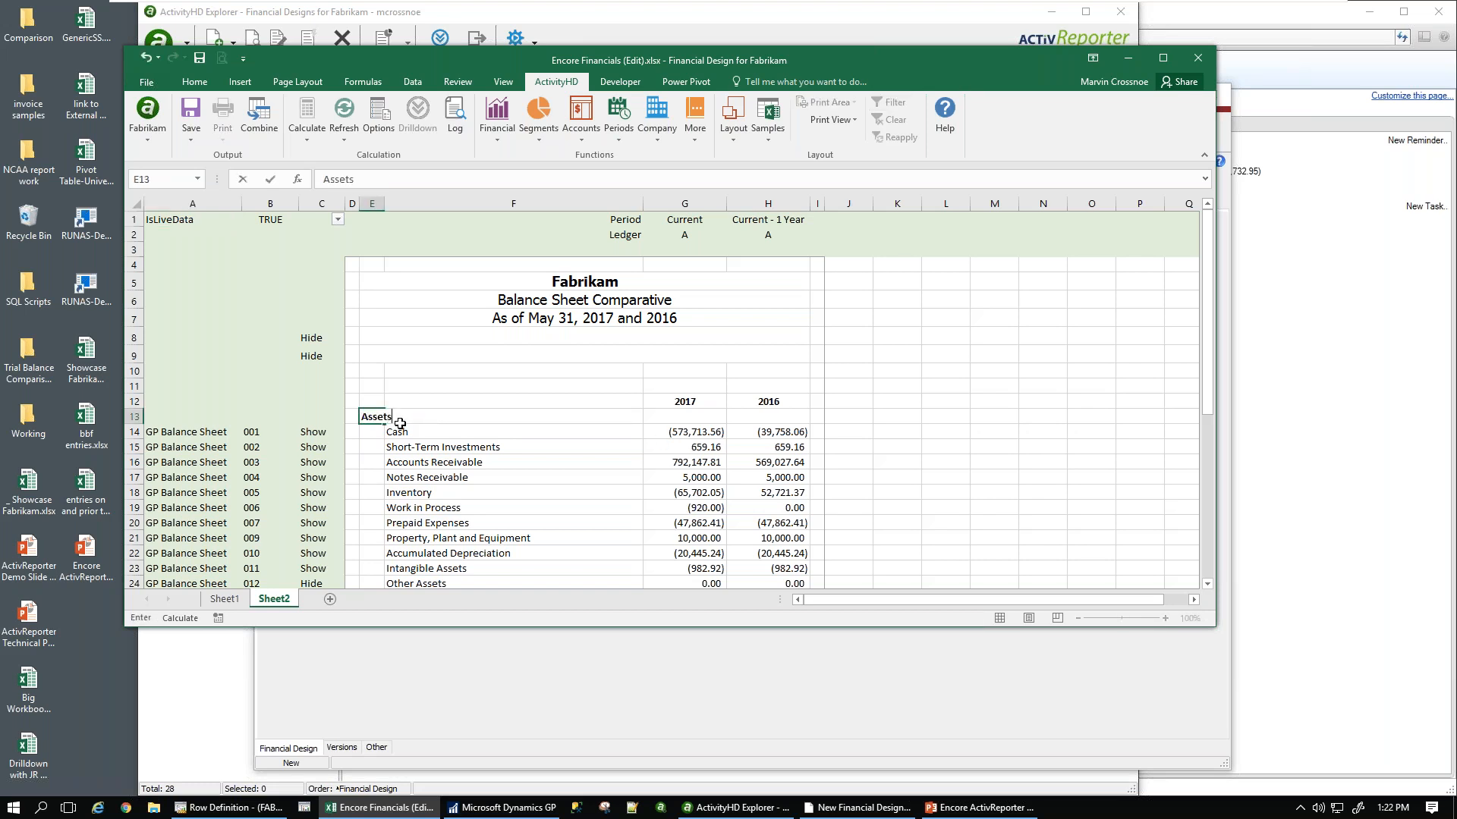
pyautogui.click(400, 424)
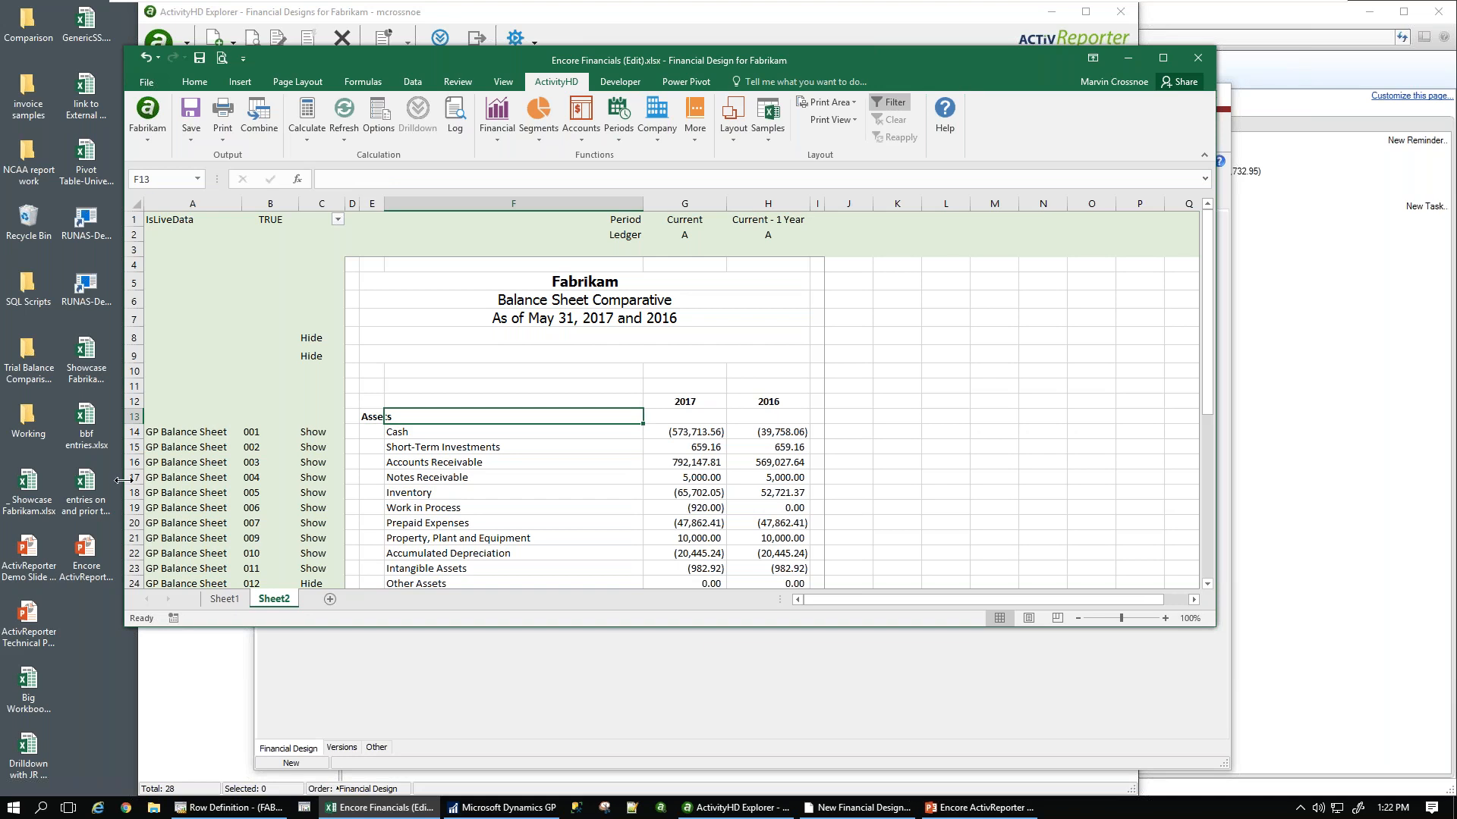
# - Insert four blank rows between Accounts Receivable and Notes Receivable
pyautogui.moveTo(123, 478); pyautogui.dragTo(129, 523)
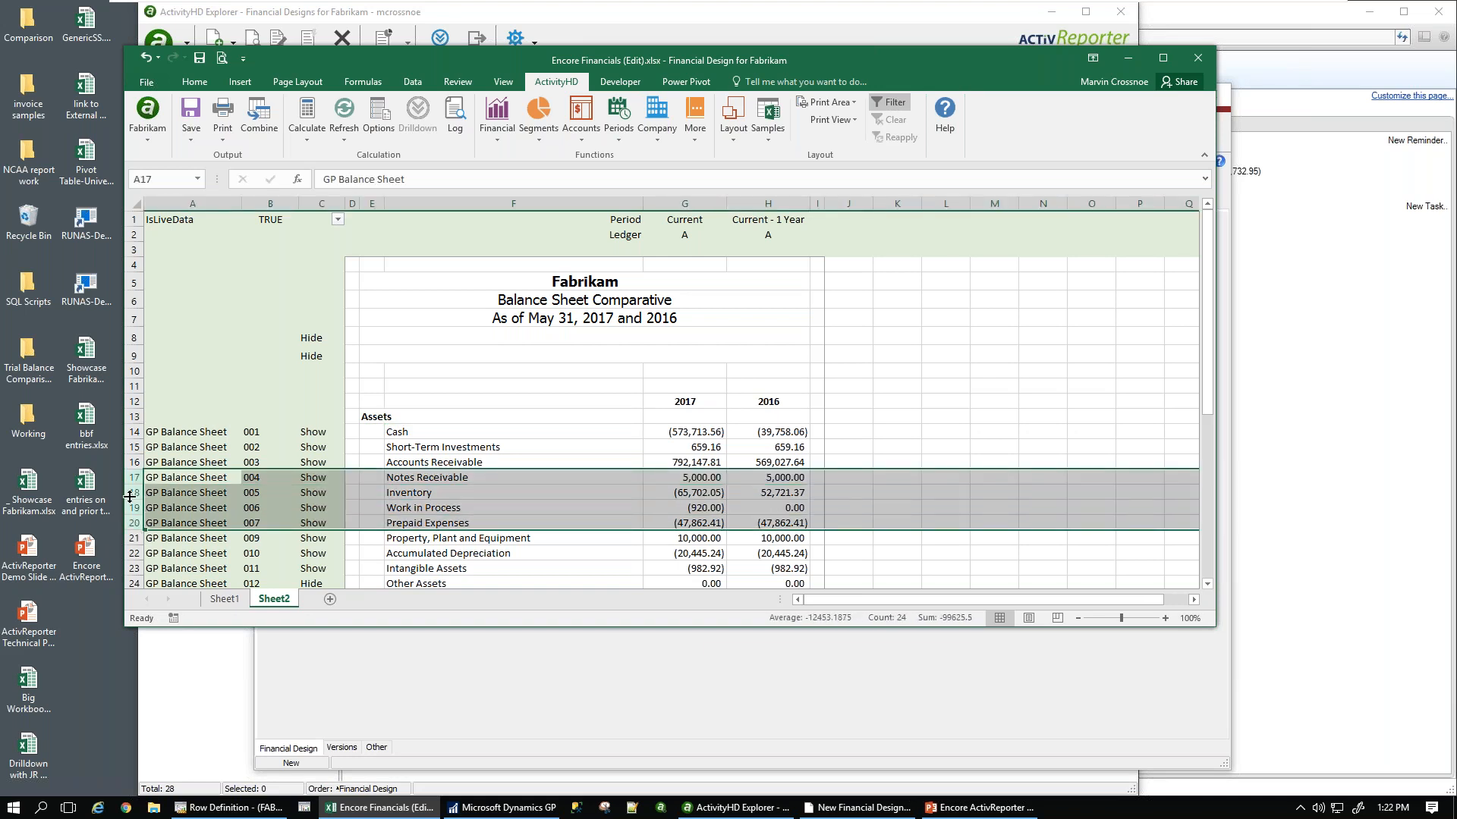
pyautogui.rightClick(129, 494)
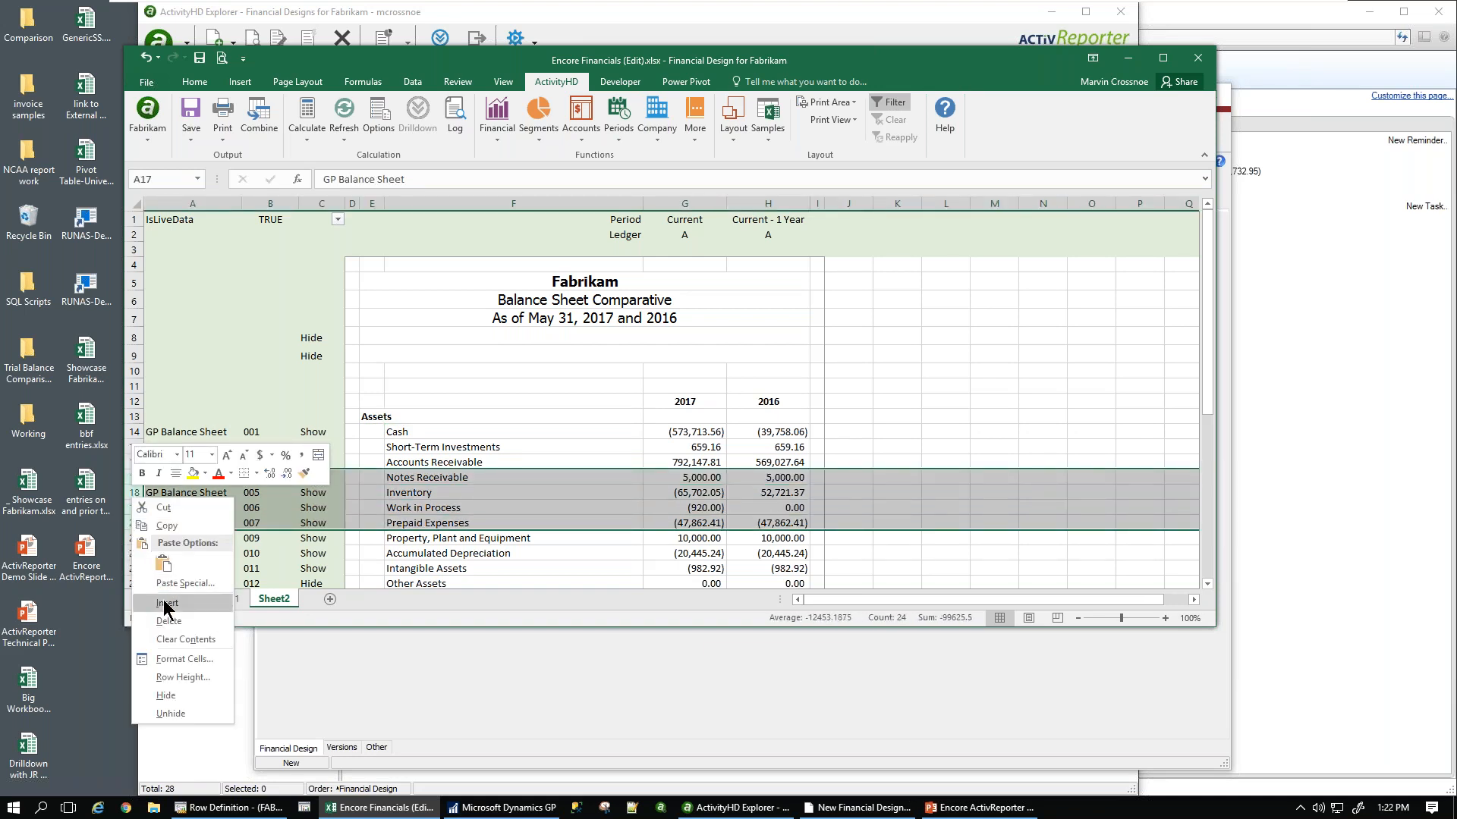
pyautogui.click(166, 603)
# - Add an AutoSum in G17 totalling the 2017 balances in G14:G16 and select the total cell
pyautogui.moveTo(699, 433); pyautogui.dragTo(701, 477)
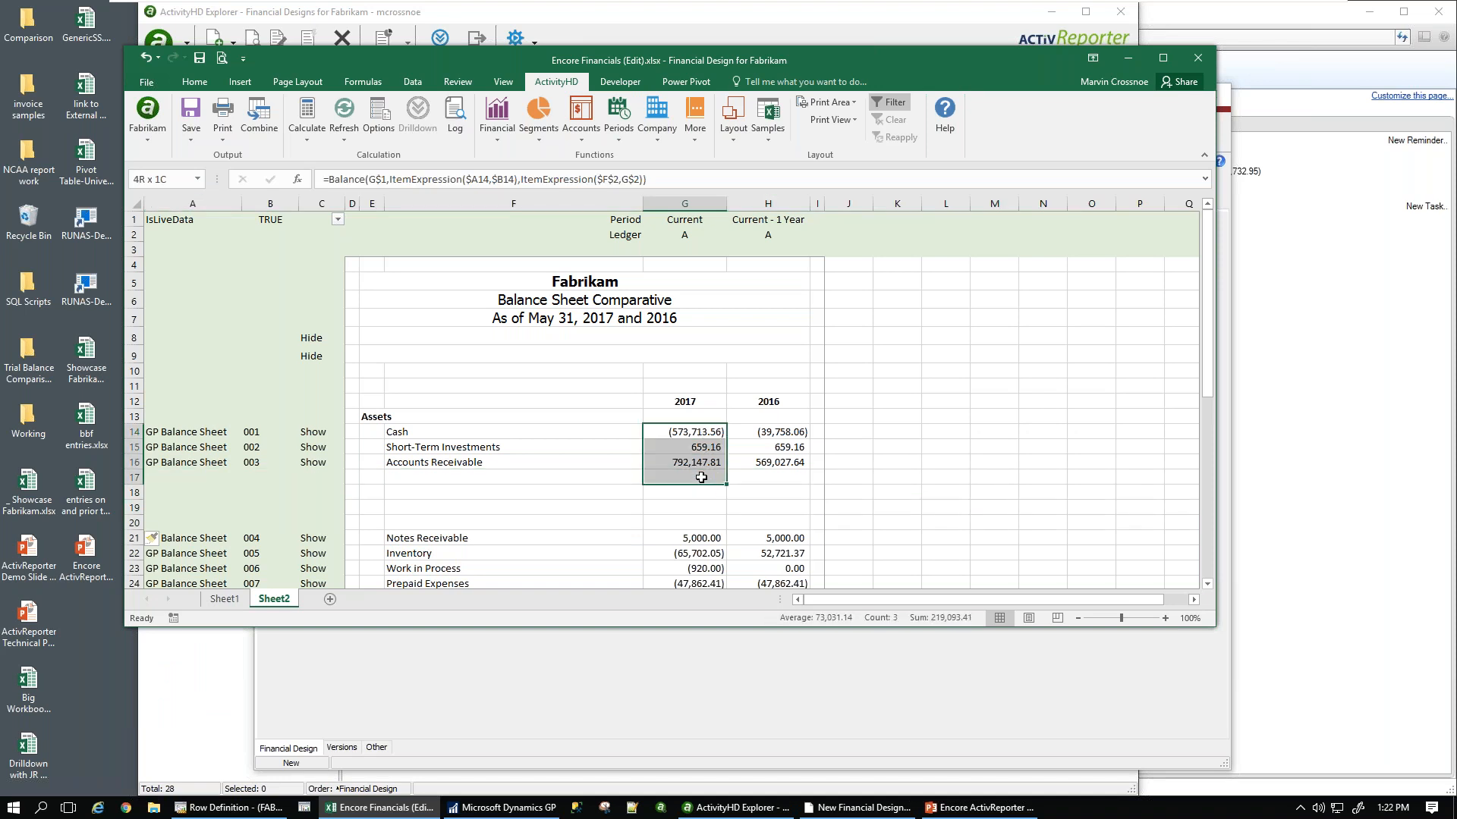
pyautogui.click(194, 82)
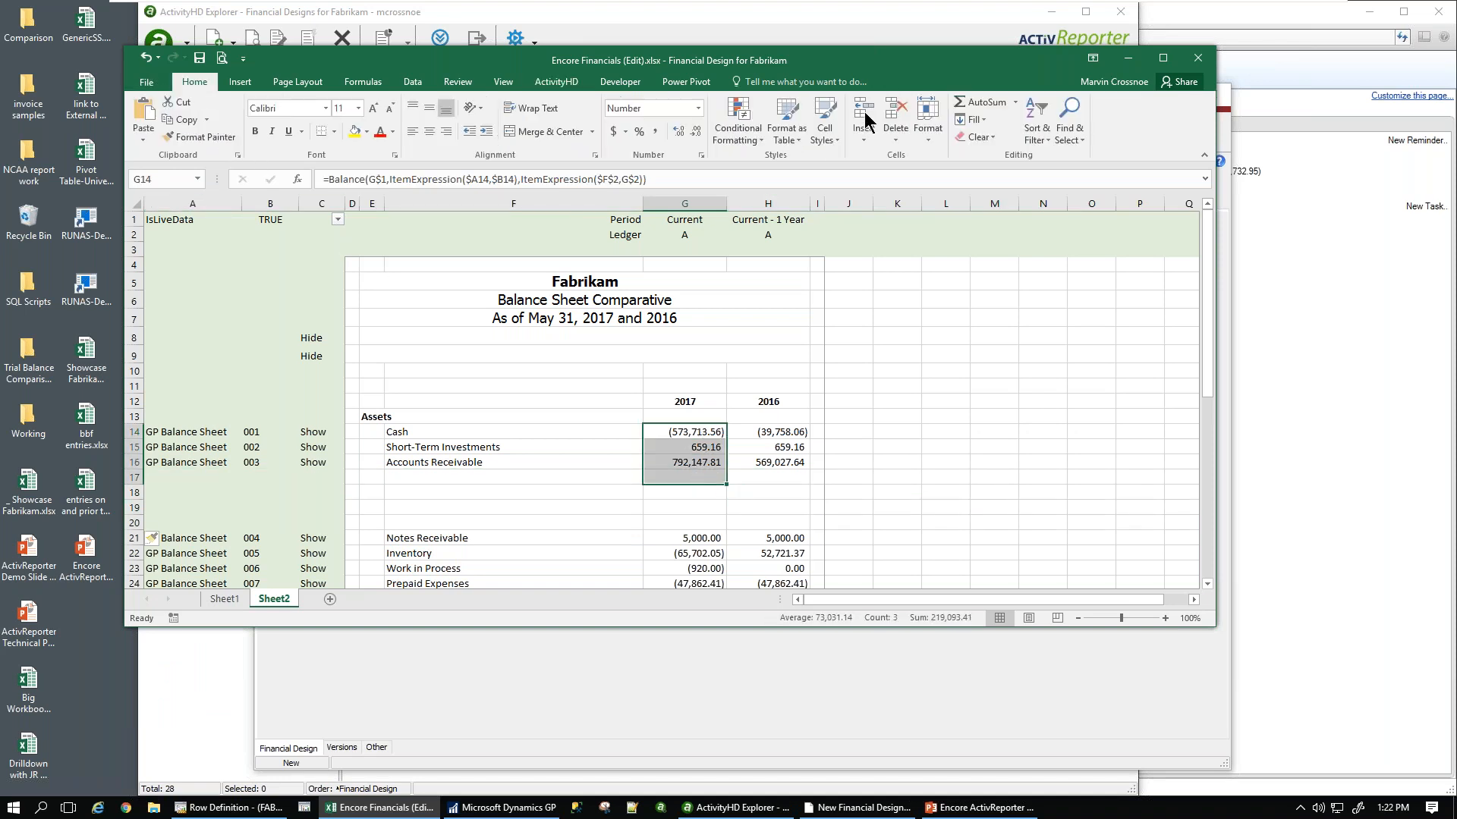
pyautogui.click(980, 103)
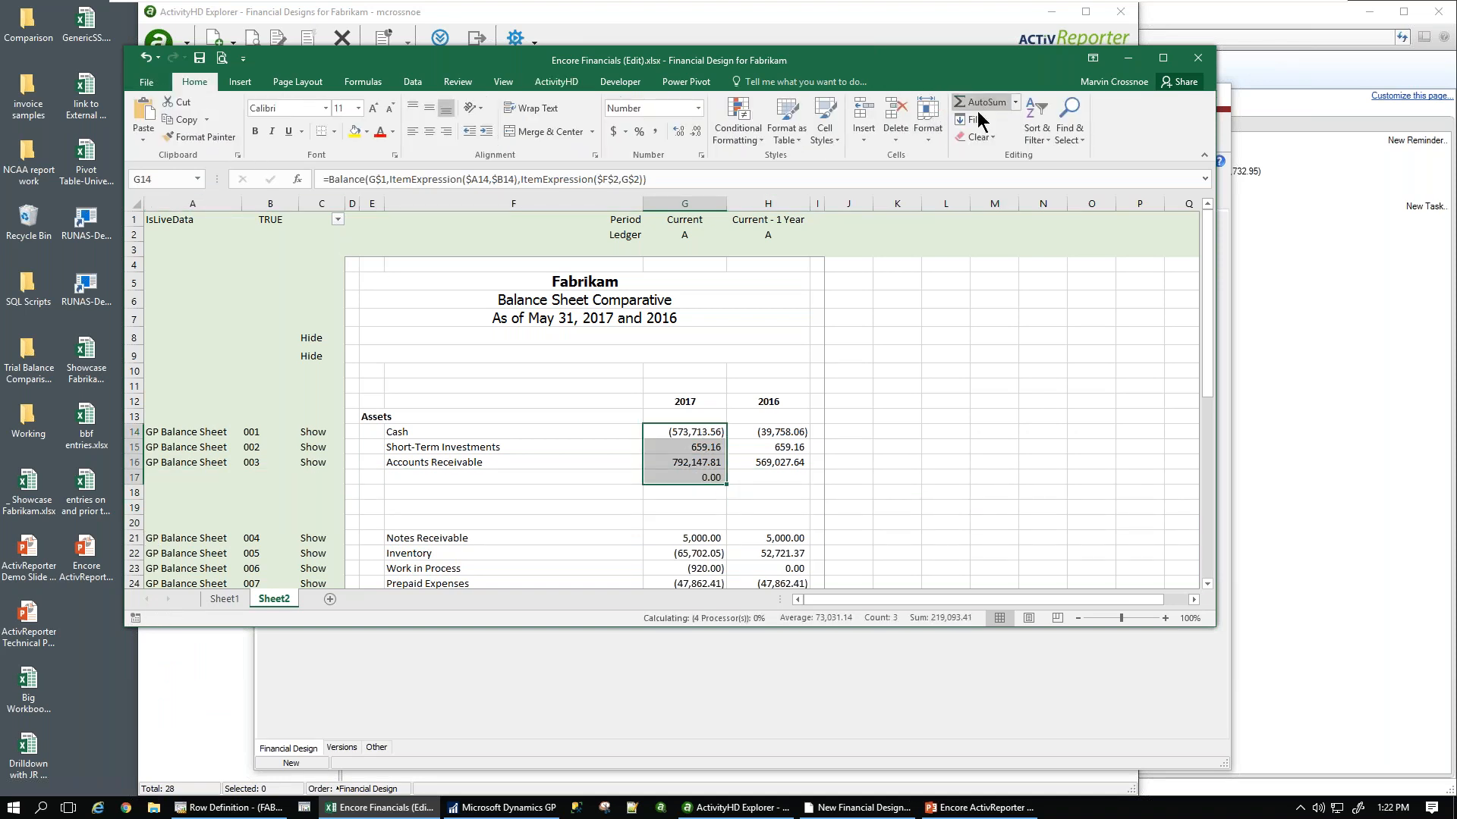
pyautogui.click(695, 476)
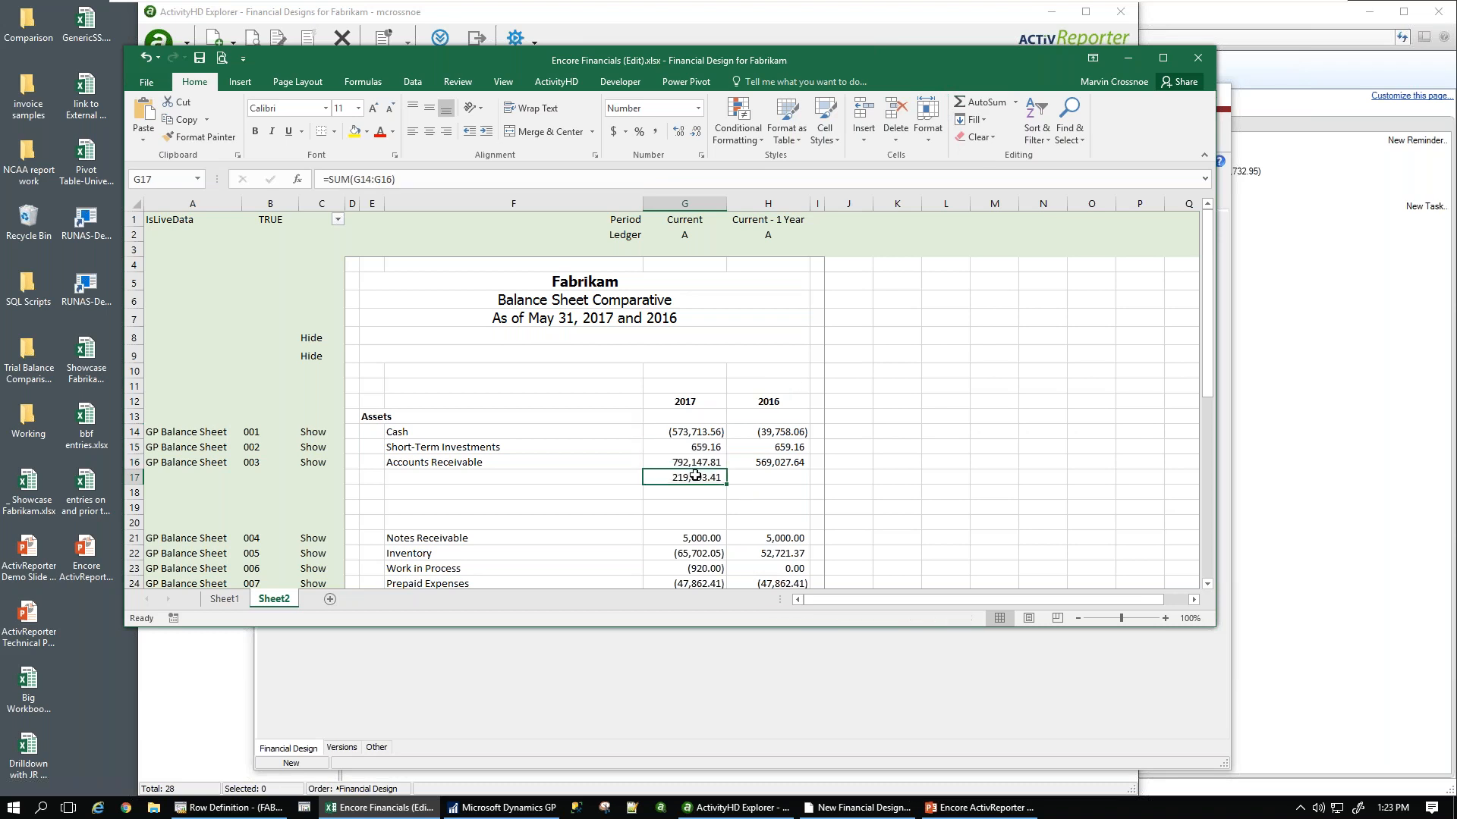
# - Add a top border to the 2017 subtotal in G17 and fill the subtotal across to H17
pyautogui.click(335, 130)
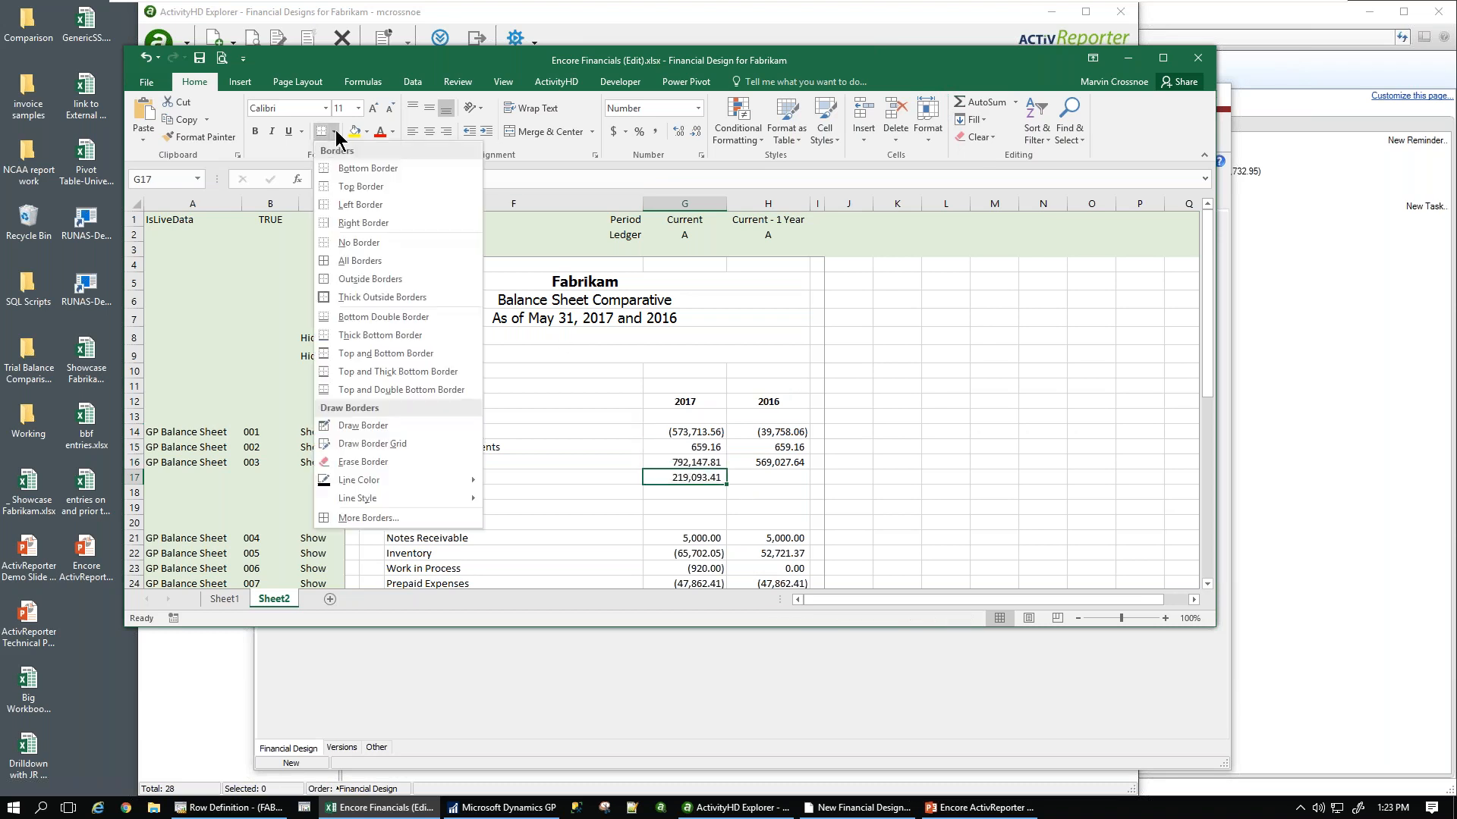
pyautogui.click(349, 204)
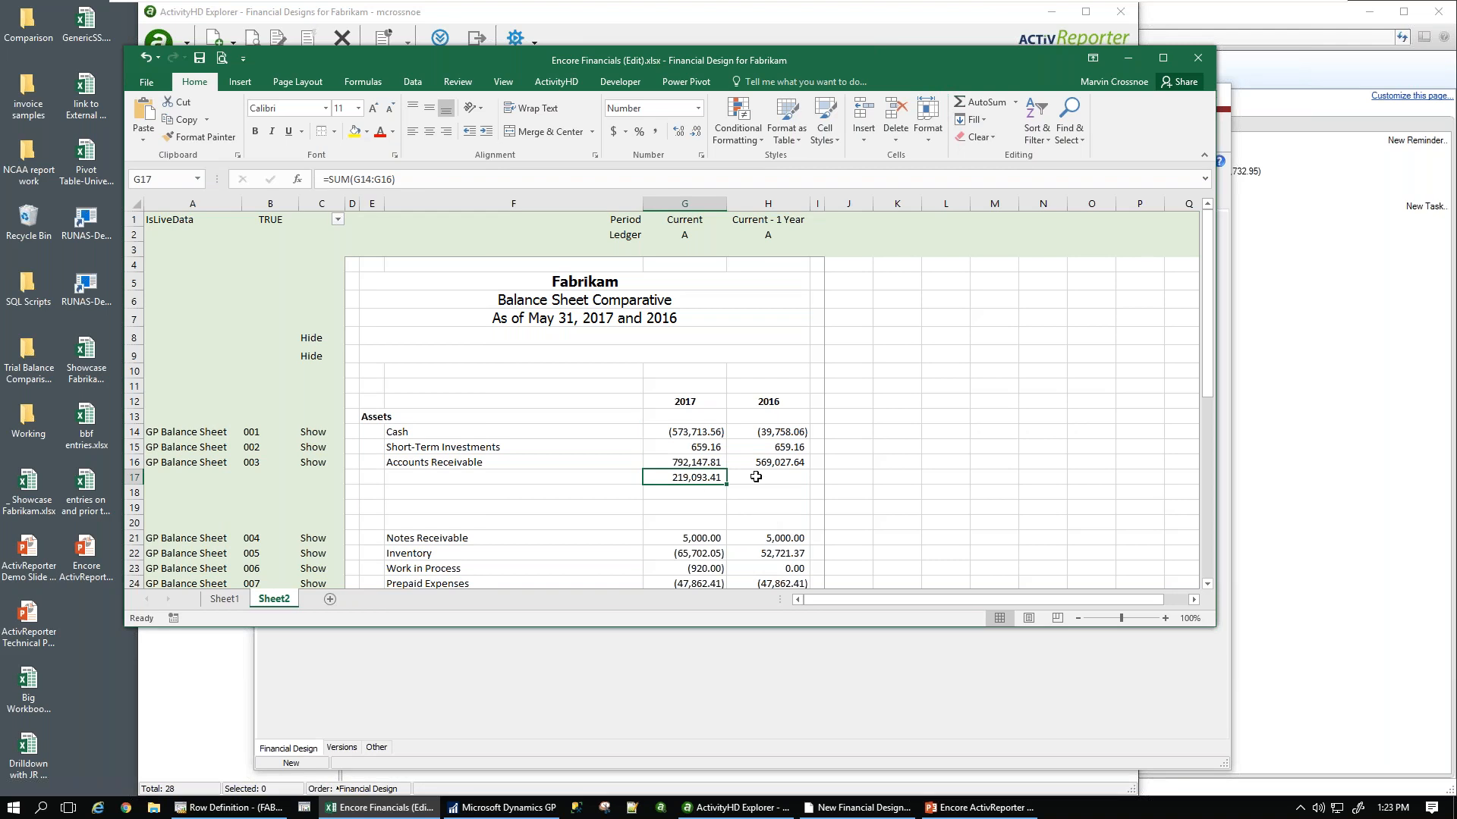
pyautogui.moveTo(724, 482); pyautogui.dragTo(804, 488)
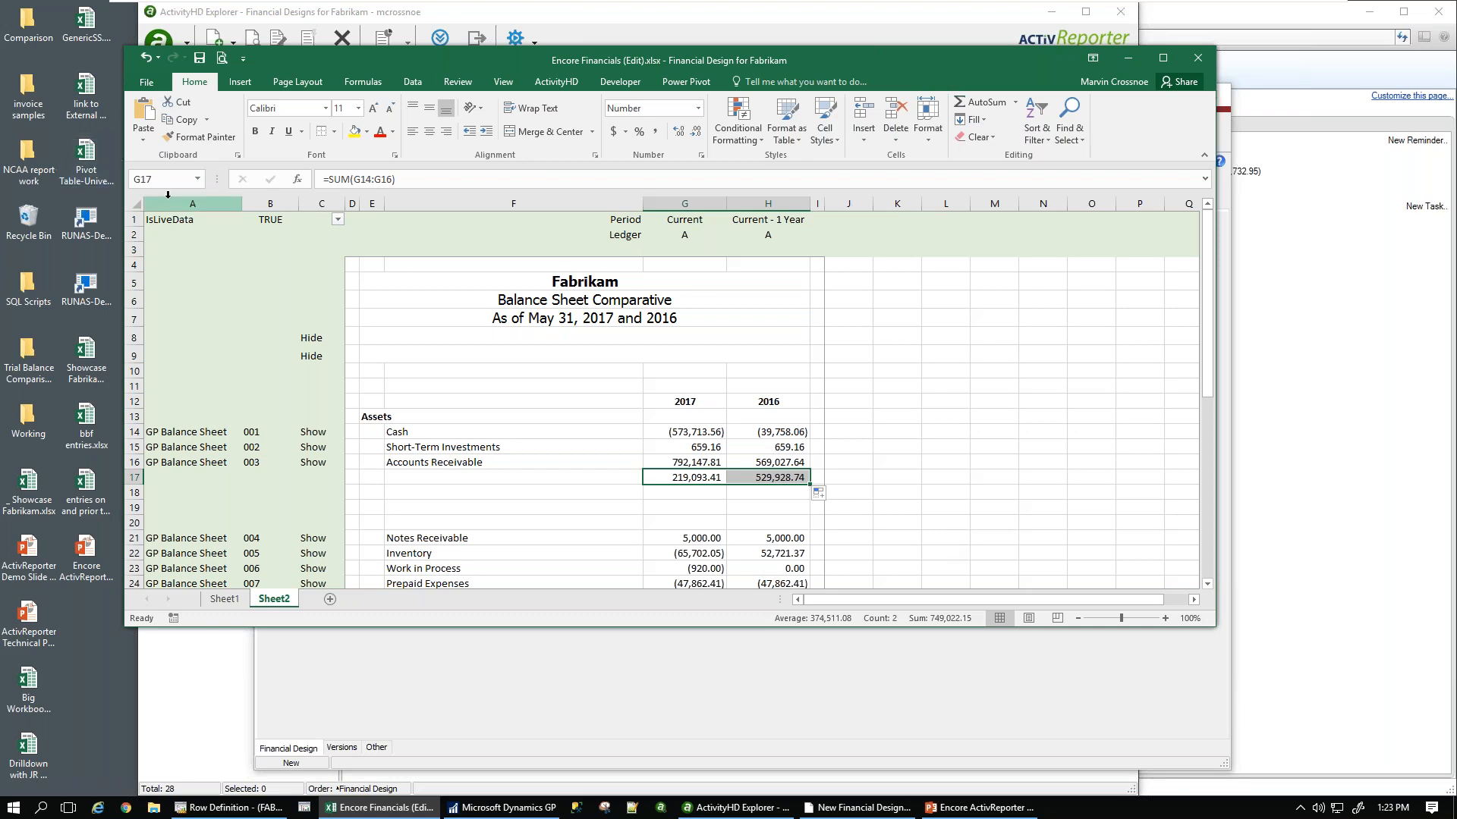
# - Highlight the report's parameter areas in columns A:C and rows 1:3
pyautogui.click(225, 200)
pyautogui.moveTo(224, 200); pyautogui.dragTo(332, 200)
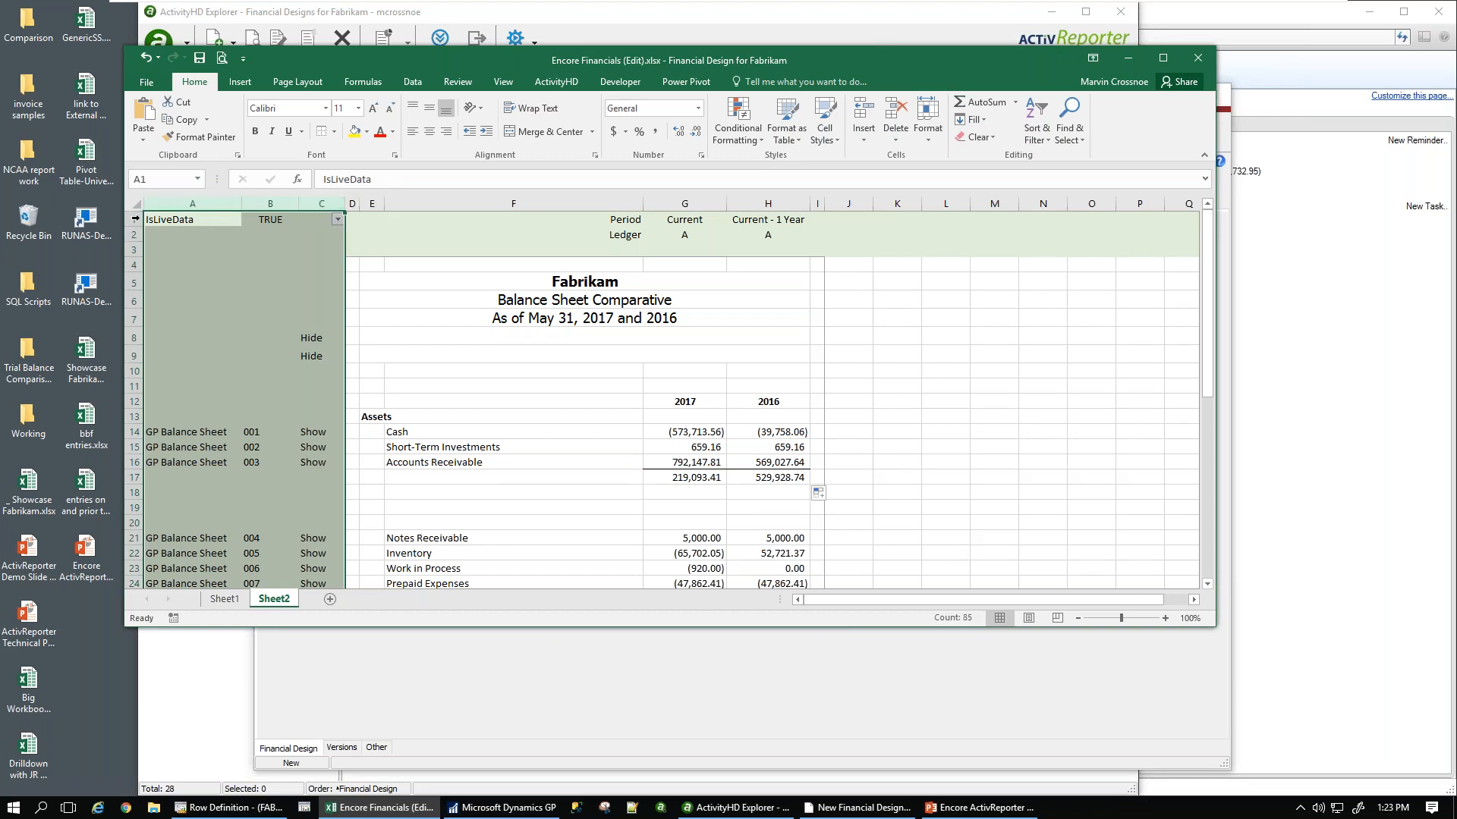
pyautogui.moveTo(134, 219); pyautogui.dragTo(134, 250)
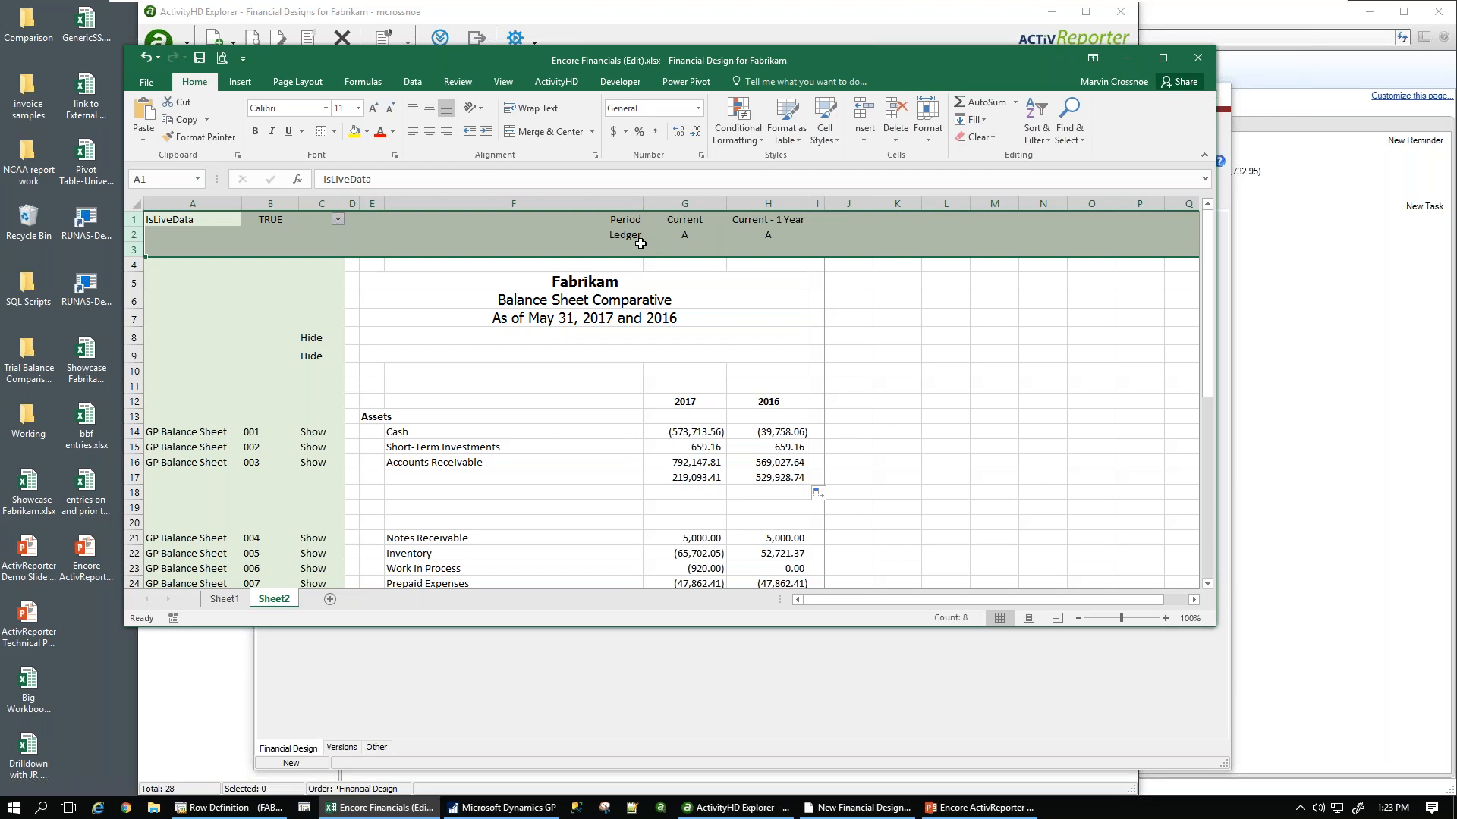
# - Inspect the balance formulas in G14, H15, G23 and G26, enlarging the workbook window to show more report rows
pyautogui.click(693, 434)
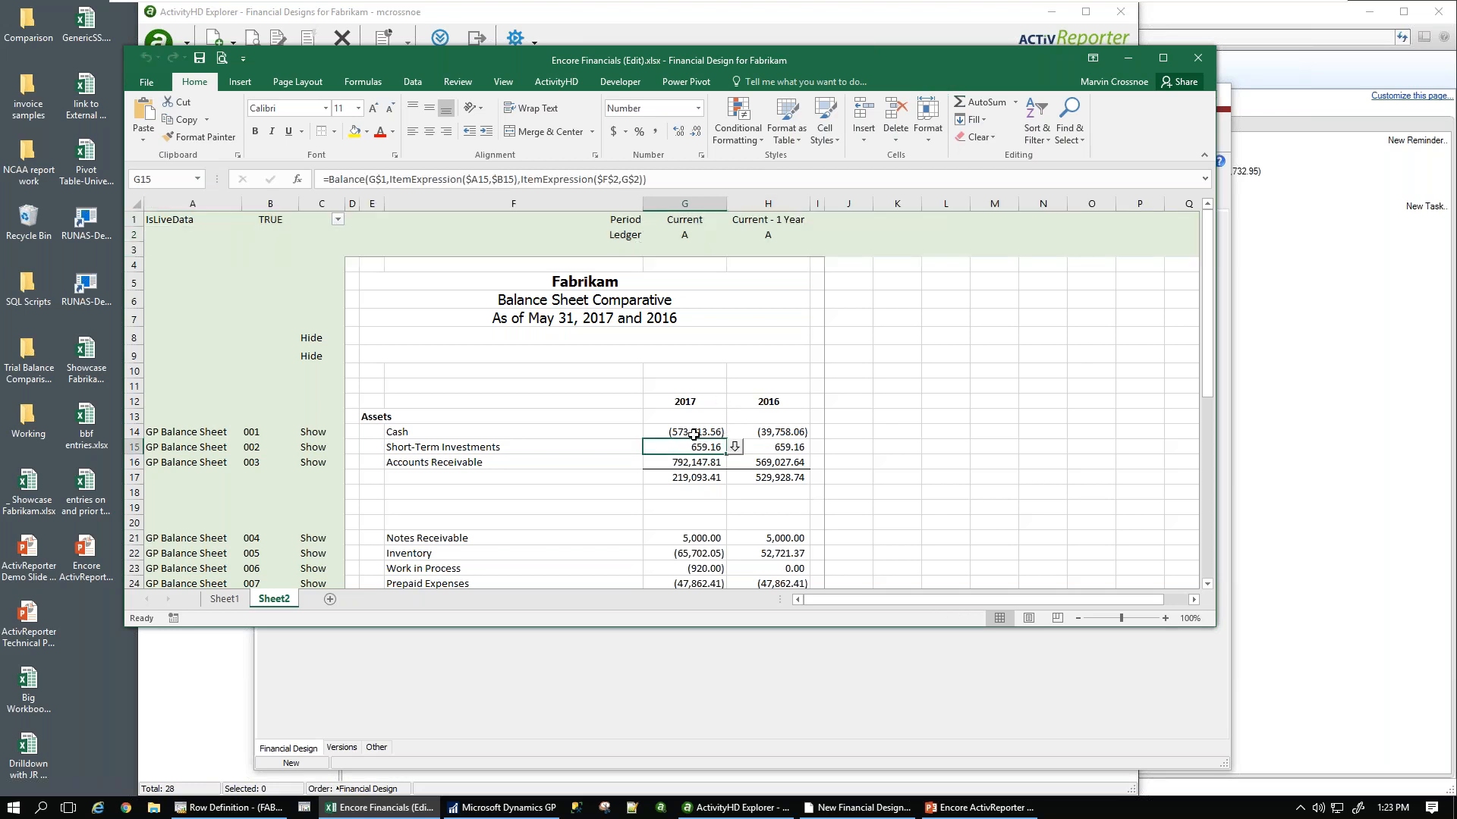
pyautogui.click(408, 180)
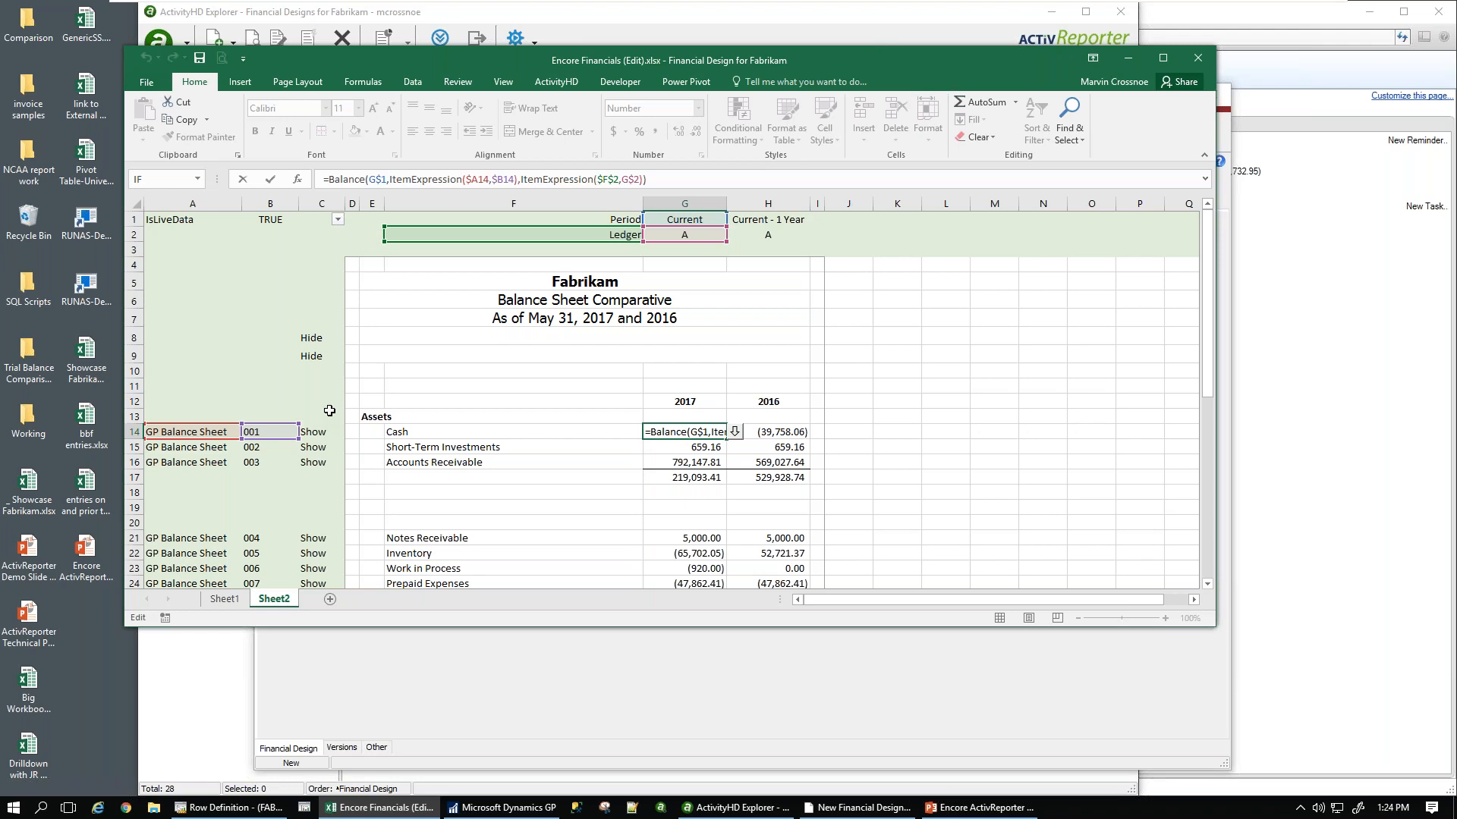
pyautogui.hotkey('ctrl', 'Return')
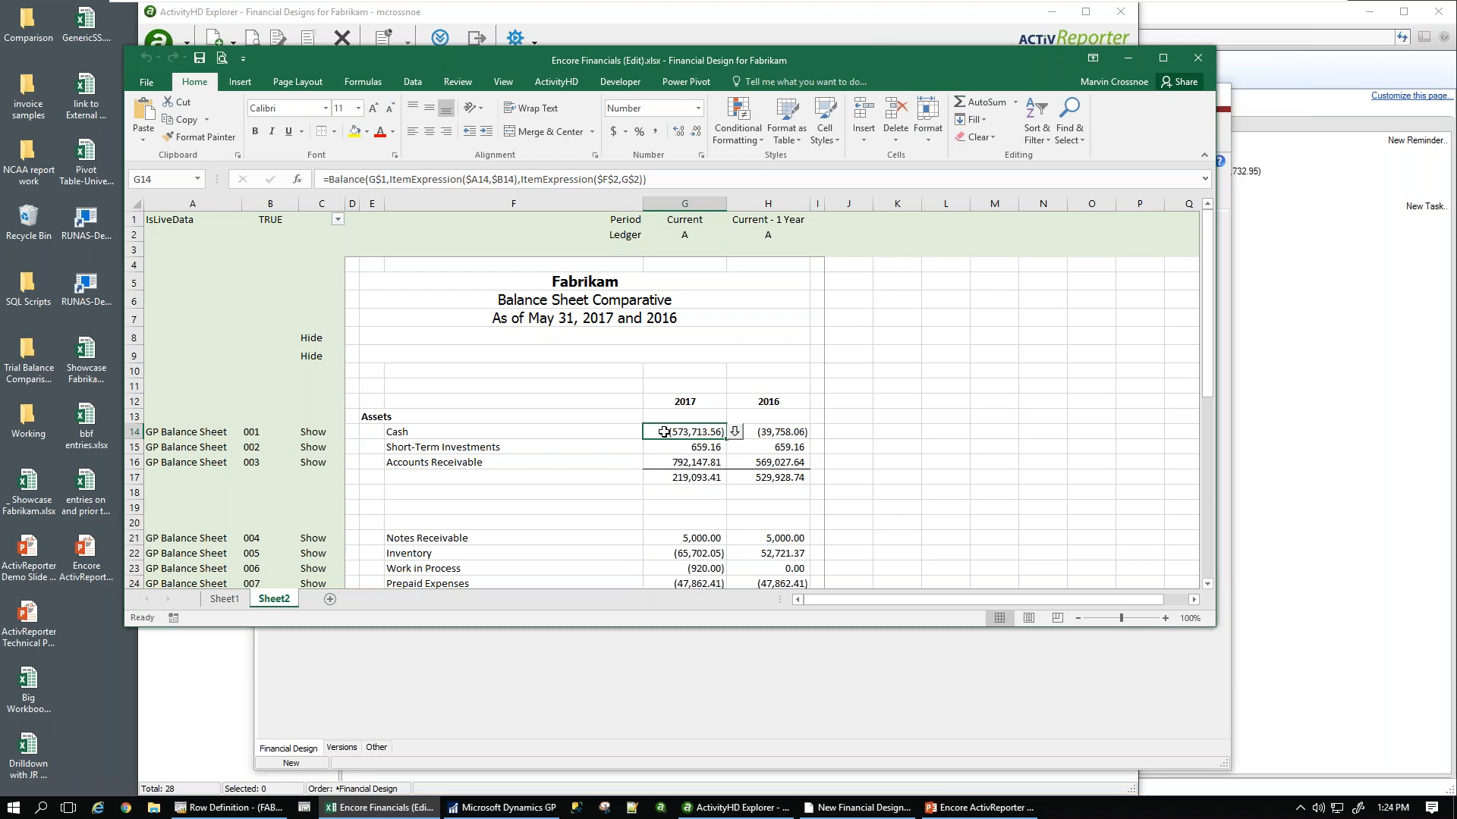
pyautogui.click(784, 449)
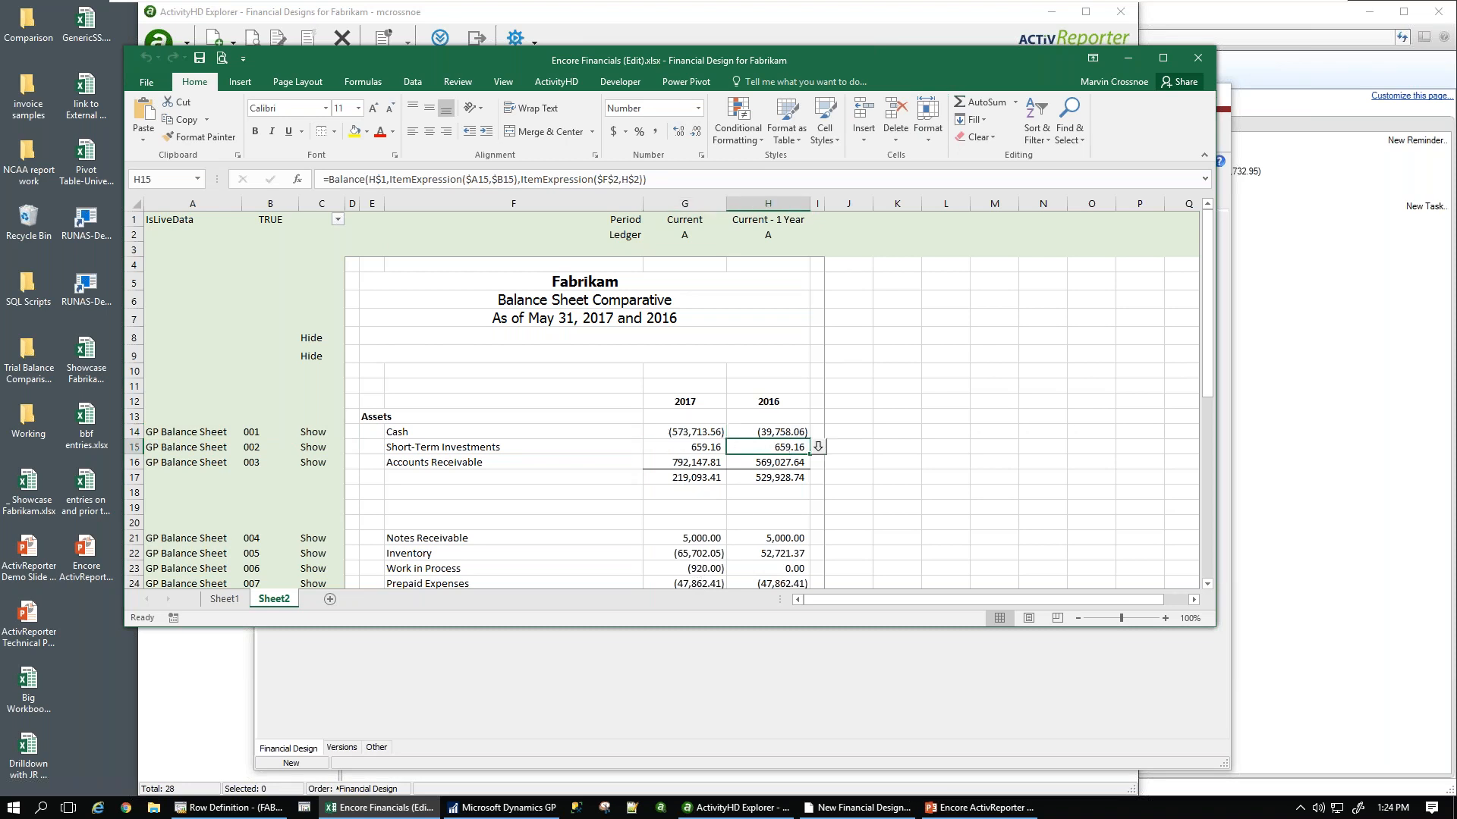
pyautogui.click(700, 573)
pyautogui.moveTo(1054, 630); pyautogui.dragTo(1054, 812)
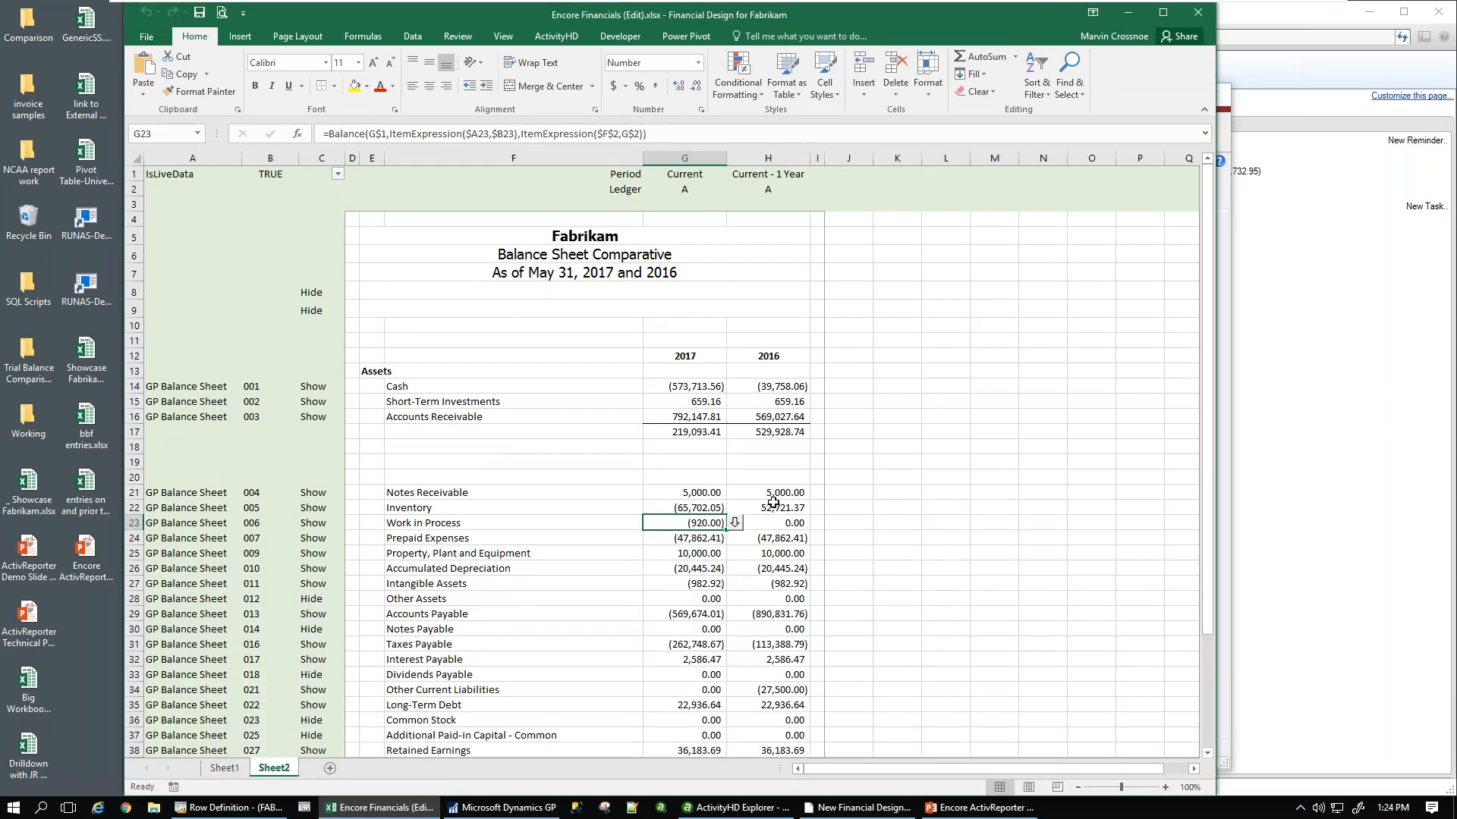
pyautogui.click(687, 569)
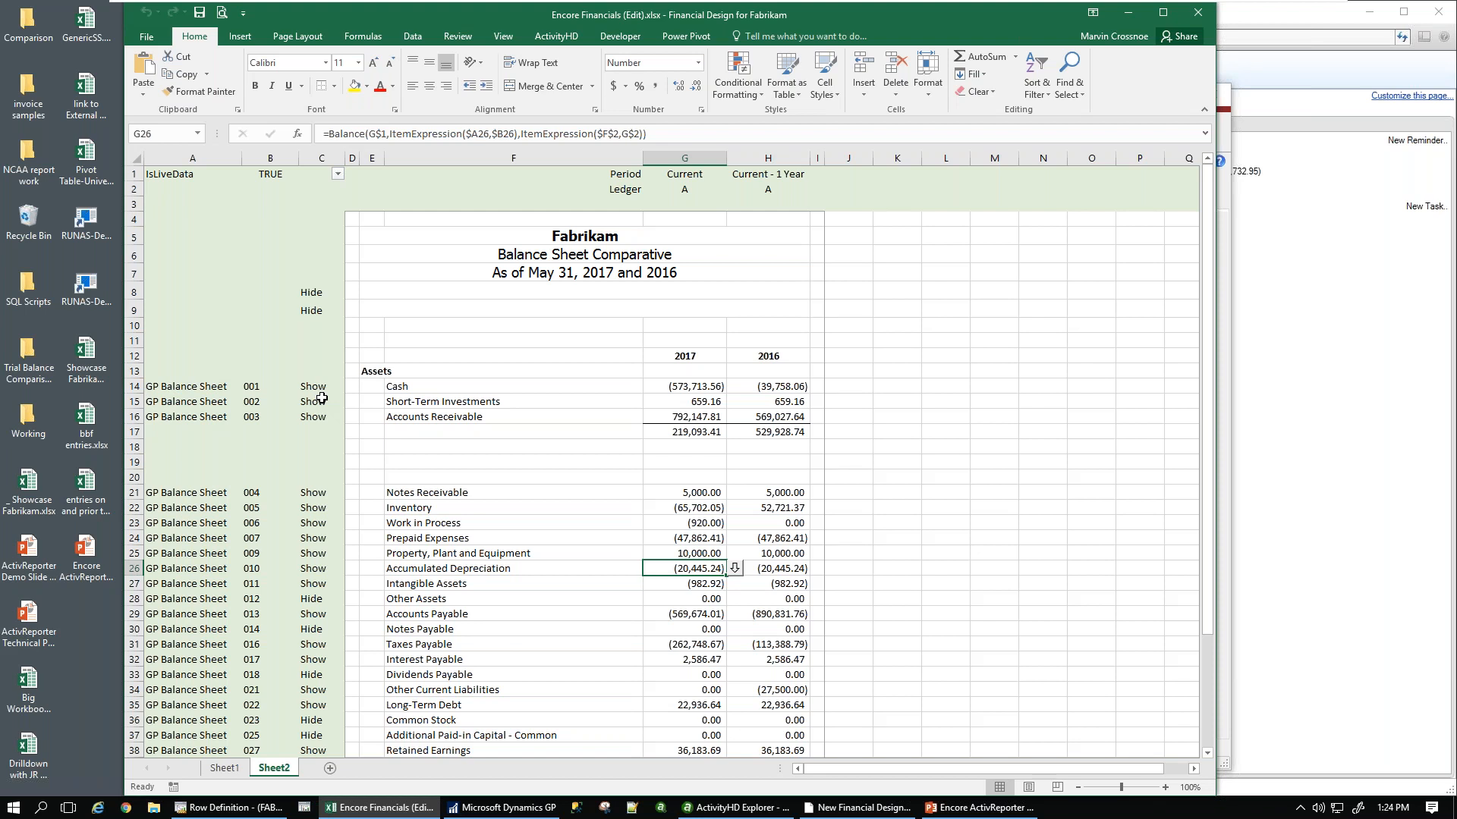
# - Copy the Current - 1 Year column H and insert the copied column at J
pyautogui.click(760, 156)
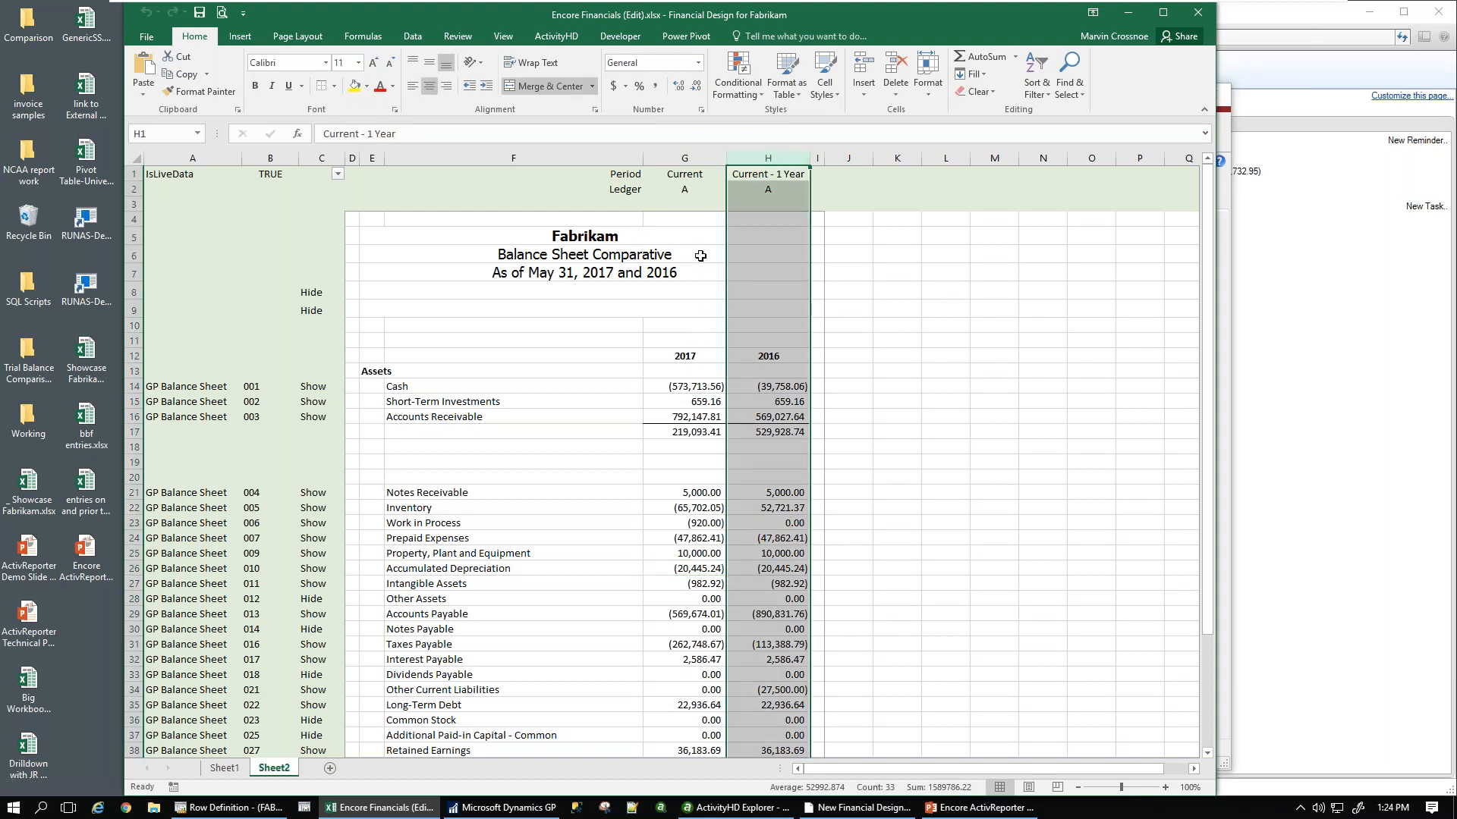
pyautogui.click(674, 148)
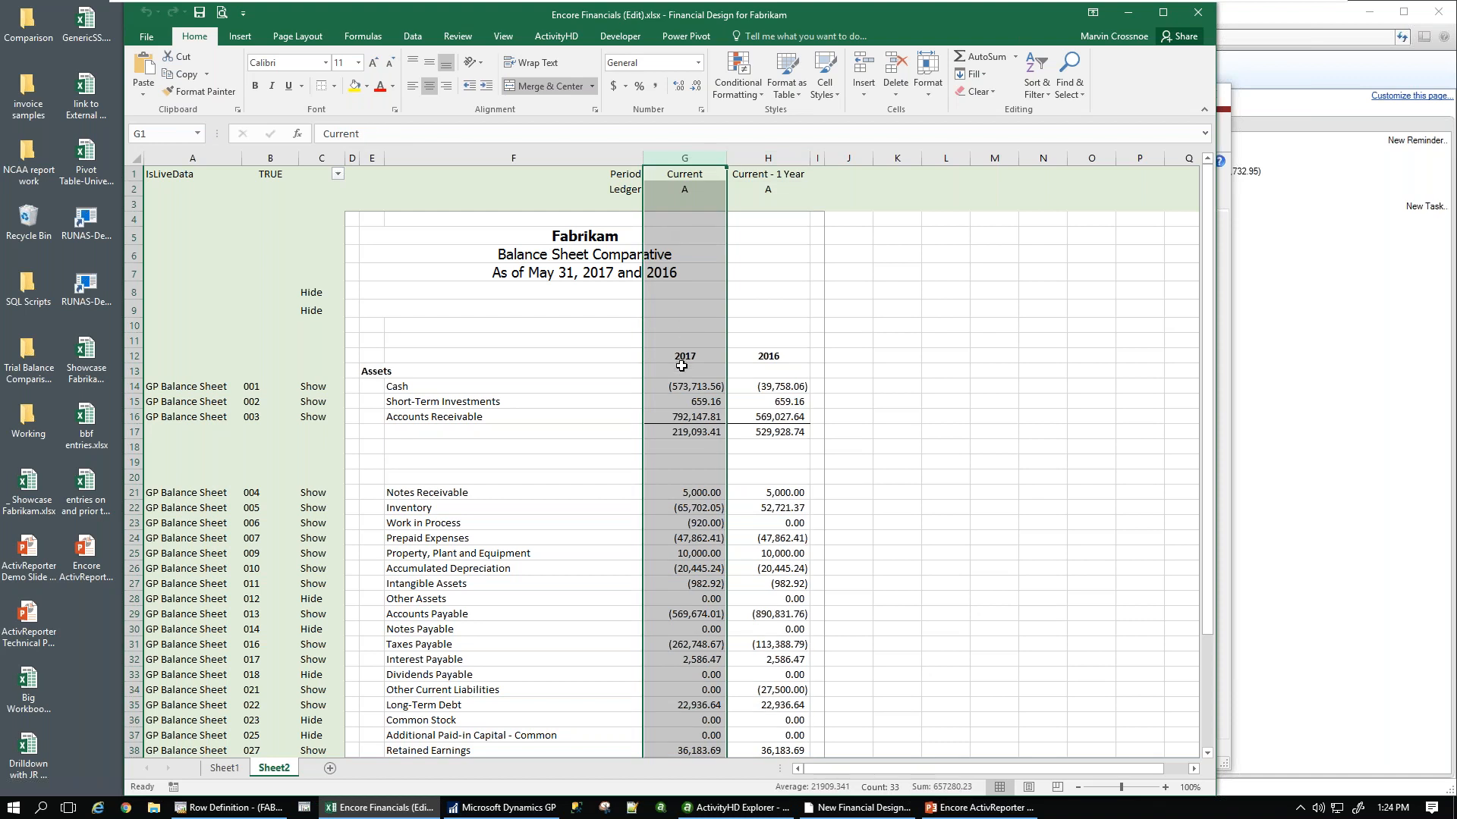
pyautogui.click(768, 157)
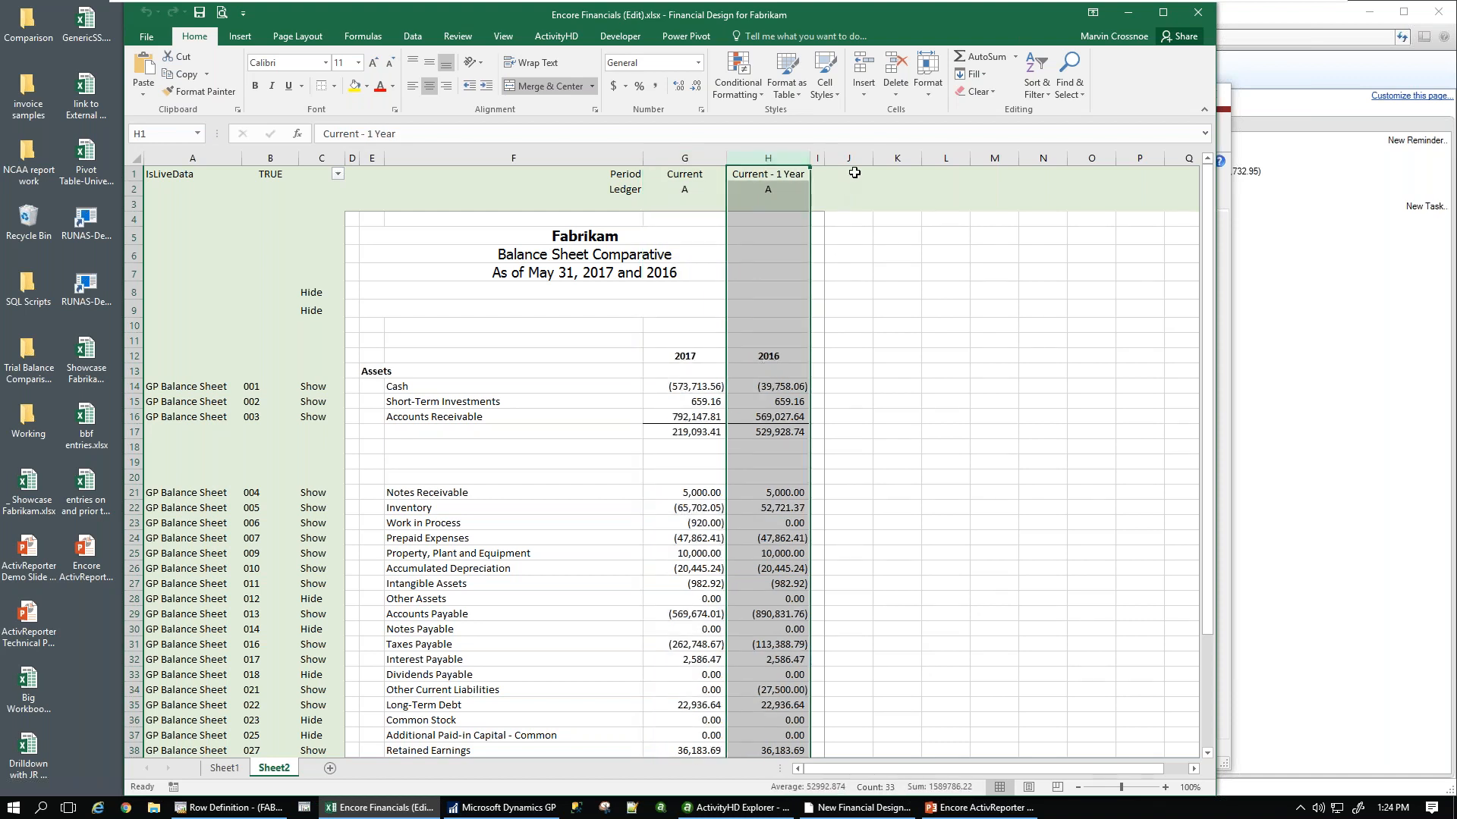
pyautogui.click(862, 158)
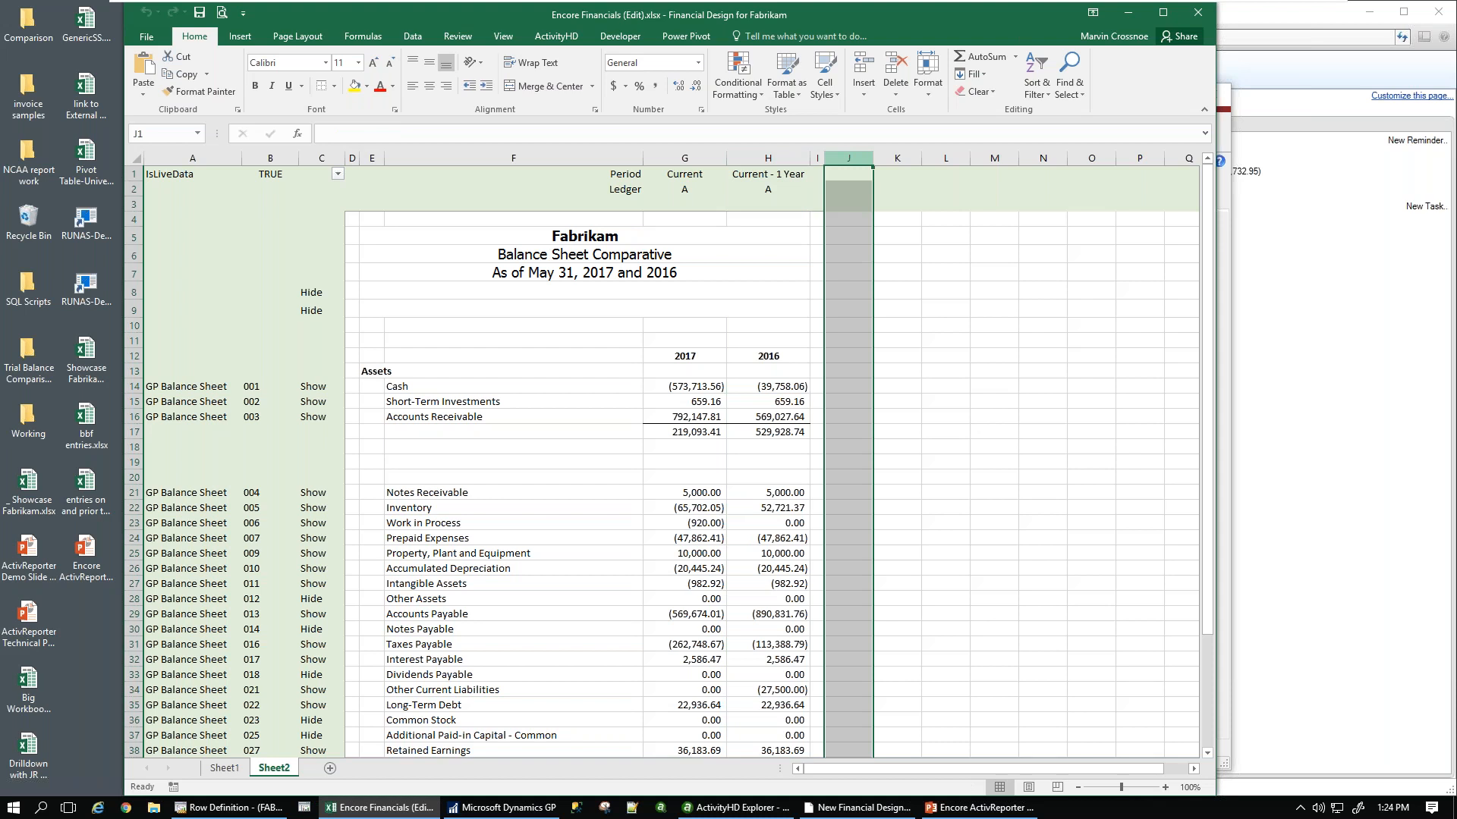
pyautogui.click(751, 158)
pyautogui.rightClick(751, 158)
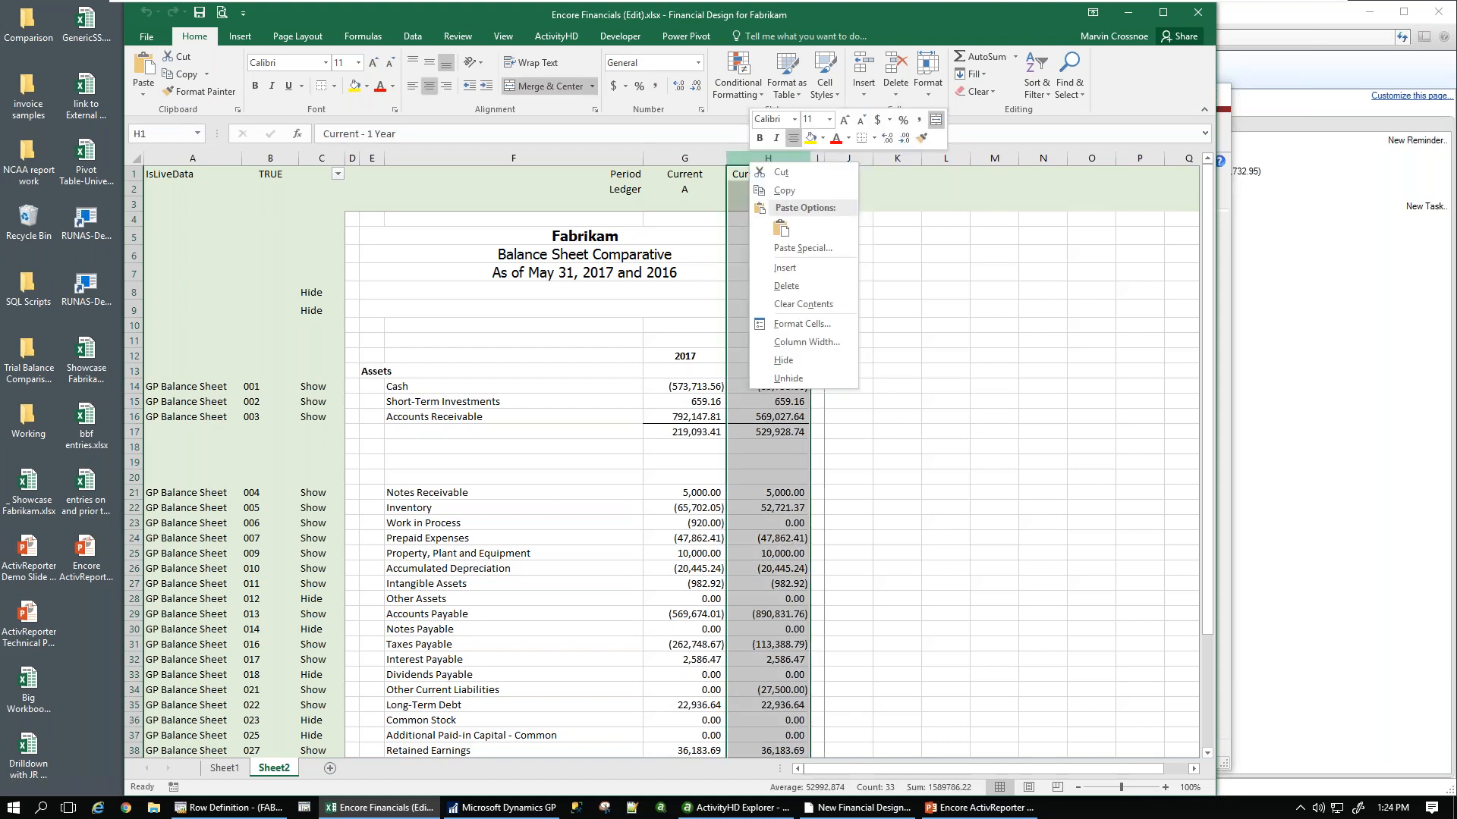
pyautogui.click(783, 190)
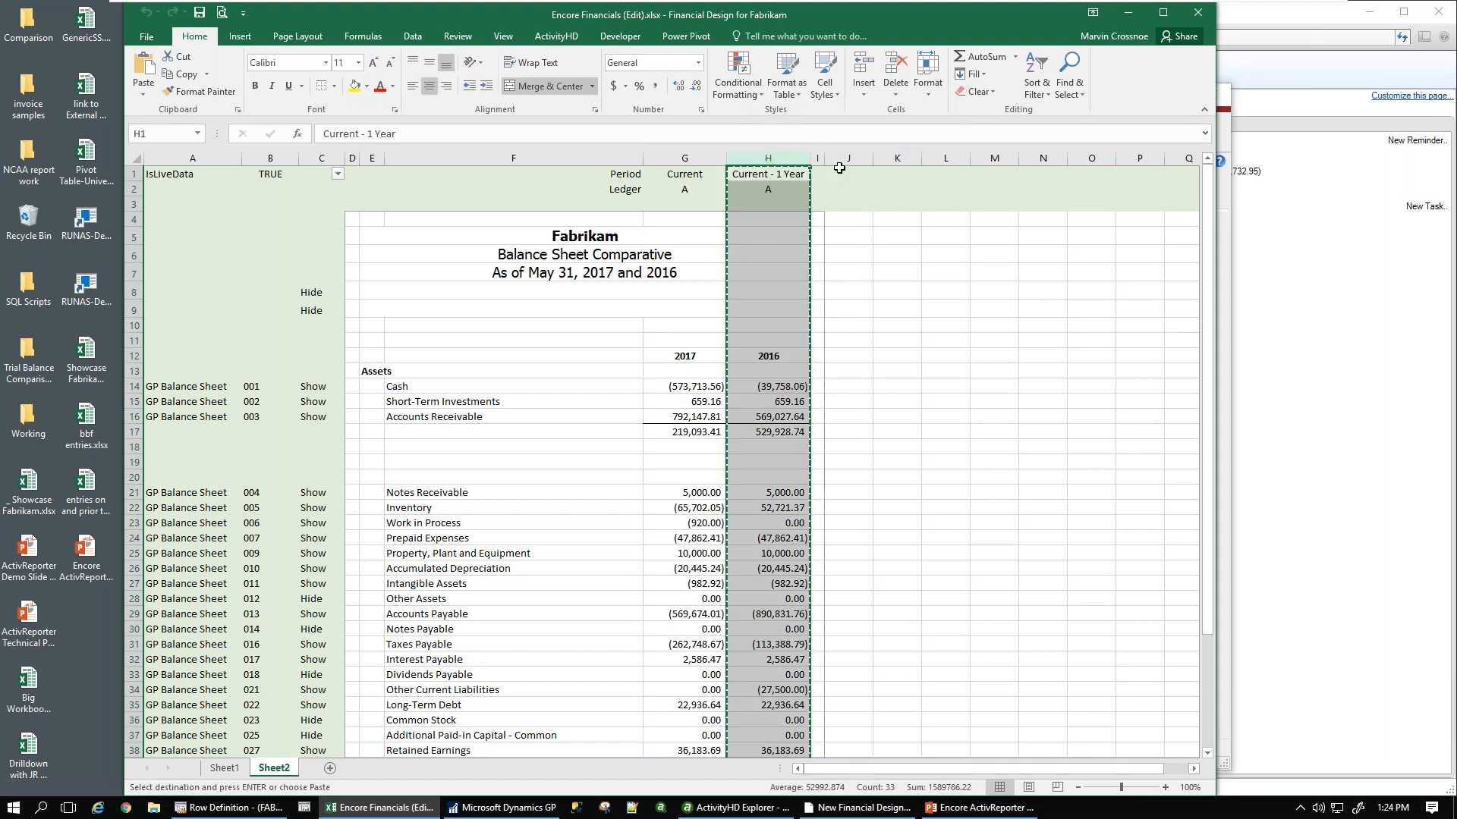
pyautogui.click(843, 158)
pyautogui.rightClick(852, 159)
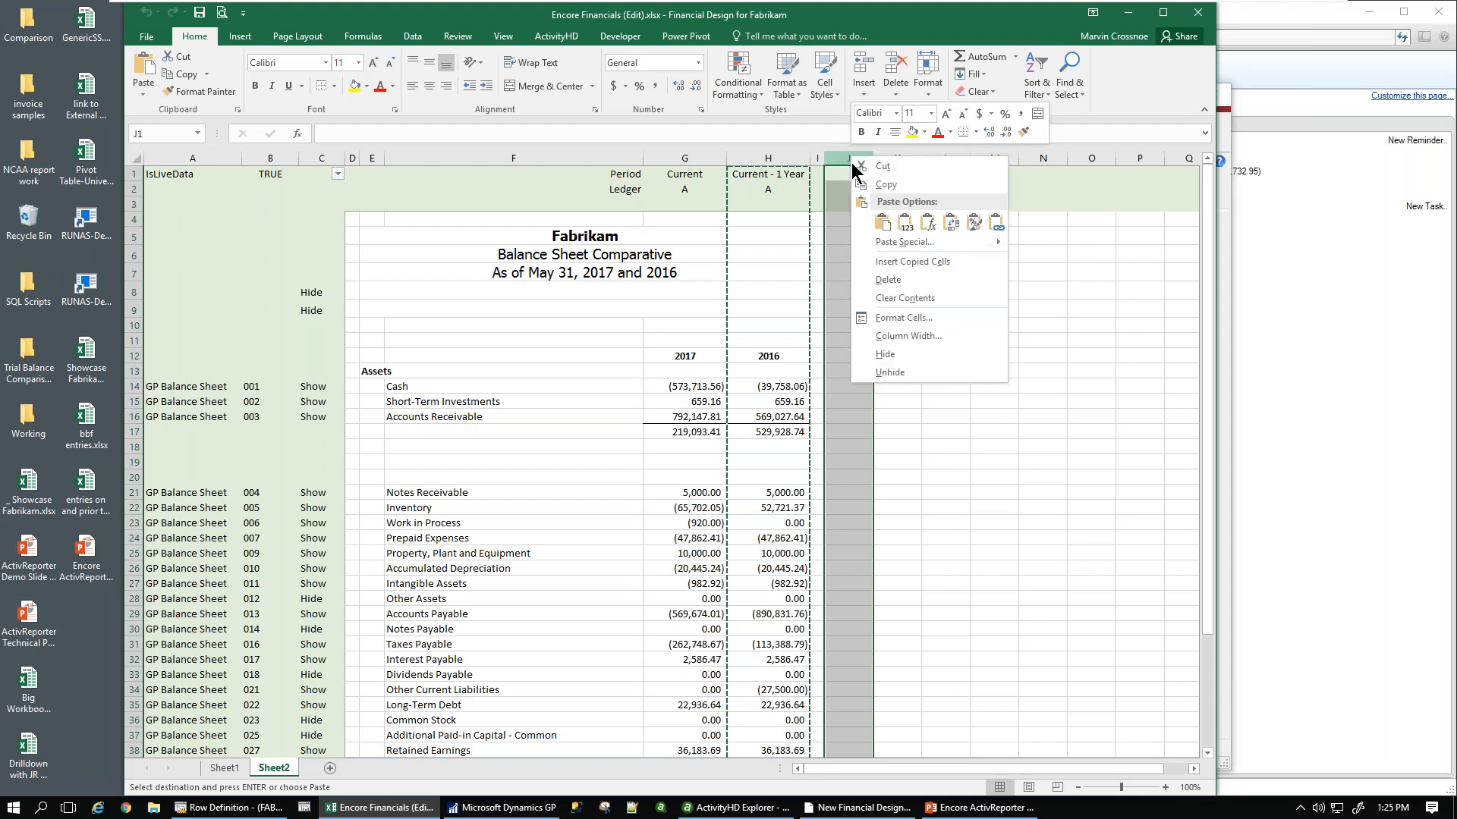
pyautogui.click(911, 261)
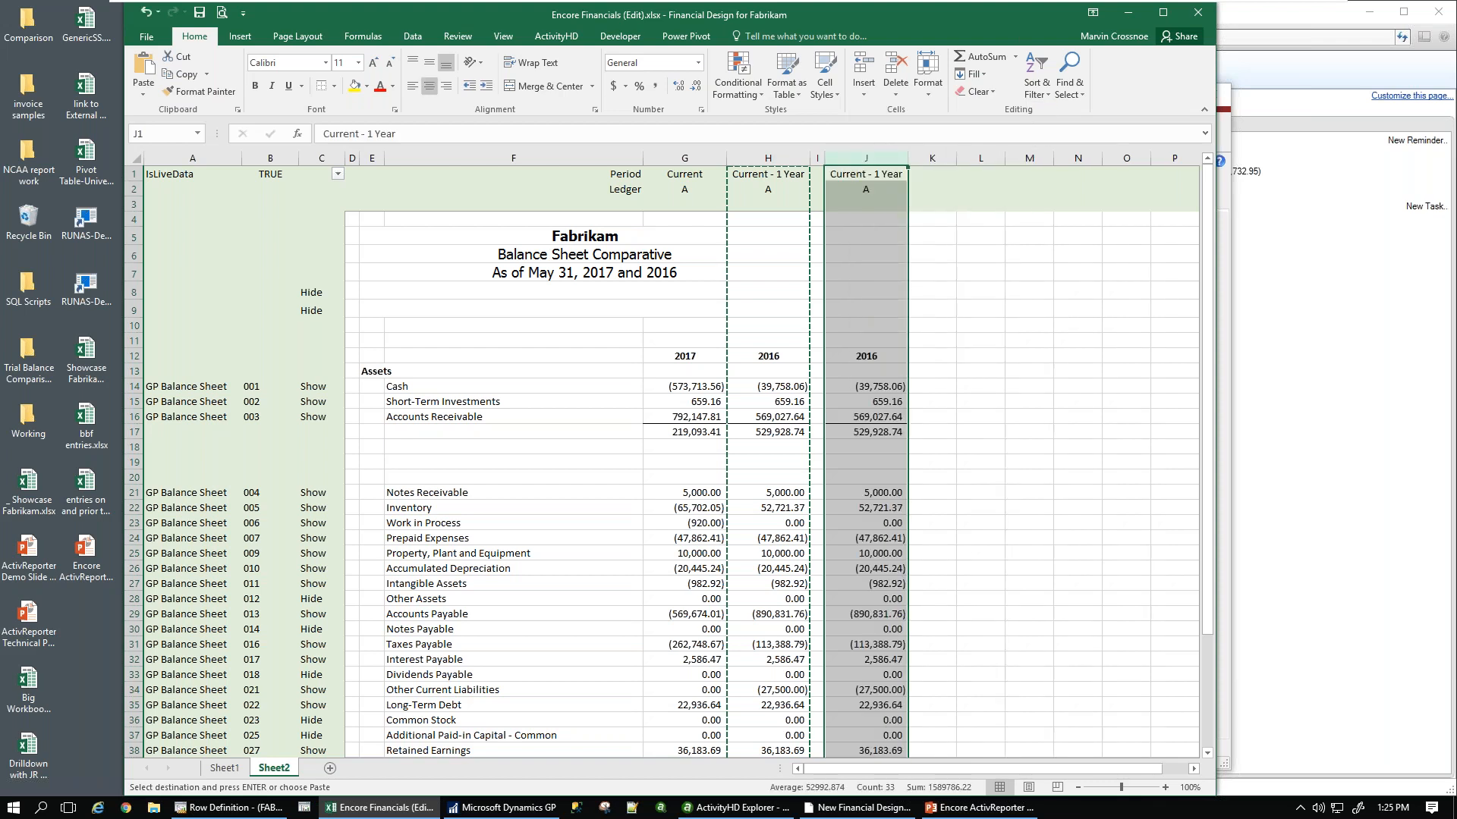
# - Change the period in J1 to Current - 2 Year
pyautogui.click(866, 173)
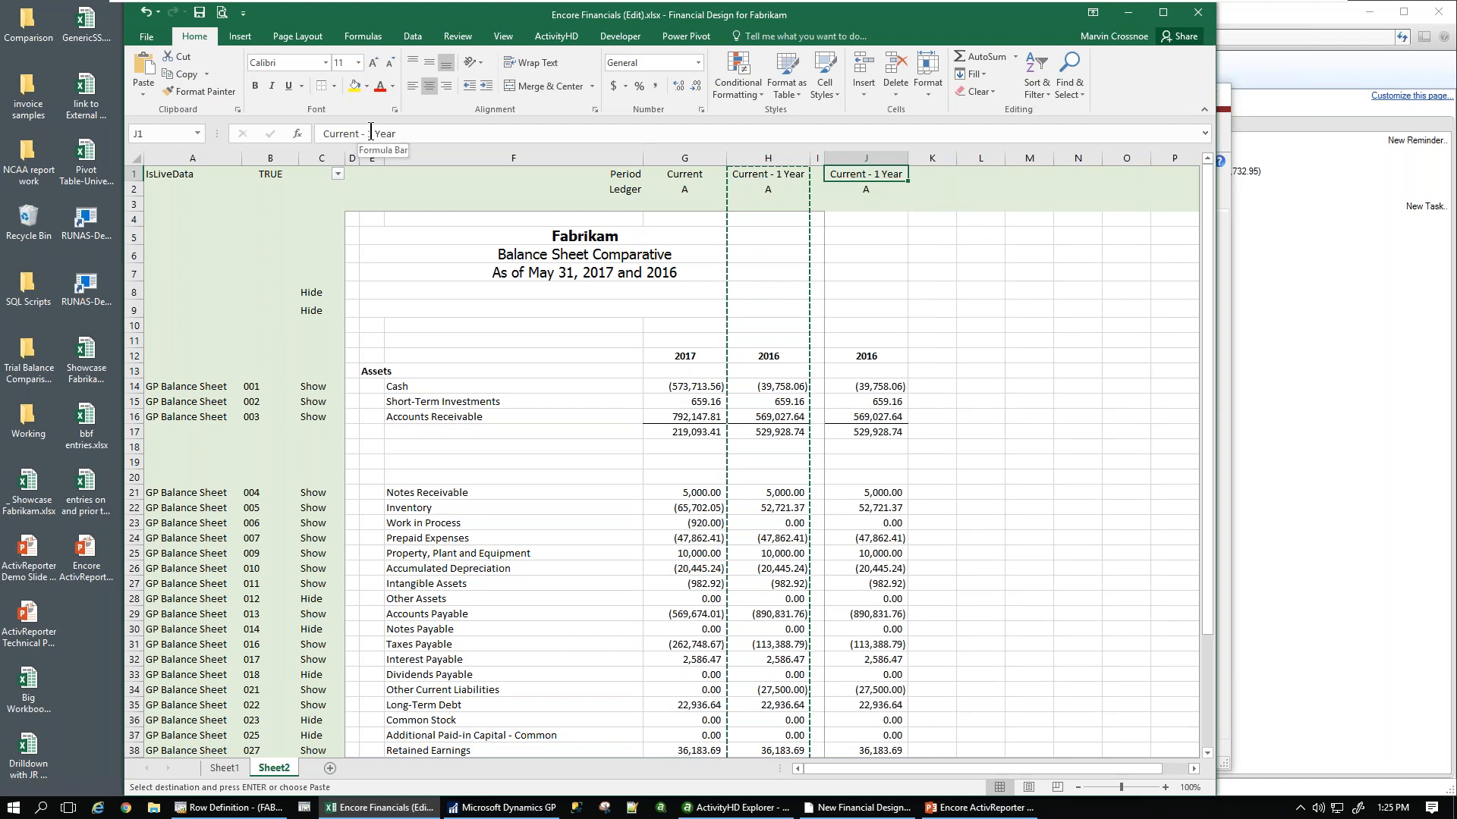
pyautogui.click(371, 133)
pyautogui.press('BackSpace')
pyautogui.write('2')
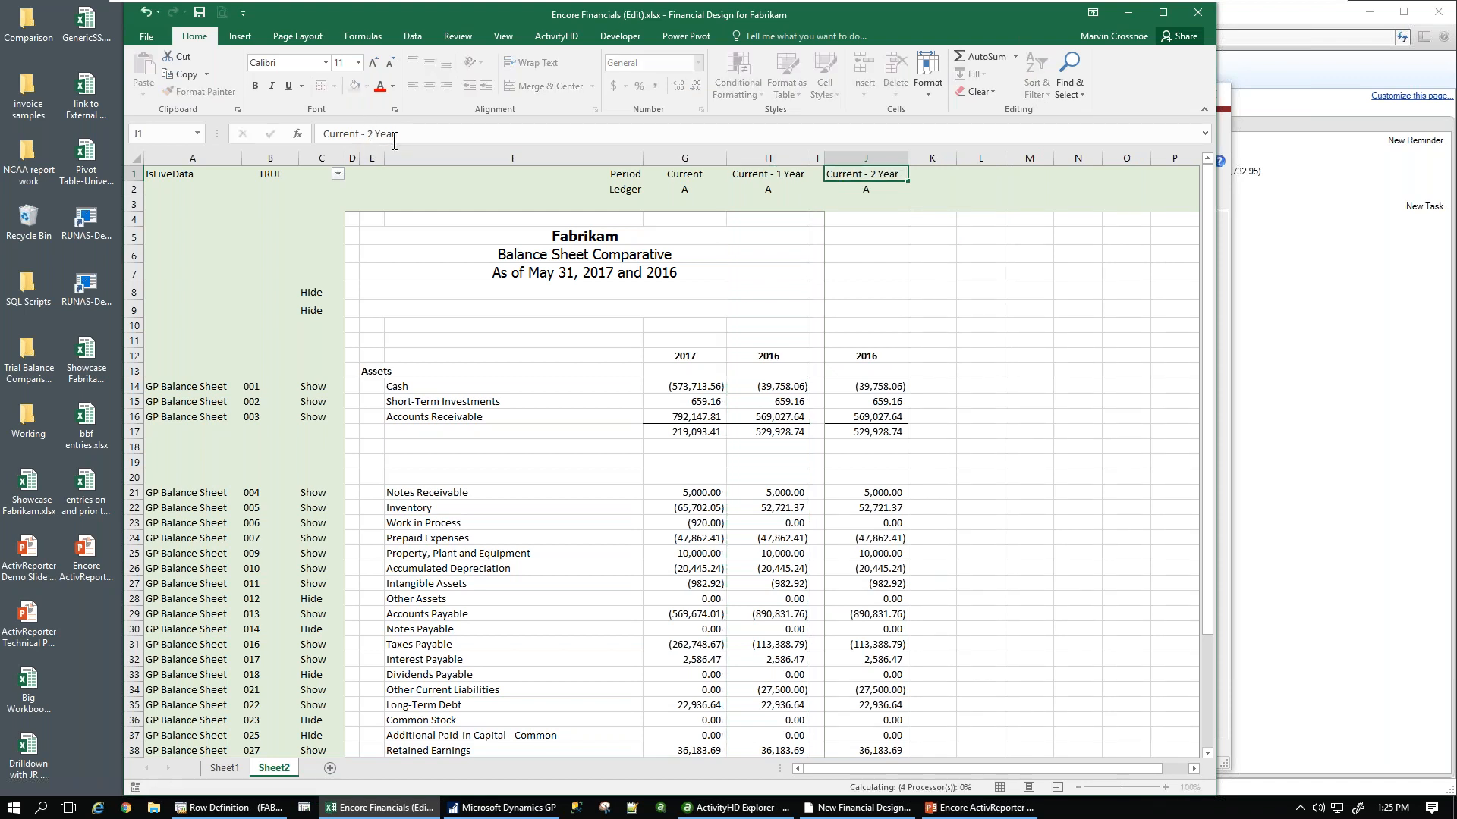
pyautogui.press('Return')
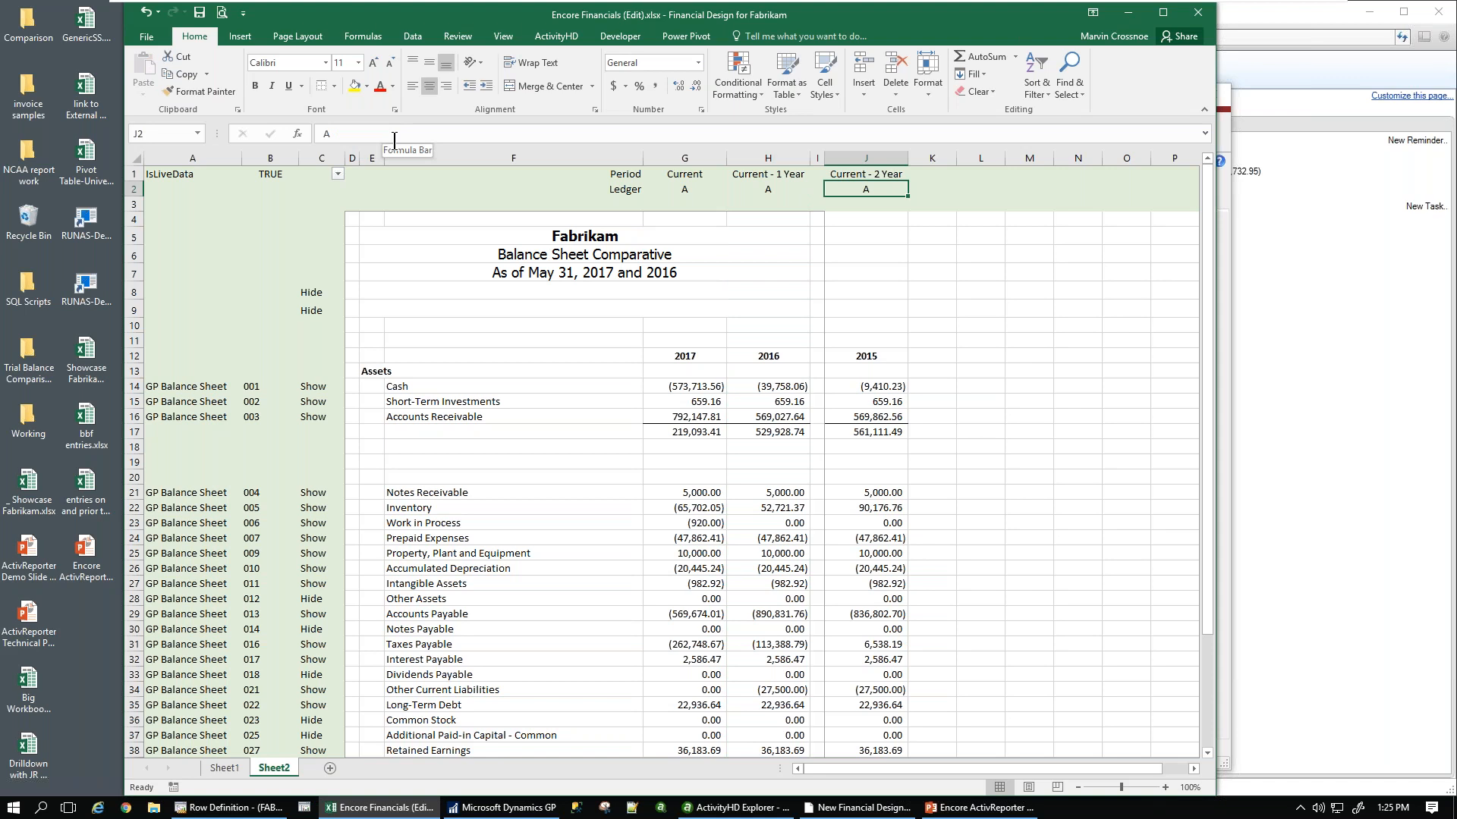
# - Drill down into the Cash balance in J14, sort the journal detail by post date in descending order, and close the drilldown
pyautogui.click(895, 386)
pyautogui.doubleClick(895, 386)
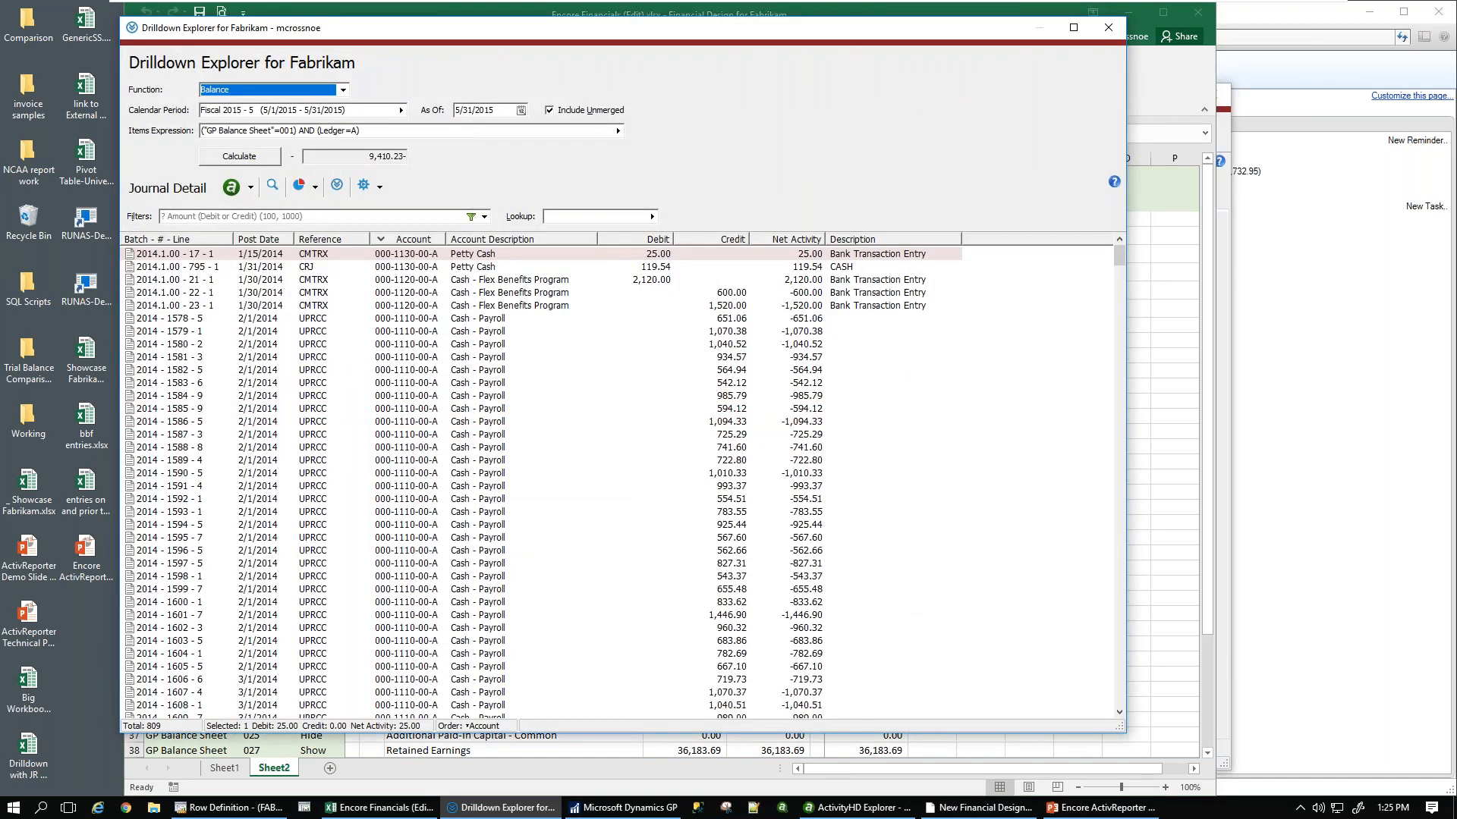
pyautogui.click(262, 238)
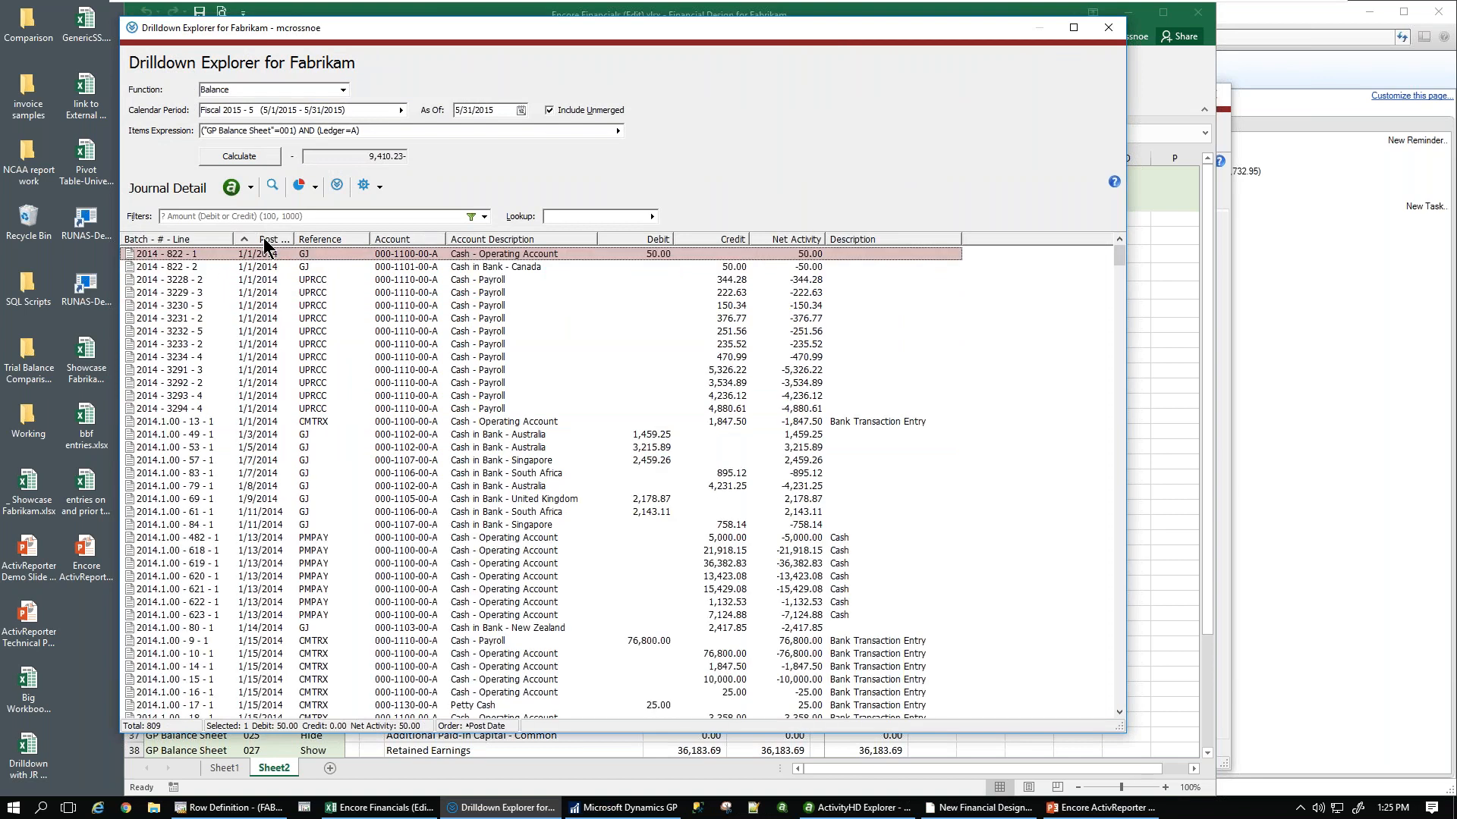
pyautogui.click(264, 239)
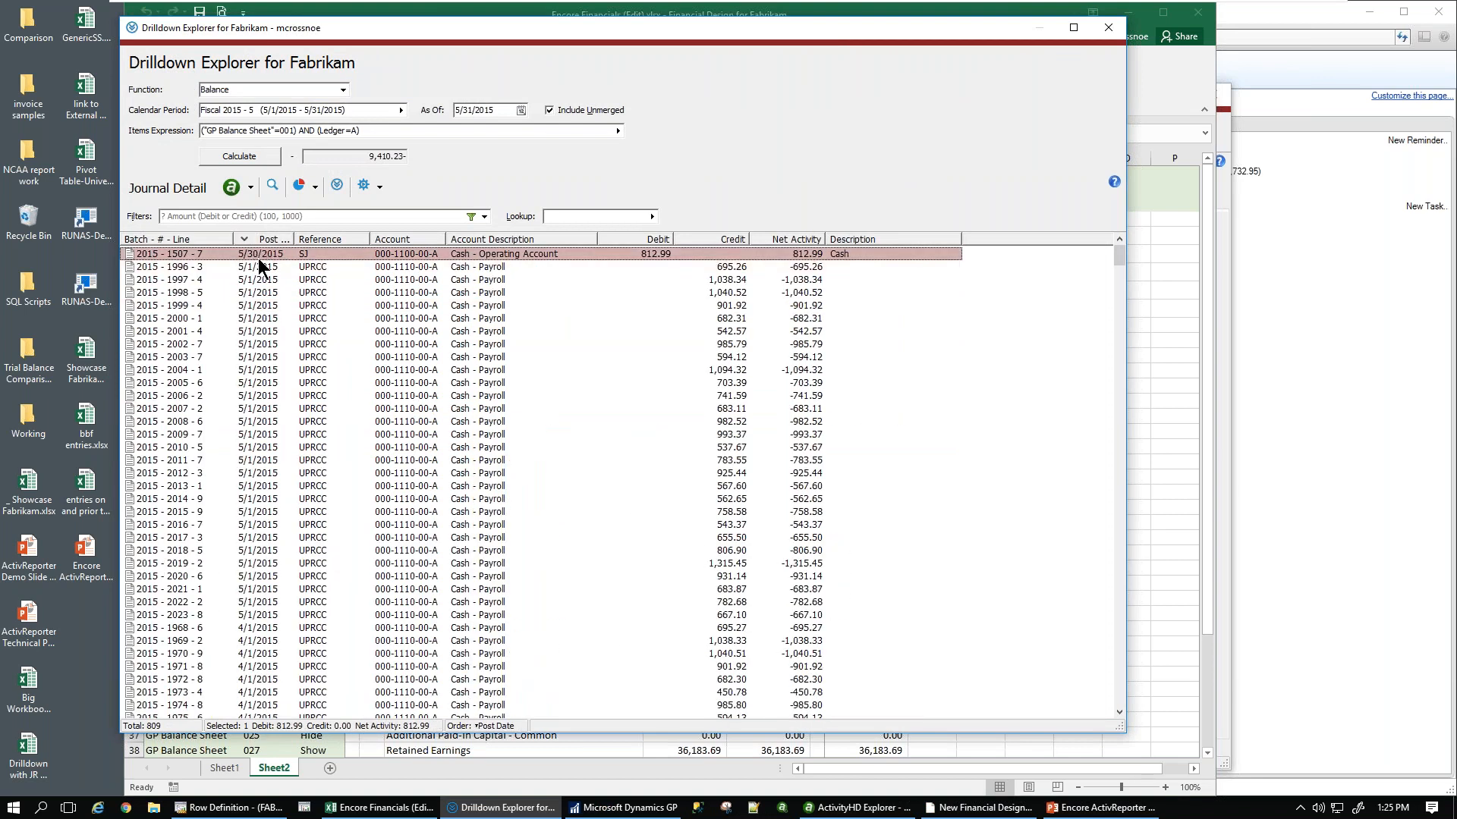
pyautogui.click(1107, 29)
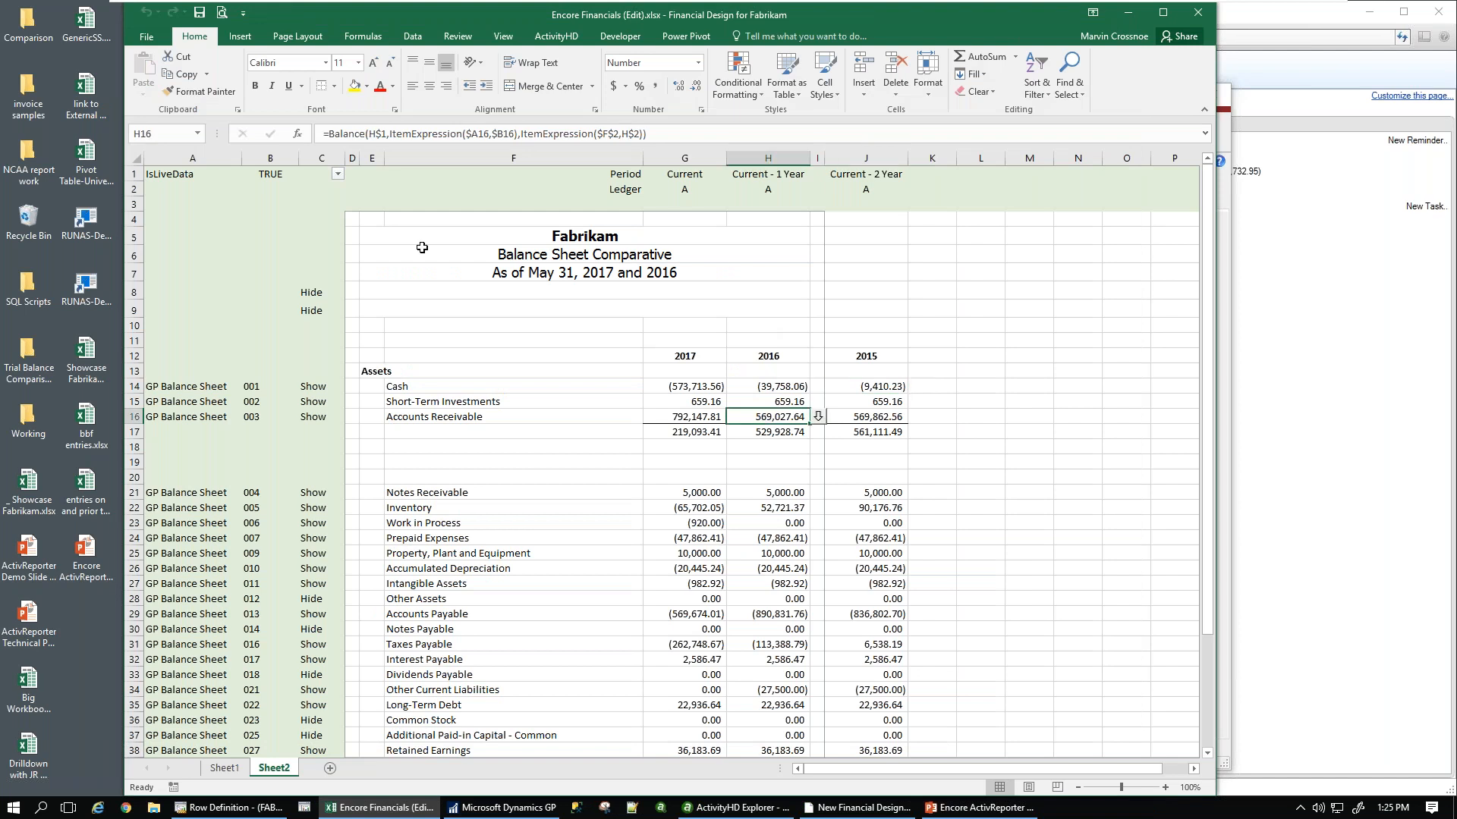
# - Drill down into the 2016 Accounts Receivable and 2017 Cash balances, closing each journal detail after viewing it
pyautogui.click(818, 417)
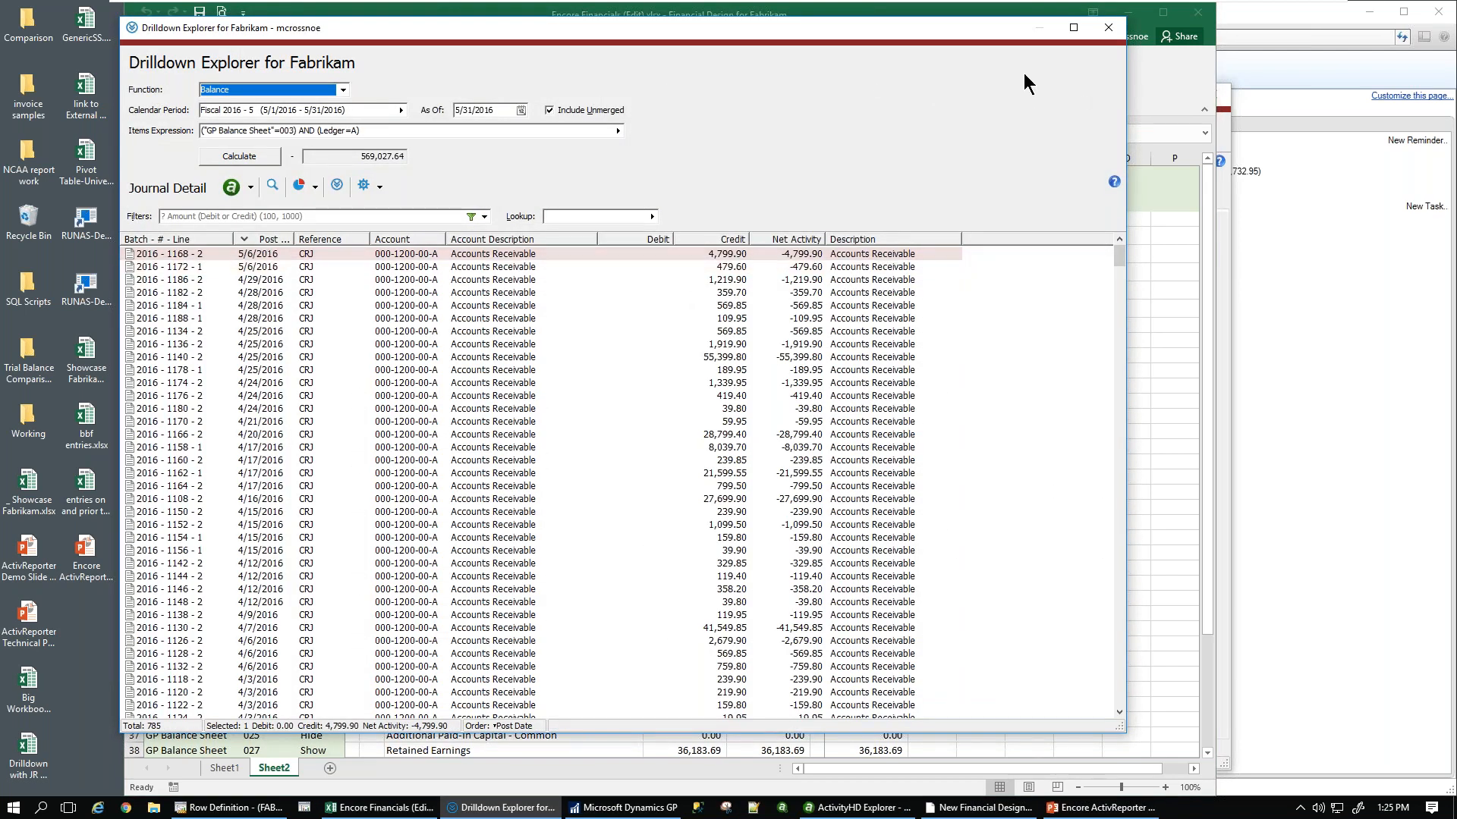
pyautogui.click(1109, 28)
pyautogui.click(669, 384)
pyautogui.click(736, 386)
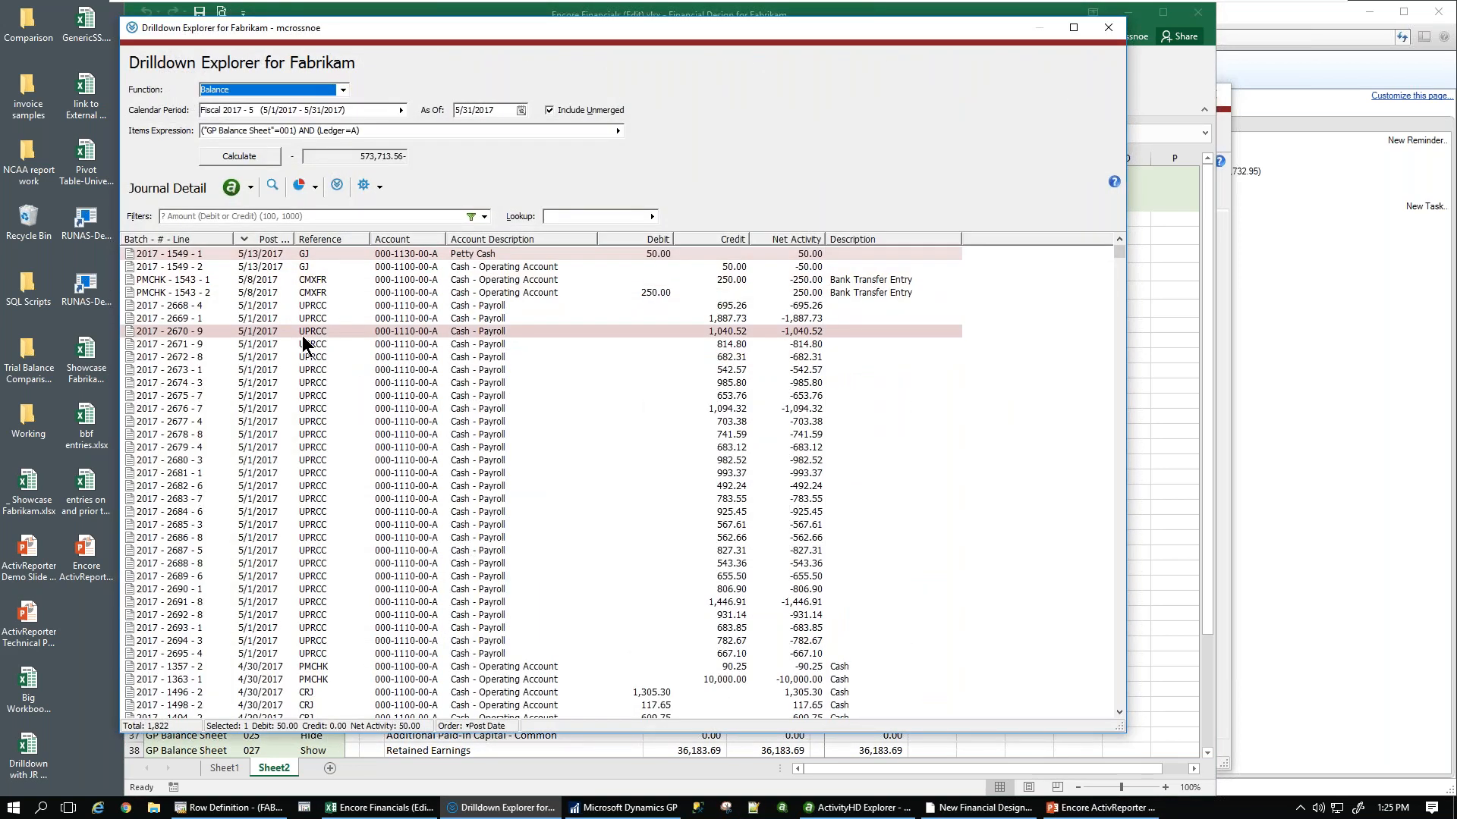
pyautogui.click(1107, 29)
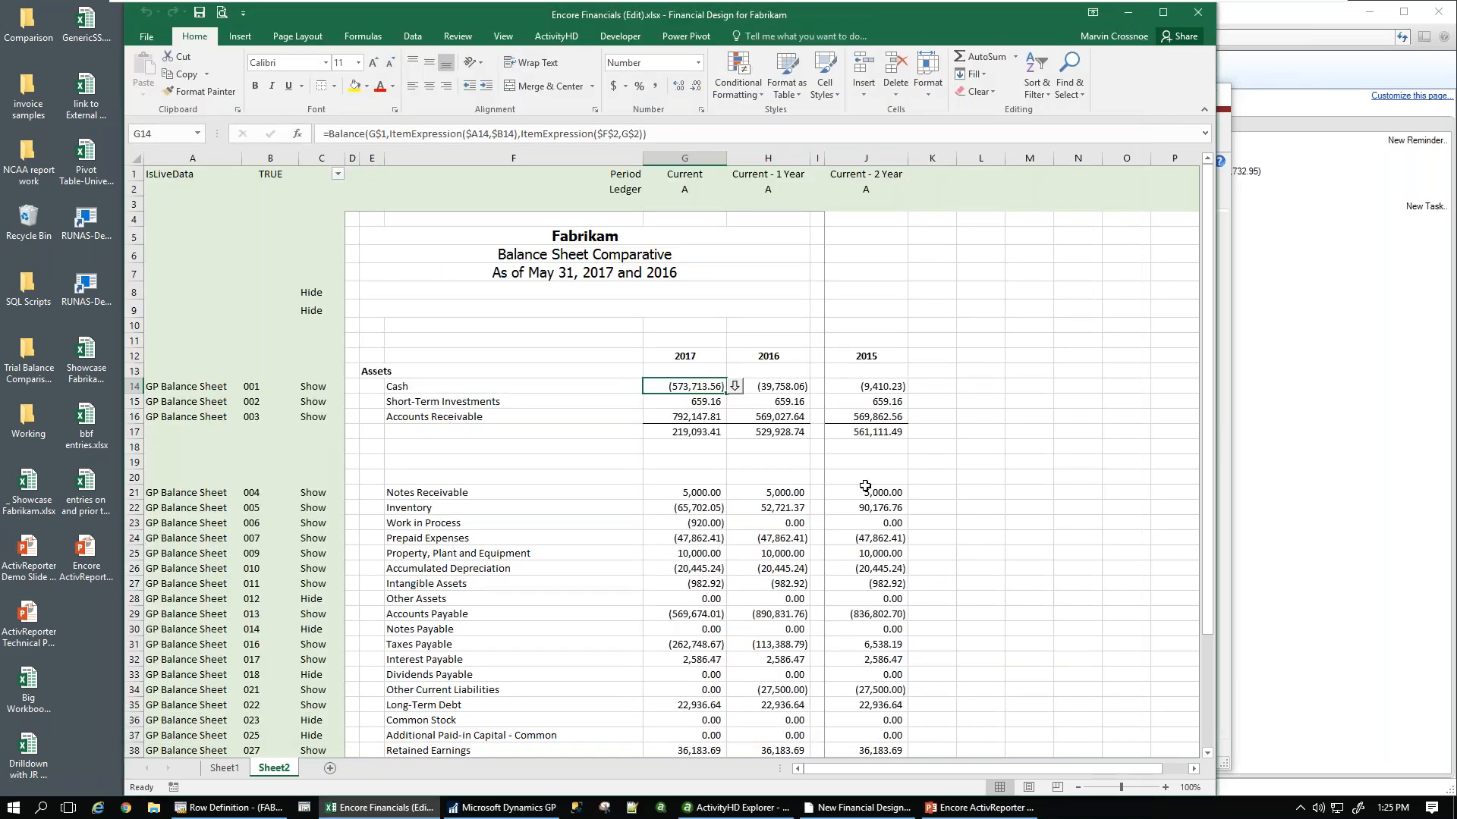
# - Copy the Current period column G
pyautogui.click(777, 151)
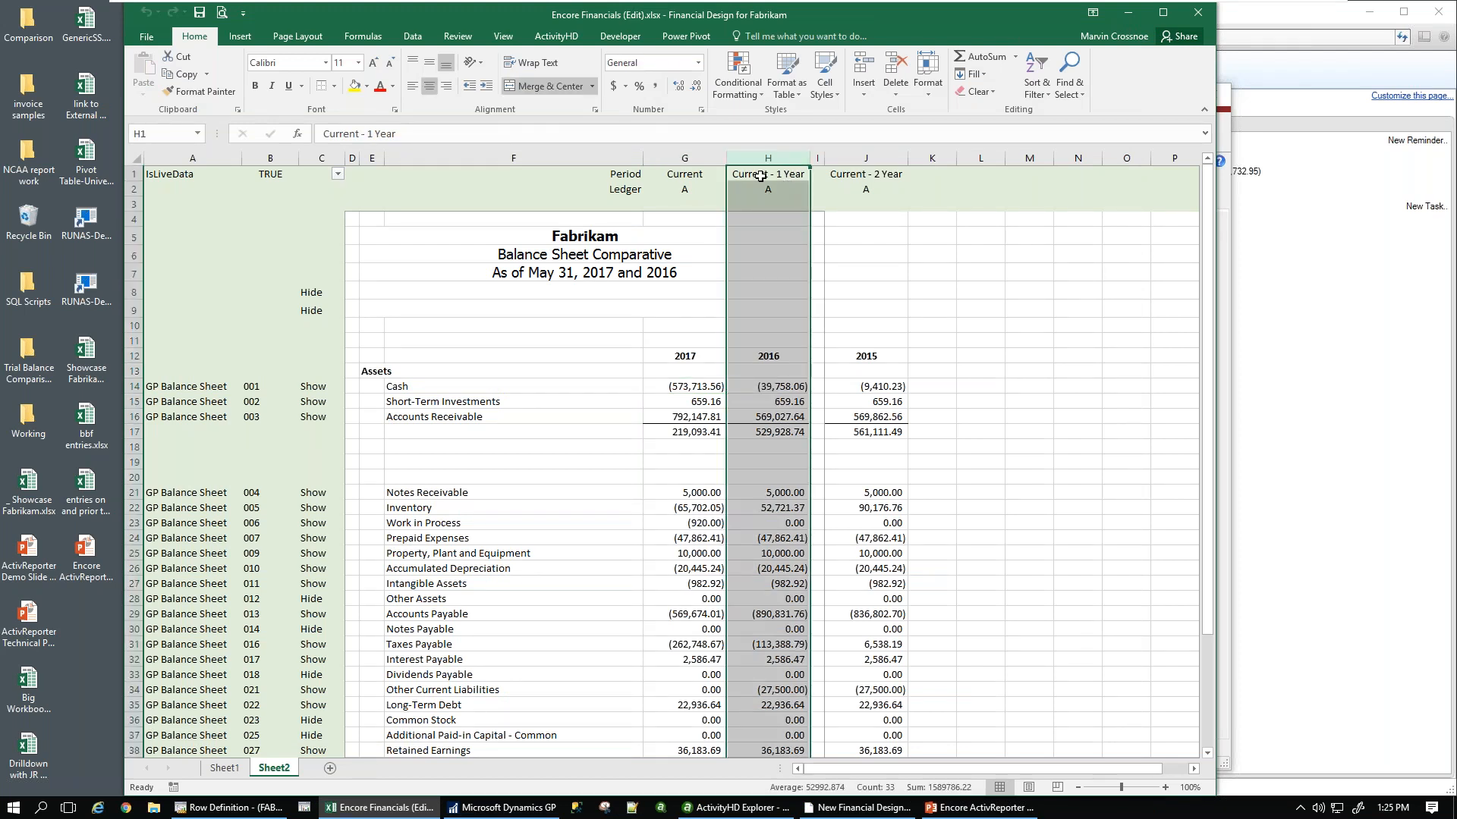
pyautogui.rightClick(698, 154)
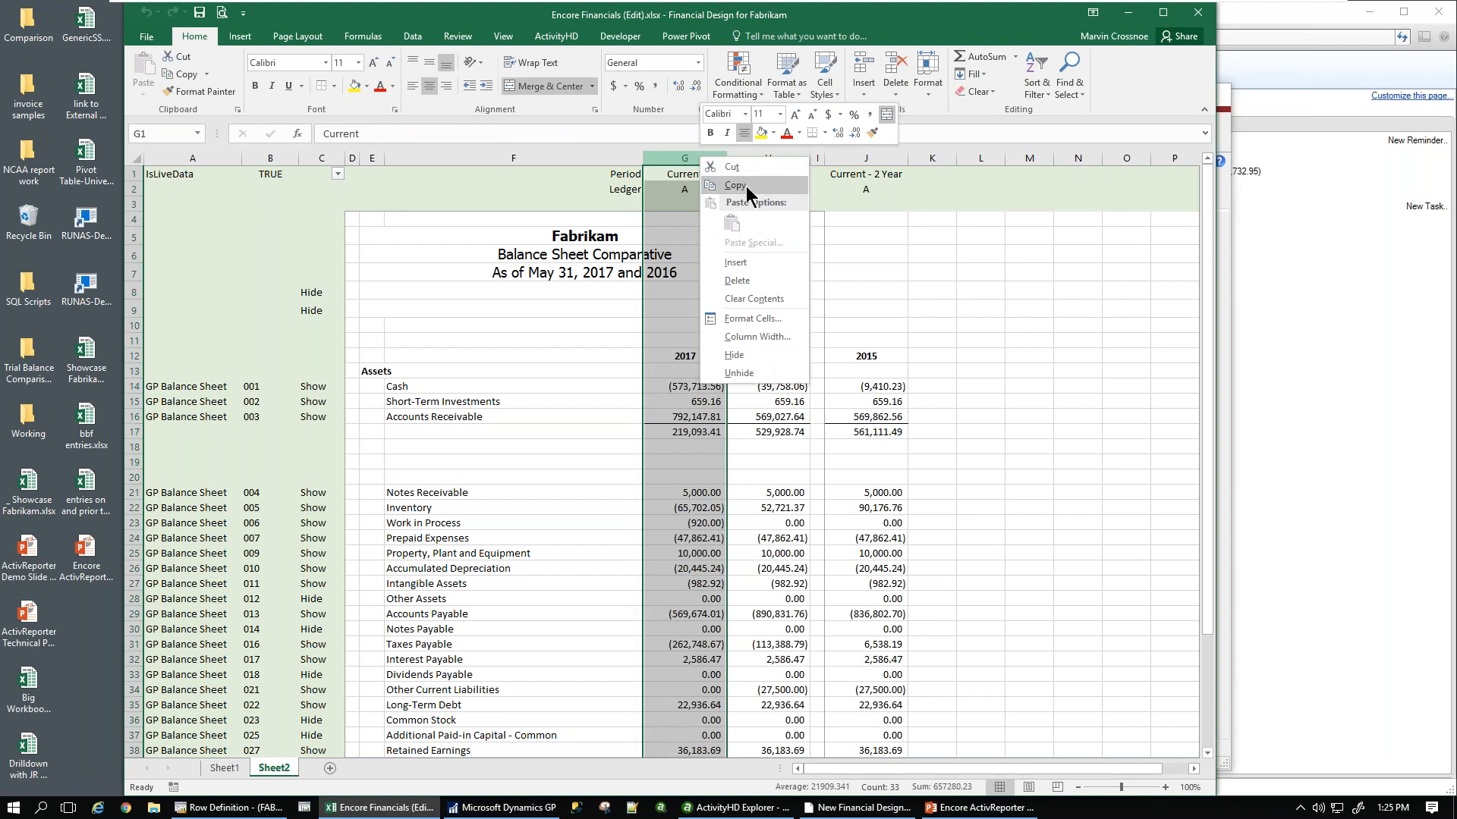
# - Insert a copy of the Current period column G before the Current - 1 Year column and set the copy's Ledger to b
pyautogui.click(732, 183)
pyautogui.rightClick(768, 156)
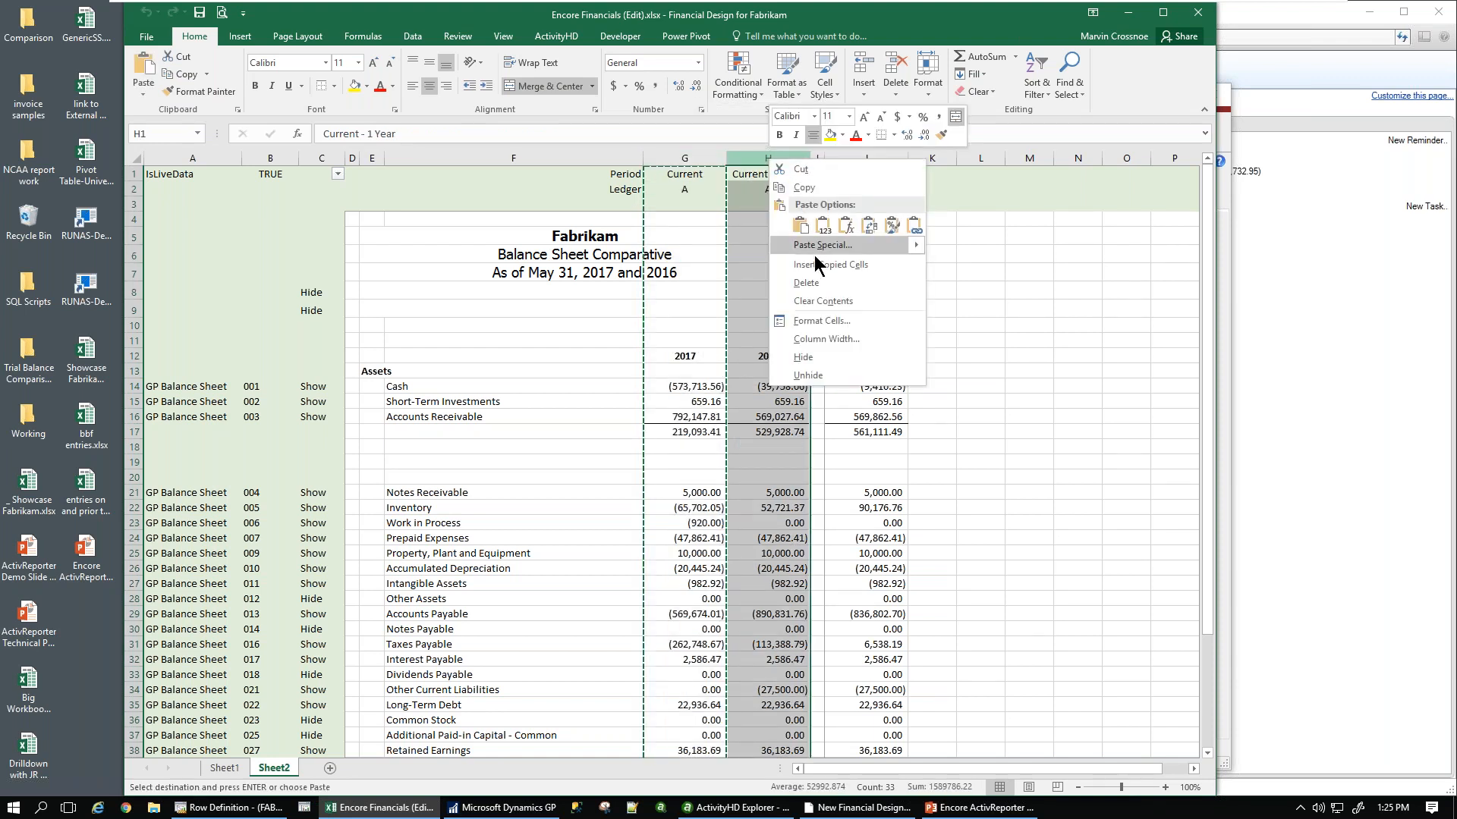
pyautogui.click(812, 267)
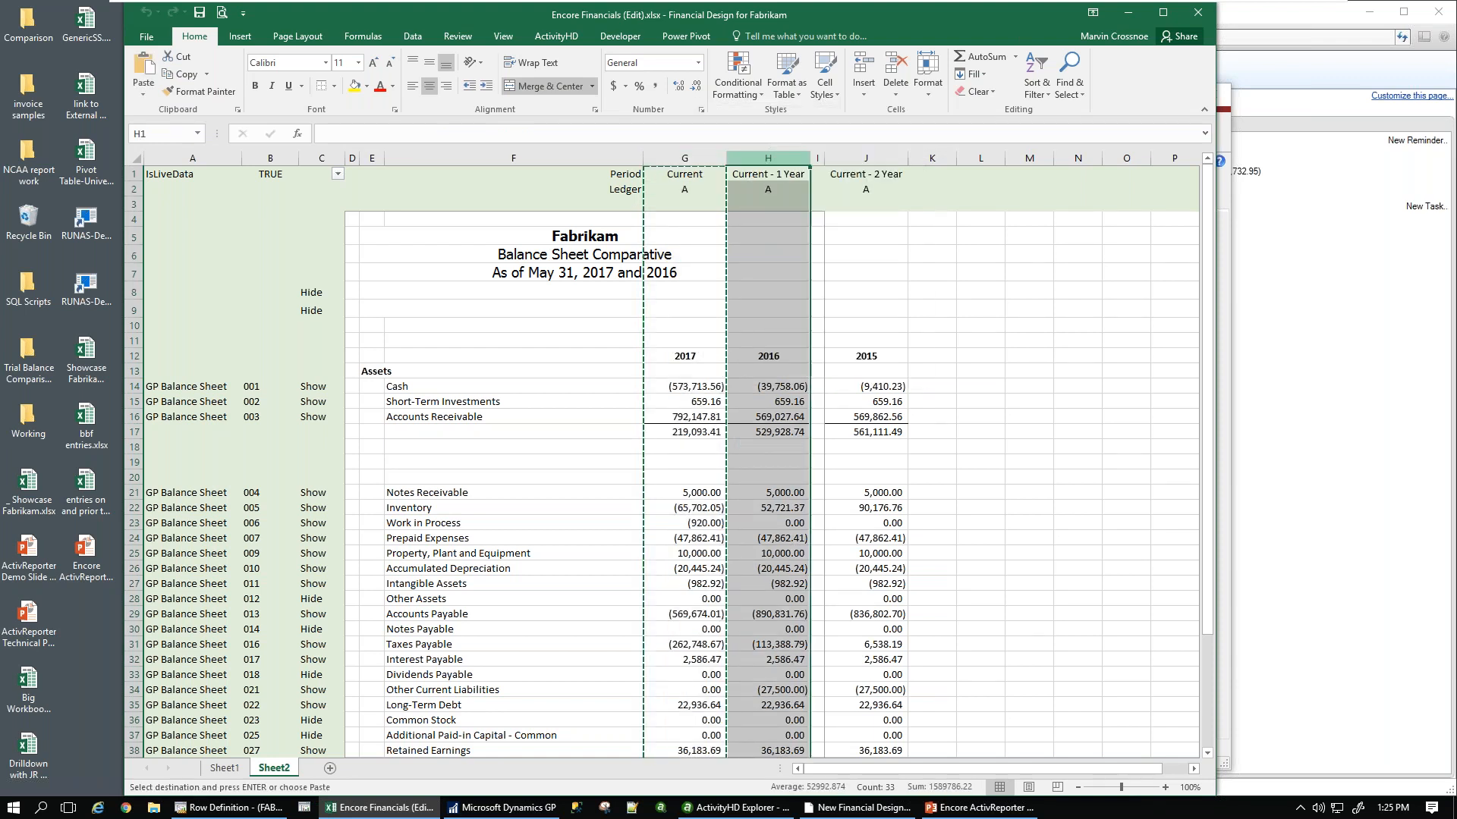
pyautogui.click(766, 193)
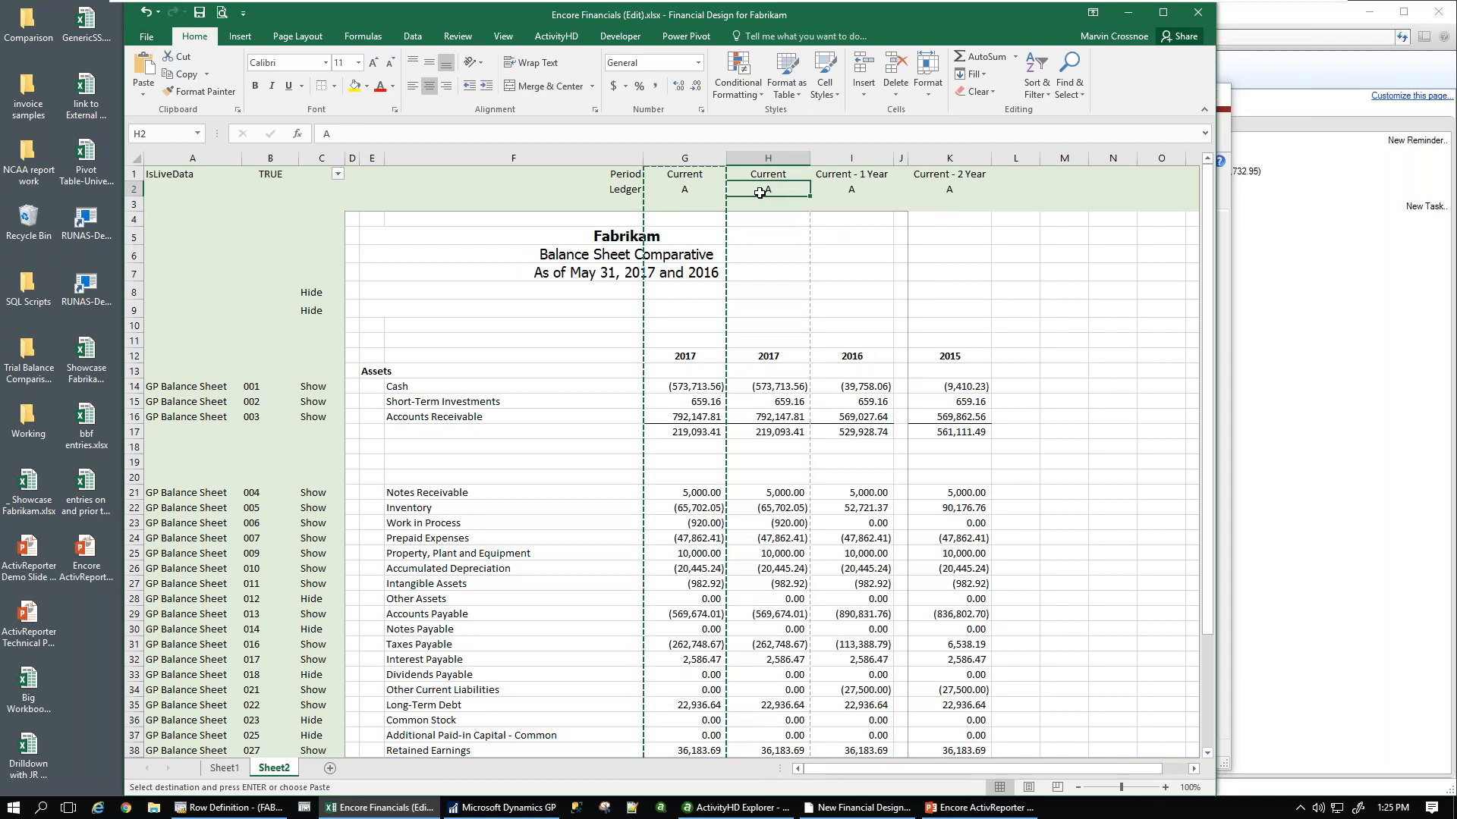
pyautogui.write('b')
pyautogui.press('Return')
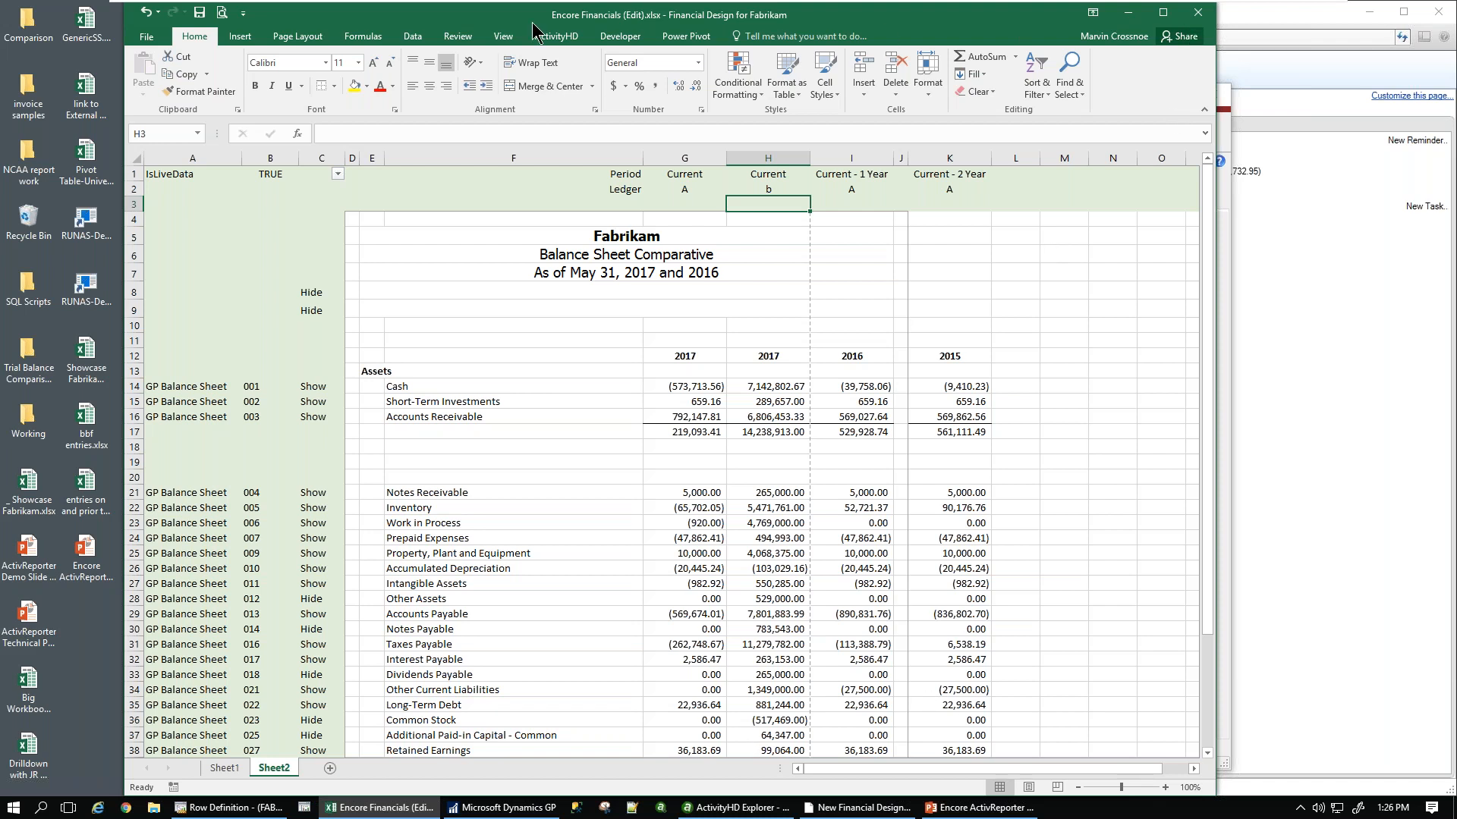
# - Save and close the edited workbook, and save the Encore Financials design in ActivityHD
pyautogui.click(199, 14)
pyautogui.click(1197, 13)
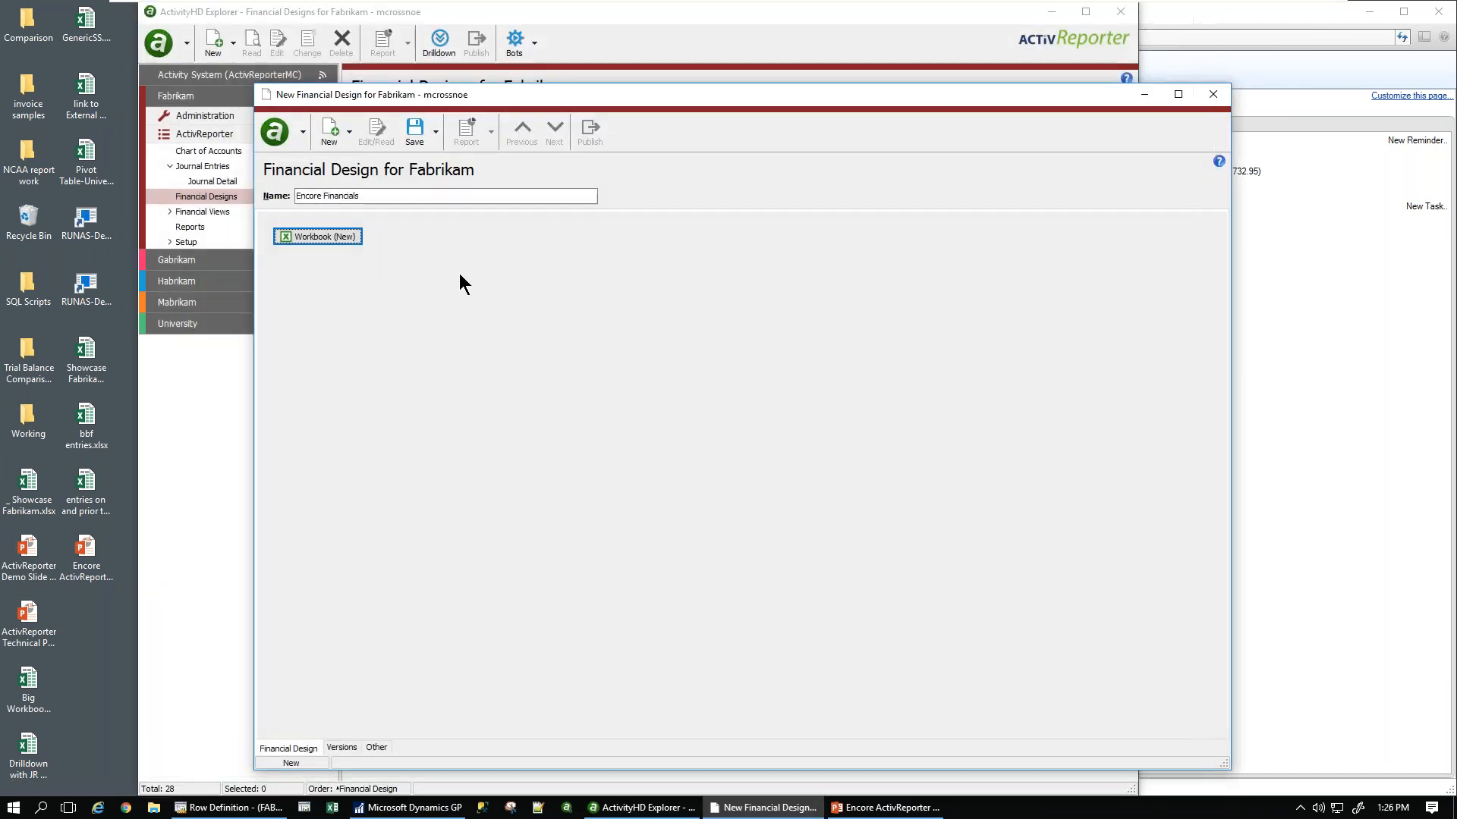
pyautogui.click(414, 131)
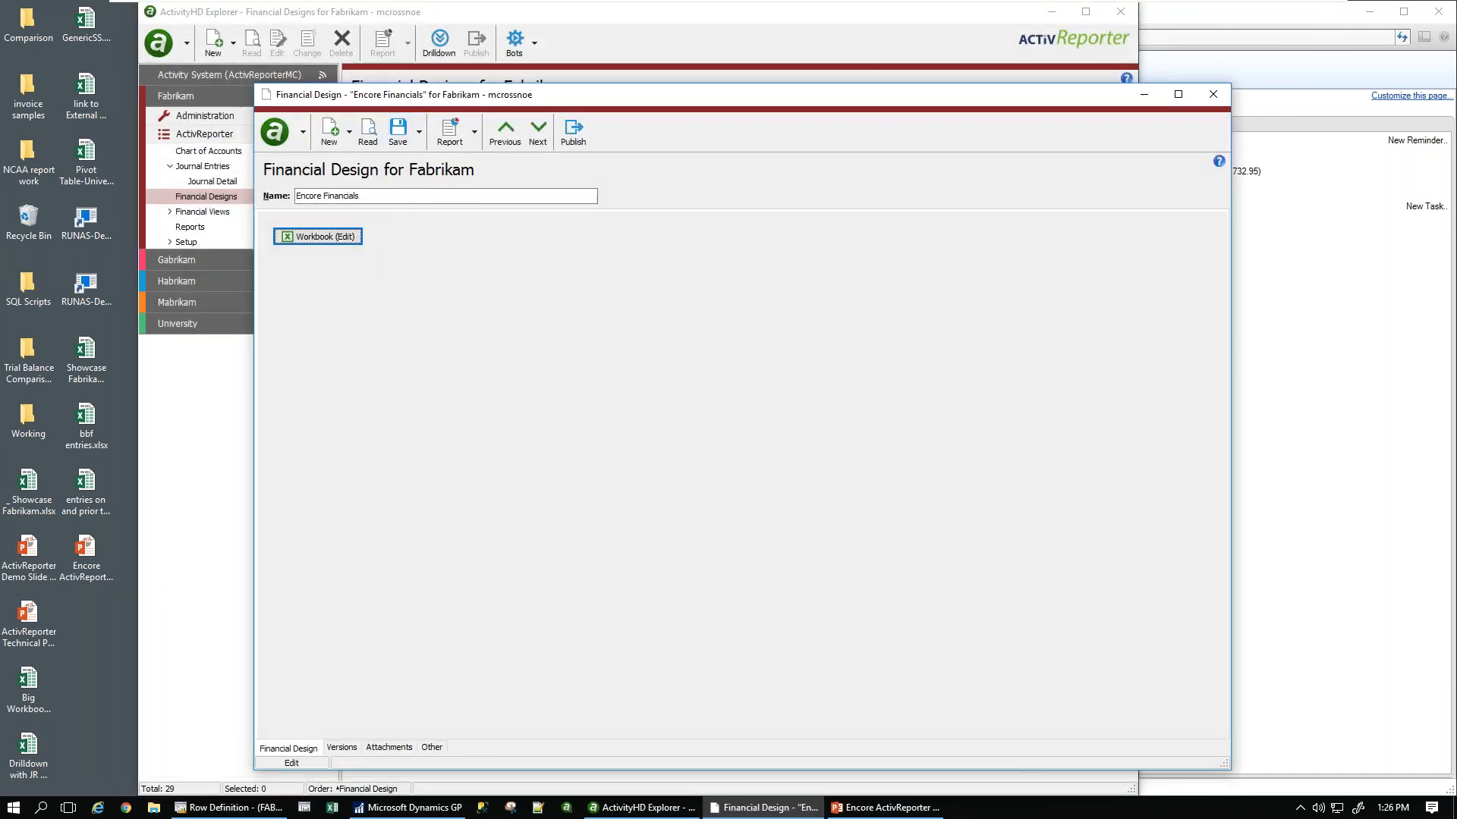
# - Check the version history of the Encore Financials design and close its window
pyautogui.click(341, 747)
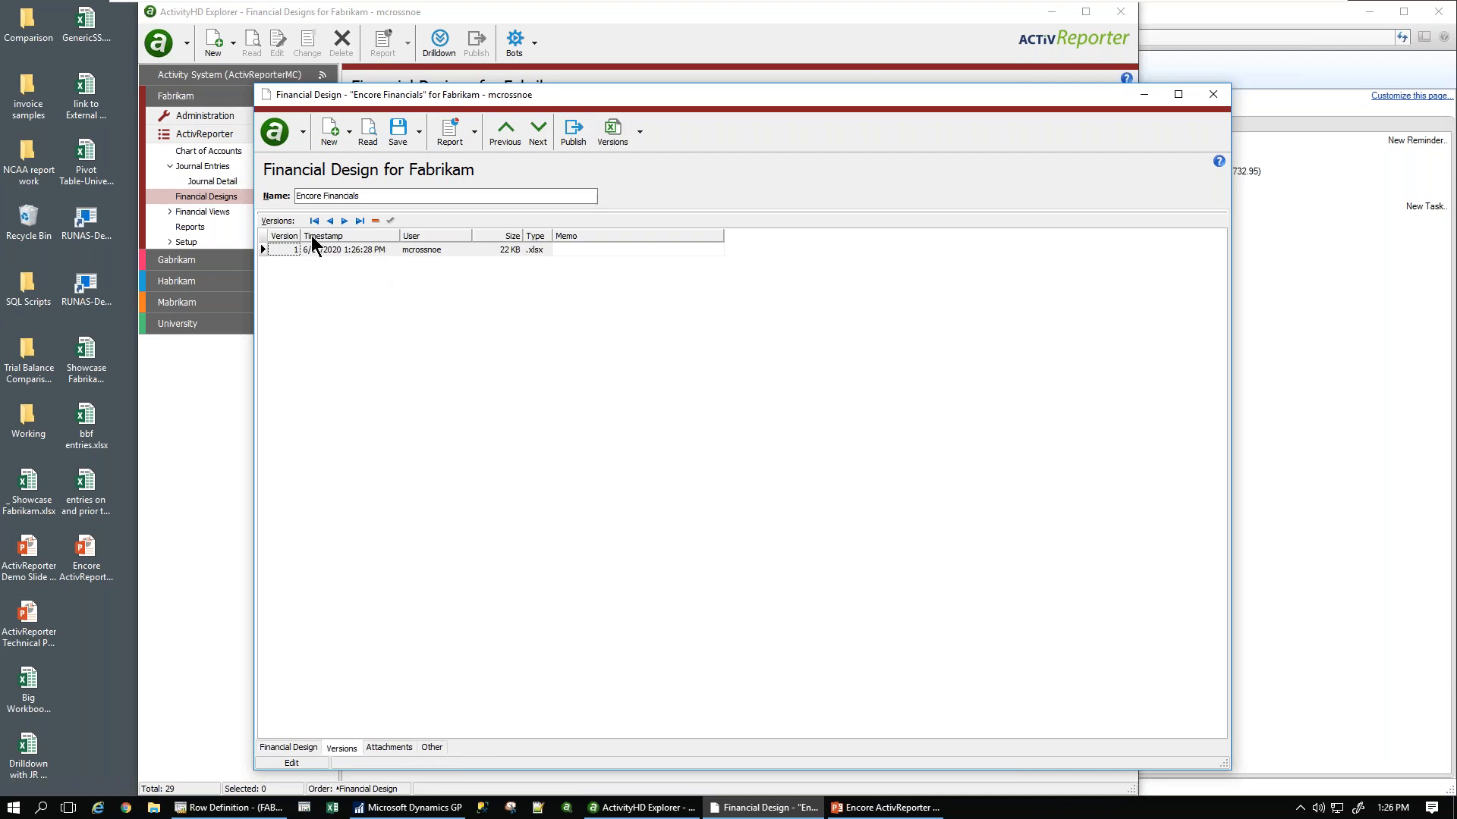
pyautogui.click(1213, 94)
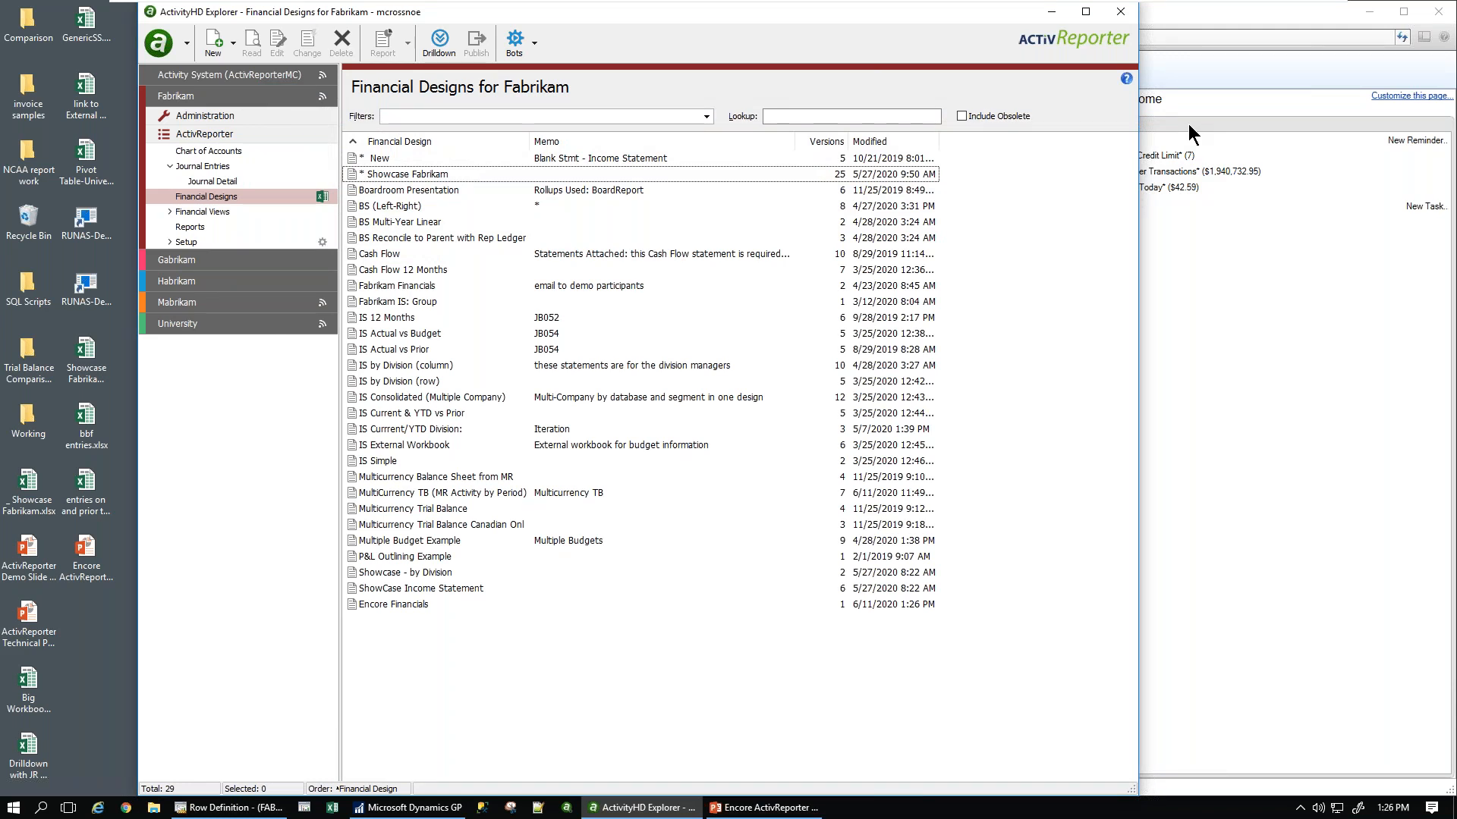
# - Open Fabrikam's rollups list in ActivityHD and view the (FAB) BALSHEET row definition in Management Reporter alongside it
pyautogui.click(279, 809)
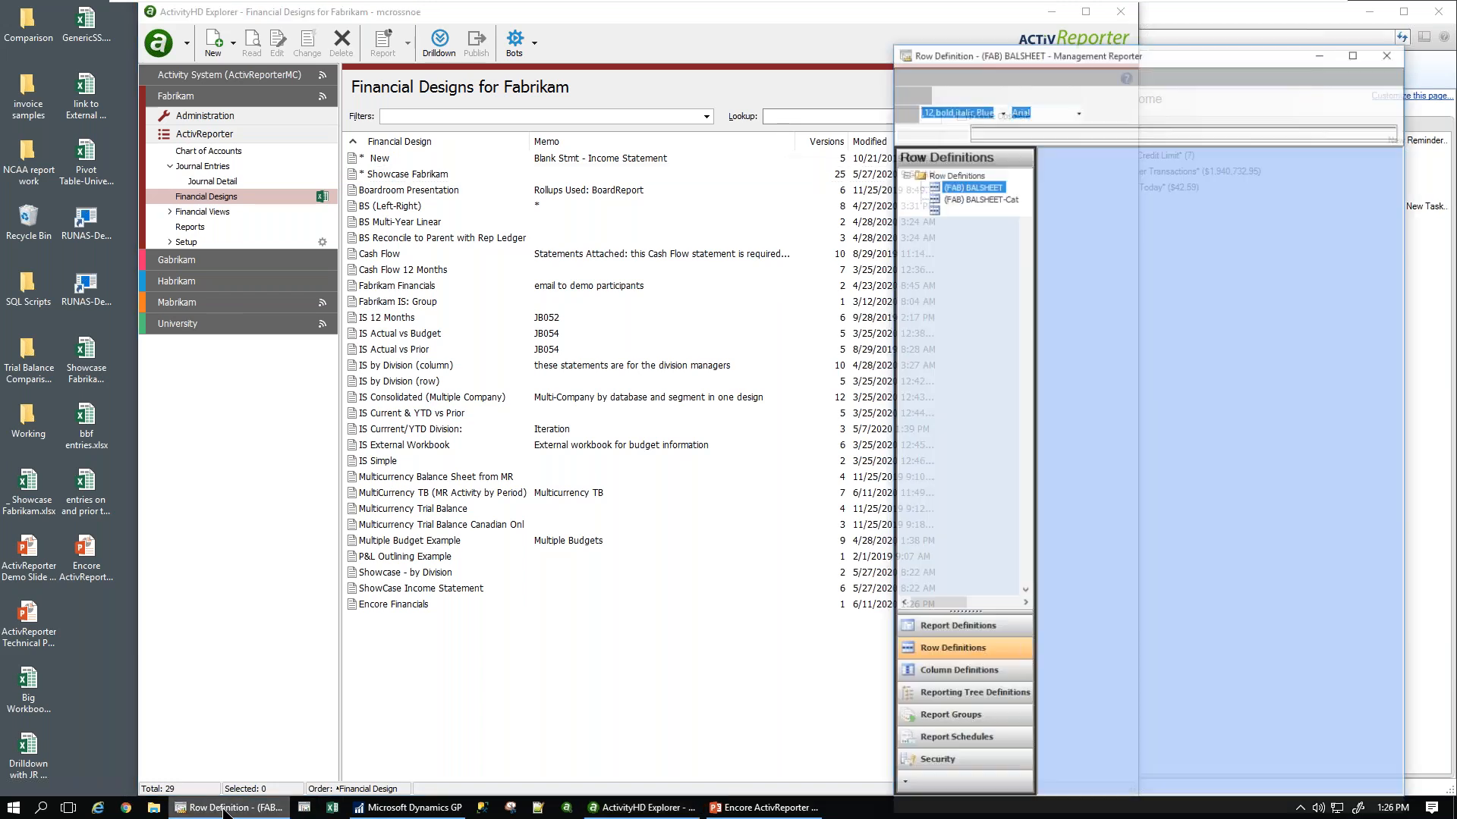
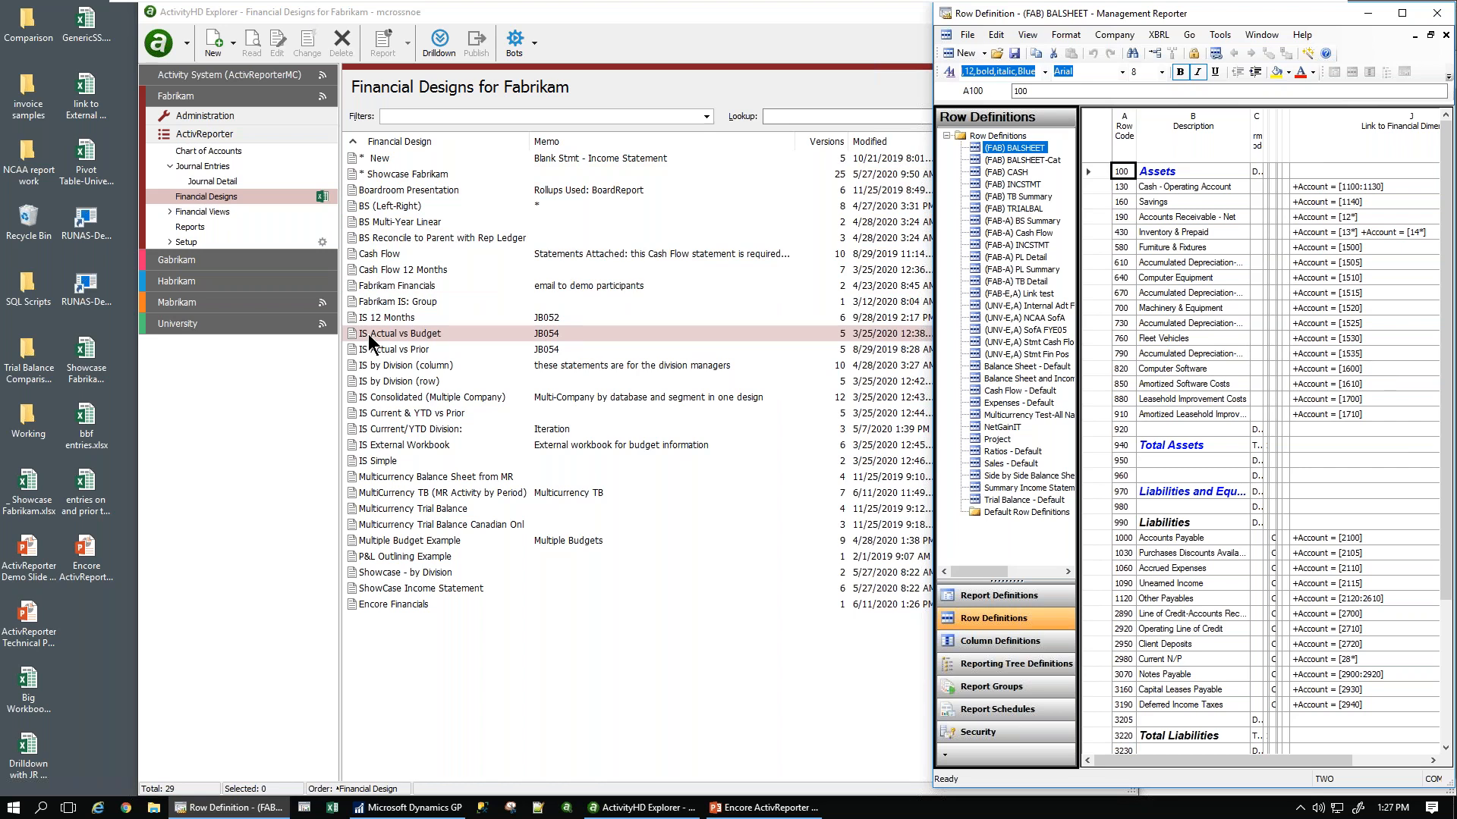
pyautogui.click(168, 244)
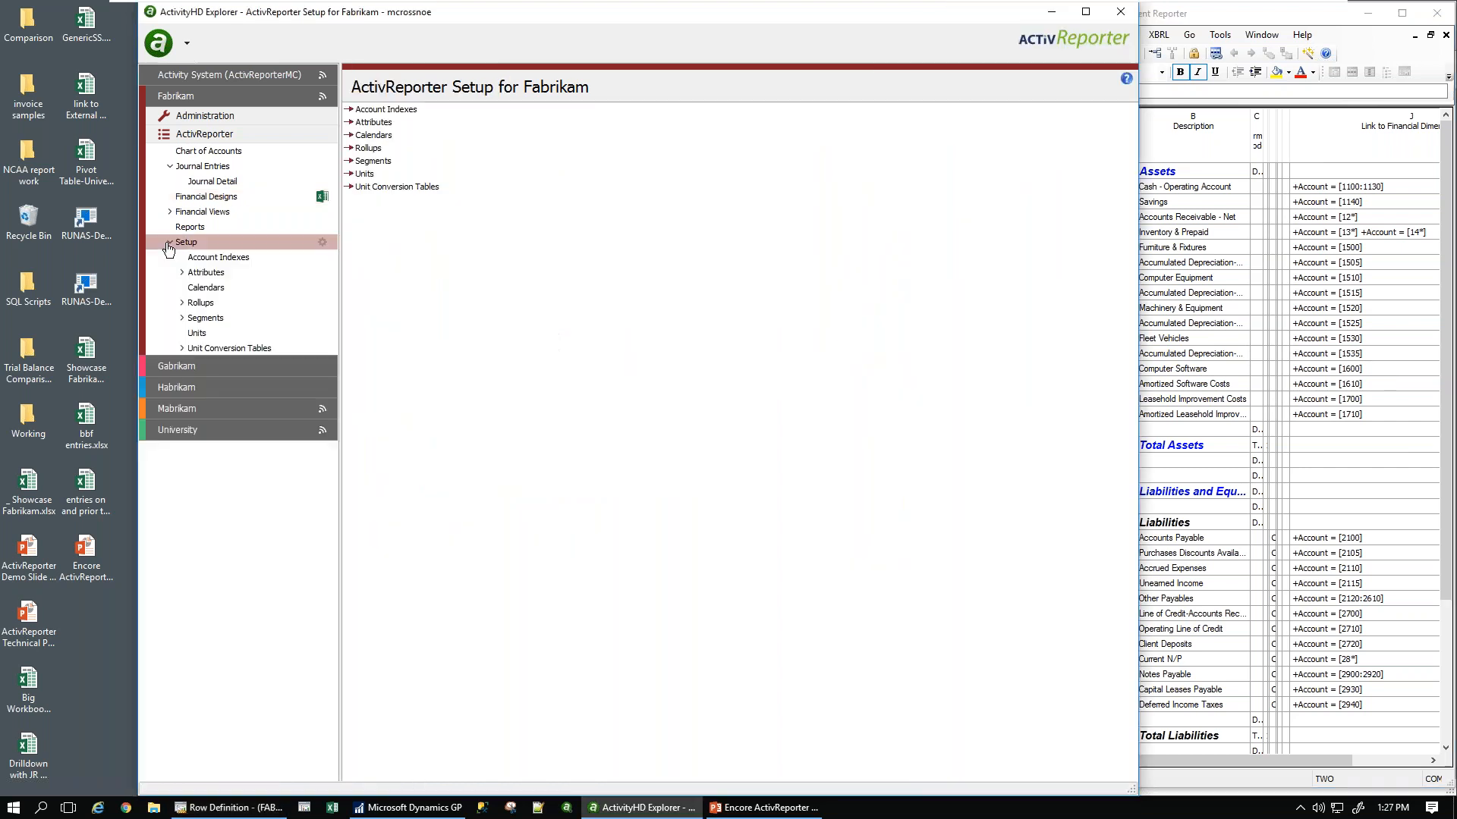
pyautogui.click(191, 304)
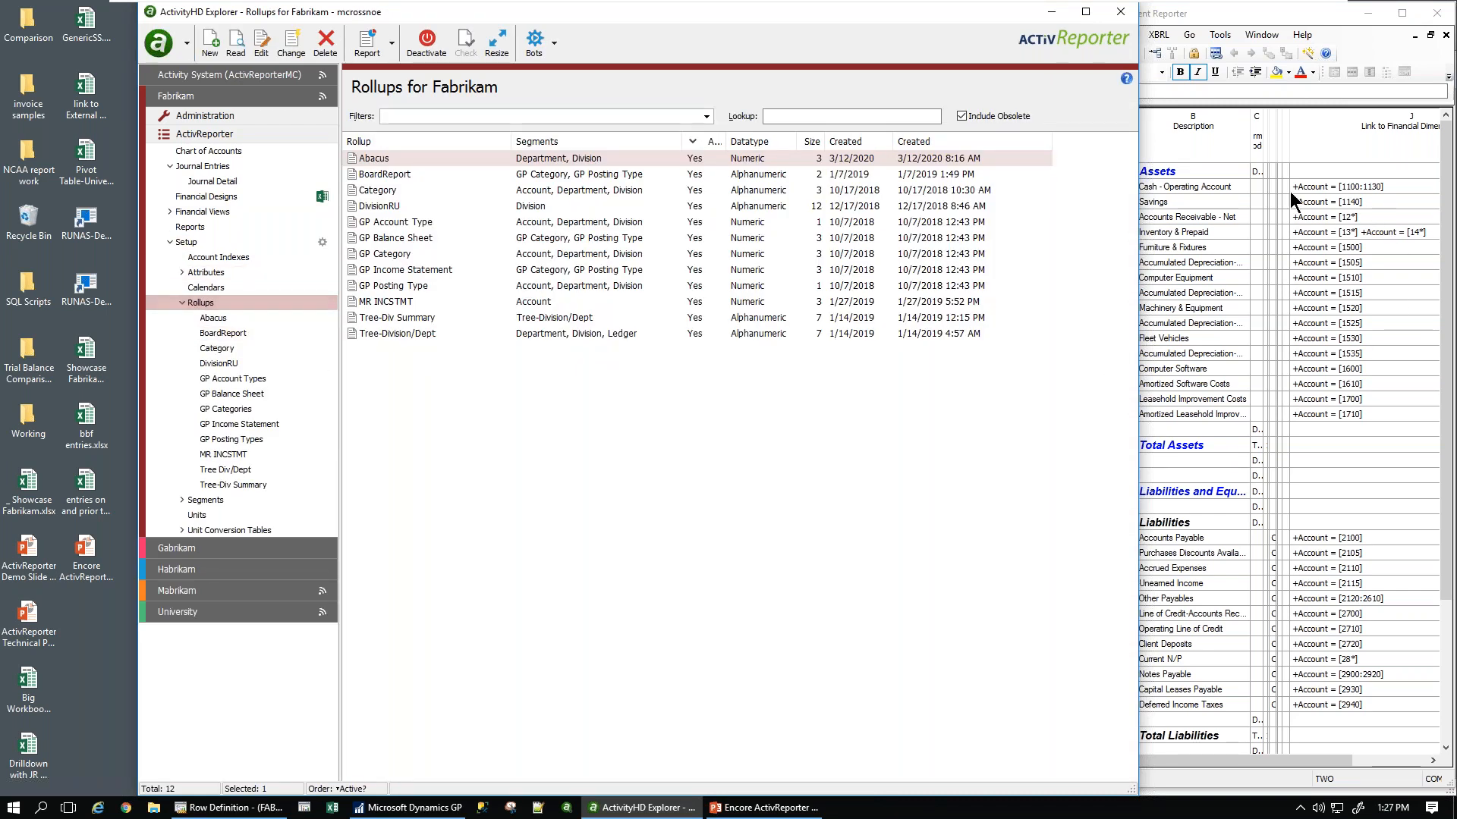
pyautogui.click(1237, 7)
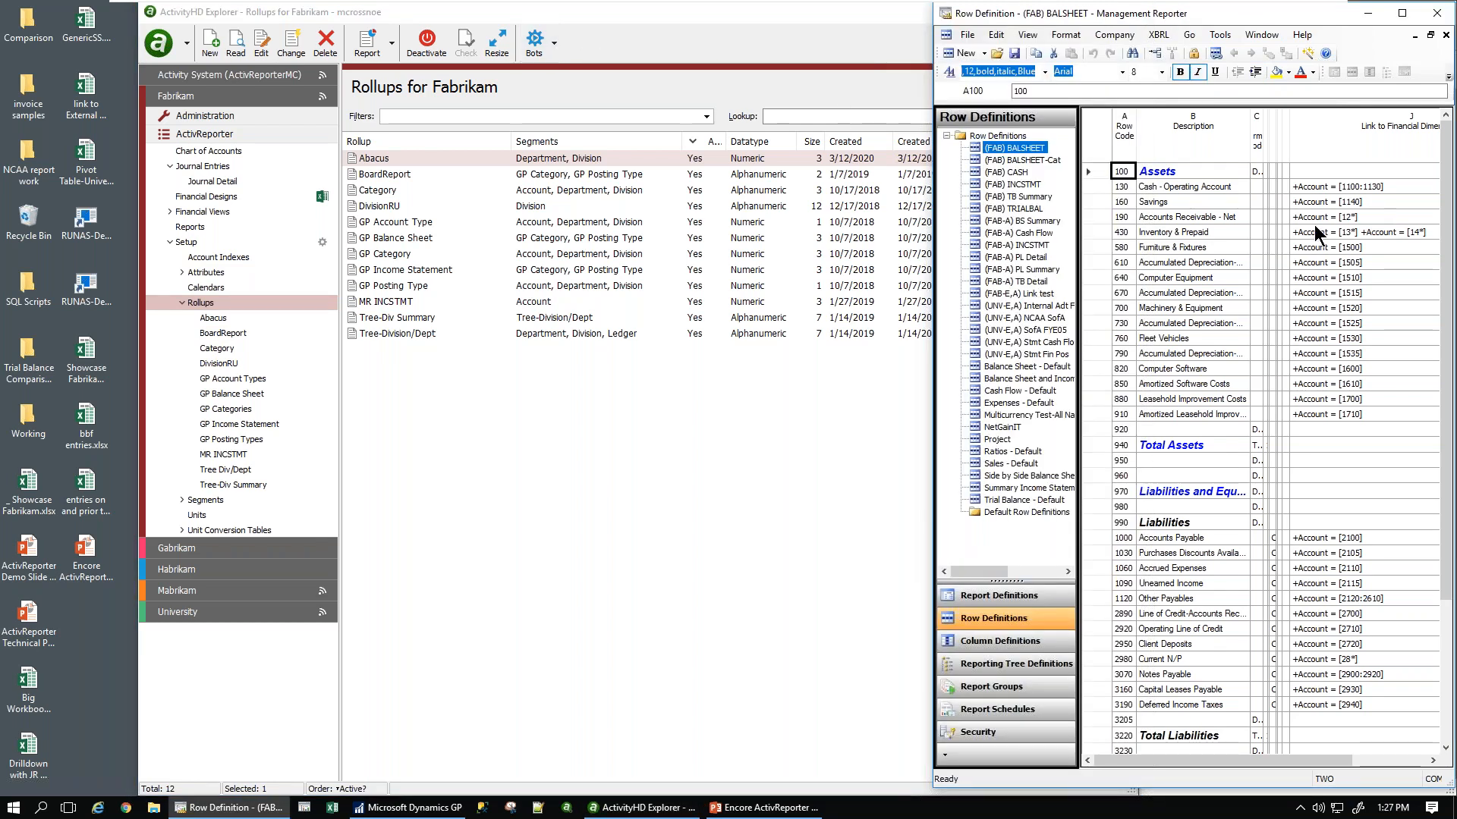
# - Run the New Rollup from MR Rows bot and log in to the ActivReporterMC server using a trusted connection
pyautogui.click(552, 55)
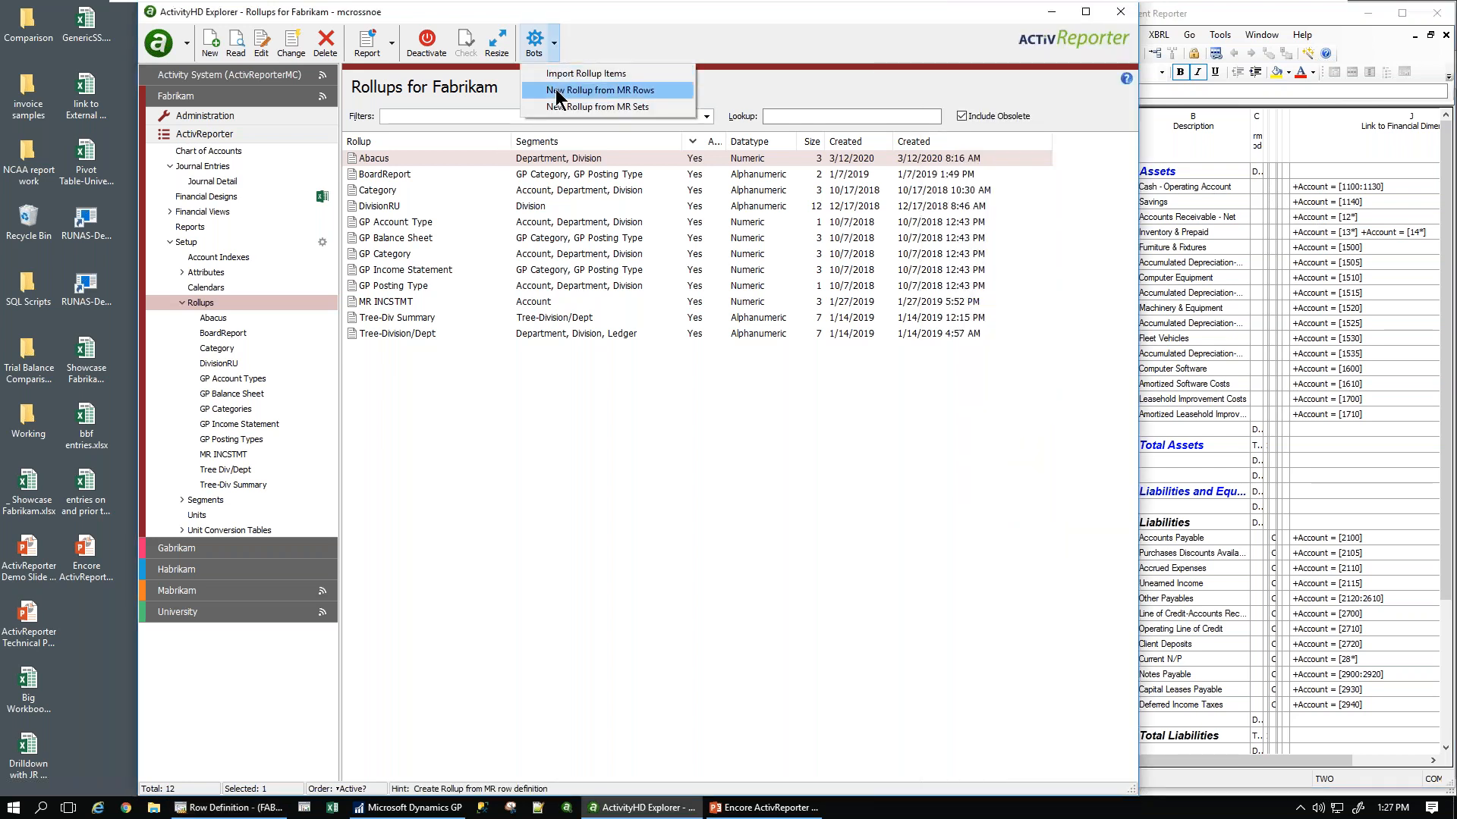
pyautogui.click(556, 91)
pyautogui.click(768, 519)
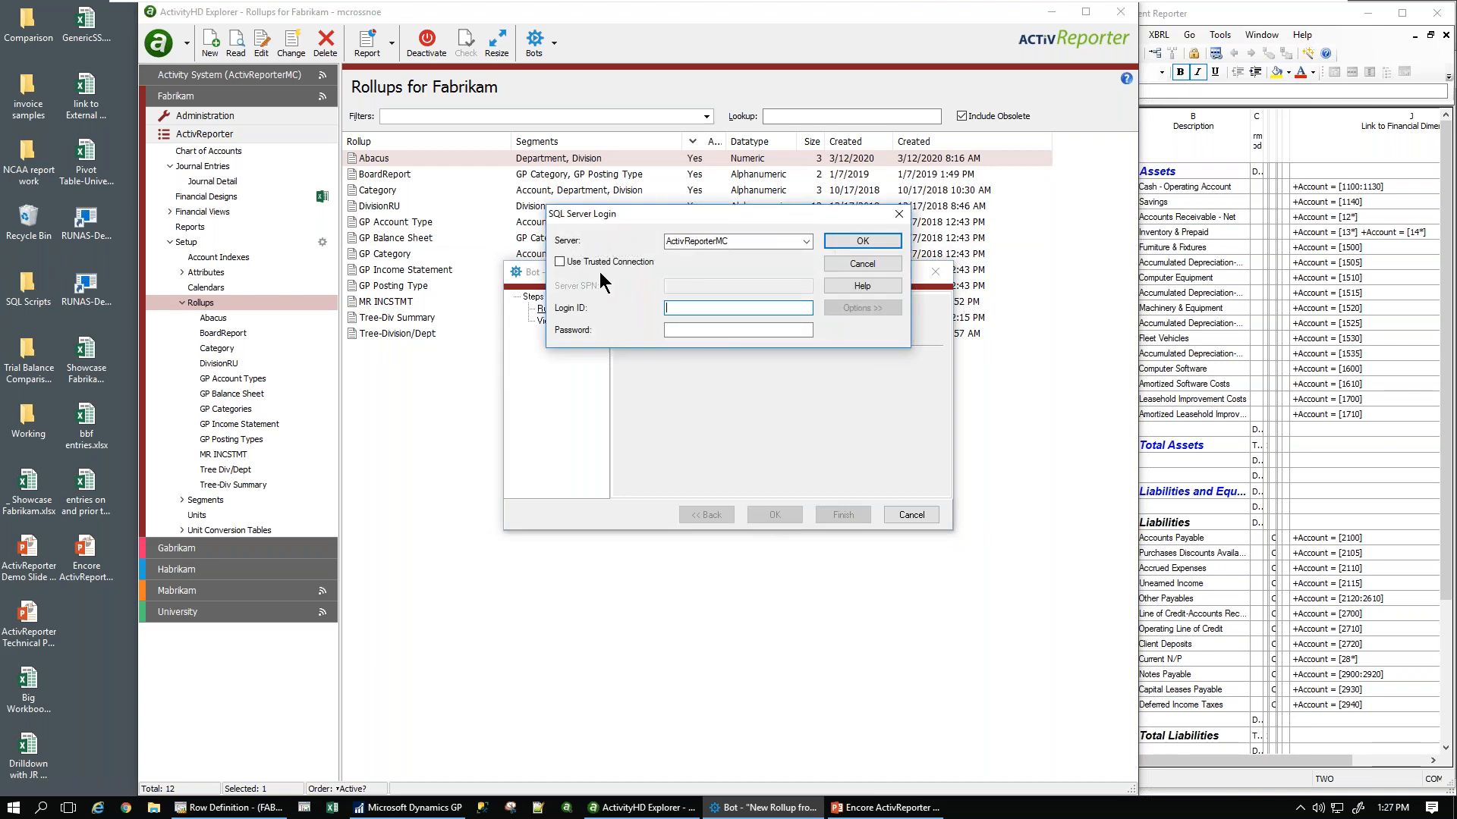
pyautogui.click(562, 262)
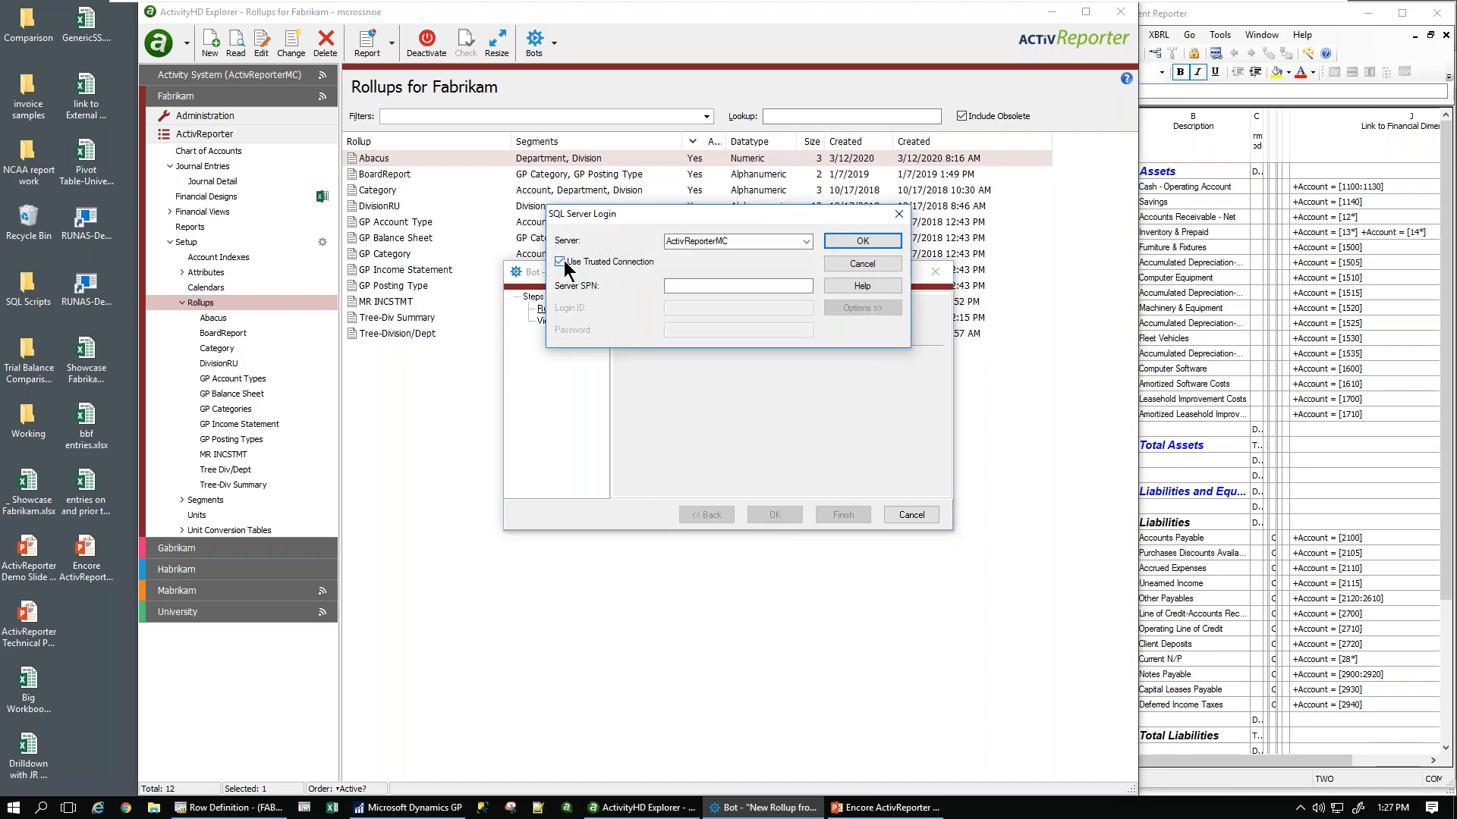
pyautogui.click(847, 241)
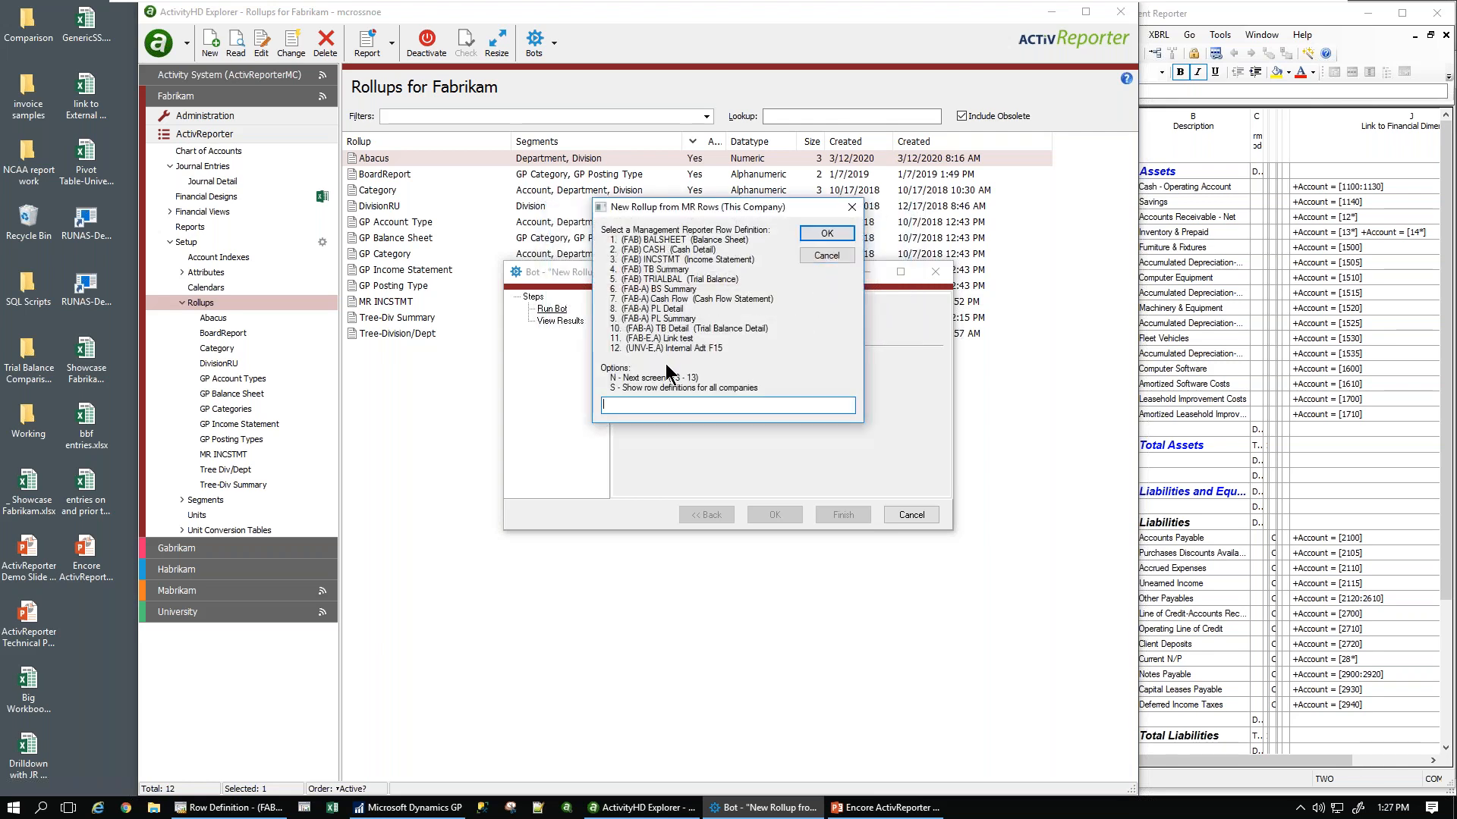
# - Create a rollup from Management Reporter row definition 1, keeping the name (FAB) BALSHEET, and finish the bot
pyautogui.click(1235, 15)
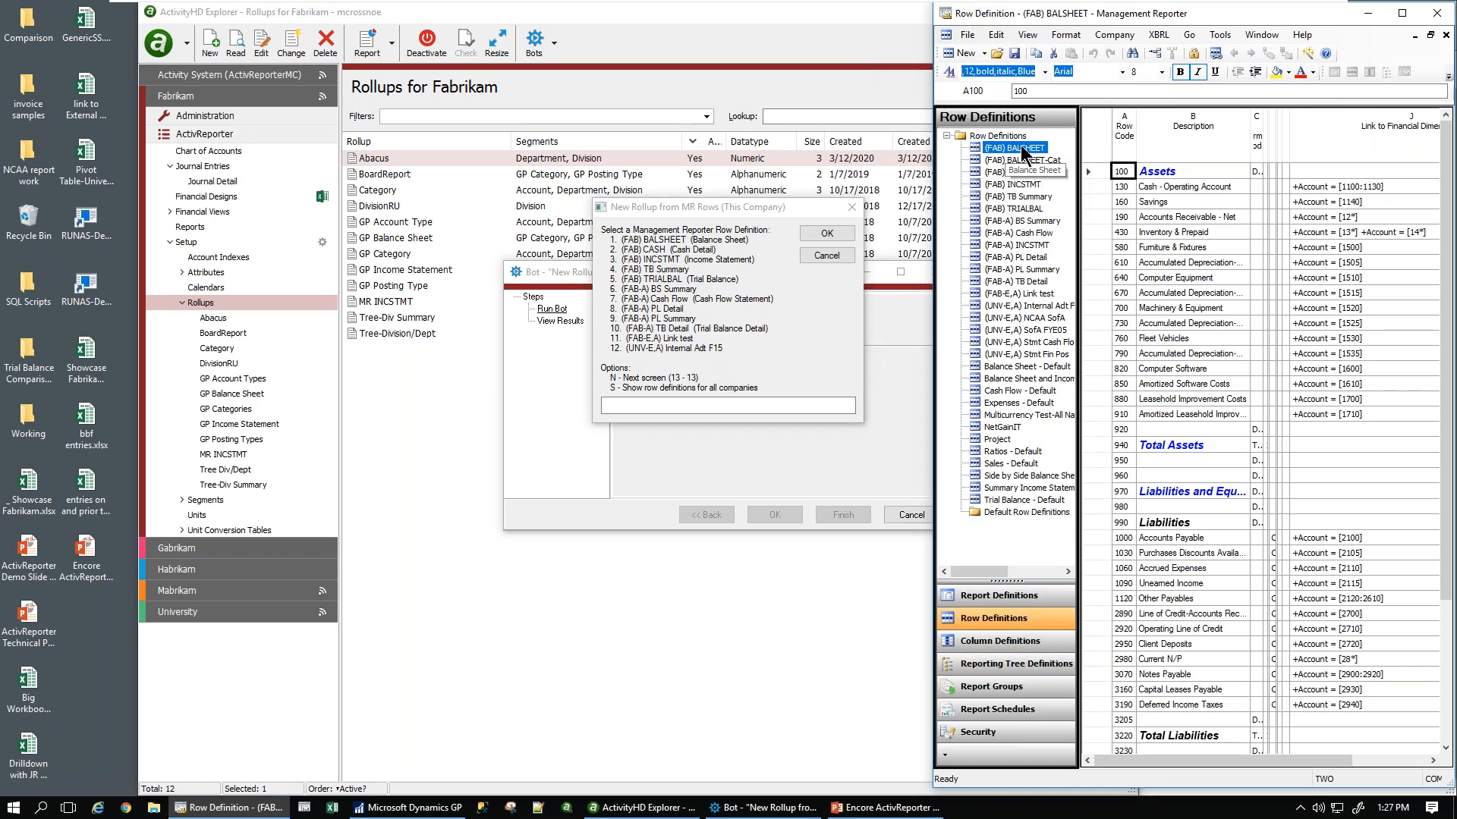
pyautogui.click(626, 407)
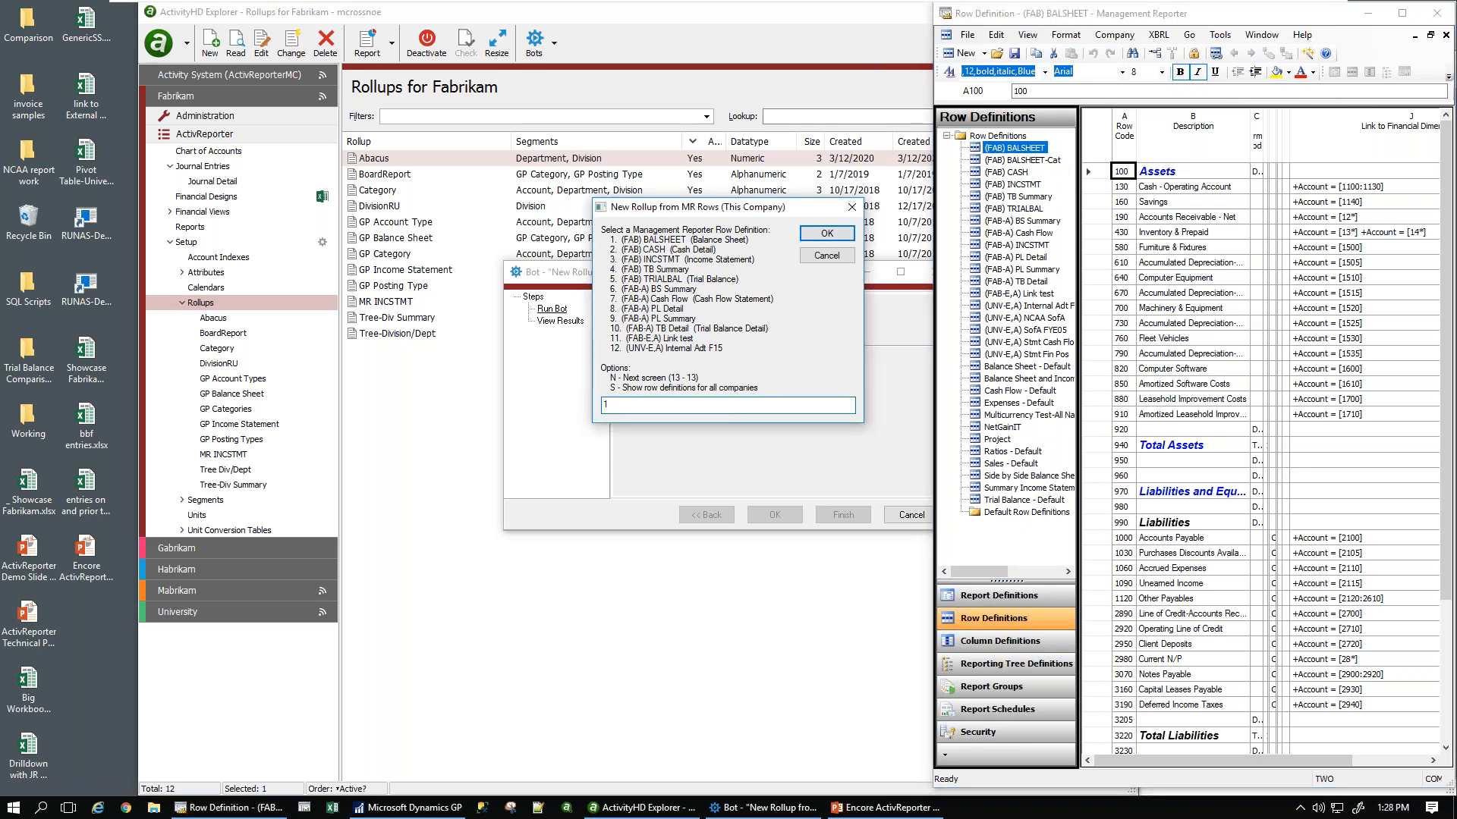
pyautogui.press('Return')
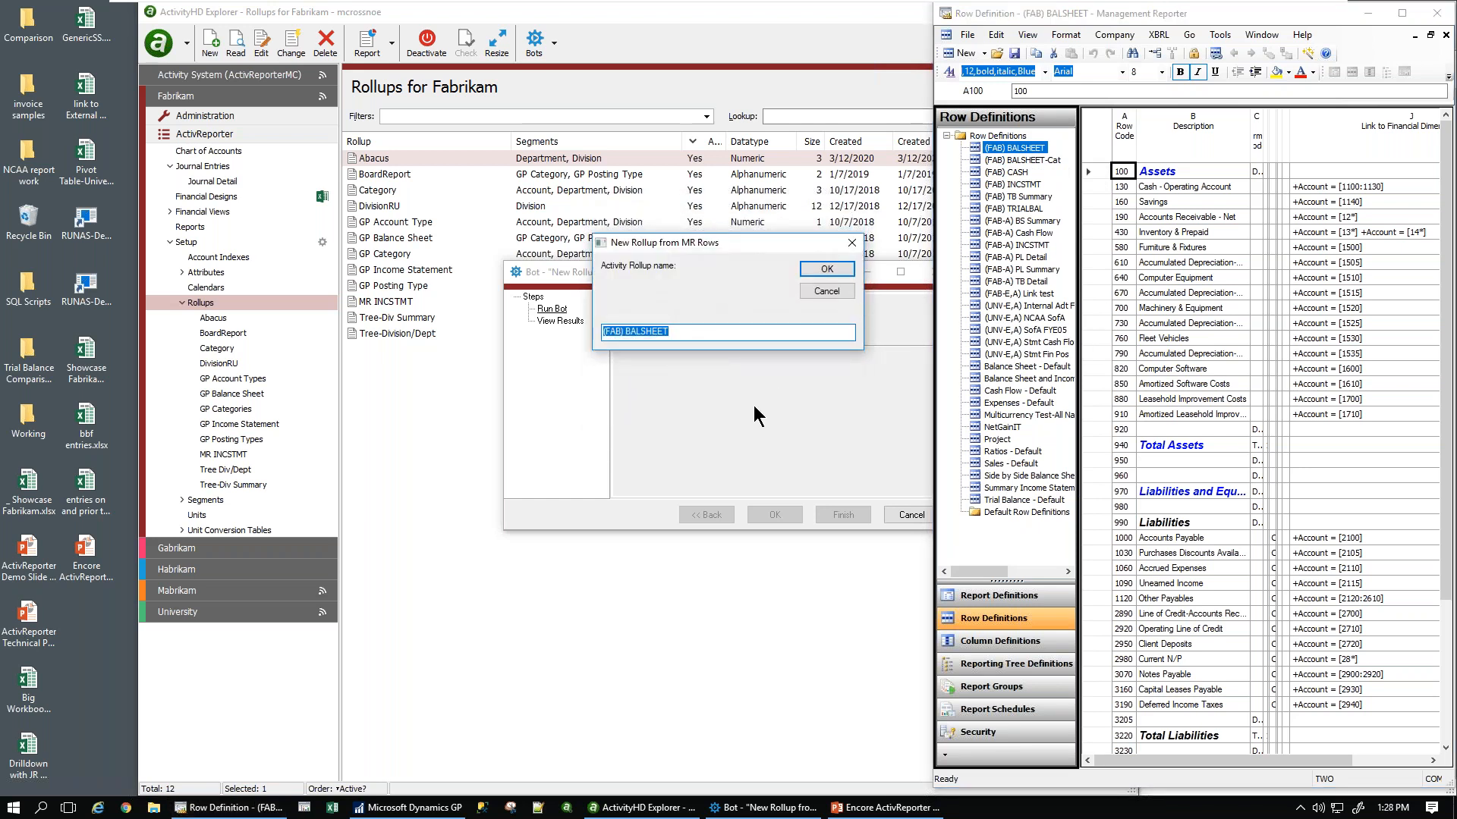
pyautogui.click(831, 274)
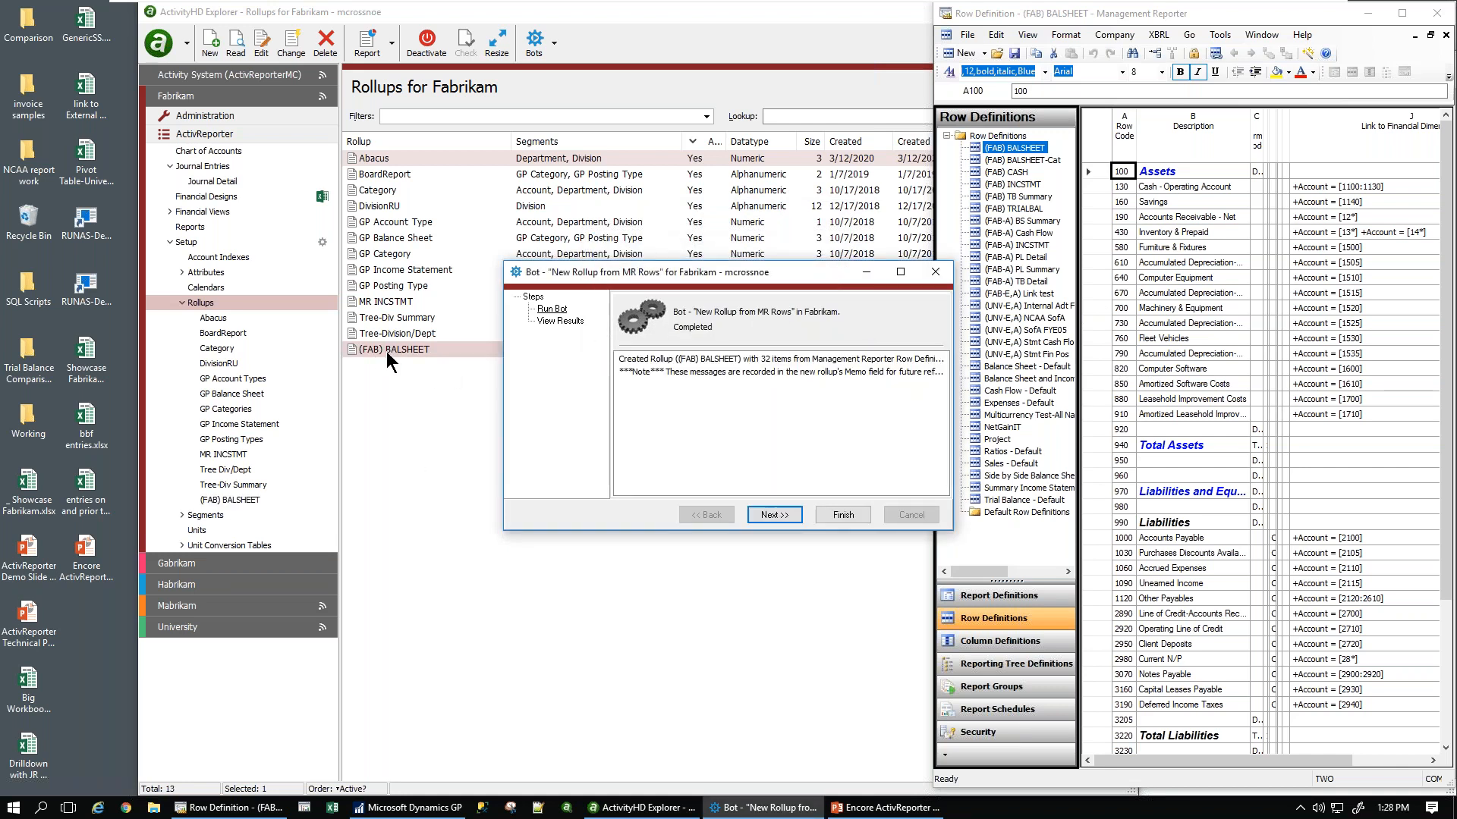
pyautogui.click(832, 515)
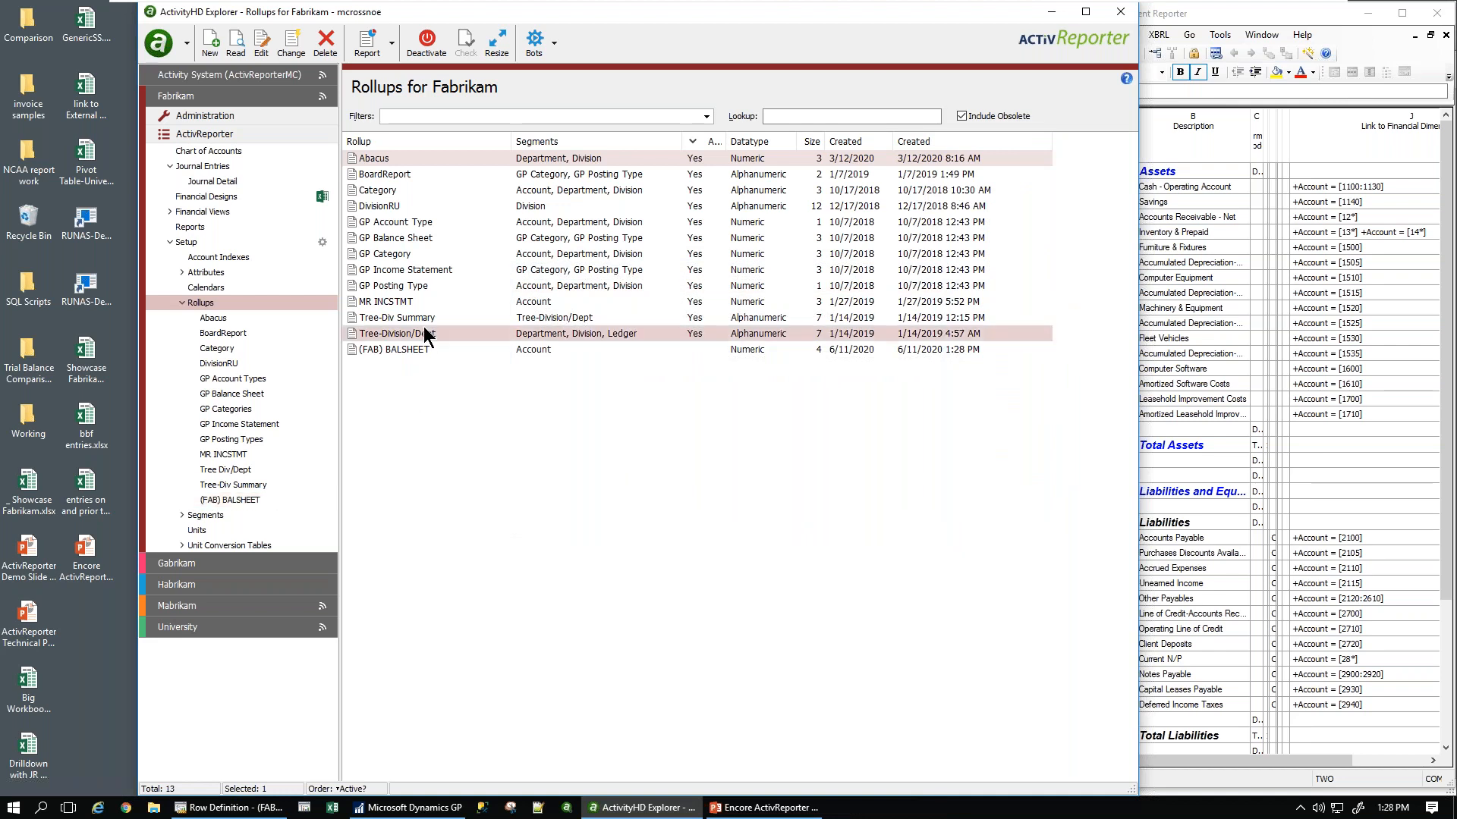
# - Activate the (FAB) BALSHEET rollup
pyautogui.click(412, 349)
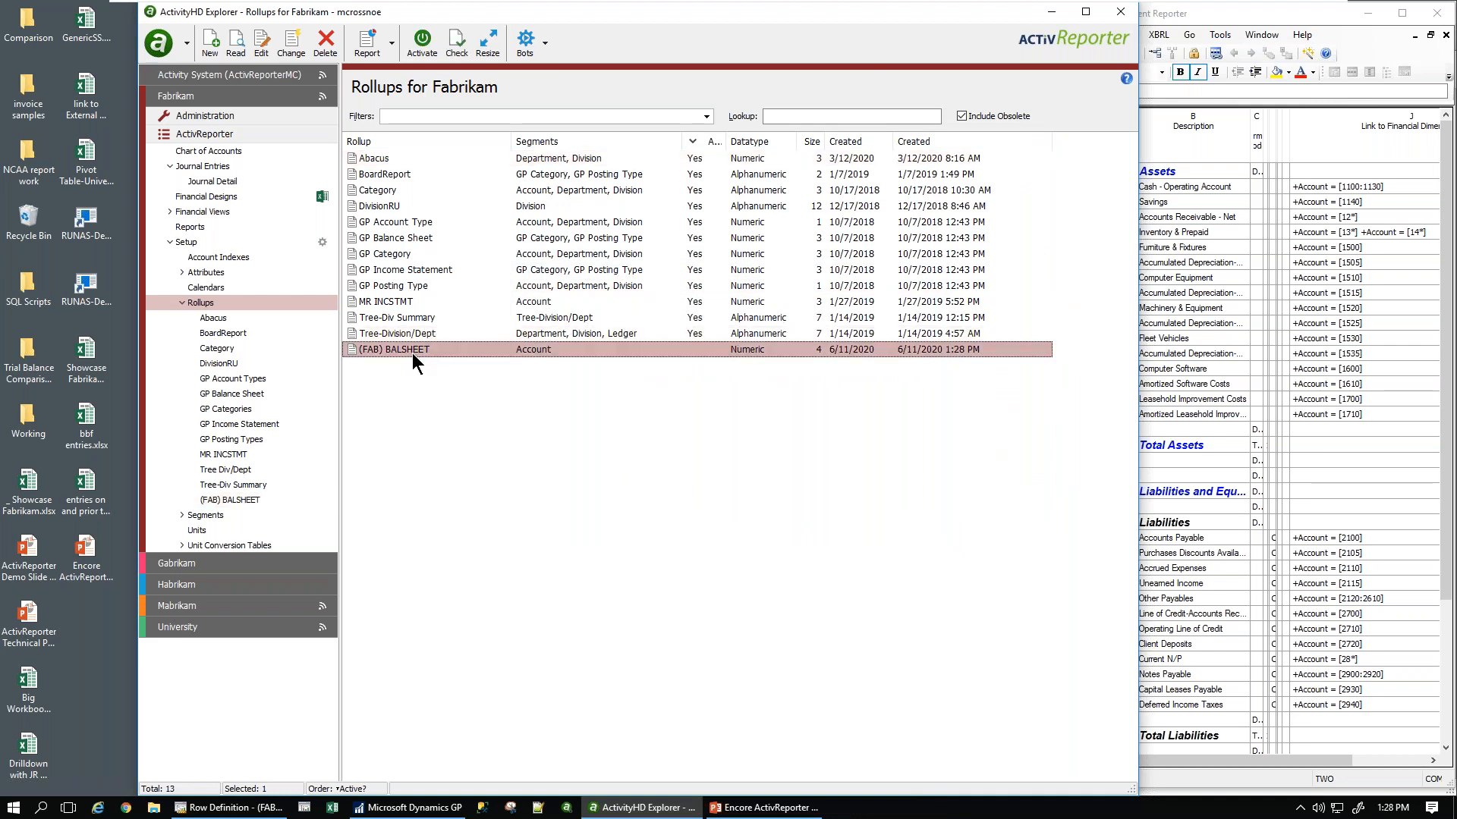
pyautogui.rightClick(494, 349)
pyautogui.click(554, 504)
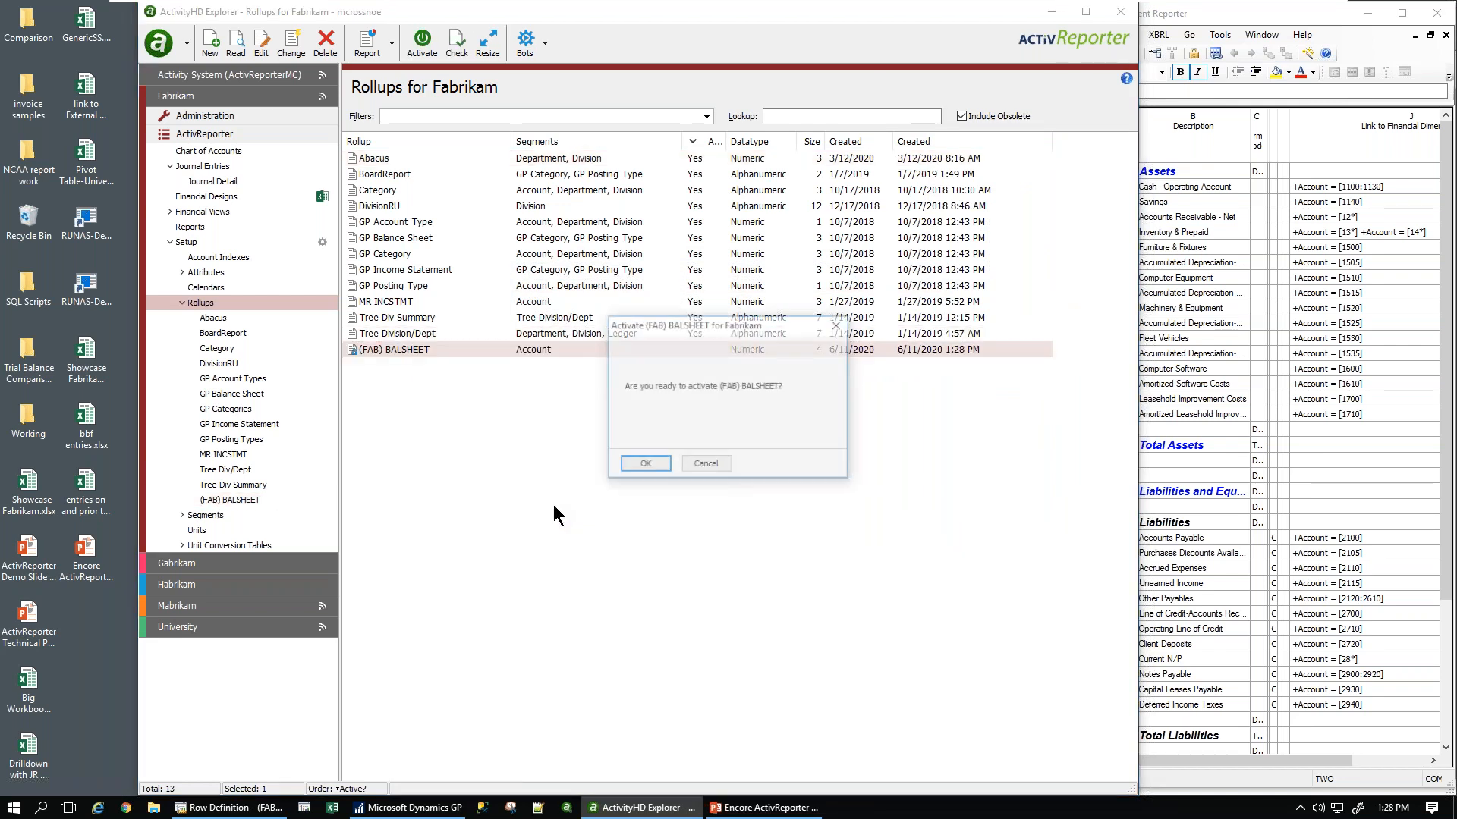
pyautogui.click(634, 466)
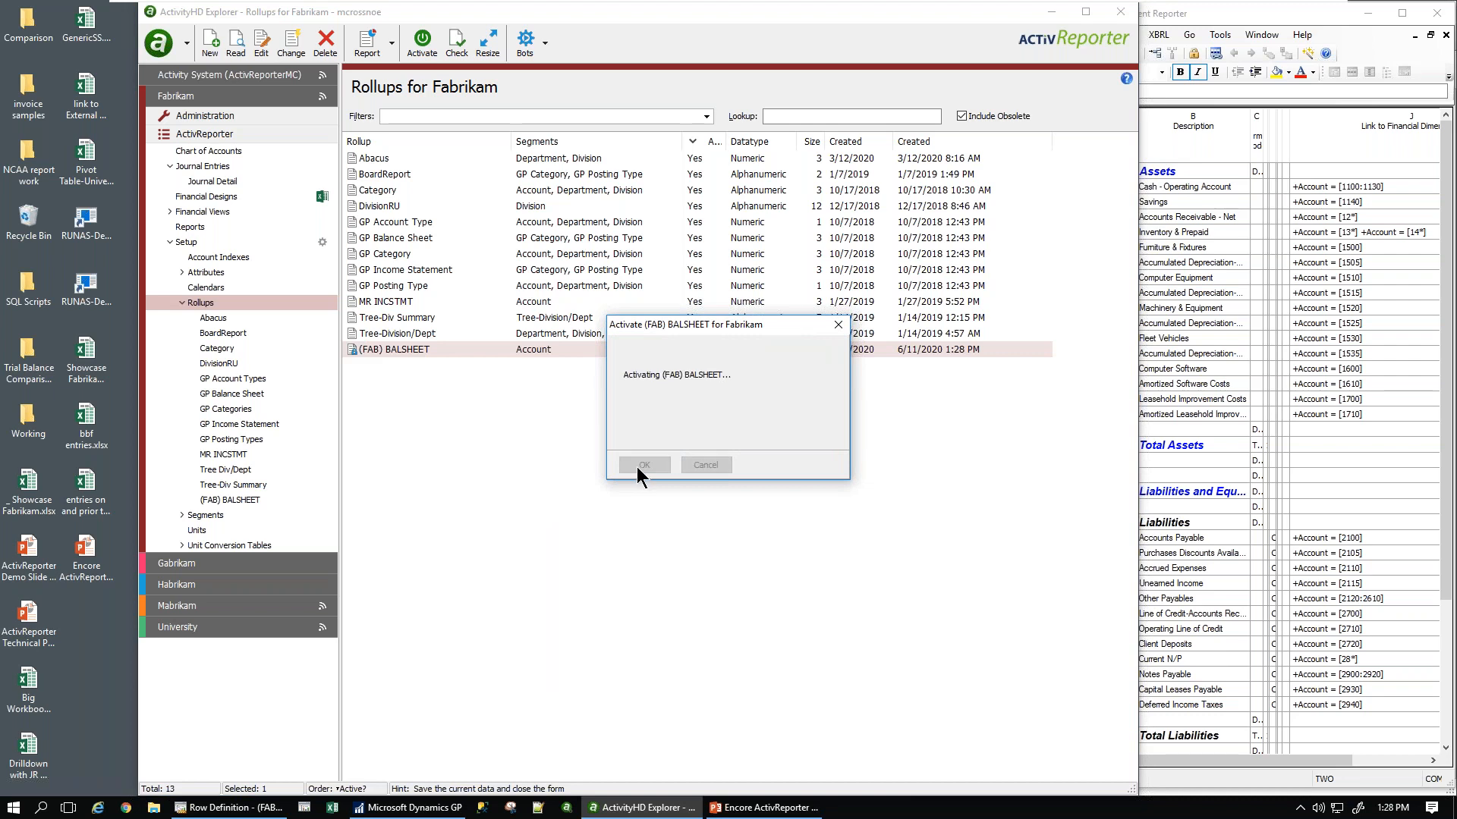
# - Open the (FAB) BALSHEET rollup items and compare item 0130's account range with the matching Management Reporter row
pyautogui.click(209, 504)
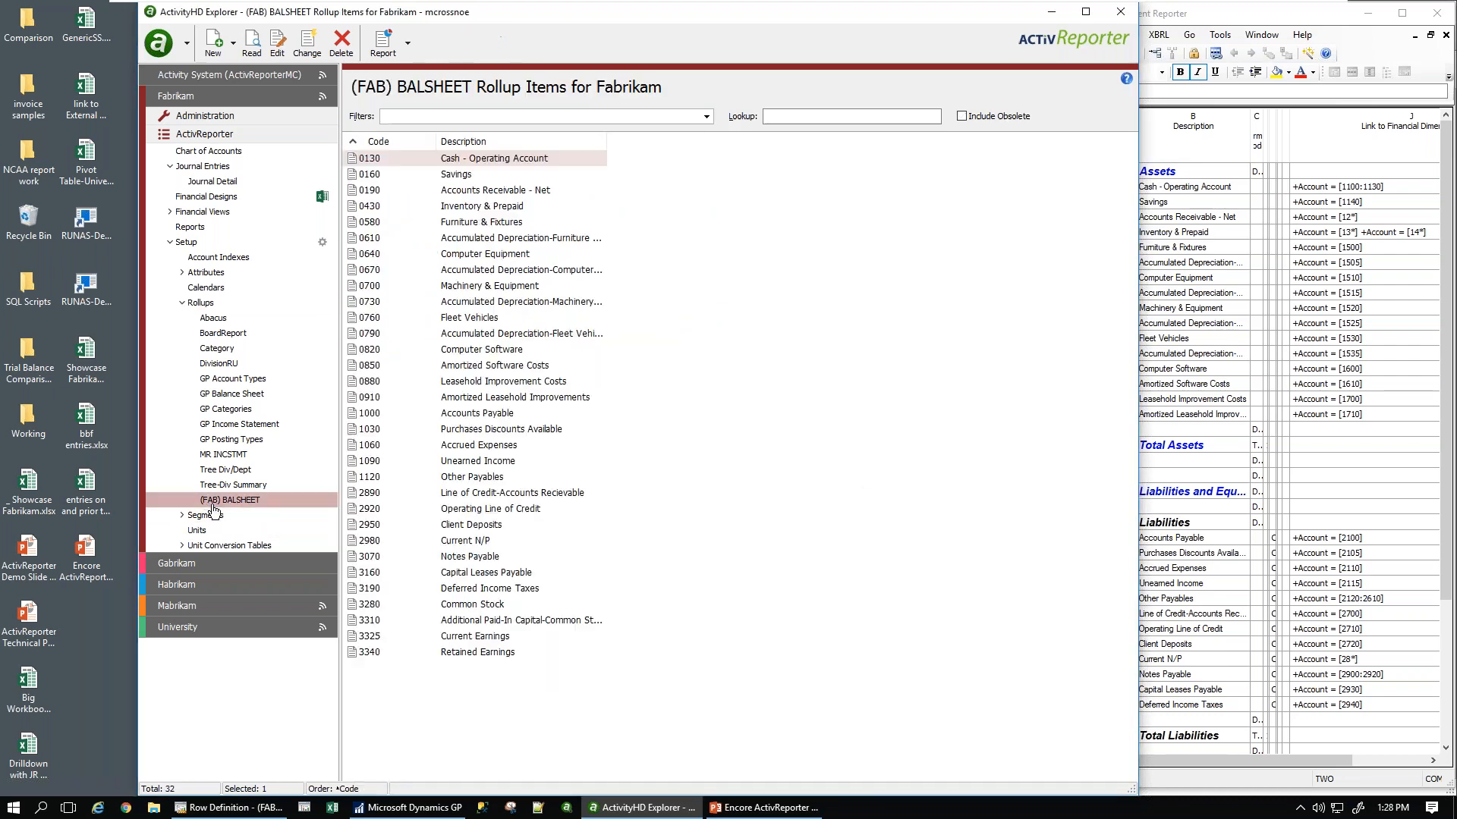
pyautogui.moveTo(649, 16); pyautogui.dragTo(601, 17)
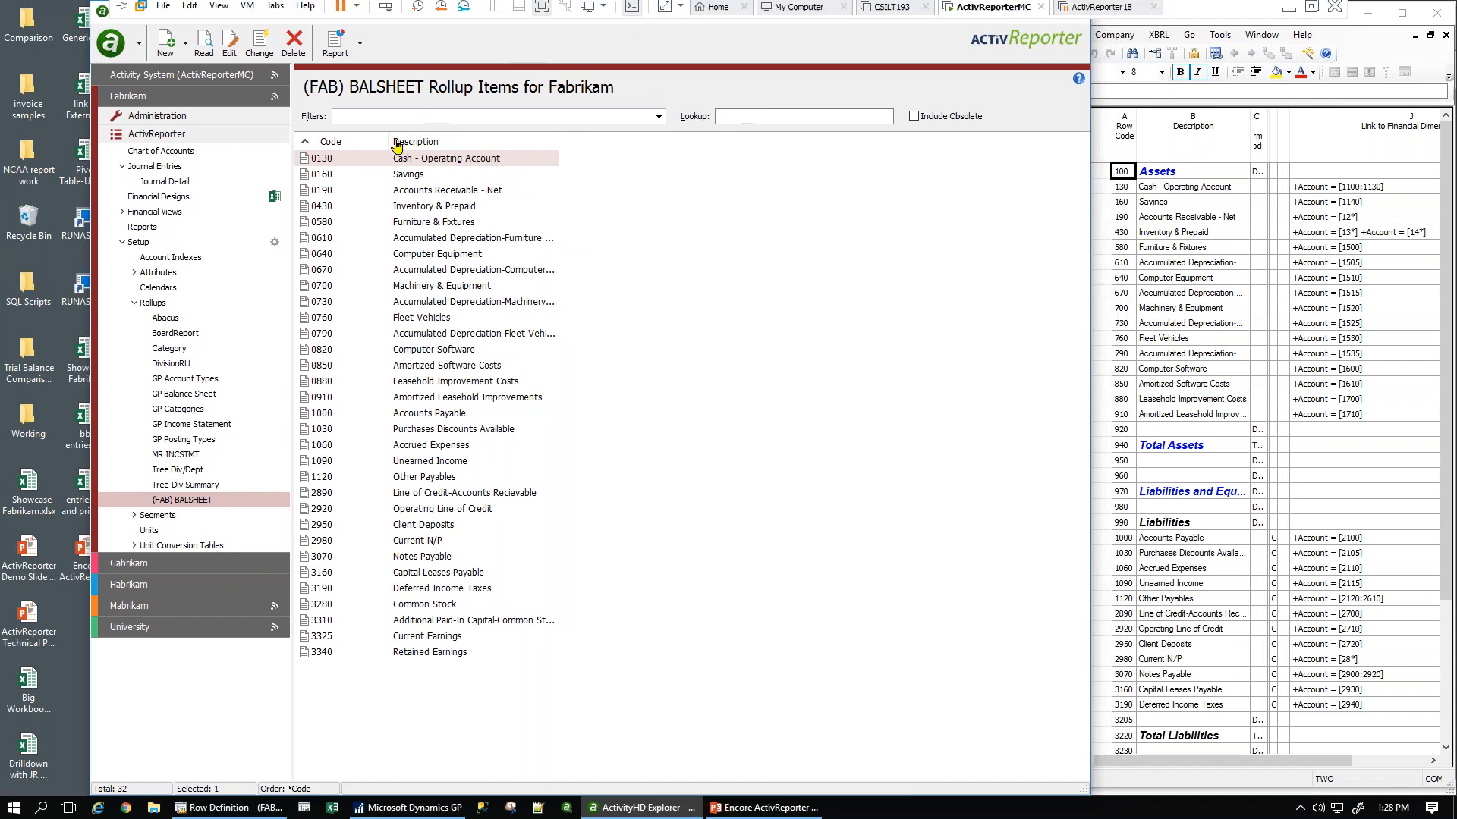
pyautogui.click(339, 162)
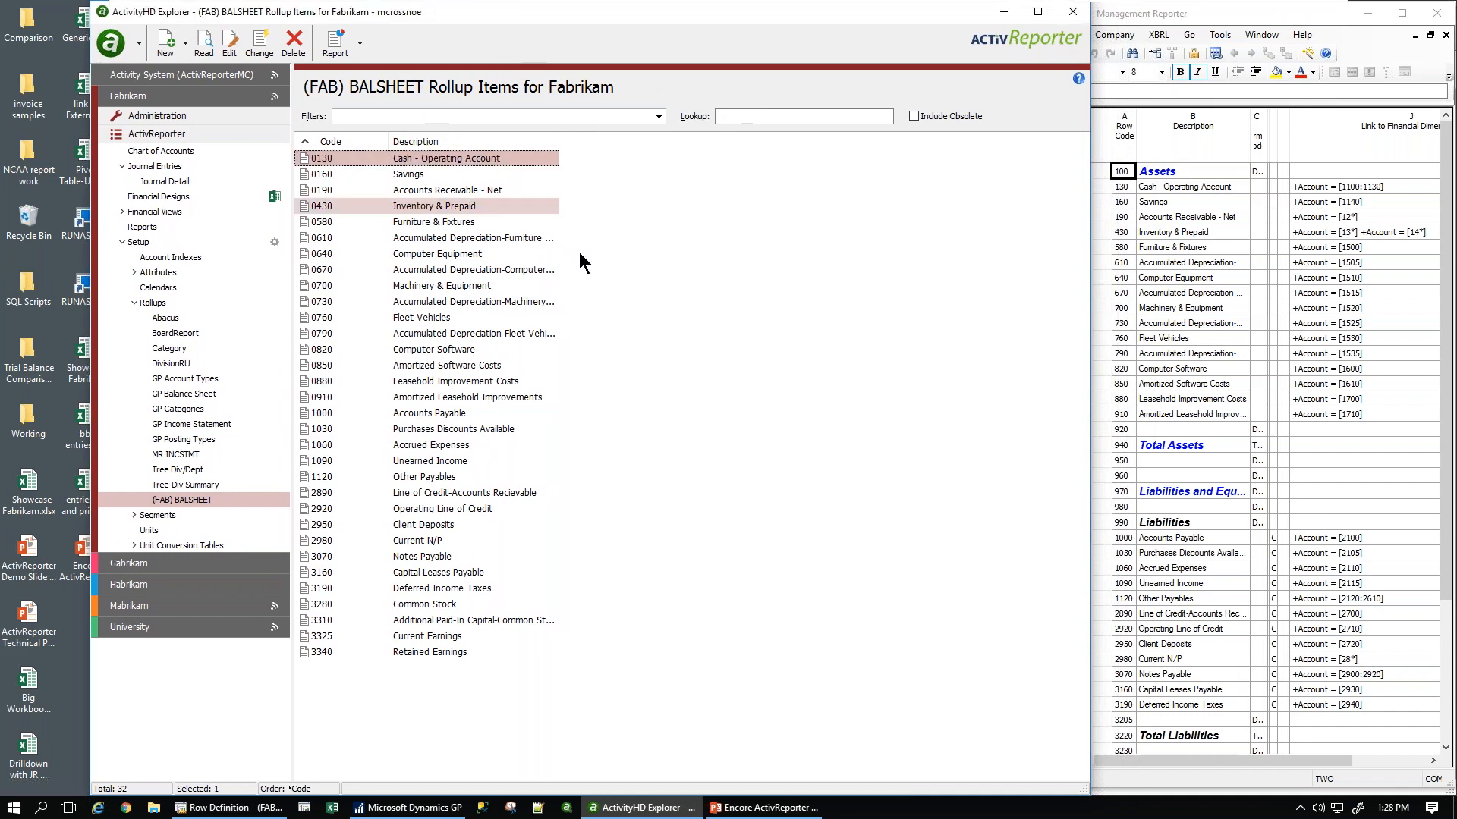
pyautogui.doubleClick(461, 160)
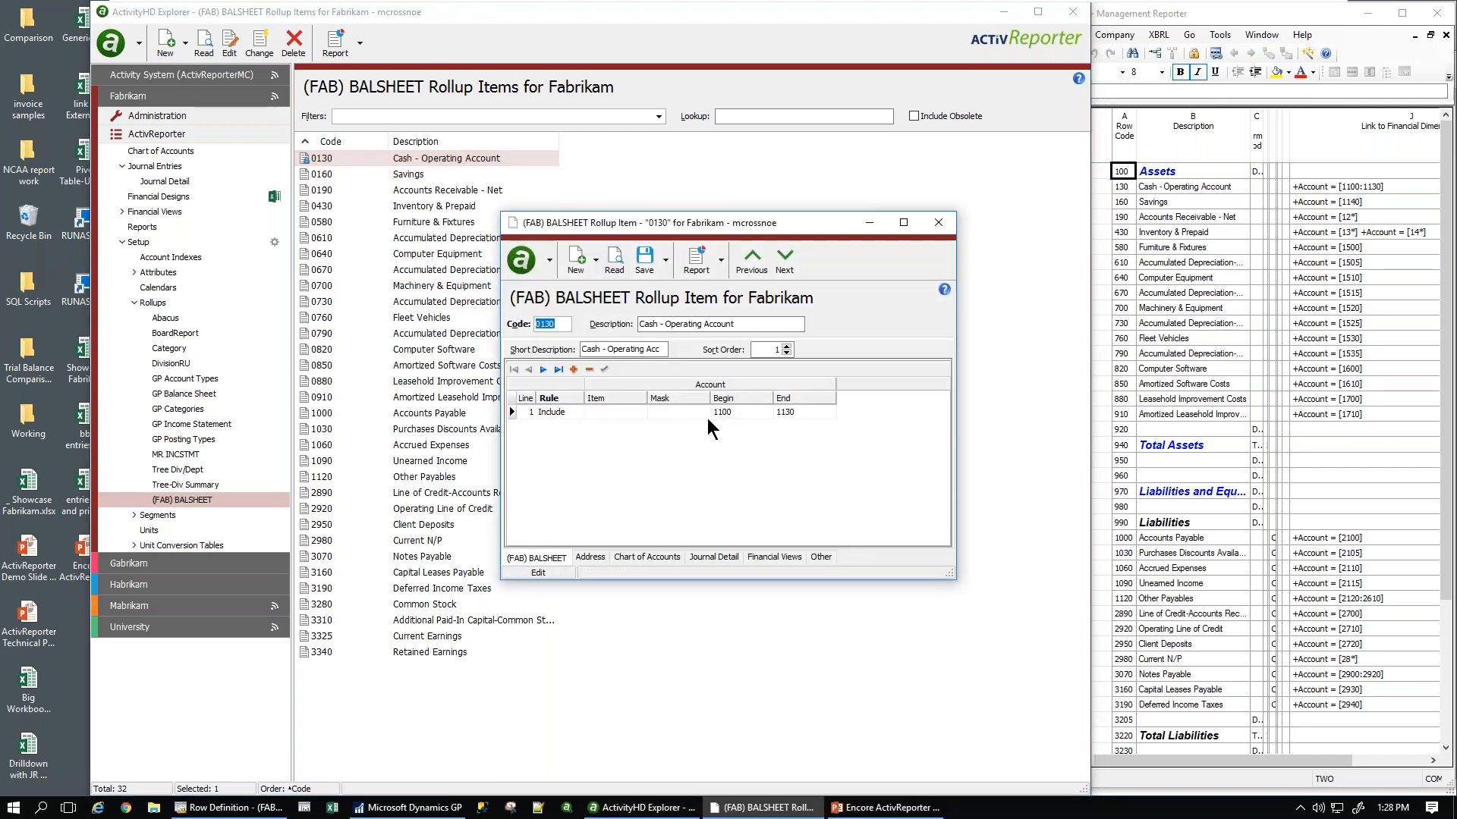
pyautogui.click(1327, 189)
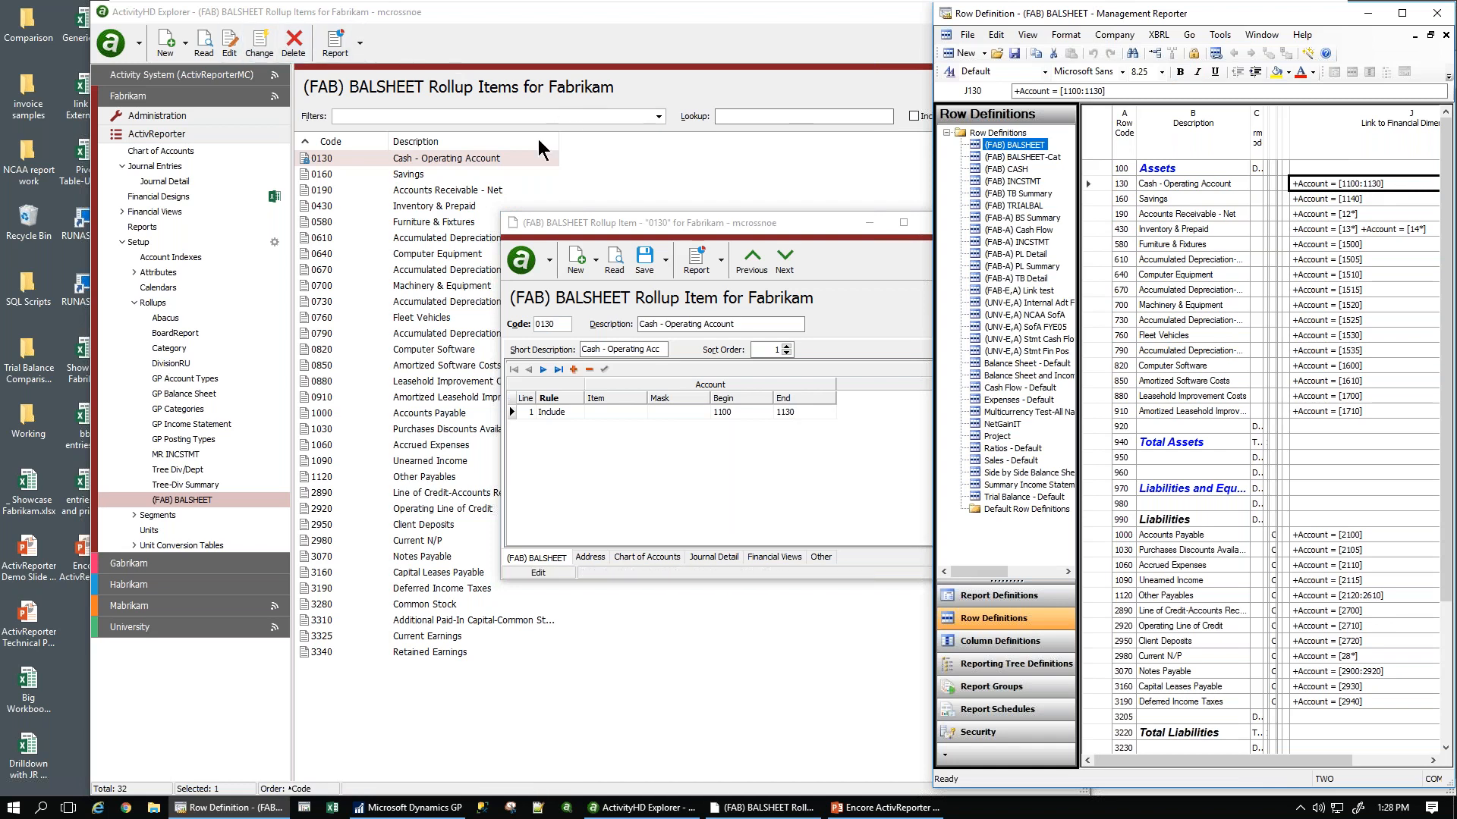
# - Review the account masks of rollup items 0160 and 0190 against their Management Reporter rows, and close the item window
pyautogui.click(784, 260)
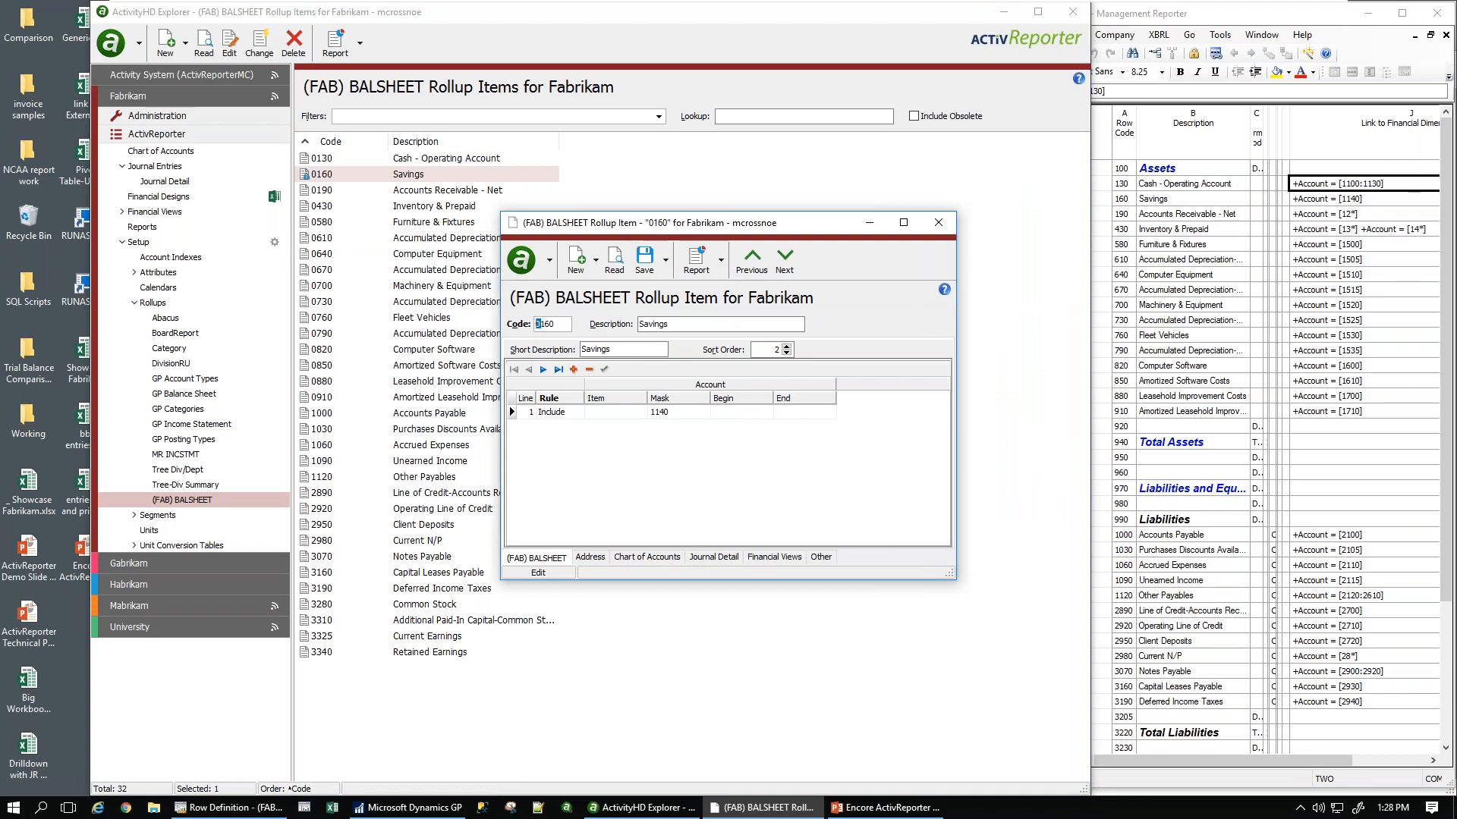
pyautogui.click(784, 260)
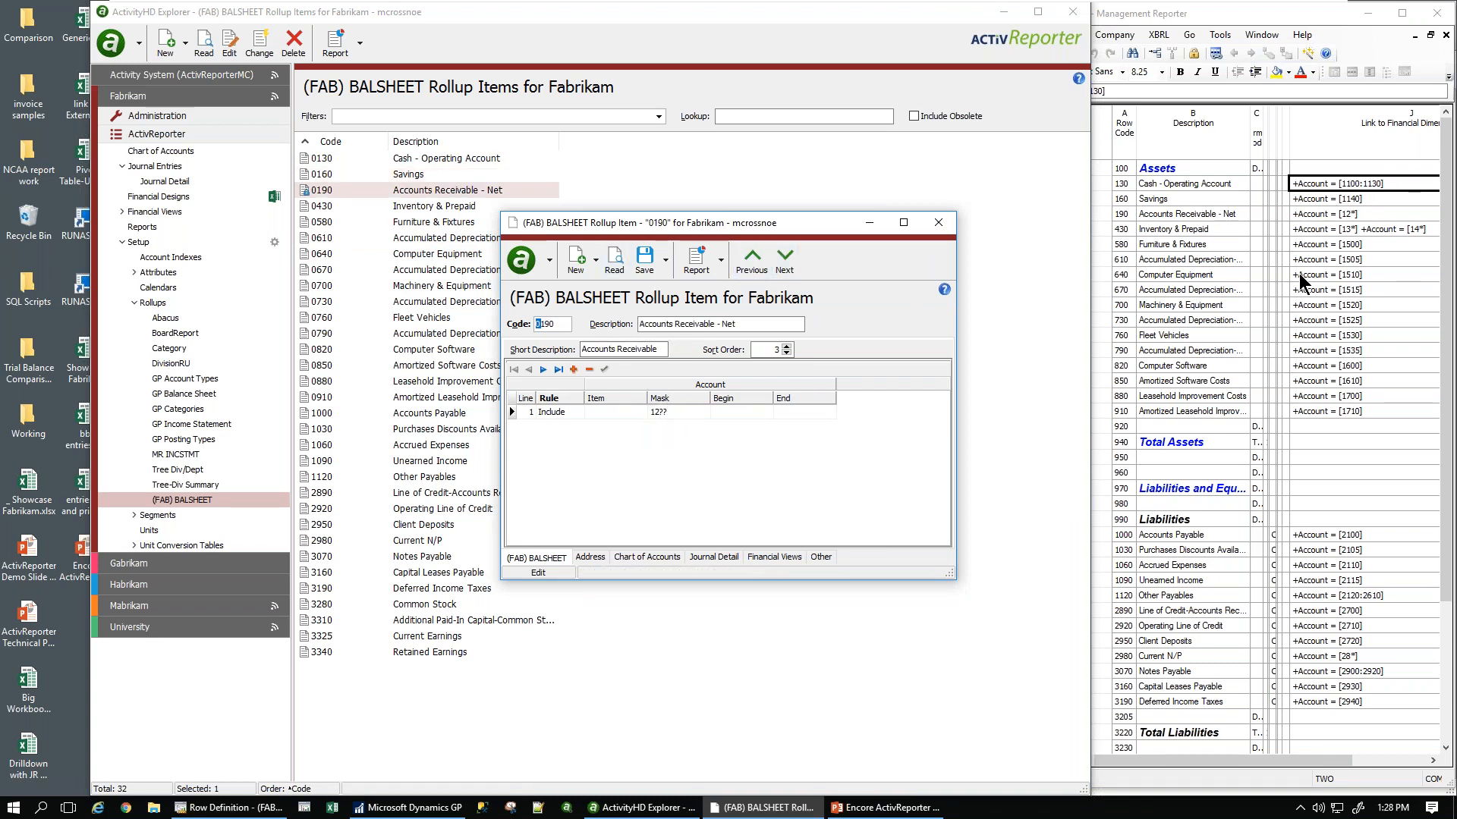
pyautogui.click(1337, 216)
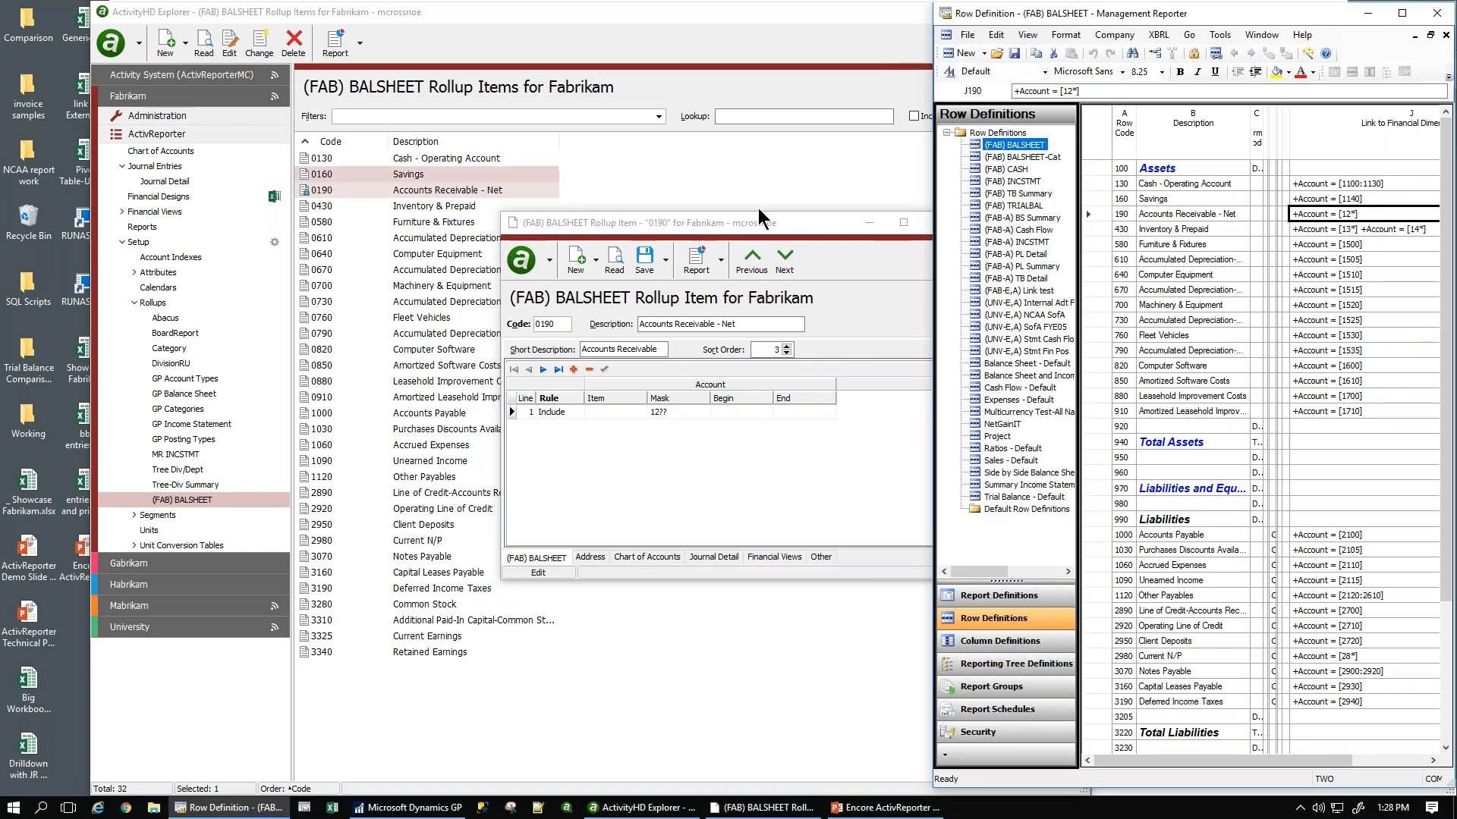
pyautogui.click(785, 236)
pyautogui.click(939, 227)
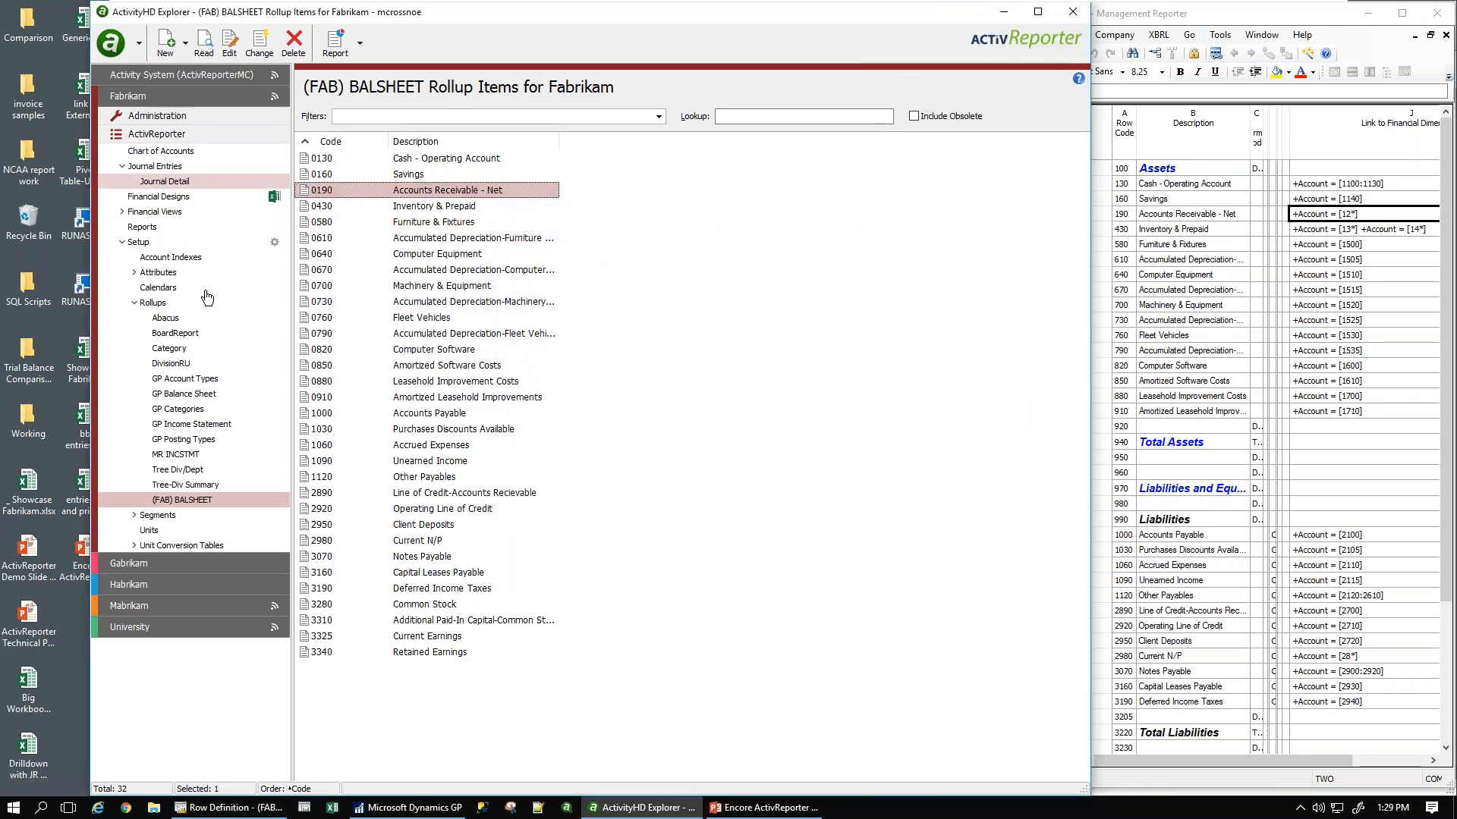
# - Open the Encore Financials design's workbook with the preset options for fiscal 2017, period 5, and add a new worksheet
pyautogui.click(157, 198)
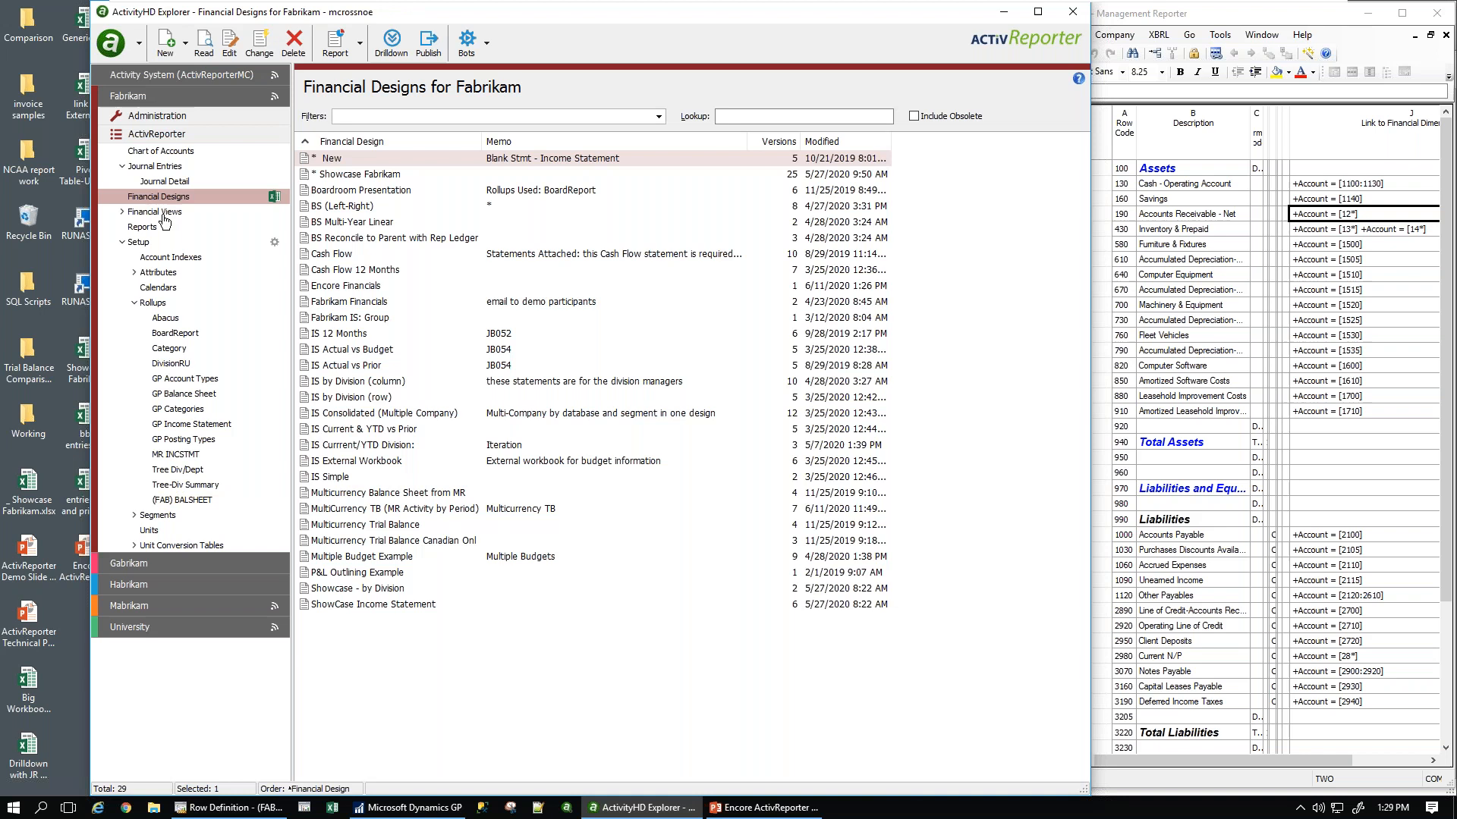
pyautogui.doubleClick(328, 286)
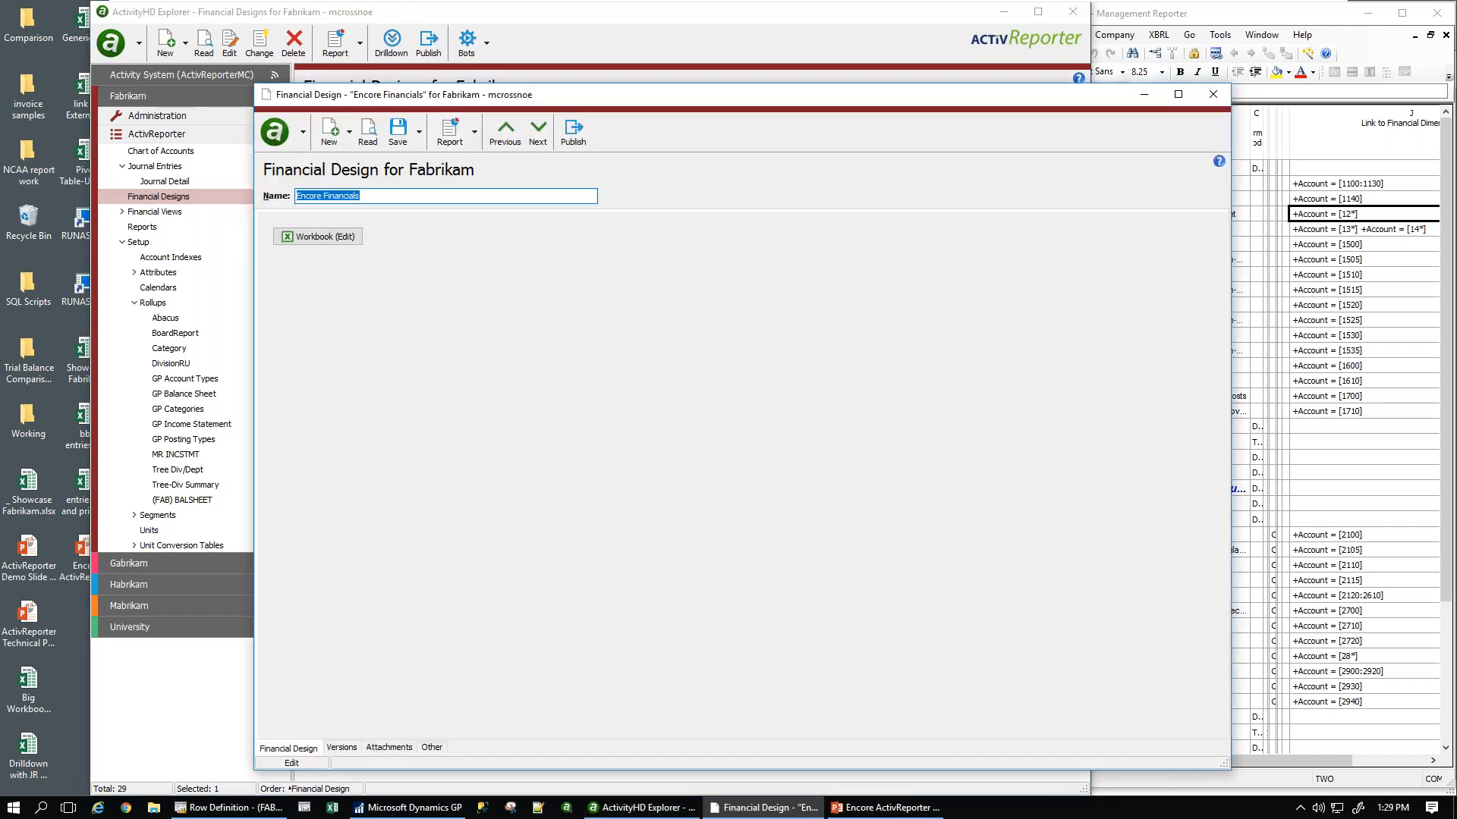
pyautogui.click(326, 243)
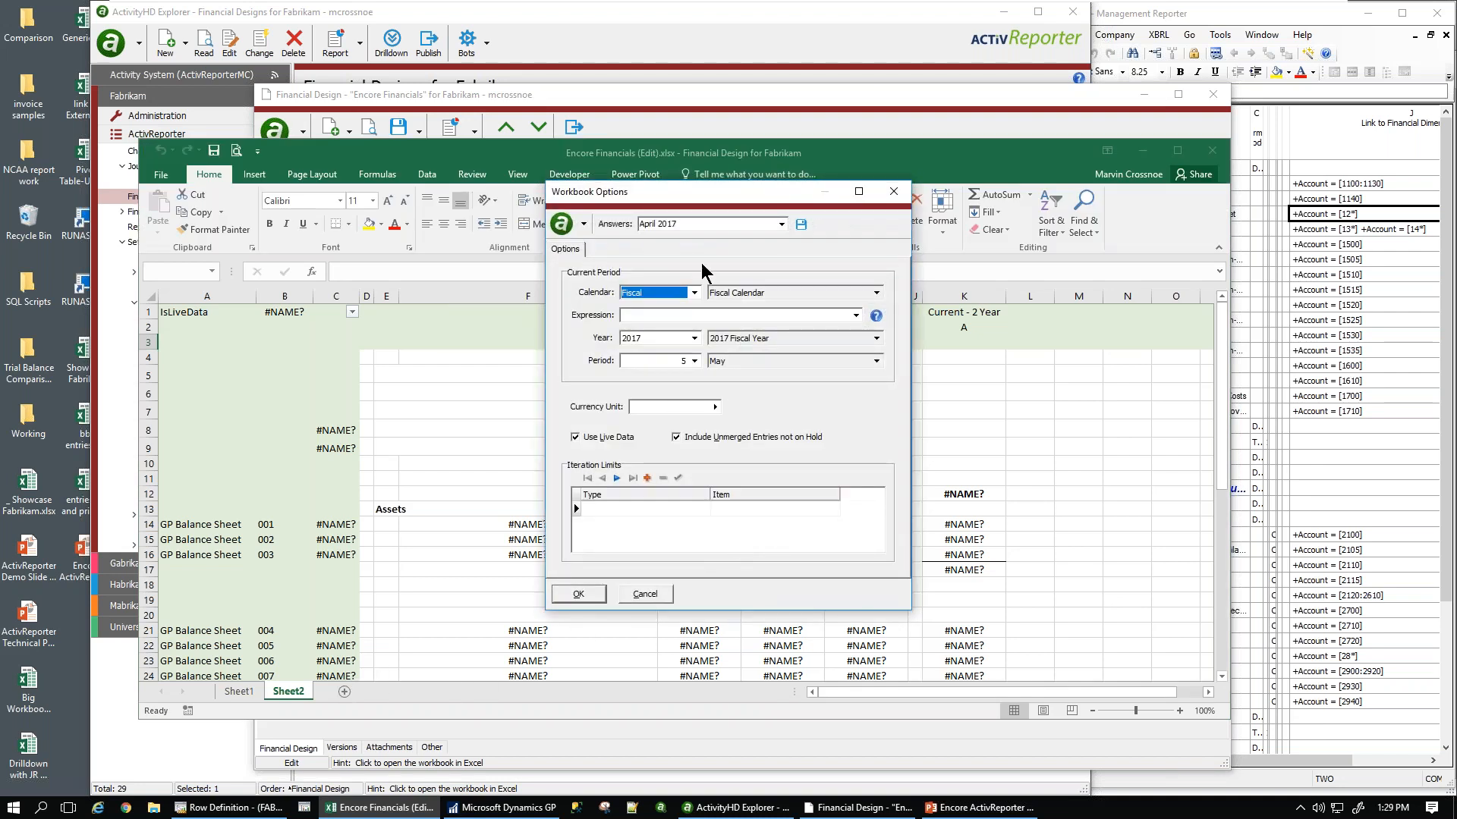
pyautogui.click(579, 593)
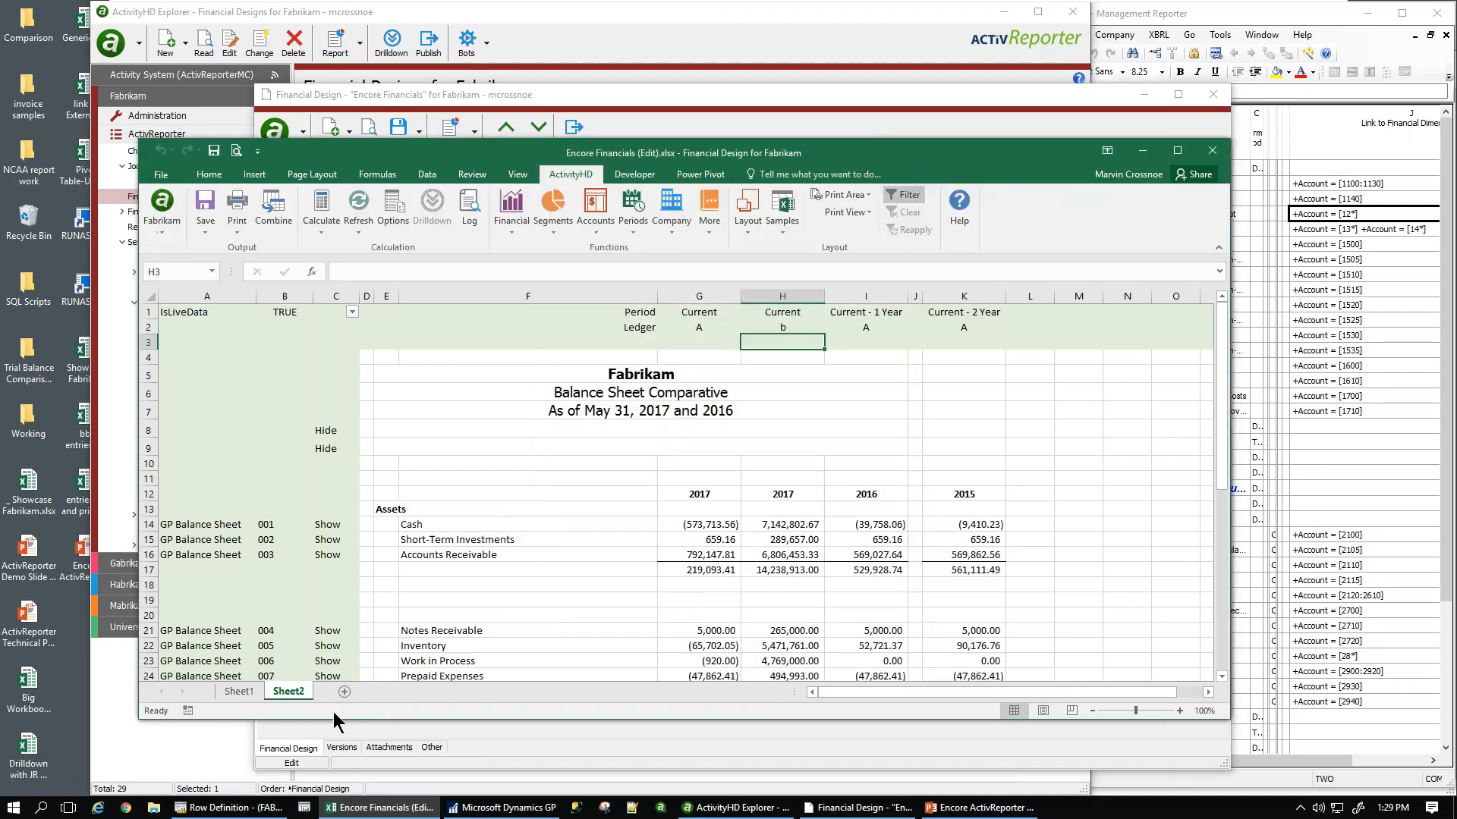
pyautogui.click(344, 692)
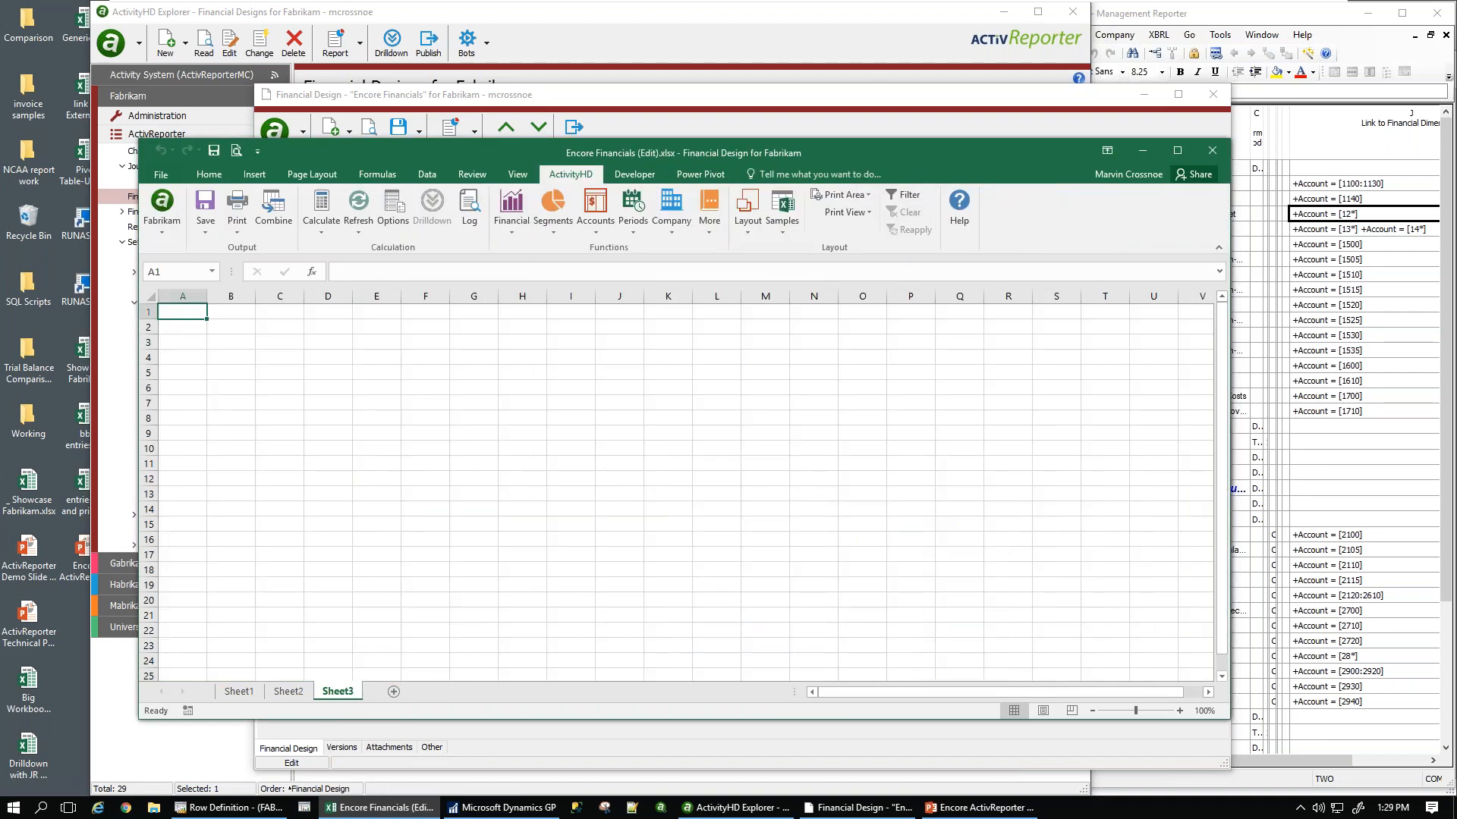
pyautogui.click(754, 228)
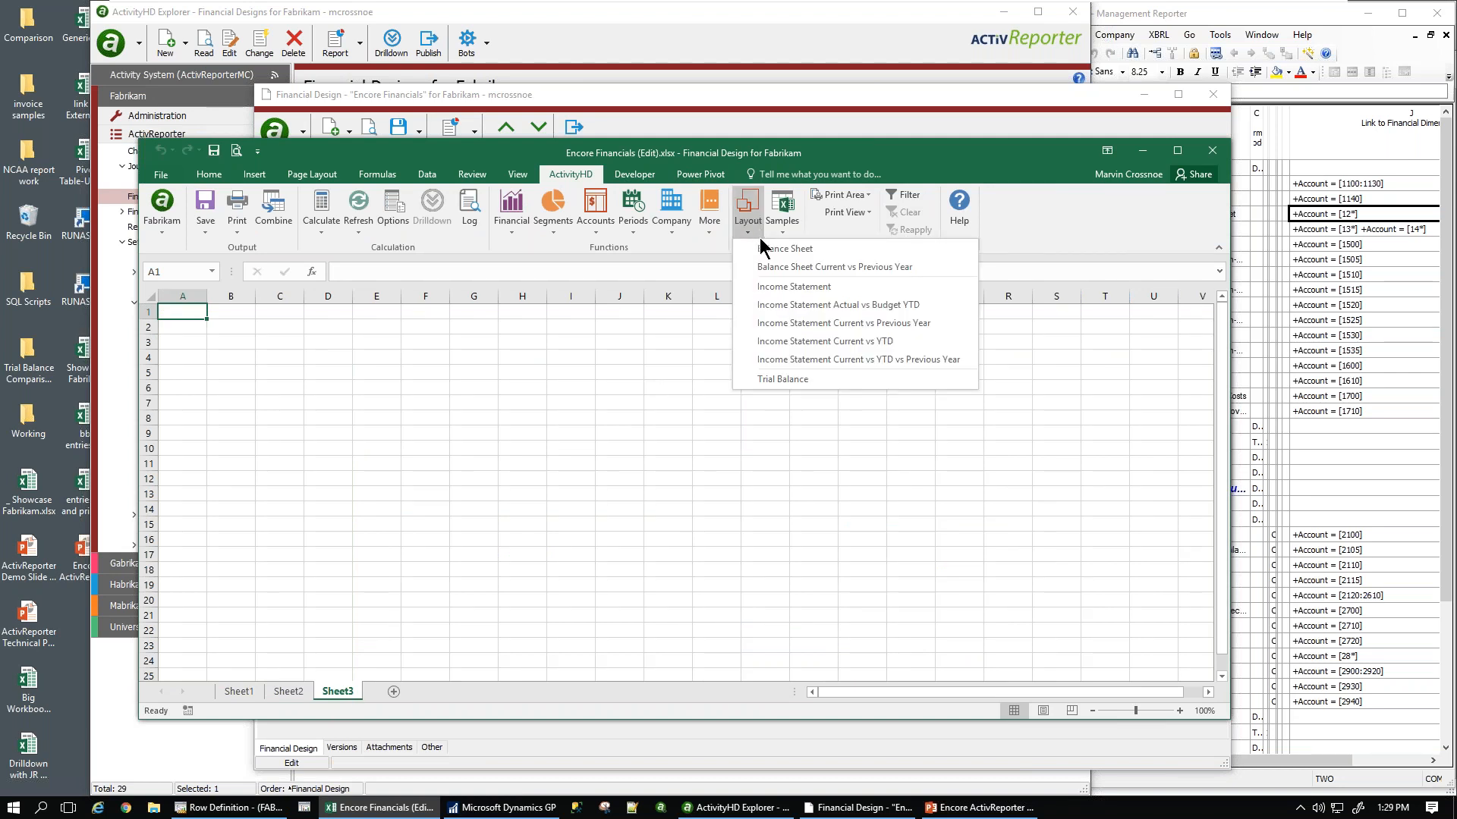
pyautogui.click(770, 255)
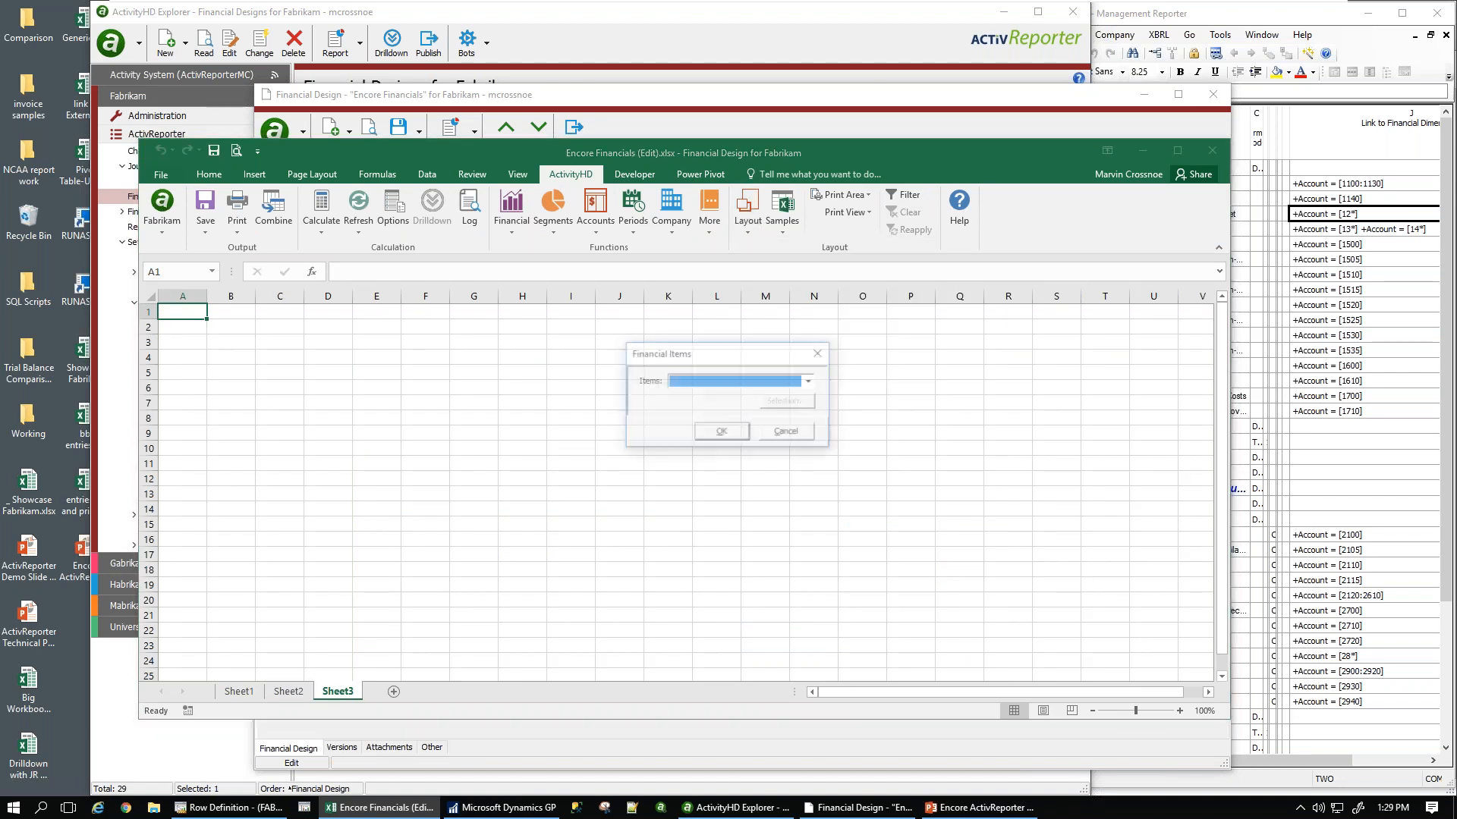
pyautogui.click(784, 427)
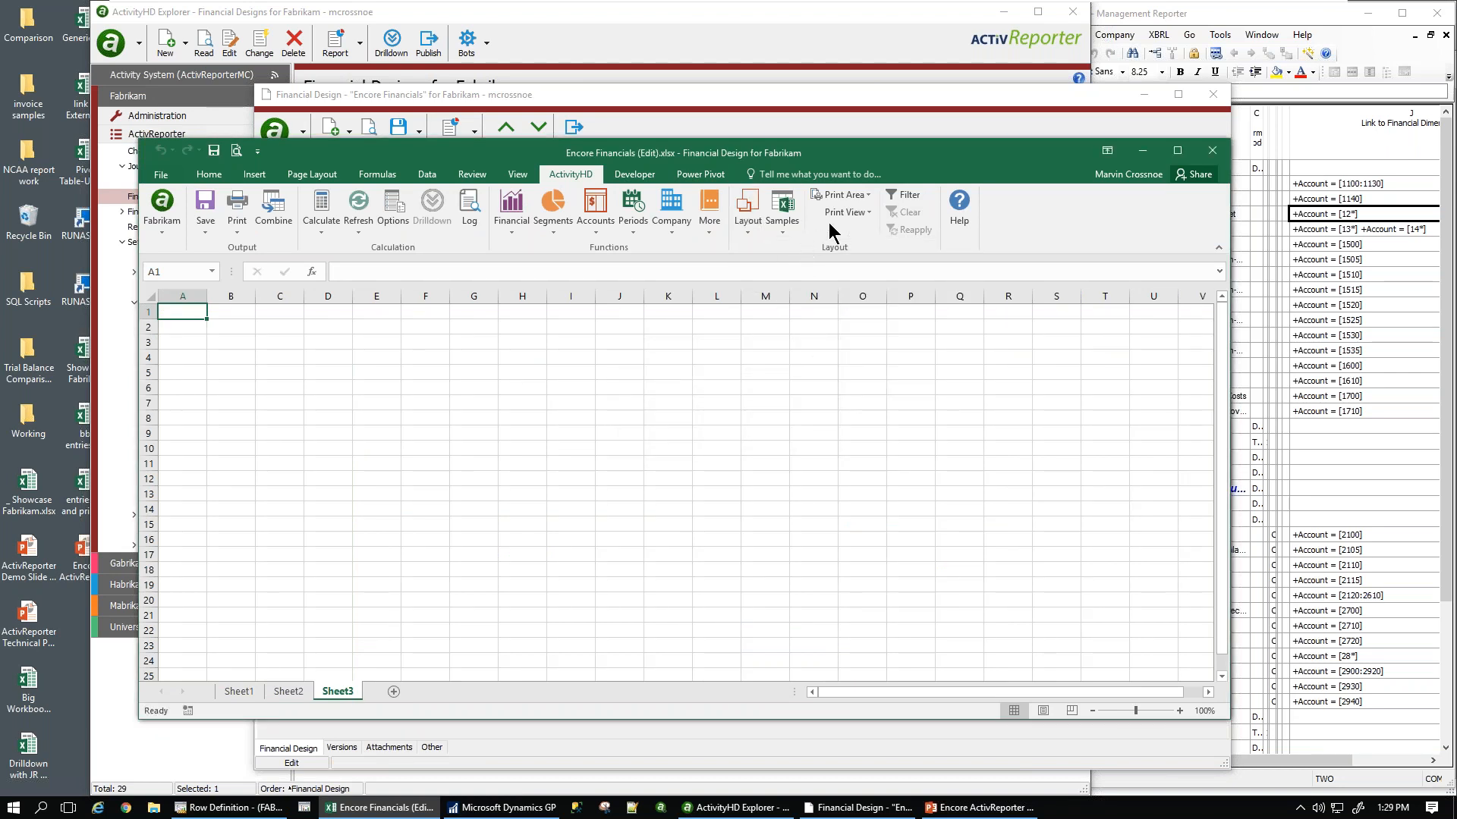
# - Generate a Balance Sheet Current vs Previous Year layout on the new worksheet, using the (FAB) BALSHEET rollup as its items
pyautogui.click(743, 226)
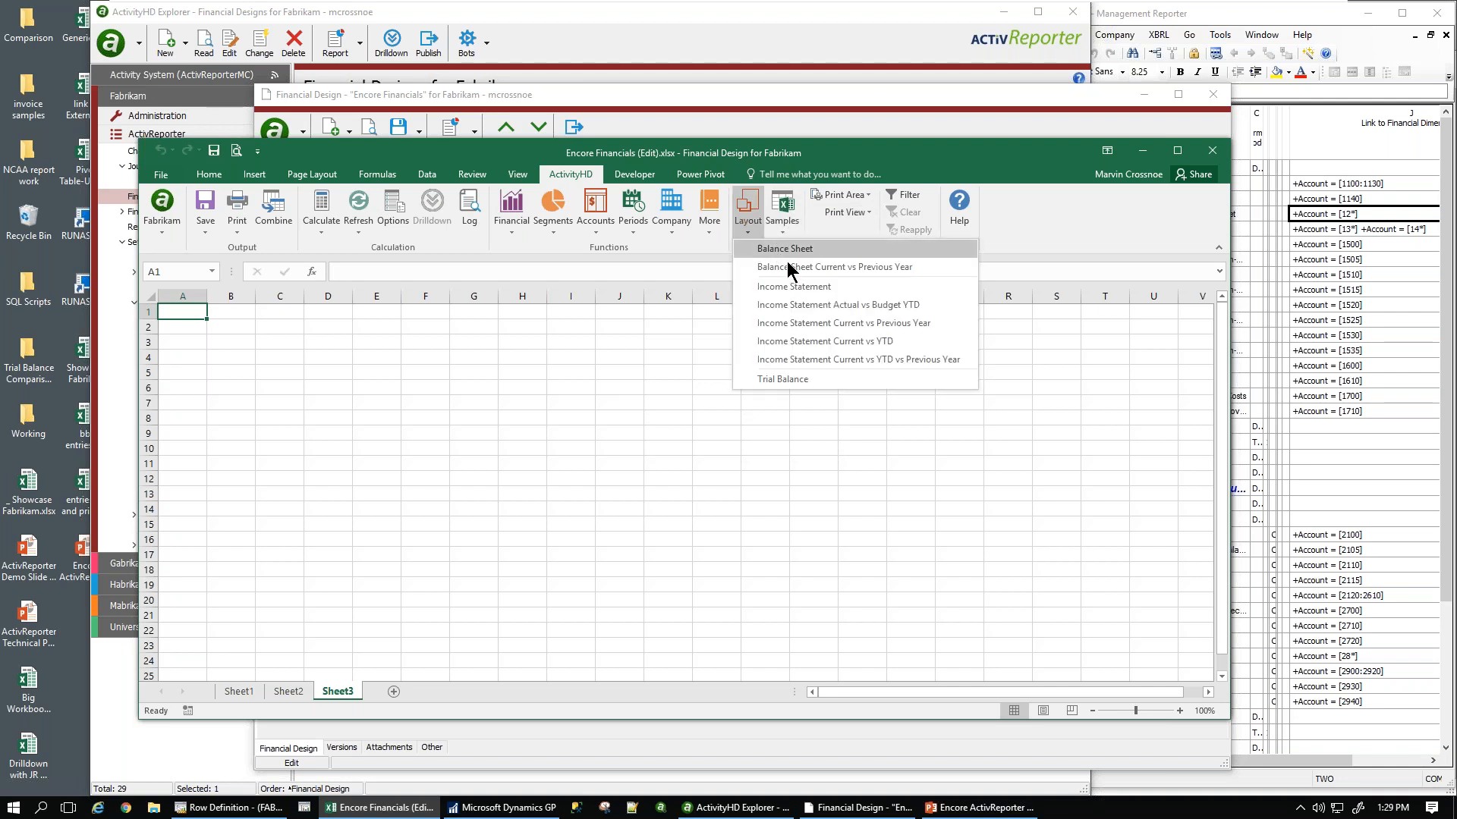
pyautogui.click(766, 271)
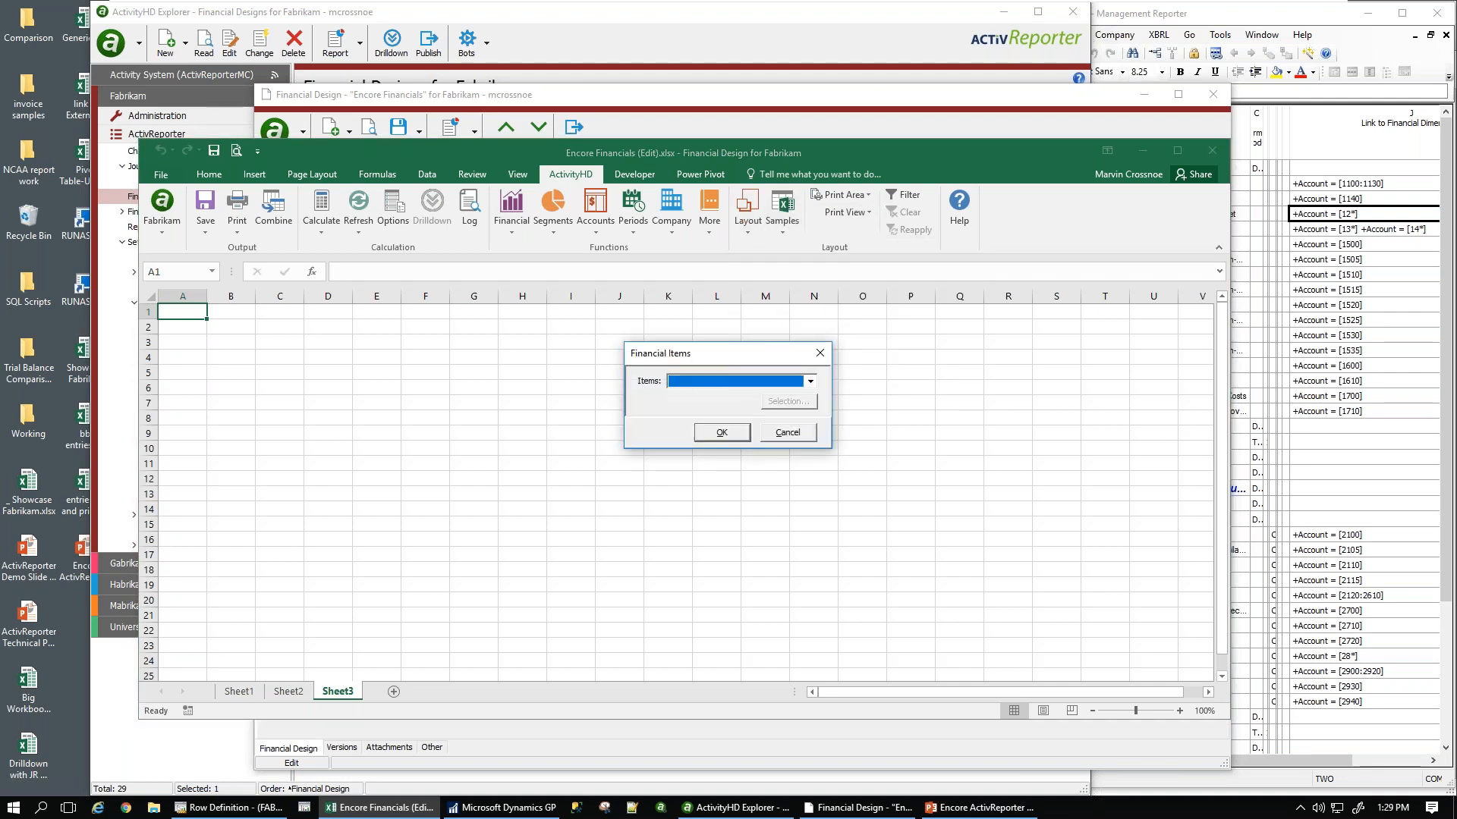
pyautogui.click(810, 381)
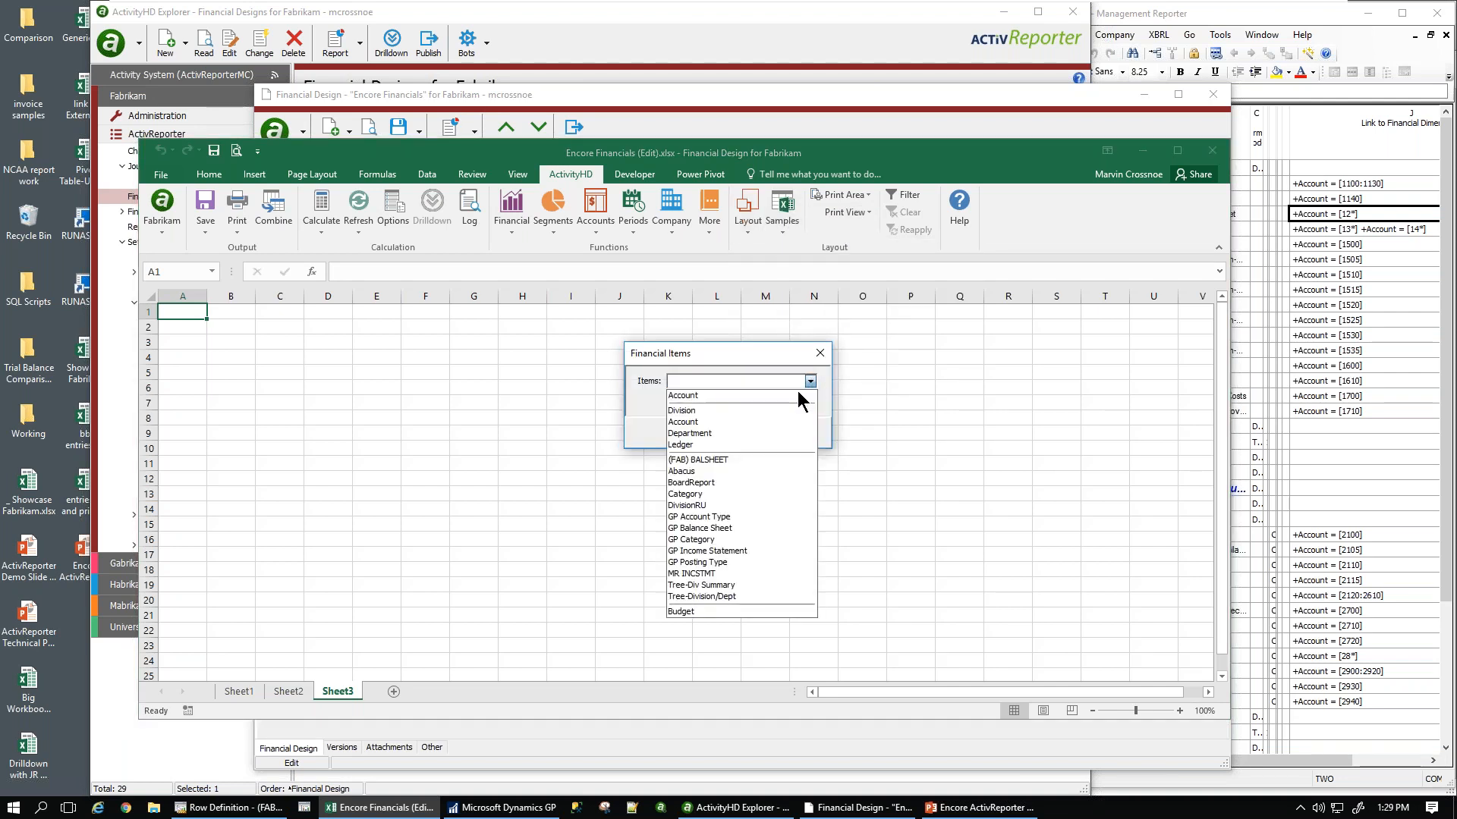
pyautogui.click(707, 463)
pyautogui.click(724, 431)
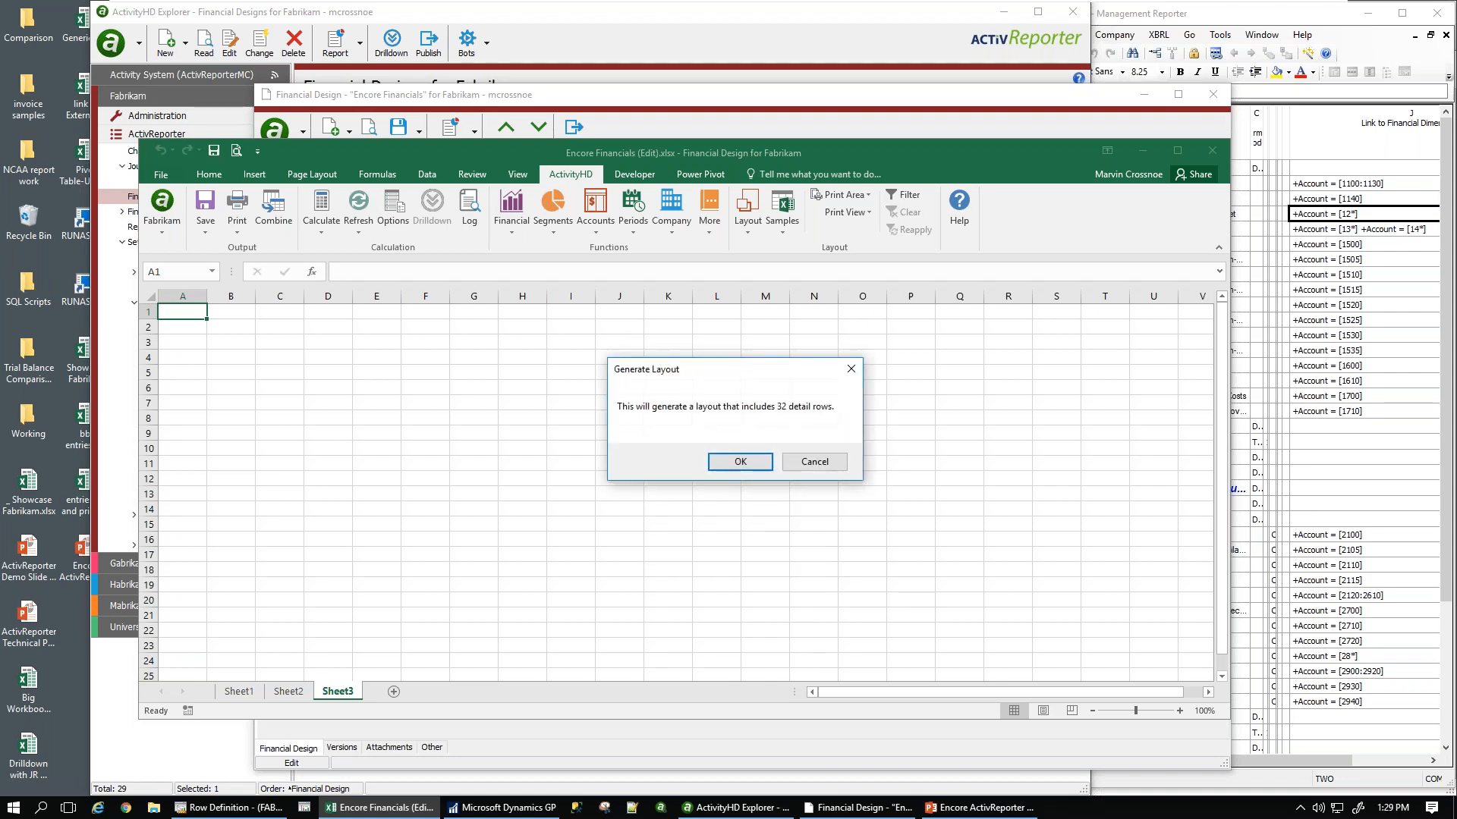
pyautogui.click(735, 462)
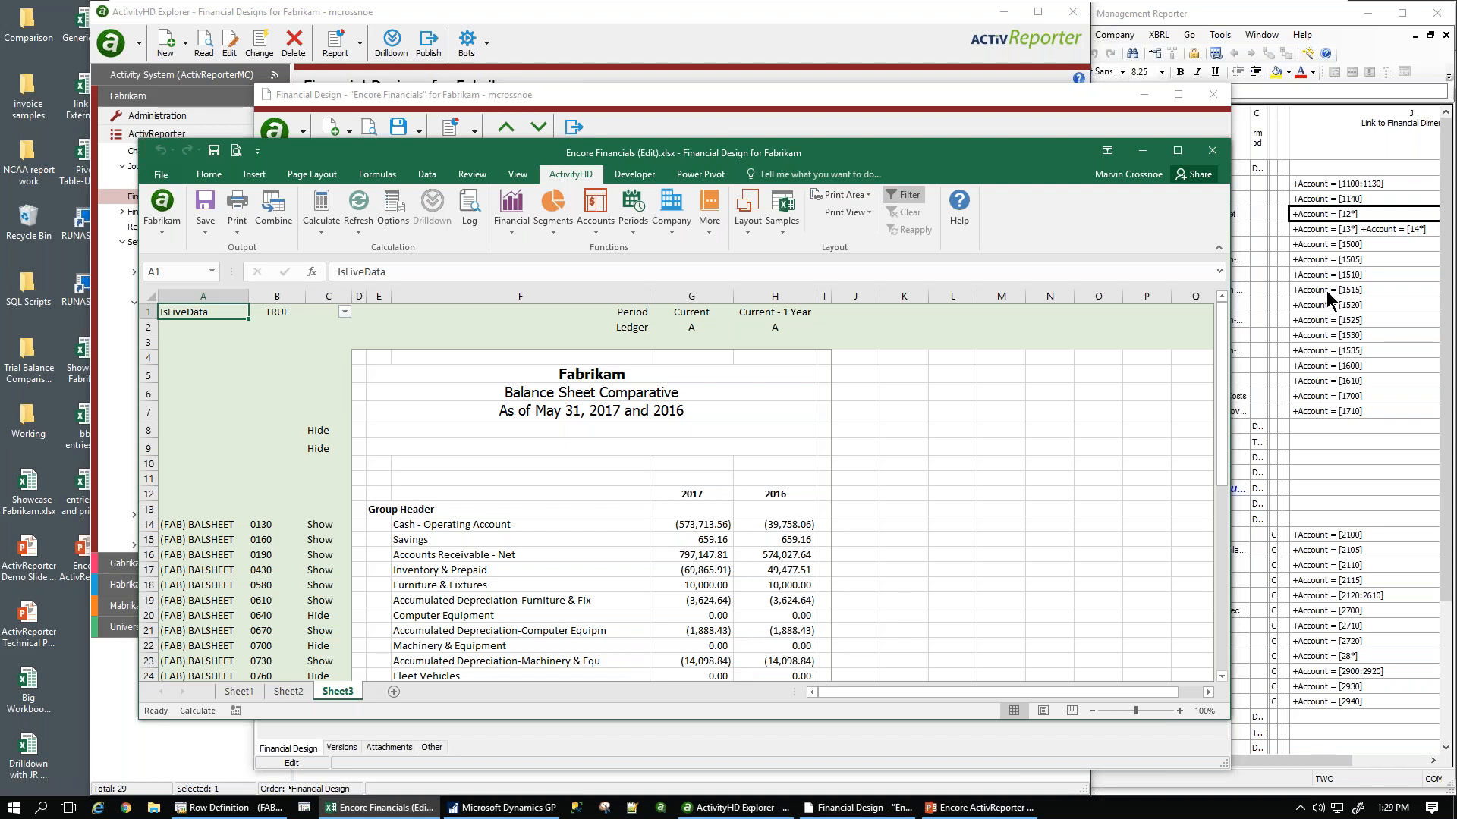
# - Replace the Group Header label above the detail rows with Asset
pyautogui.click(379, 509)
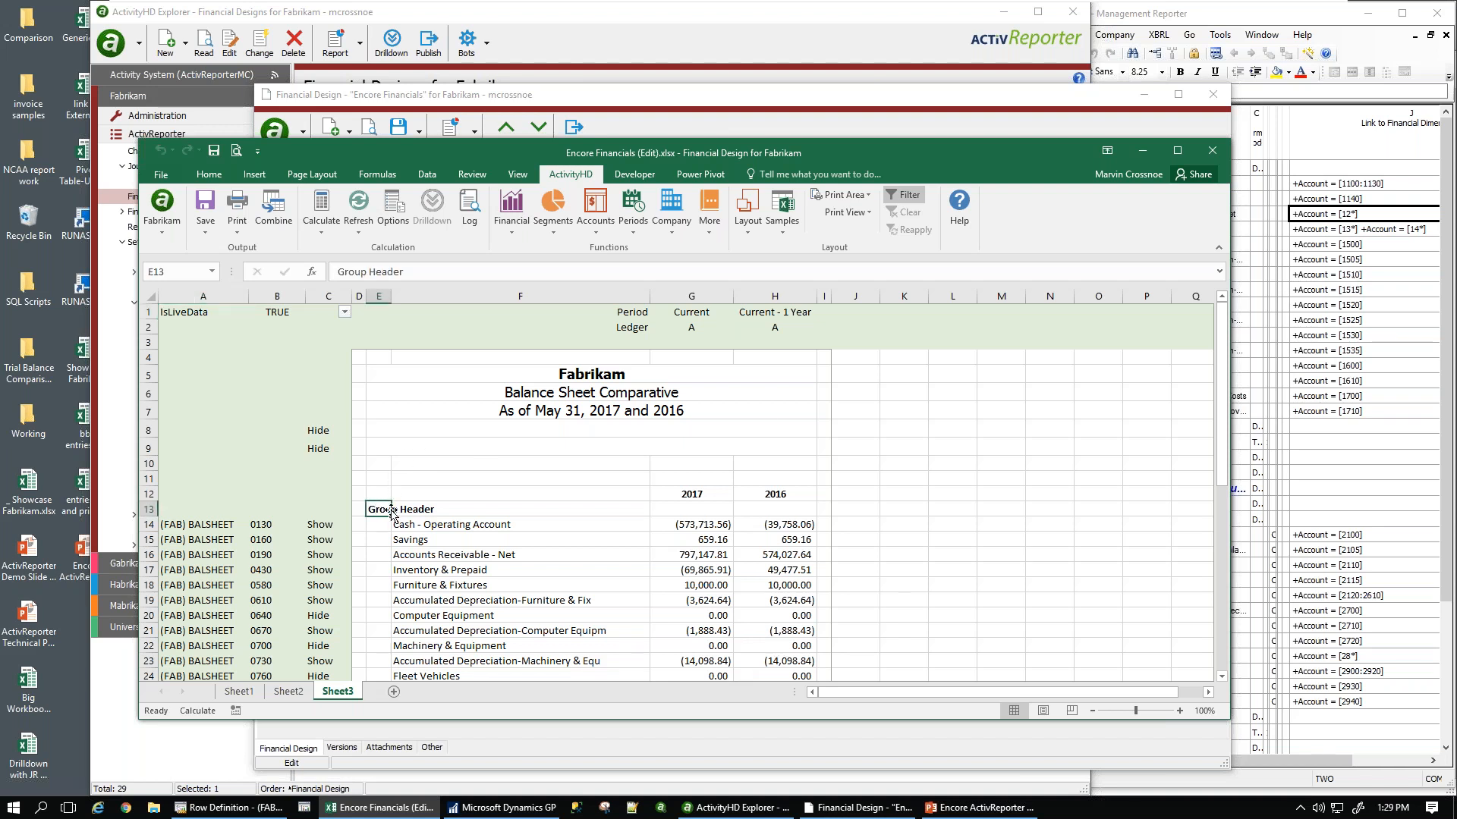
pyautogui.write('Asset')
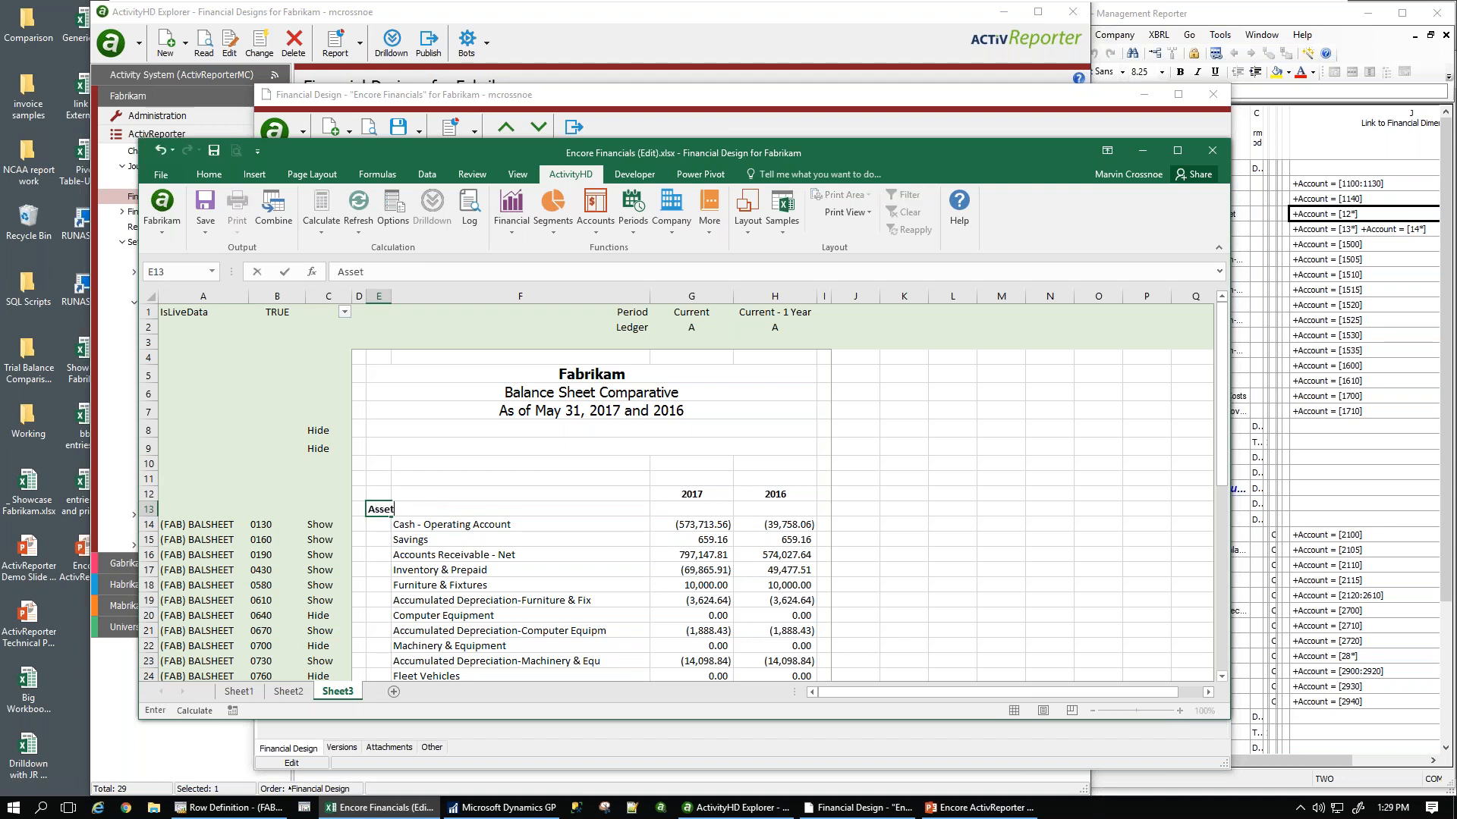
pyautogui.press('Tab')
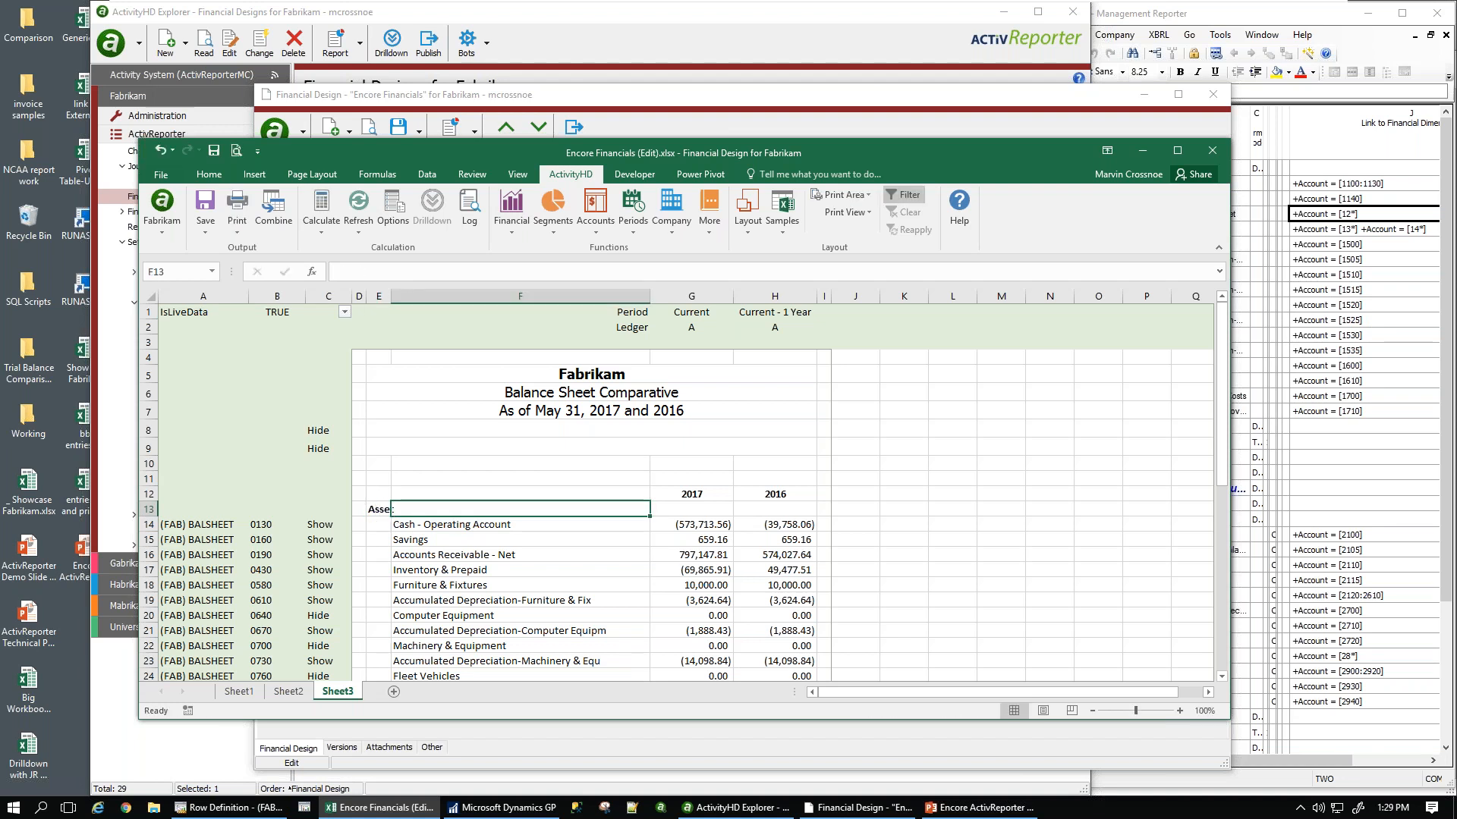
pyautogui.moveTo(369, 588); pyautogui.dragTo(377, 615)
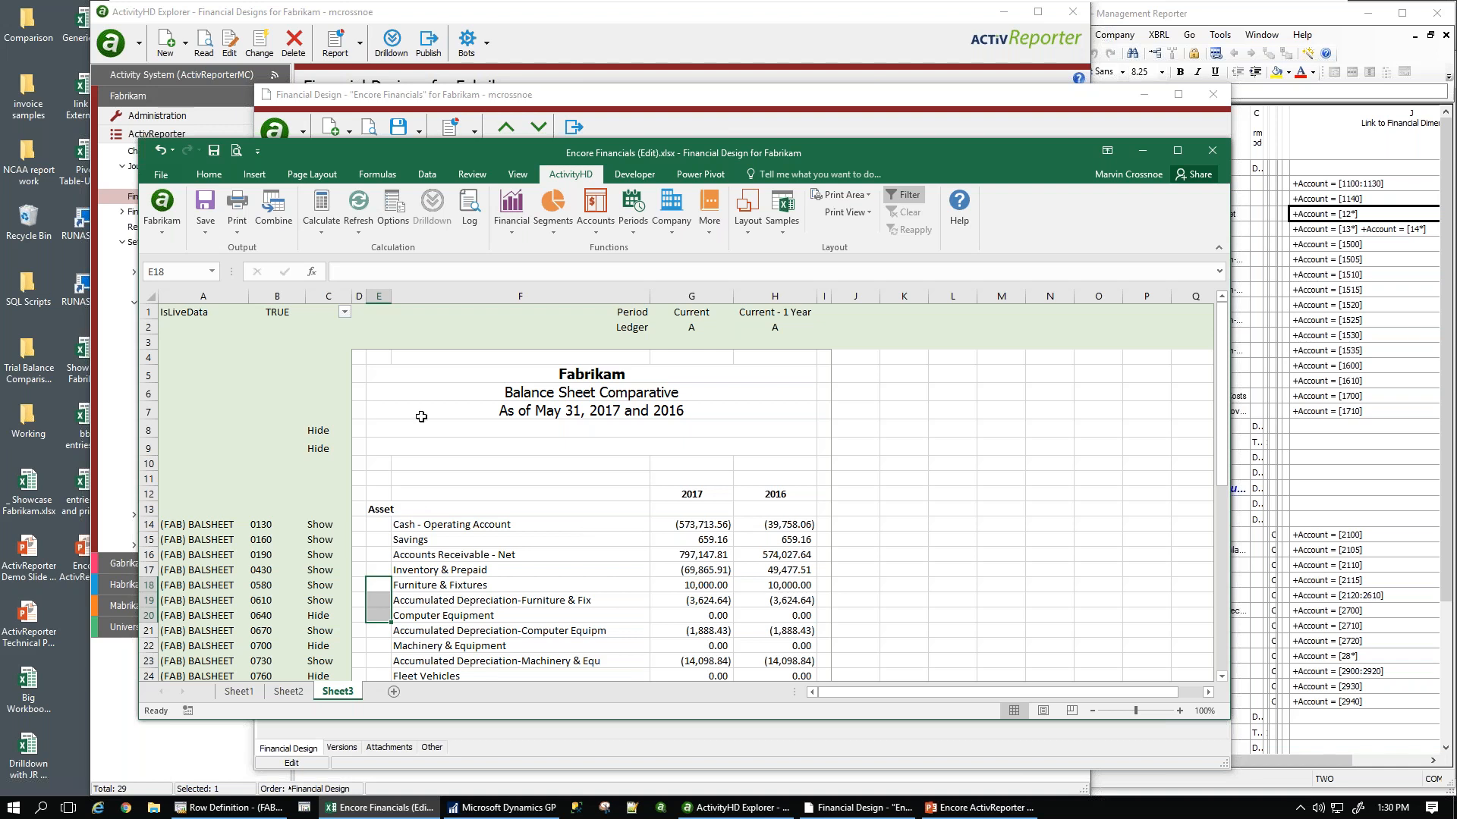
# - Save and close the balance sheet workbook, and show the version history of the Encore Financials design
pyautogui.click(214, 150)
pyautogui.click(1212, 151)
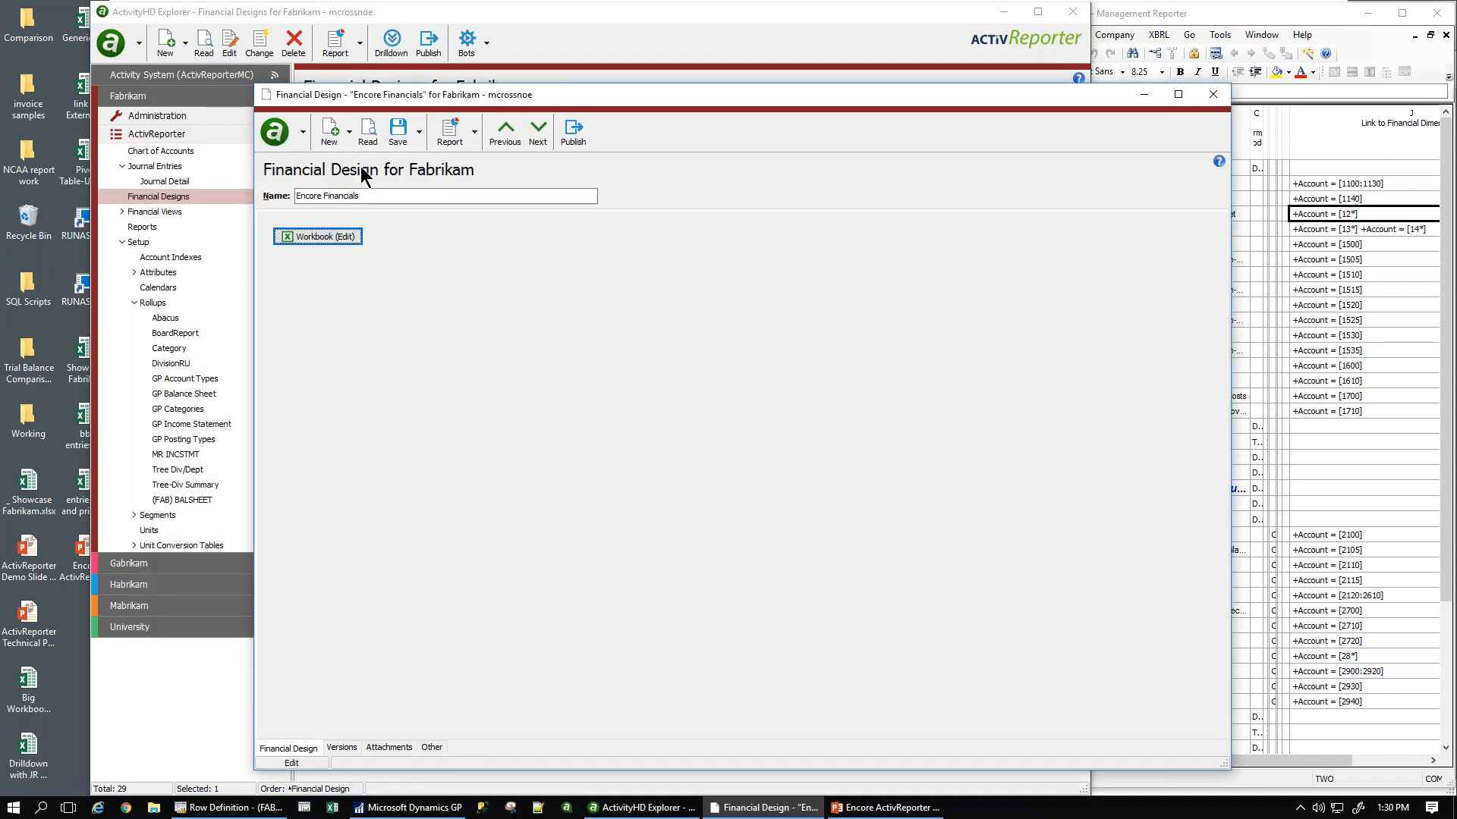
pyautogui.click(342, 748)
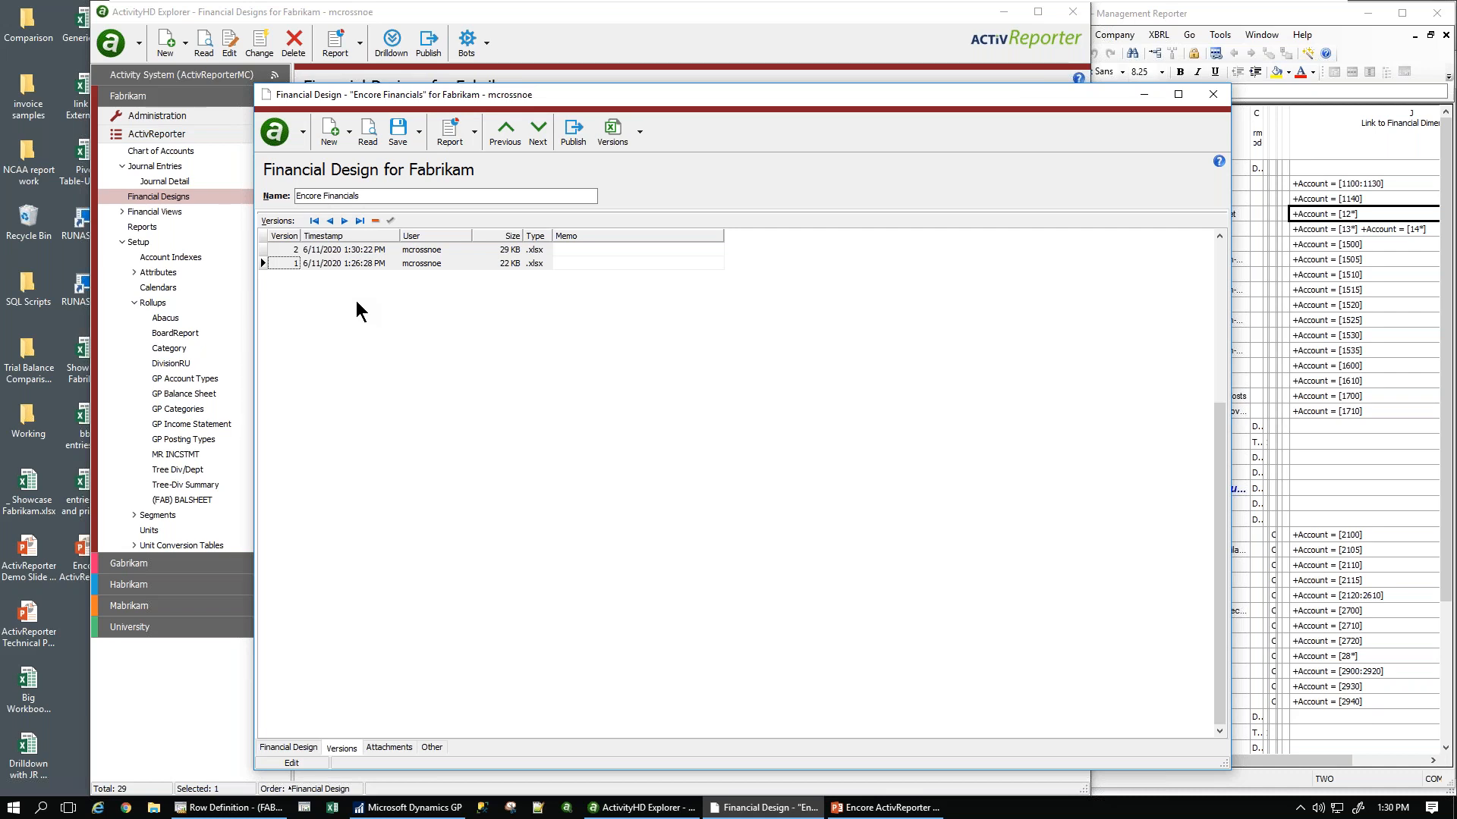
# - Switch to Management Reporter and examine the (FAB) BALSHEET row definition, starting at the Assets row with code 100
pyautogui.moveTo(1184, 8)
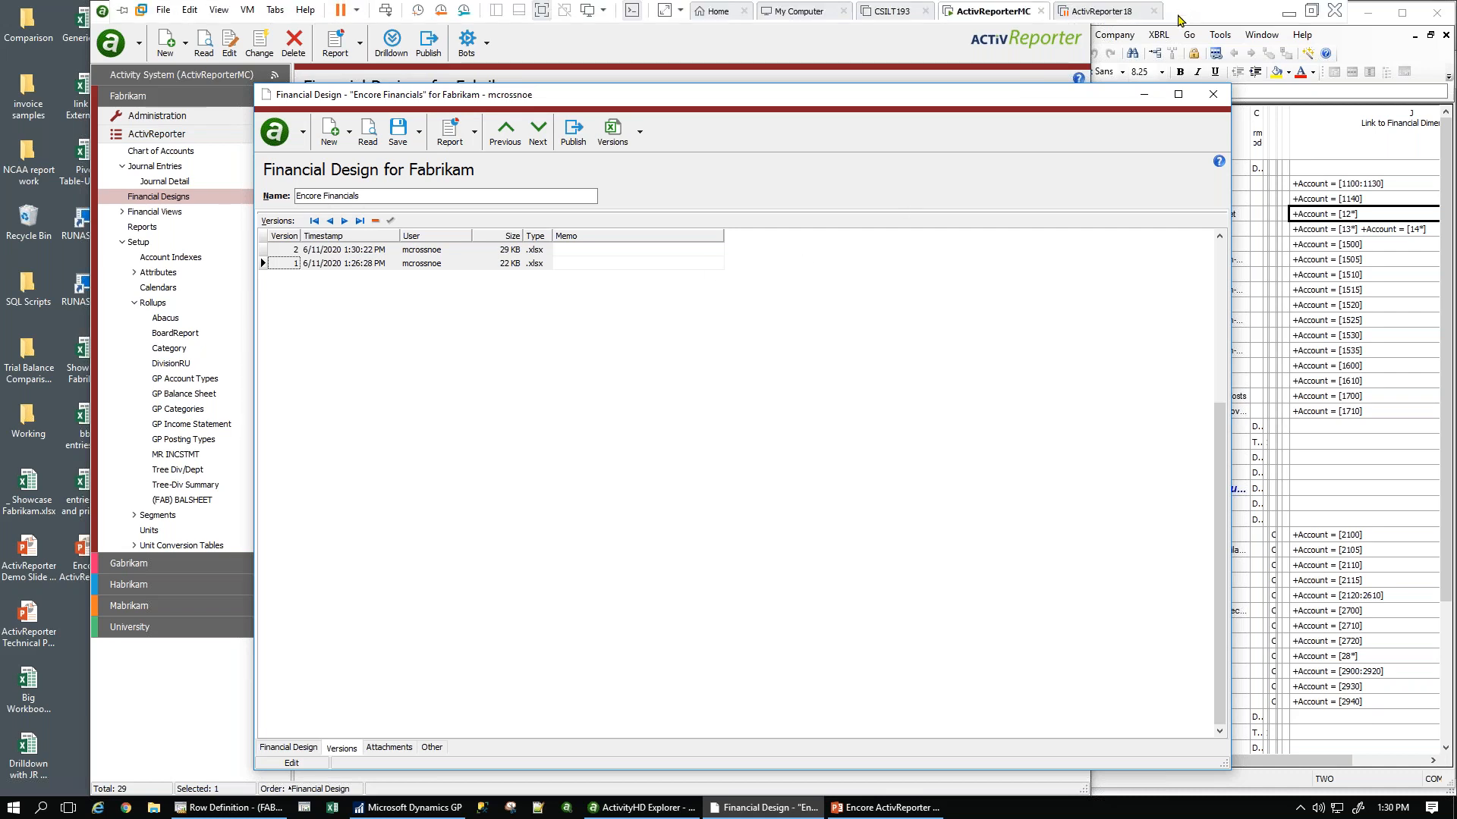
pyautogui.click(1359, 38)
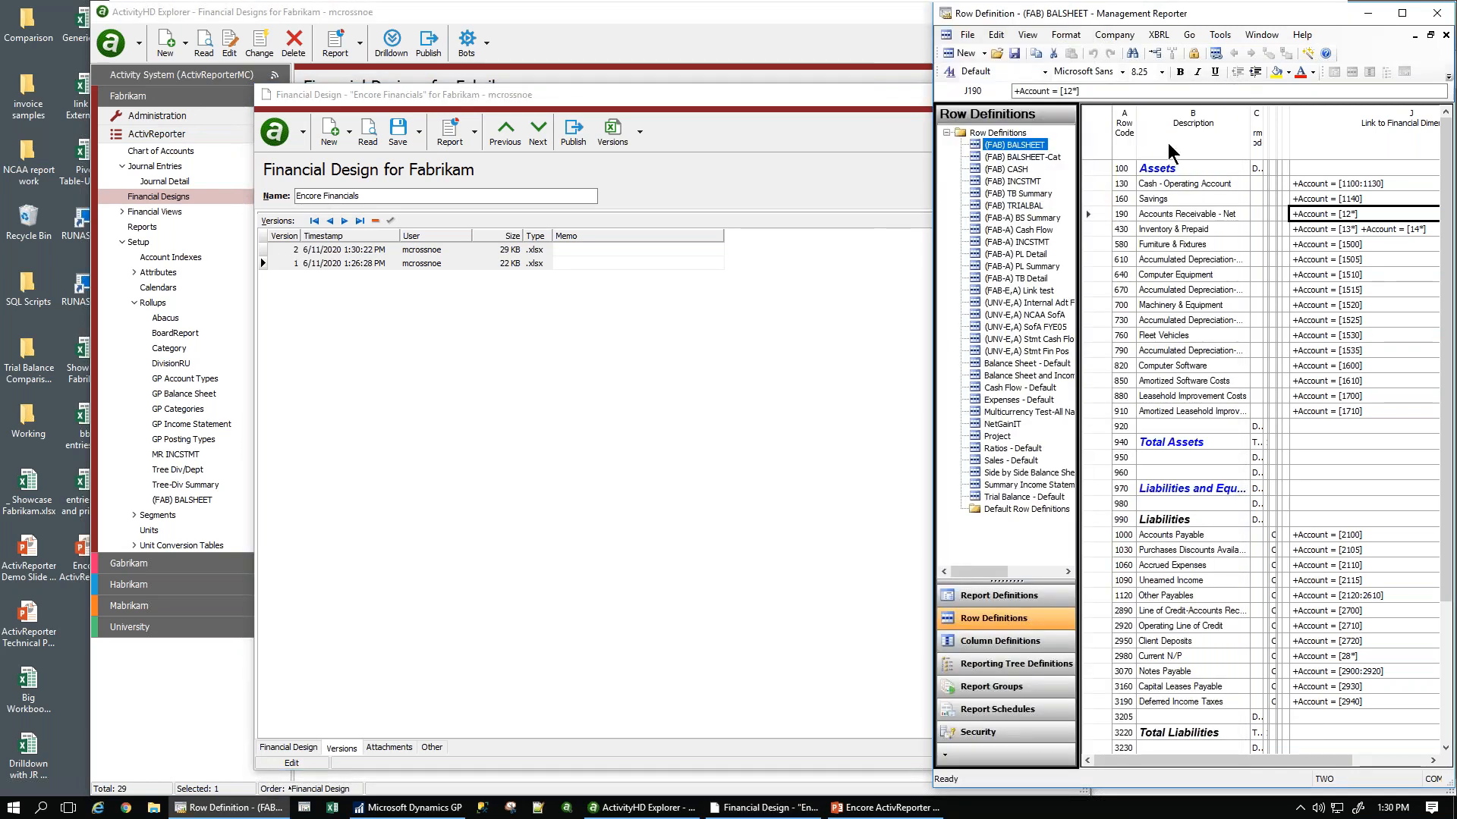
pyautogui.click(1121, 167)
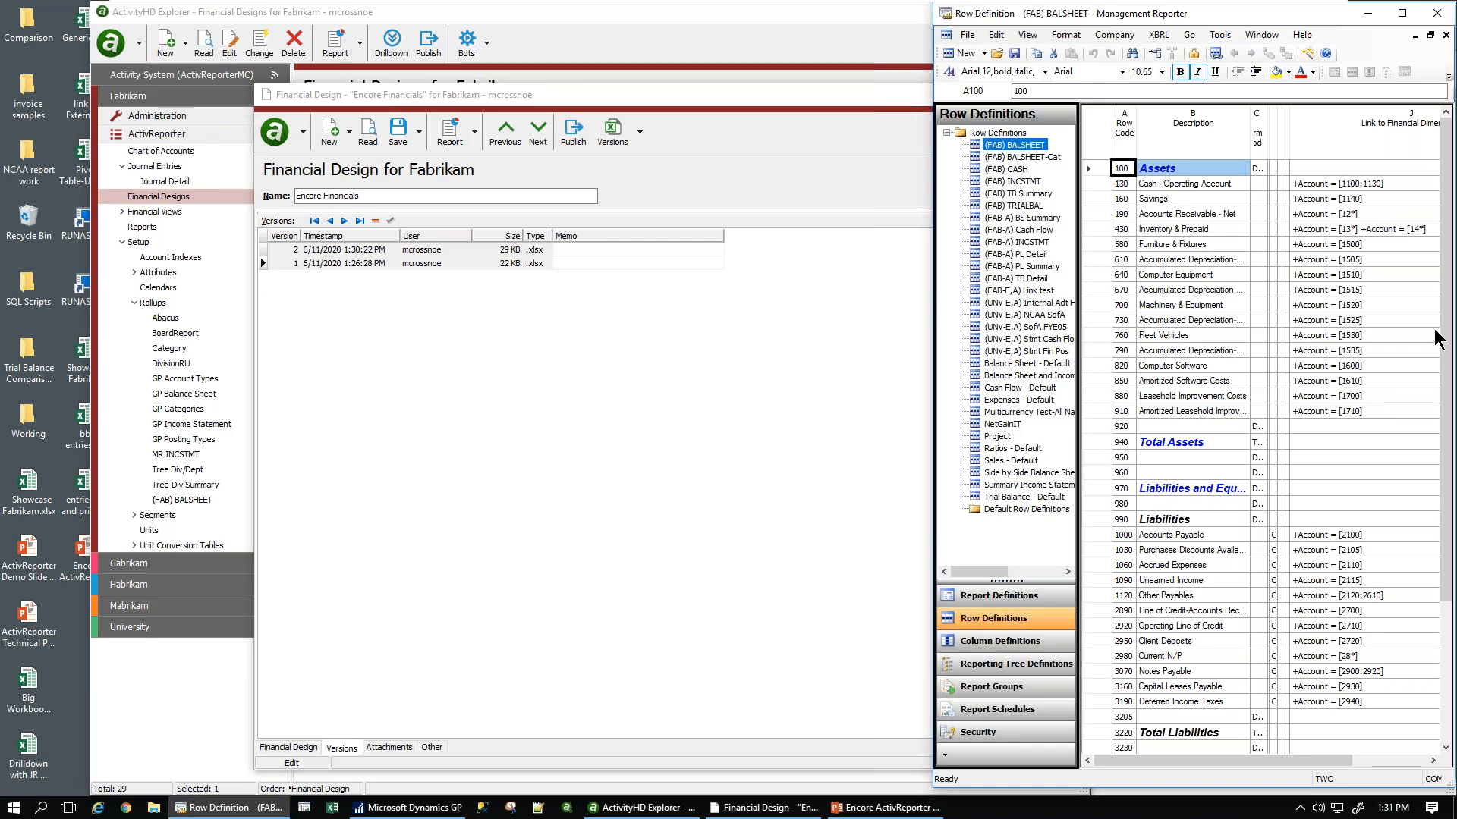
# - Close the Encore Financials design window and minimize Management Reporter
pyautogui.click(713, 105)
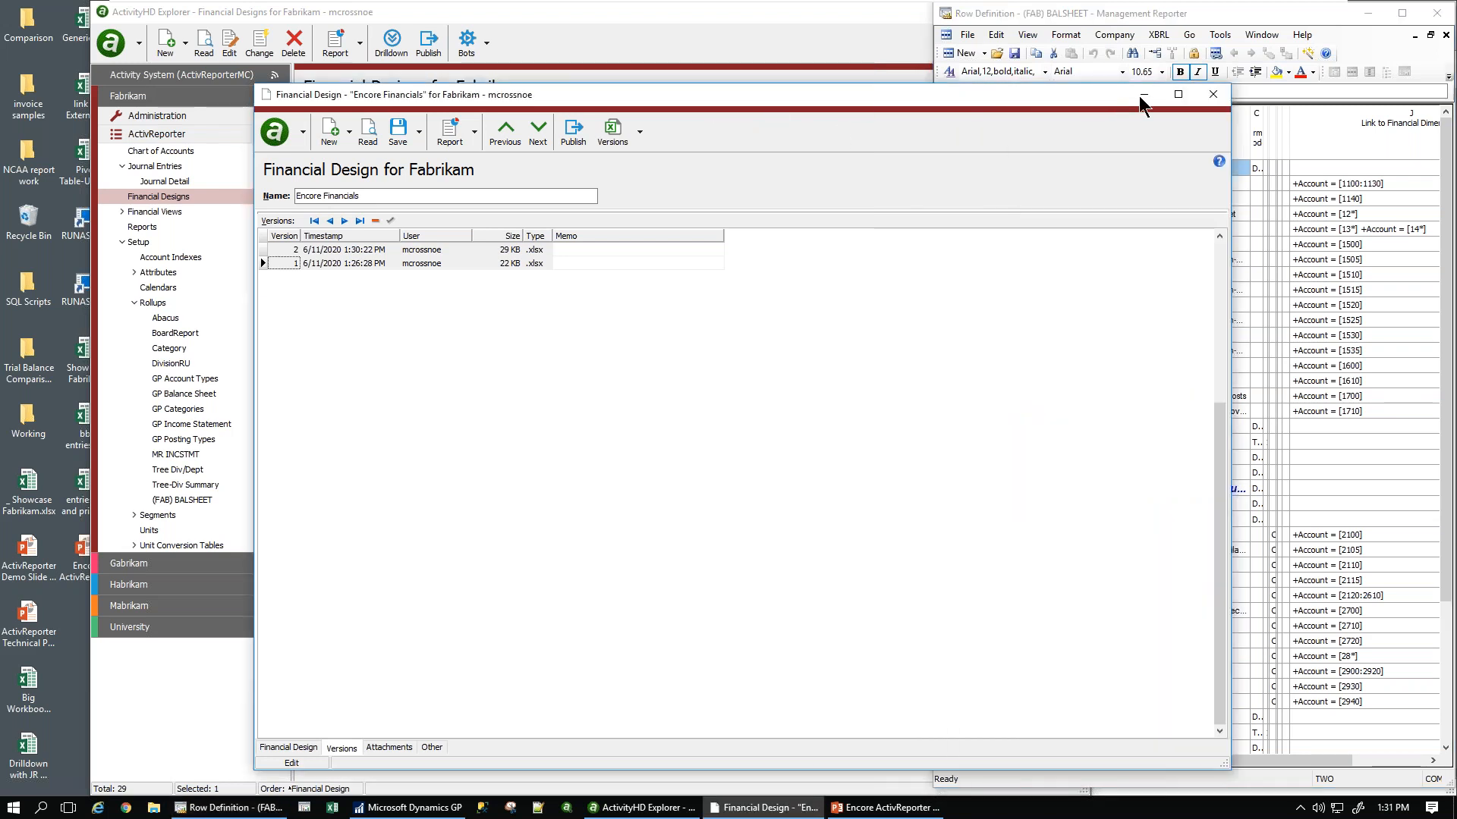
pyautogui.click(1212, 94)
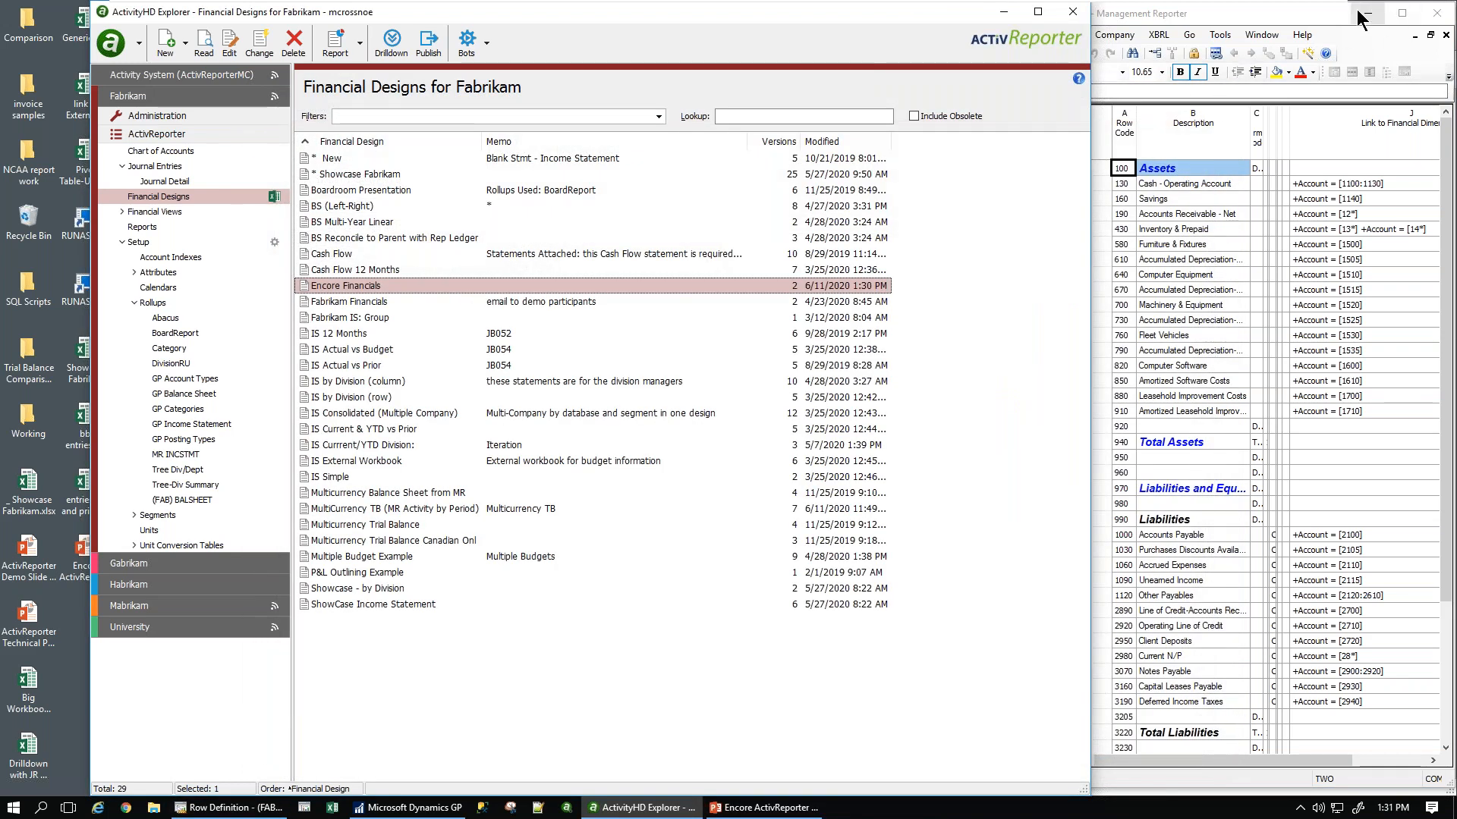
pyautogui.click(1368, 13)
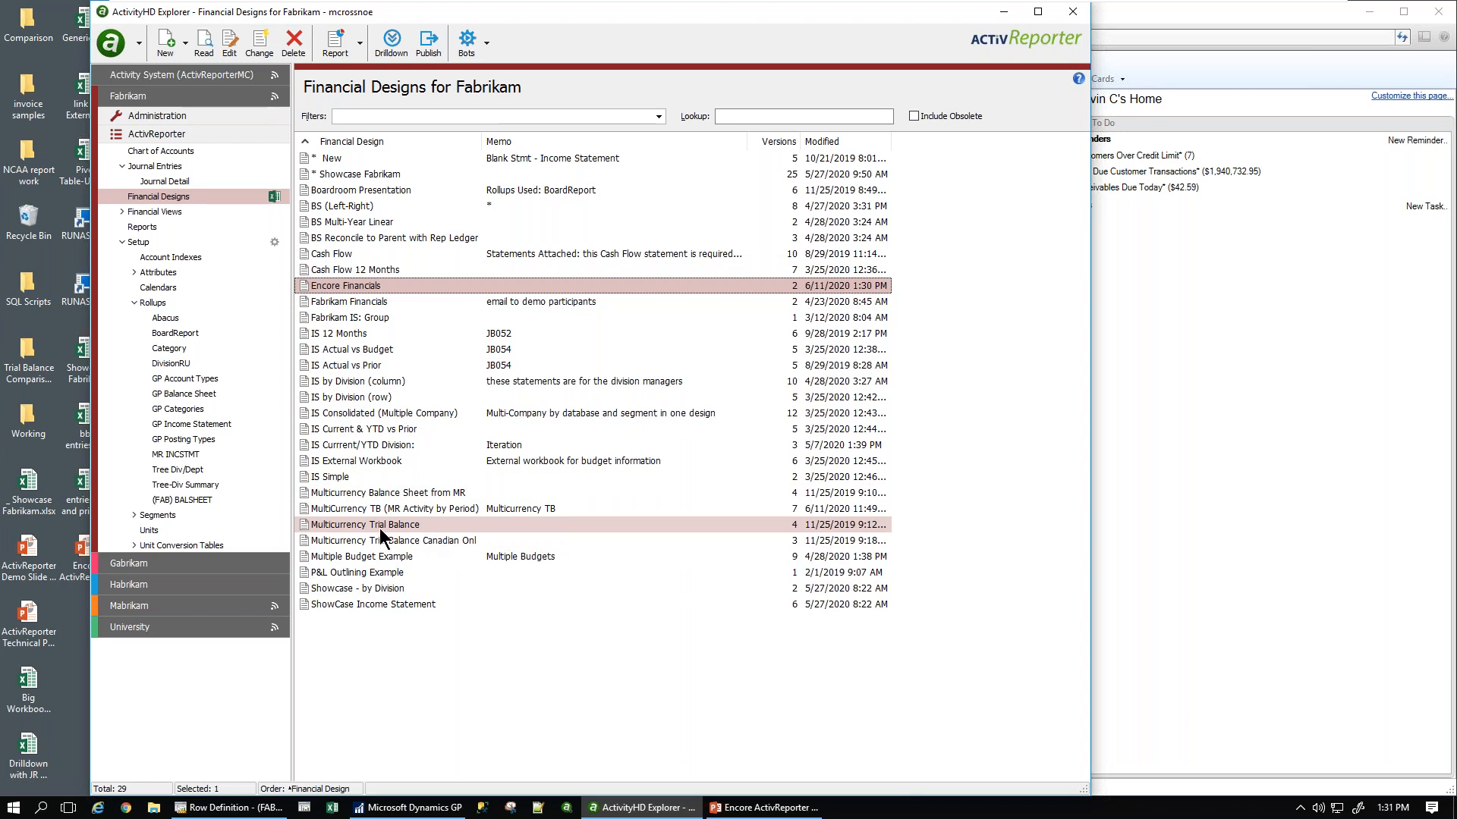
# - Open the workbook of the MultiCurrency TB (MR Activity by Period) design for April 2017 and enlarge its window to view more rows
pyautogui.doubleClick(321, 510)
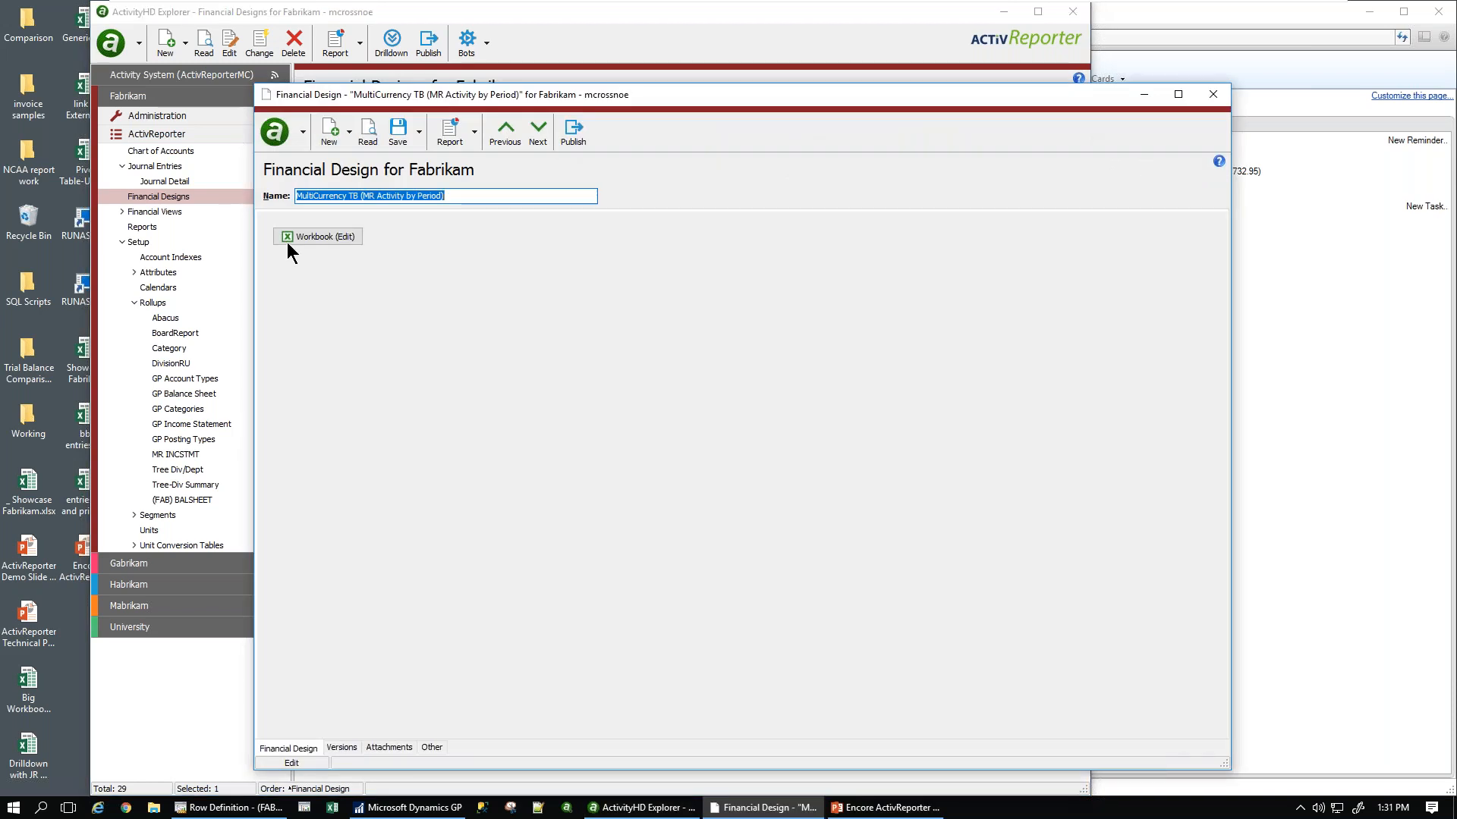
pyautogui.click(291, 235)
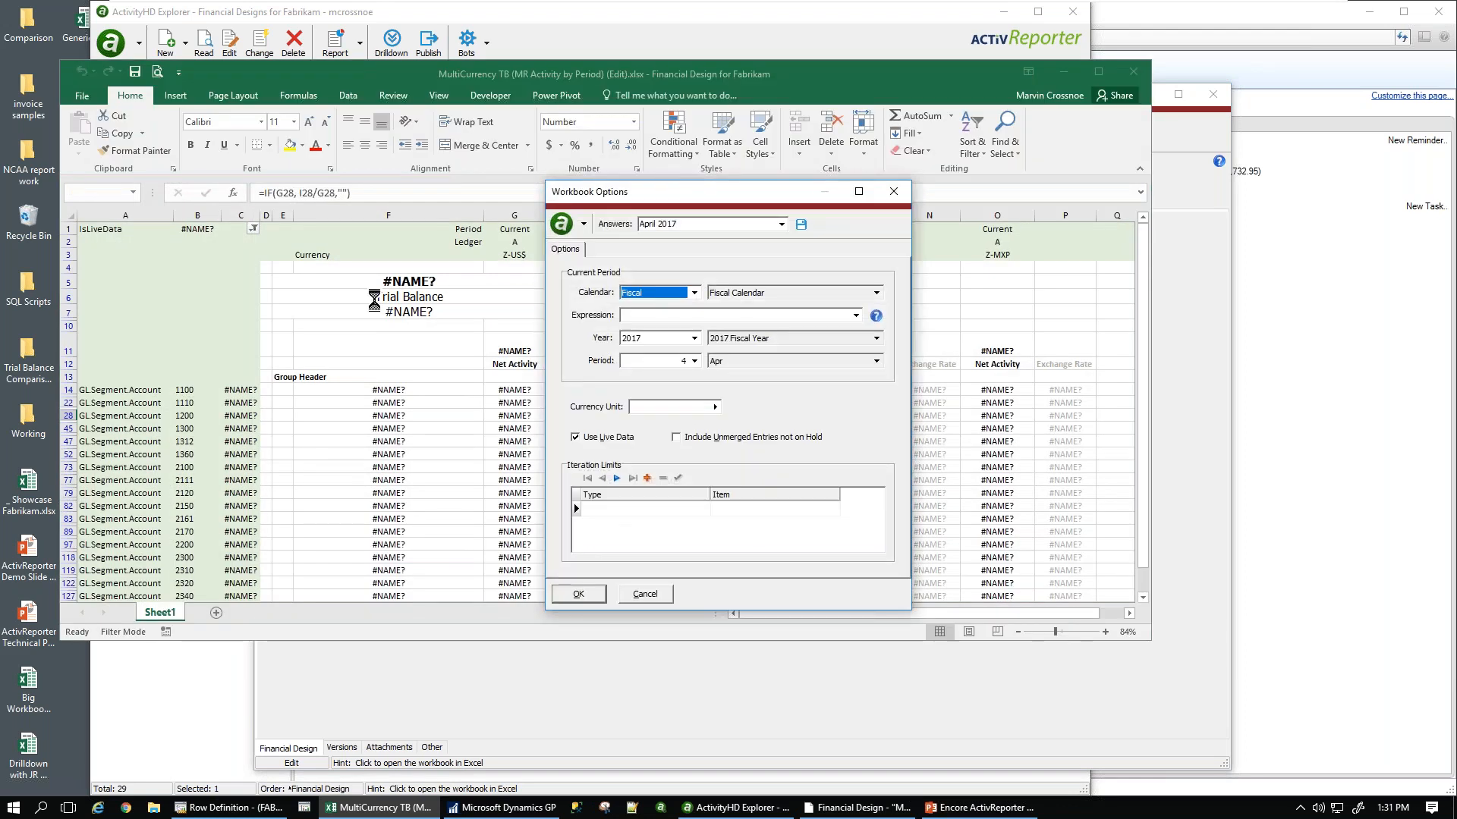
pyautogui.click(590, 596)
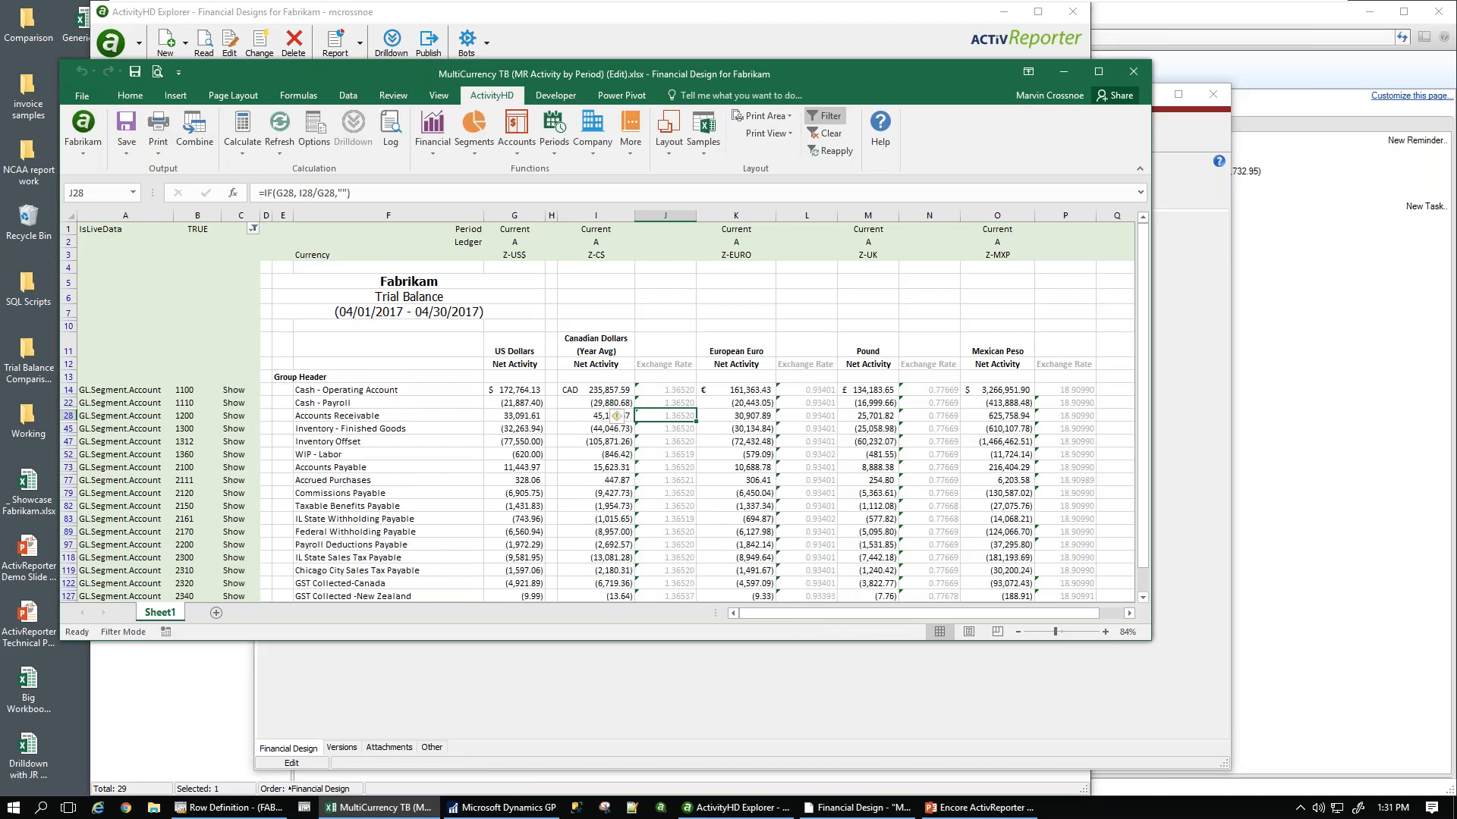
pyautogui.moveTo(1150, 641); pyautogui.dragTo(1211, 757)
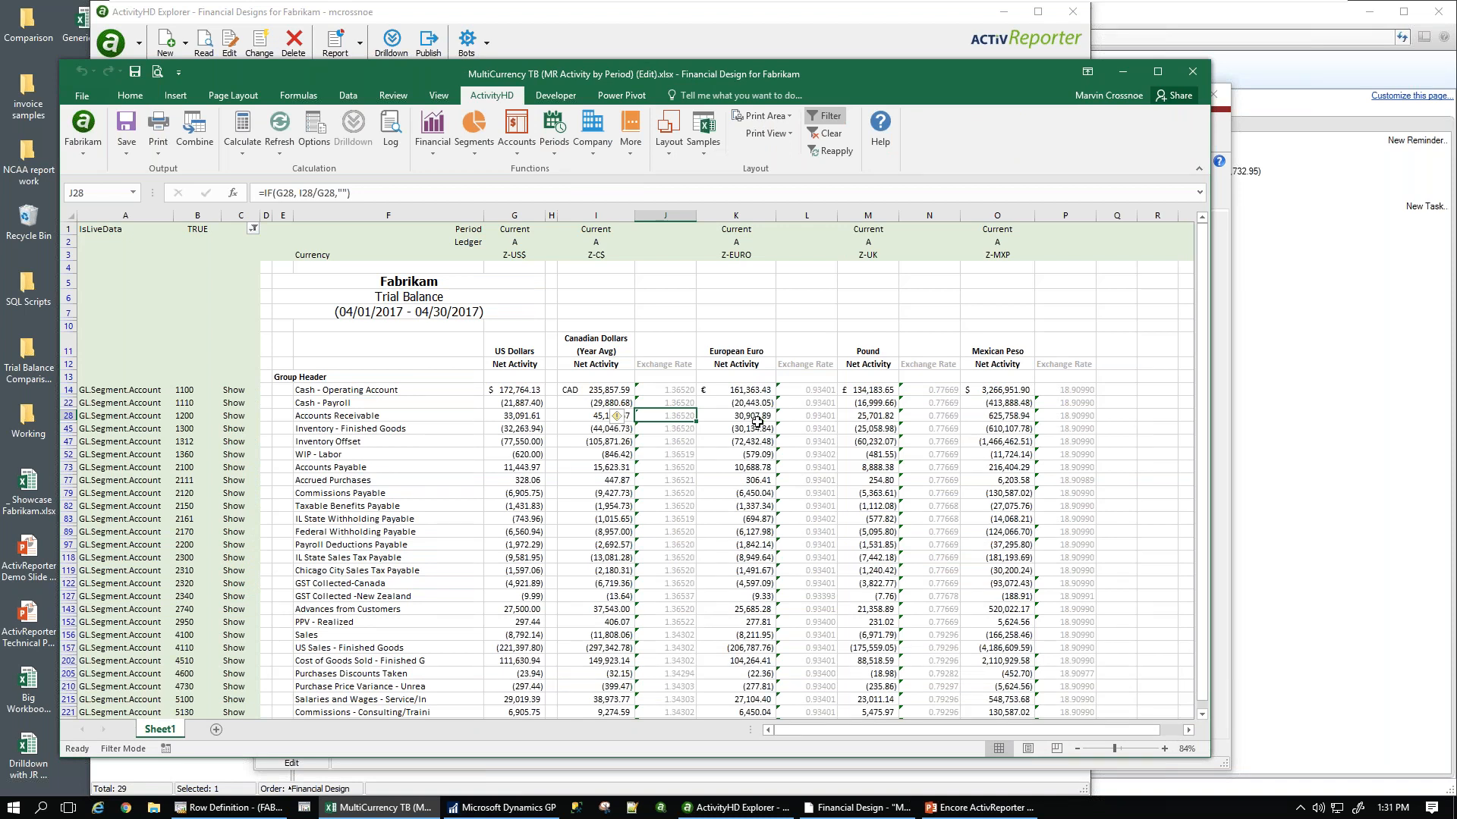
# - Open Fabrikam's chart of accounts, widen the Translation Method column, and review the translation methods across balance sheet and income statement accounts
pyautogui.click(716, 13)
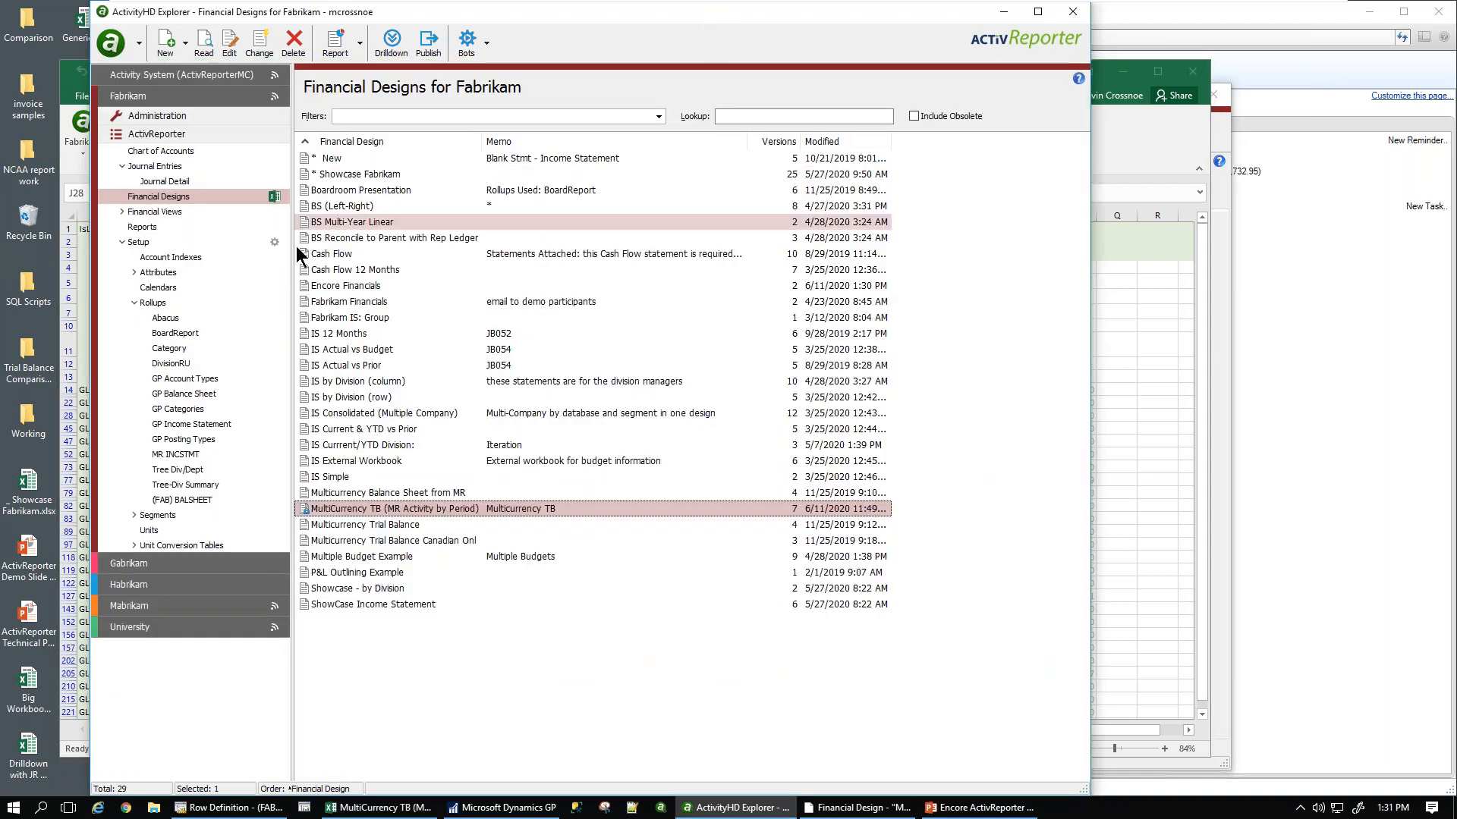
pyautogui.click(157, 152)
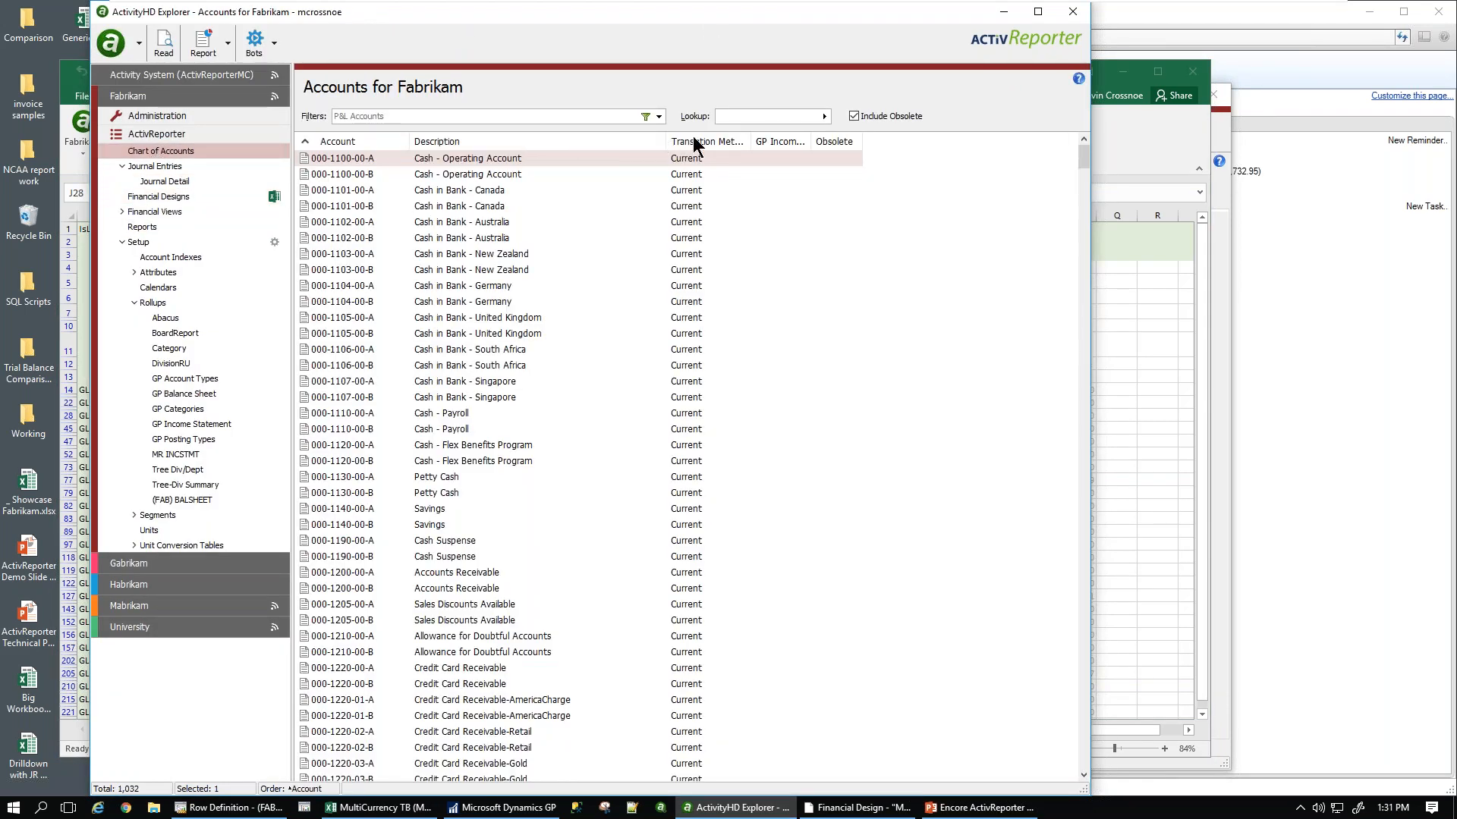
pyautogui.moveTo(752, 141); pyautogui.dragTo(777, 141)
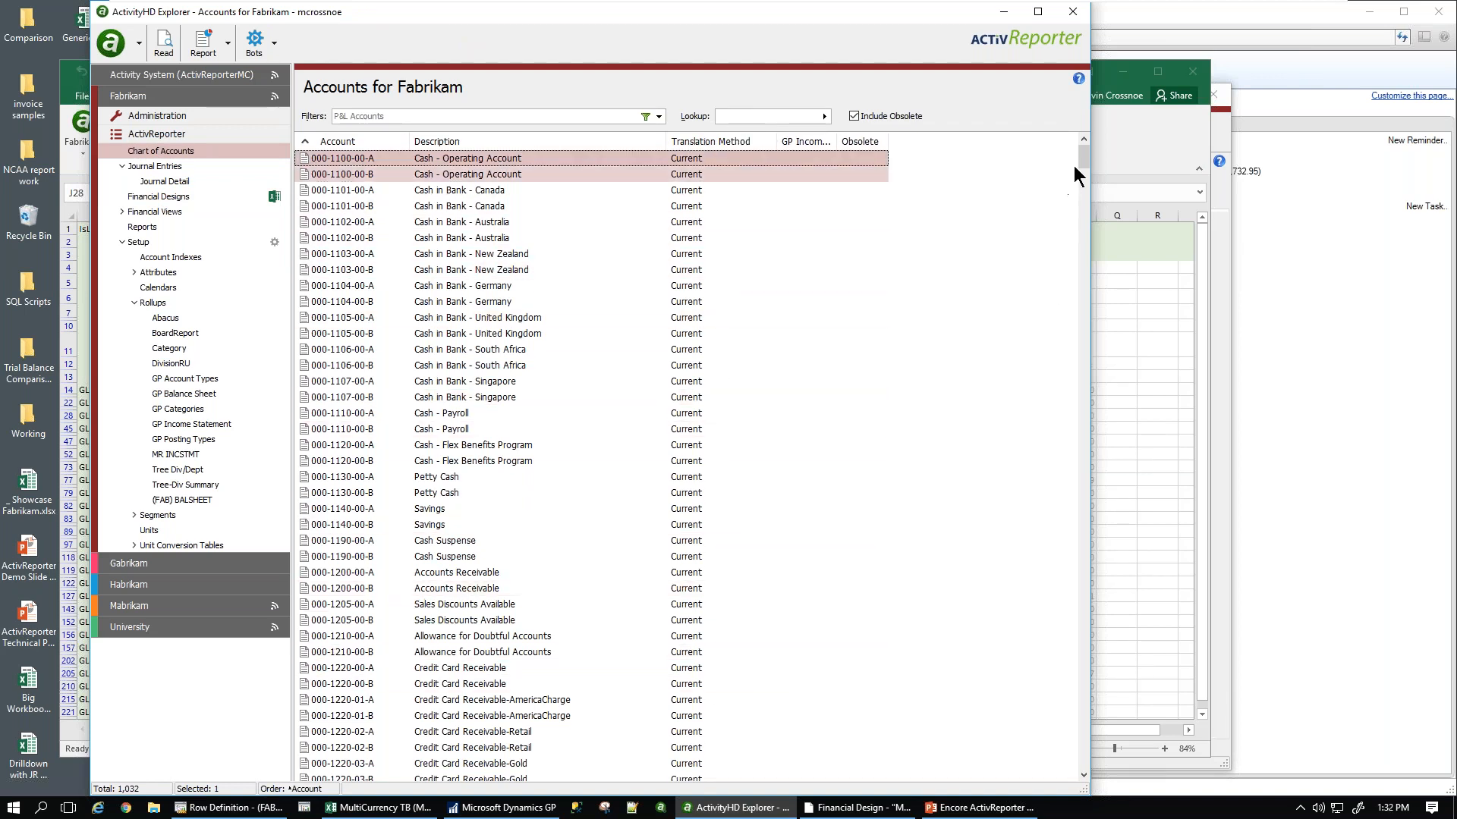
pyautogui.moveTo(1084, 158); pyautogui.dragTo(1078, 220)
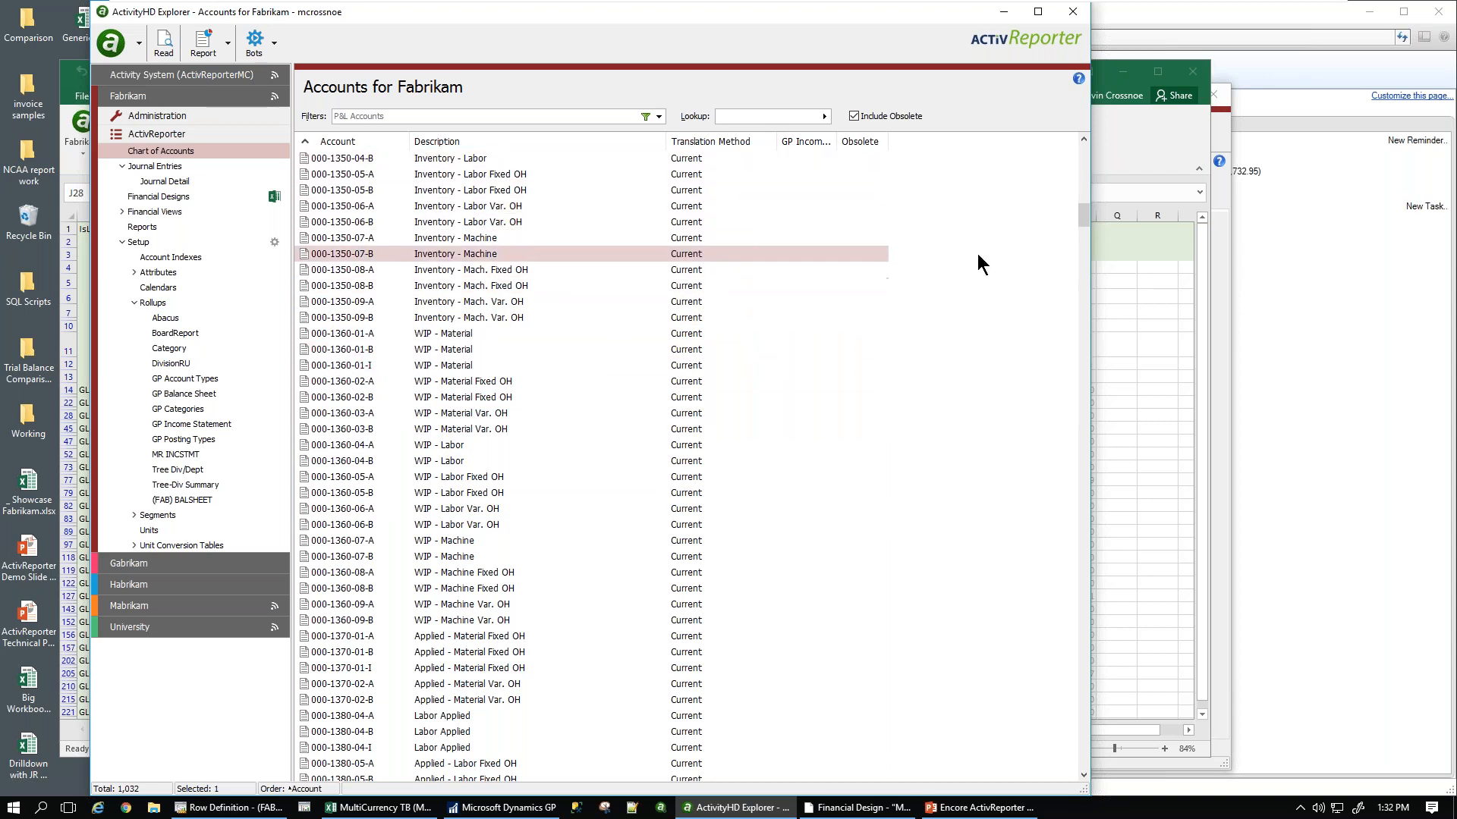
pyautogui.moveTo(1083, 221); pyautogui.dragTo(1083, 248)
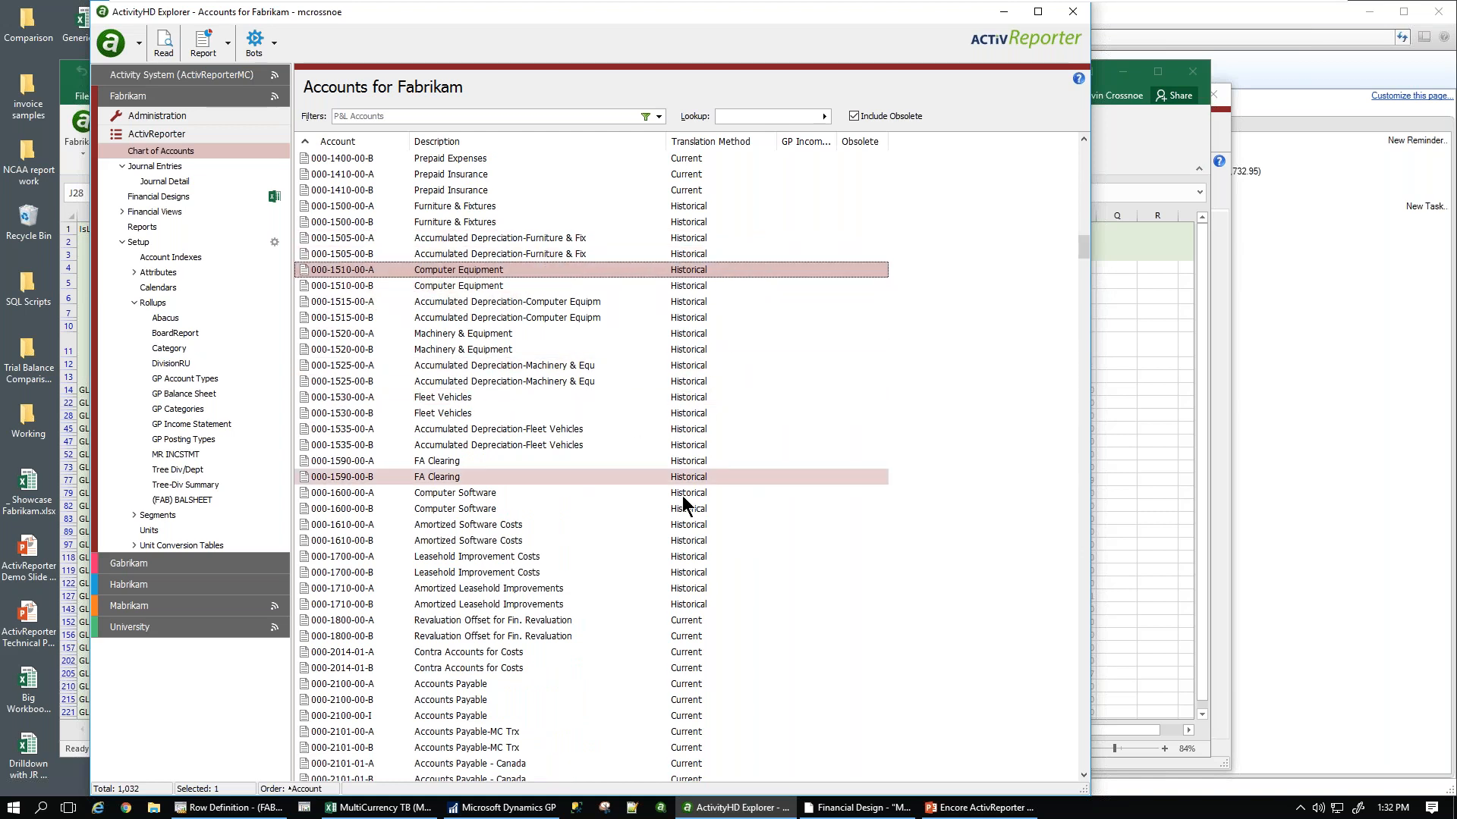
pyautogui.moveTo(1082, 244); pyautogui.dragTo(900, 412)
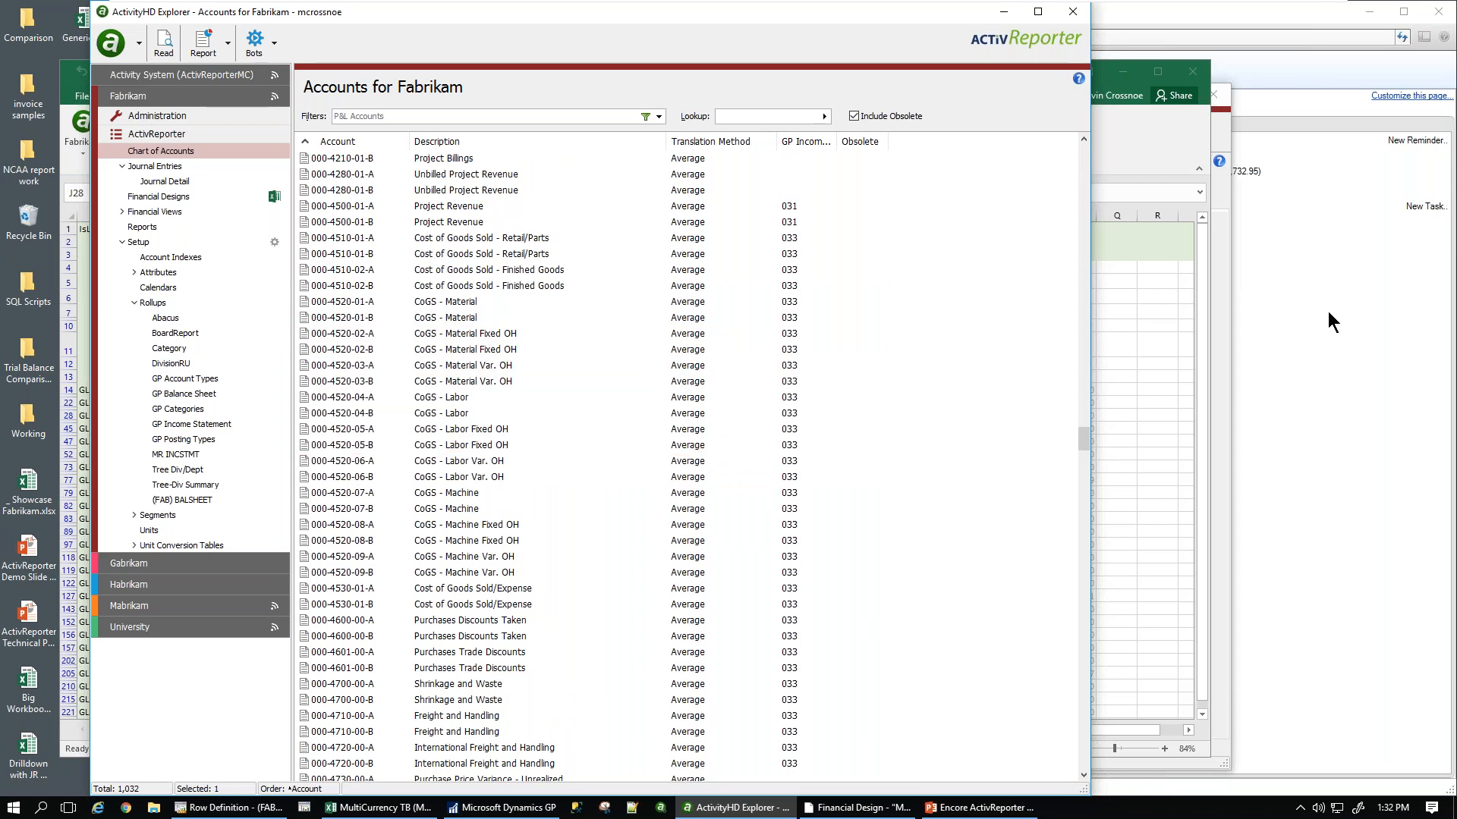
# - Return to the multicurrency trial balance workbook and compare the exchange rates used for balance sheet and income statement accounts
pyautogui.click(1003, 13)
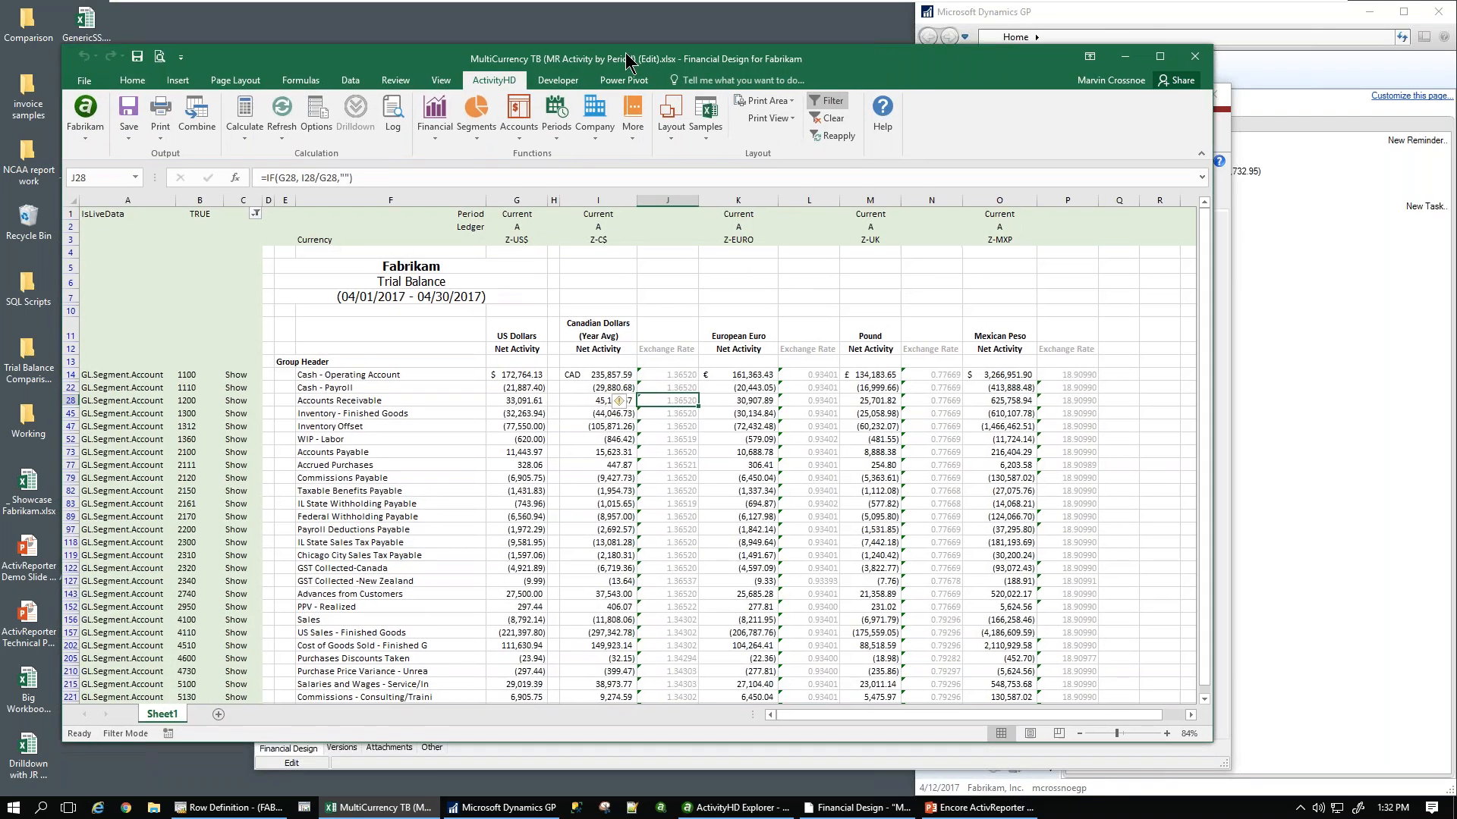
pyautogui.moveTo(627, 60); pyautogui.dragTo(630, 37)
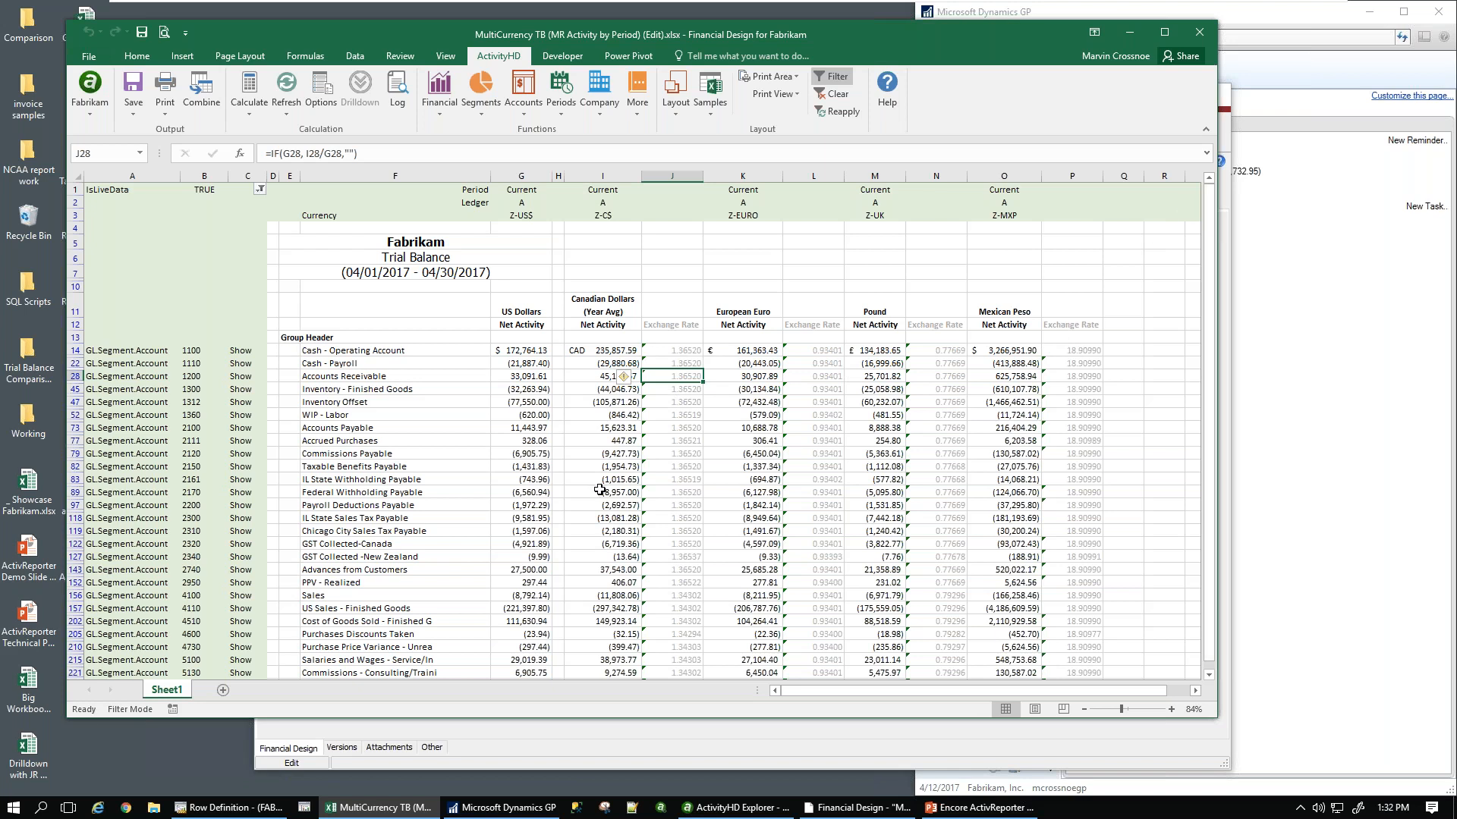
pyautogui.scroll(-4, 543, 466)
pyautogui.scroll(3, 543, 467)
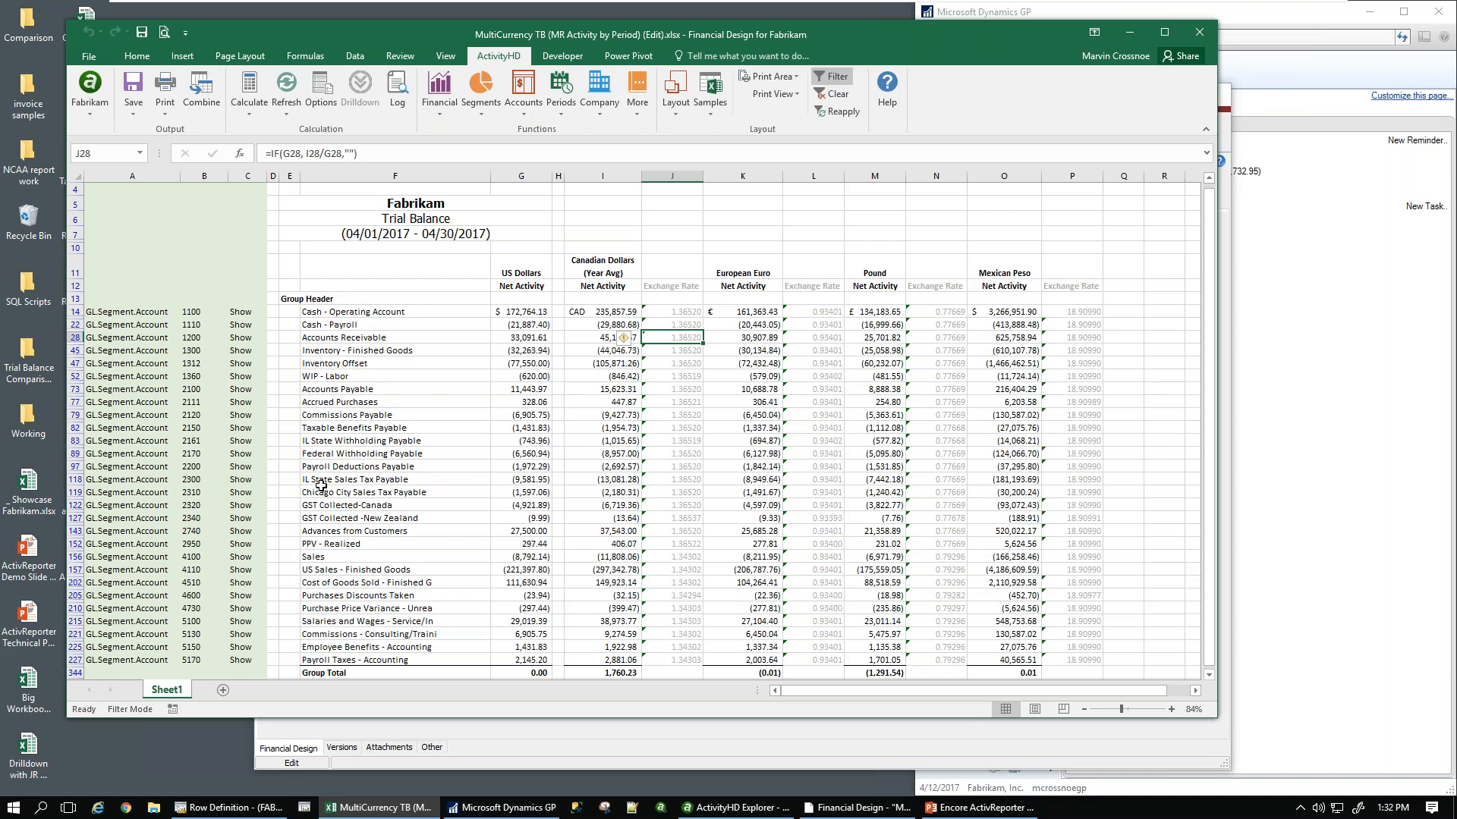
pyautogui.click(671, 544)
pyautogui.scroll(-2, 679, 582)
pyautogui.scroll(-1, 679, 583)
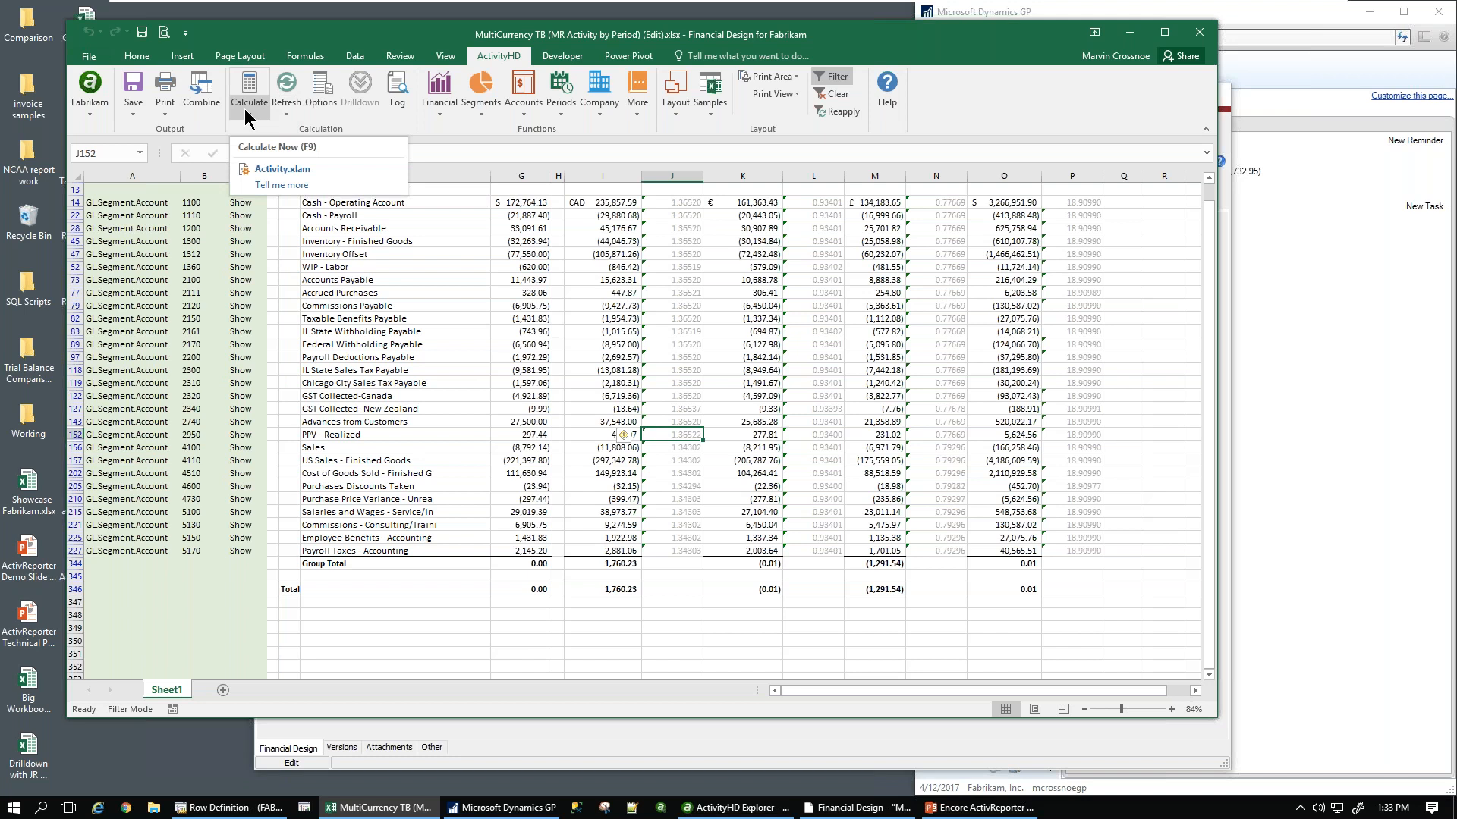
# - Check the workbook options without changing them, and highlight the income statement rows for accounts 4100 through 5170
pyautogui.click(321, 93)
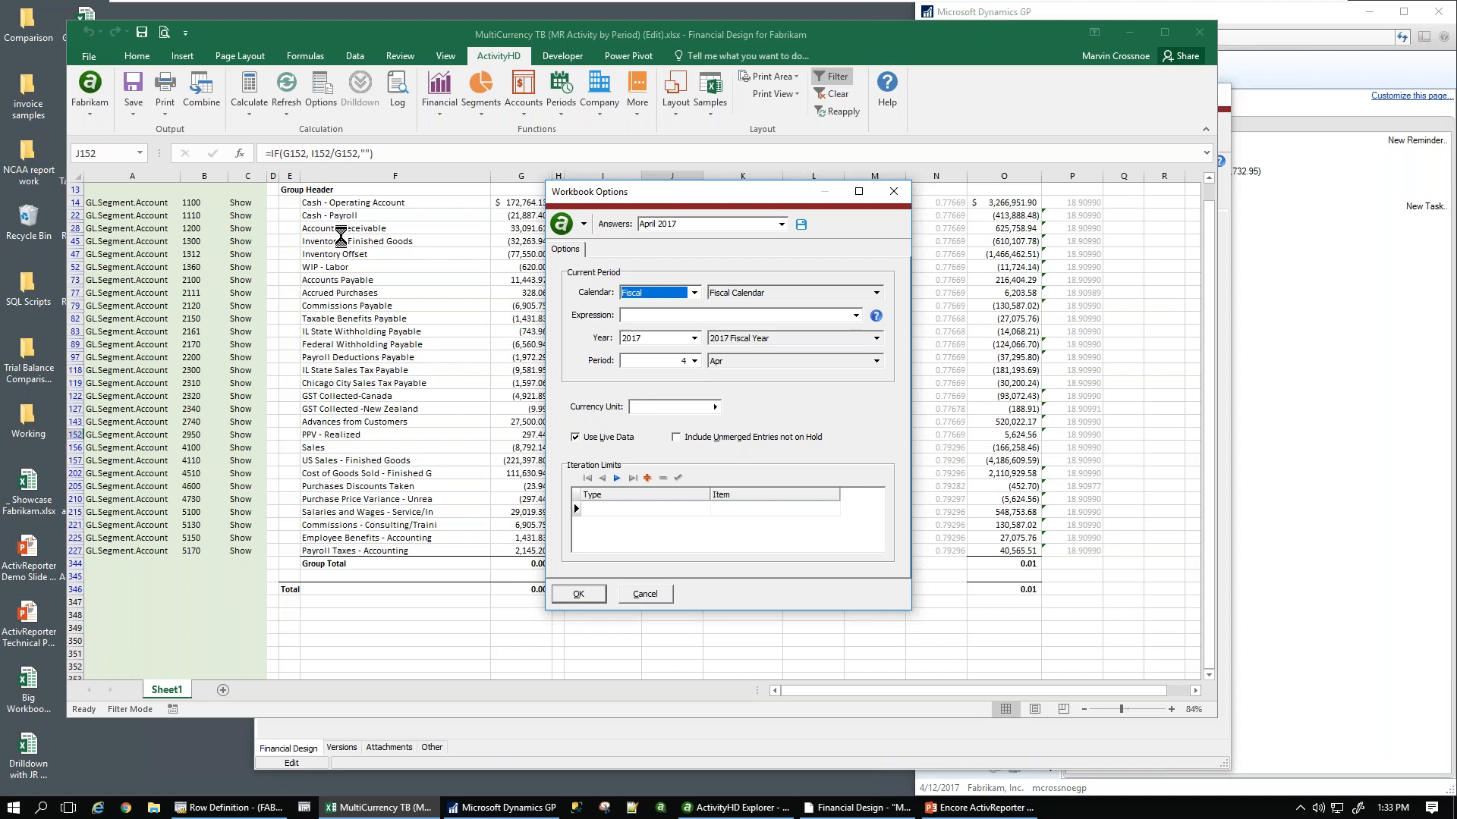
pyautogui.click(646, 594)
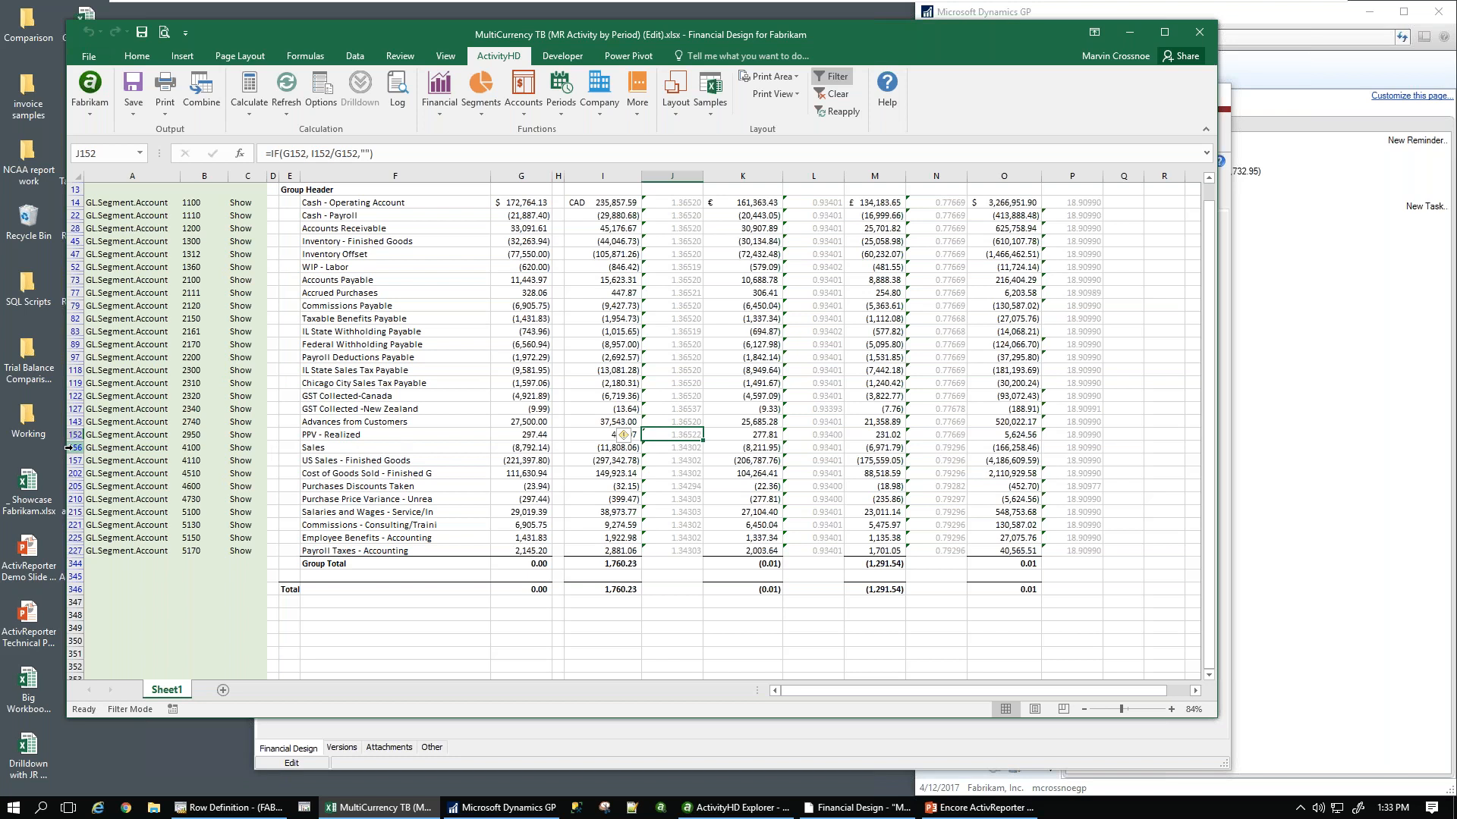
pyautogui.moveTo(75, 447); pyautogui.dragTo(75, 551)
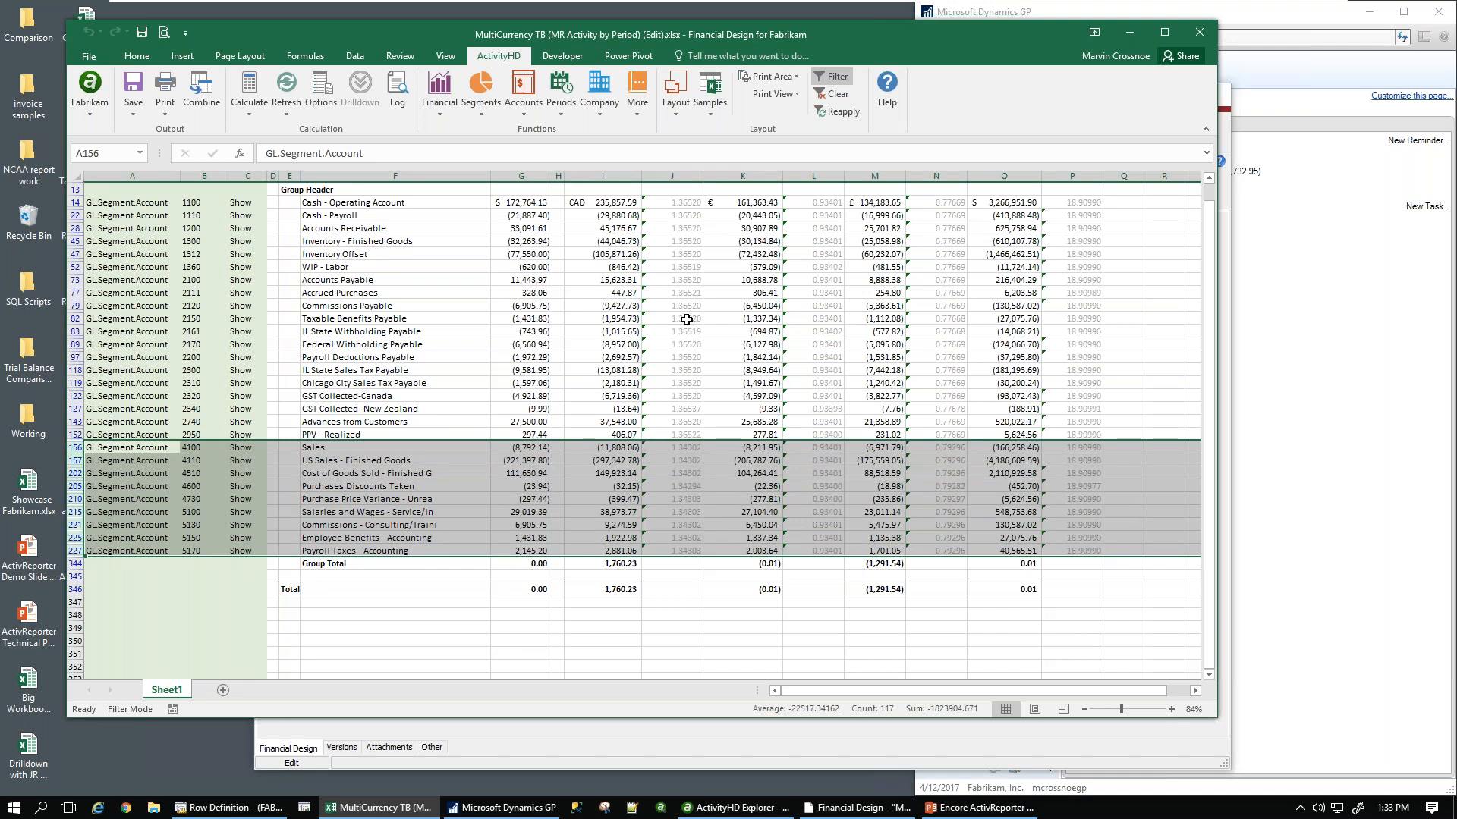
pyautogui.moveTo(1213, 361); pyautogui.dragTo(1210, 319)
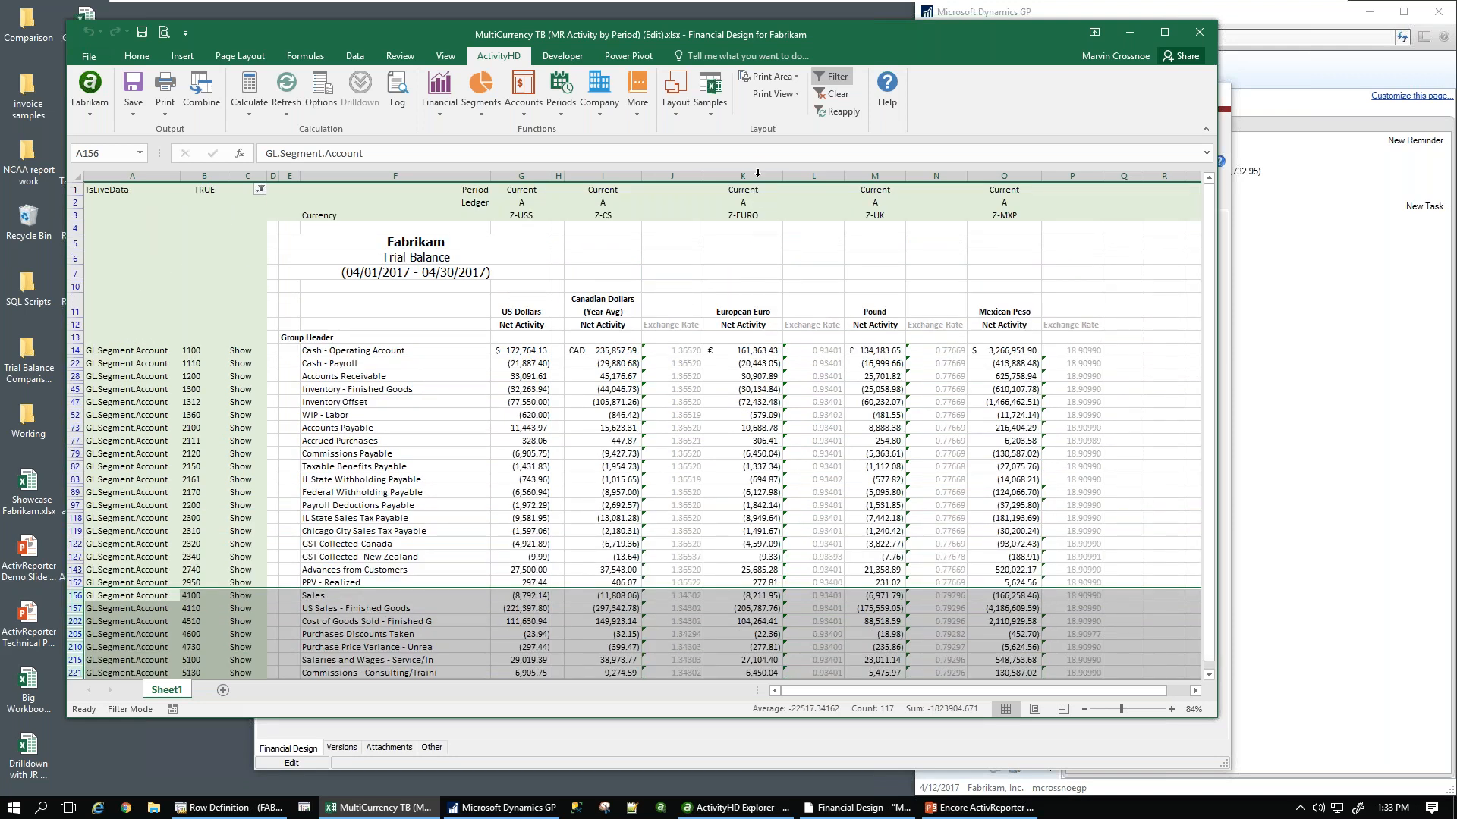
# - Change the currency code of the Canadian Dollars column to z-mxp
pyautogui.click(598, 216)
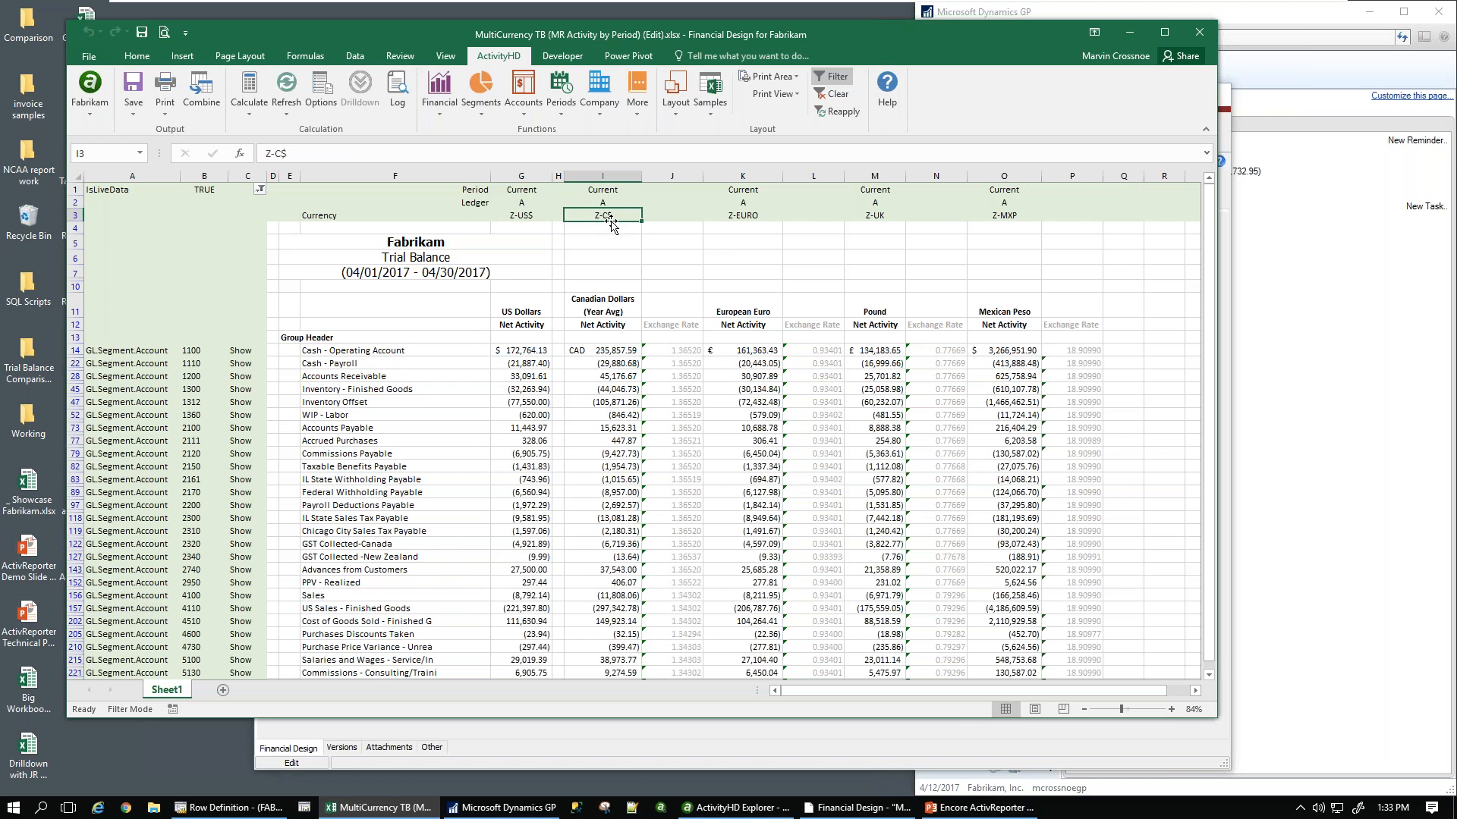
pyautogui.write('z-mxp')
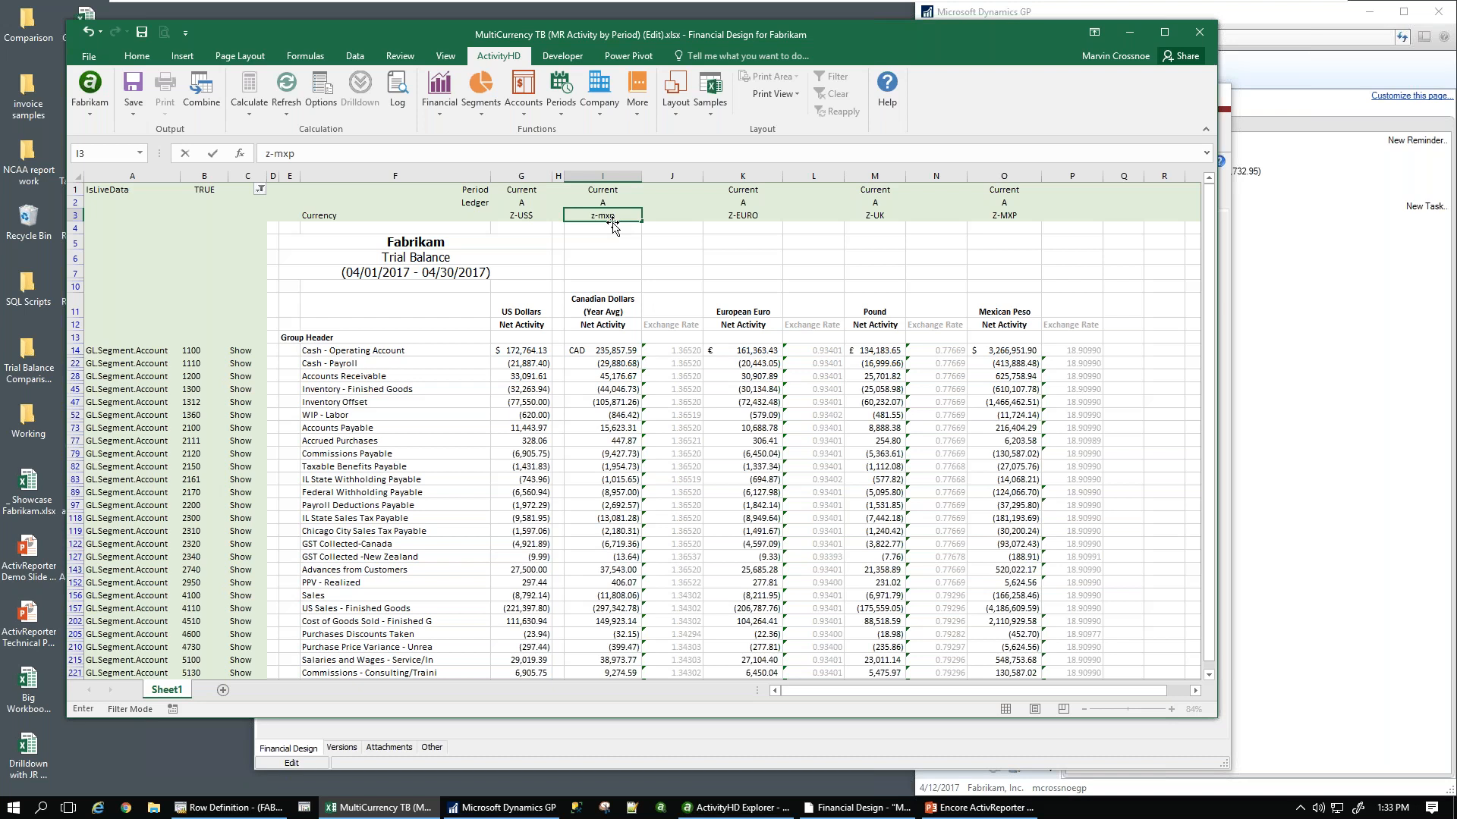
pyautogui.press('Return')
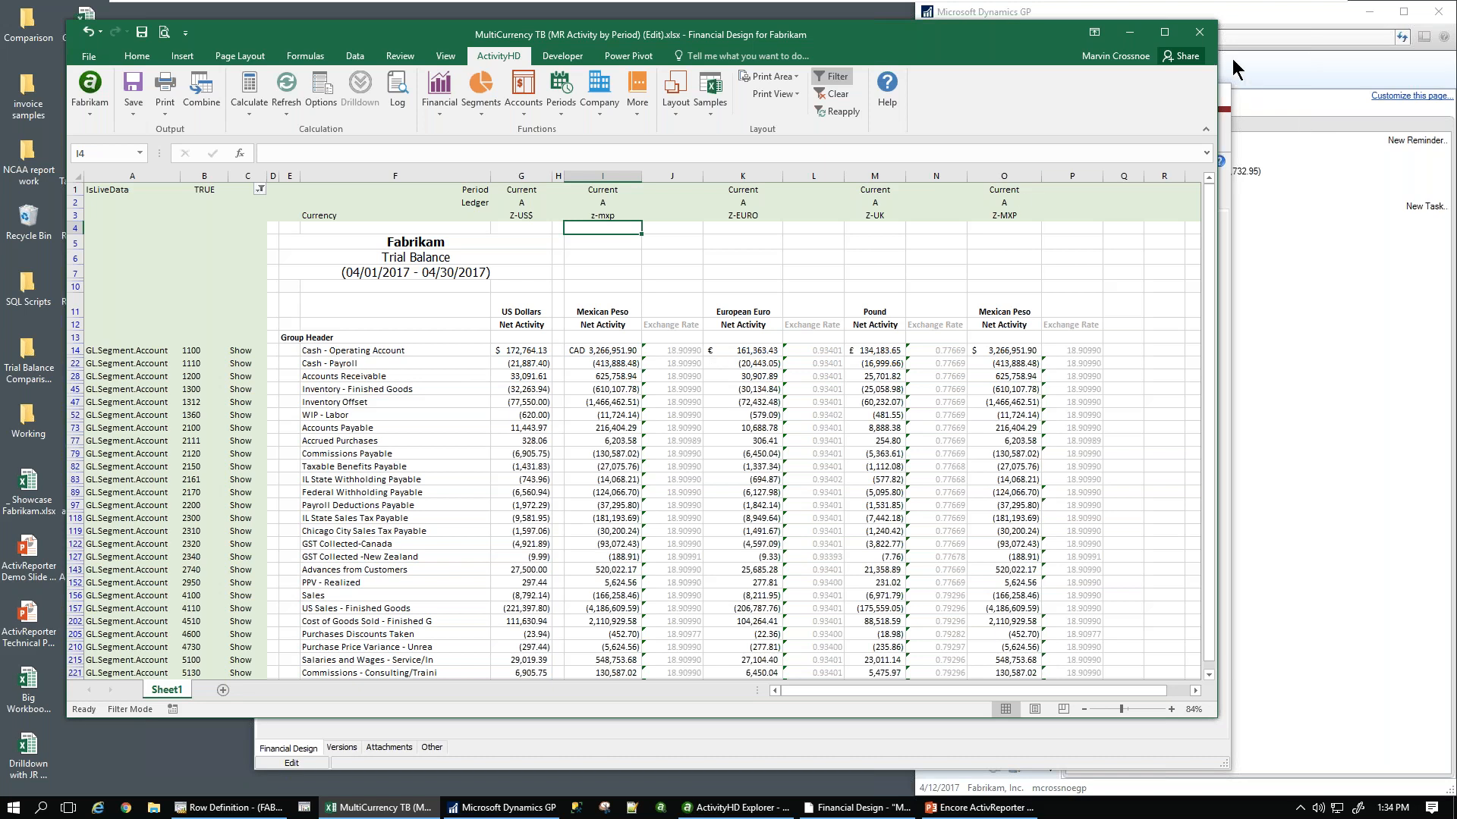
# - Close the multicurrency trial balance workbook and its financial design without saving the changes
pyautogui.click(1200, 34)
pyautogui.click(736, 427)
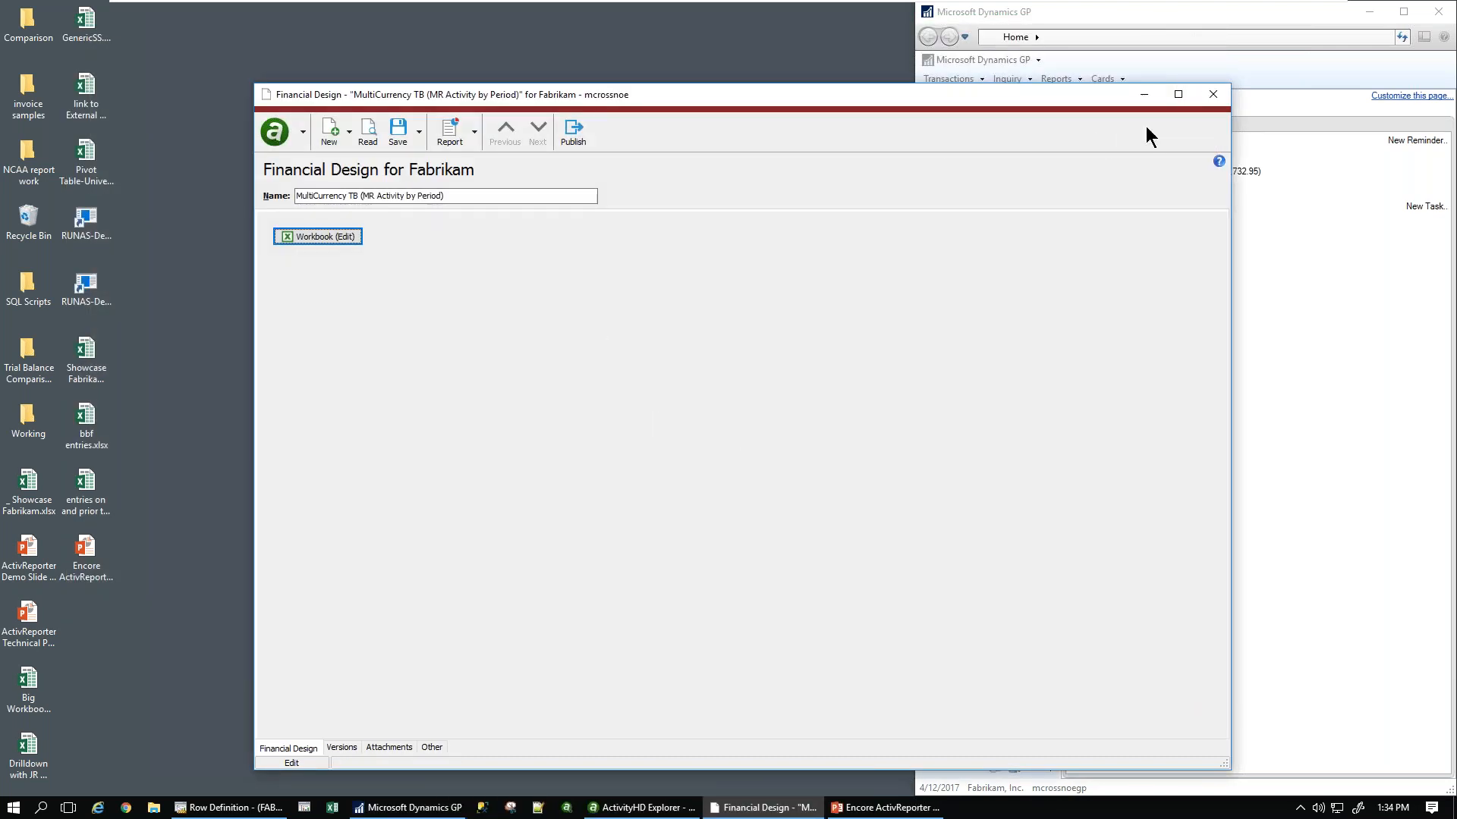
pyautogui.click(1214, 95)
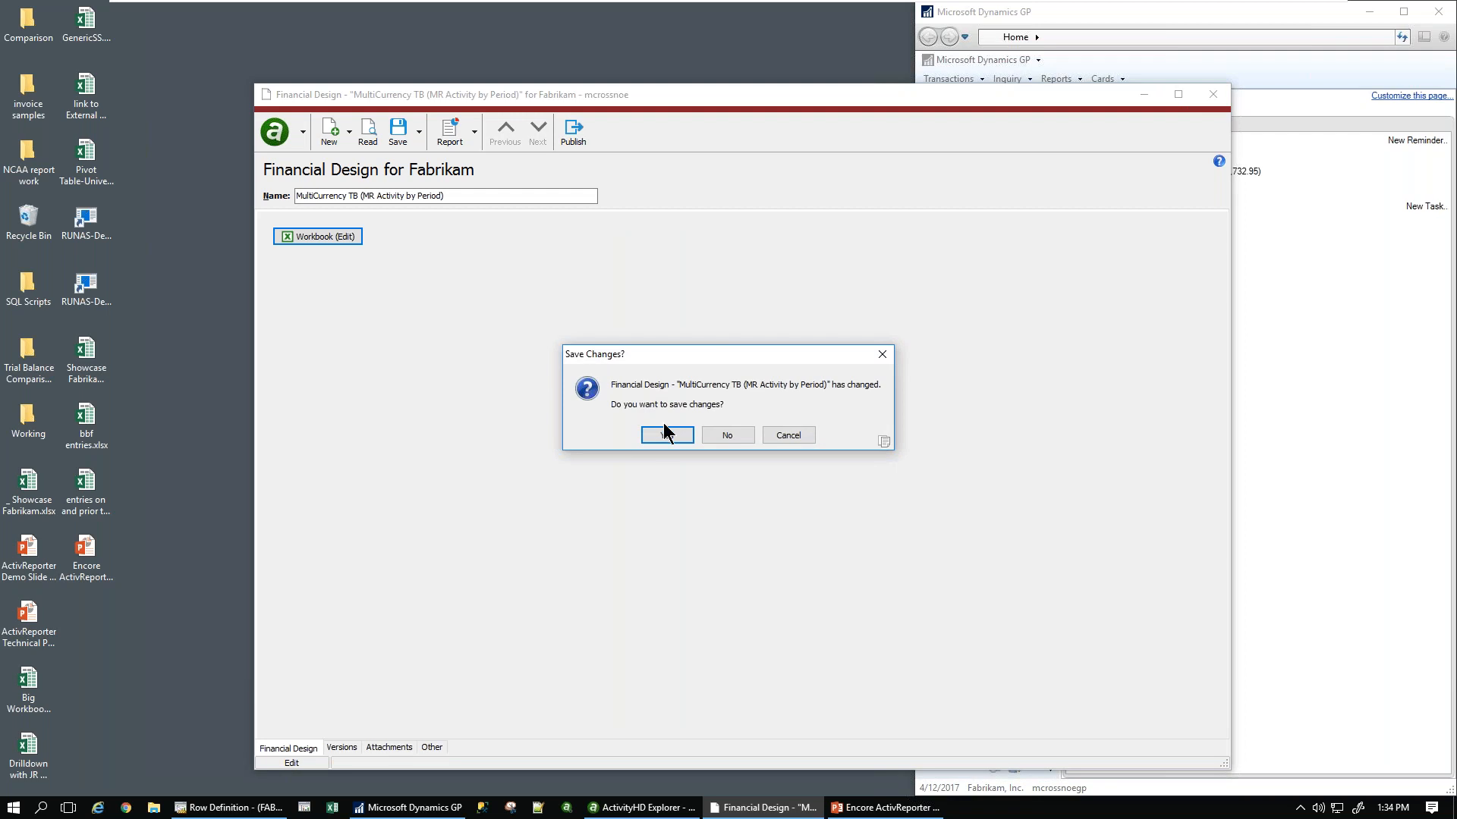
pyautogui.click(715, 436)
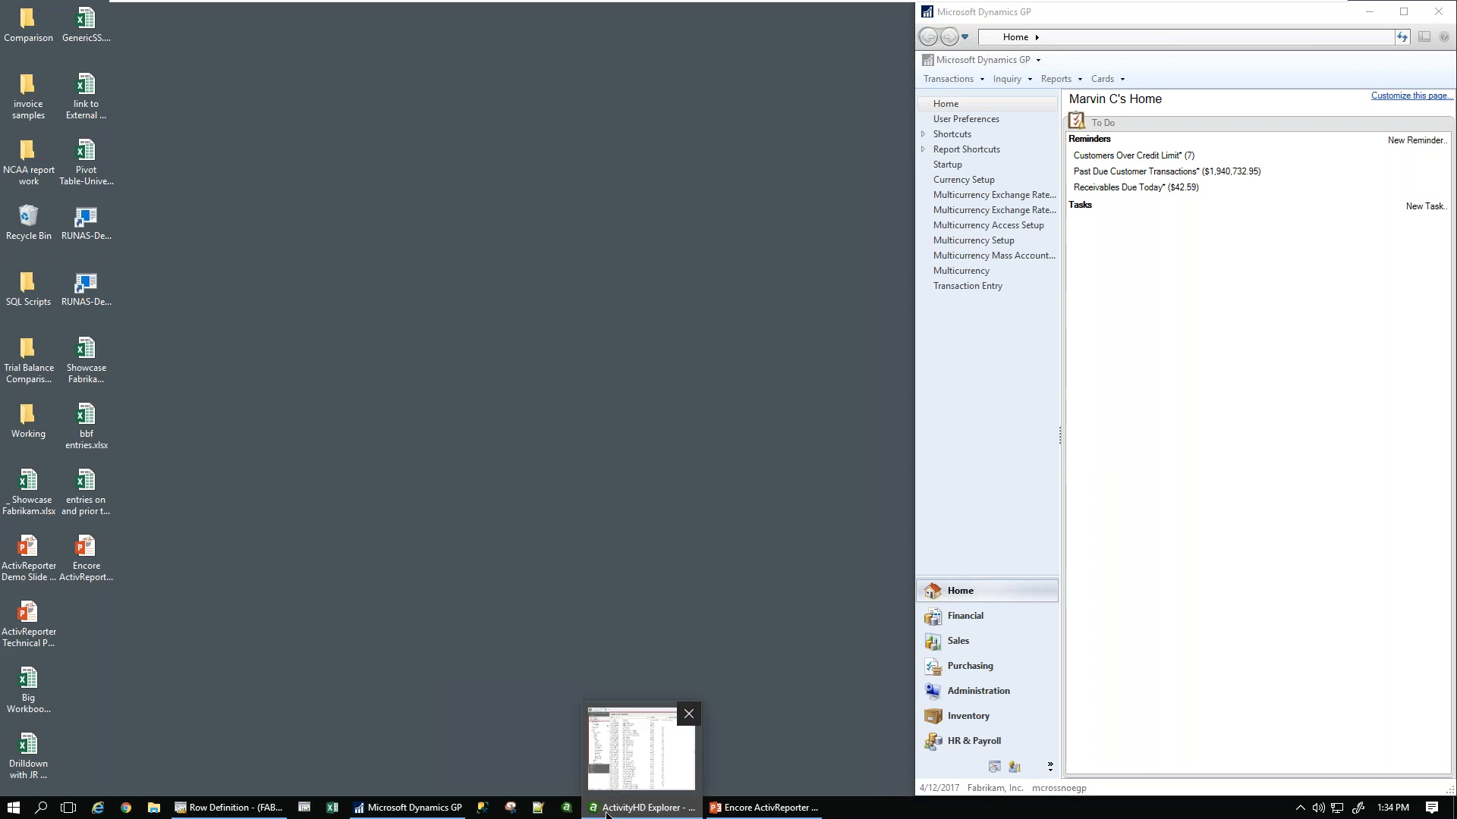
# - Open the workbook of Fabrikam's IS Current/YTD Division design for April 2017 and enlarge its window to view the whole statement
pyautogui.click(641, 808)
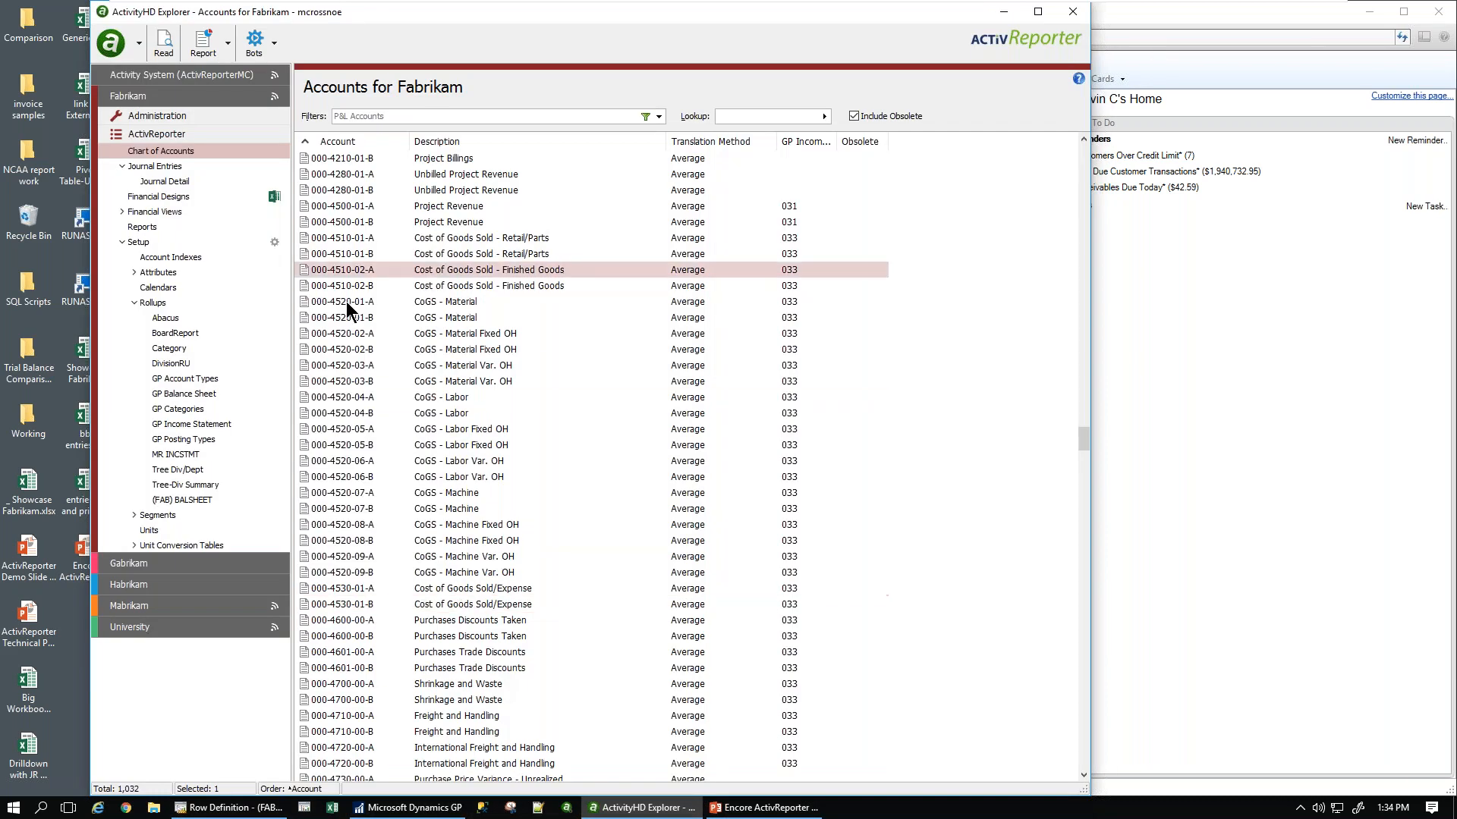
pyautogui.click(171, 197)
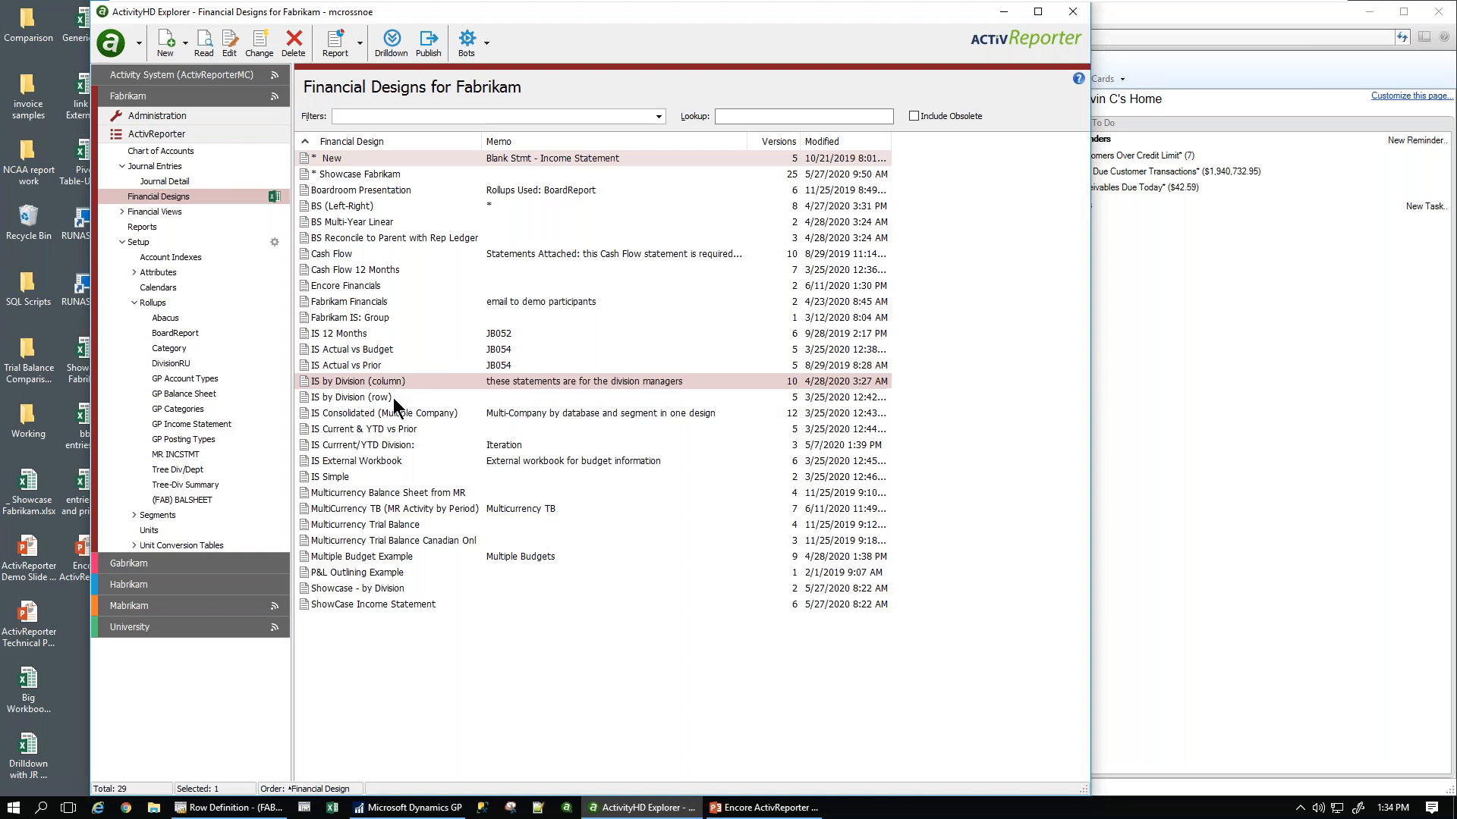
pyautogui.click(358, 448)
pyautogui.doubleClick(359, 448)
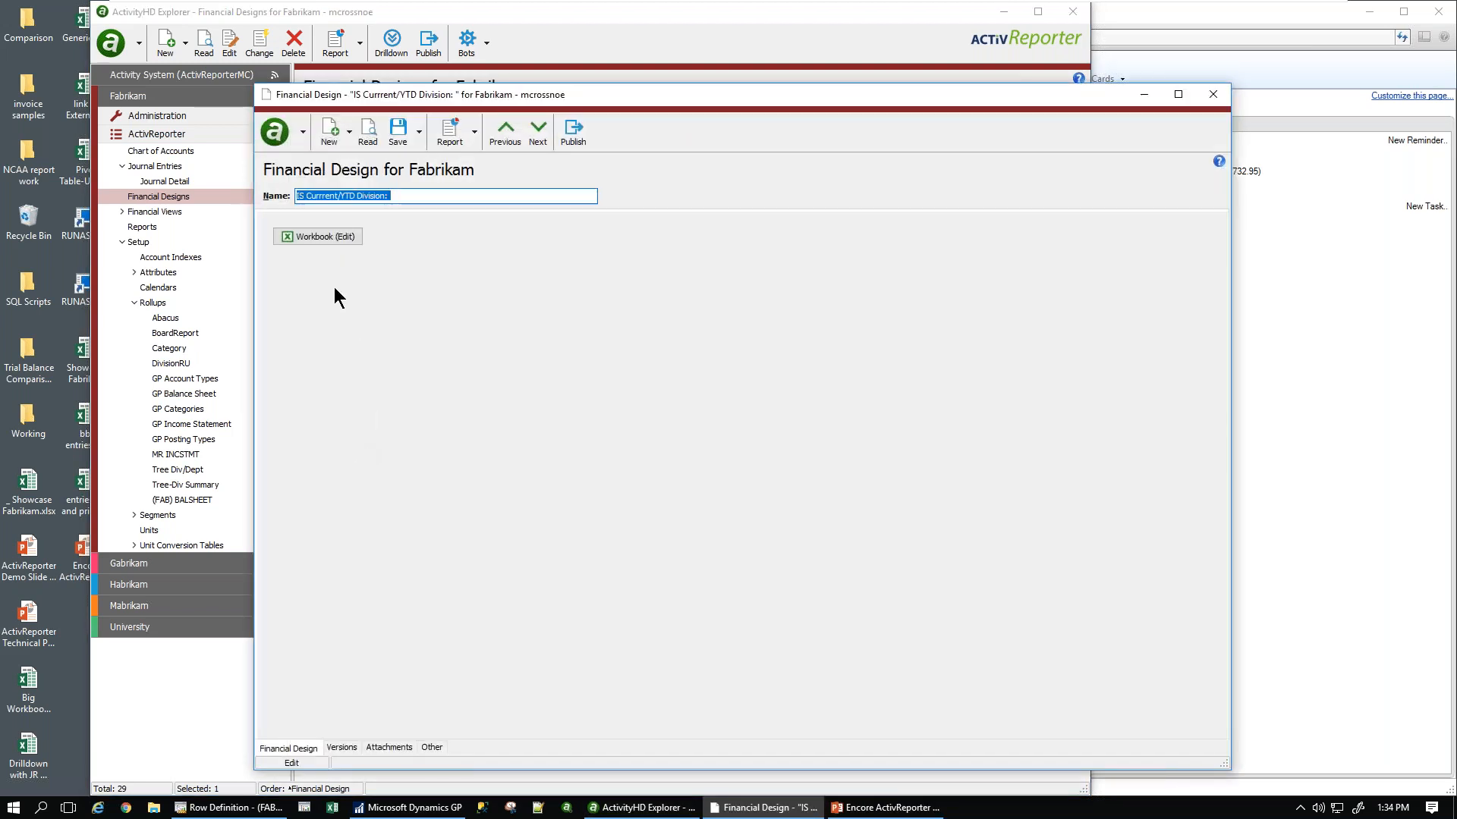
pyautogui.click(304, 235)
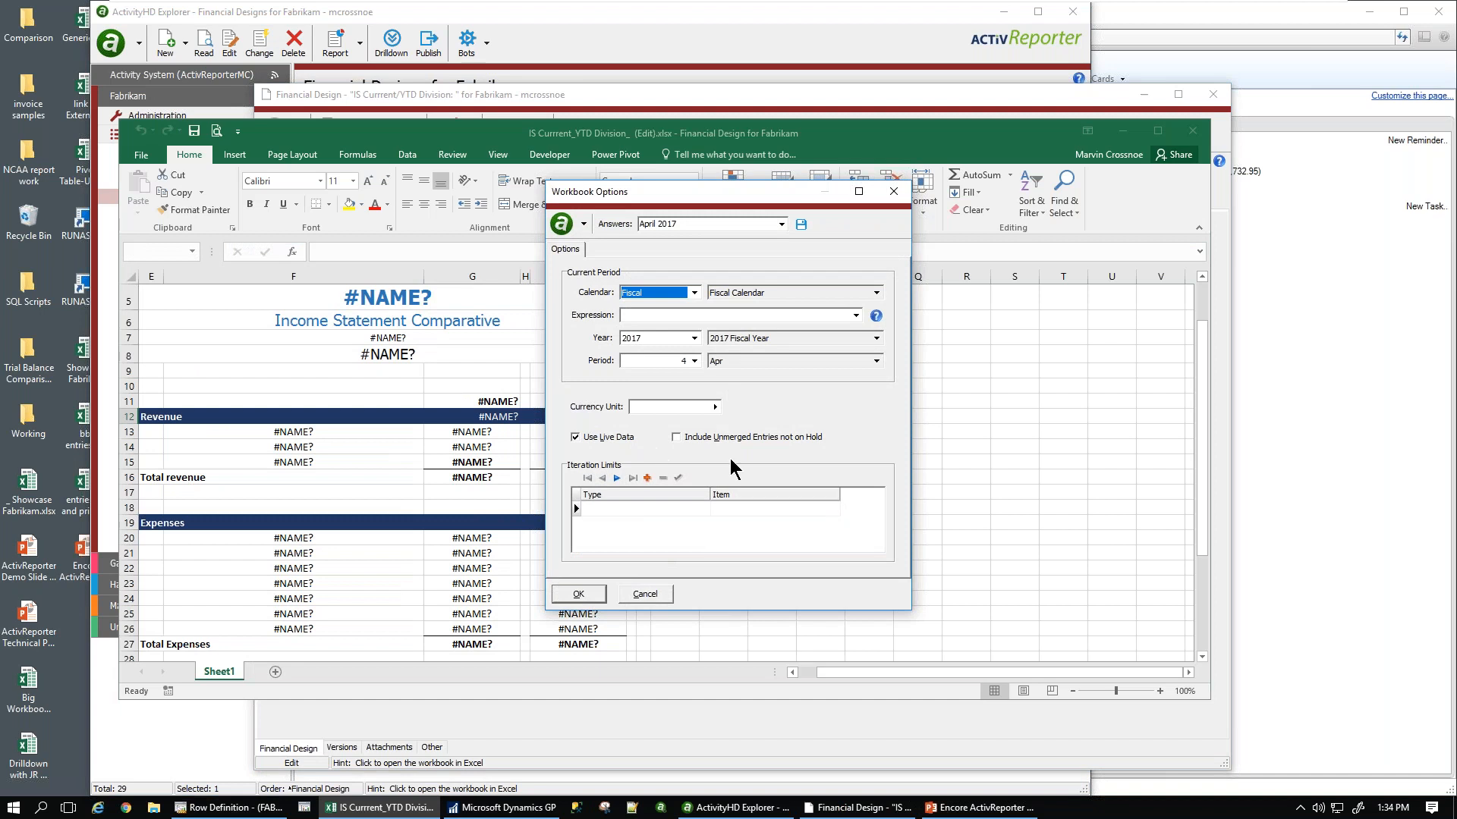
pyautogui.click(581, 594)
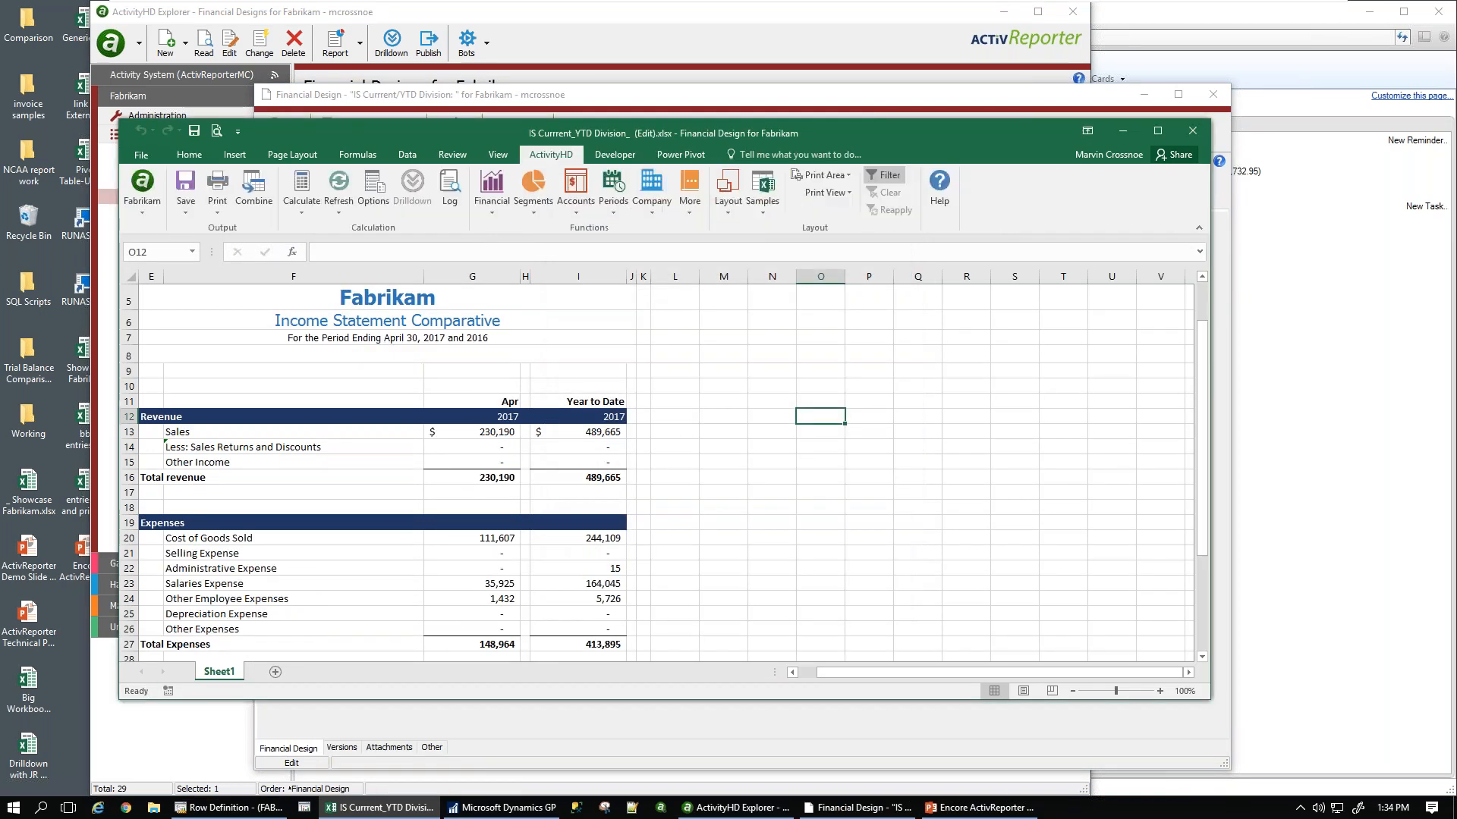
pyautogui.click(626, 118)
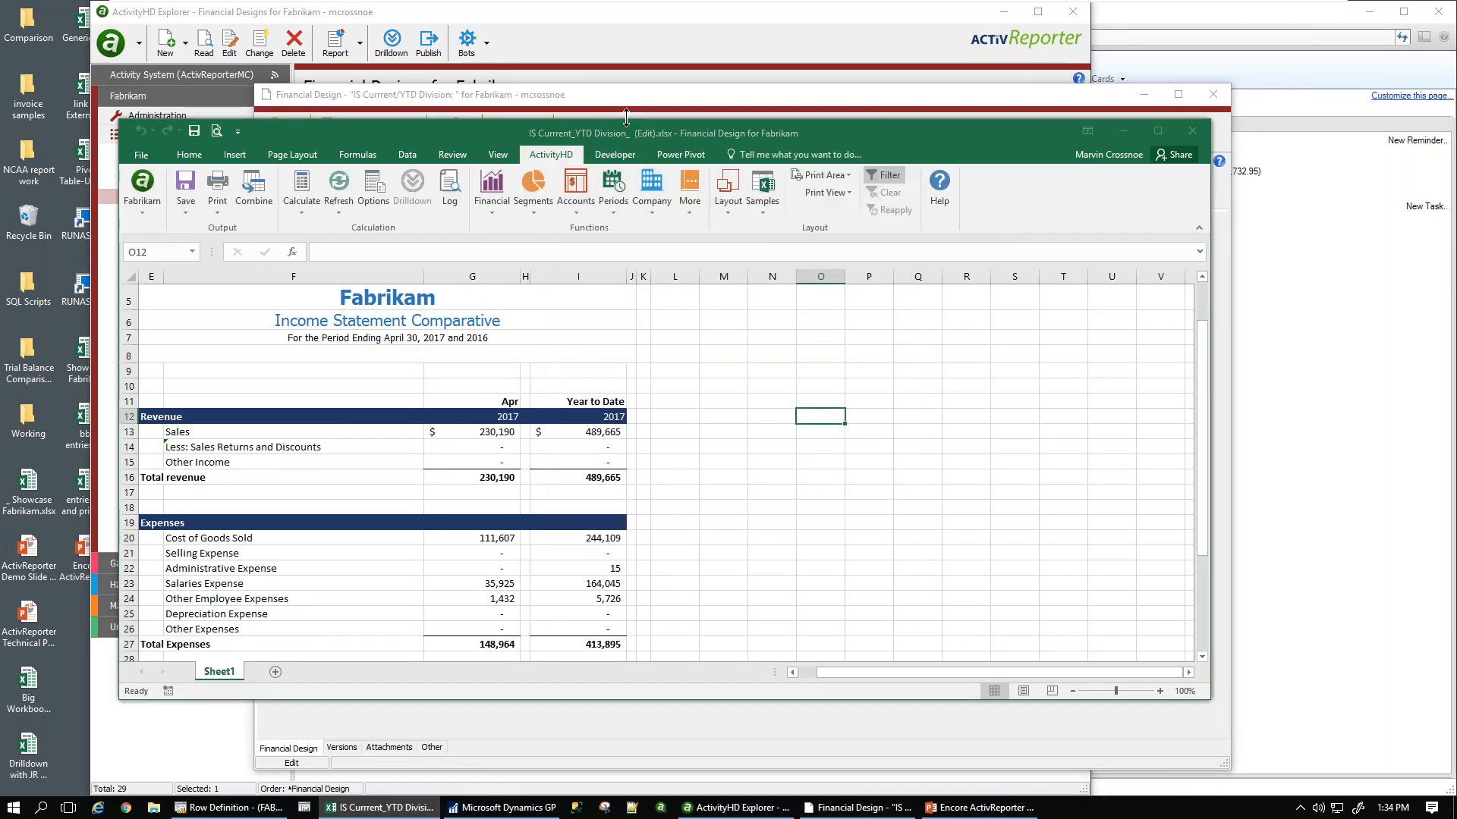
pyautogui.moveTo(626, 117); pyautogui.dragTo(626, 17)
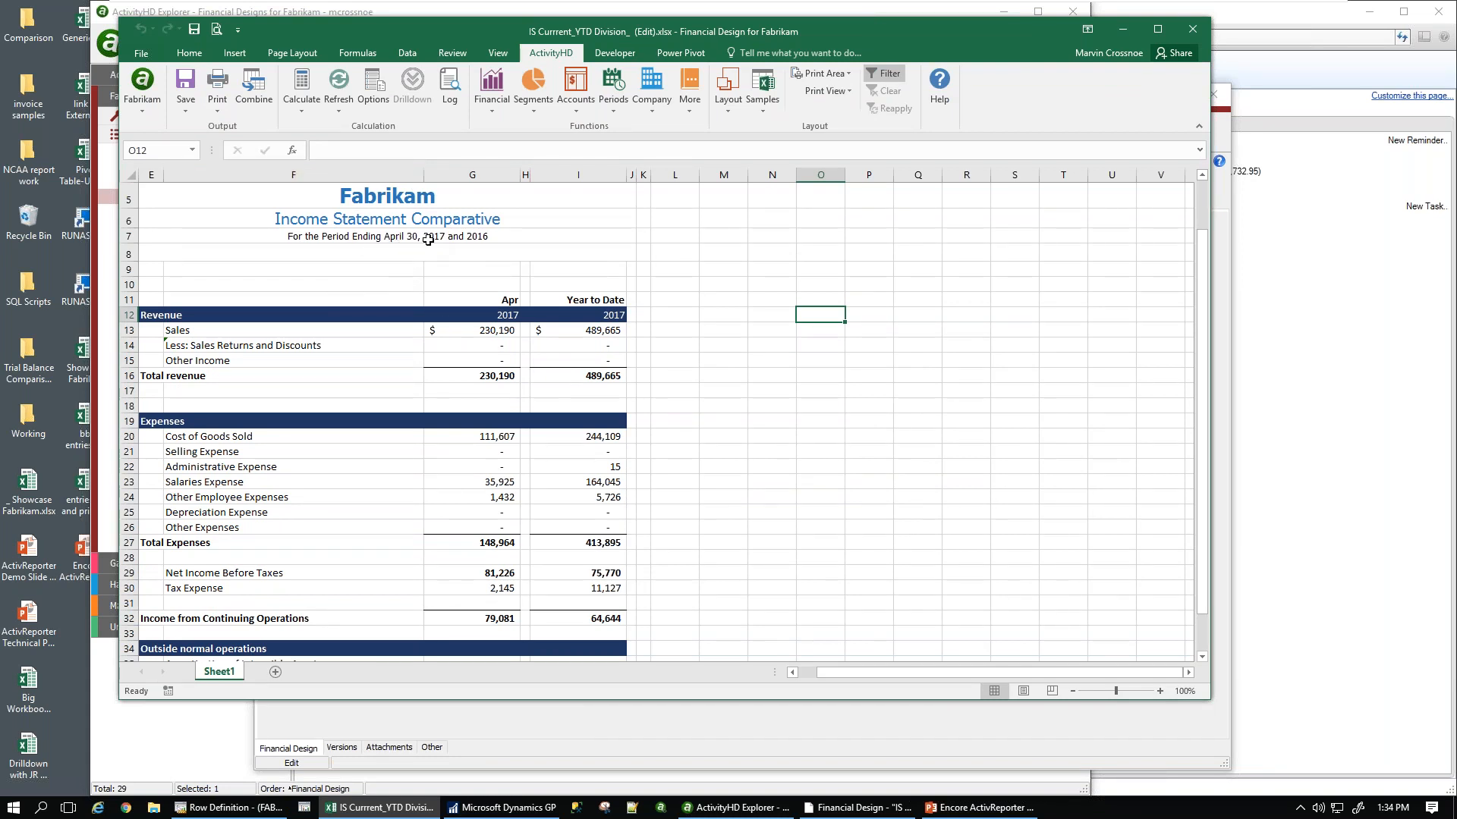
pyautogui.moveTo(595, 699); pyautogui.dragTo(608, 756)
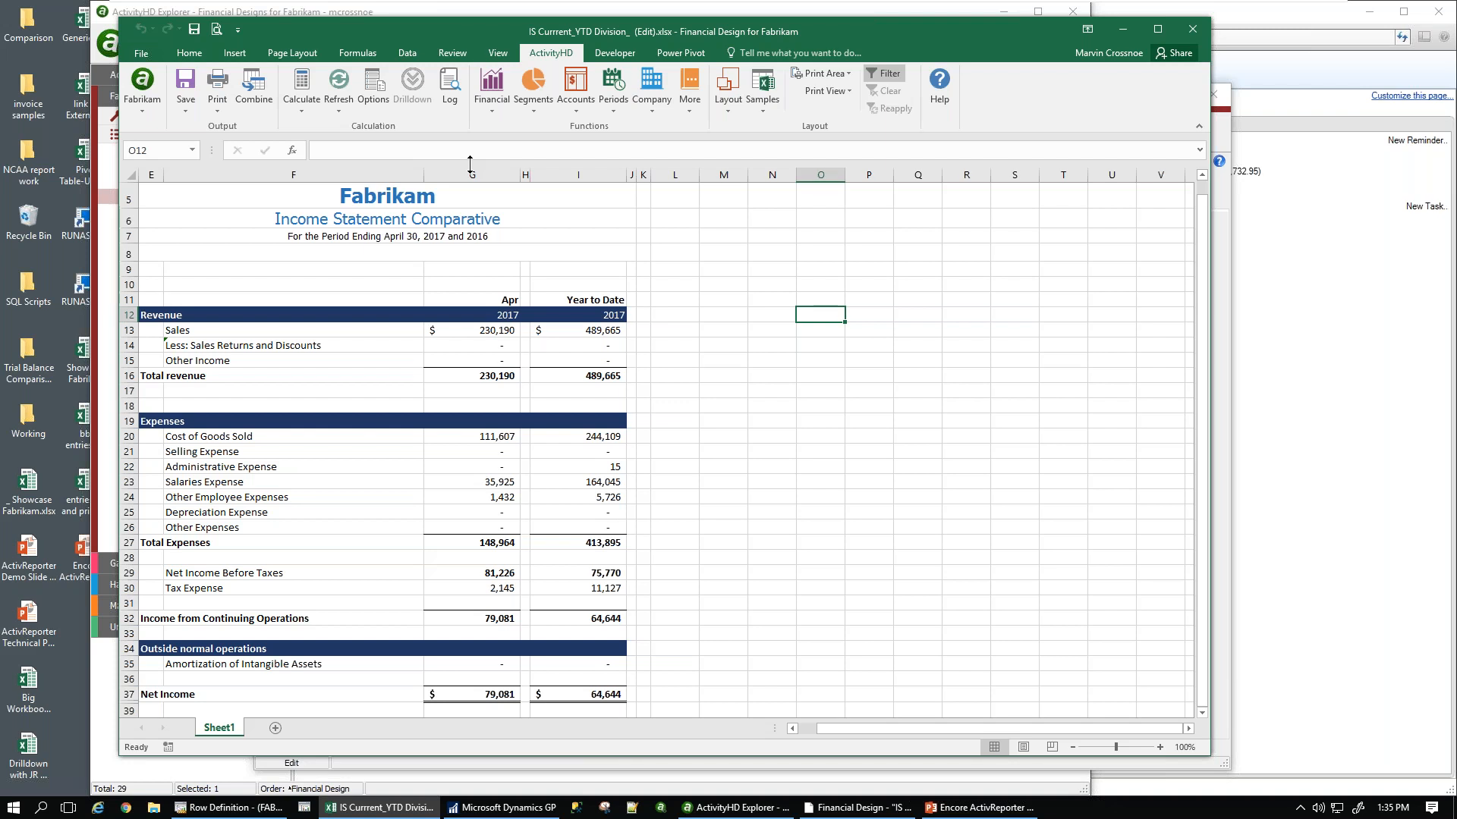
# - Add an iteration limit of type Division with item 000 in the workbook options and recalculate the income statement
pyautogui.click(374, 102)
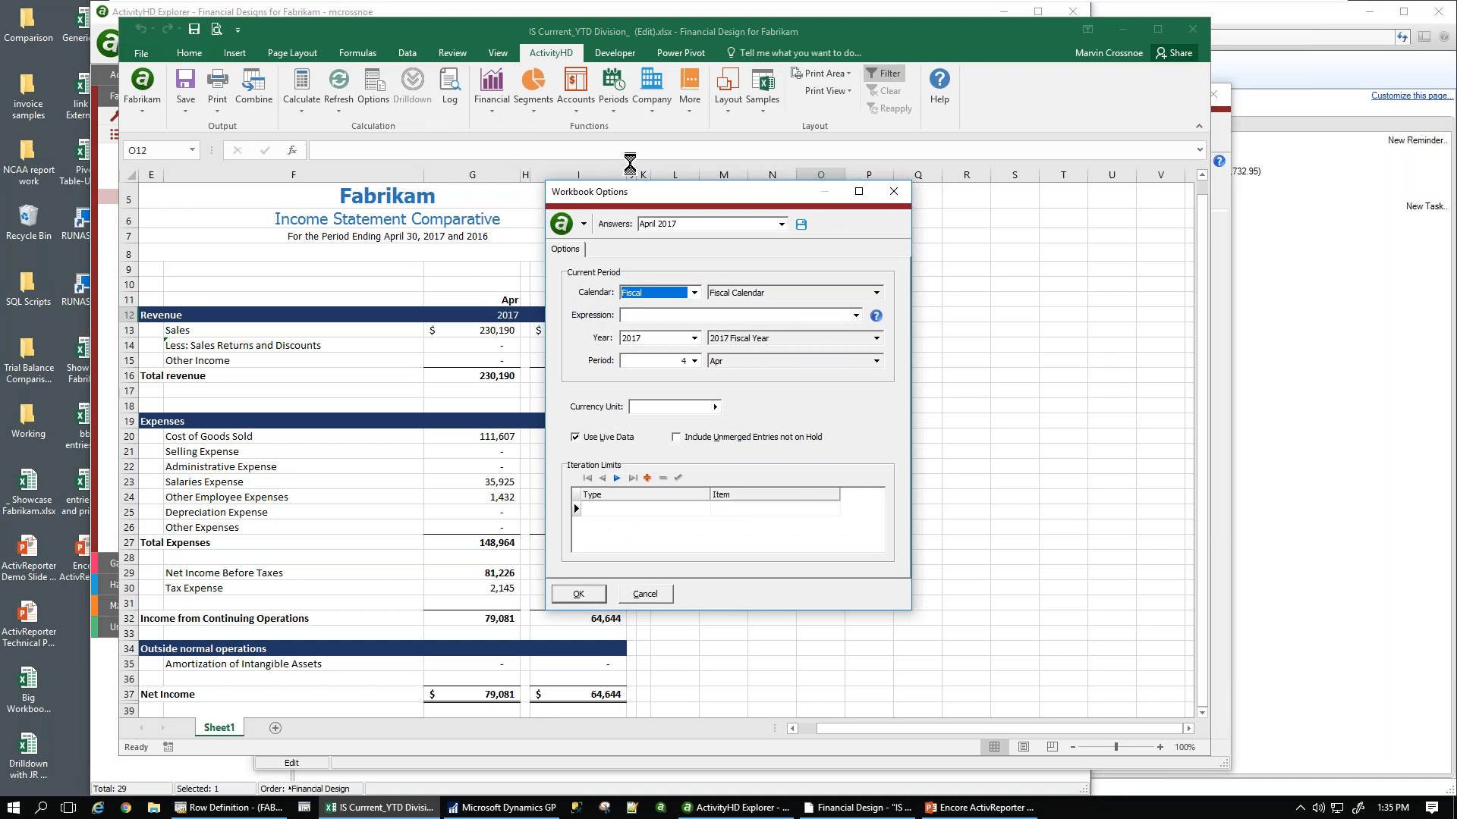
pyautogui.moveTo(688, 196); pyautogui.dragTo(761, 136)
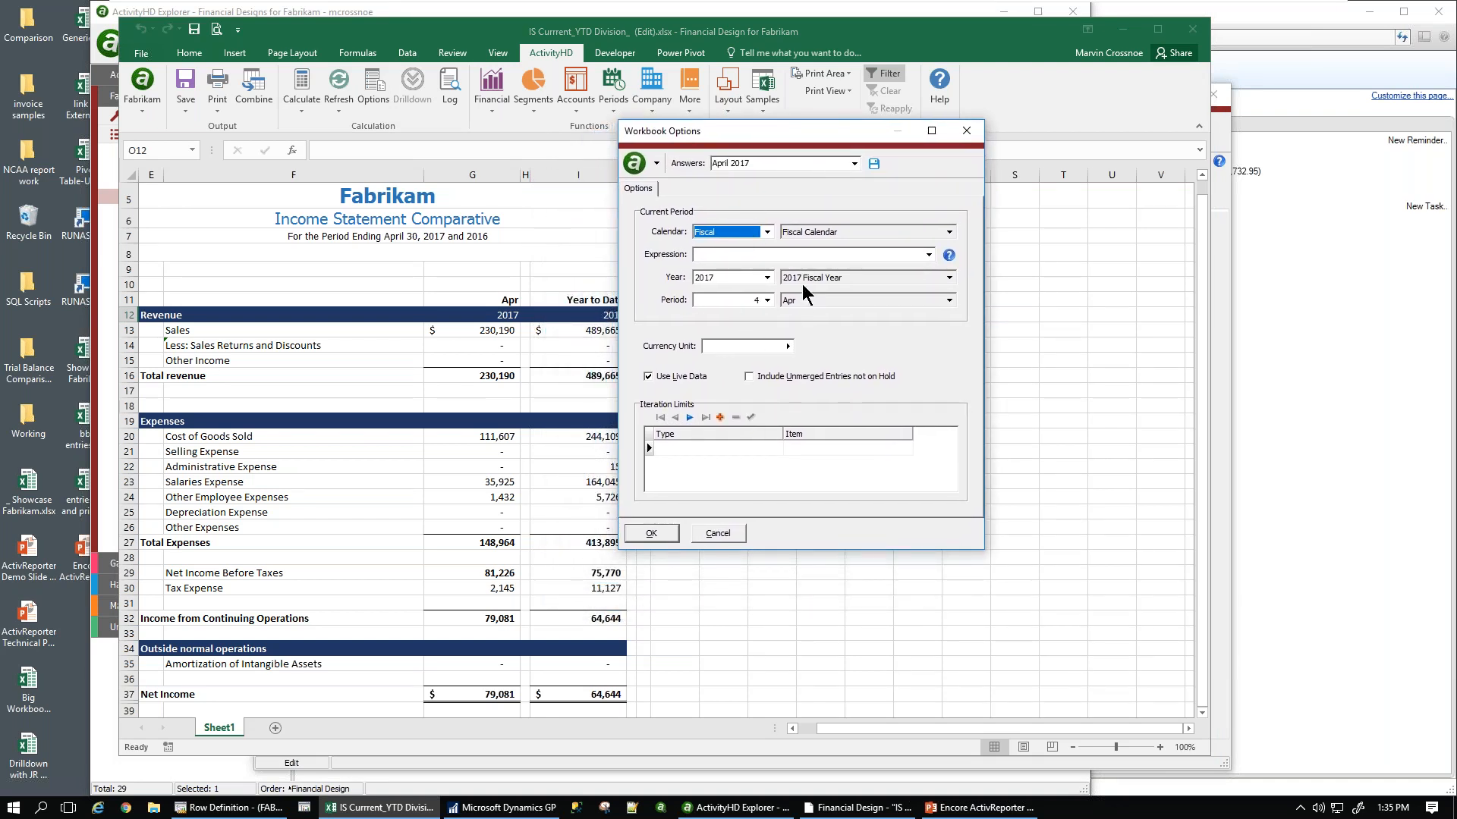
pyautogui.click(777, 447)
pyautogui.click(777, 447)
pyautogui.click(675, 476)
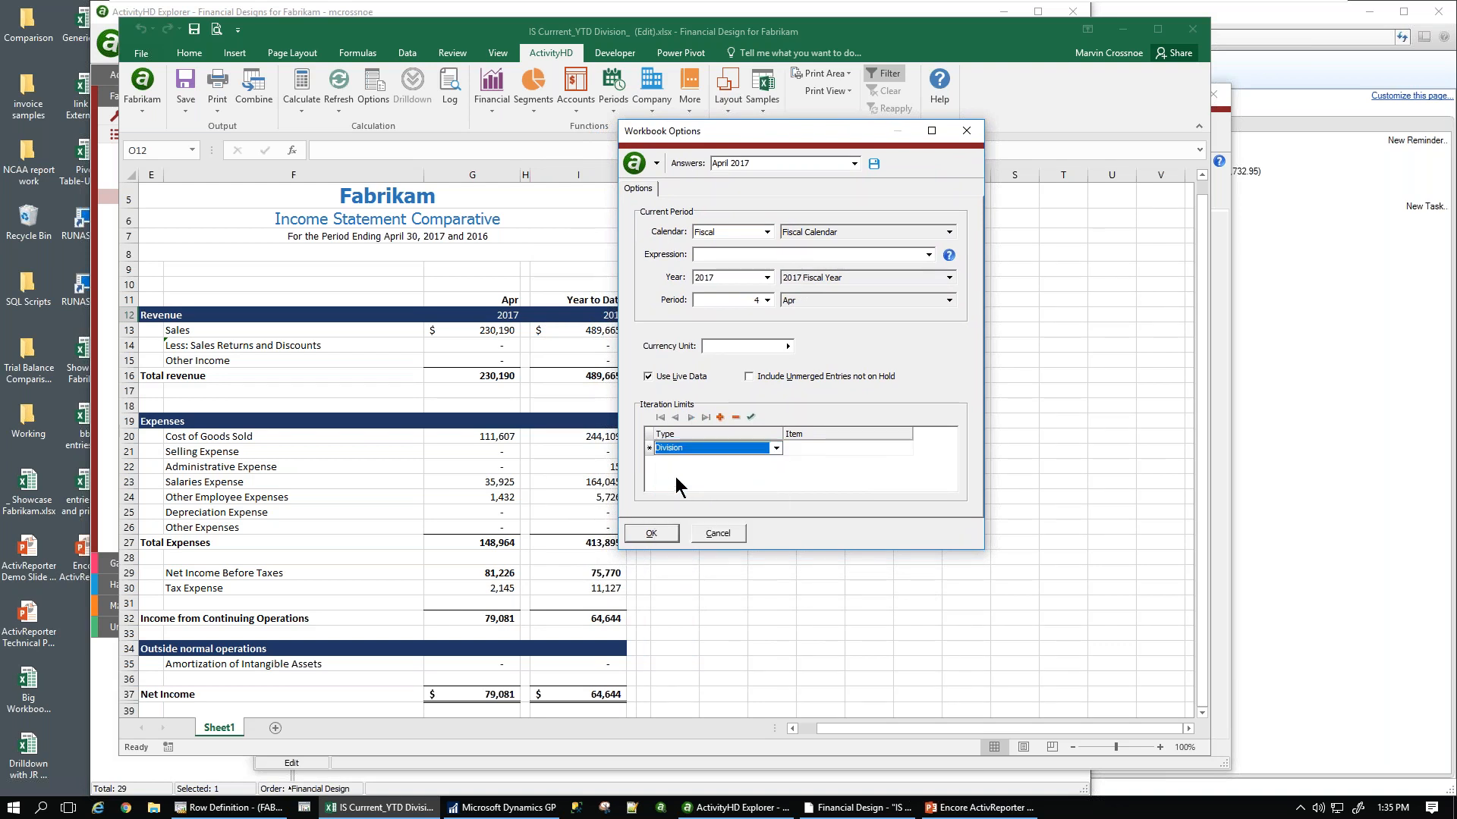
pyautogui.click(807, 448)
pyautogui.write('000')
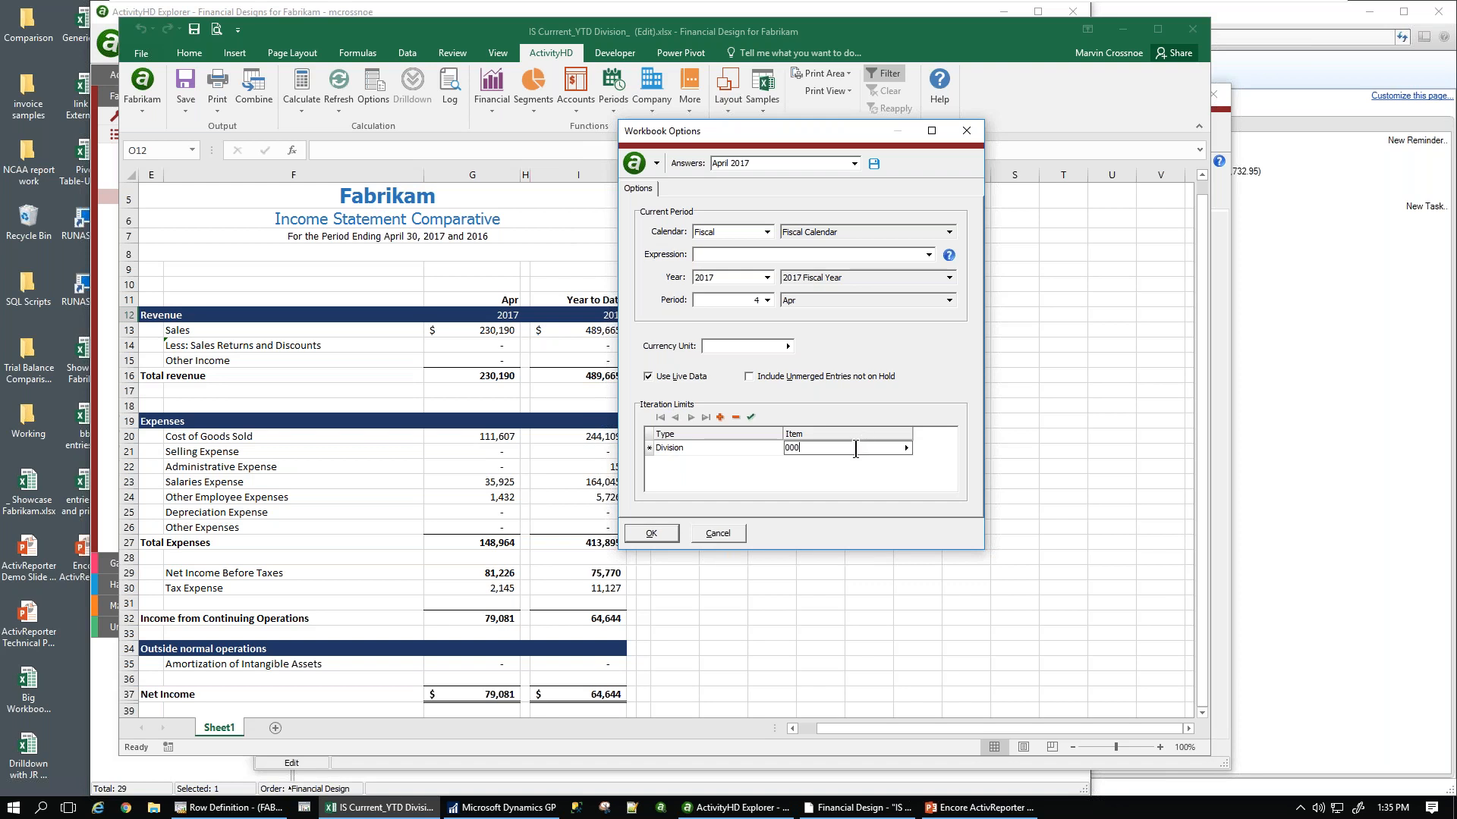
pyautogui.click(651, 533)
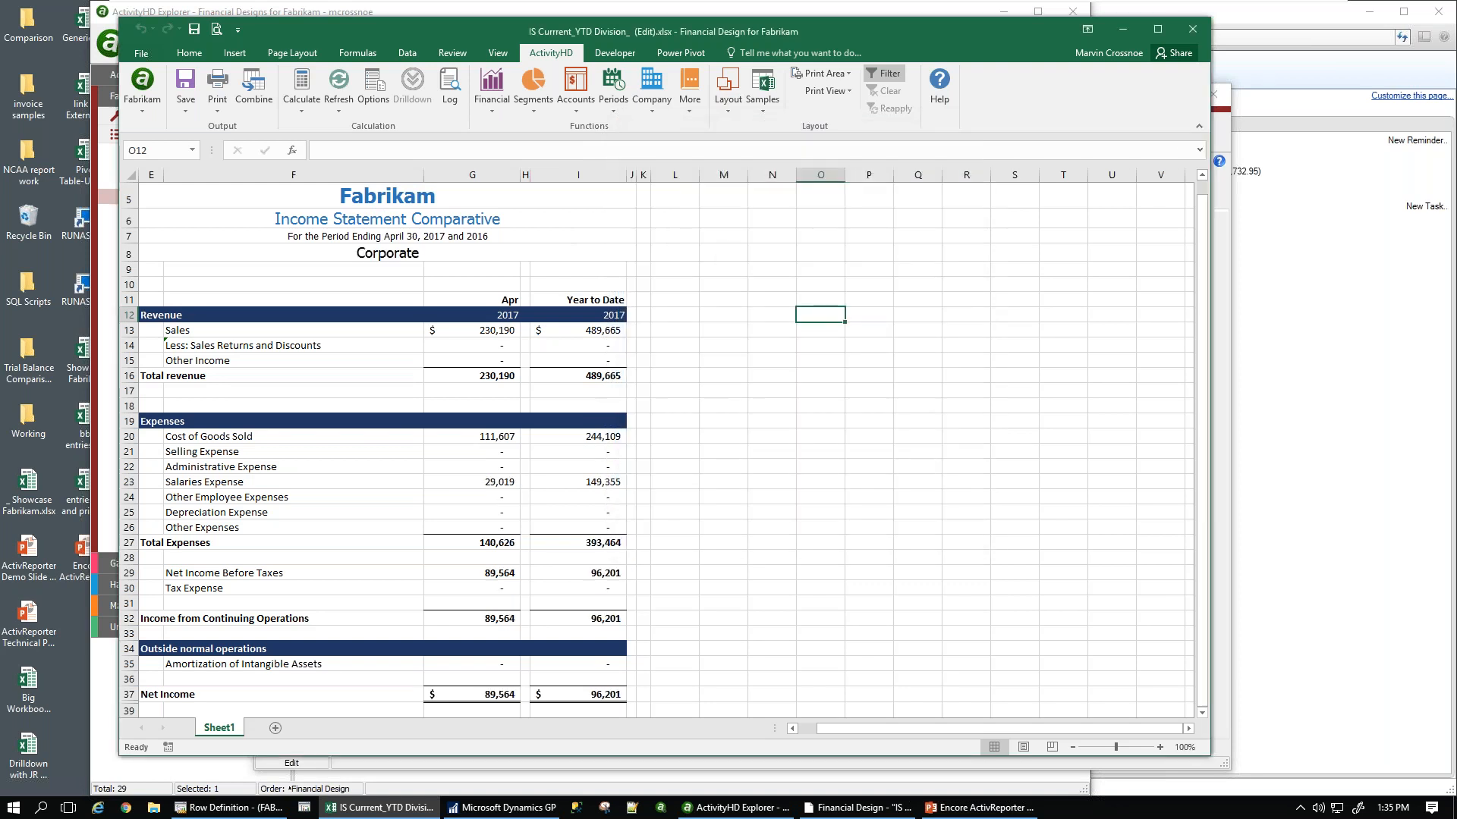
# - Drill down into the April Salaries Expense amount to view its journal detail, and close the drilldown
pyautogui.click(498, 481)
pyautogui.click(528, 481)
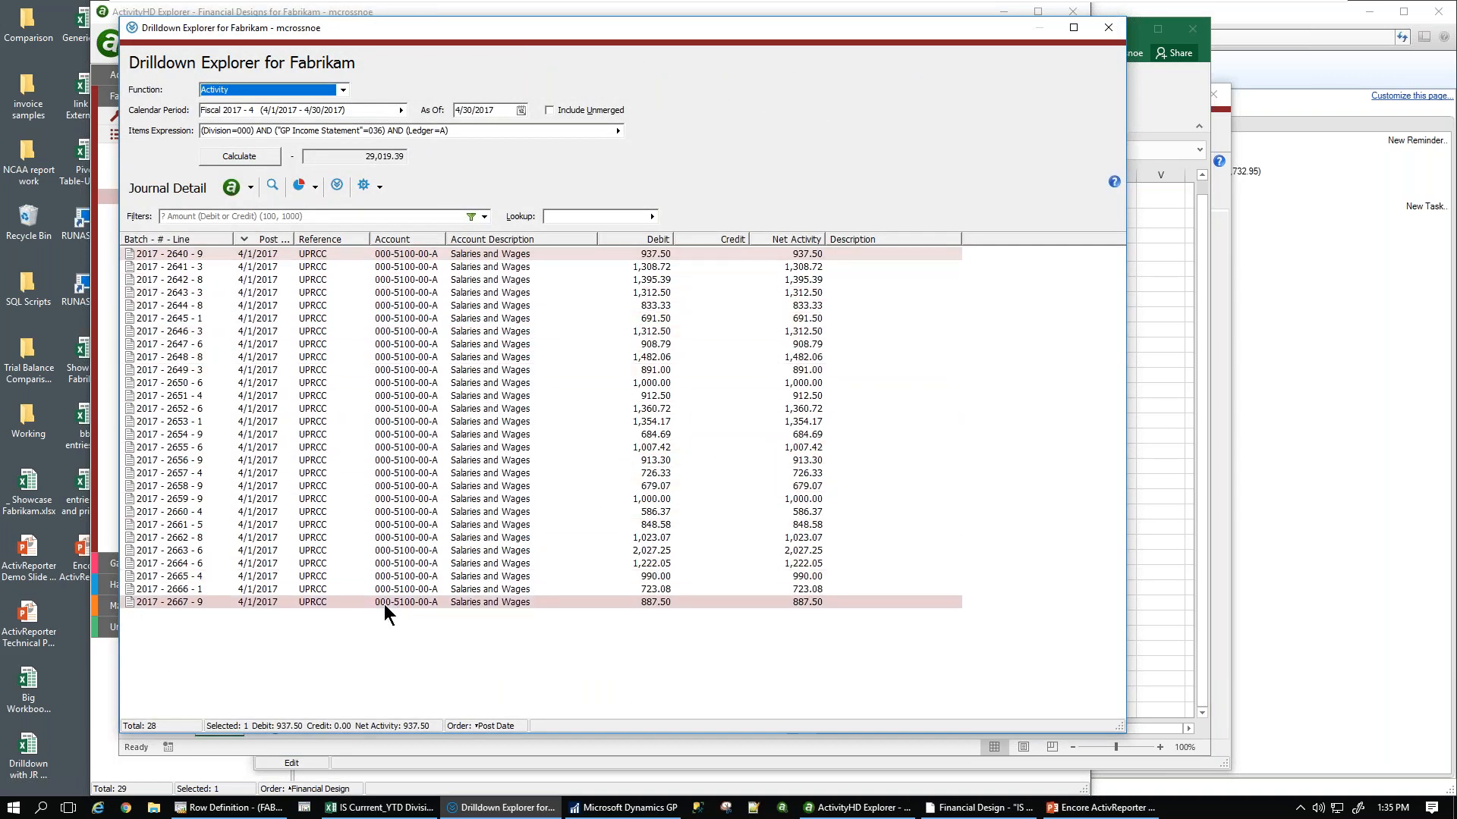
pyautogui.click(1108, 27)
# - Set the Division iteration limit to 300, recalculate, and inspect the journal detail behind April Salaries Expense
pyautogui.click(372, 91)
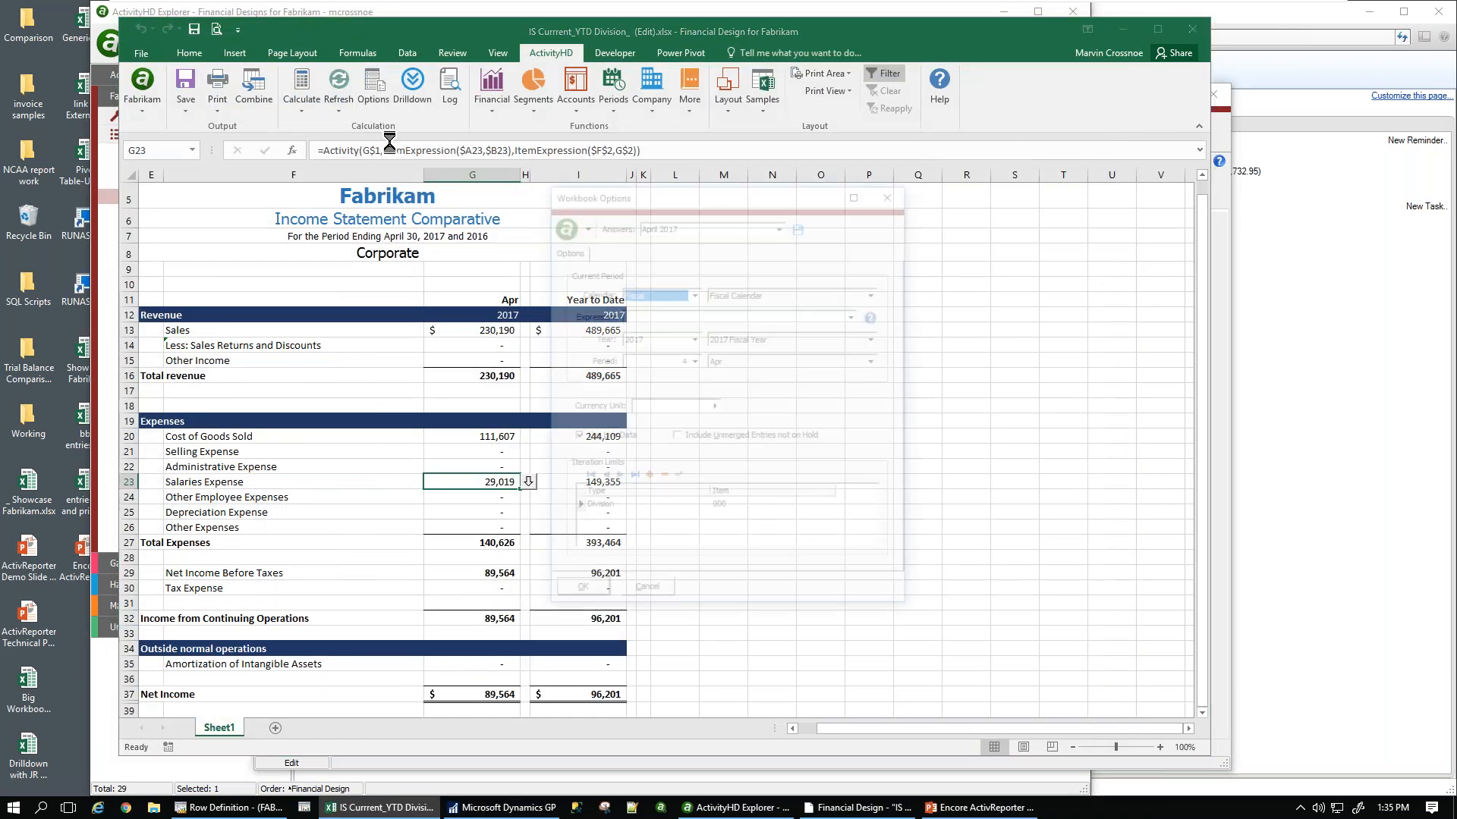
pyautogui.click(739, 507)
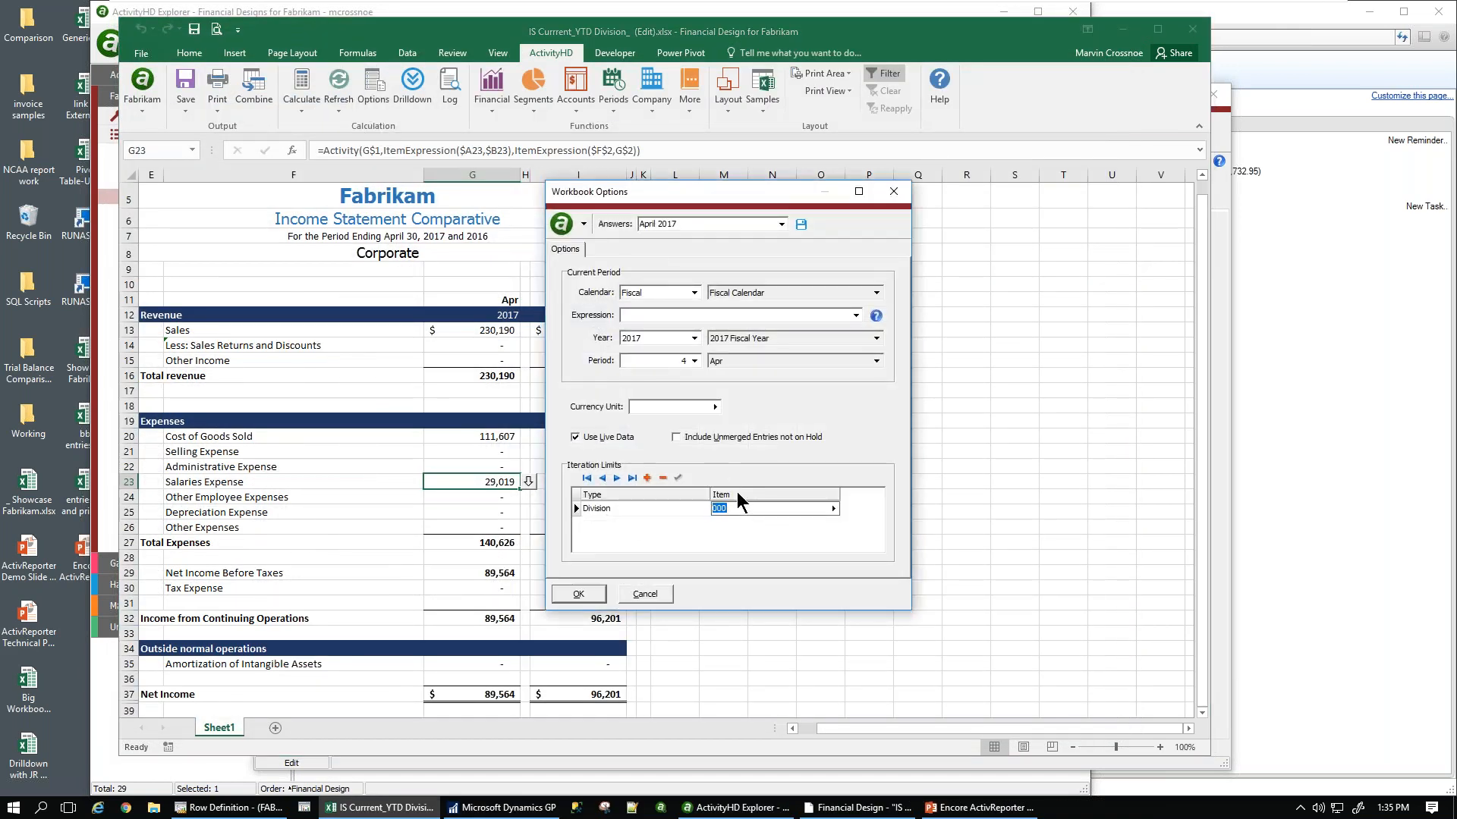
pyautogui.write('300')
pyautogui.press('Tab')
pyautogui.click(580, 593)
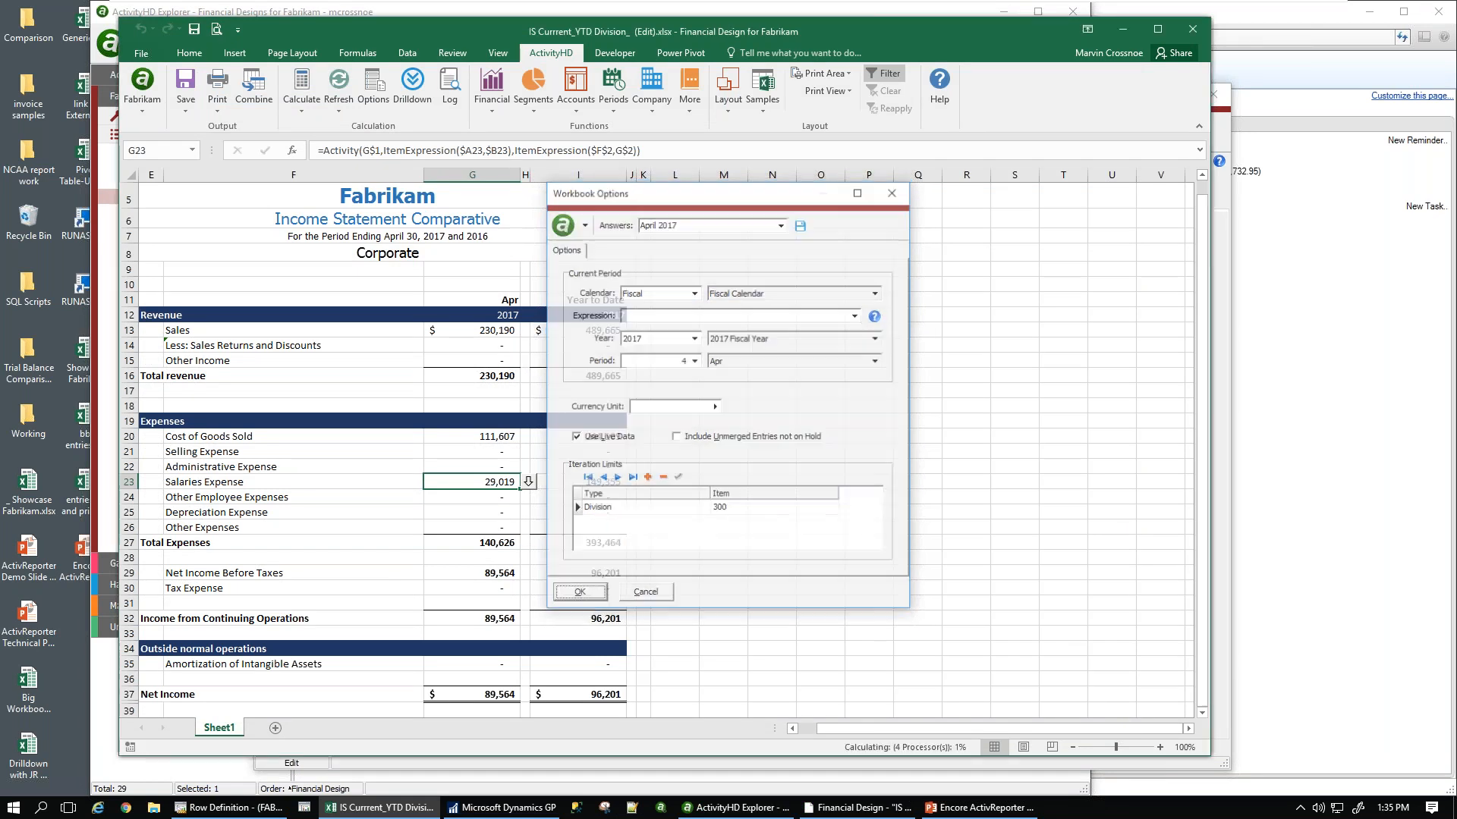
pyautogui.click(528, 486)
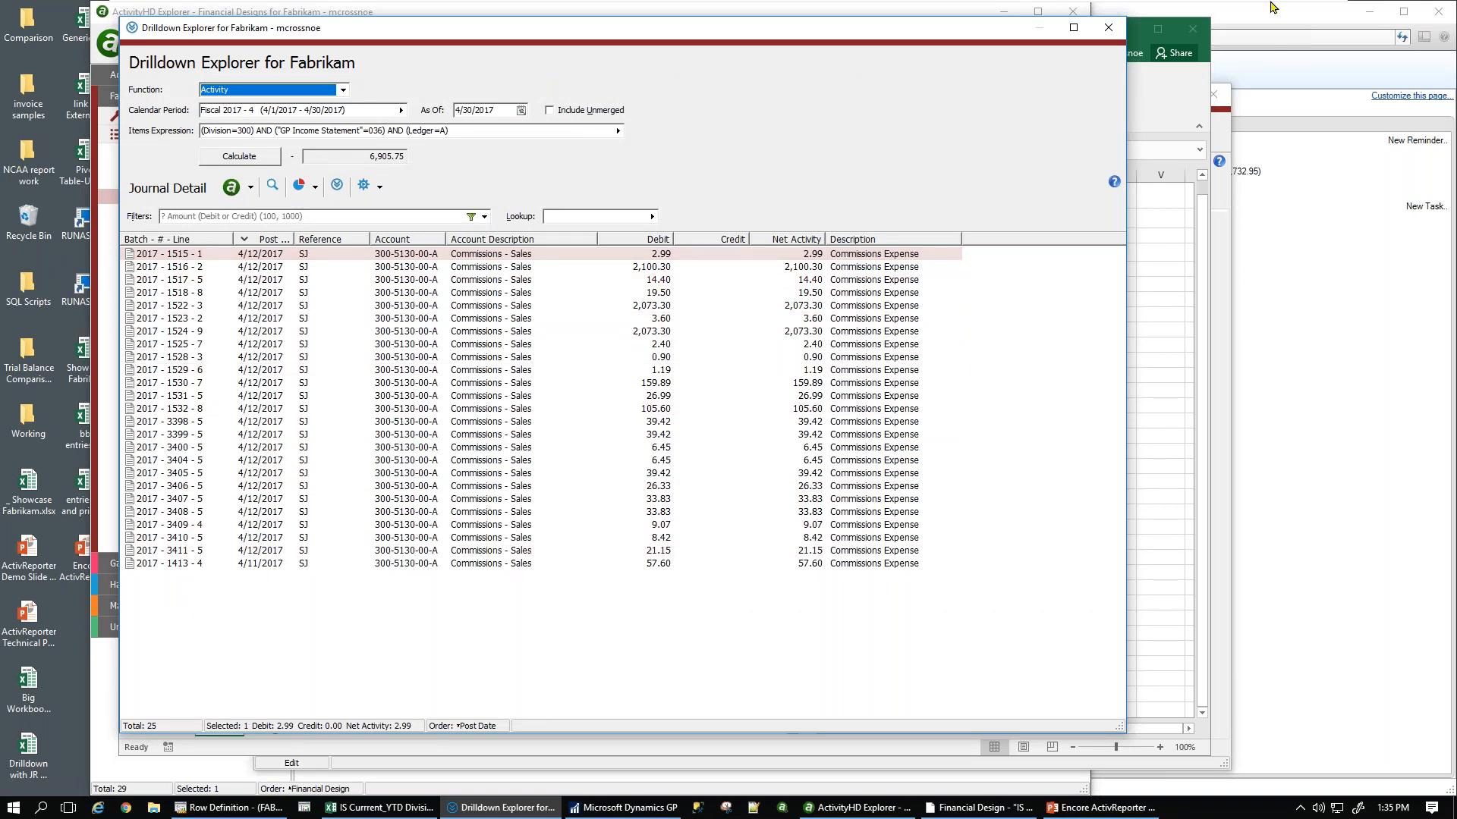
pyautogui.click(1109, 27)
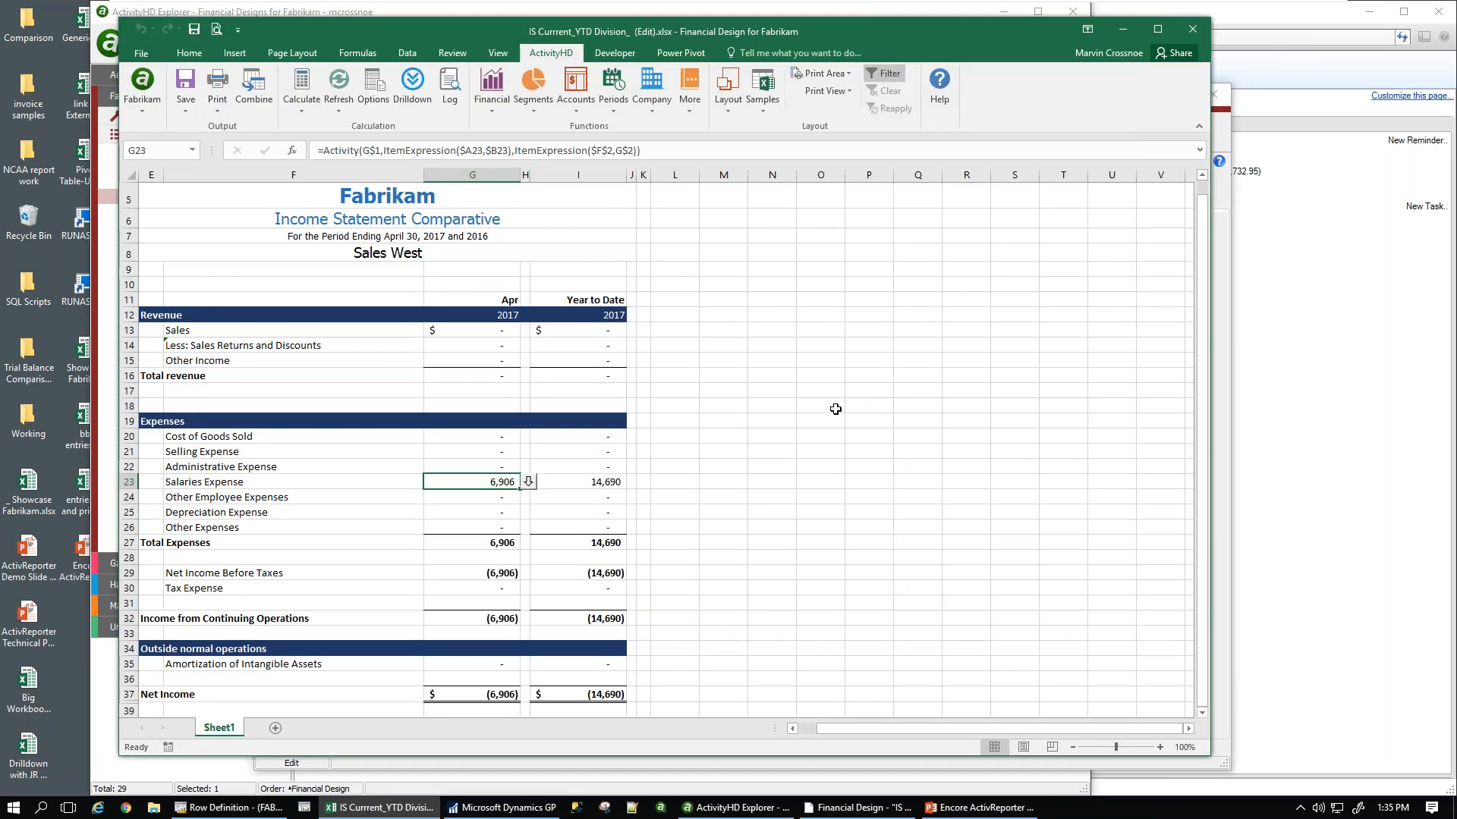
pyautogui.click(374, 89)
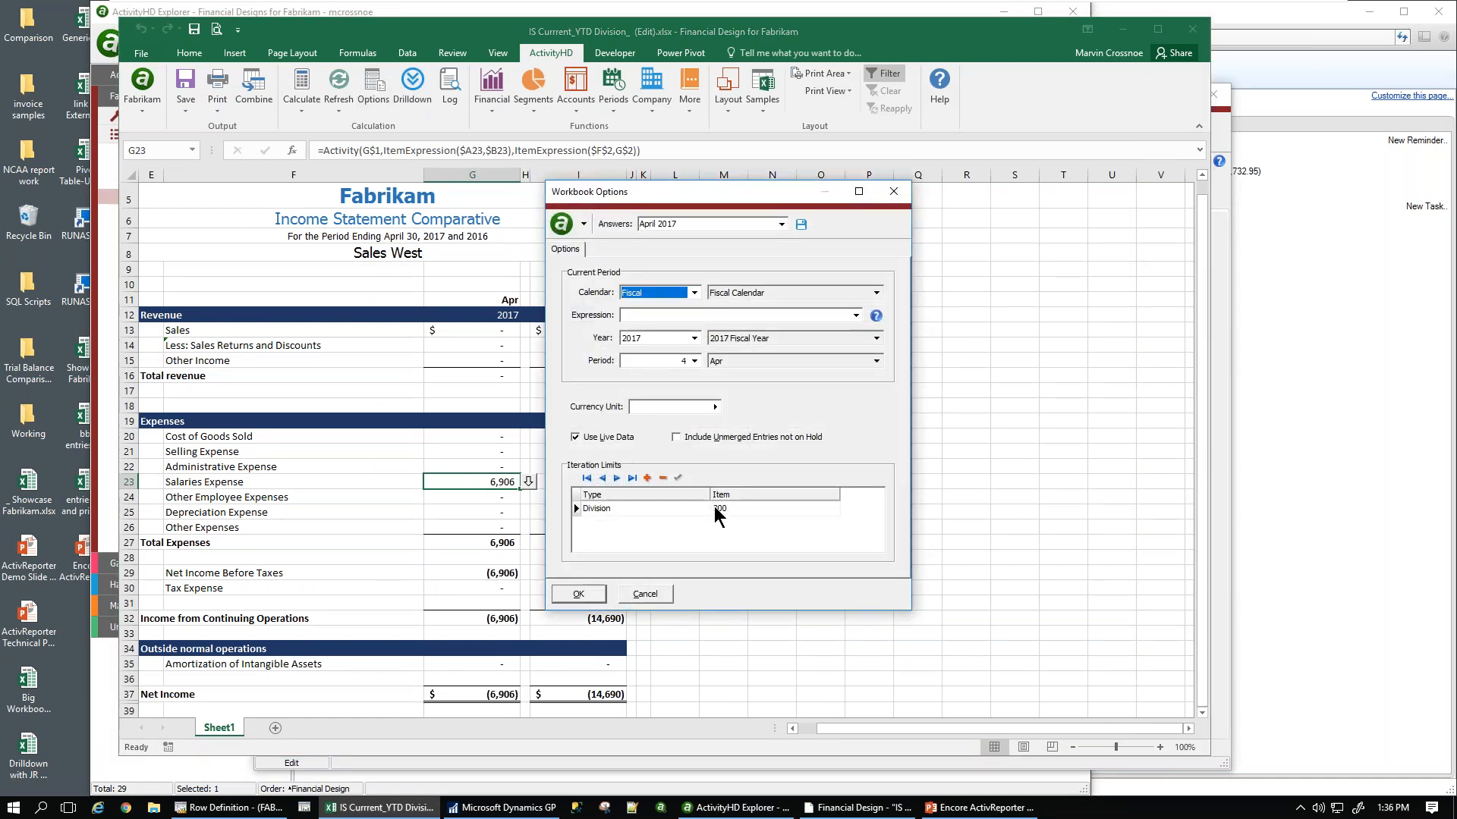
pyautogui.click(741, 510)
pyautogui.press('Tab')
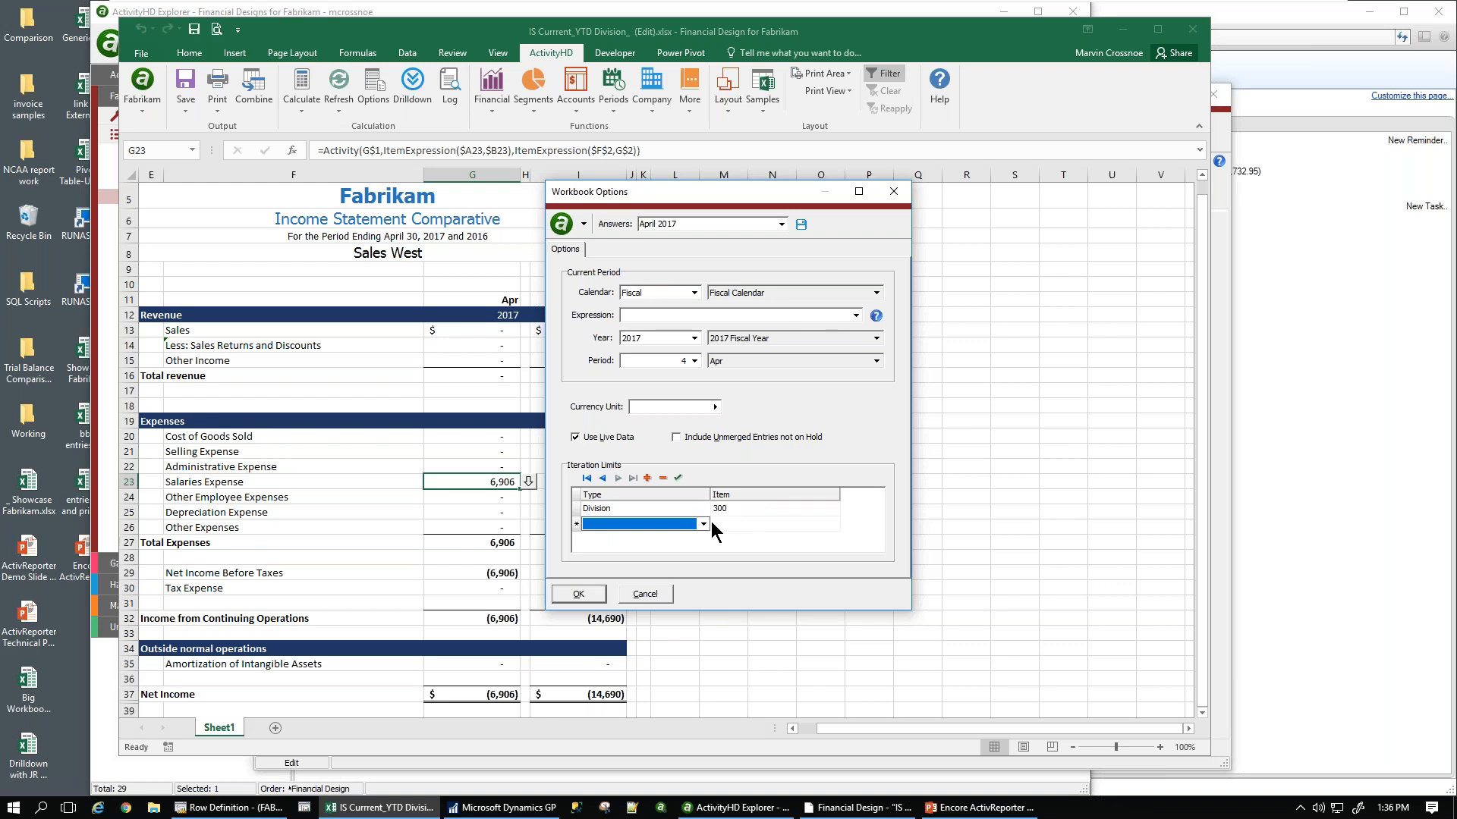
pyautogui.click(646, 526)
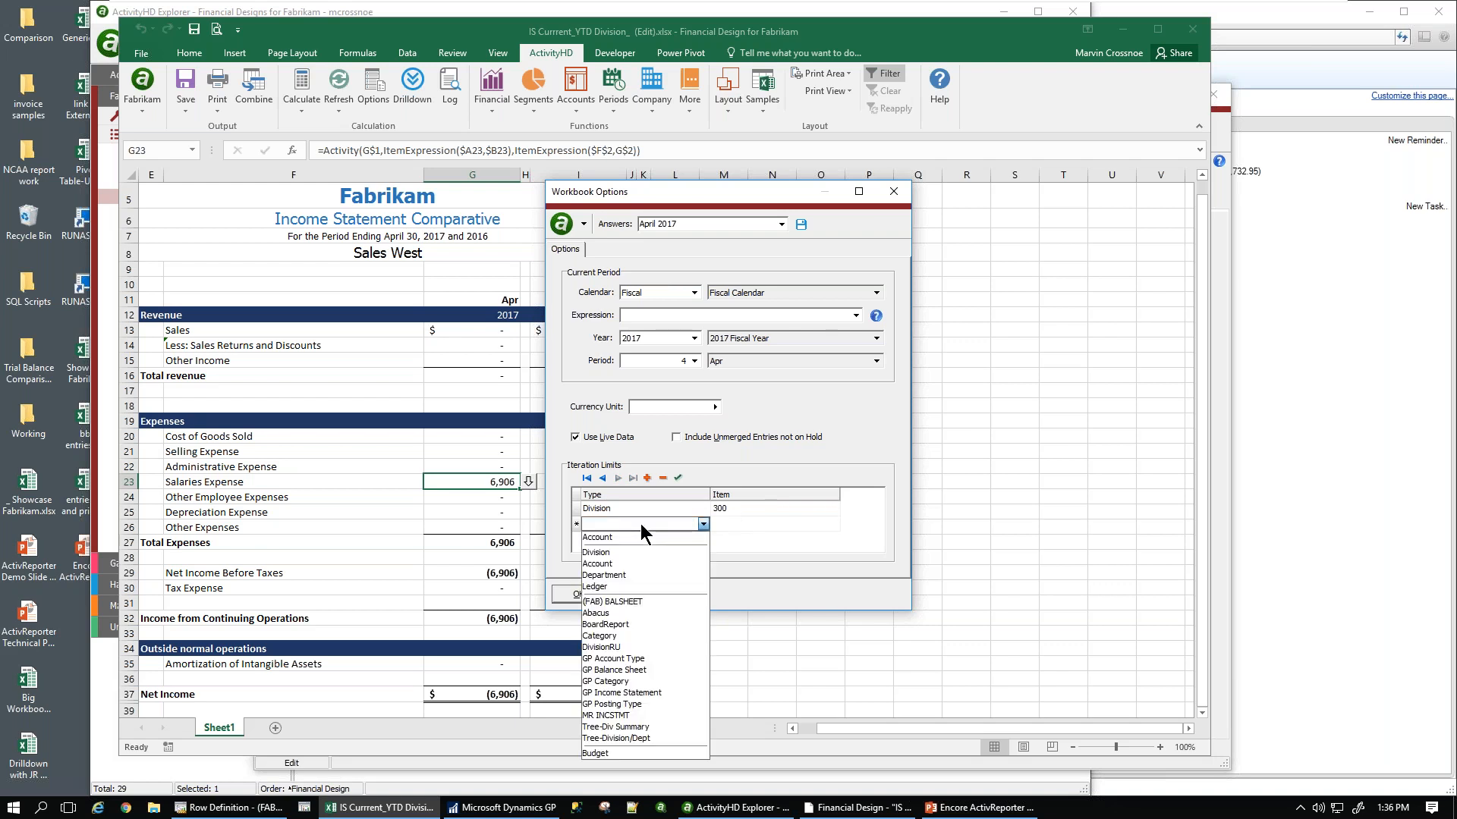
pyautogui.click(616, 577)
pyautogui.click(717, 526)
pyautogui.write('00')
pyautogui.press('Tab')
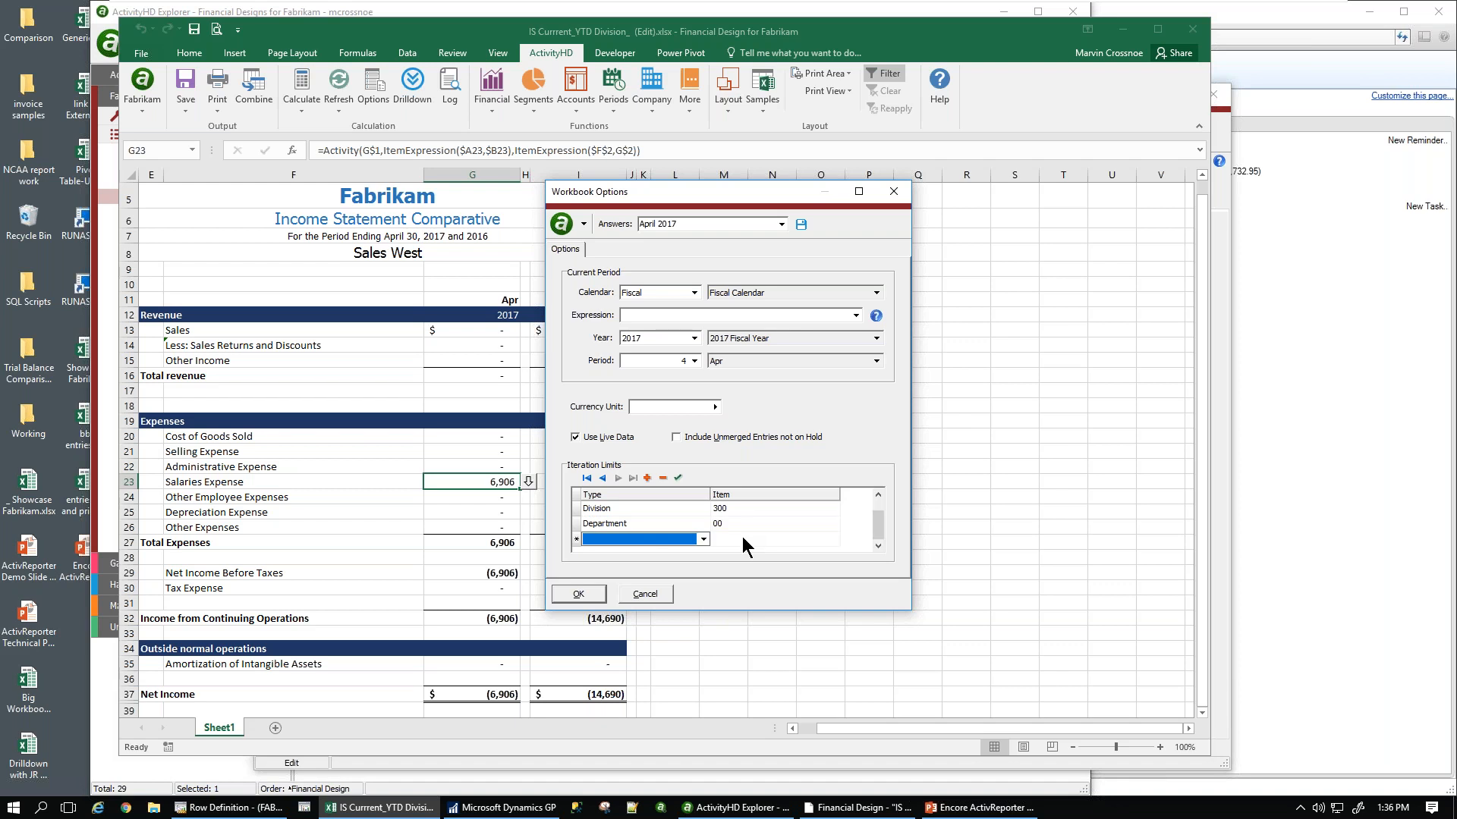
pyautogui.click(643, 595)
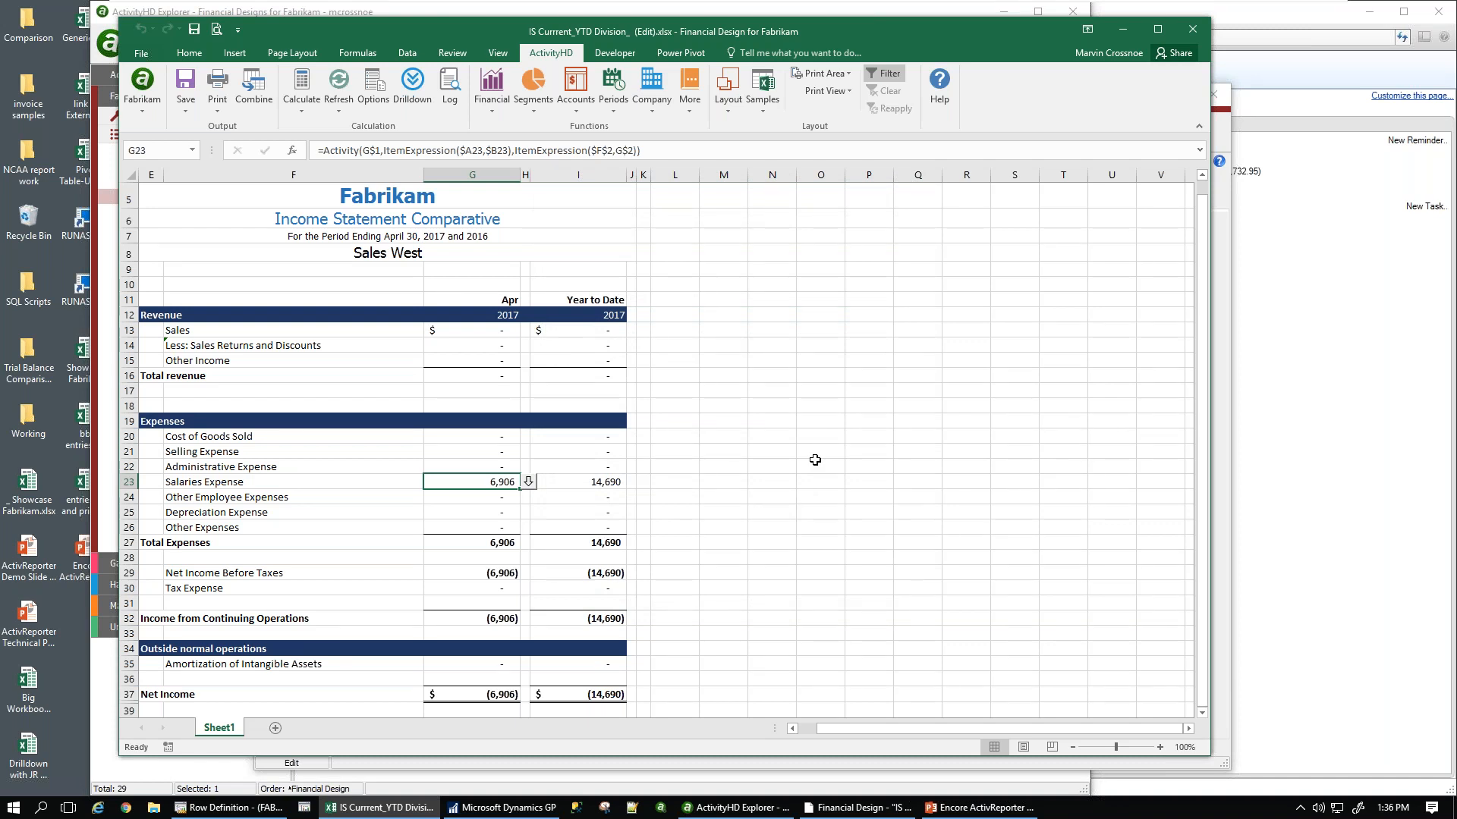
# - Close the division income statement workbook and its financial design without saving the changes
pyautogui.click(1190, 31)
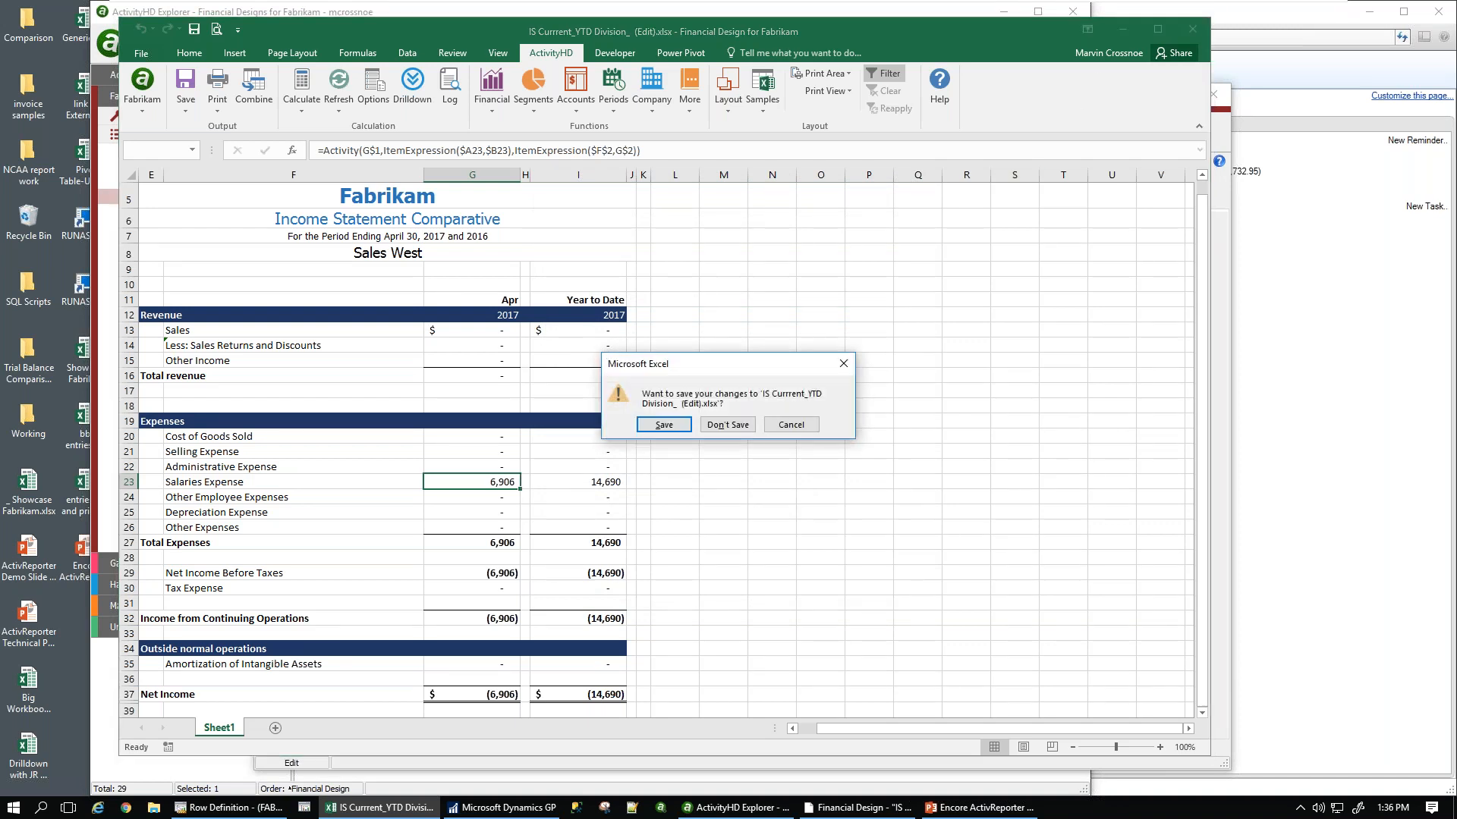
pyautogui.click(724, 425)
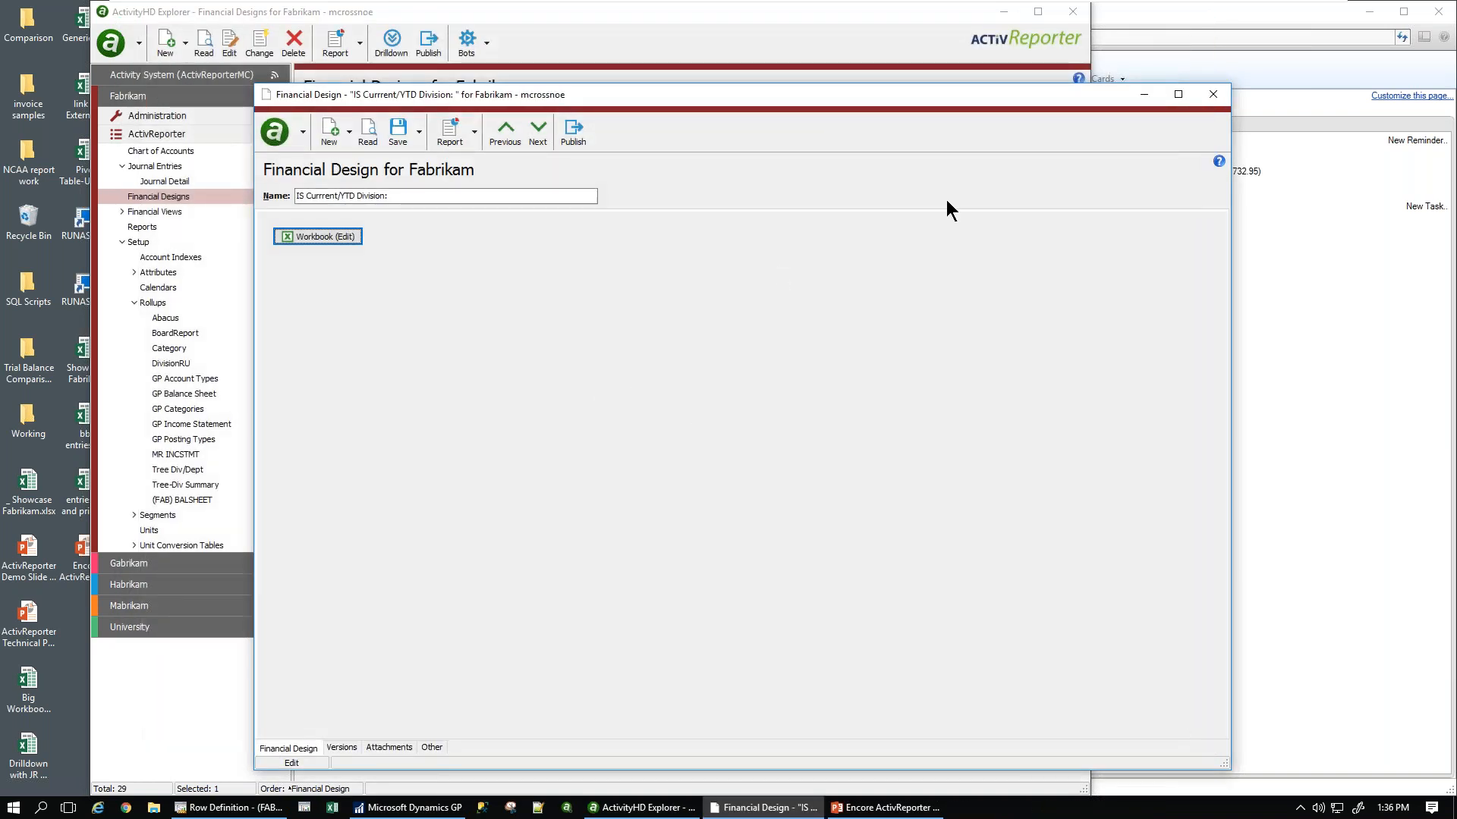
pyautogui.click(1221, 99)
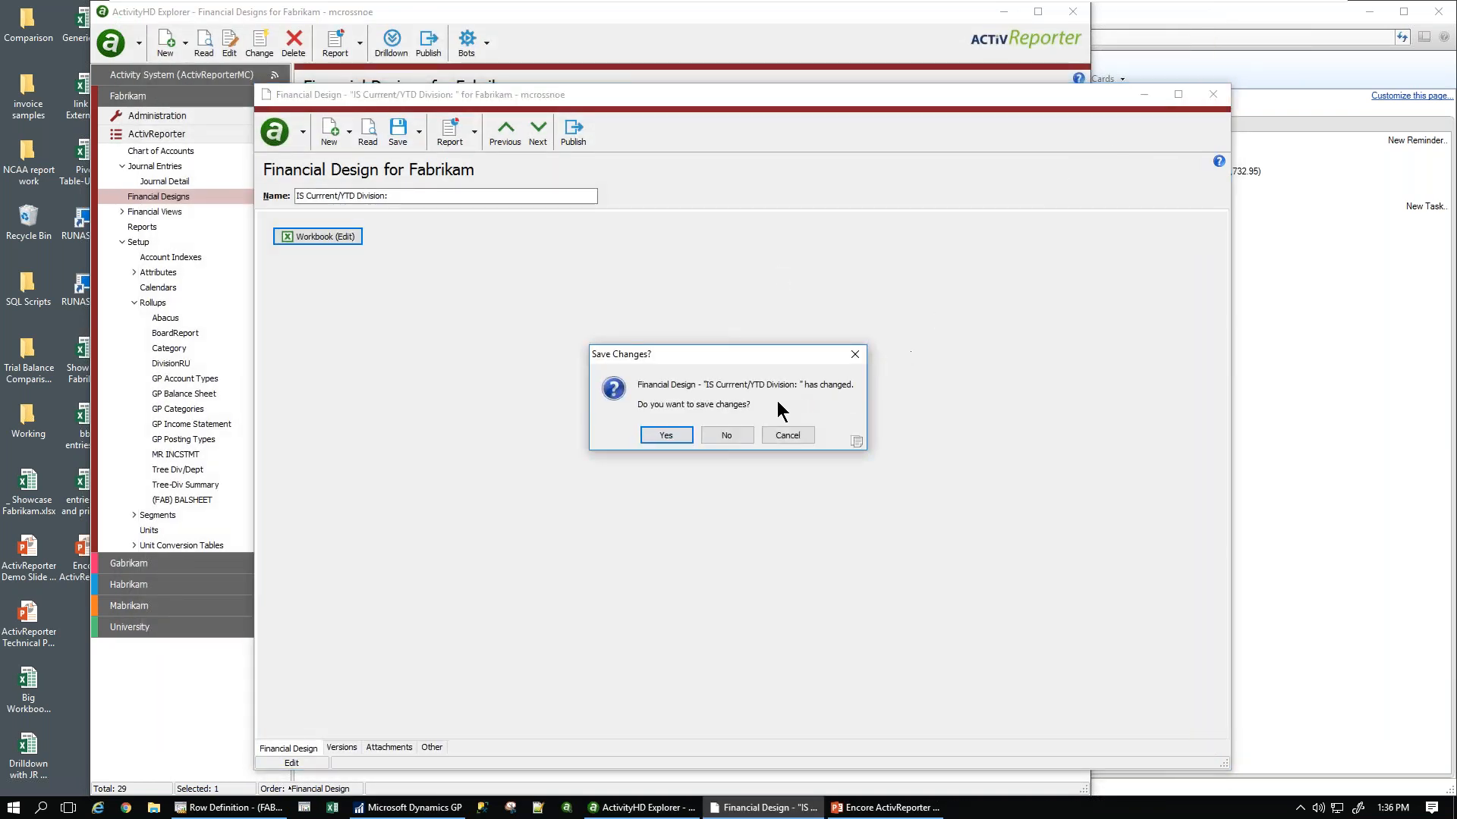
pyautogui.click(727, 433)
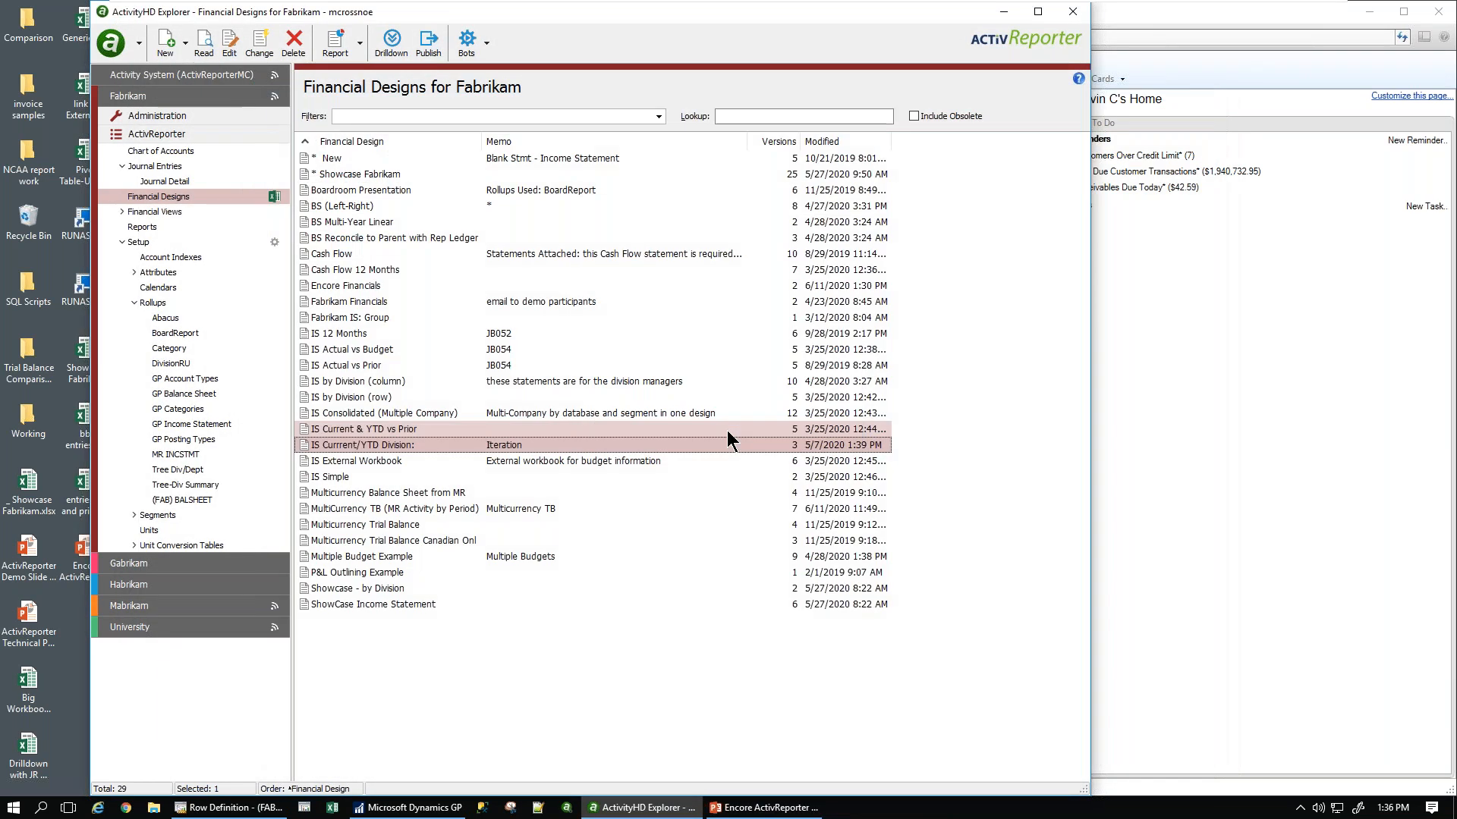
# - Start publishing the IS Current/YTD Division design for April 2017, iterating over the Division segment
pyautogui.rightClick(390, 445)
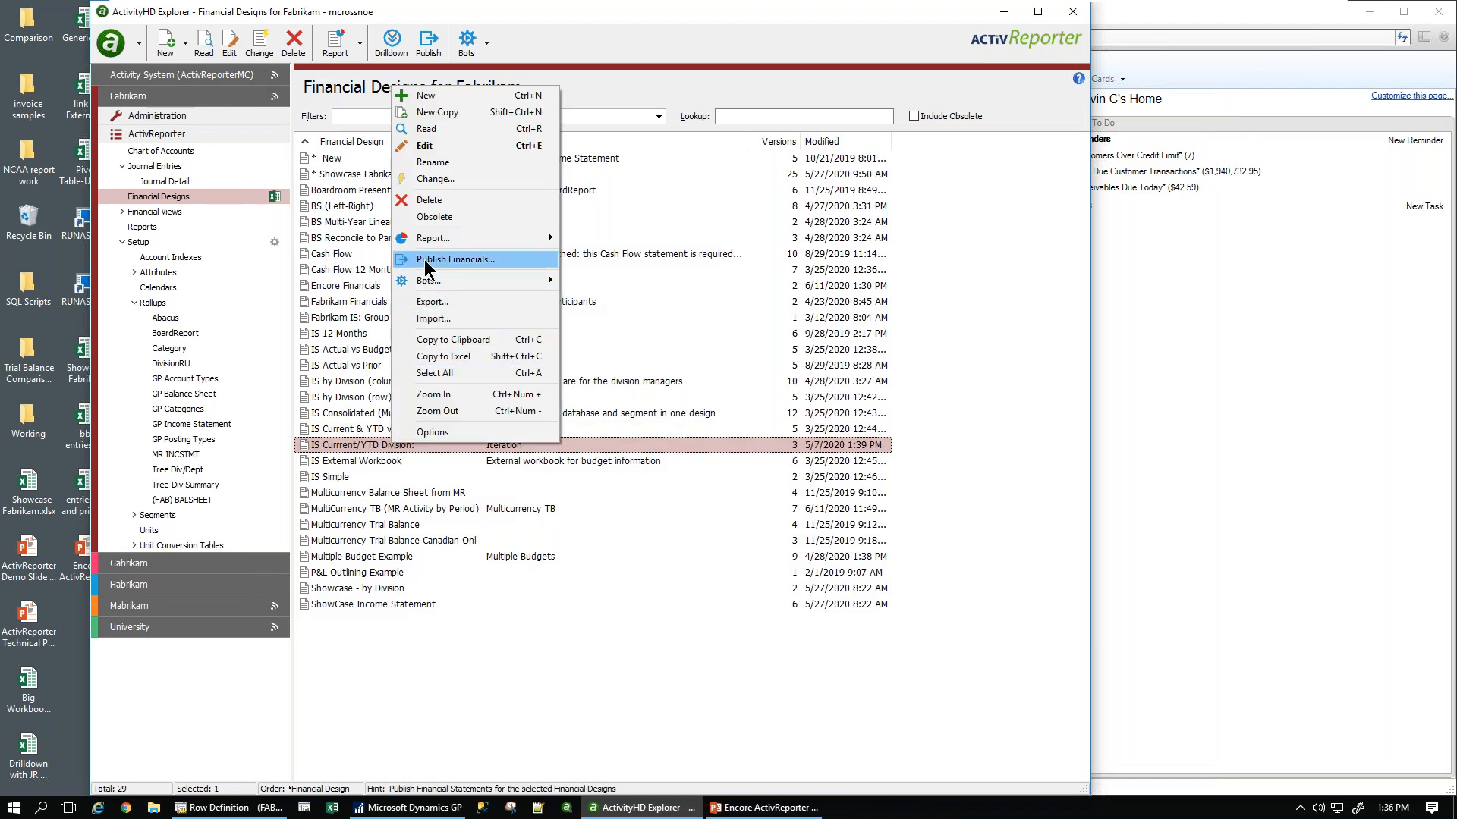
pyautogui.click(454, 259)
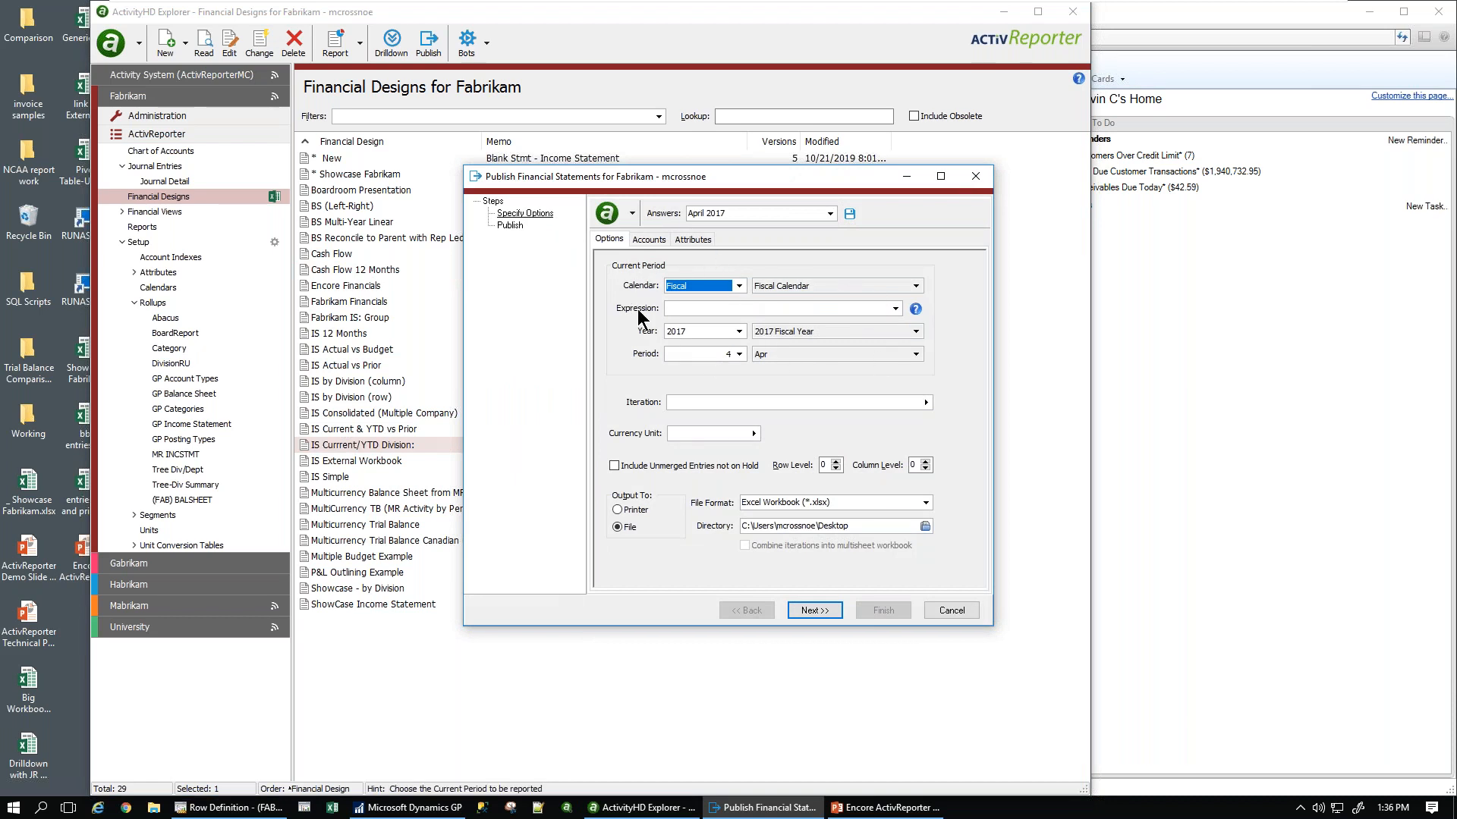
pyautogui.click(926, 402)
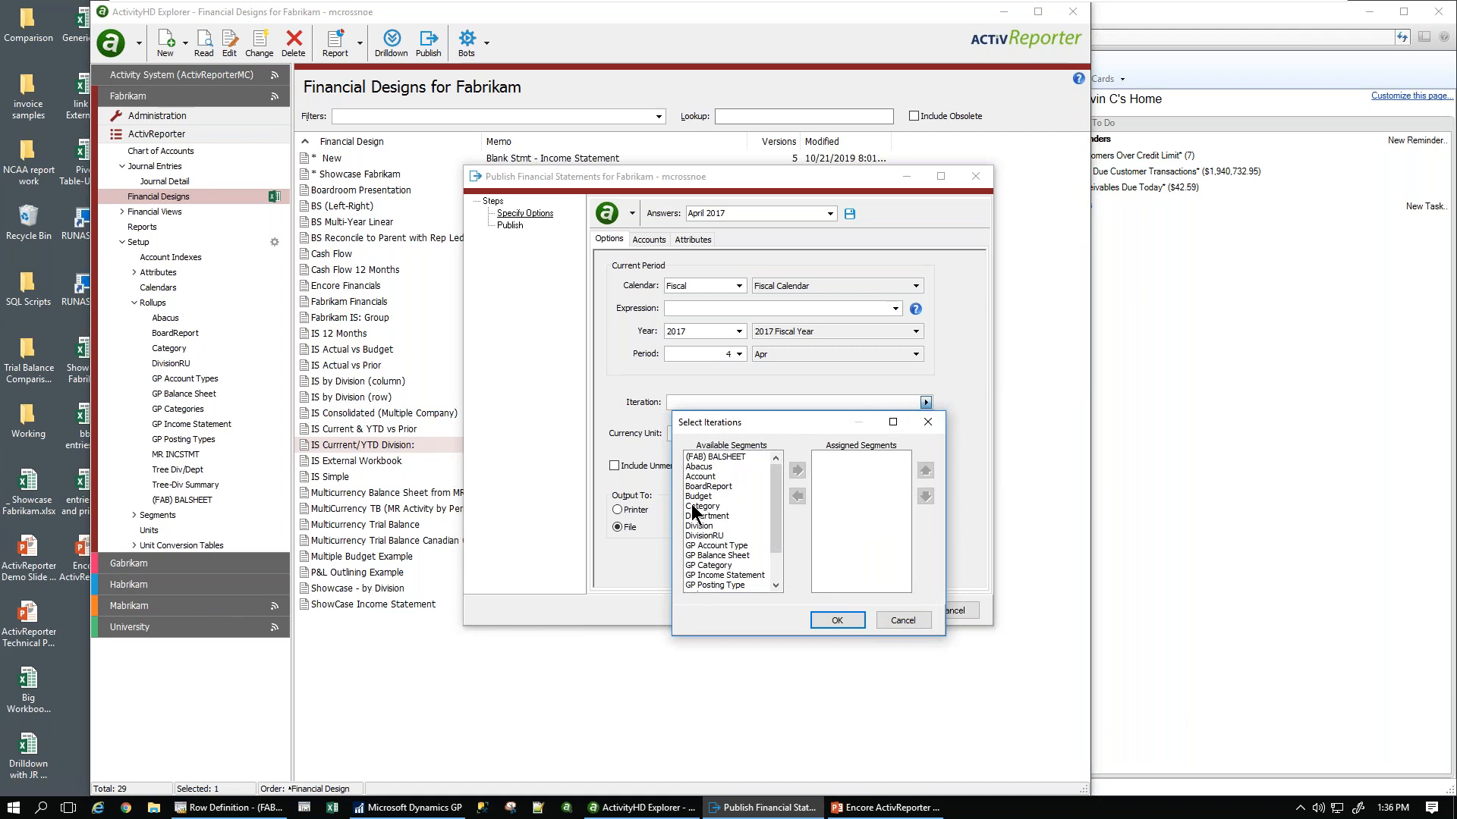
pyautogui.click(690, 525)
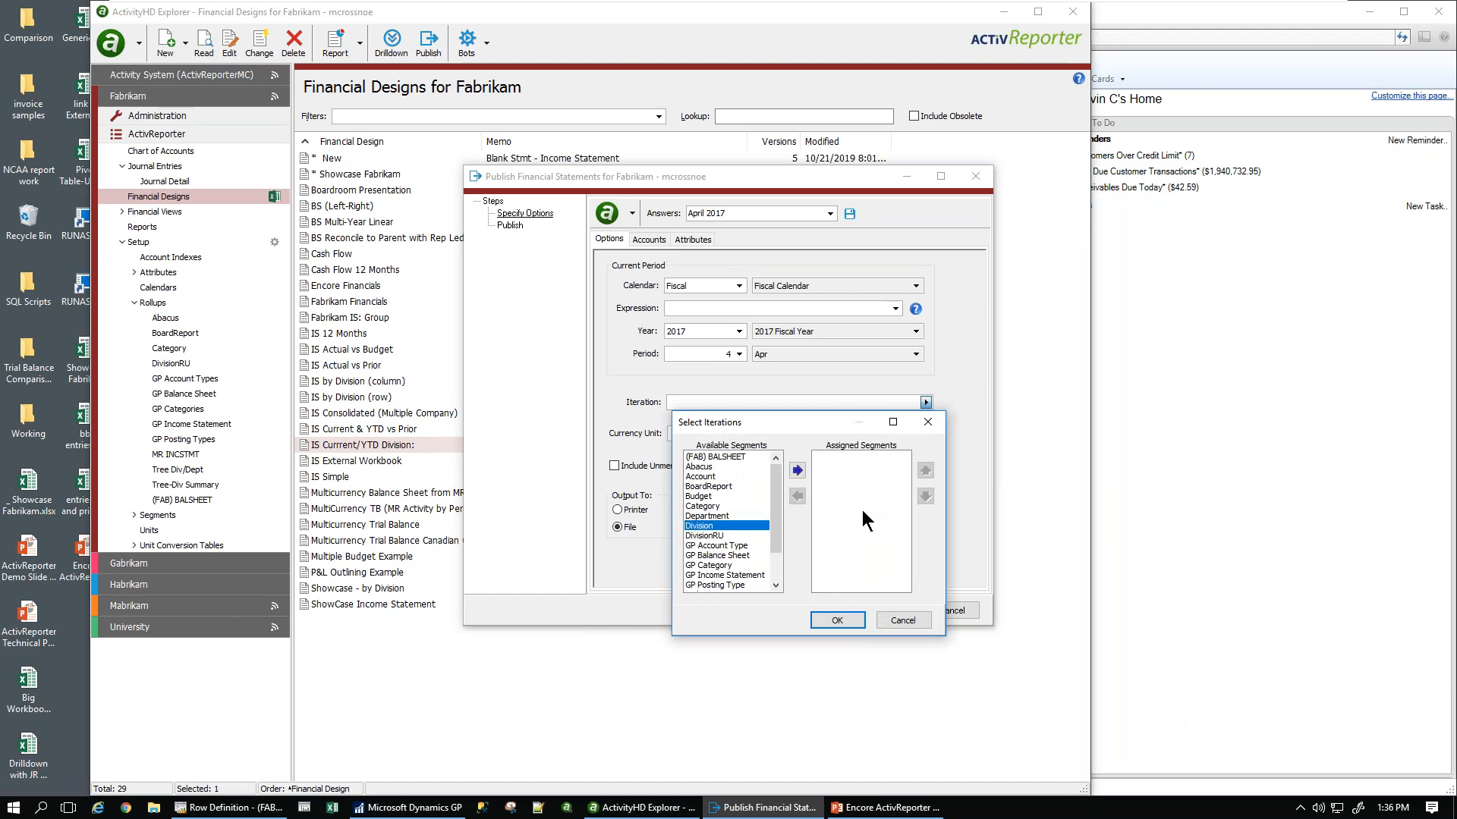
pyautogui.click(797, 470)
pyautogui.click(837, 620)
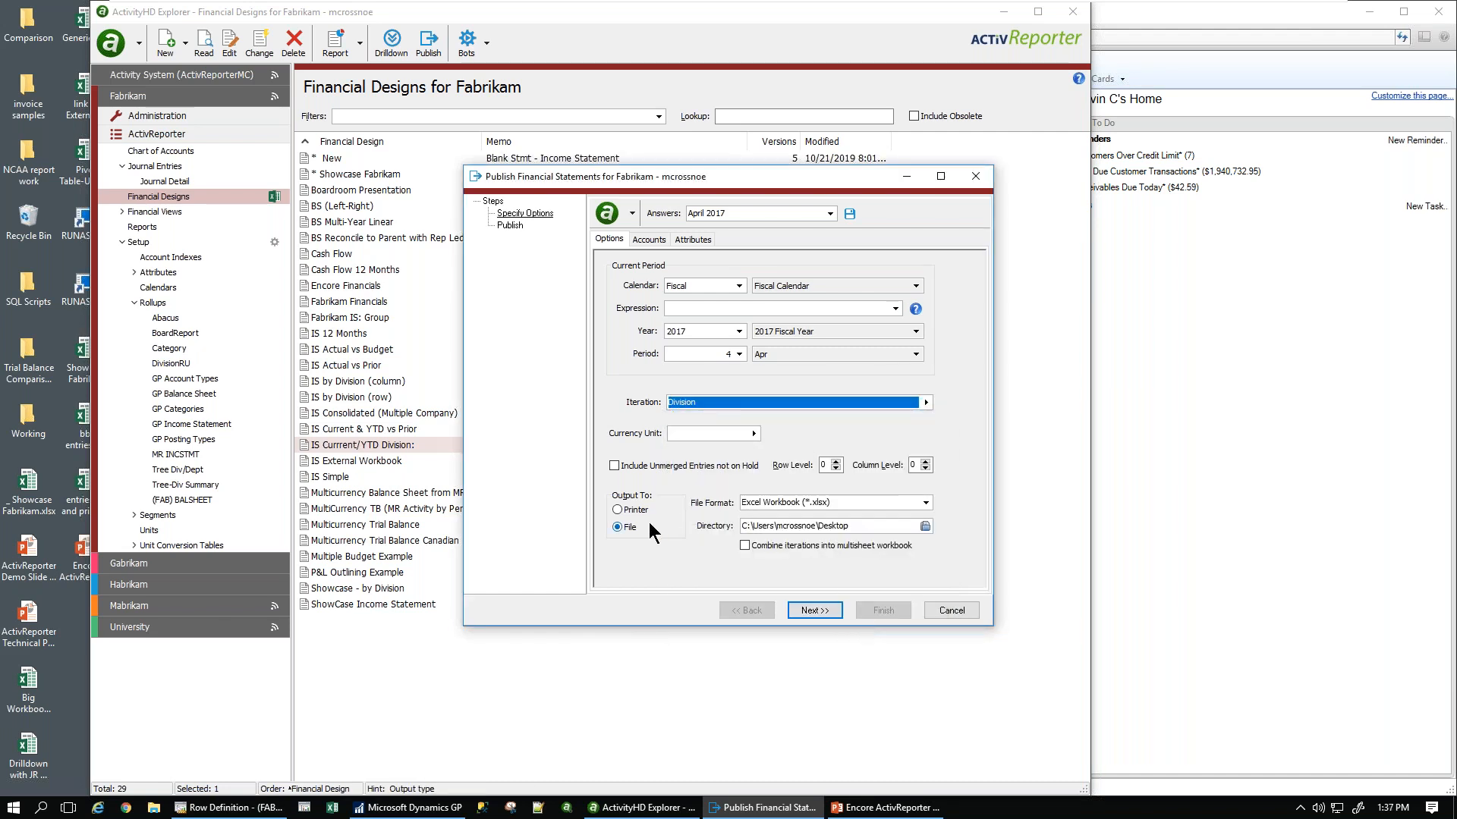
# - Direct the output to File in Excel Workbook (*.xlsx) format and publish the statements through to completion
pyautogui.click(617, 510)
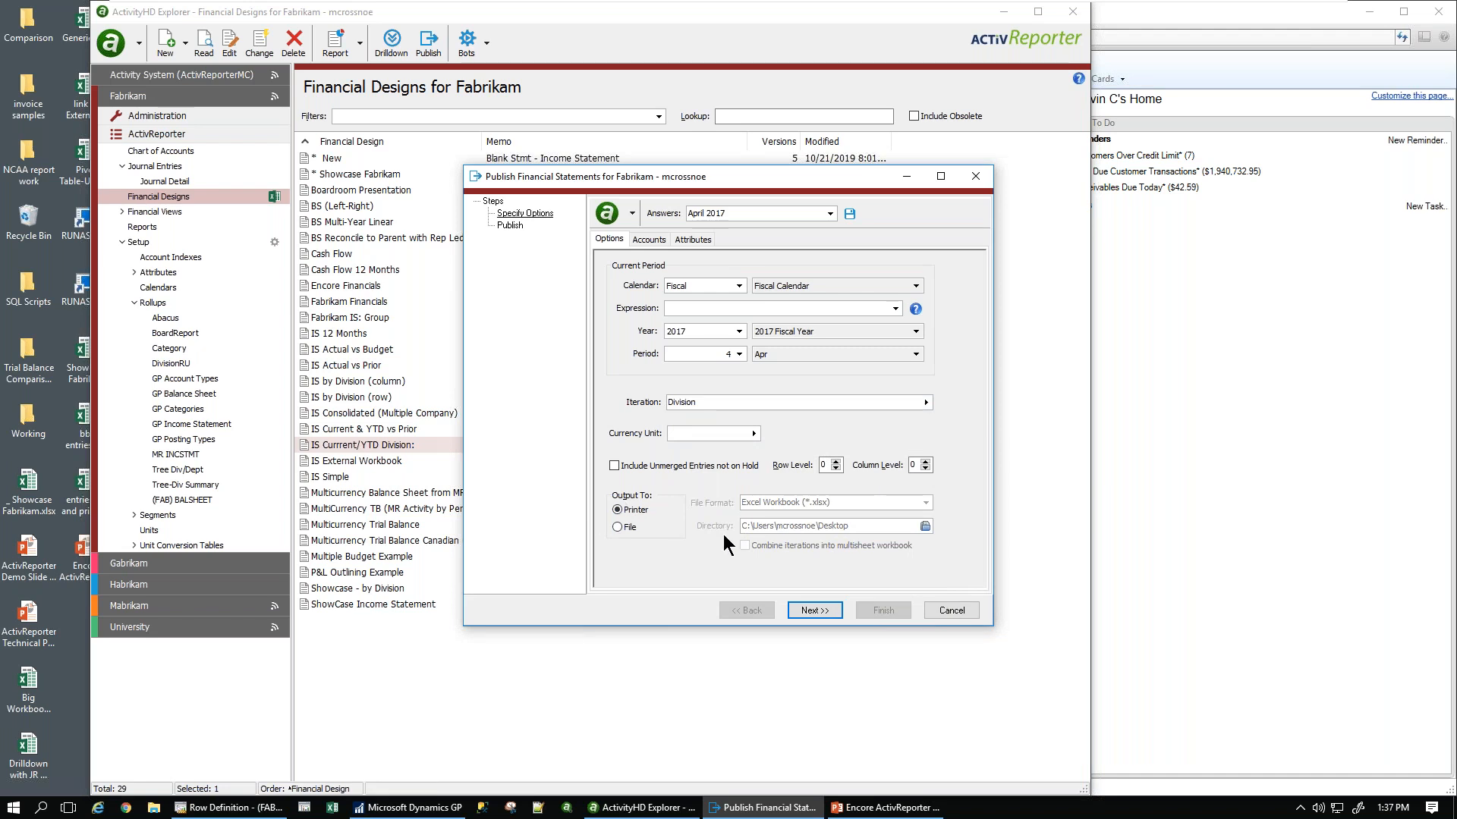
pyautogui.click(617, 527)
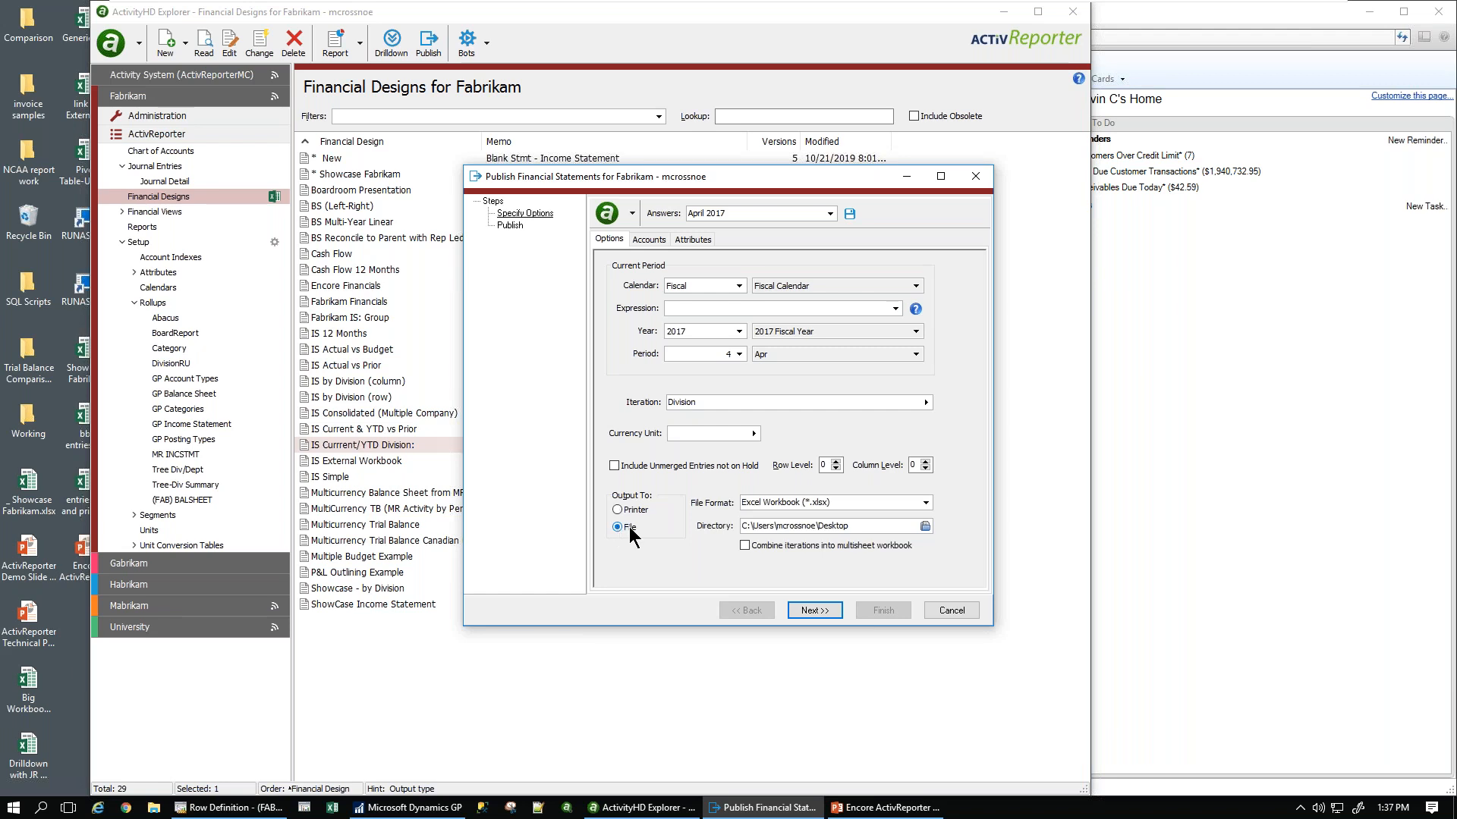
pyautogui.click(925, 503)
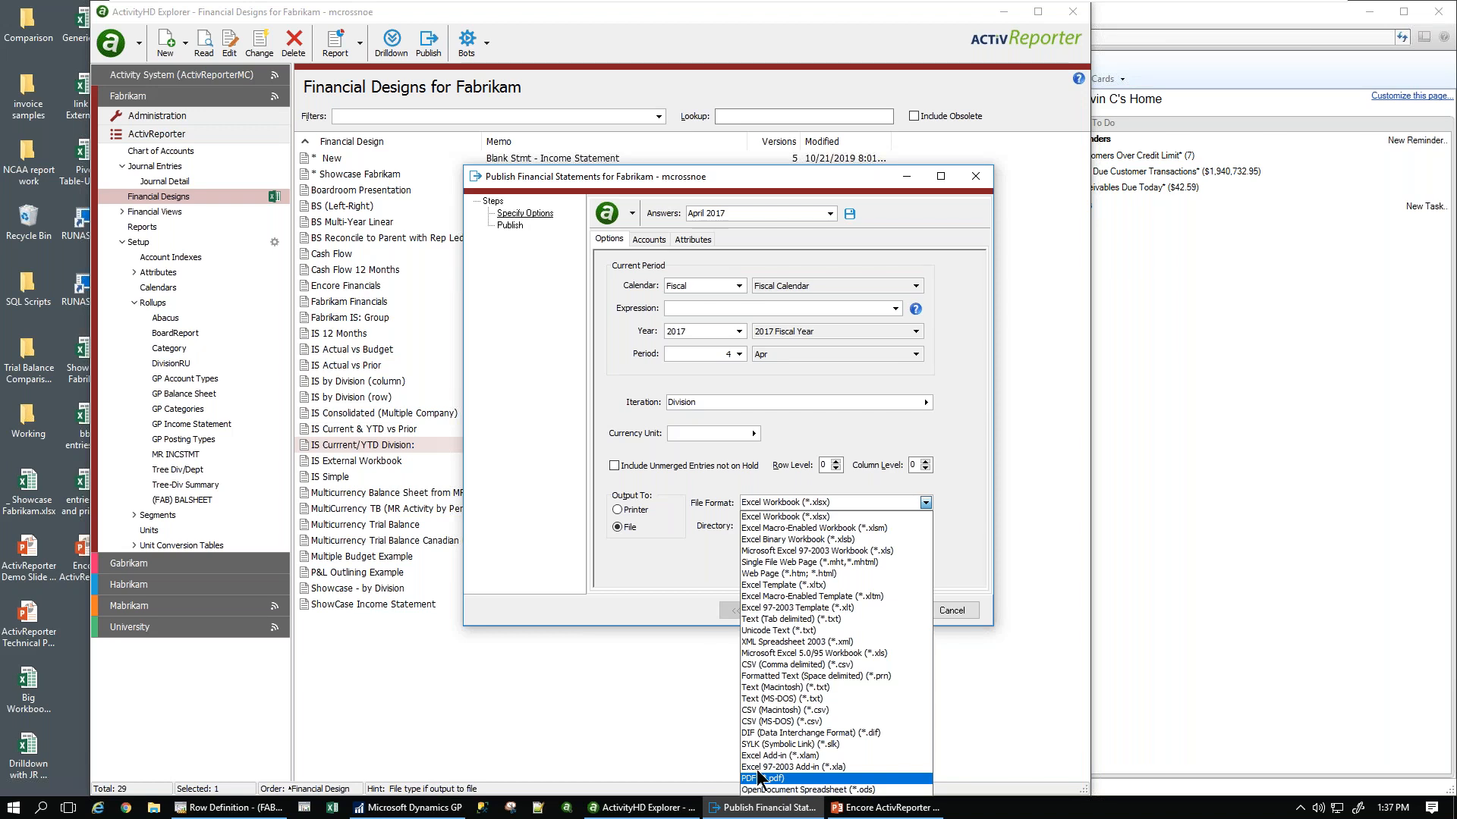
pyautogui.click(766, 517)
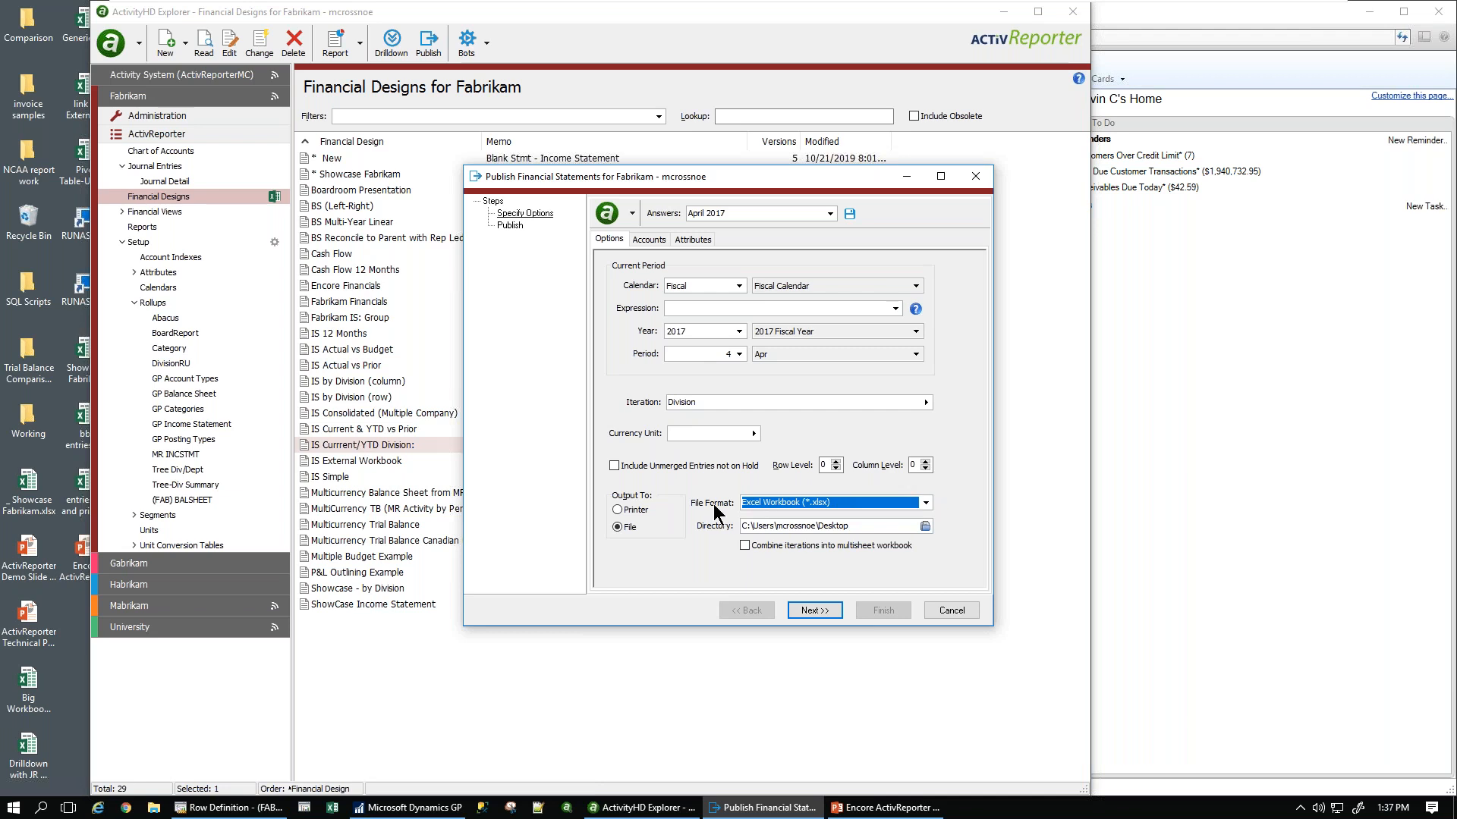
pyautogui.click(826, 614)
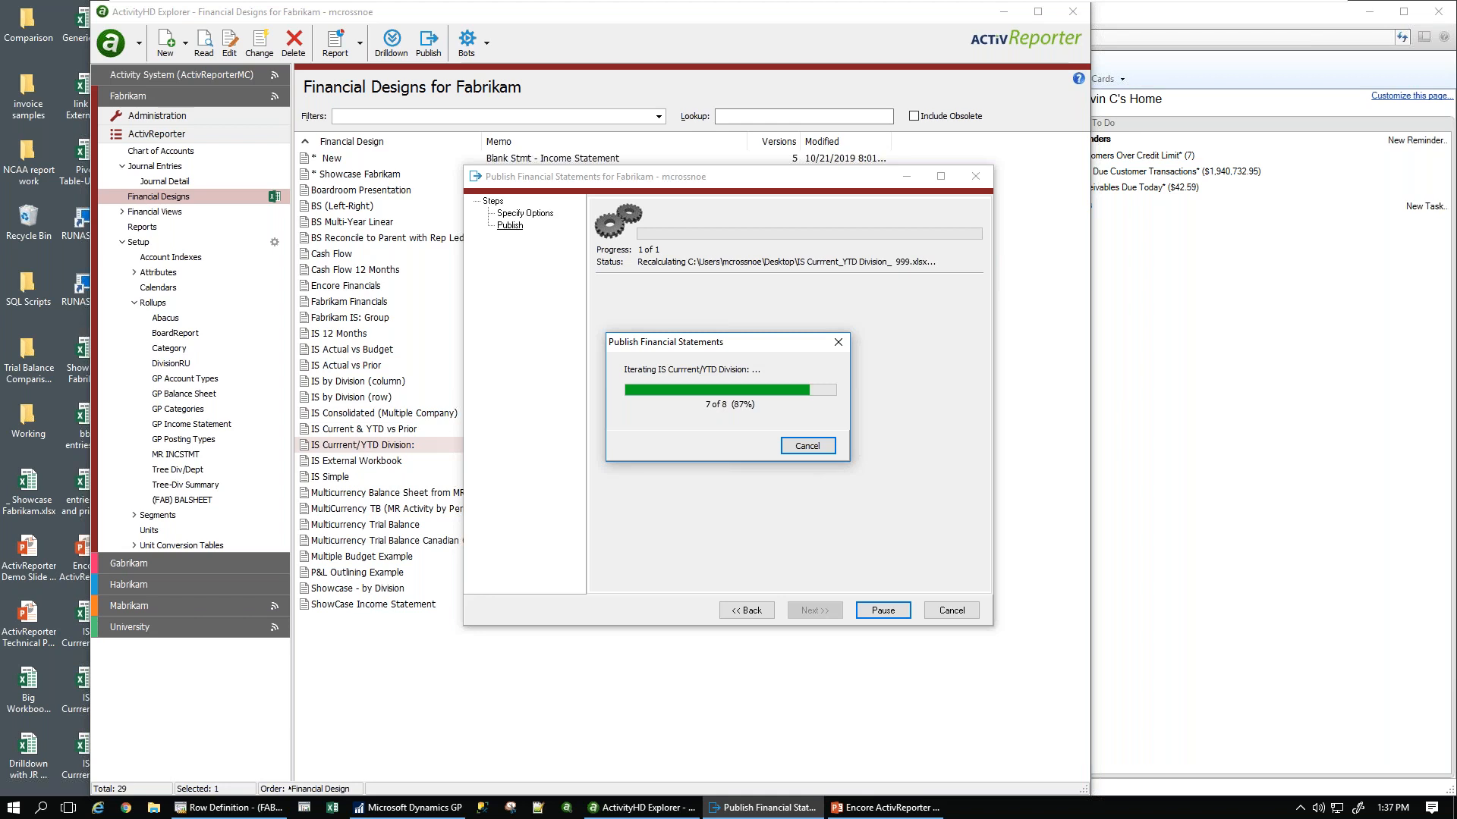
pyautogui.click(876, 609)
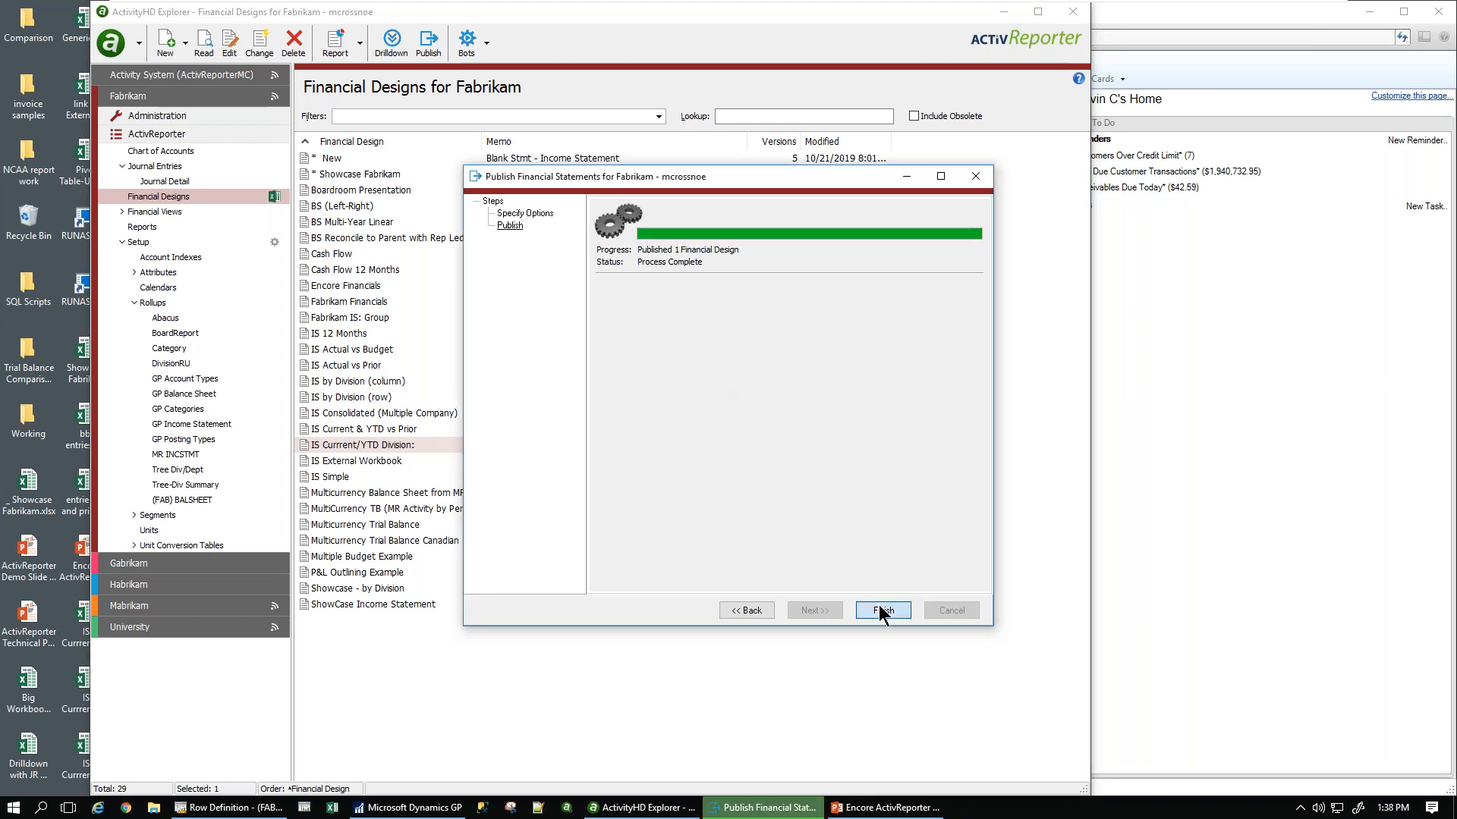
# - Open the published division 000 workbook from the desktop, position its window clear of the desktop files, and check the division heading
pyautogui.moveTo(556, 17); pyautogui.dragTo(634, 16)
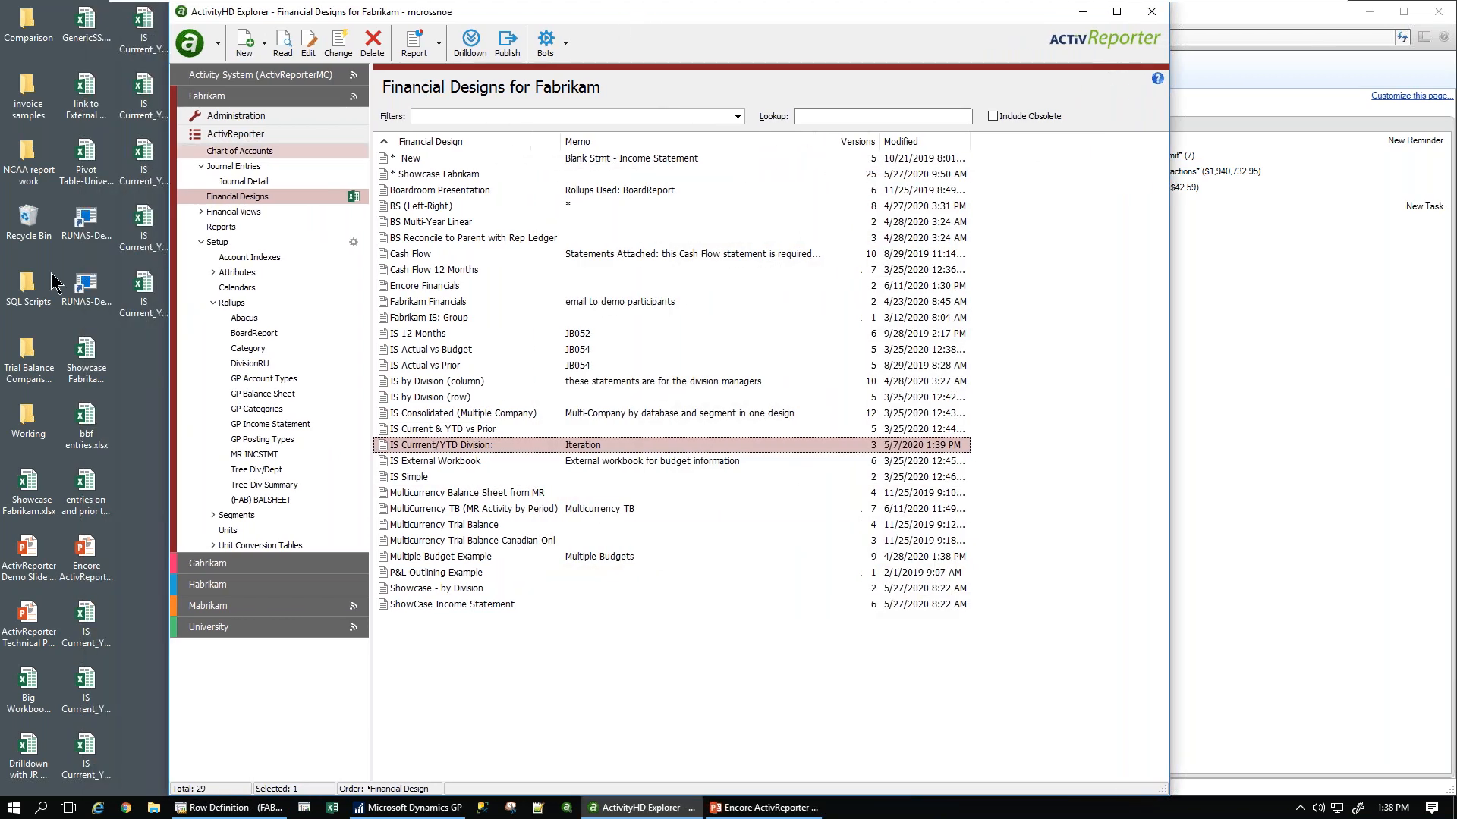
pyautogui.click(76, 622)
pyautogui.doubleClick(74, 626)
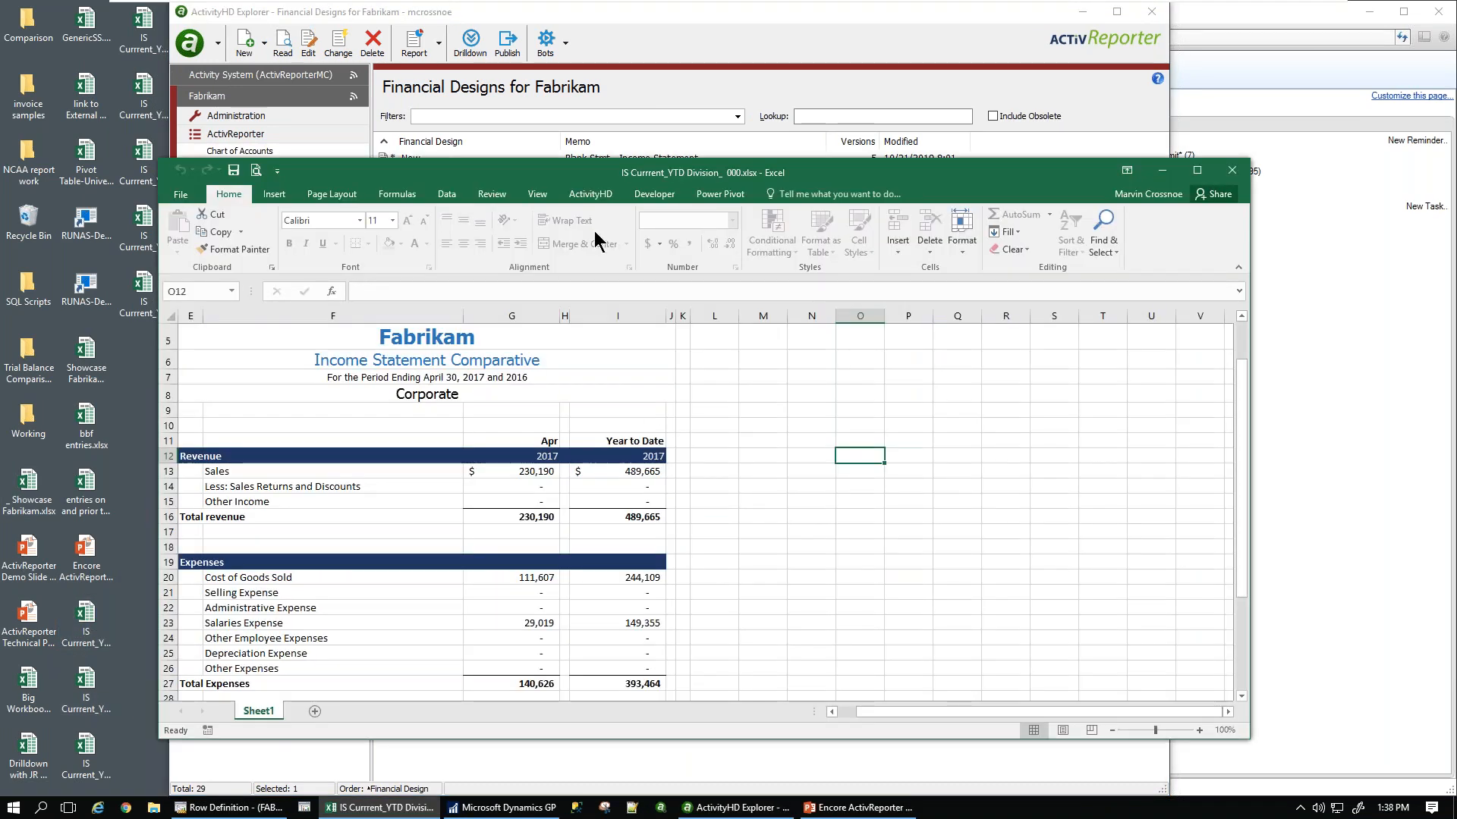
pyautogui.moveTo(595, 180); pyautogui.dragTo(635, 74)
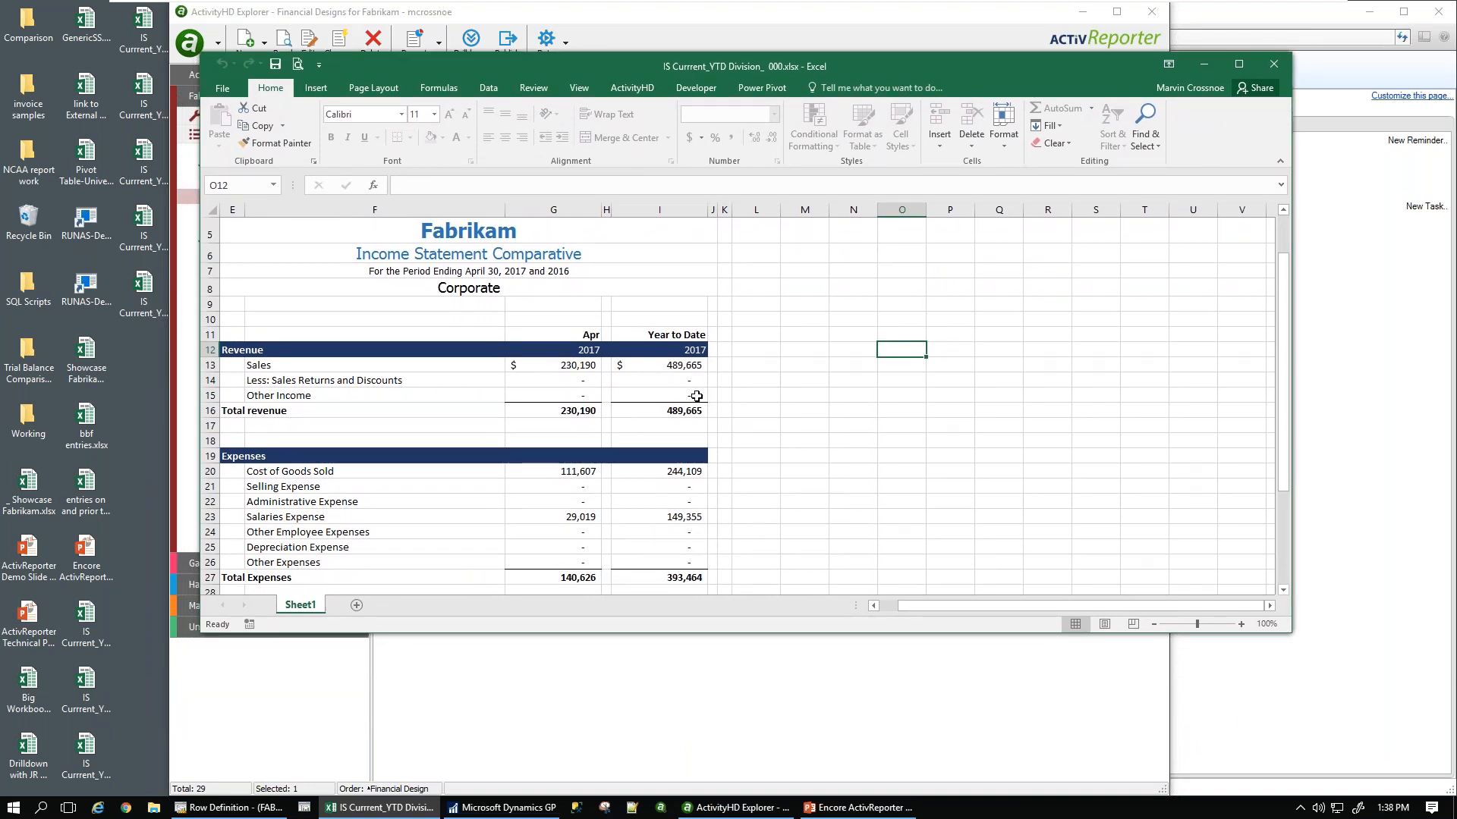
pyautogui.click(463, 291)
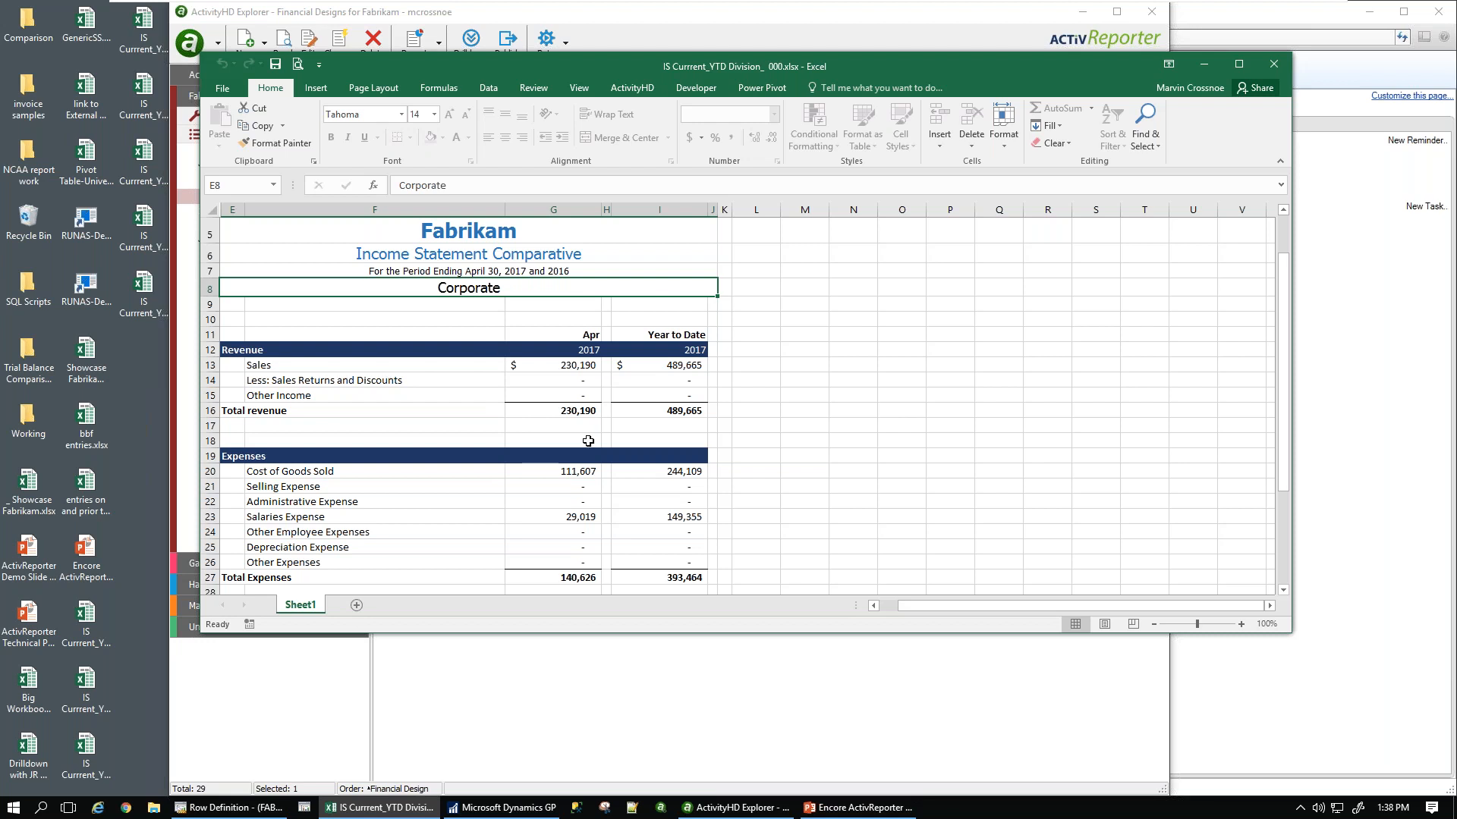
# - Connect the published workbook to ActivityHD and drill down into April Salaries Expense to review its journal detail, closing the drilldown
pyautogui.click(569, 518)
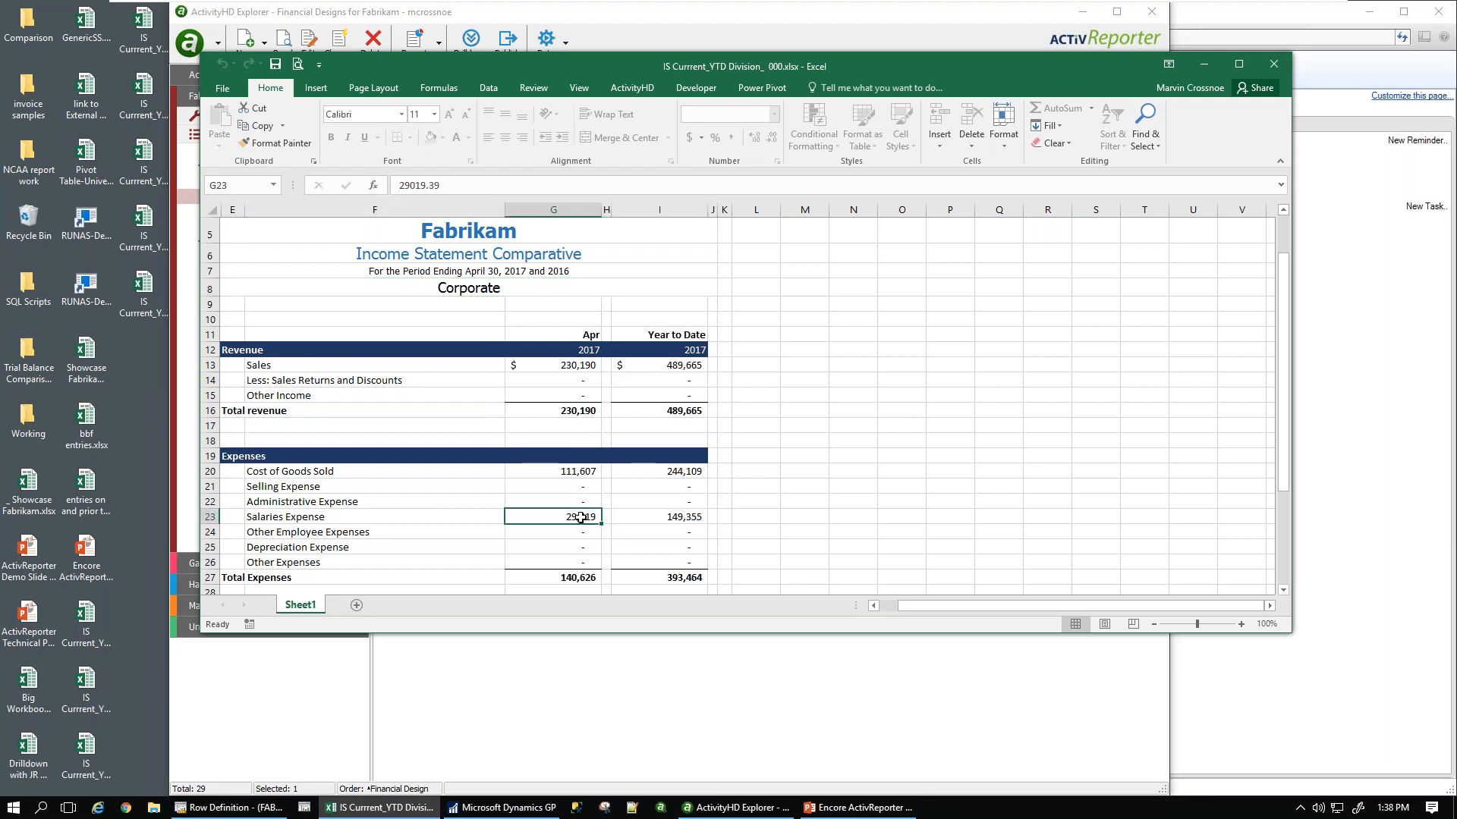
pyautogui.click(634, 90)
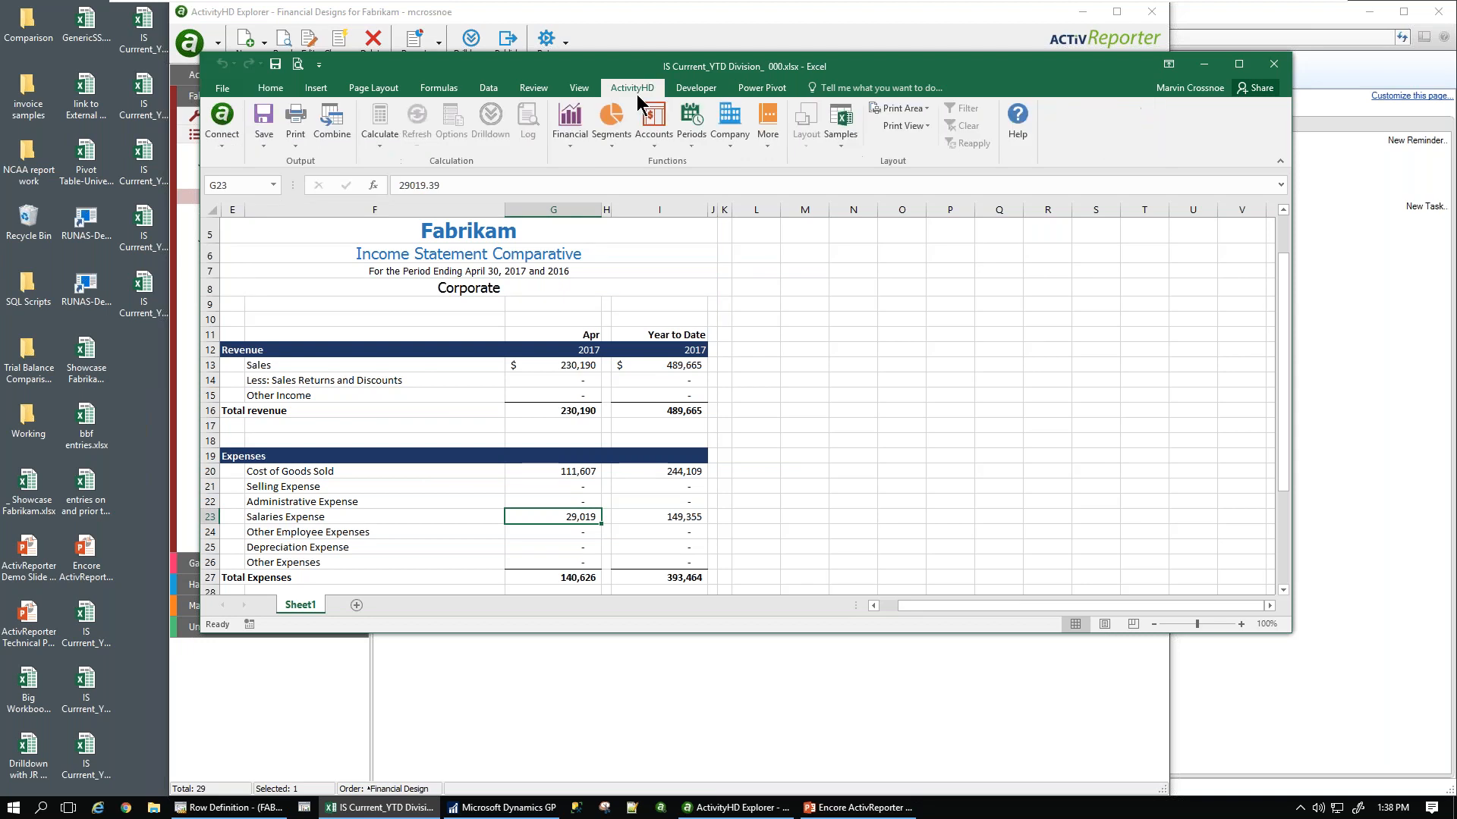
pyautogui.click(230, 135)
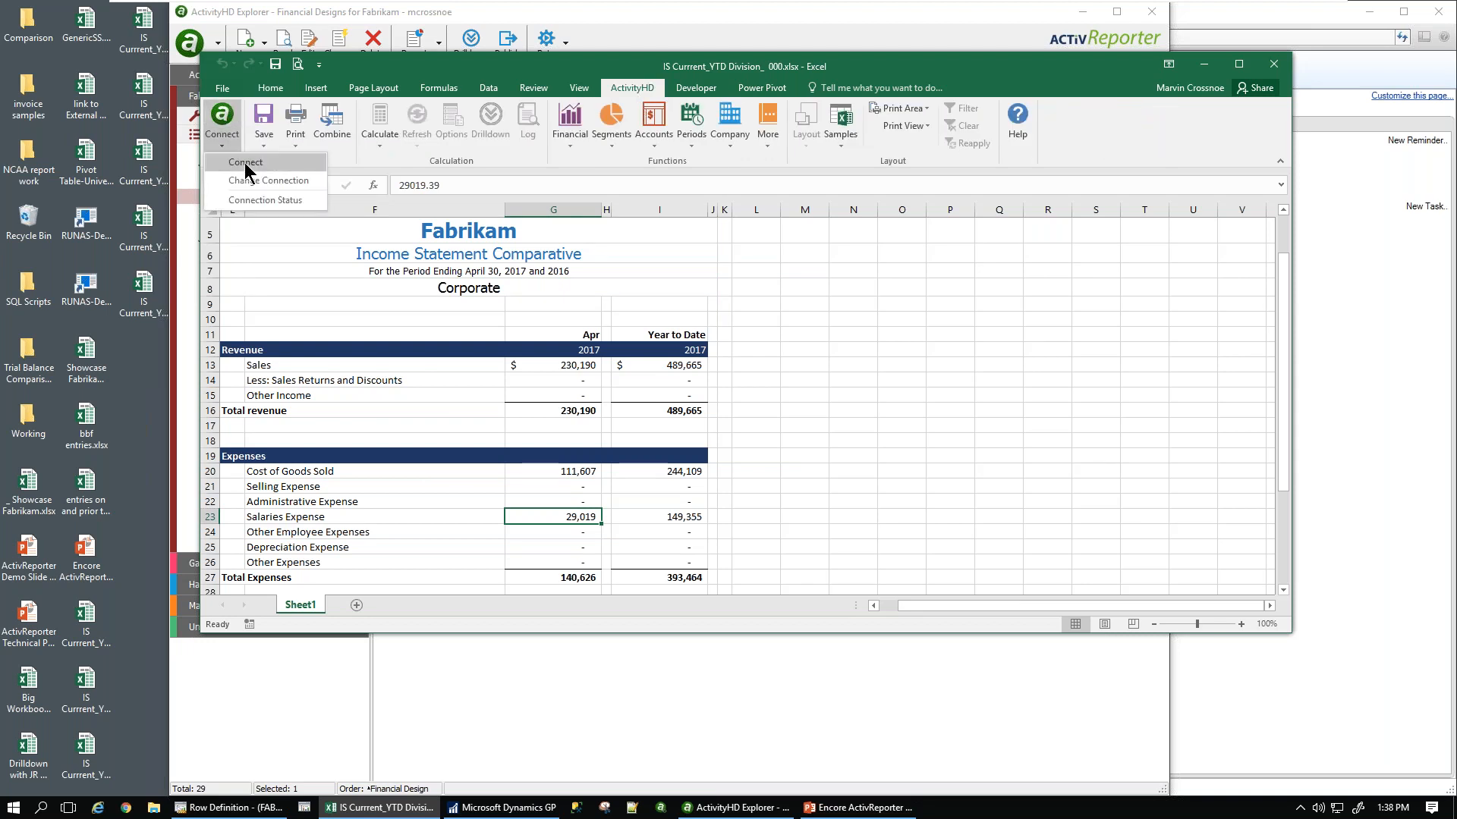
pyautogui.click(246, 162)
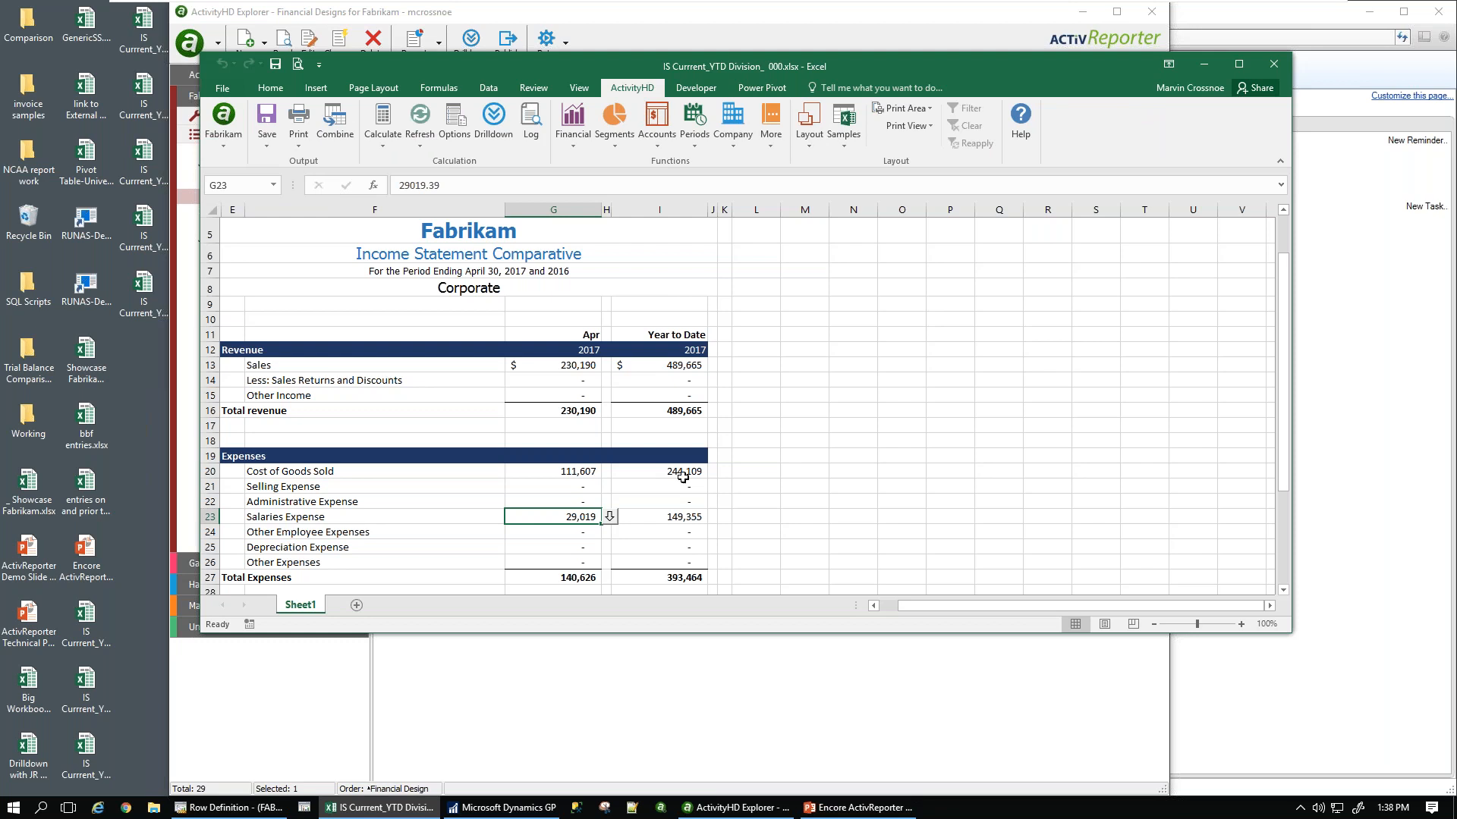
pyautogui.click(610, 516)
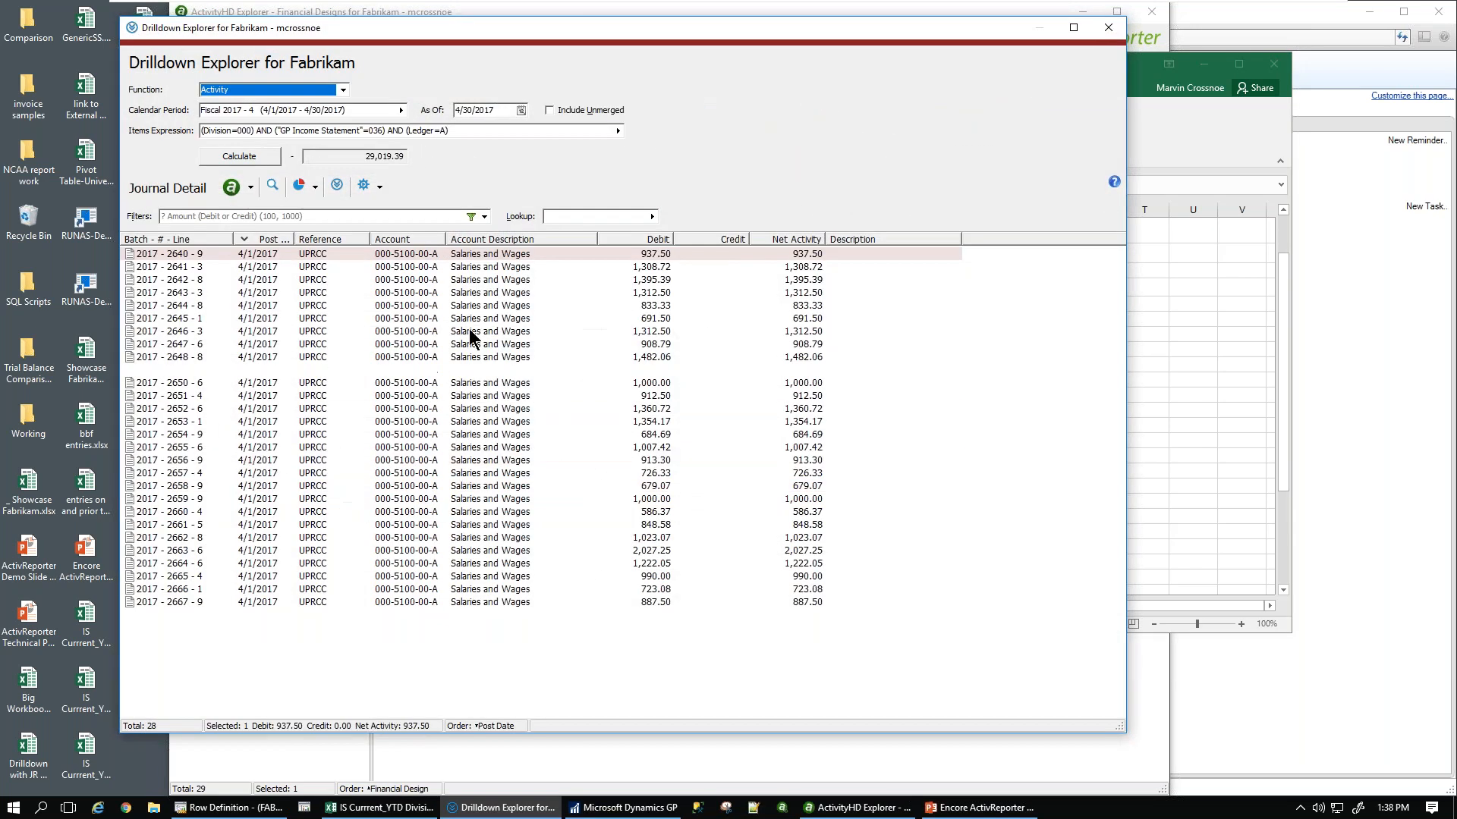
pyautogui.click(1109, 34)
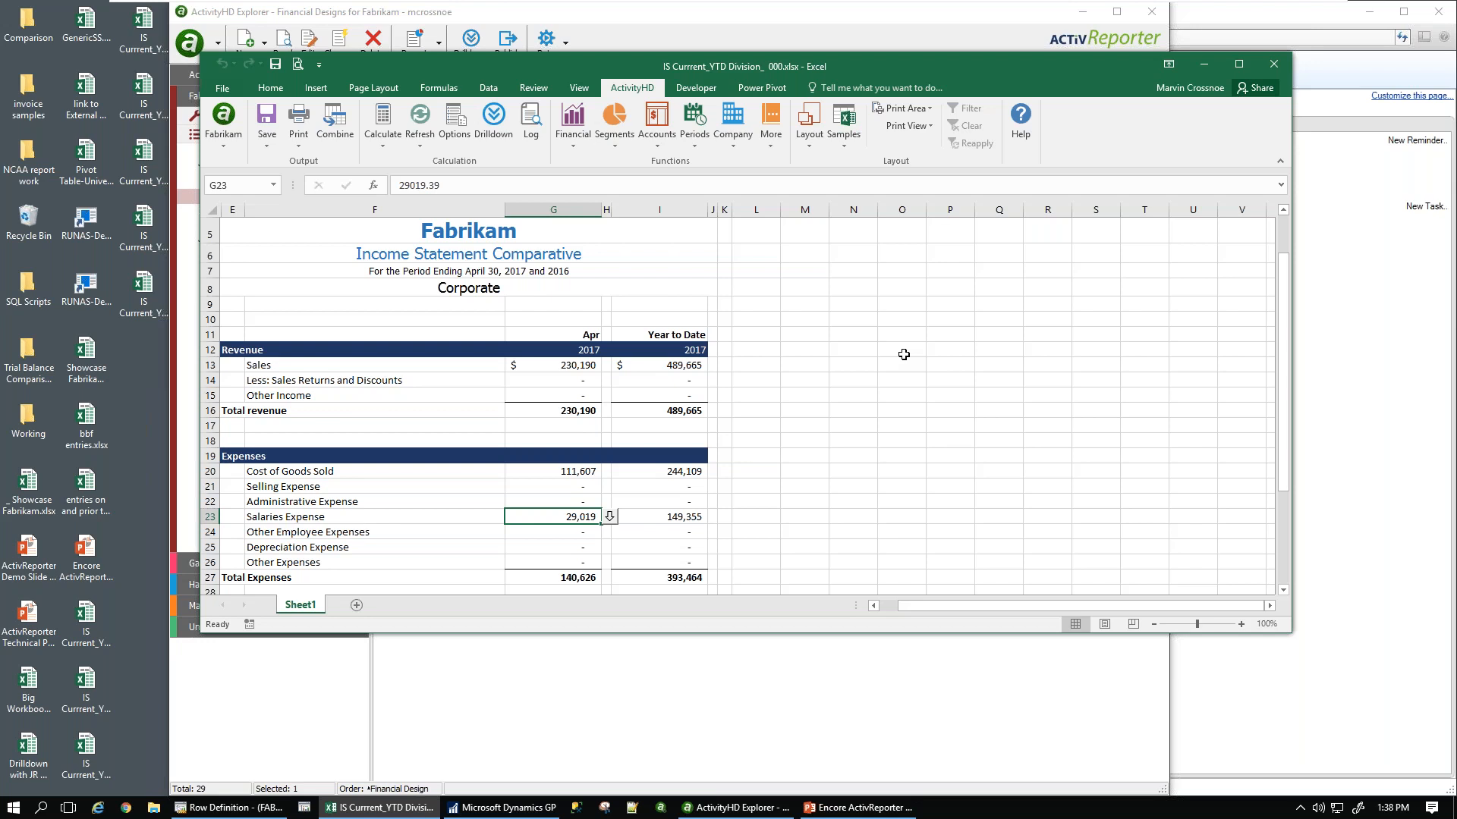
# - Drill down into April Salaries Expense again, view journal line 2017 - 2653 - 1 as a Dynamics GP journal entry inquiry, and close the inquiry
pyautogui.click(610, 517)
pyautogui.click(818, 423)
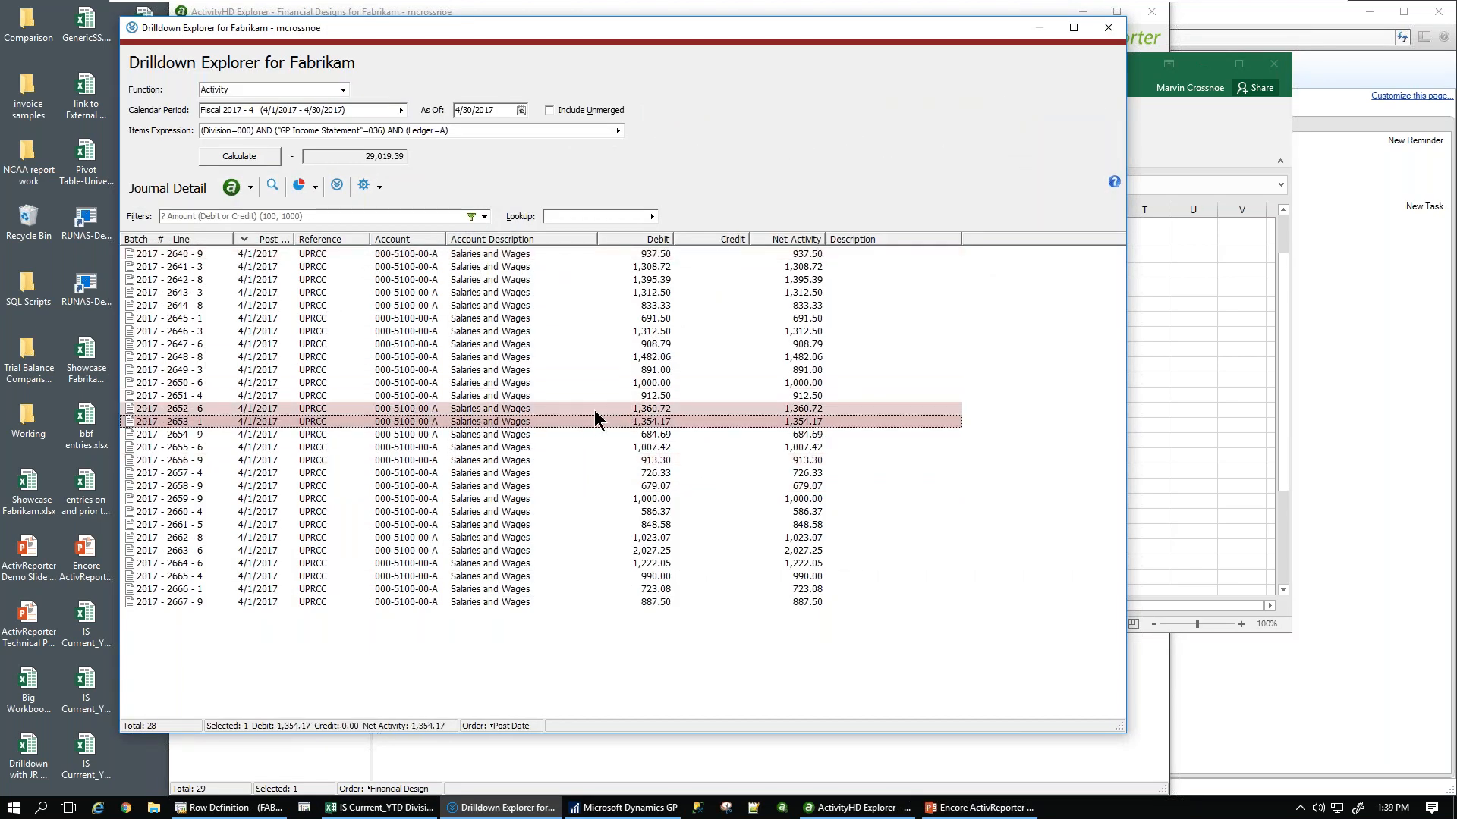
pyautogui.click(1282, 16)
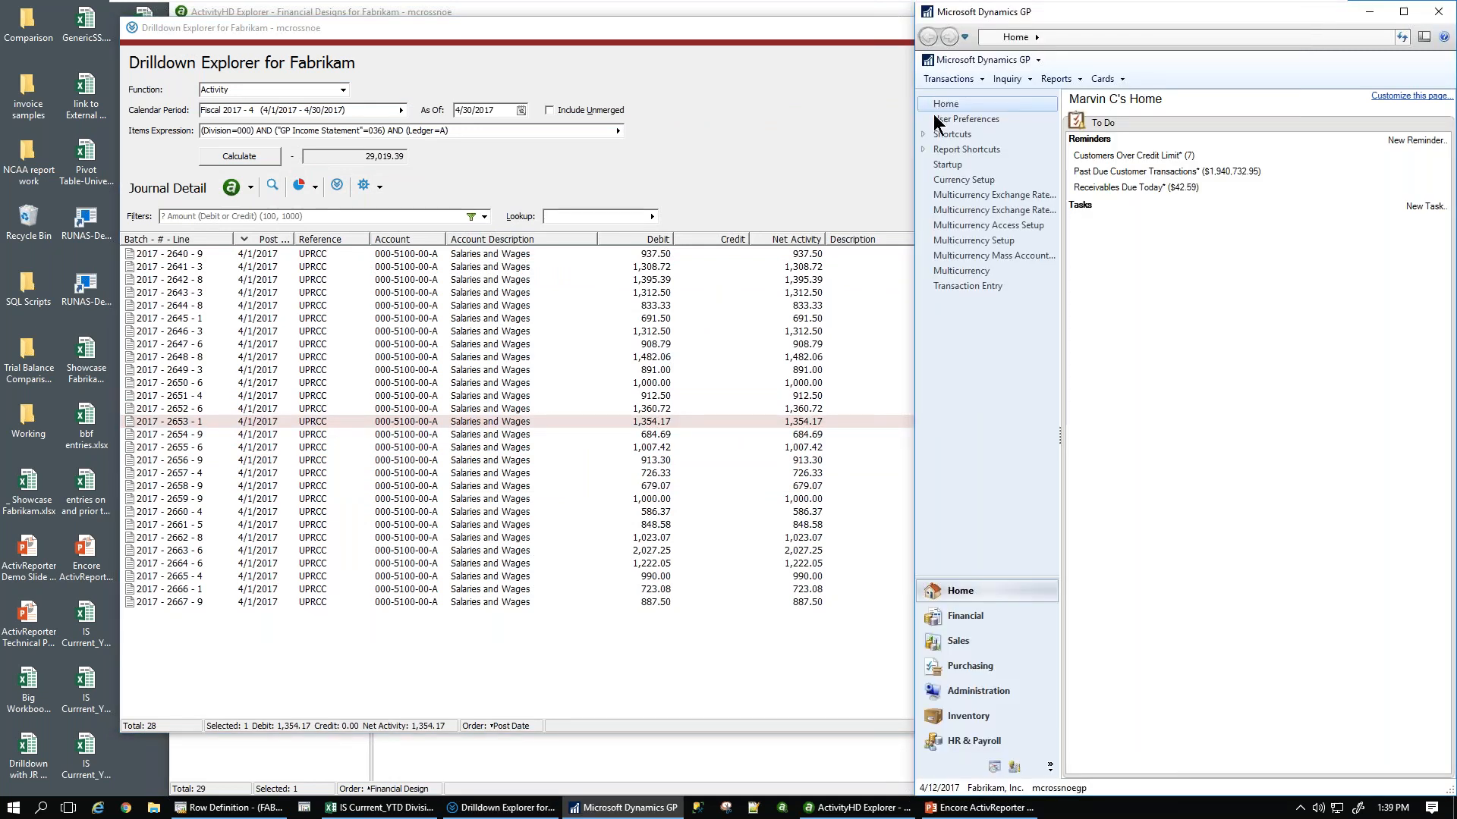
pyautogui.click(559, 423)
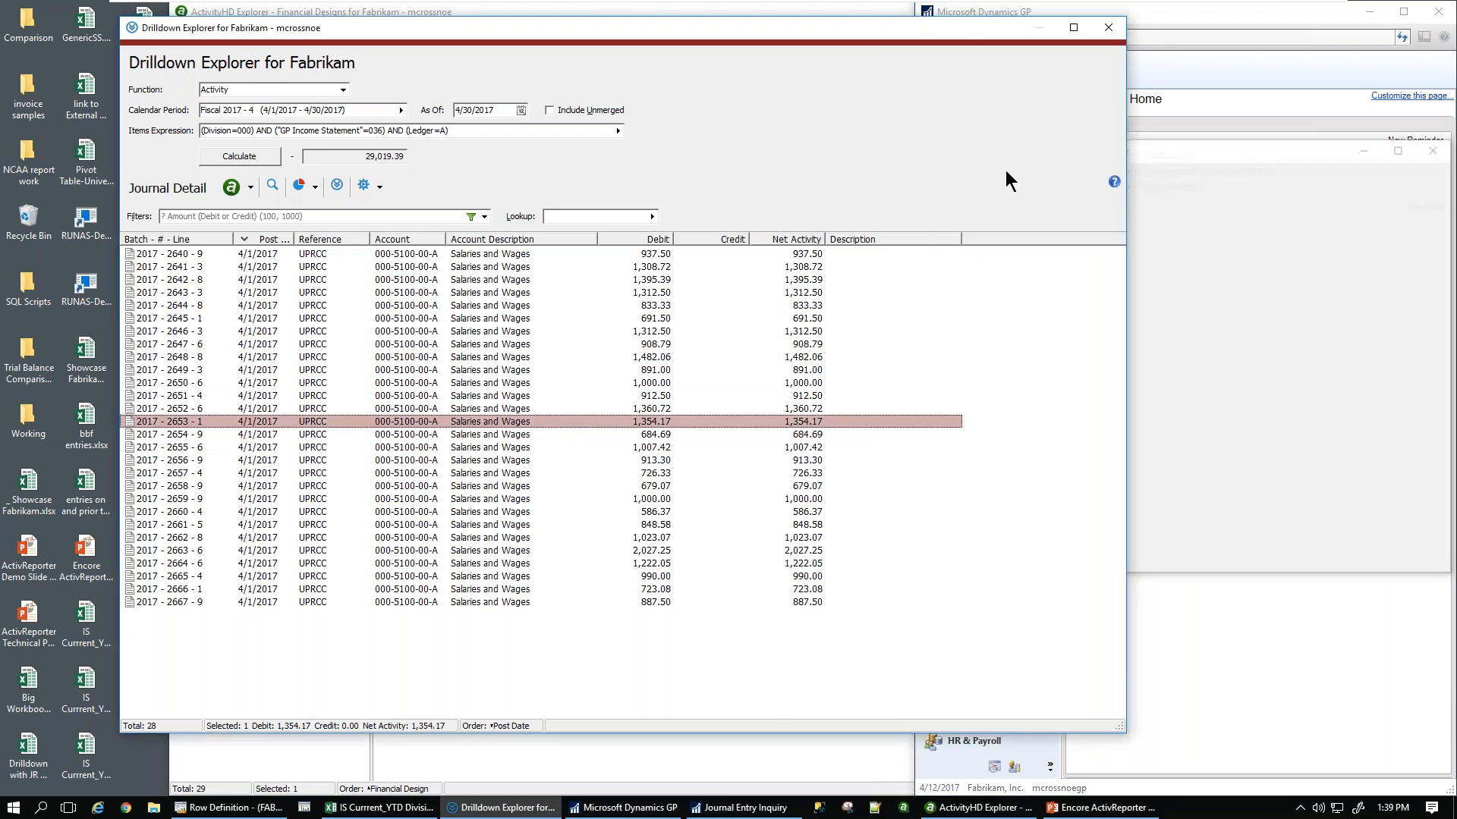
pyautogui.click(1260, 152)
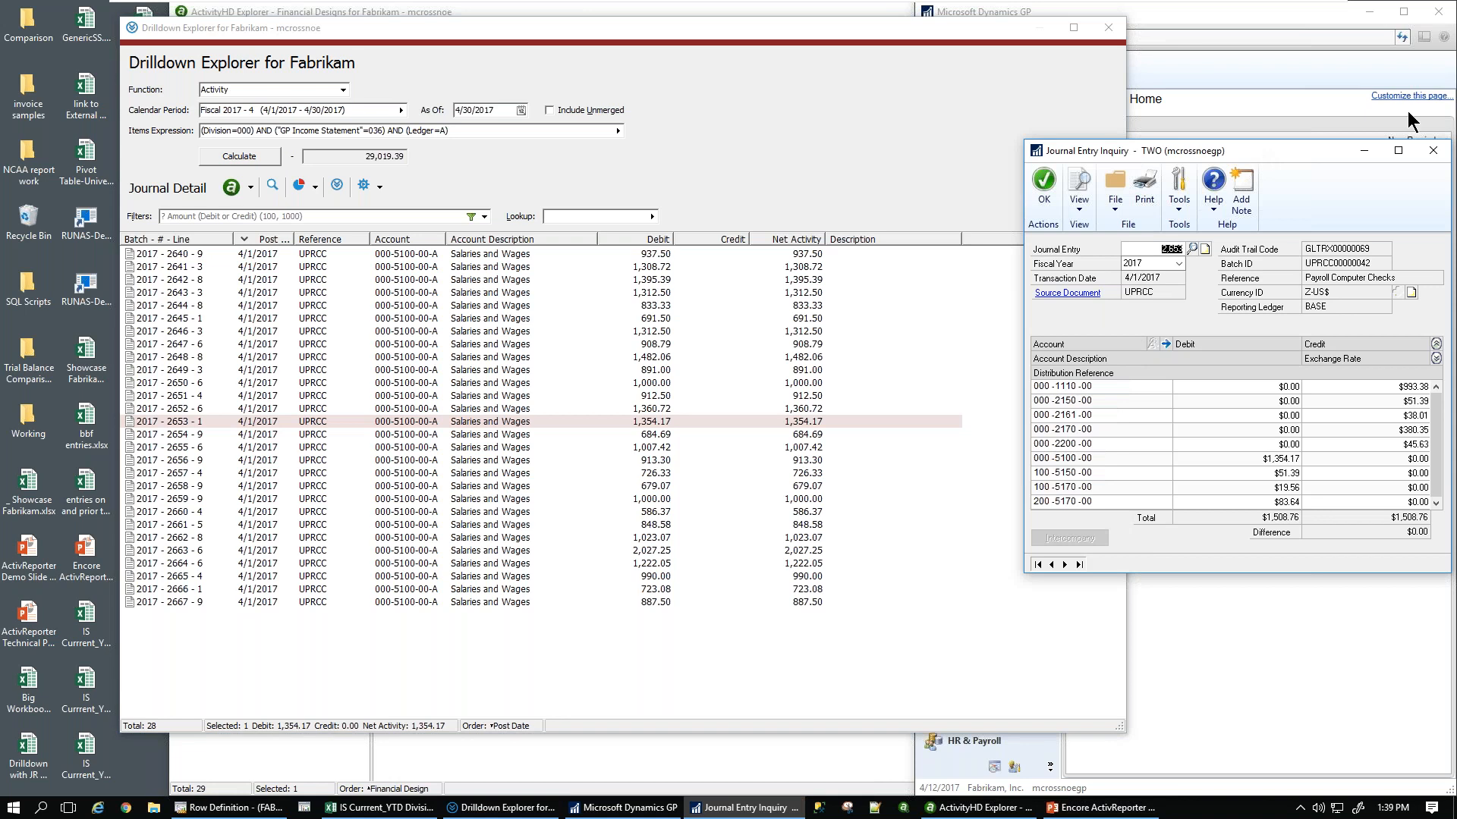
pyautogui.click(1434, 152)
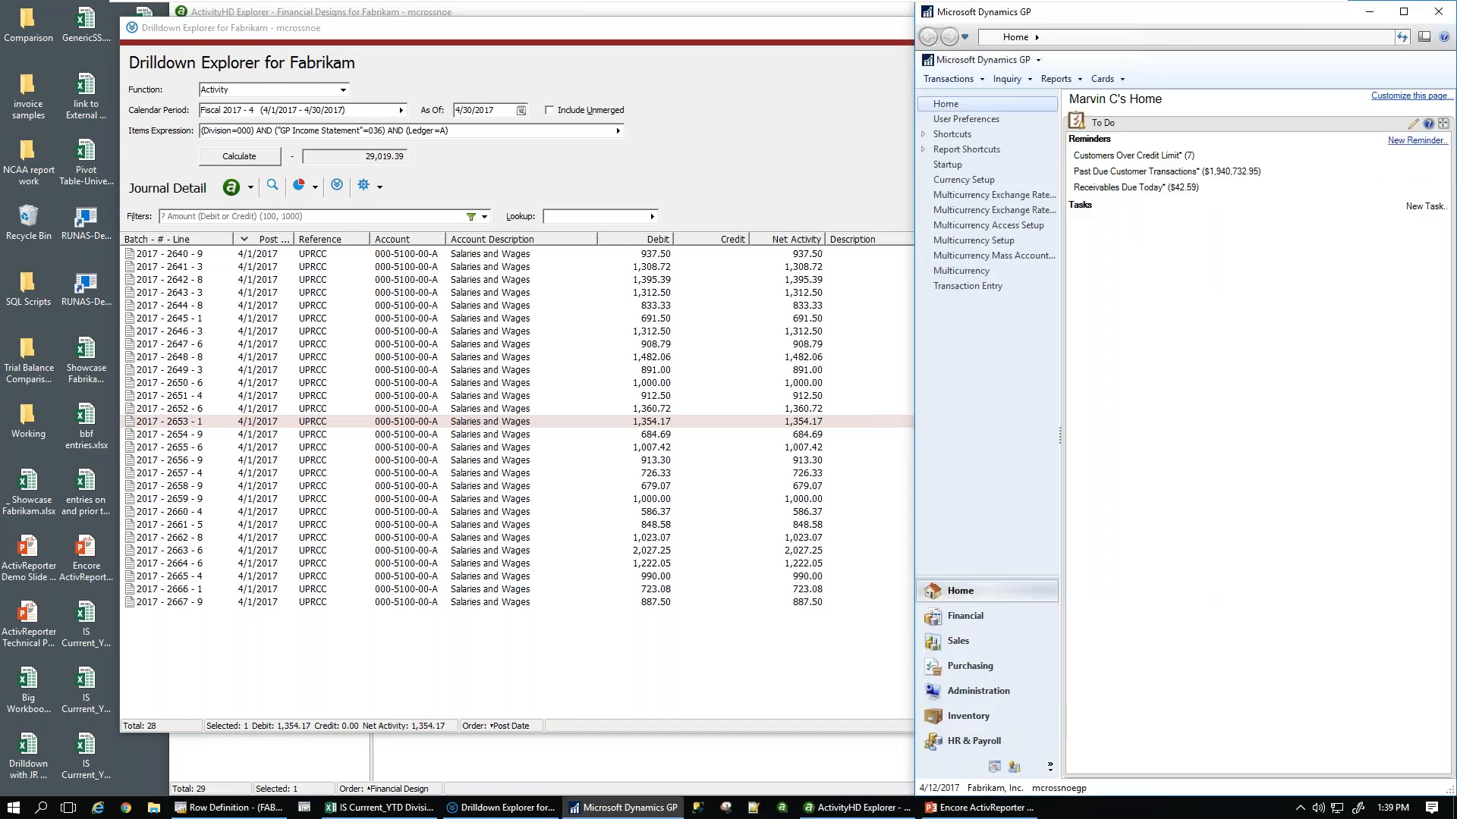
# - Close the Drilldown Explorer and the published division 000 income statement workbook
pyautogui.click(674, 28)
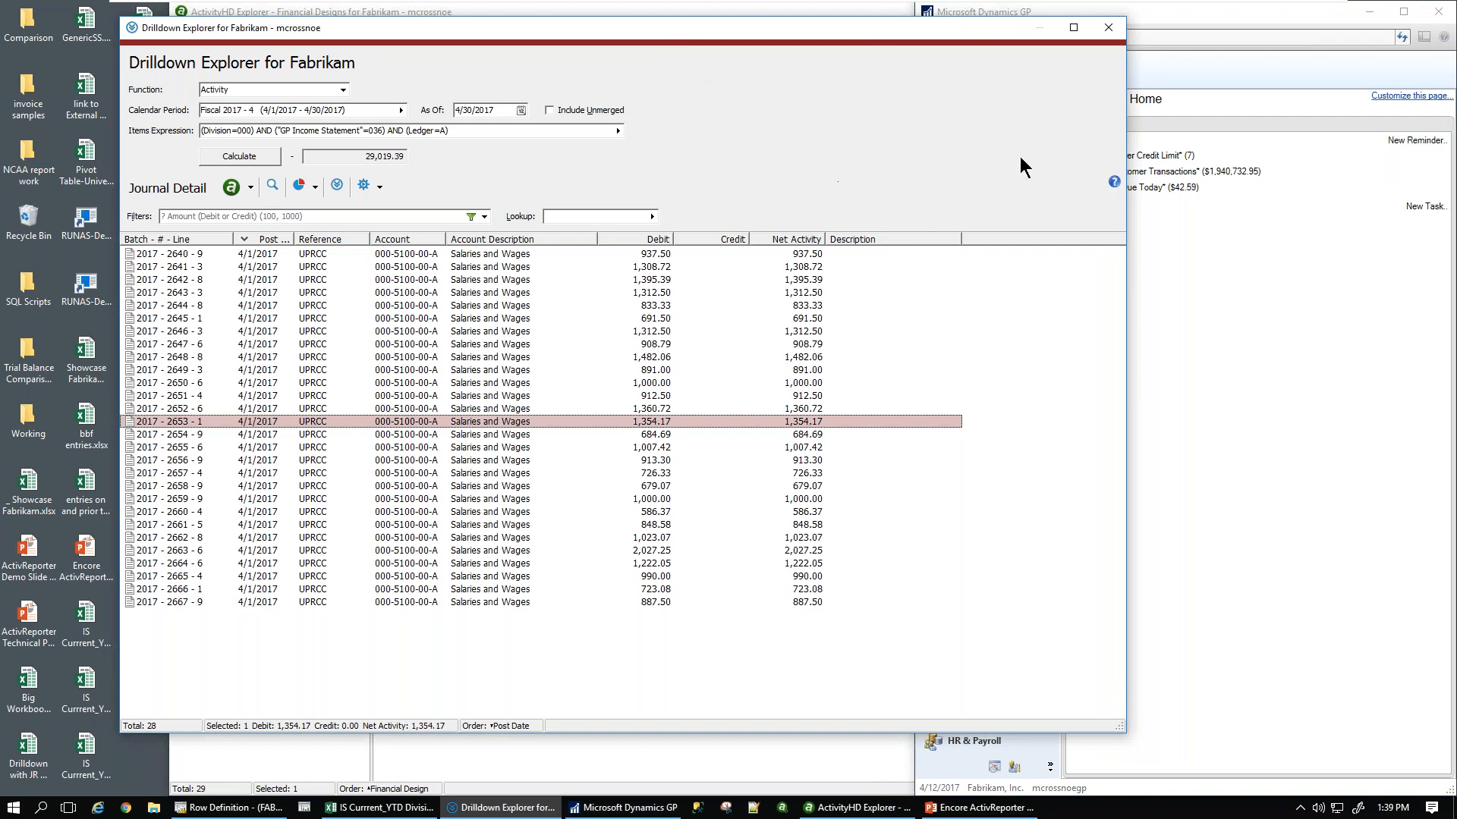
pyautogui.click(1108, 30)
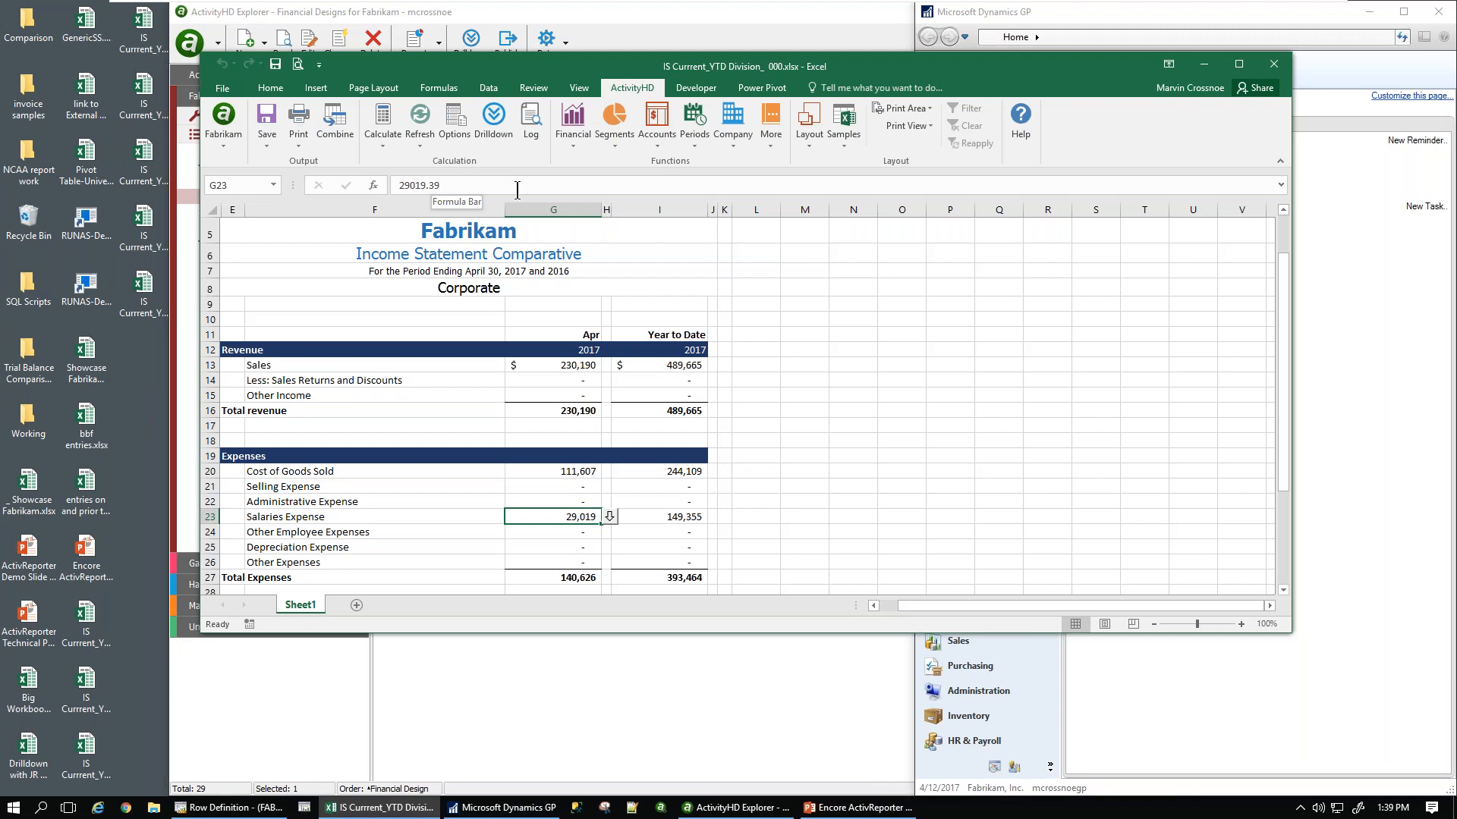
pyautogui.click(1274, 64)
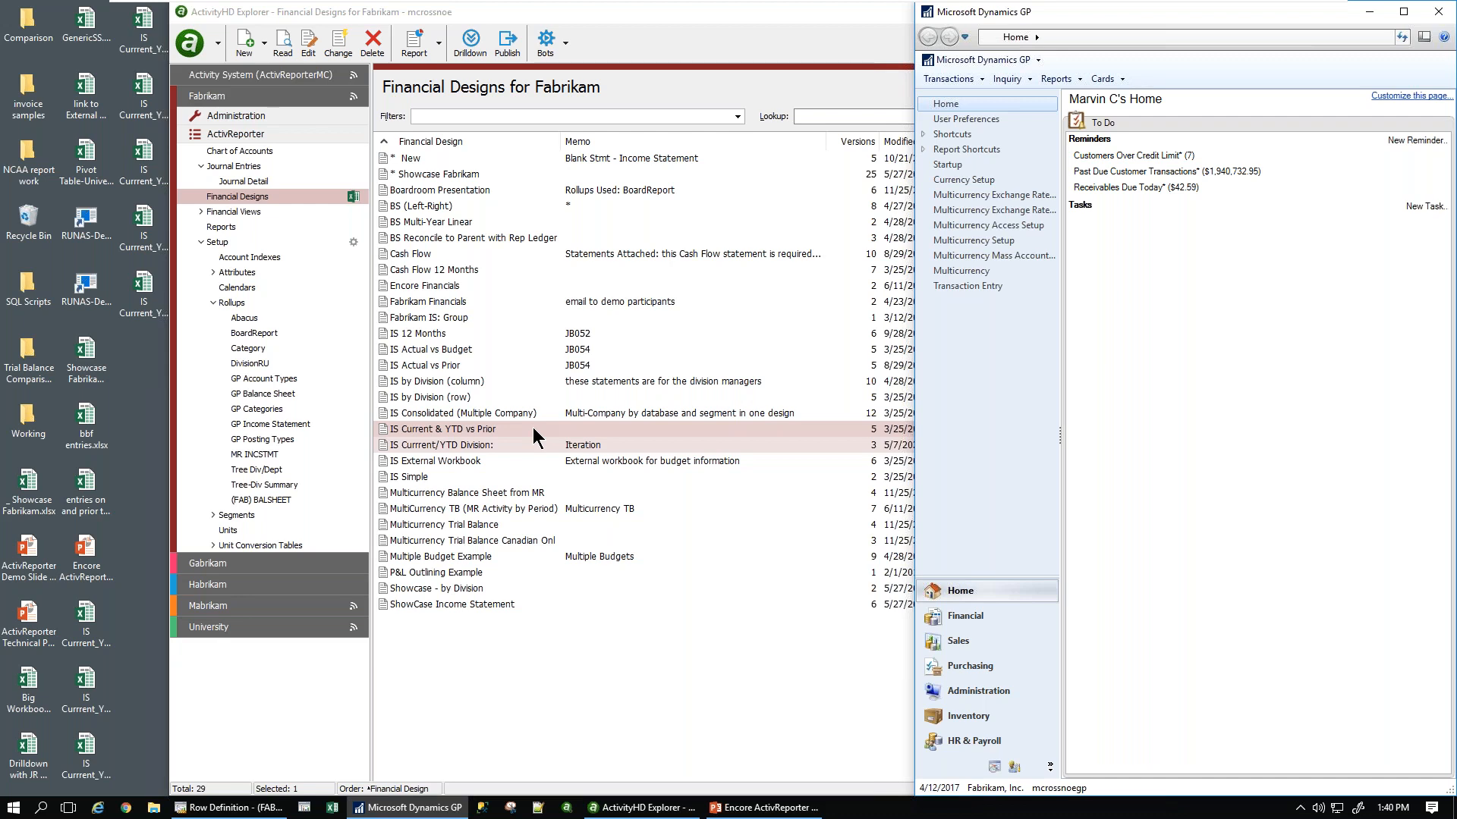
# - Open the Trial Balance financial view for Fabrikam and move its window to uncover more of Dynamics GP
pyautogui.click(200, 220)
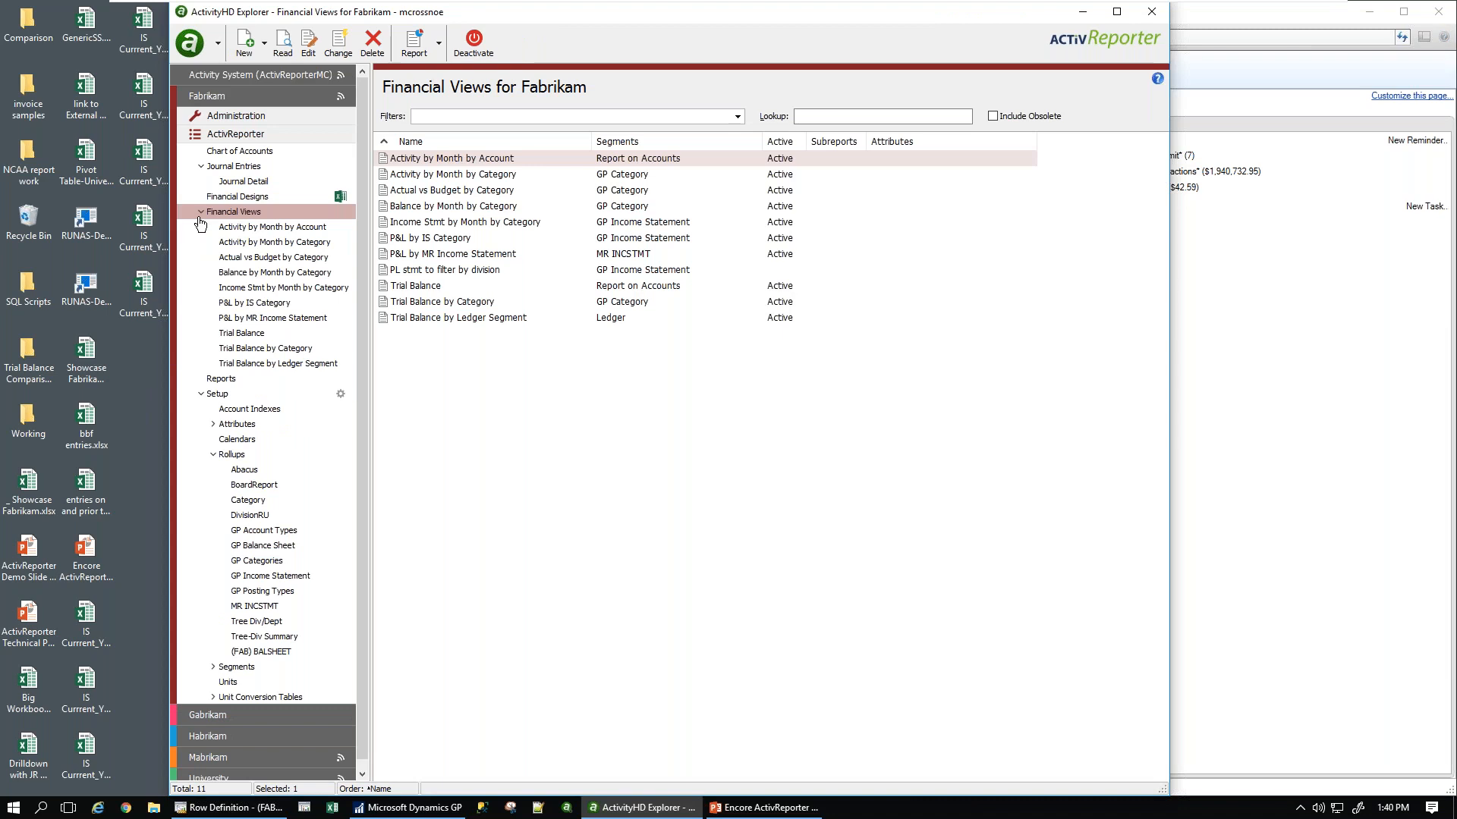
pyautogui.click(241, 332)
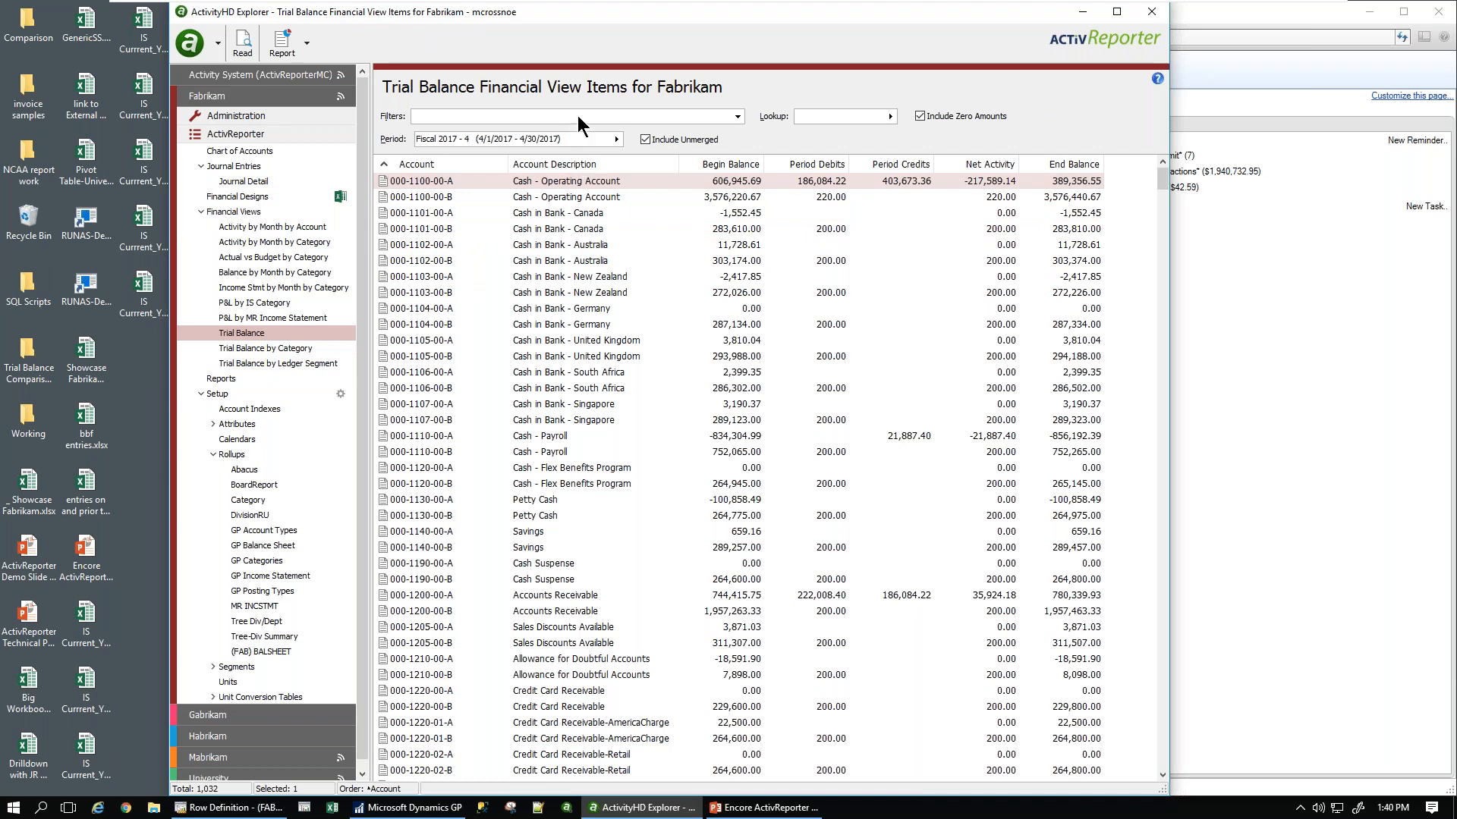
pyautogui.moveTo(792, 4)
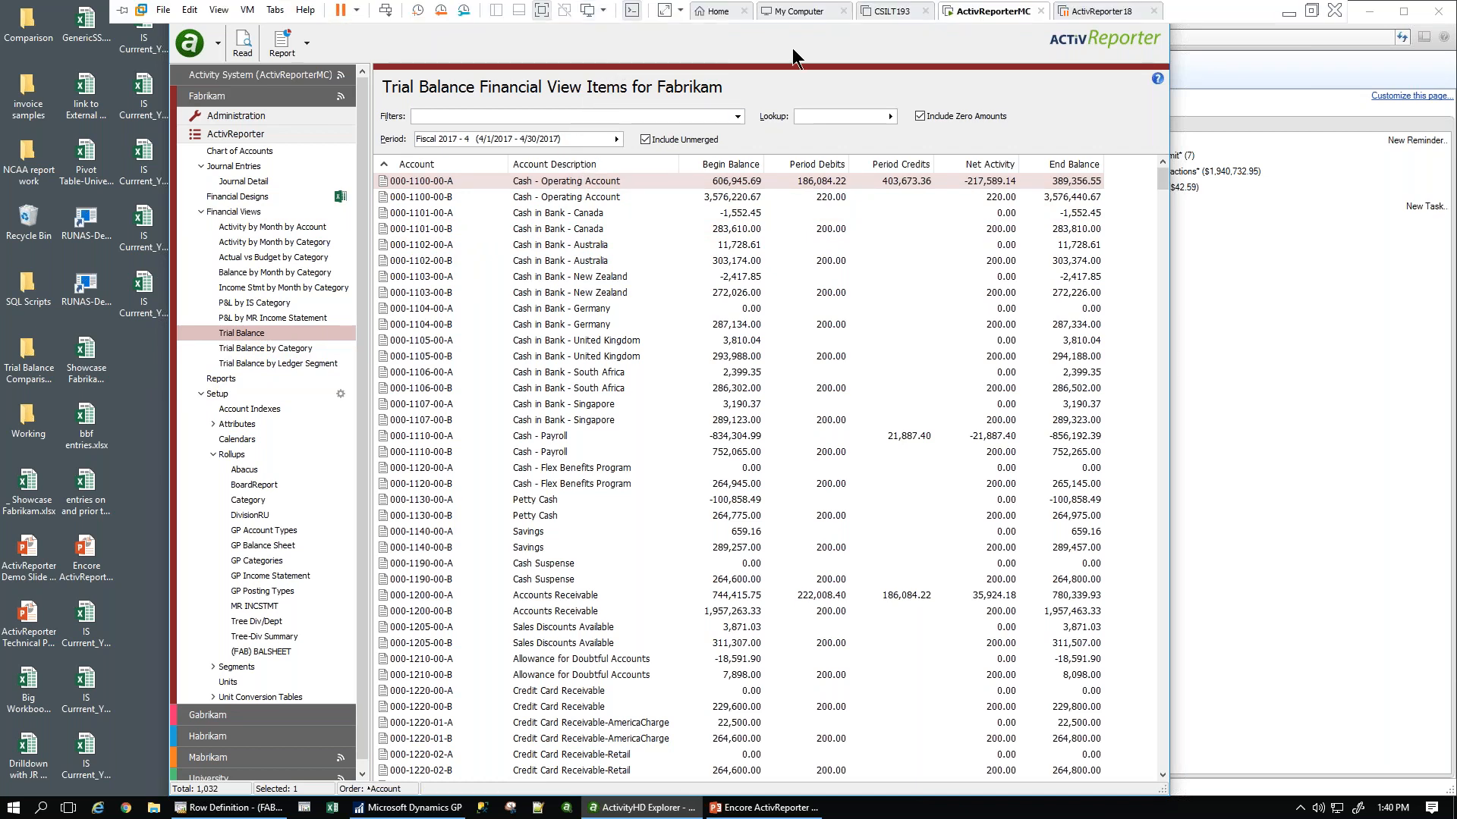
pyautogui.moveTo(873, 16); pyautogui.dragTo(730, 14)
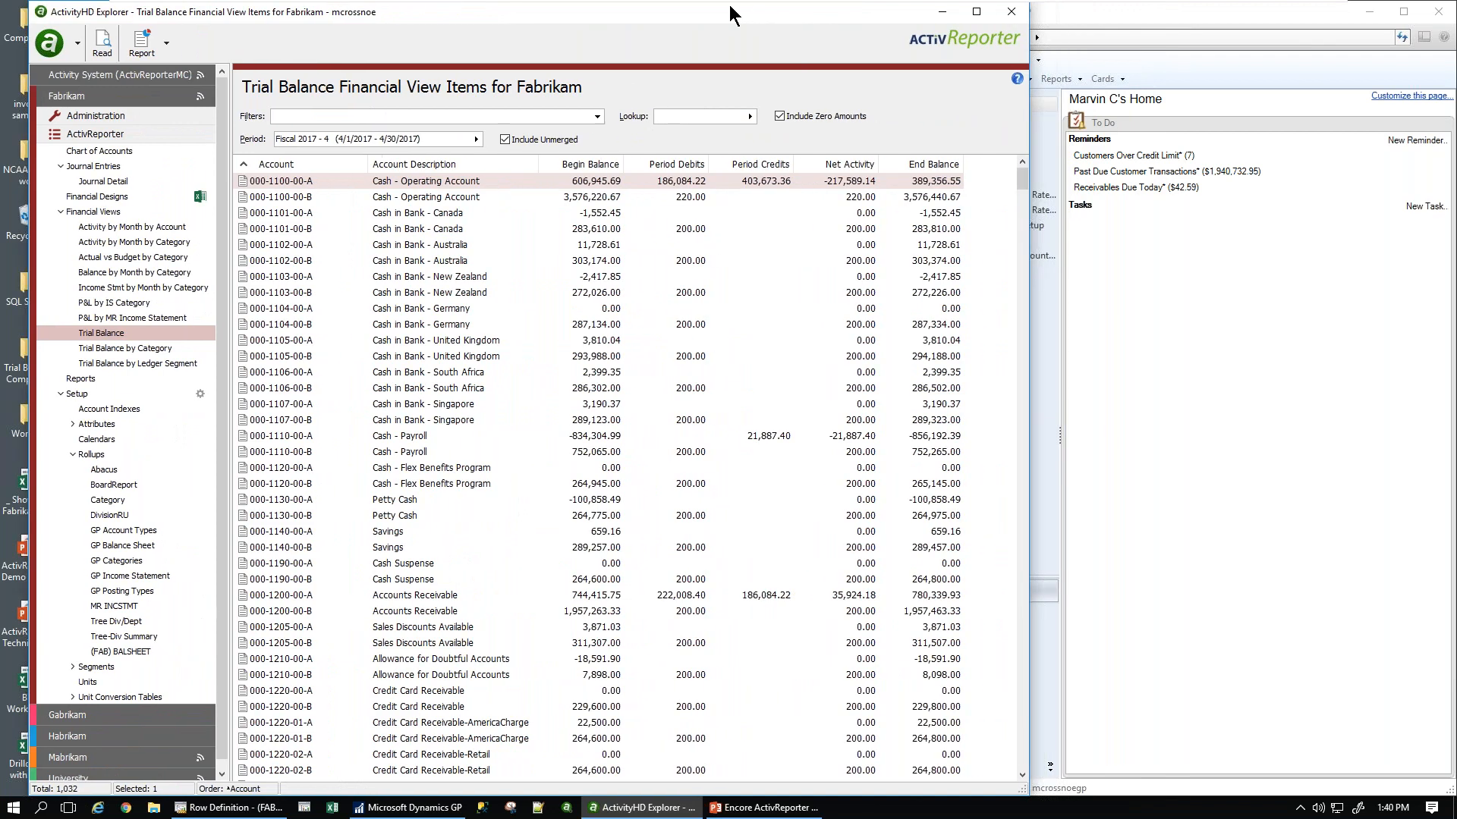
# - Limit the trial balance lookup to account codes with the final segment A
pyautogui.click(709, 116)
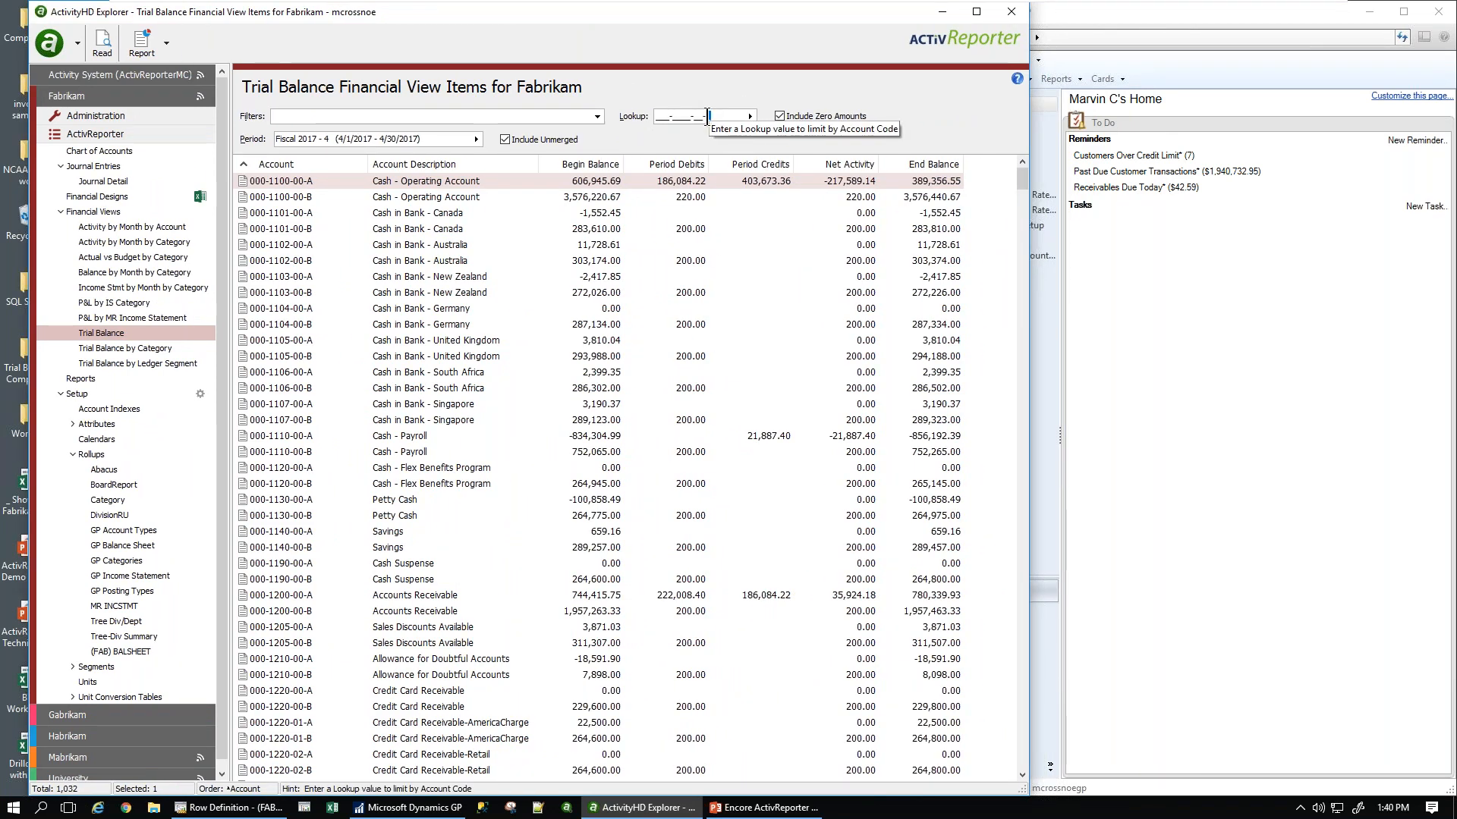
pyautogui.write('A')
pyautogui.press('Return')
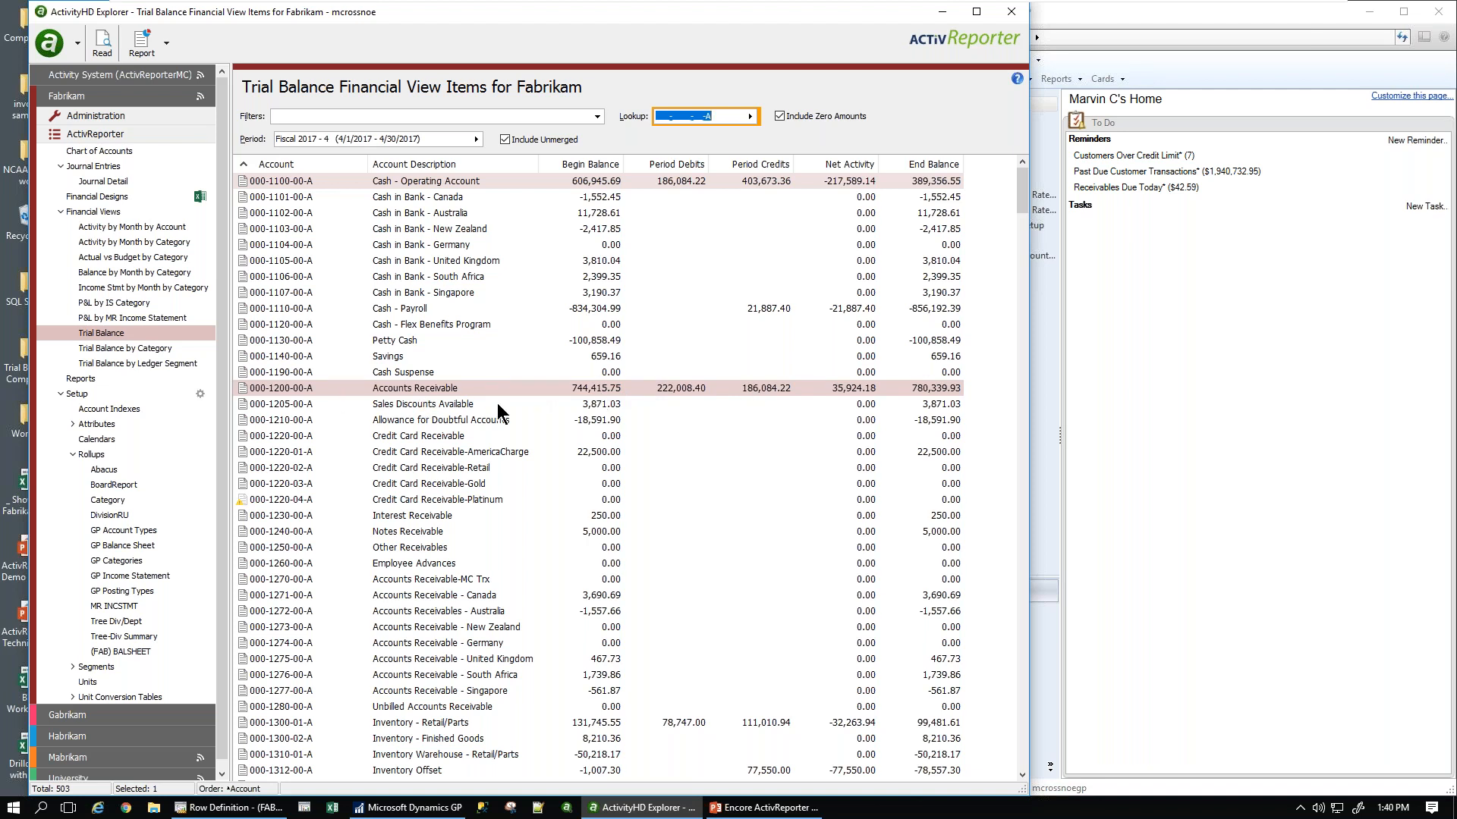
# - Drill into Period Debits for account 000-1200-00-A, view journal line 2017 - 3406 - 3 as a Dynamics GP inquiry, and close both windows
pyautogui.click(626, 385)
pyautogui.doubleClick(626, 385)
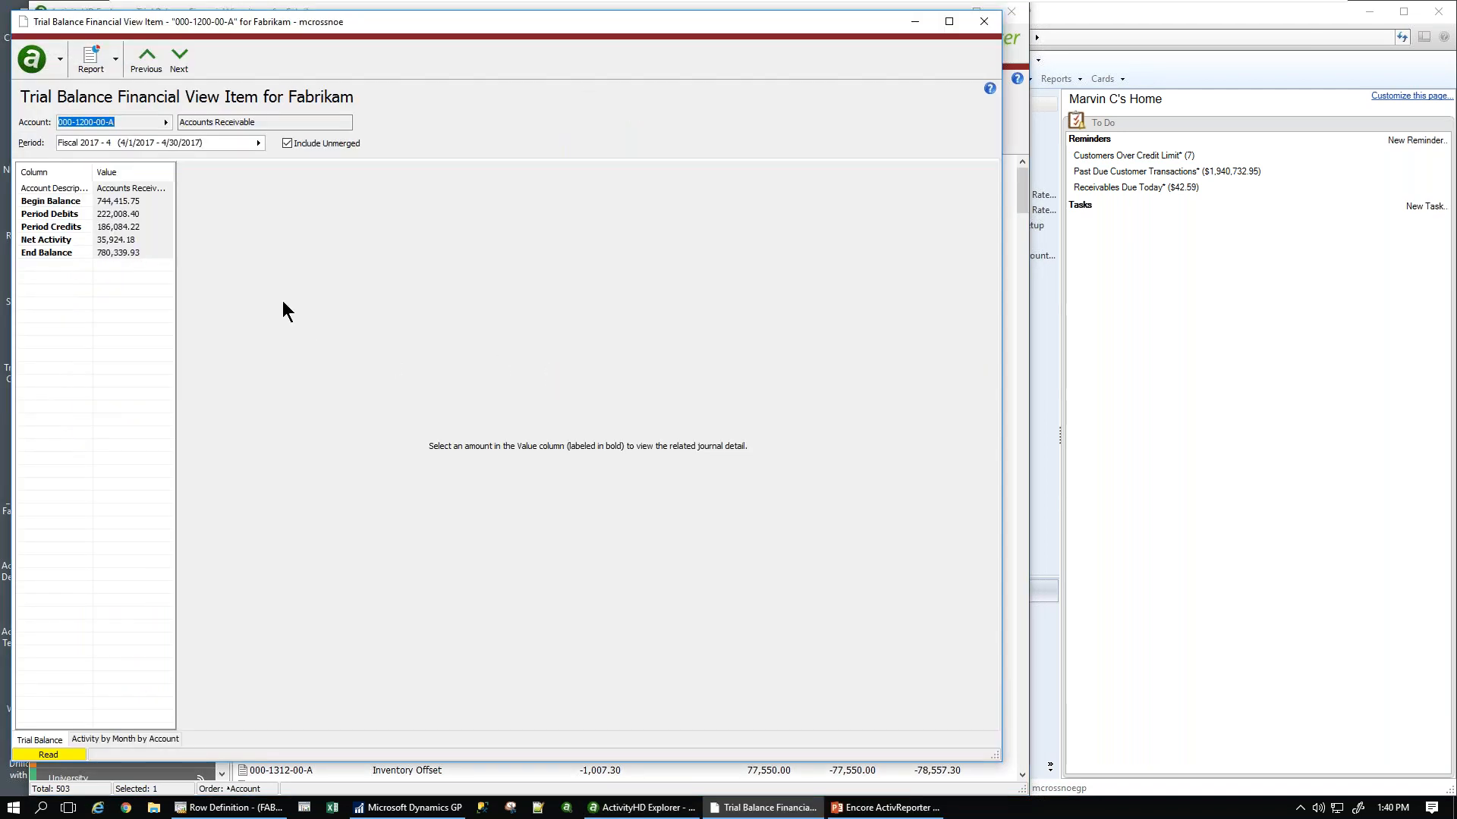
pyautogui.click(121, 214)
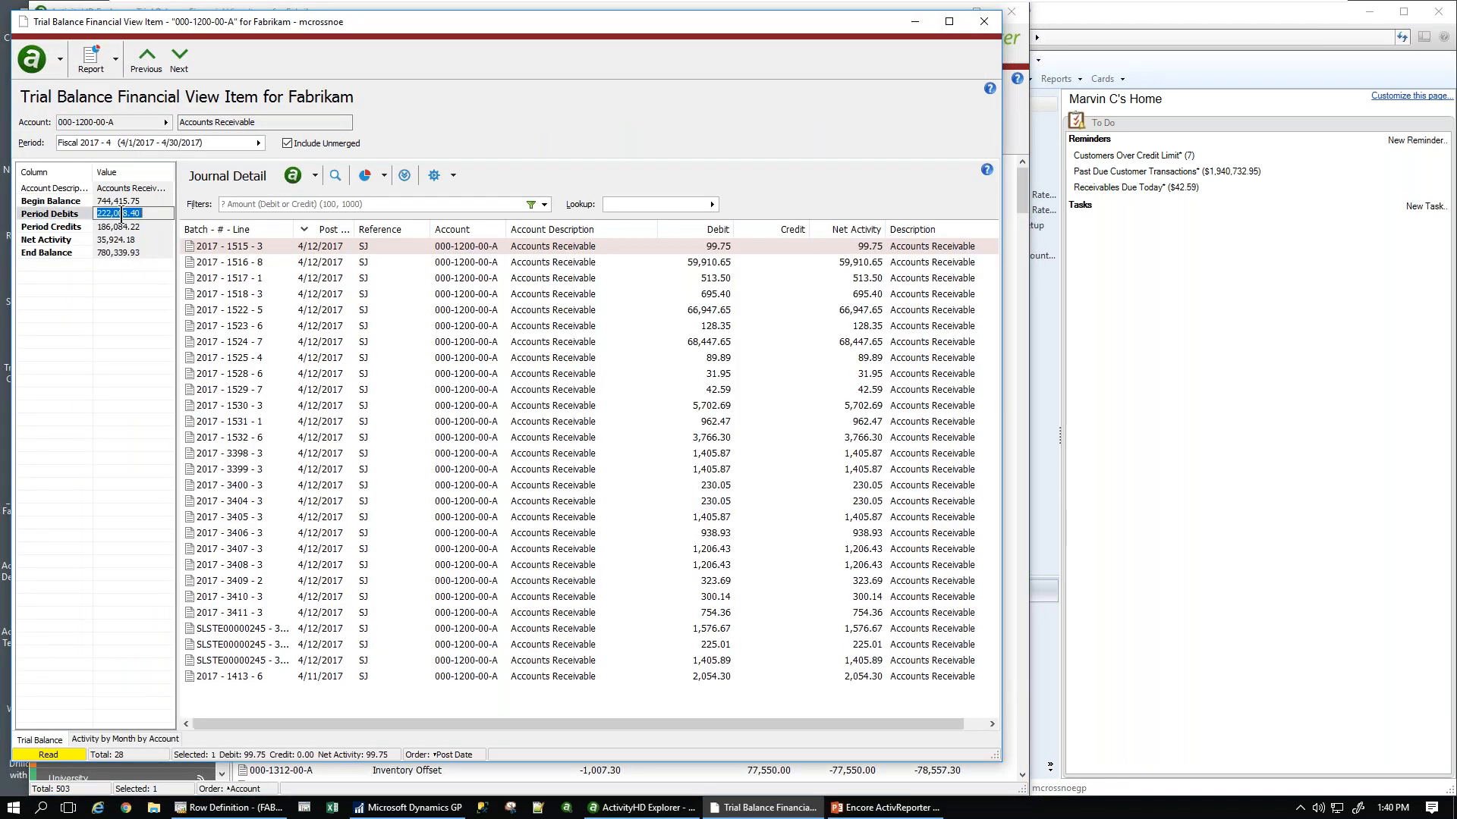
pyautogui.click(265, 534)
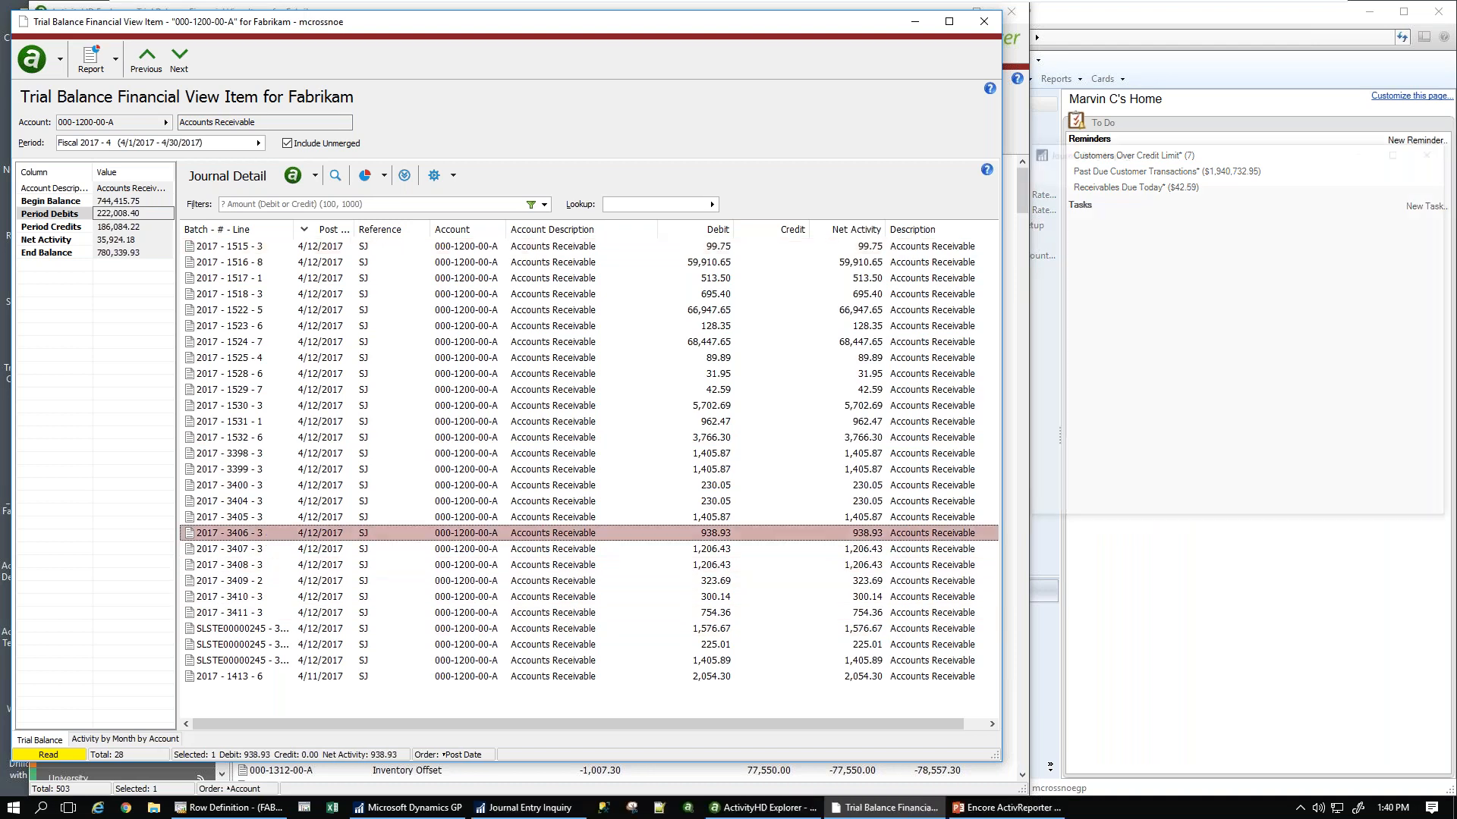
pyautogui.doubleClick(266, 535)
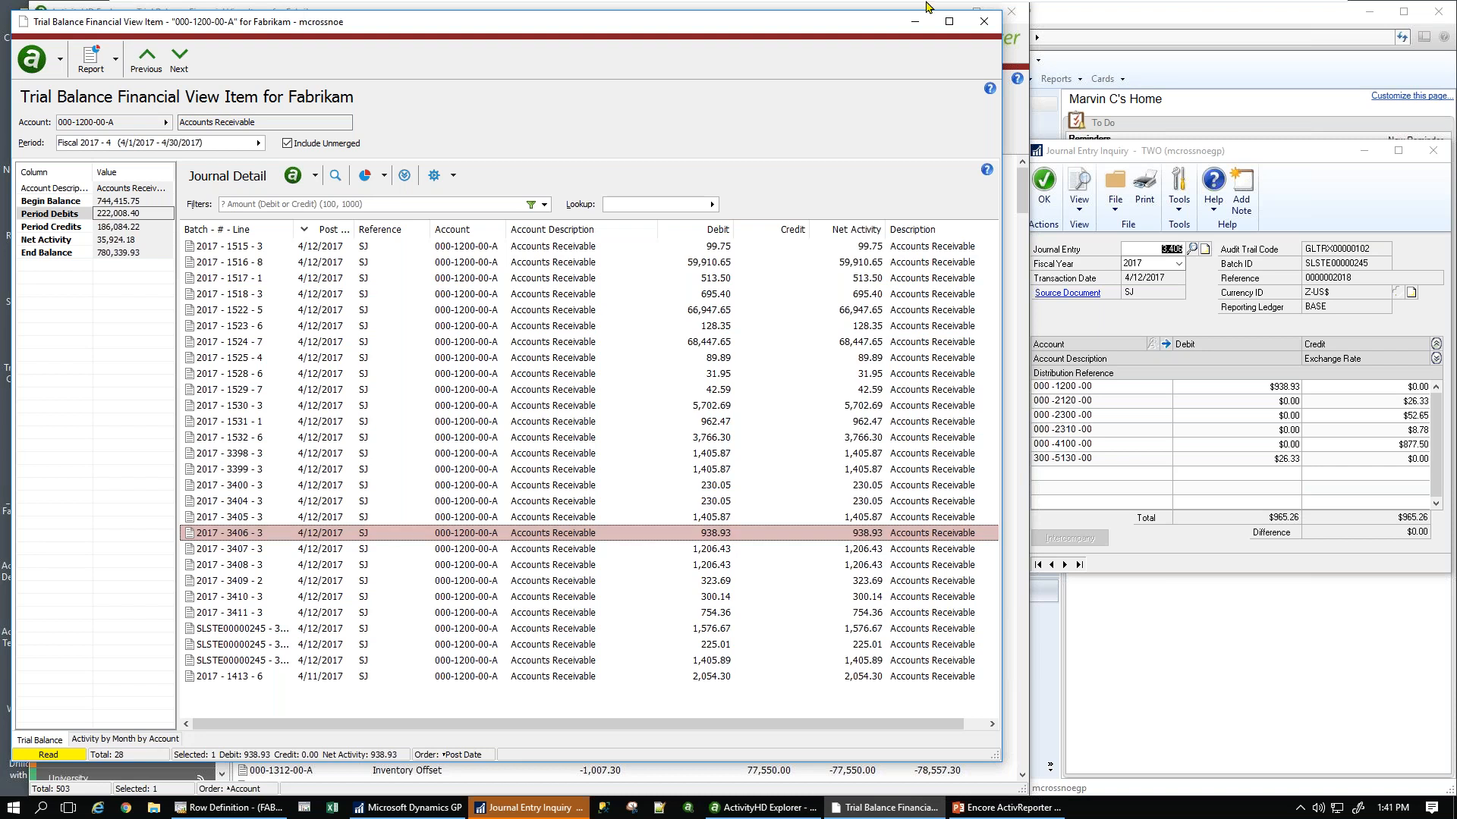
pyautogui.click(989, 23)
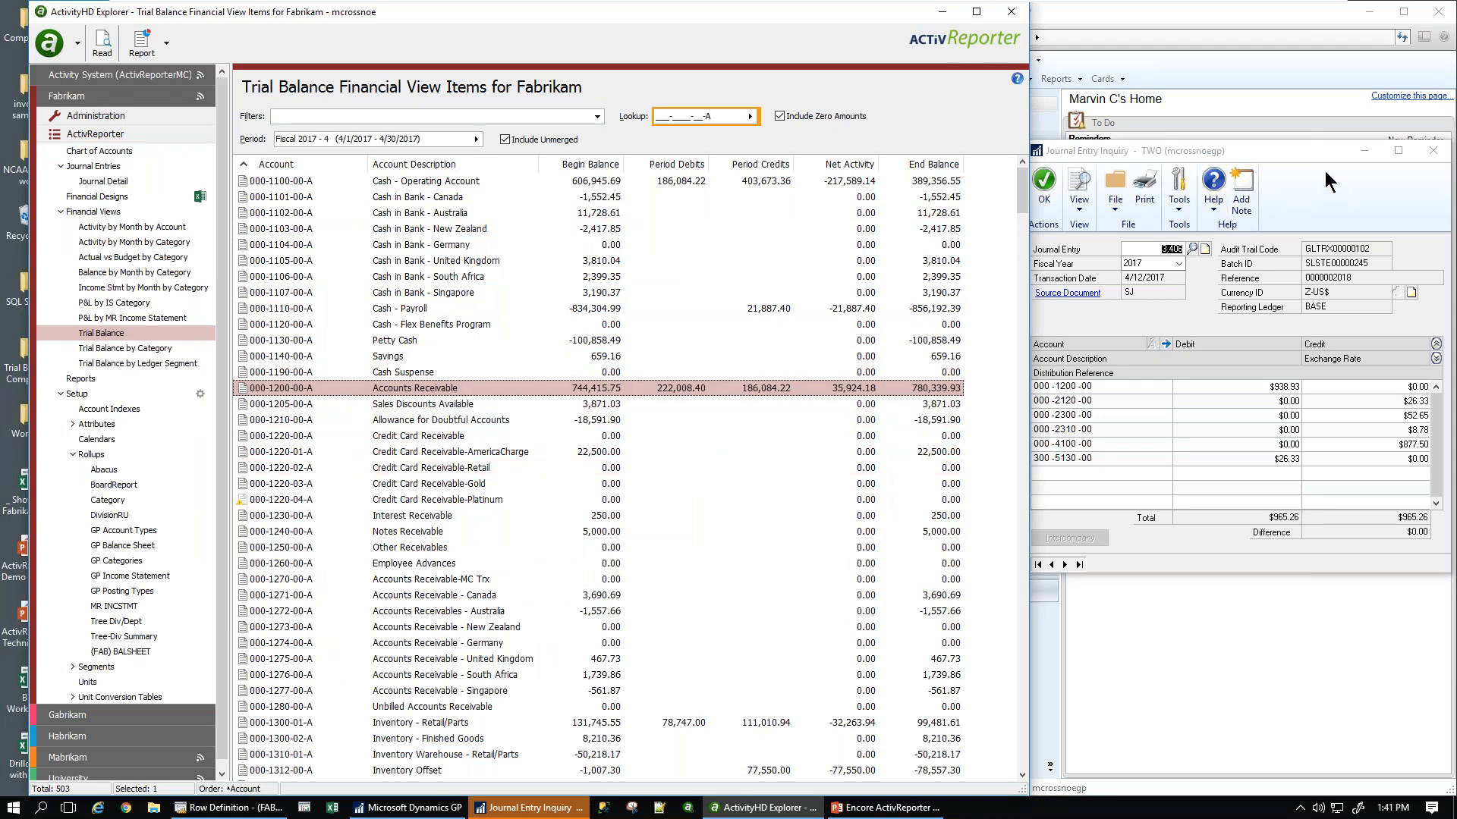
pyautogui.click(1298, 152)
pyautogui.click(1432, 150)
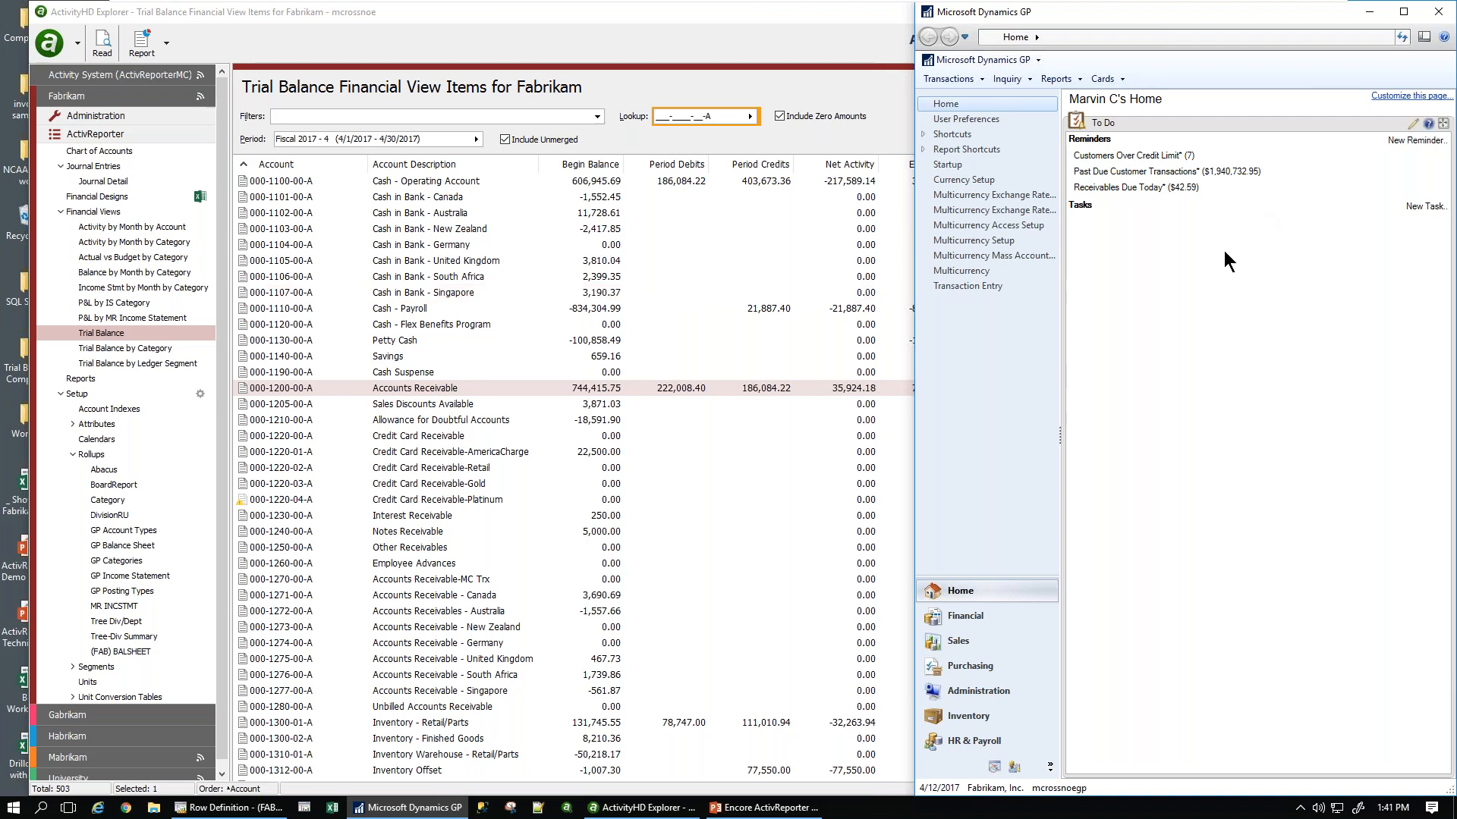
# - Start a general financial transaction in Dynamics GP and assign it to a new batch MRC, saving the batch with its default settings
pyautogui.click(963, 618)
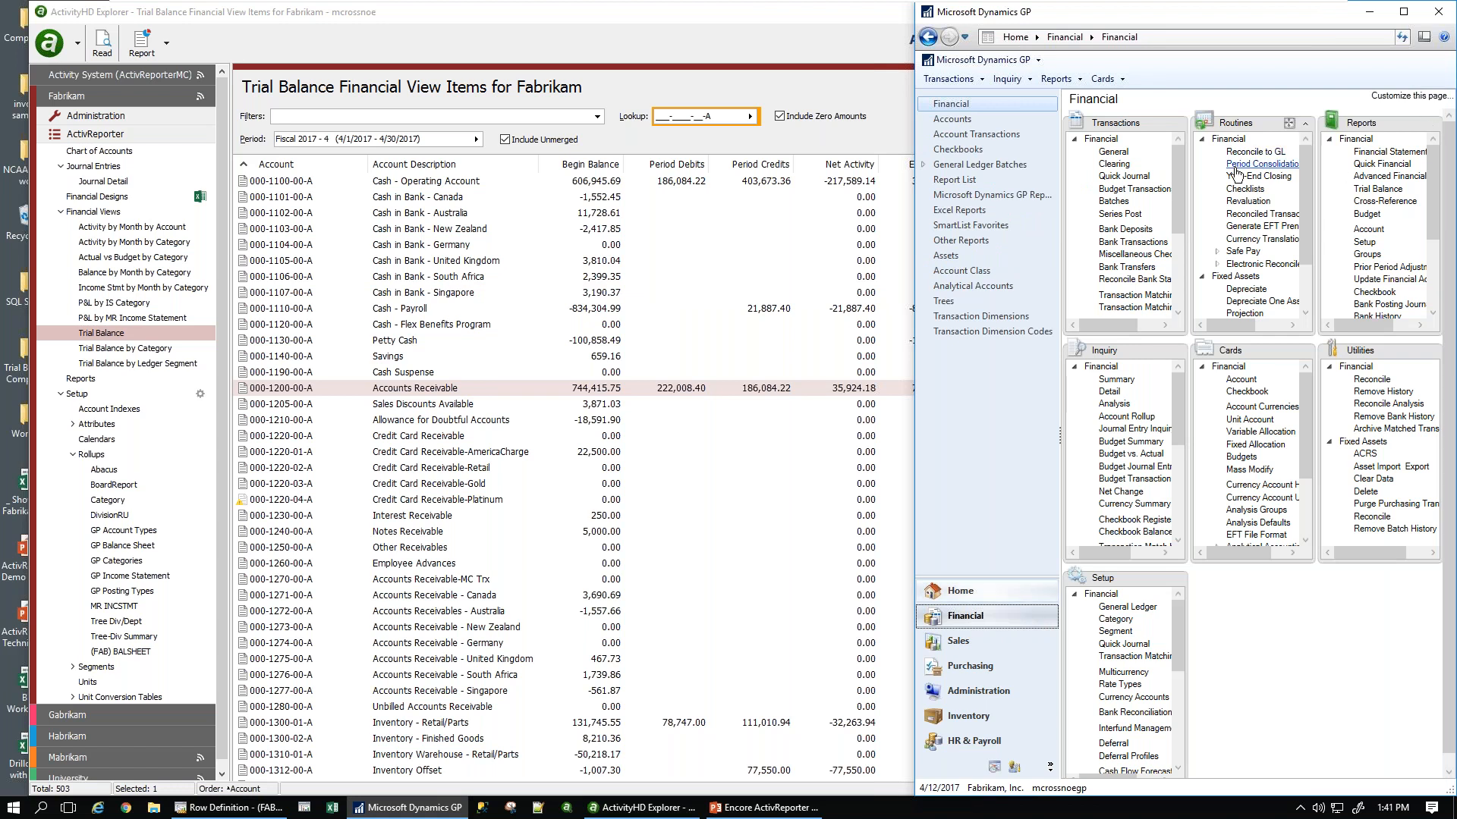
pyautogui.click(1113, 152)
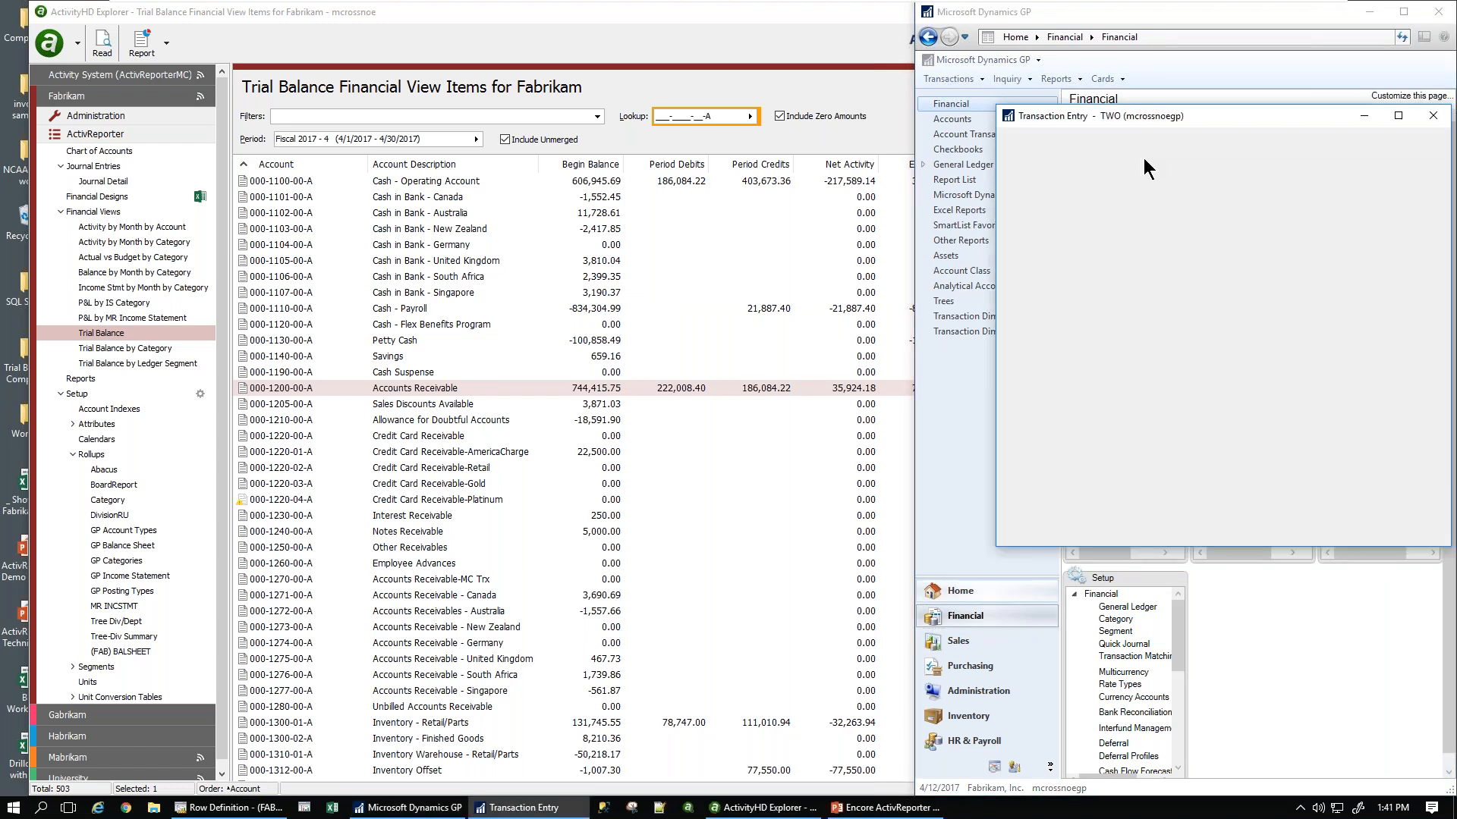
pyautogui.moveTo(1225, 122); pyautogui.dragTo(1177, 98)
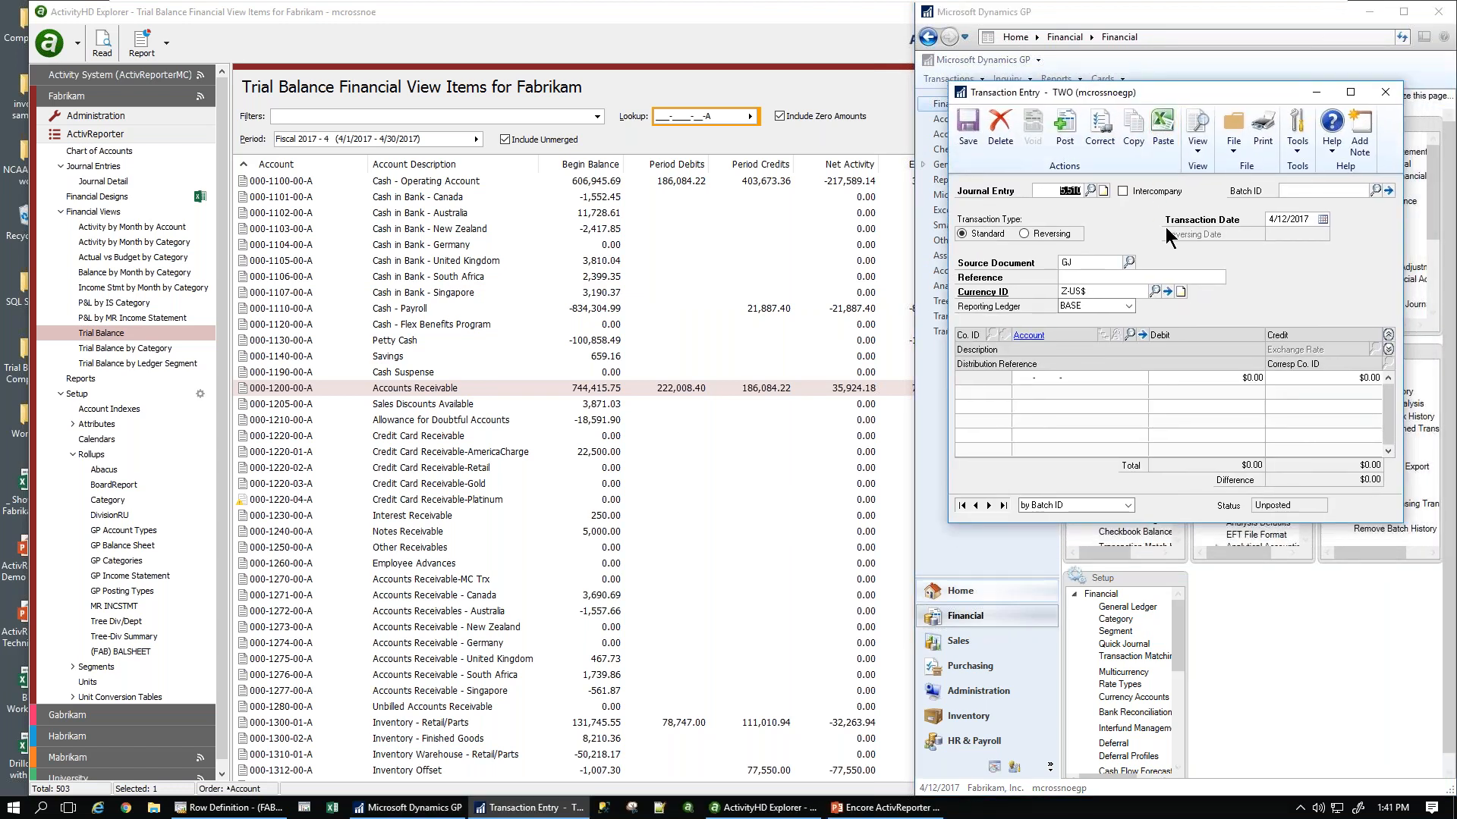
pyautogui.click(1293, 191)
pyautogui.write('MRC')
pyautogui.press('Return')
pyautogui.press('Tab')
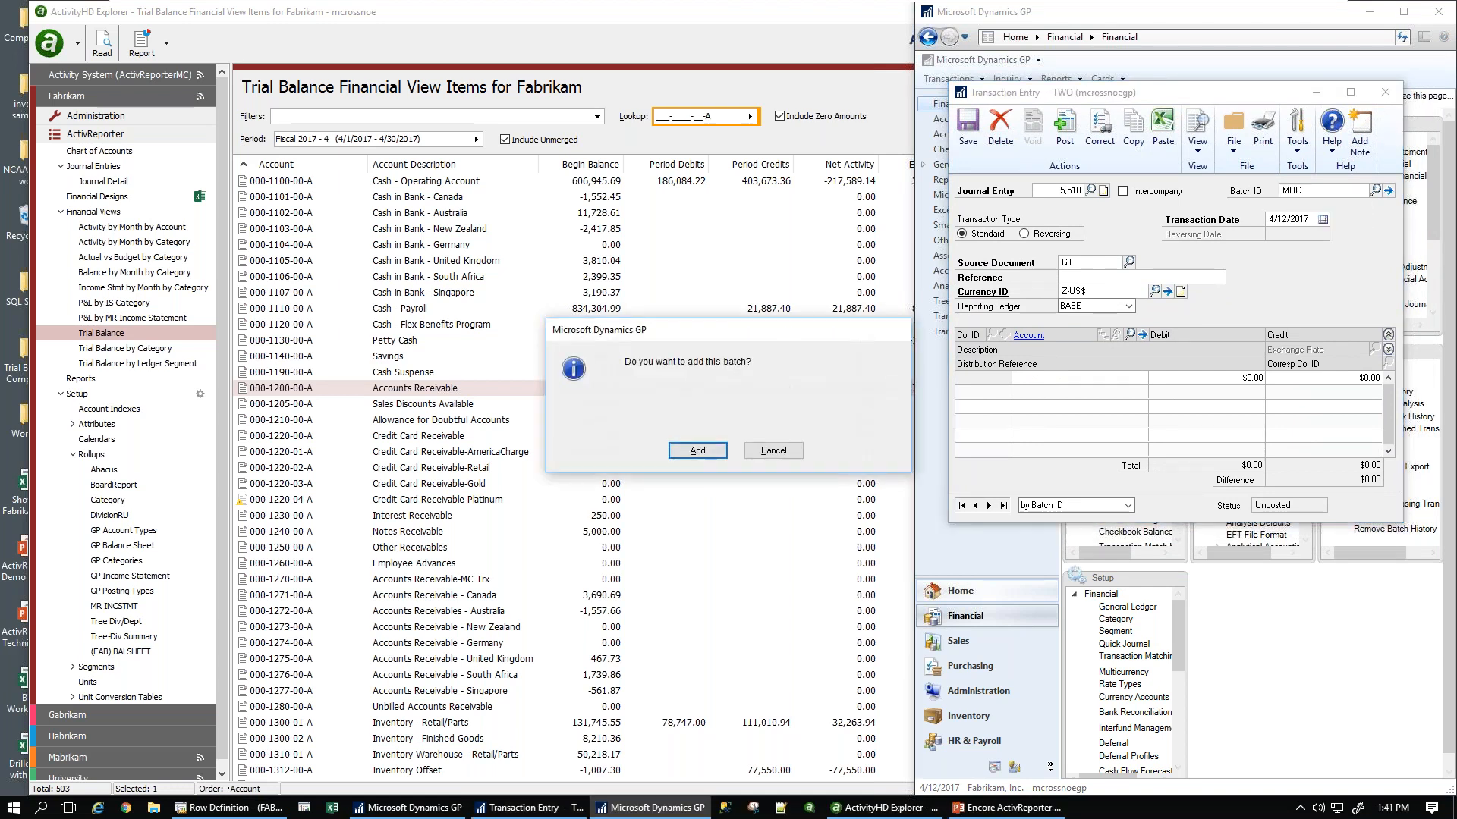
pyautogui.press('Return')
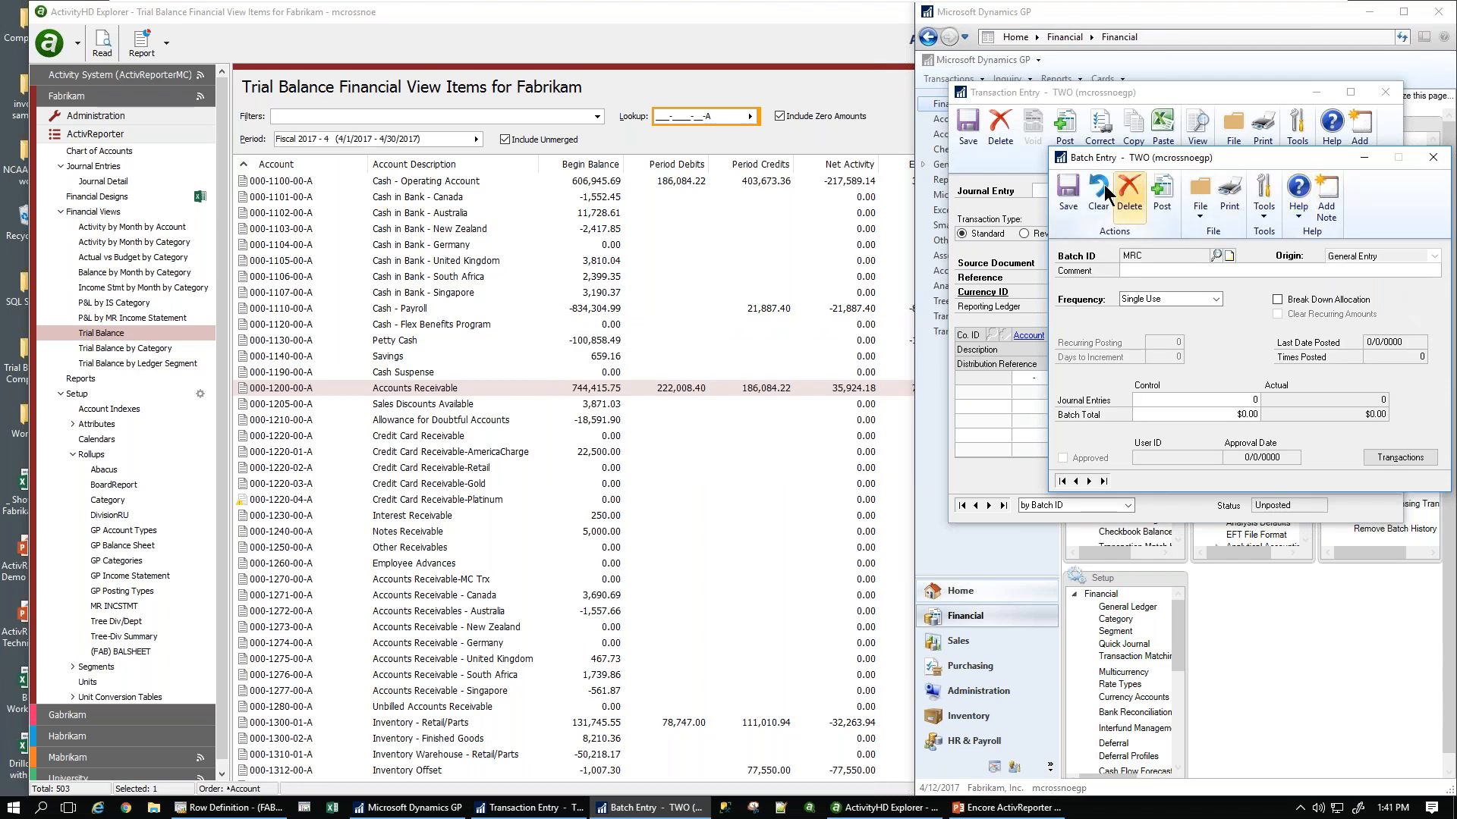
pyautogui.click(1069, 199)
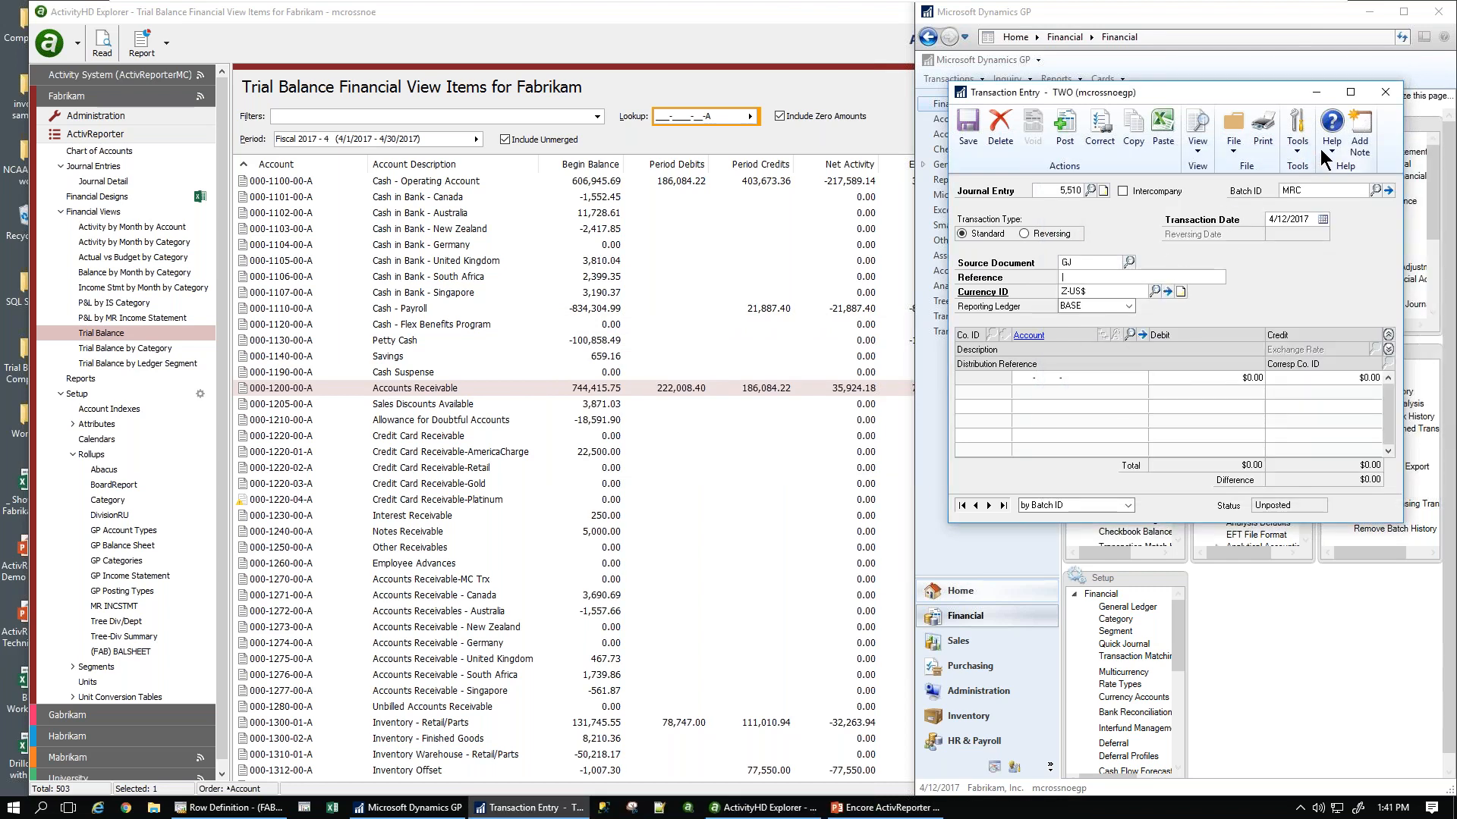
# - Play the FivePostings NM.mac macro from the transaction entry to generate postings, and close the entry window
pyautogui.click(1300, 148)
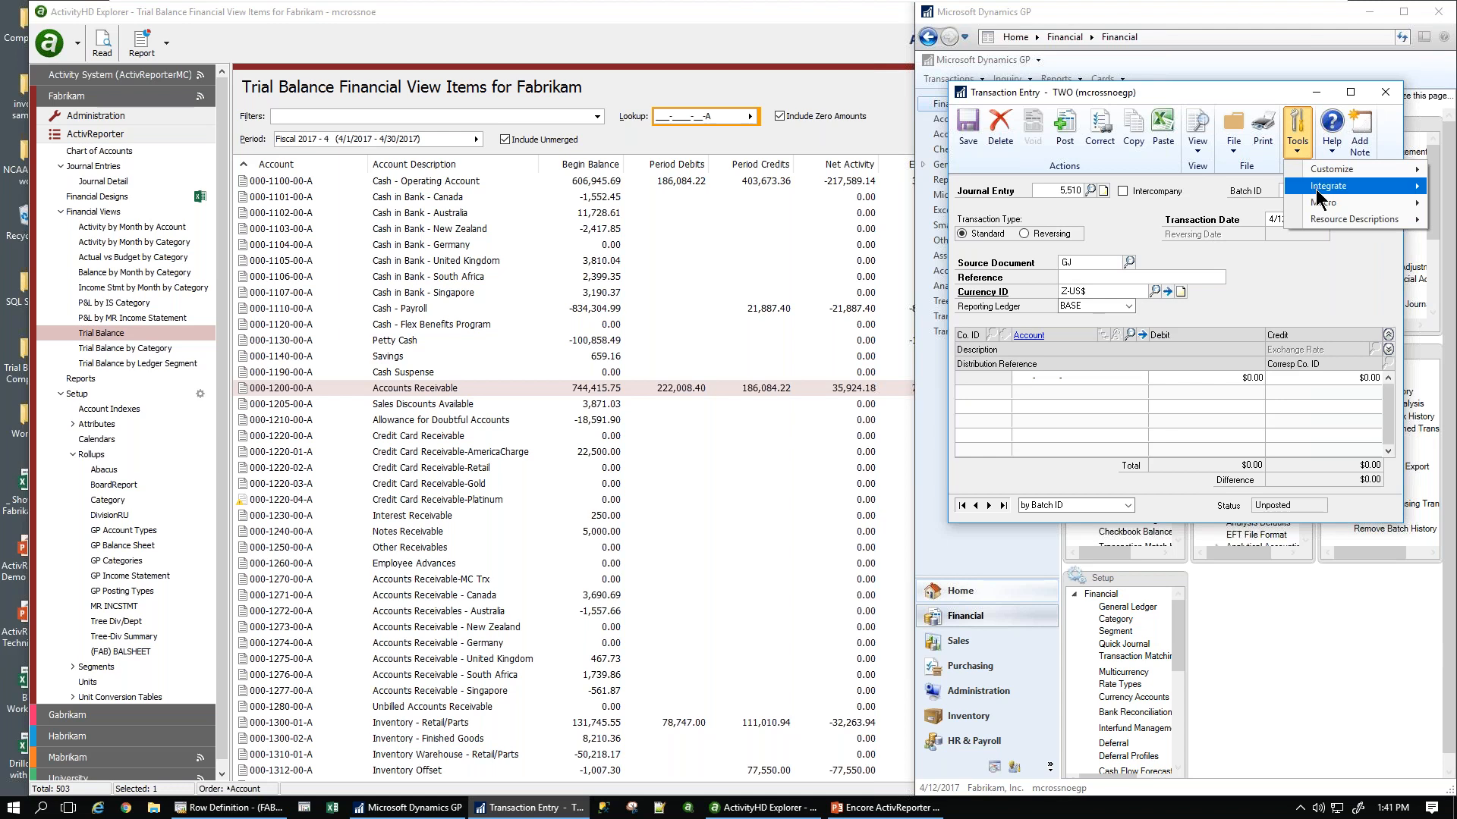
pyautogui.moveTo(1316, 189)
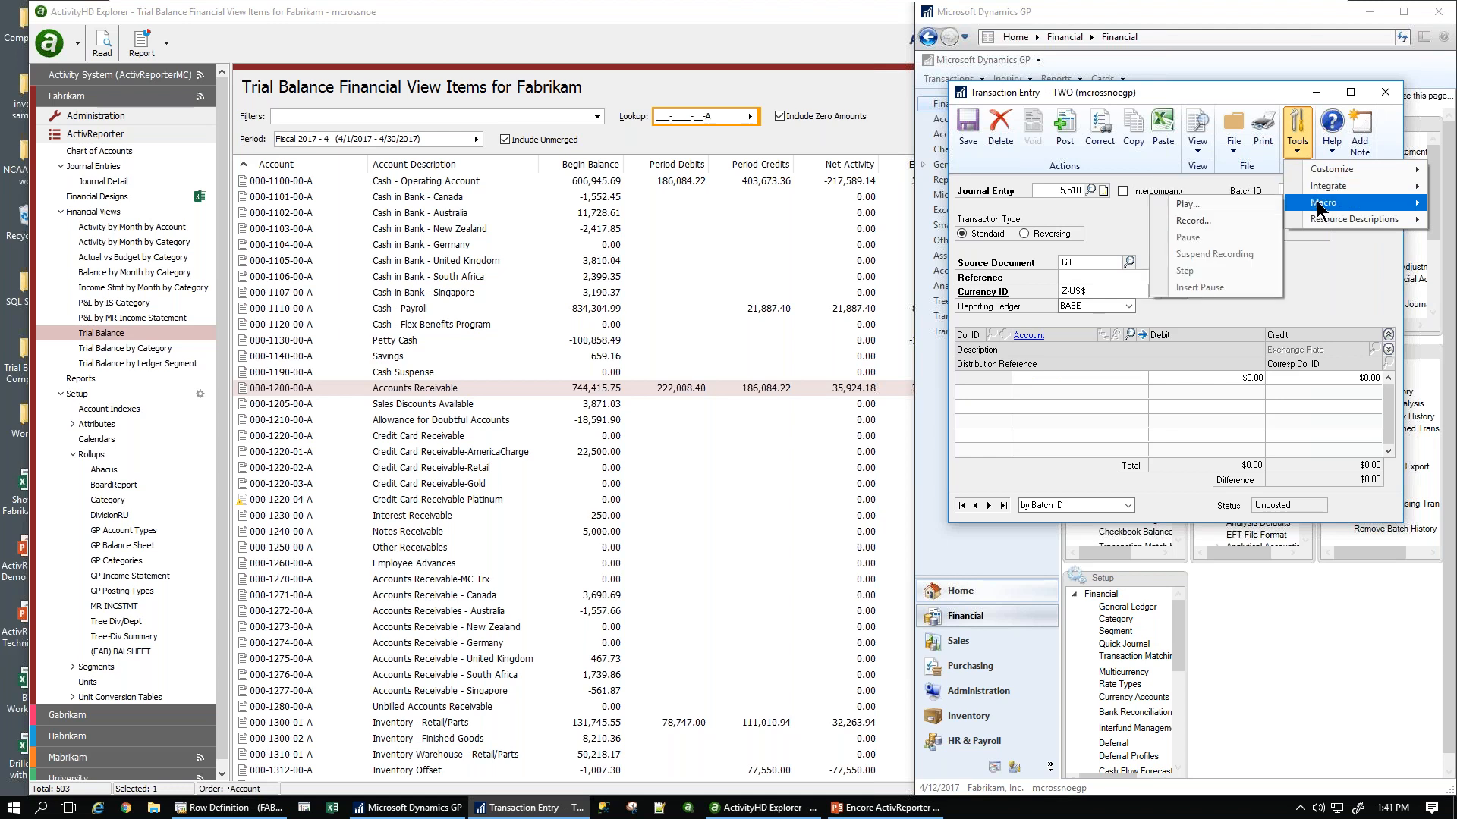
pyautogui.click(1209, 209)
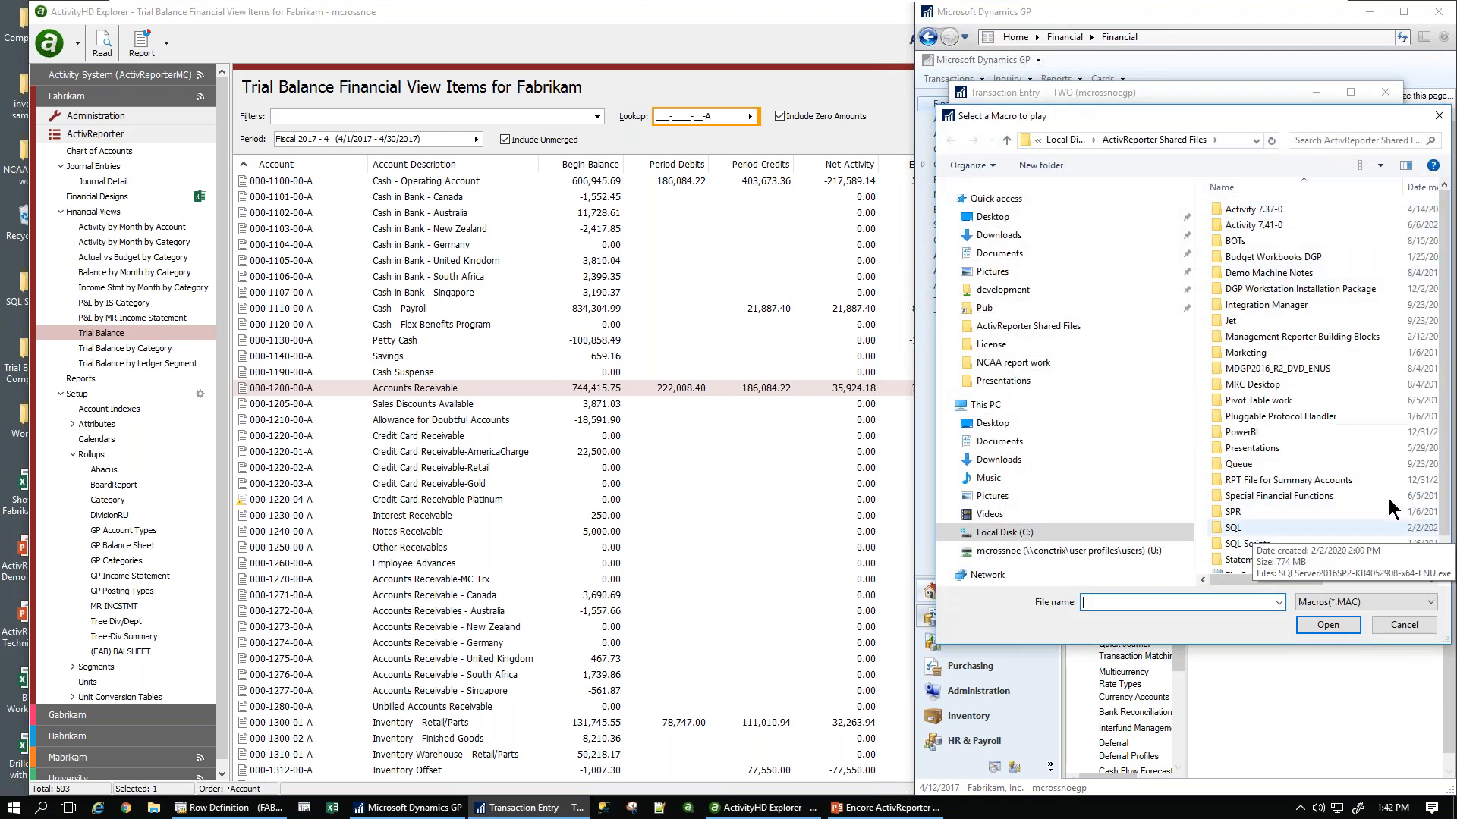
pyautogui.scroll(-1, 1290, 543)
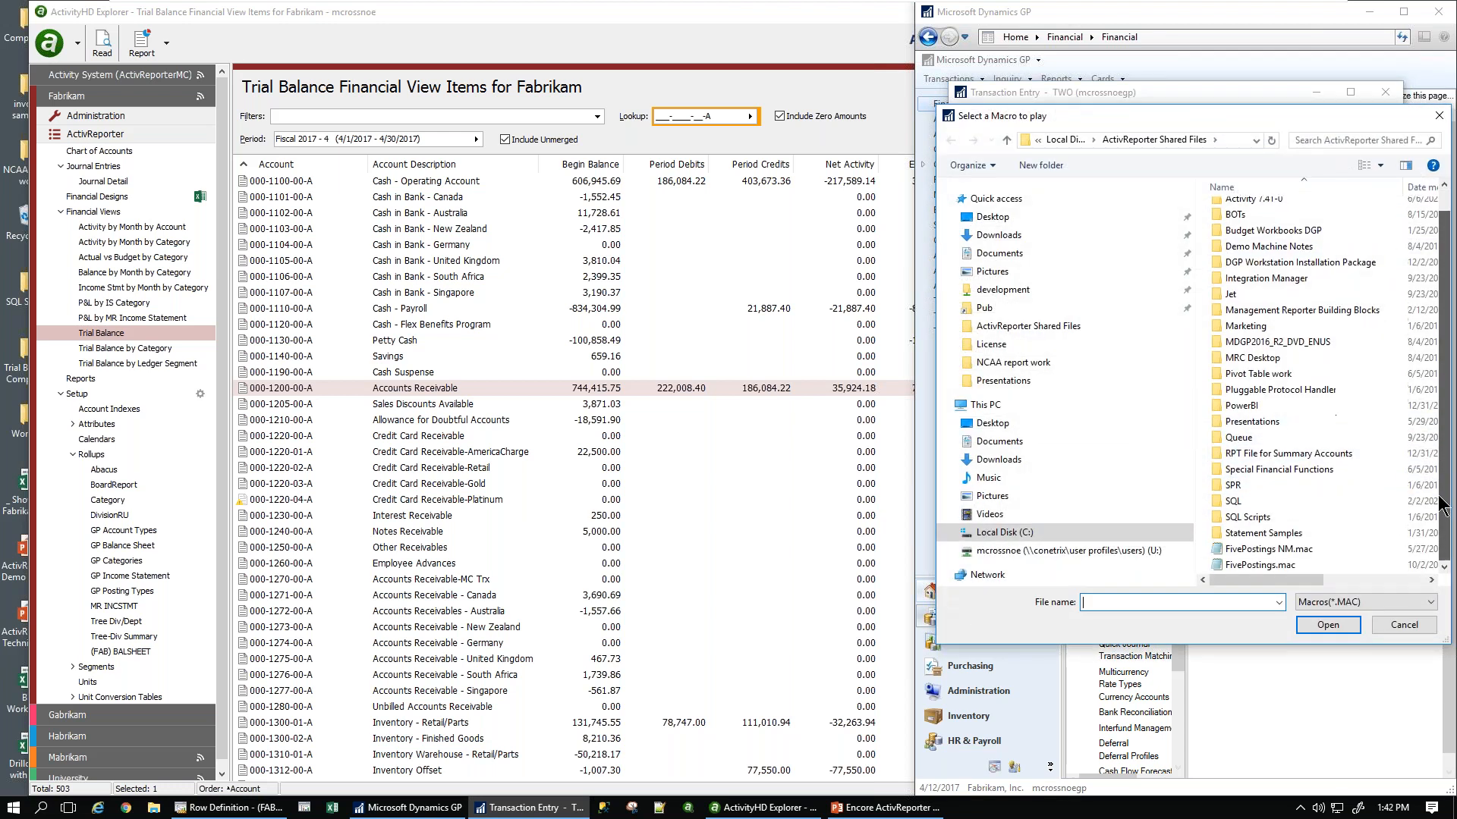
pyautogui.click(1246, 547)
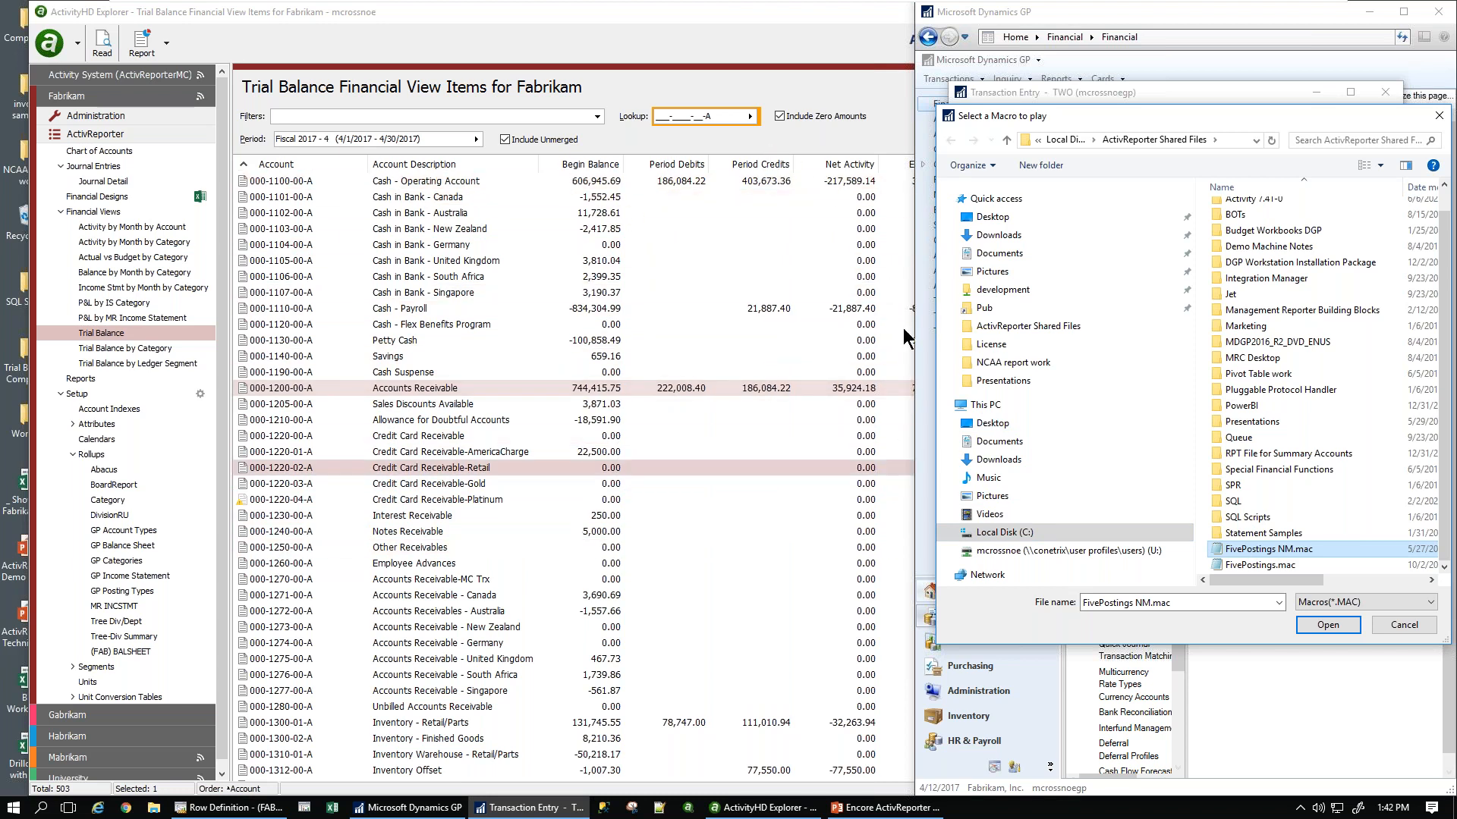
pyautogui.click(1314, 624)
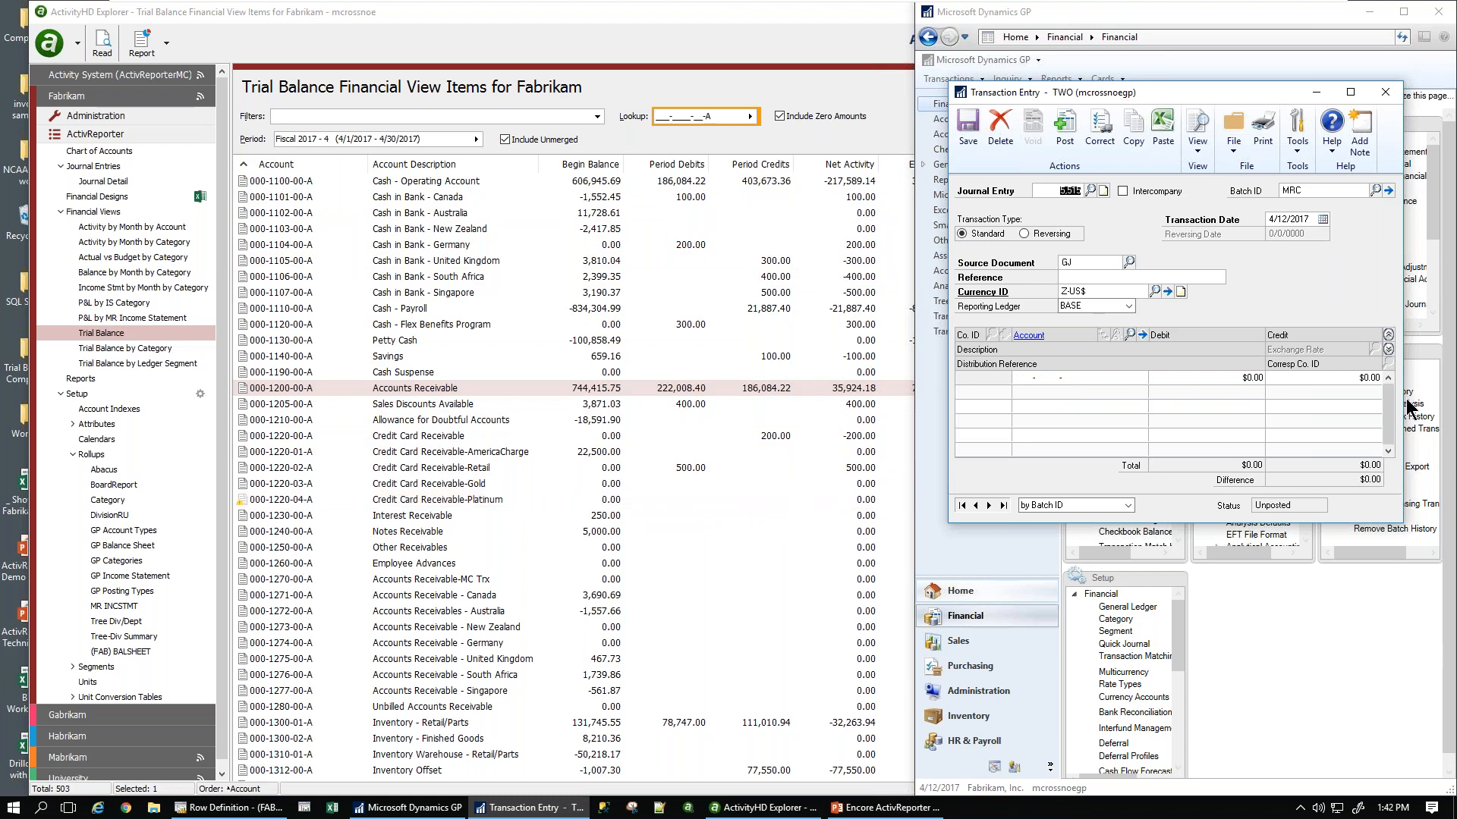
pyautogui.click(1386, 91)
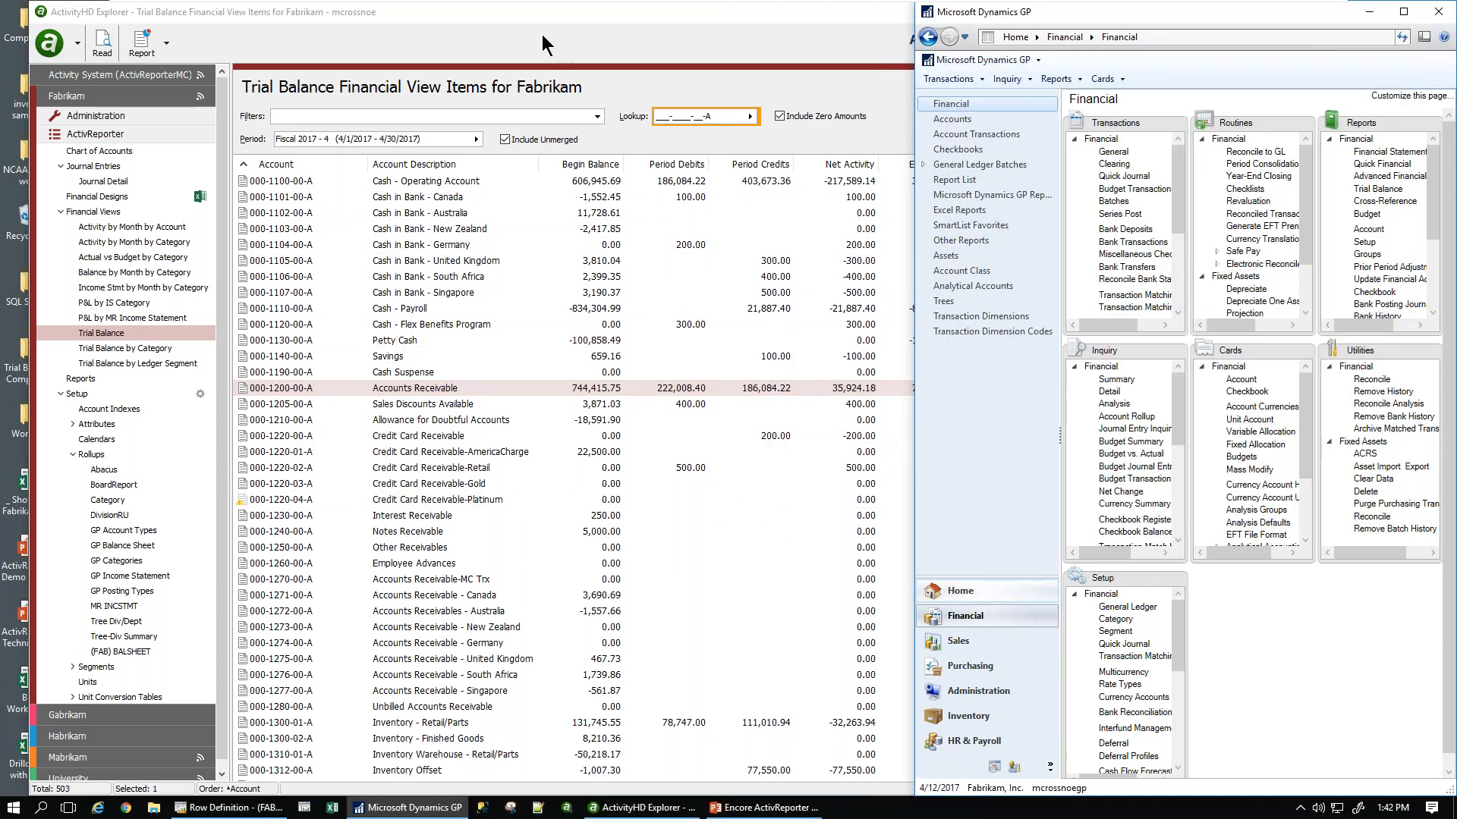
# - Bring the trial balance window clear of Dynamics GP, review the Begin Balance journal detail of account 000-1200-00-A, and close the item
pyautogui.moveTo(552, 18); pyautogui.dragTo(526, 21)
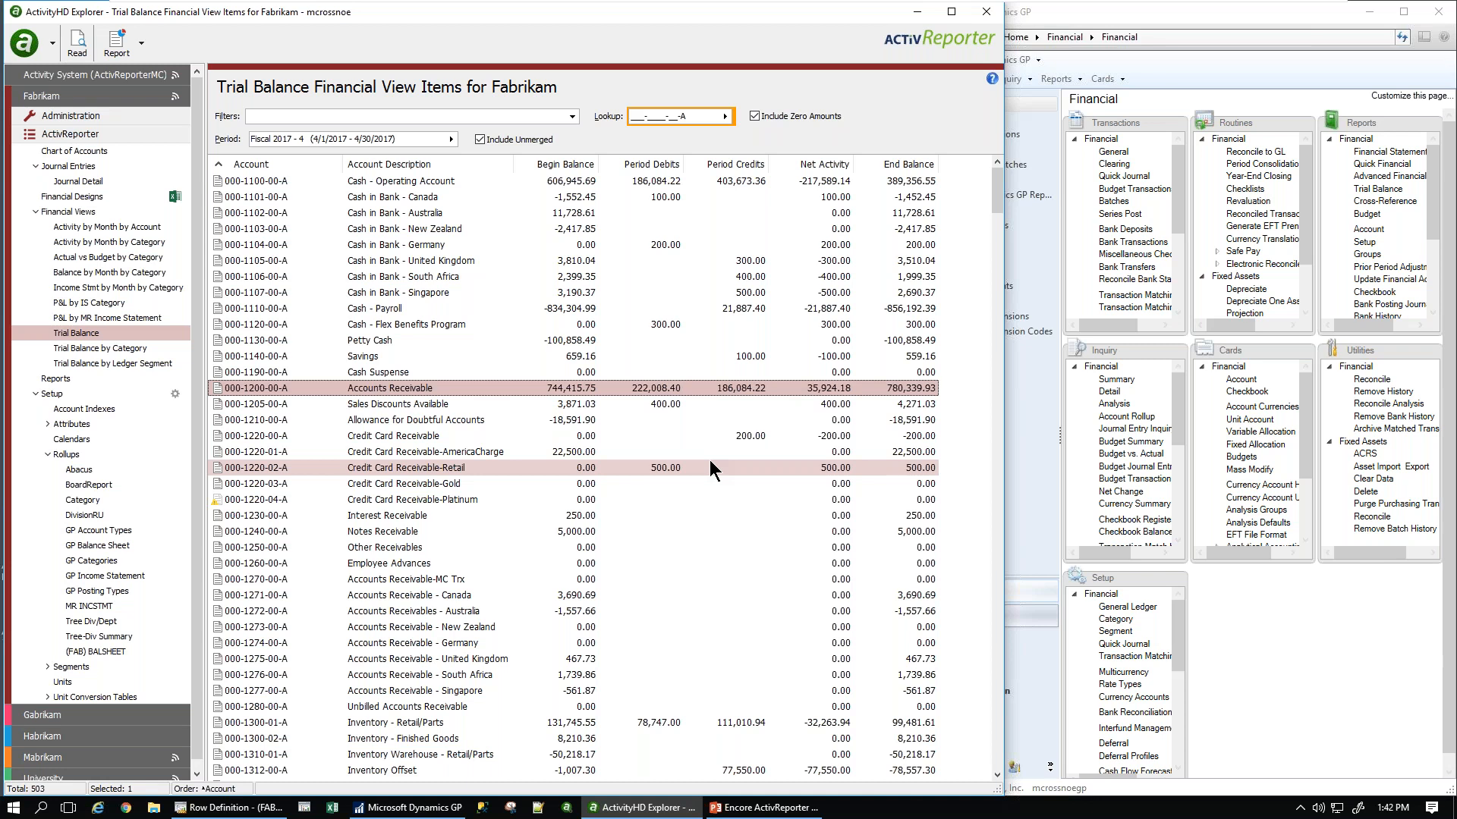
pyautogui.doubleClick(523, 391)
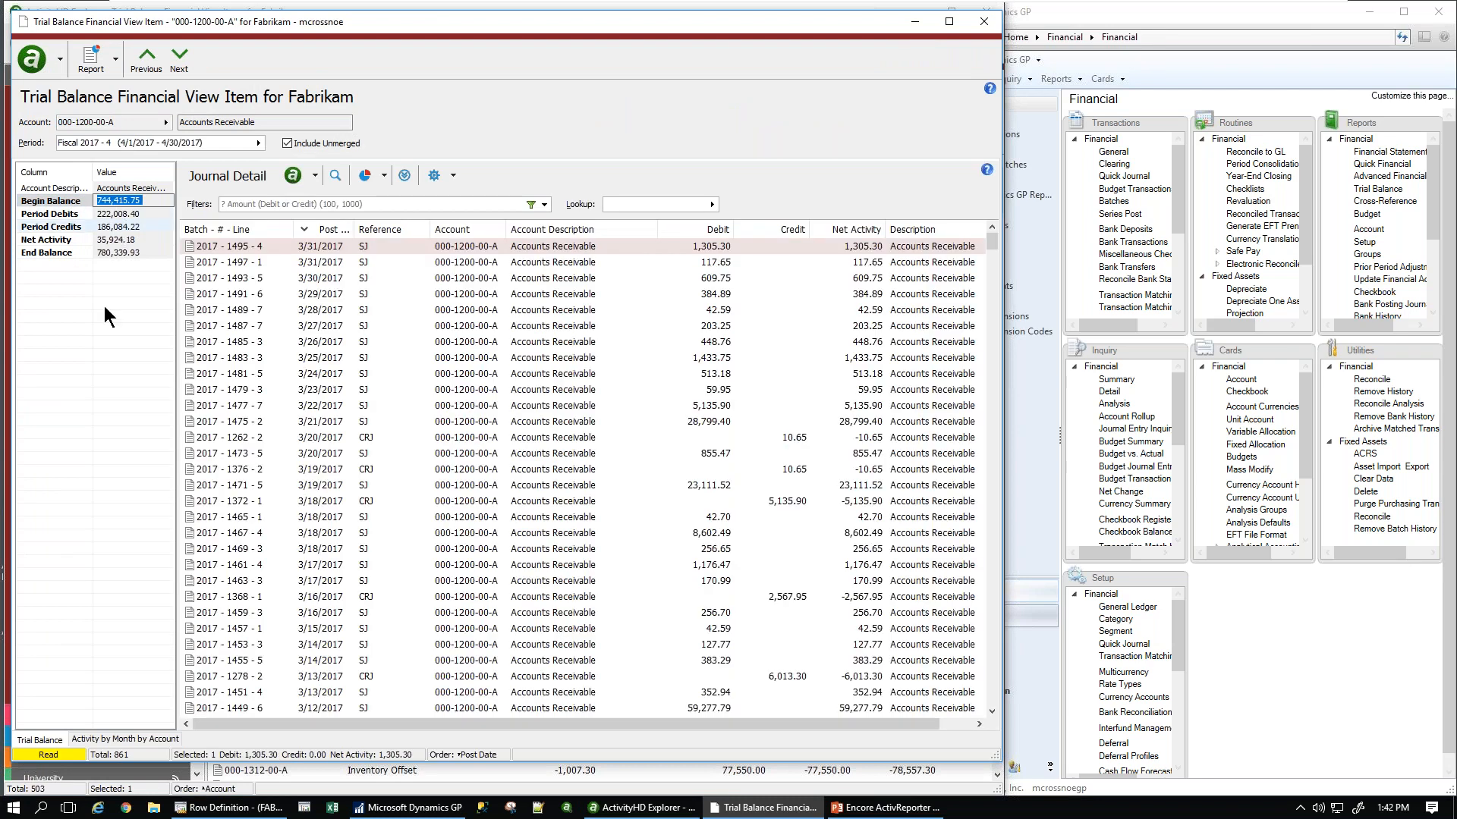
pyautogui.click(304, 360)
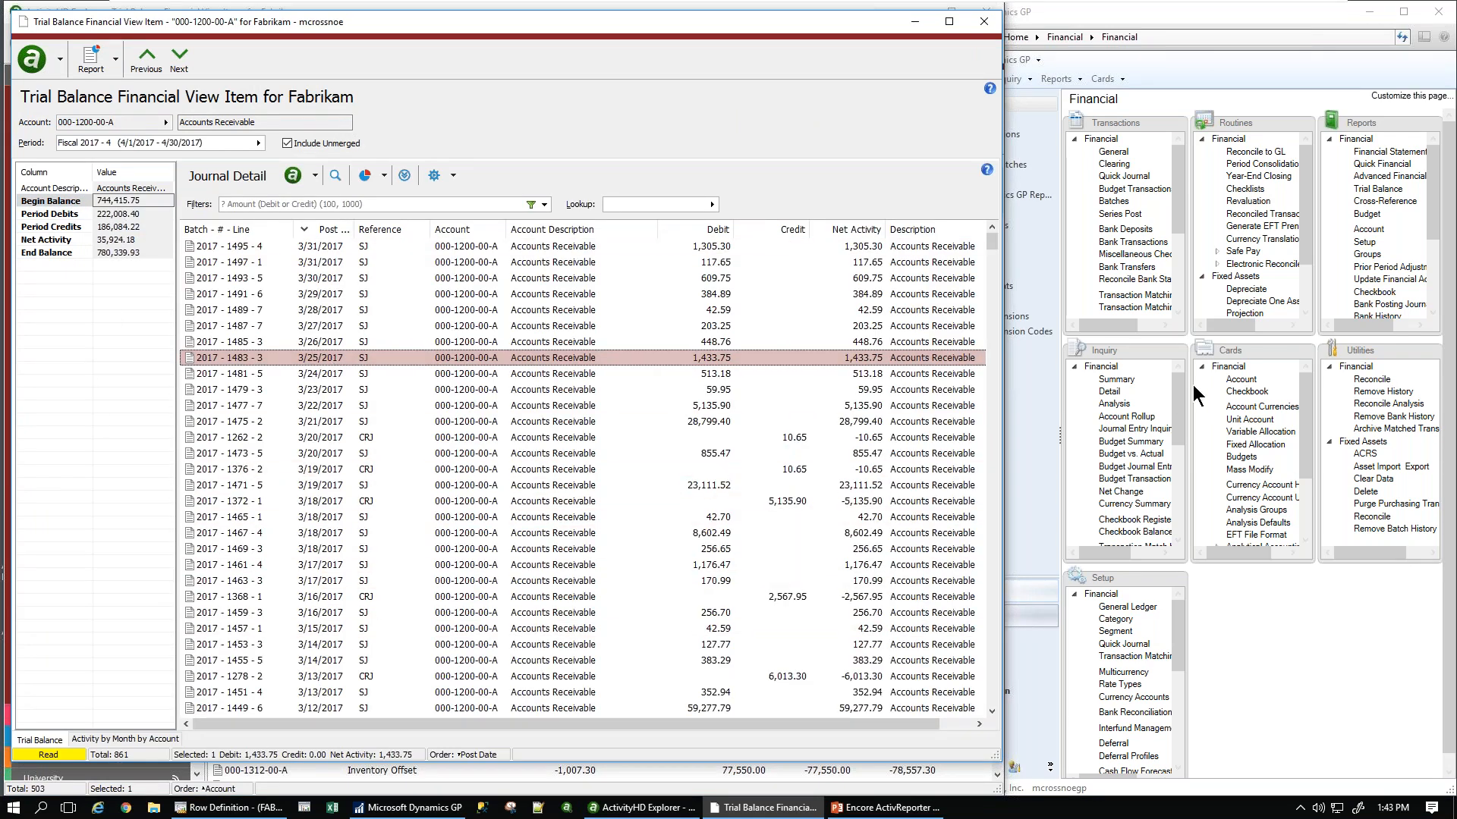
pyautogui.click(984, 29)
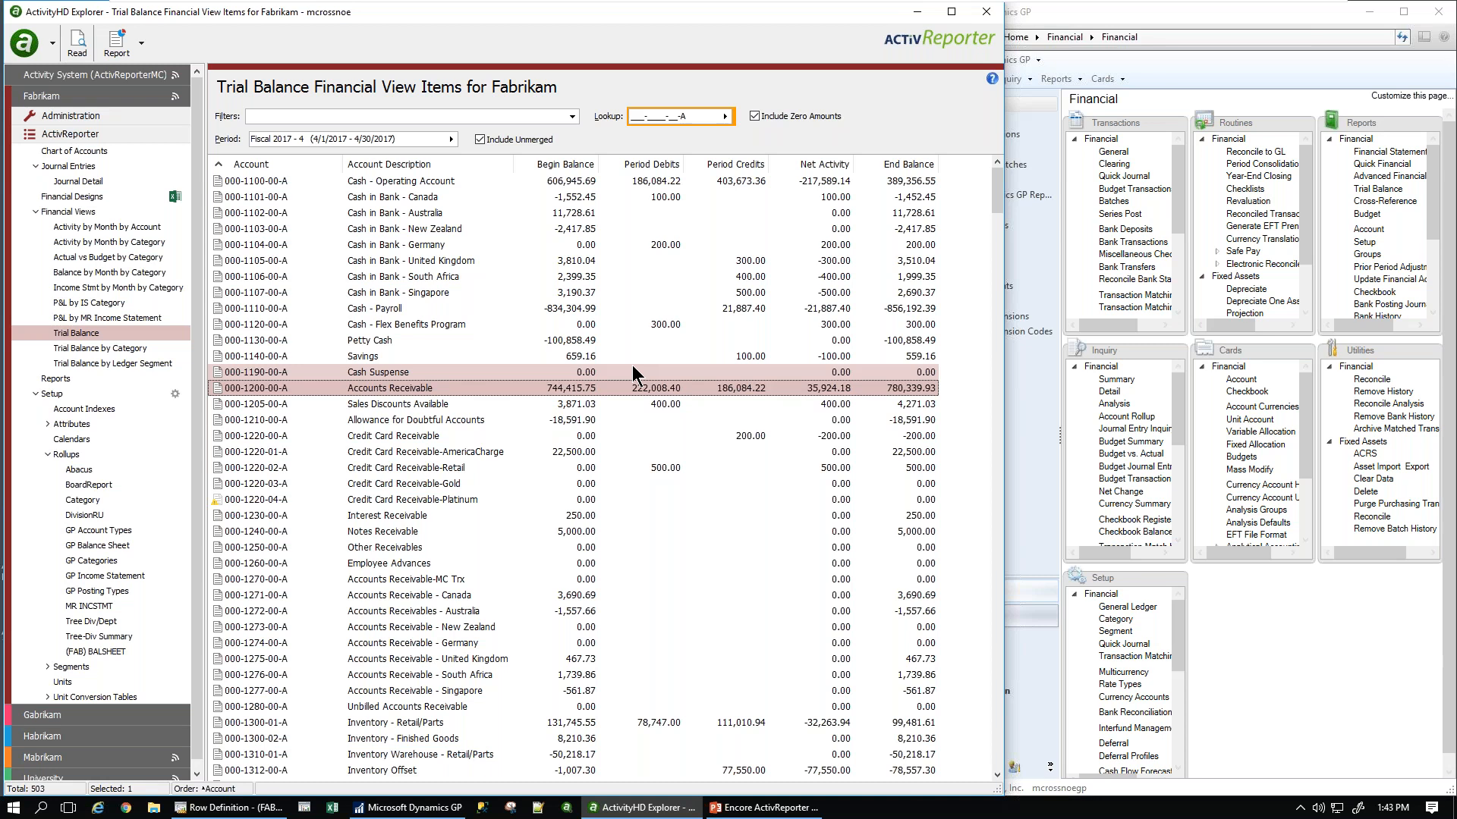
# - Compare the trial balance without and with unmerged entries, leaving unmerged entries included
pyautogui.click(479, 138)
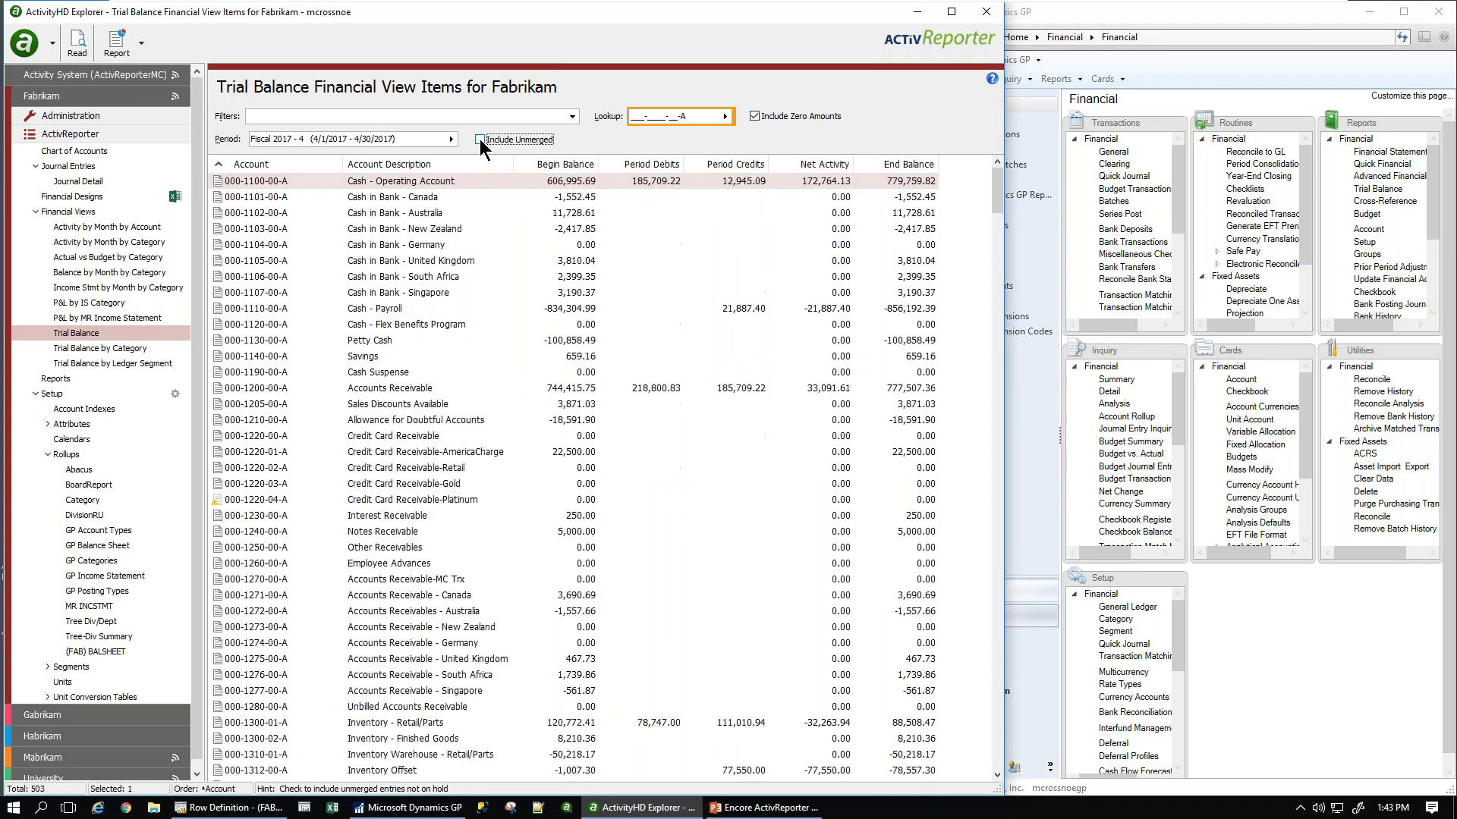
pyautogui.click(479, 139)
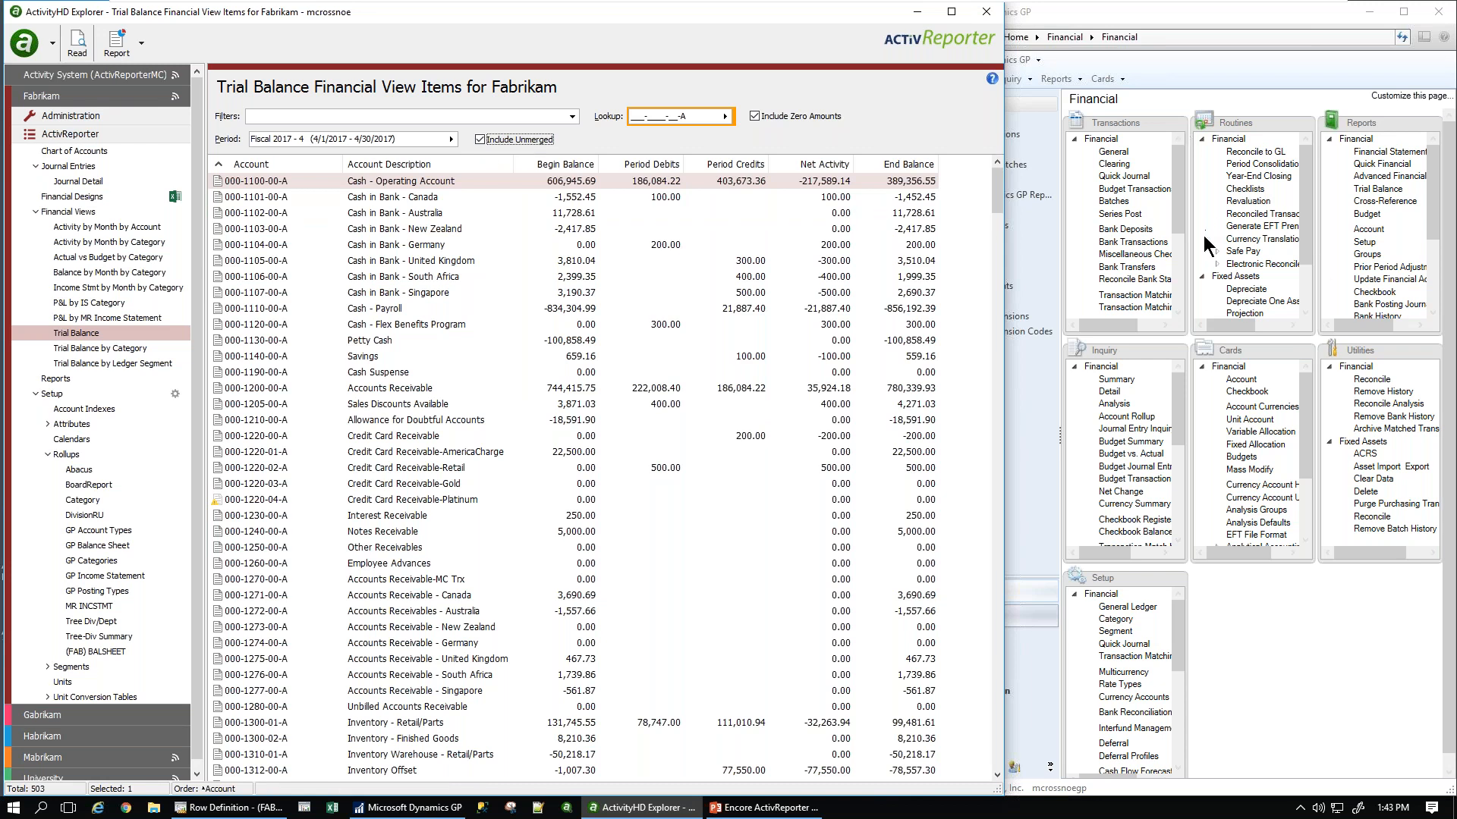
# - Delete the general entry batch MRC in Dynamics GP, close the batch entry window, and minimize Dynamics GP
pyautogui.click(1113, 201)
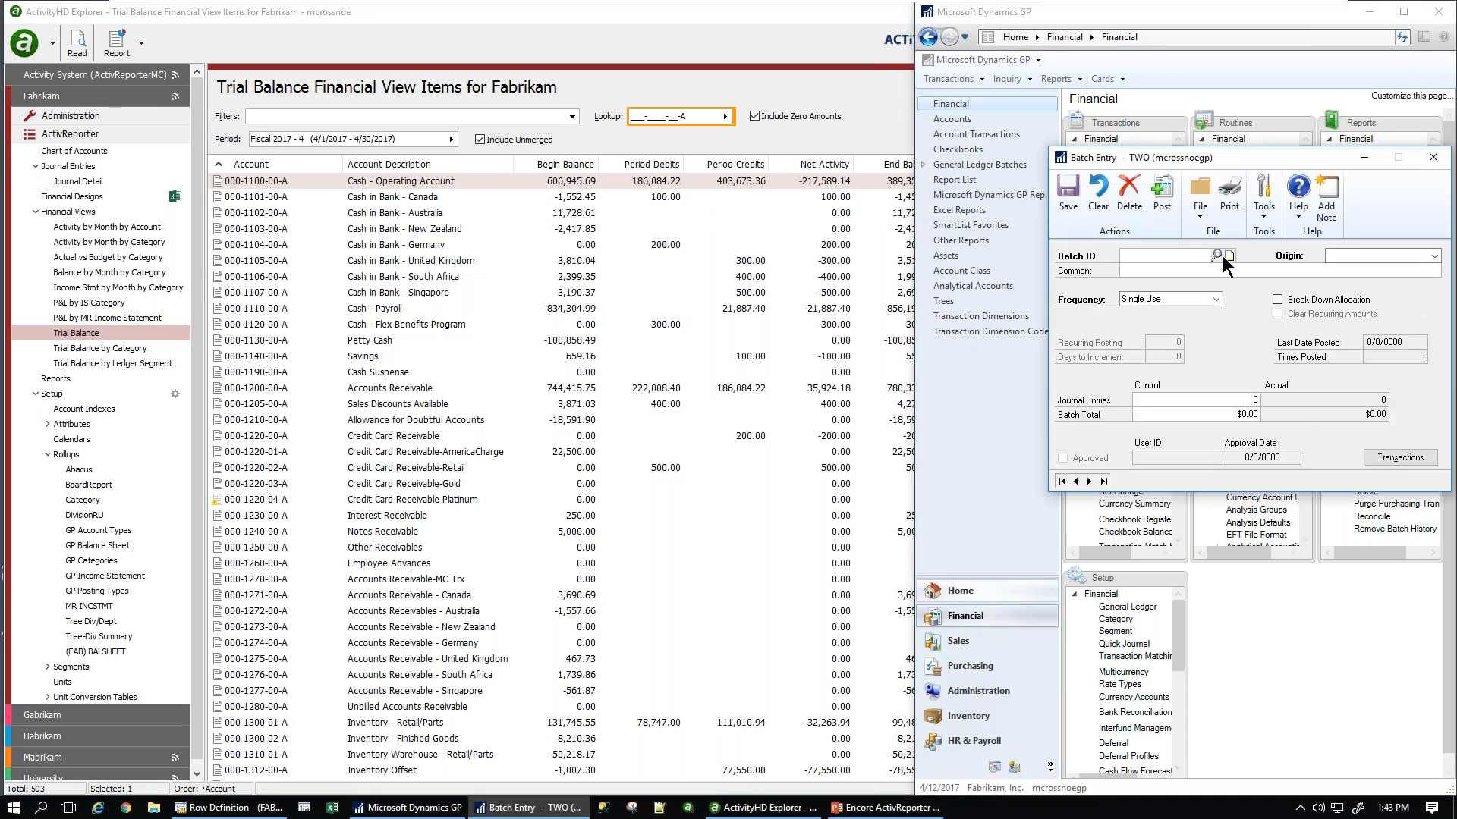
pyautogui.click(1216, 256)
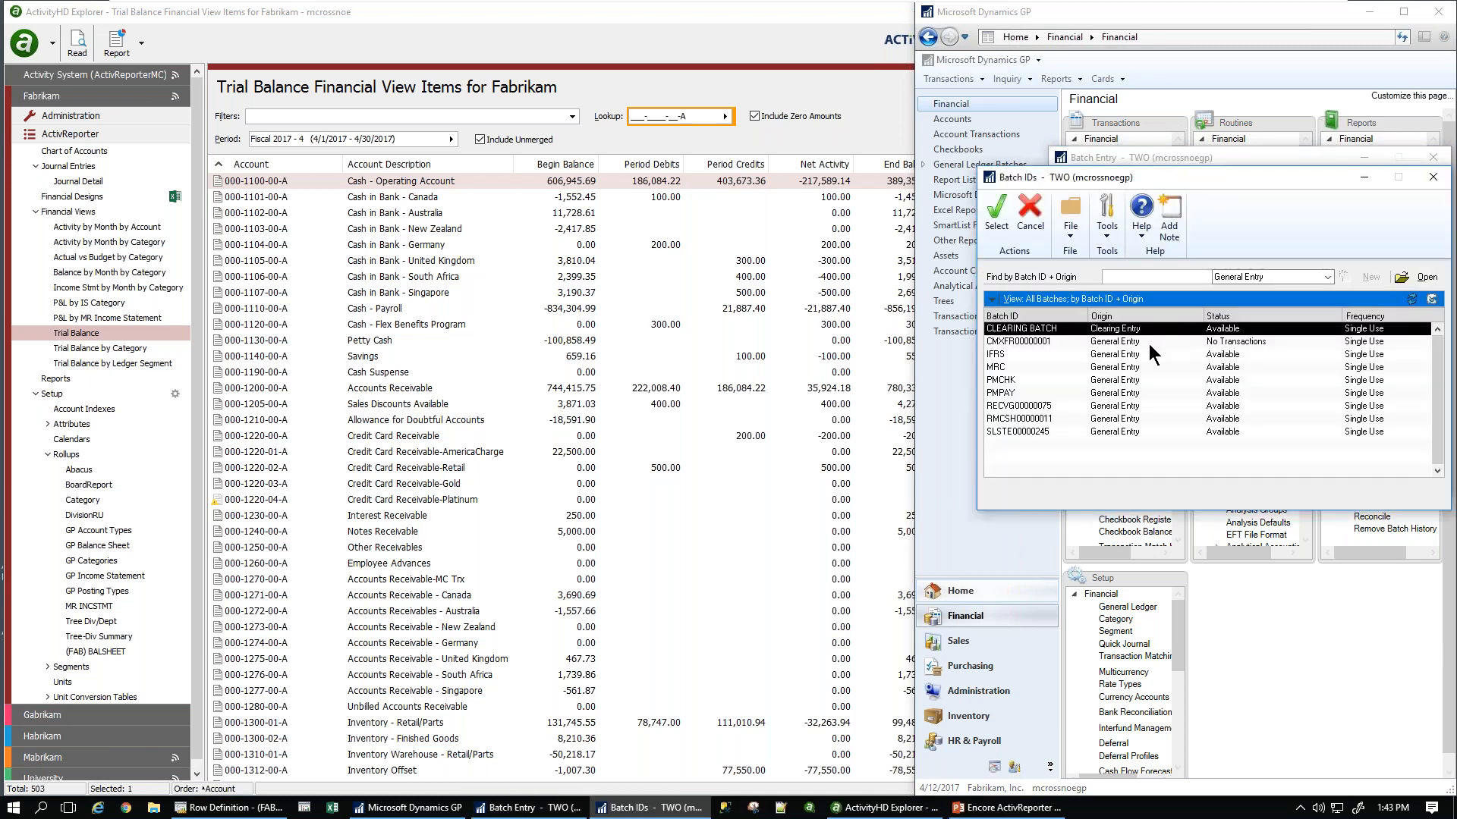
pyautogui.doubleClick(998, 367)
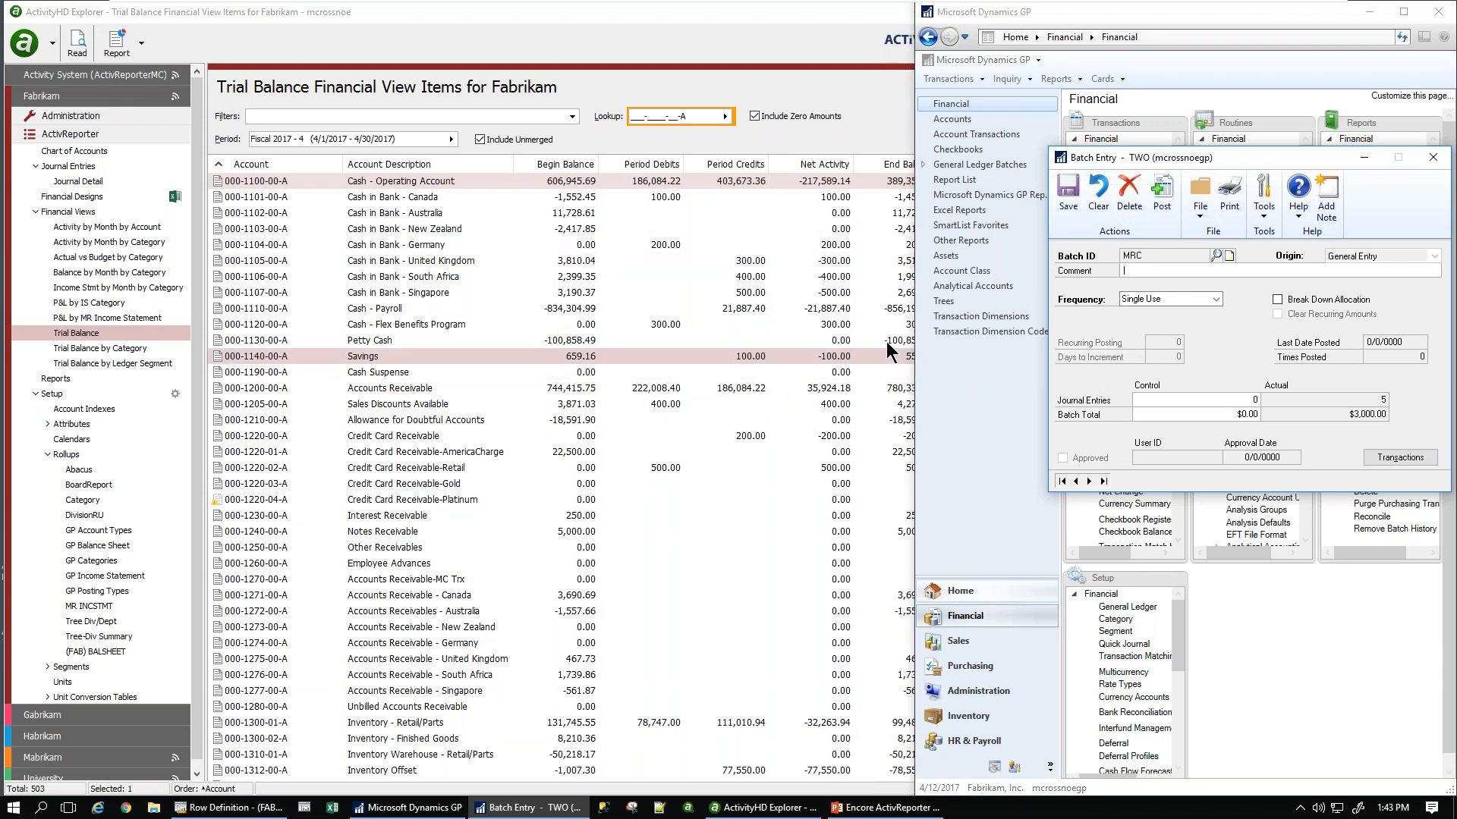
pyautogui.click(1129, 196)
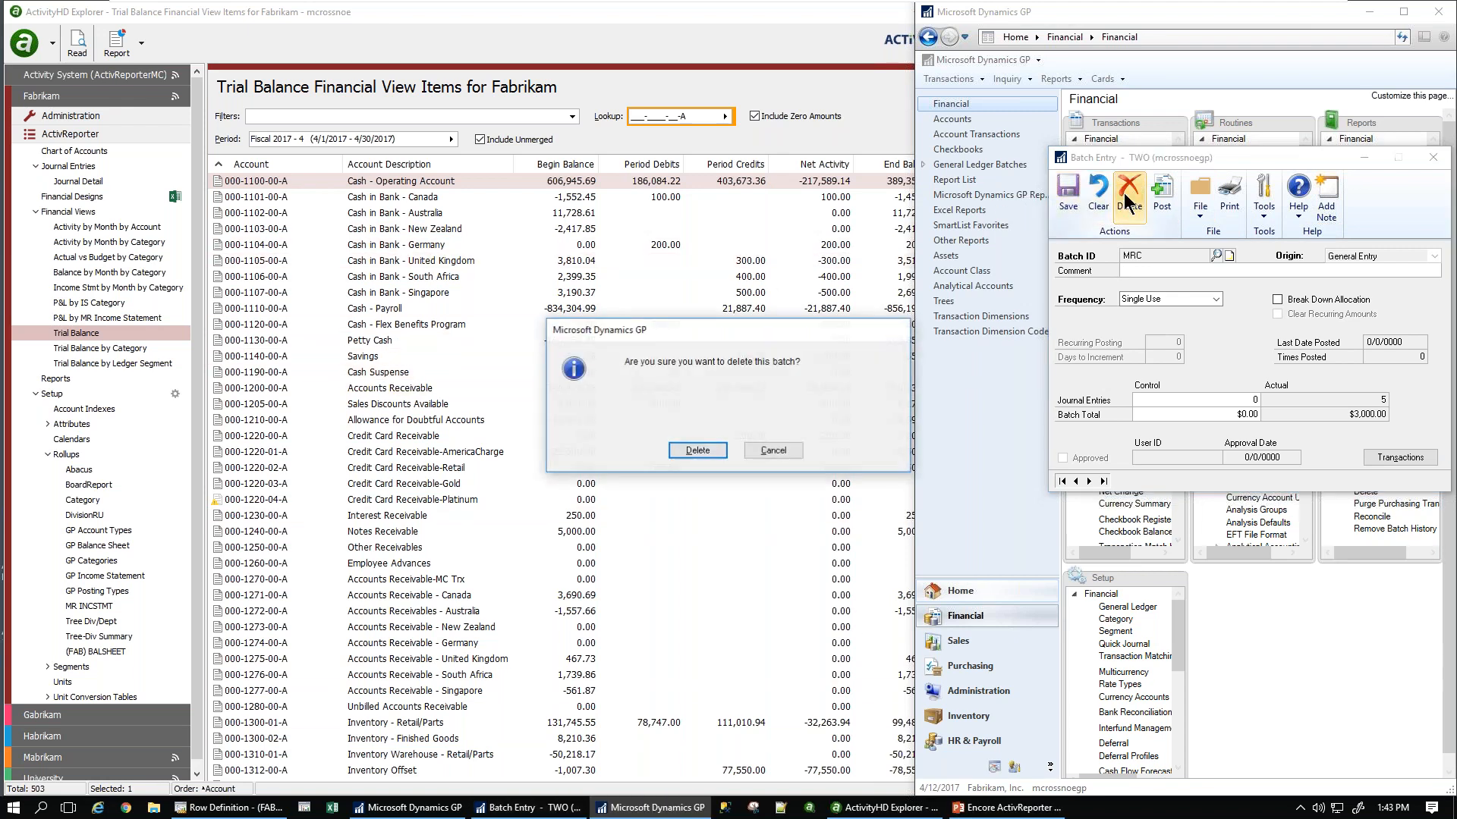
pyautogui.click(680, 446)
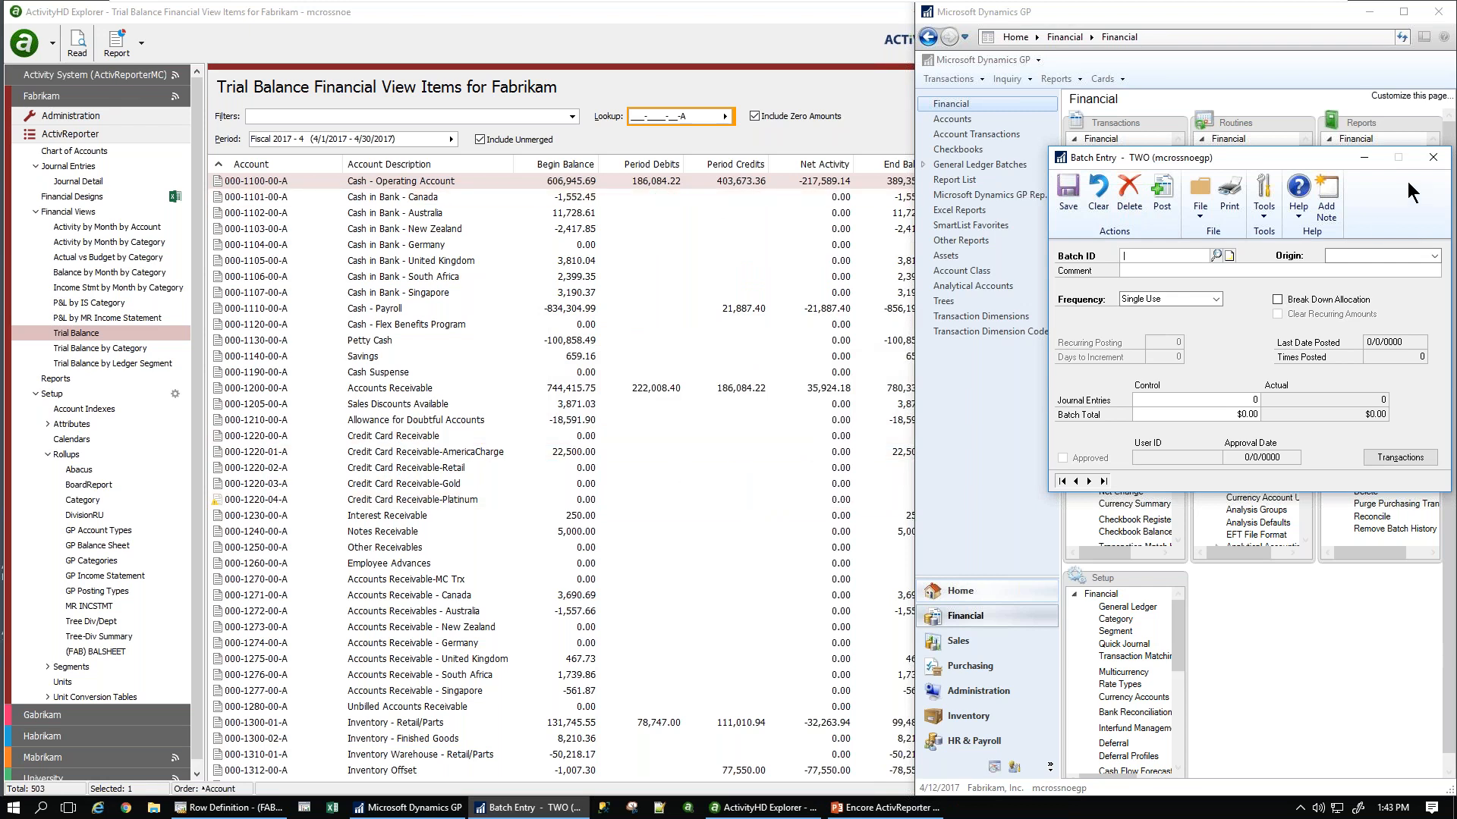
pyautogui.click(1432, 159)
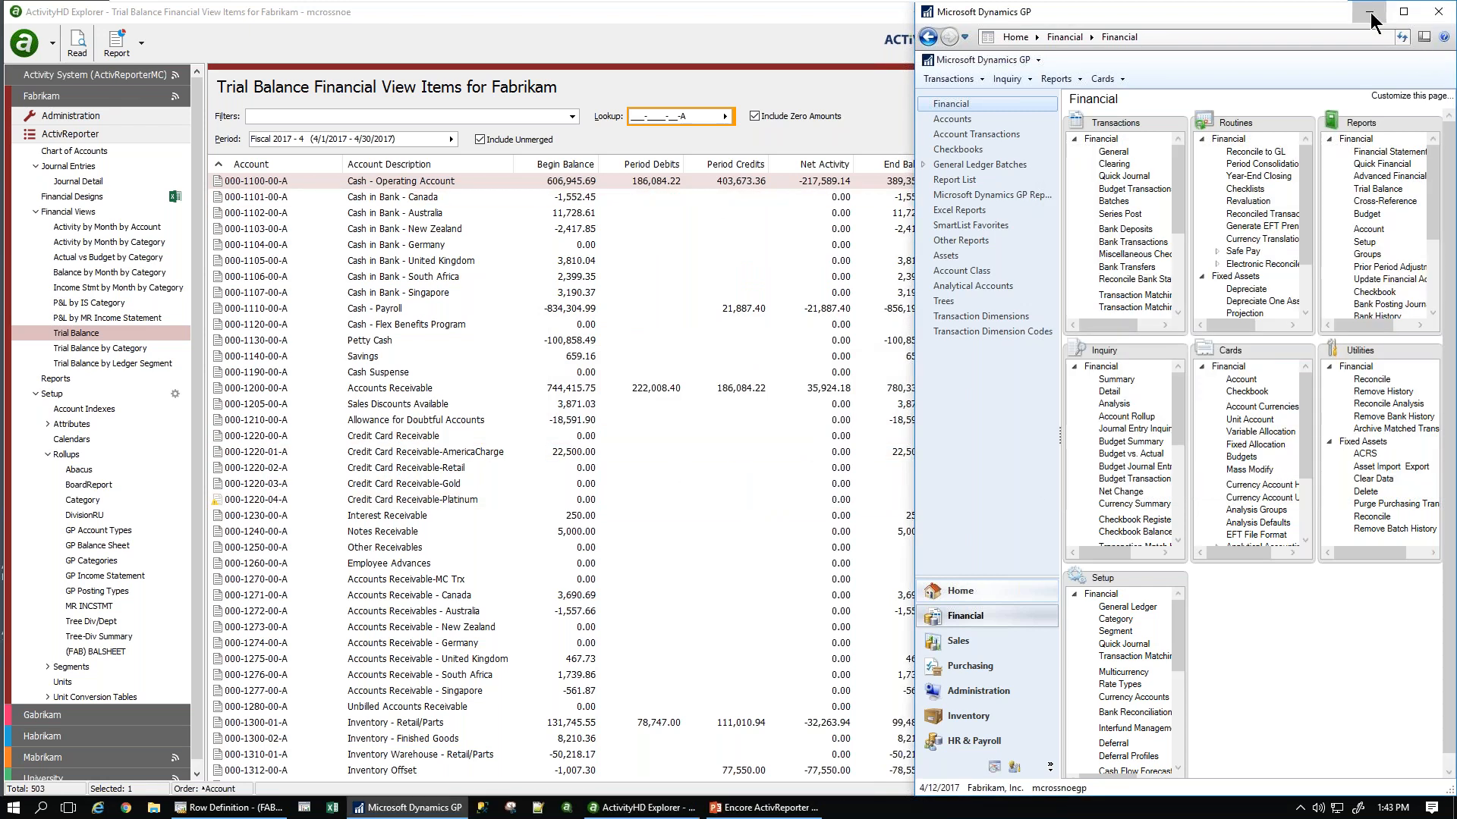
pyautogui.click(1372, 13)
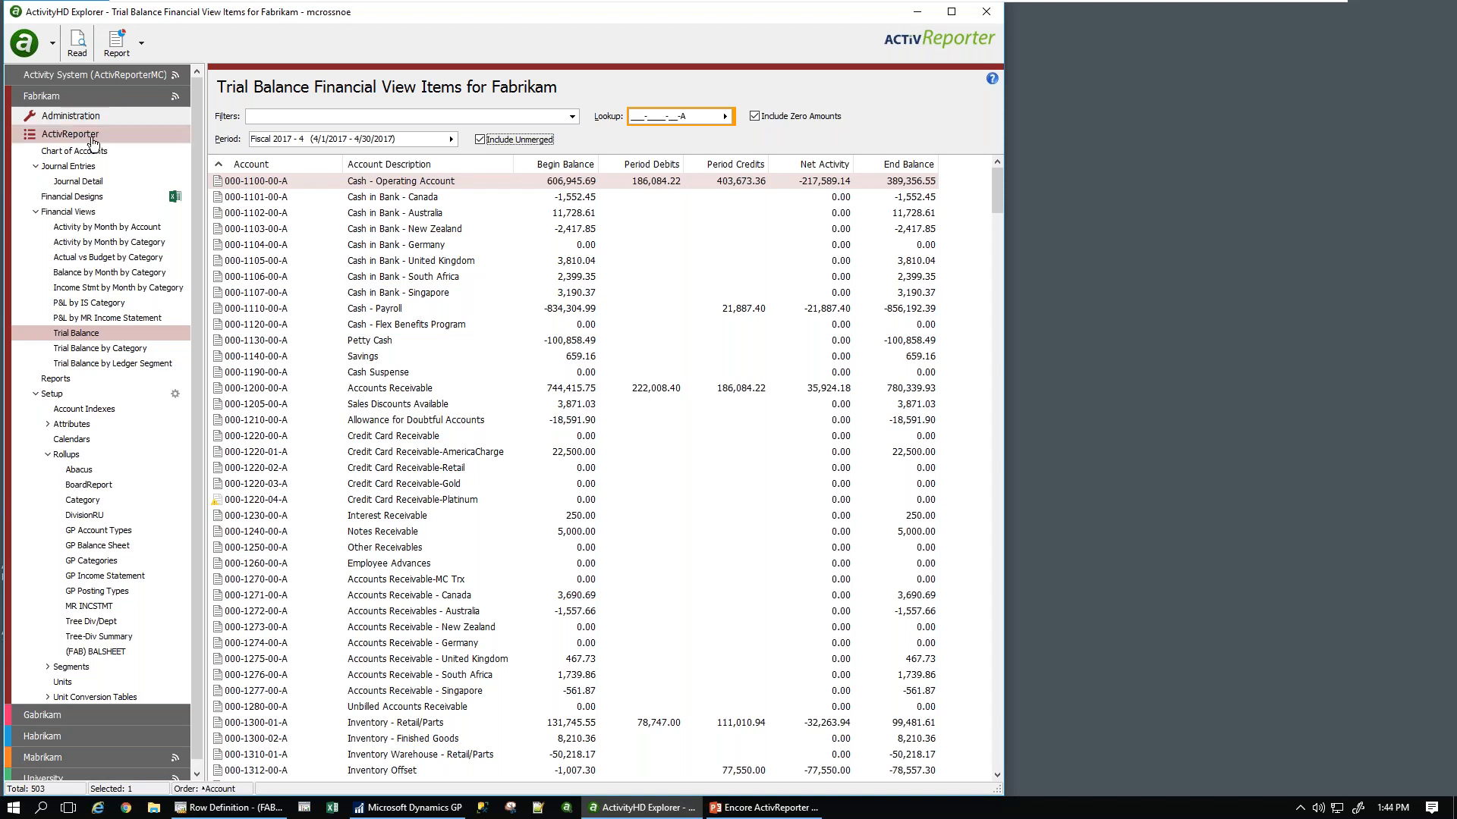
# - Open the Trial Balance financial view of the University company and widen the window
pyautogui.click(143, 99)
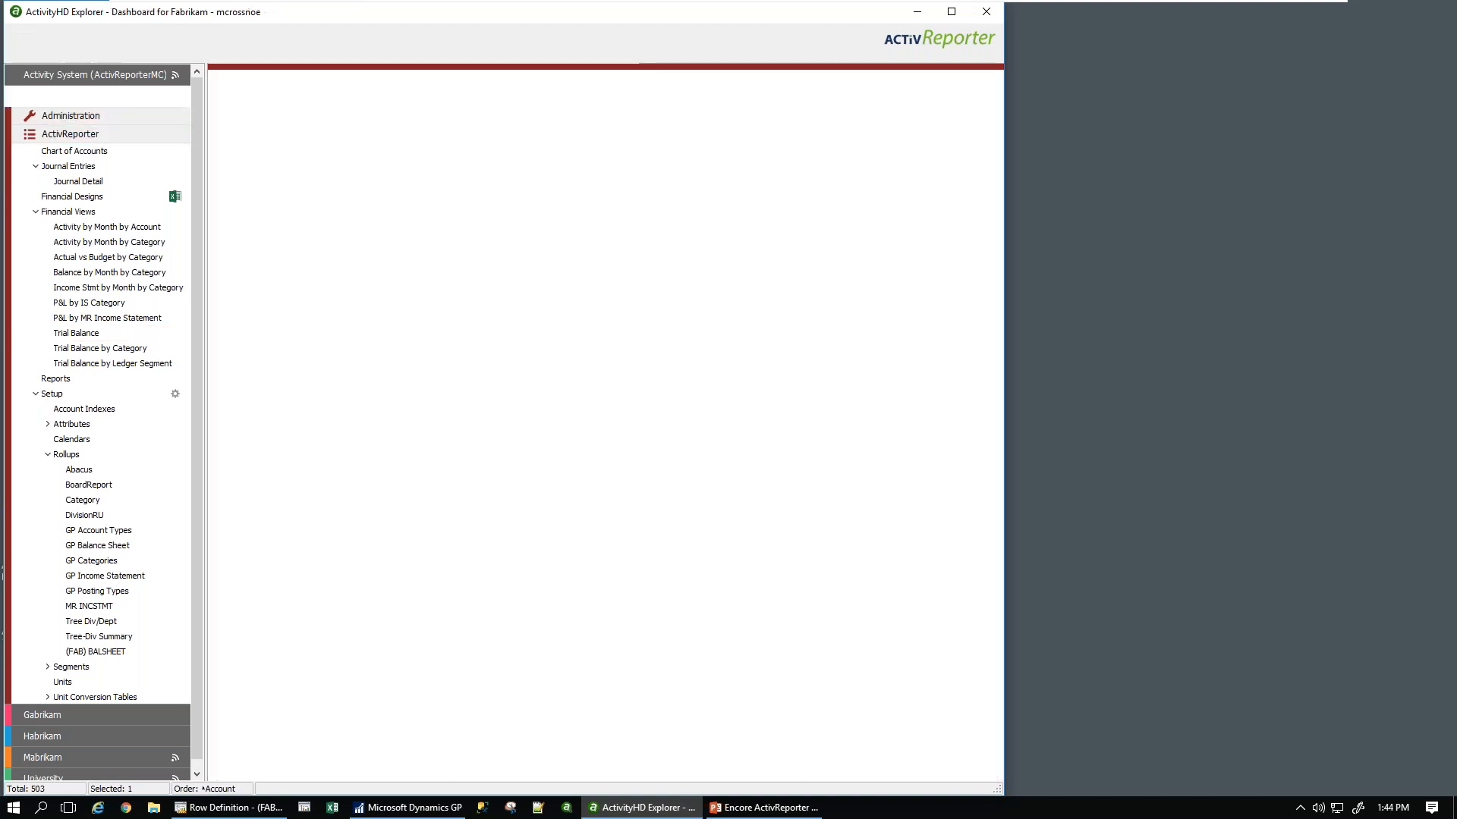
pyautogui.click(38, 183)
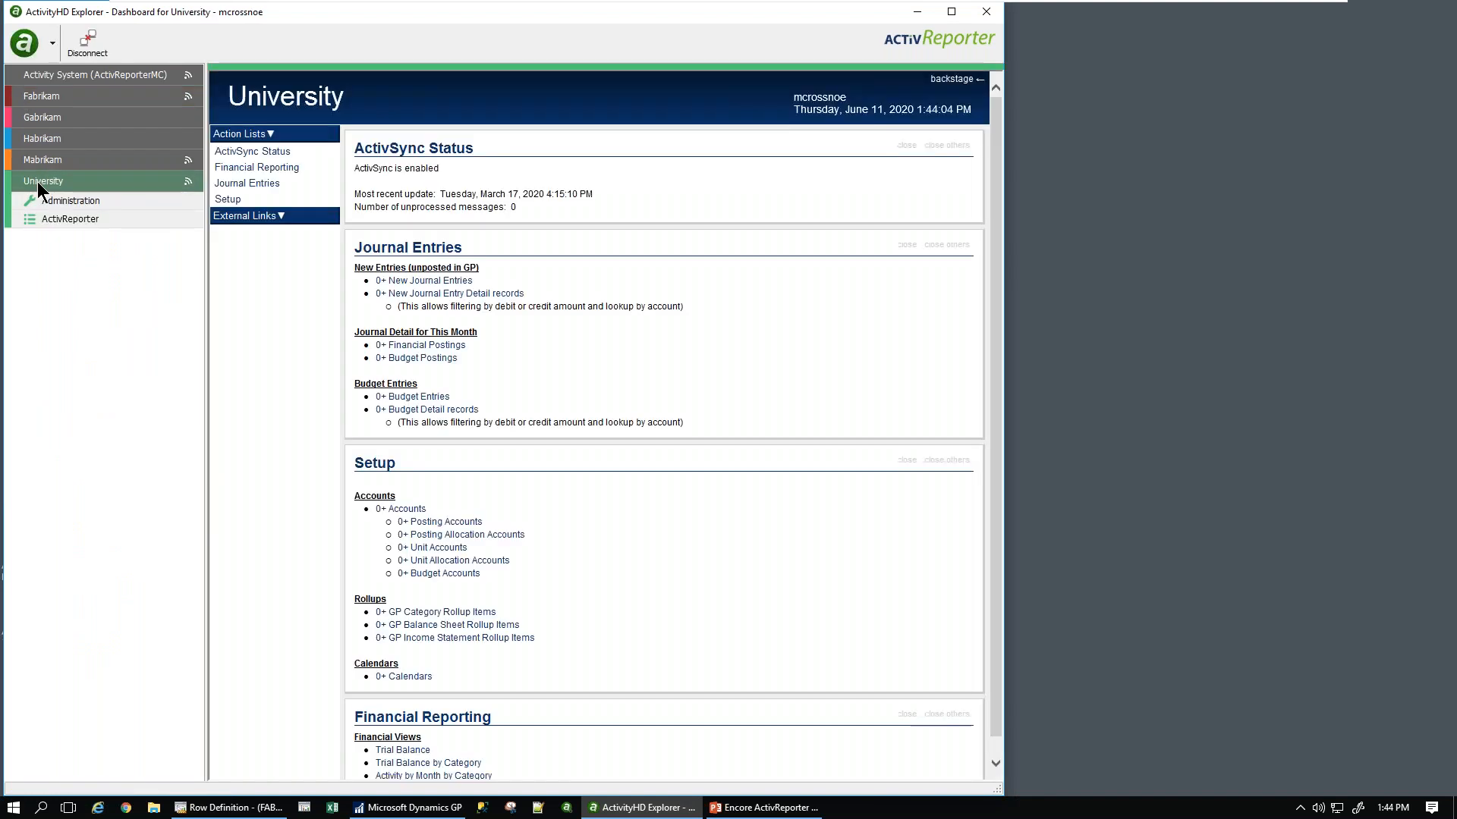
pyautogui.click(43, 218)
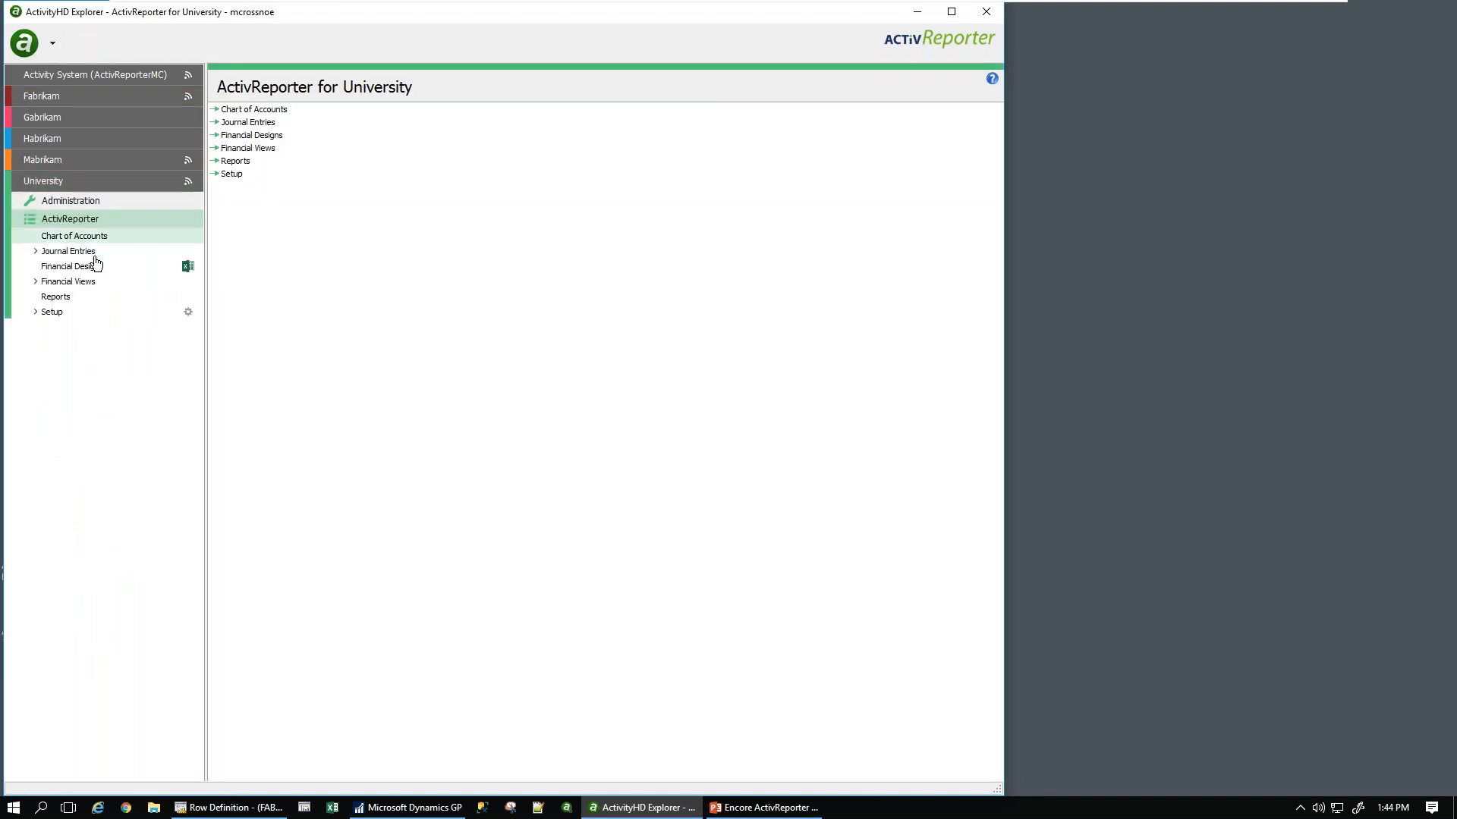
pyautogui.click(35, 281)
pyautogui.click(76, 402)
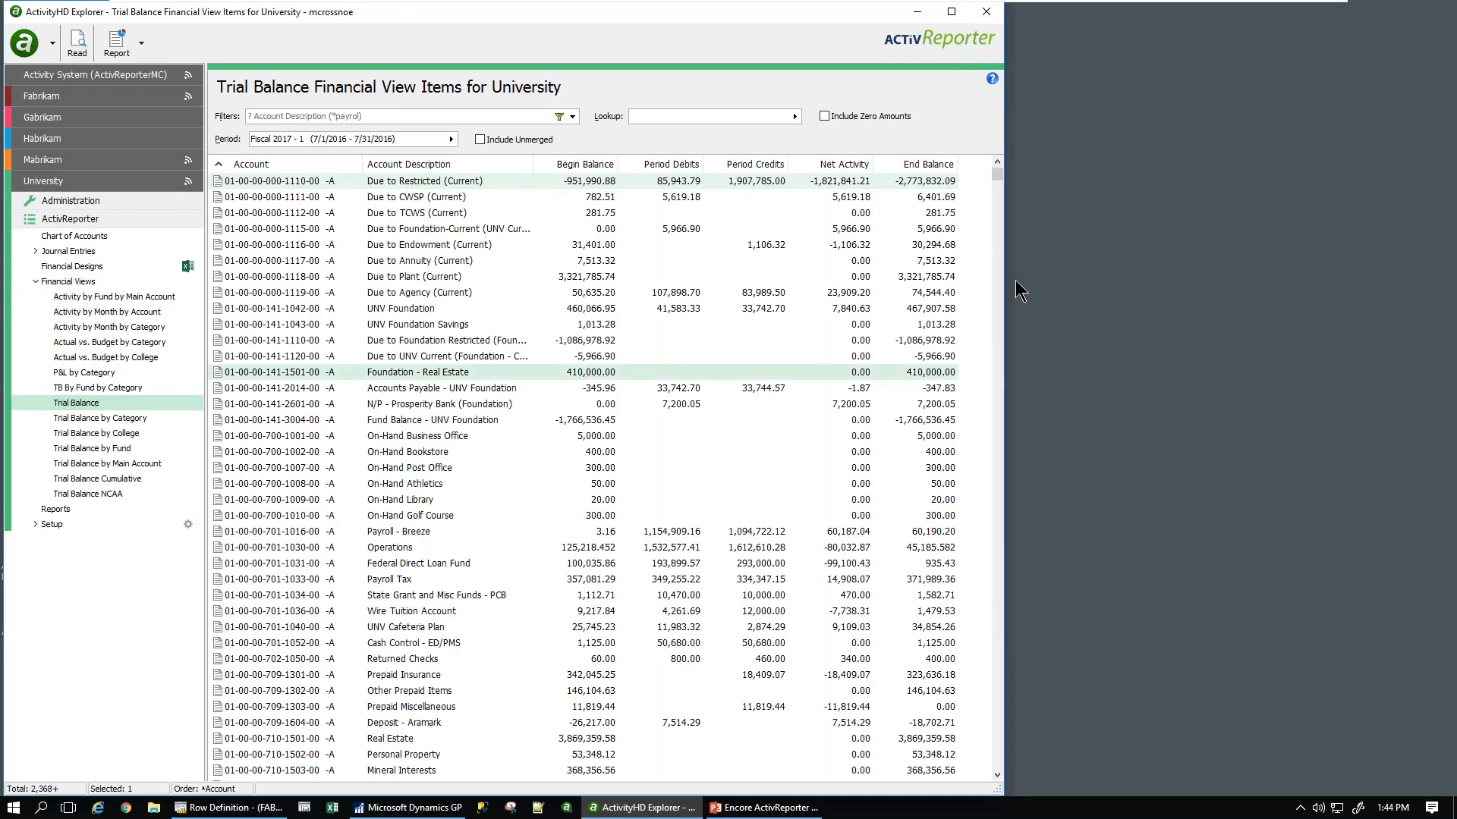
pyautogui.moveTo(1003, 288); pyautogui.dragTo(1159, 292)
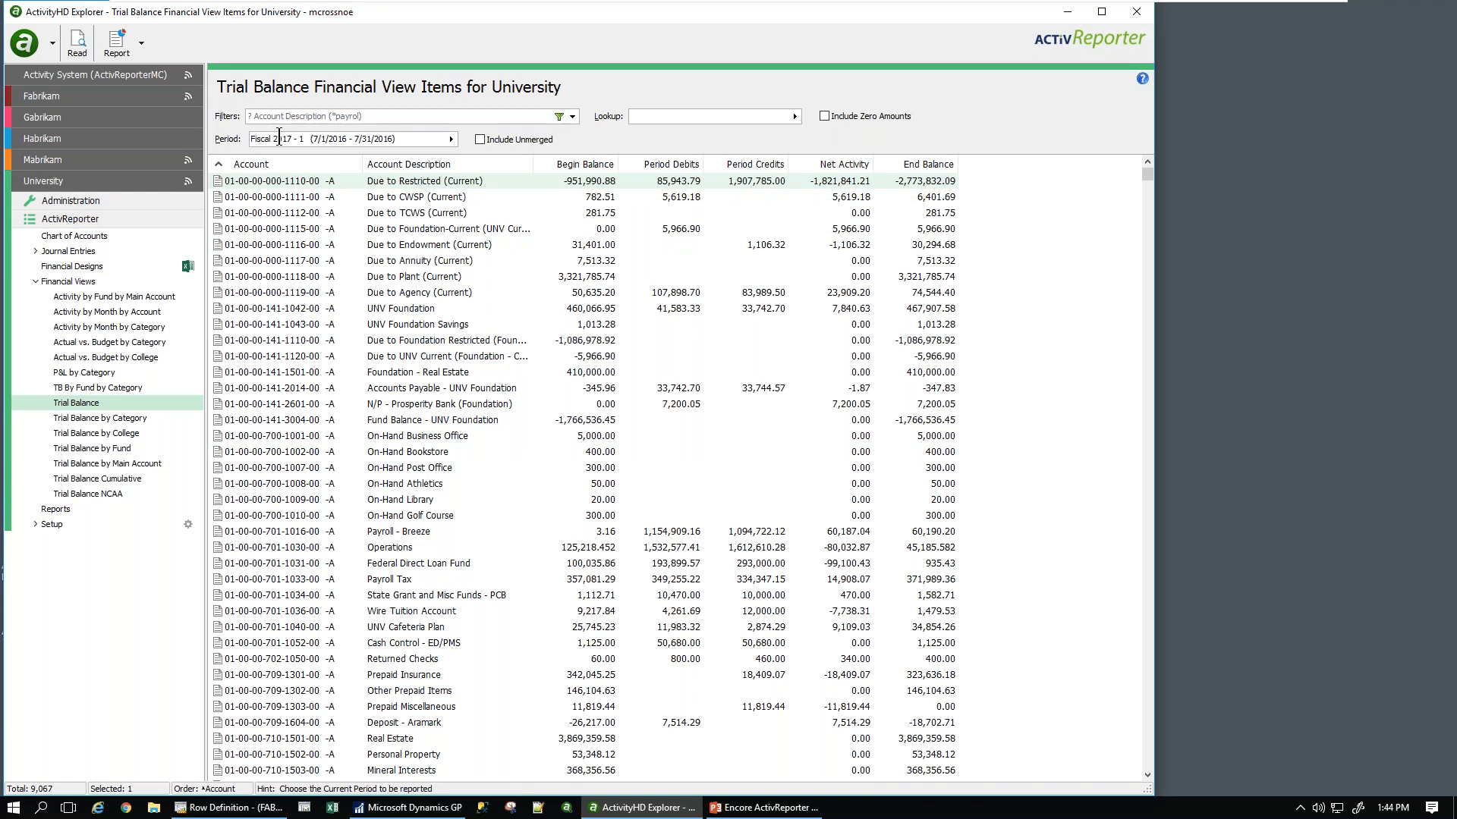
# - Set the University trial balance period to fiscal year 2017, period 6 (December)
pyautogui.click(450, 140)
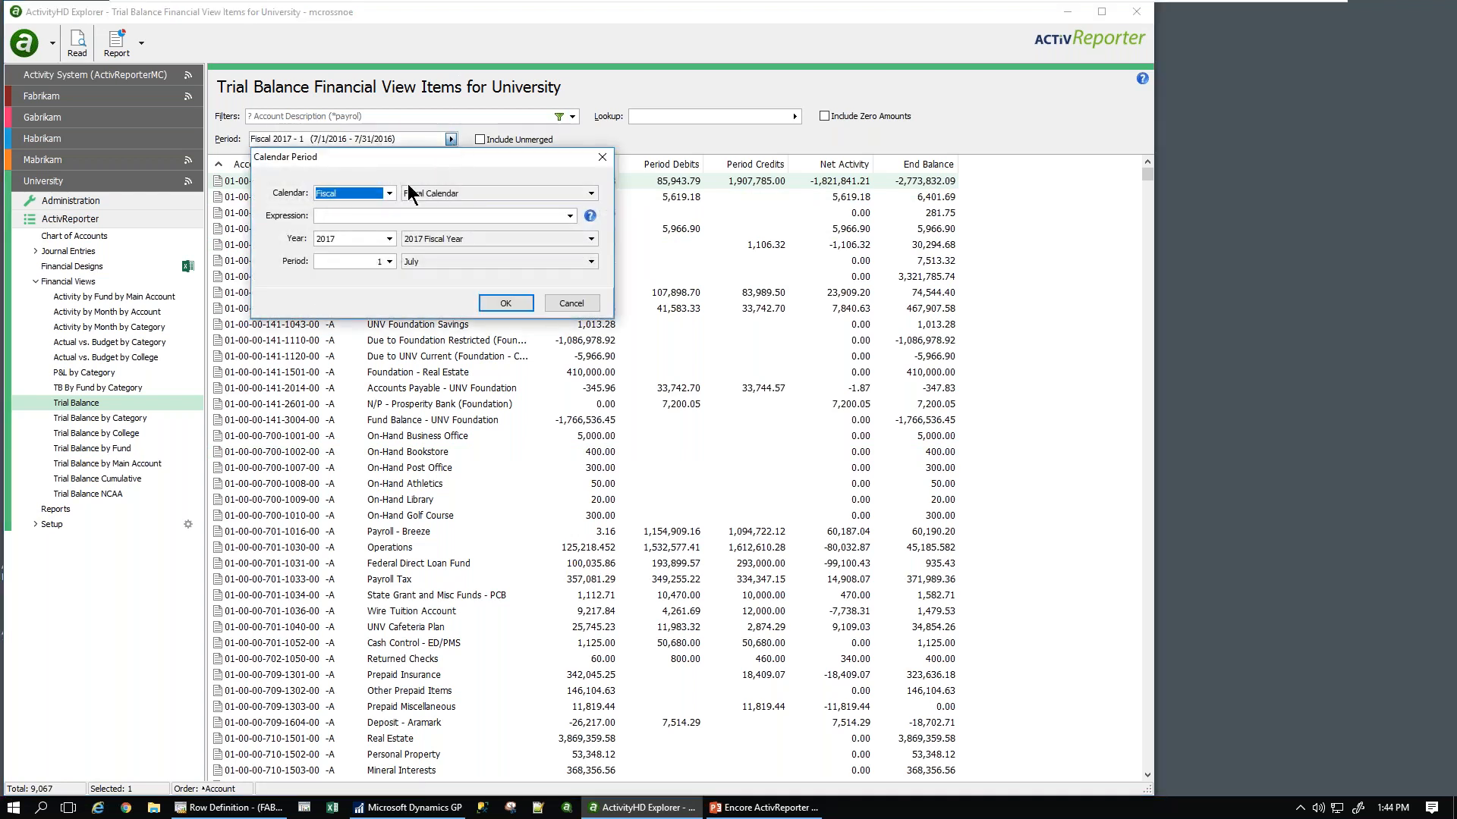
pyautogui.click(388, 262)
pyautogui.click(401, 327)
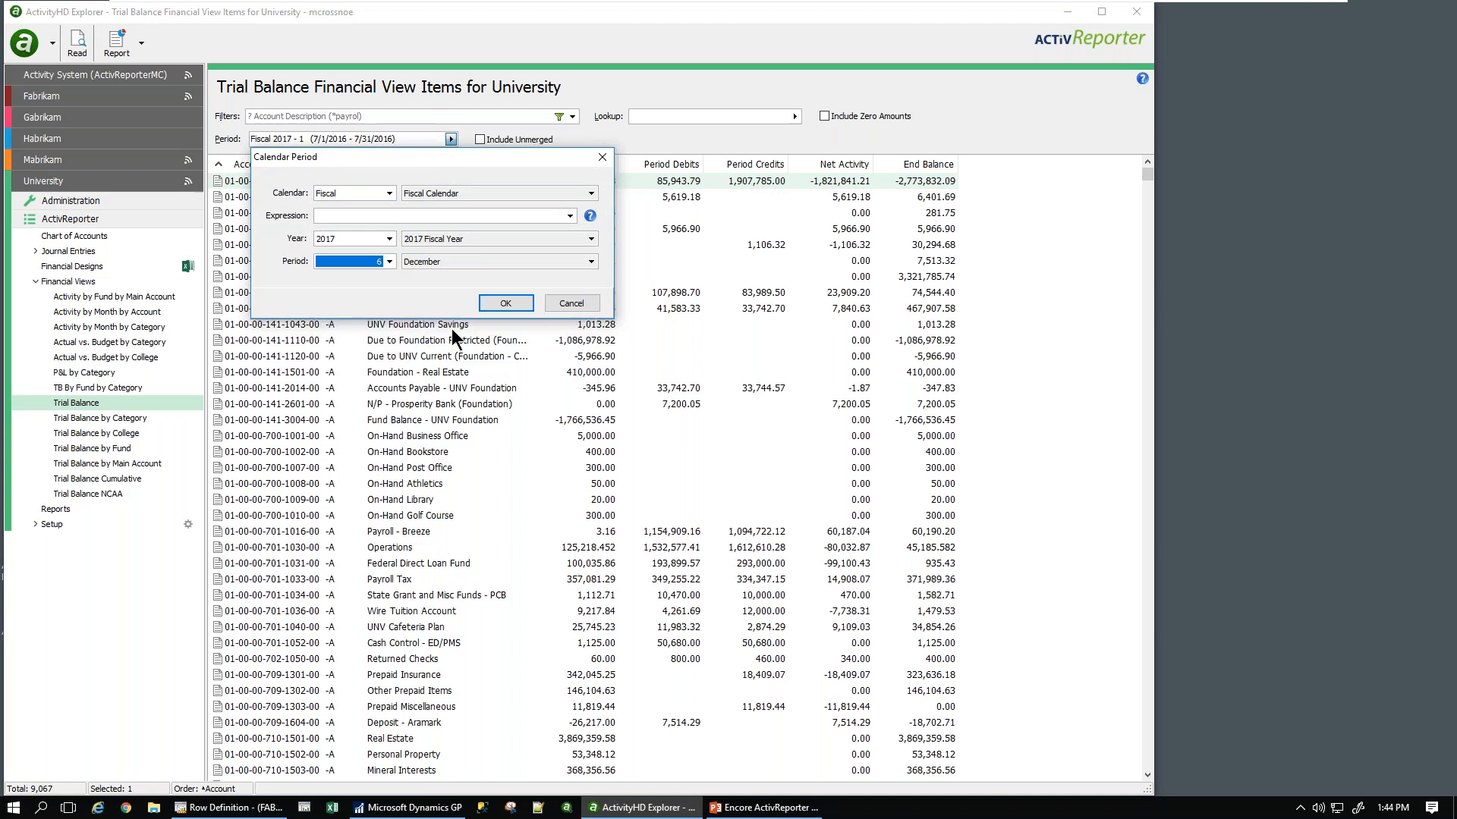
pyautogui.click(528, 307)
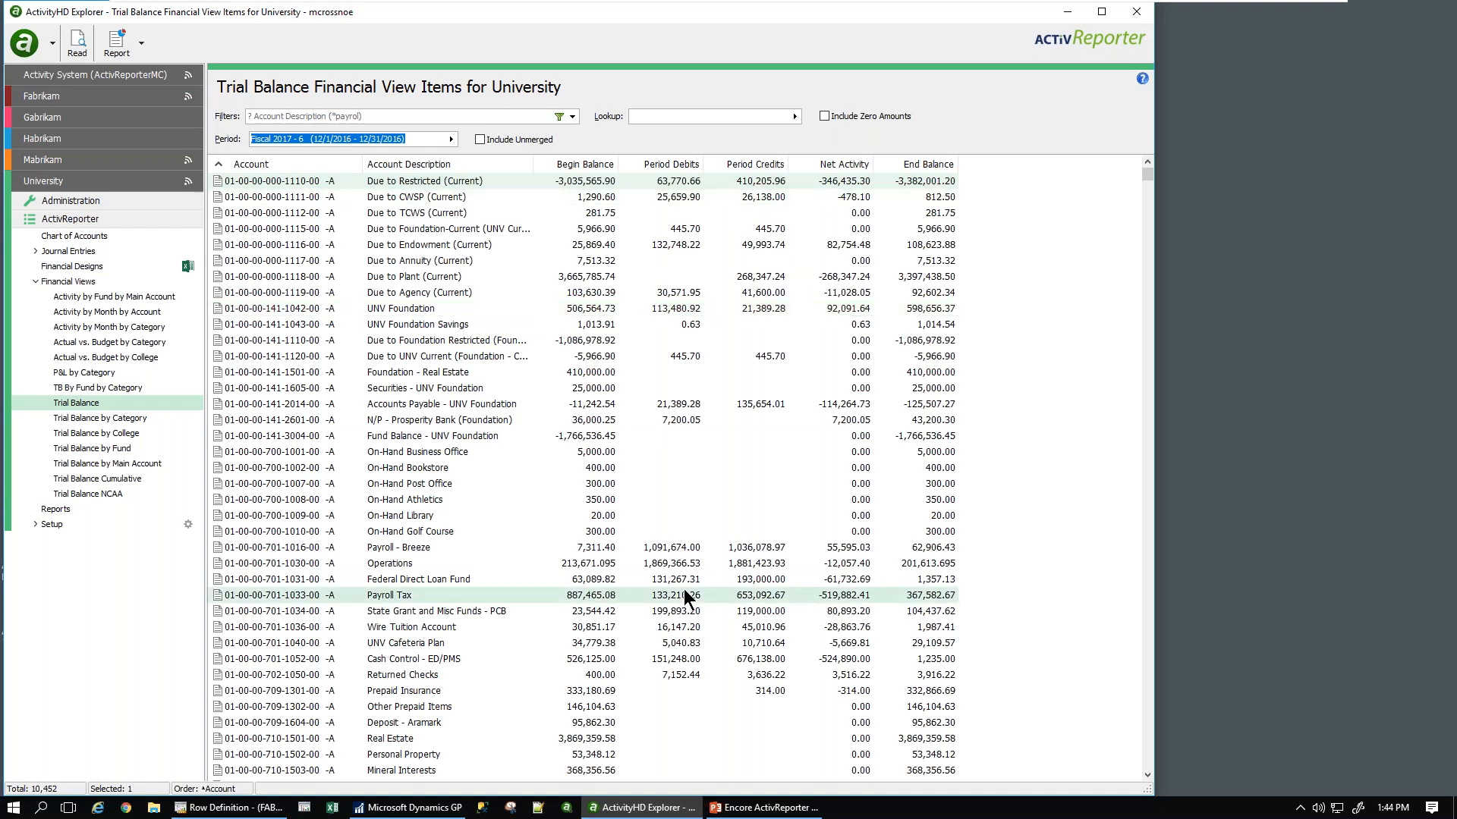
pyautogui.click(652, 549)
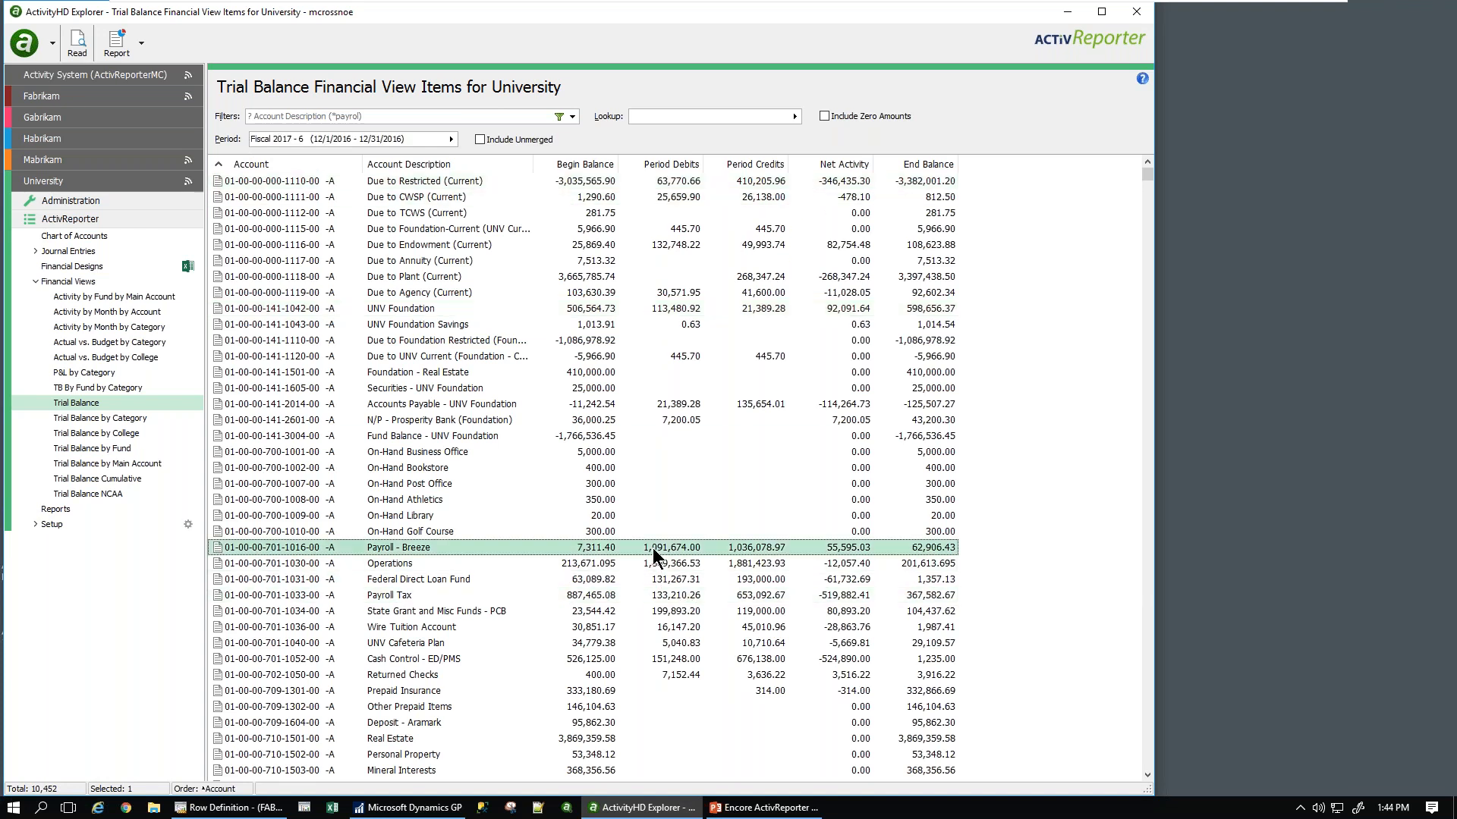
pyautogui.doubleClick(653, 548)
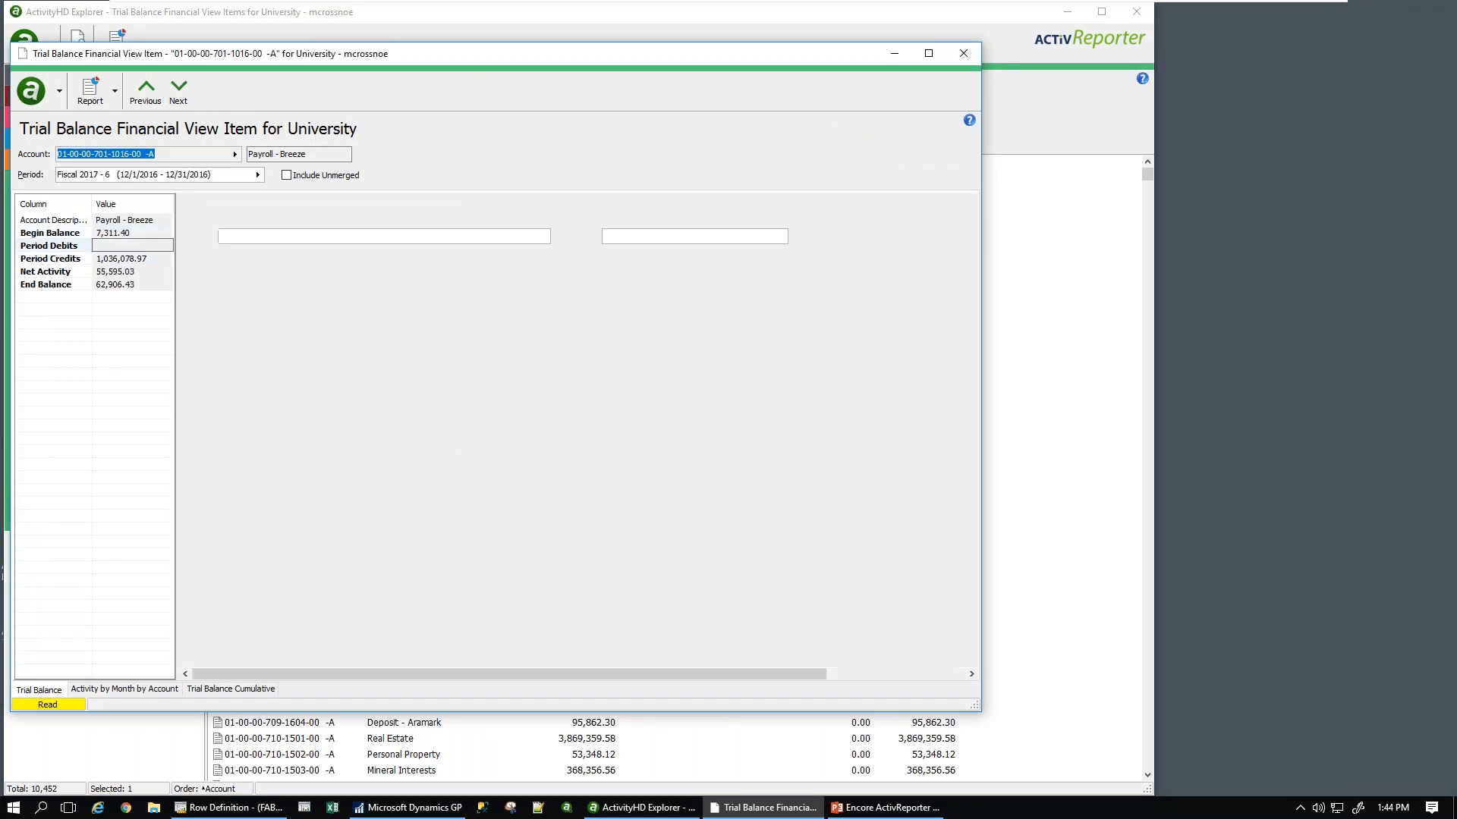
pyautogui.click(236, 311)
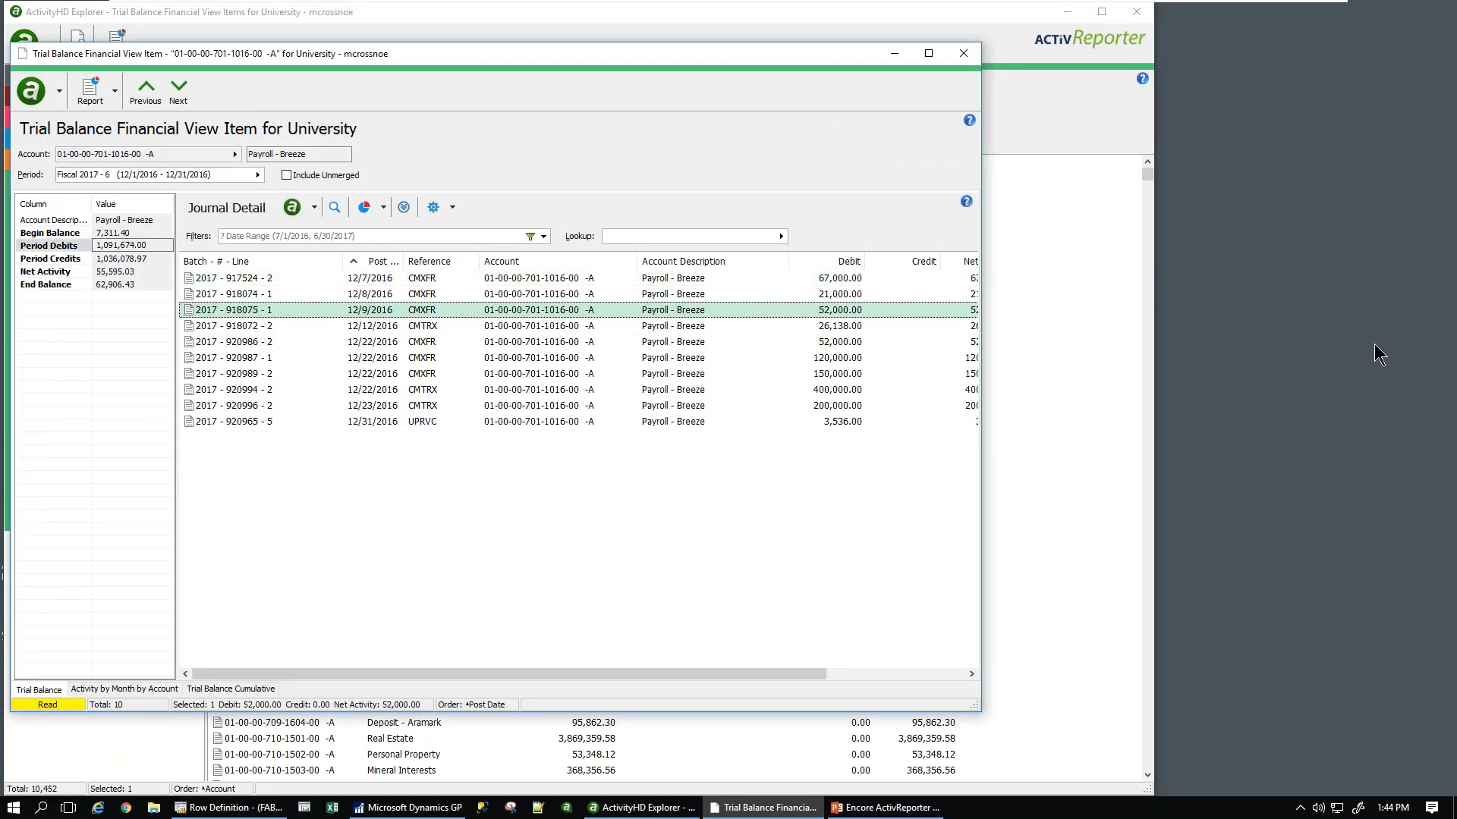
pyautogui.click(957, 48)
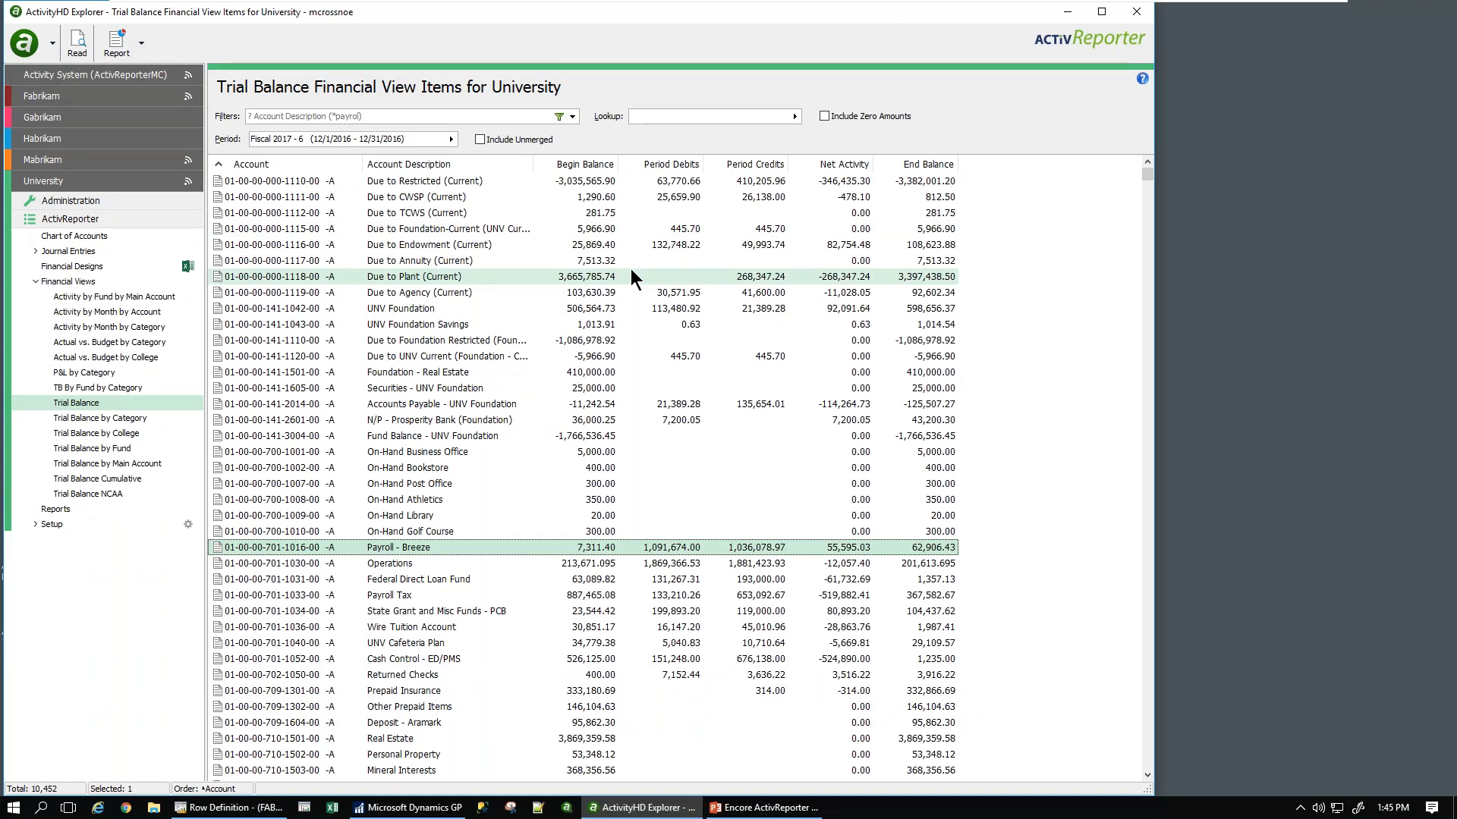
# - Set the University trial balance period to fiscal year 2015, period 8 (February)
pyautogui.click(452, 138)
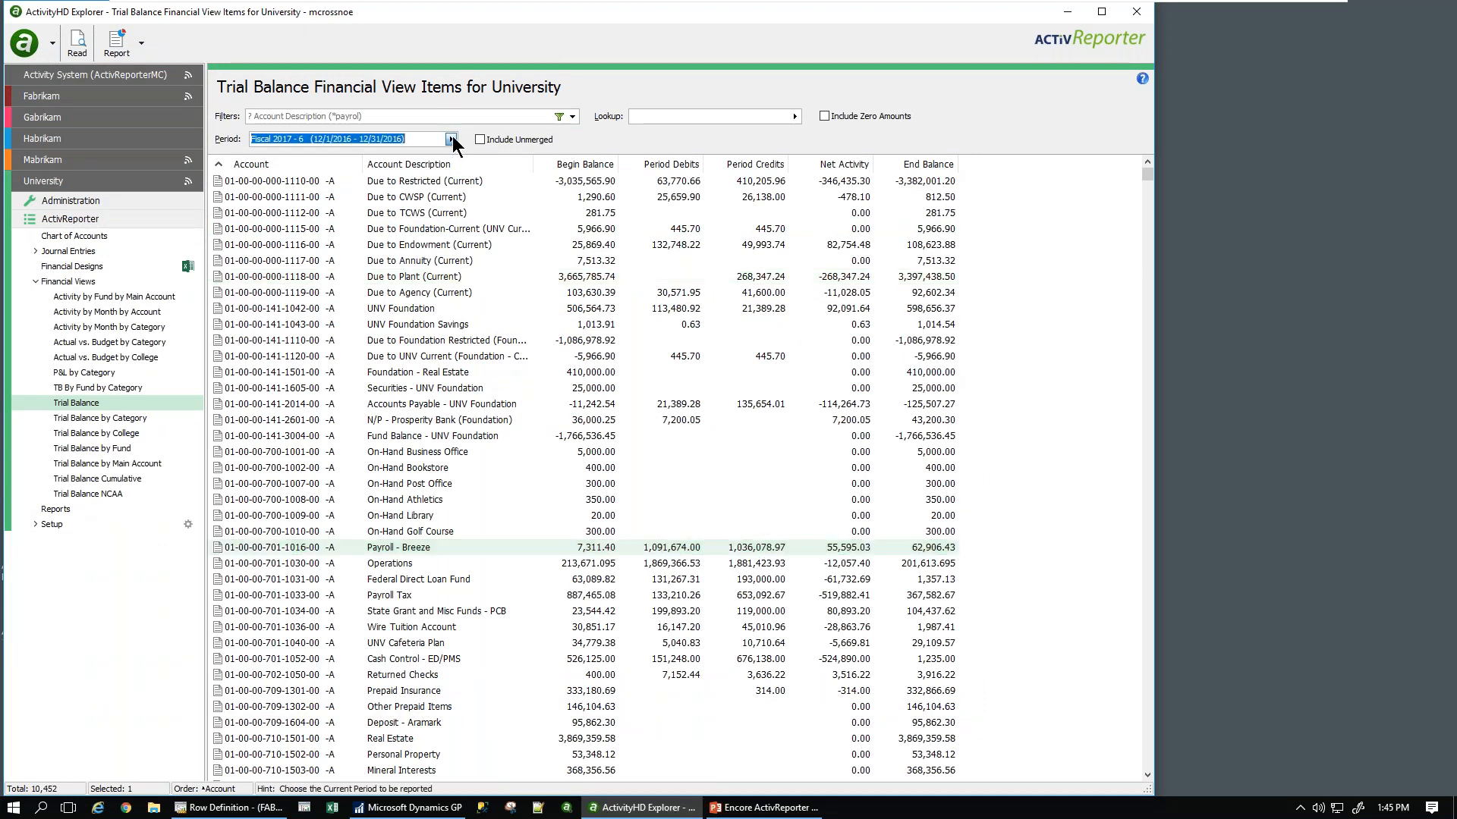
pyautogui.click(389, 238)
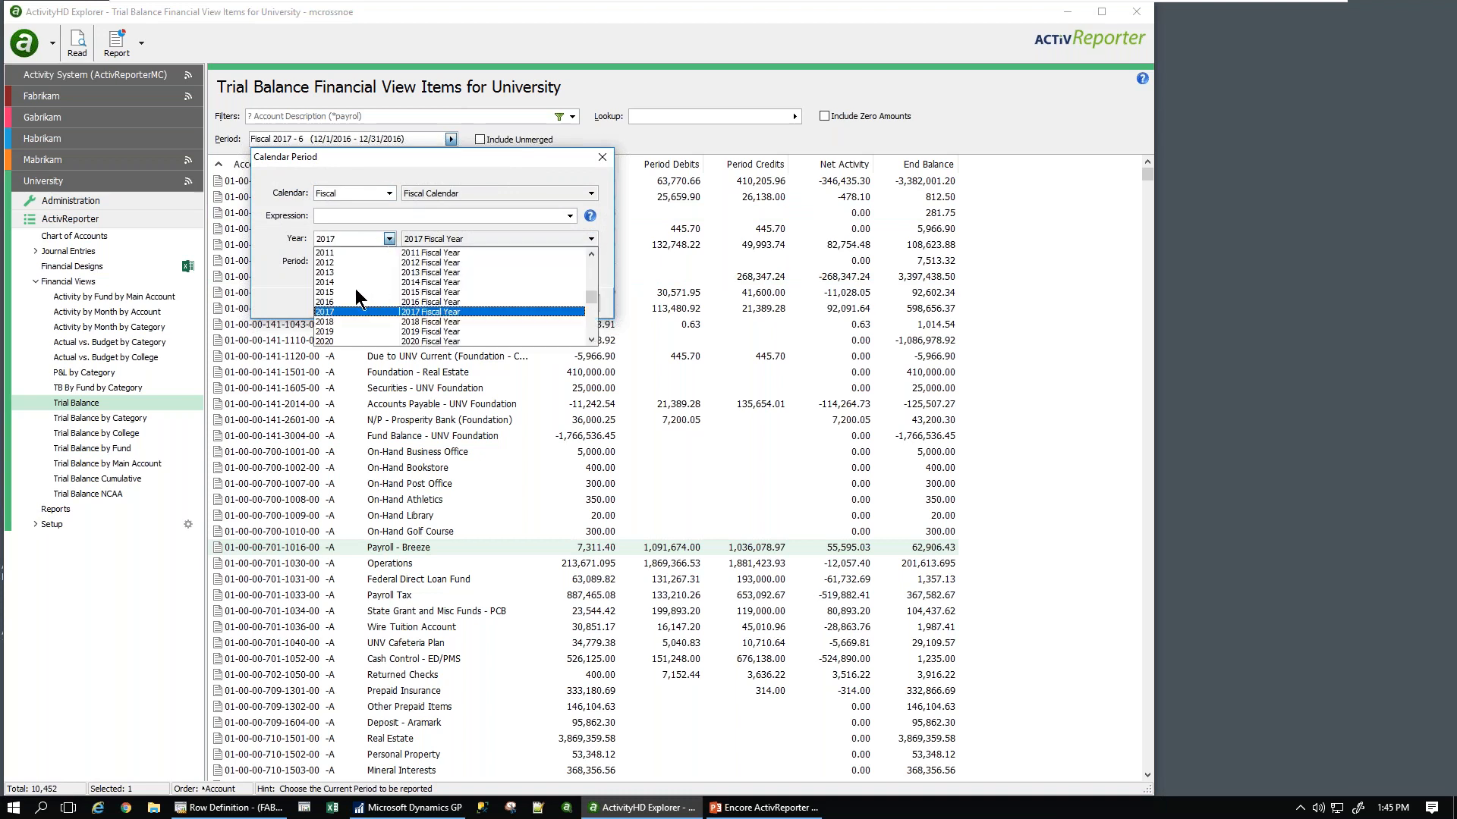
pyautogui.click(375, 307)
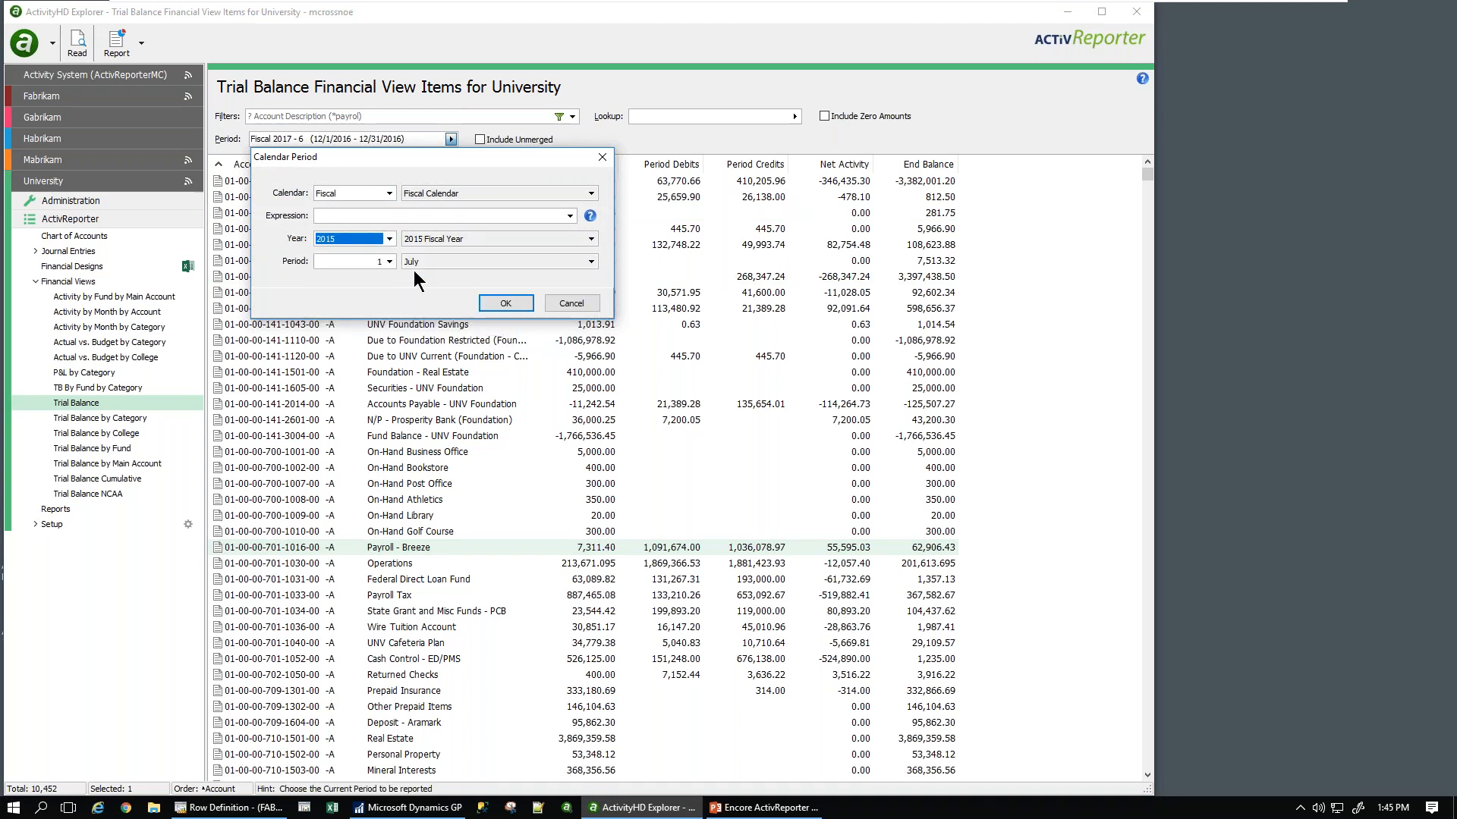
pyautogui.click(388, 261)
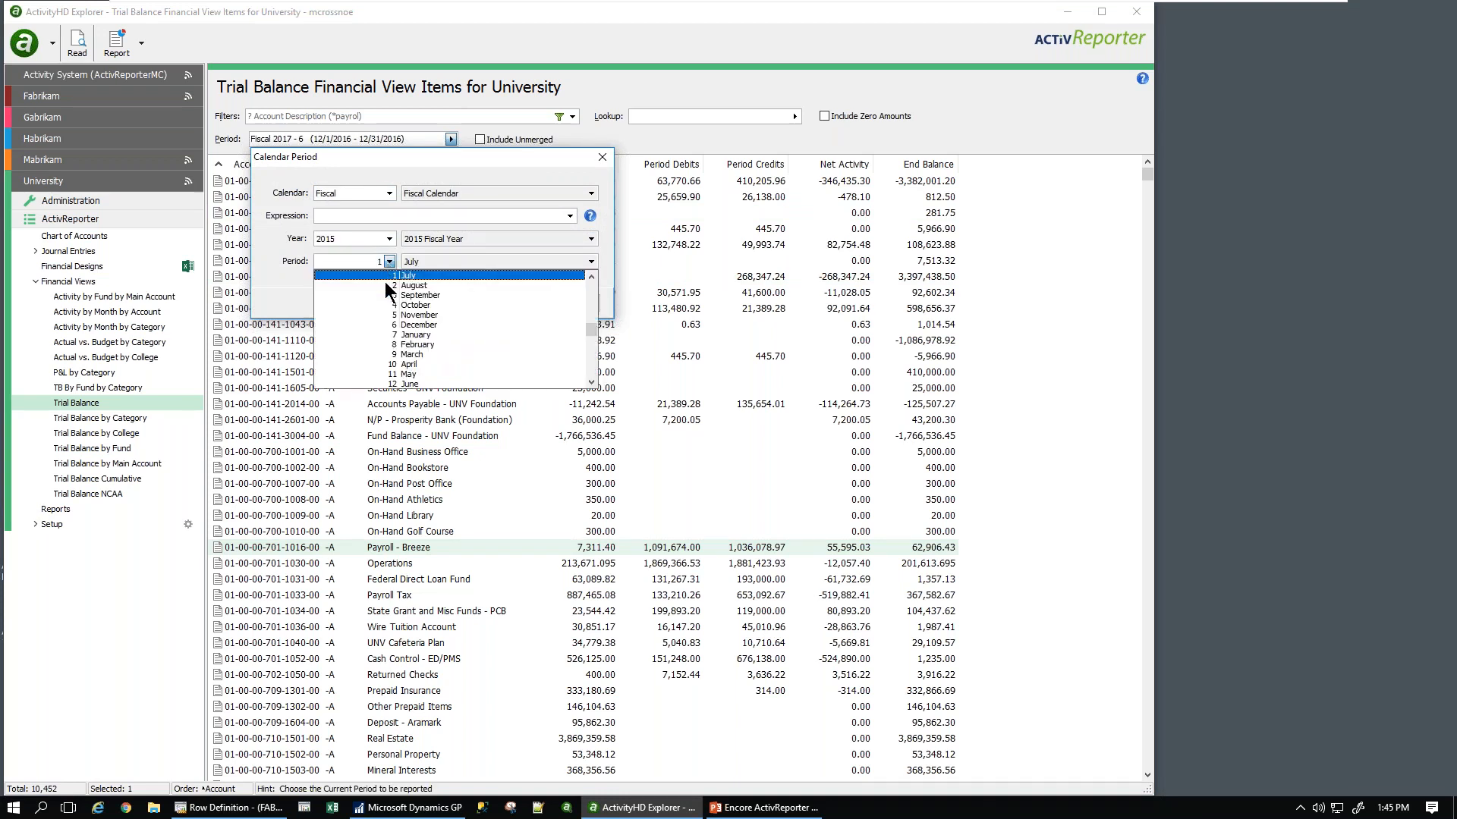
pyautogui.click(413, 344)
pyautogui.click(505, 303)
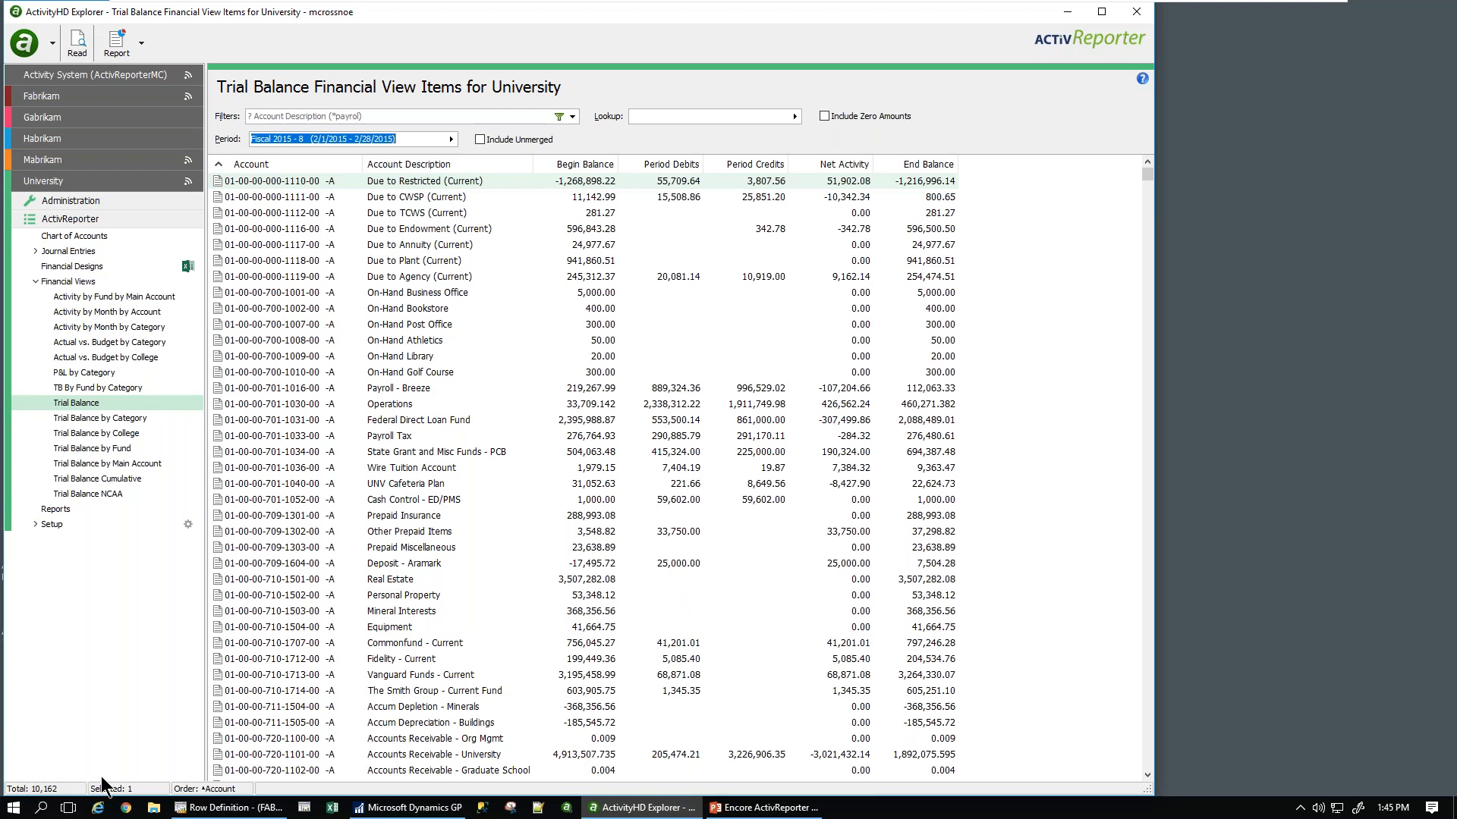
pyautogui.click(553, 424)
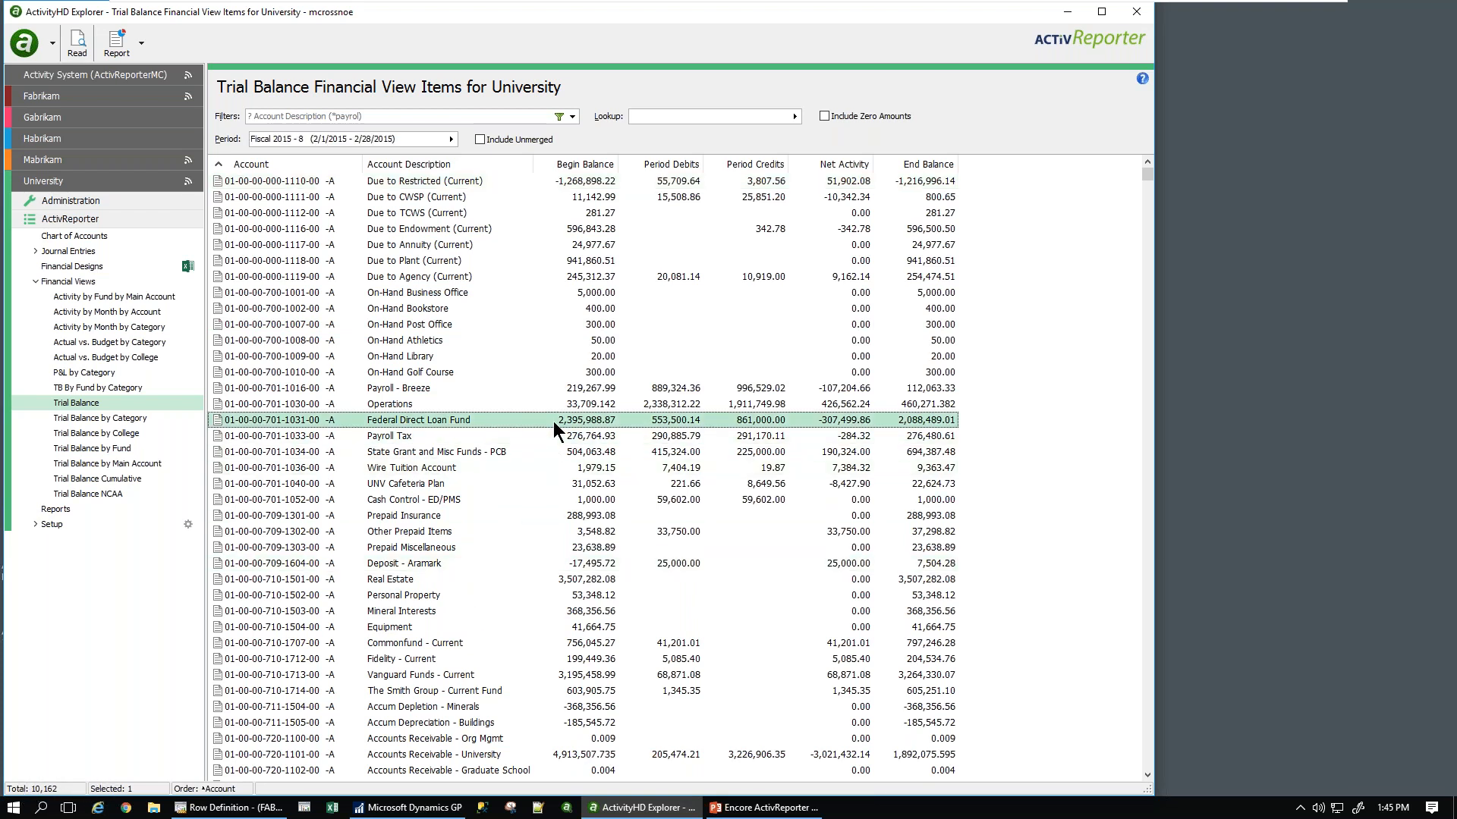
pyautogui.doubleClick(553, 422)
pyautogui.click(109, 258)
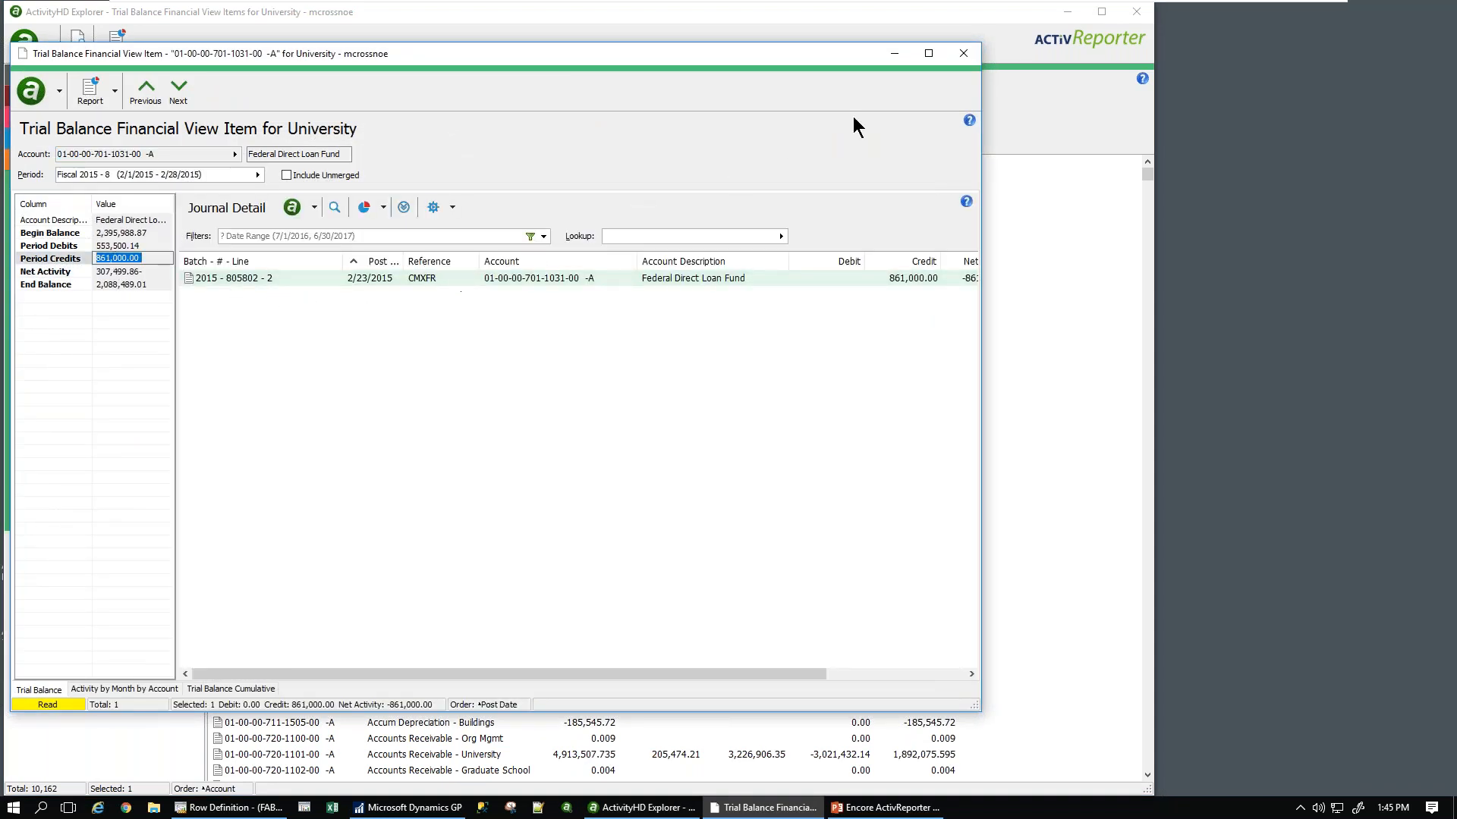
pyautogui.click(962, 53)
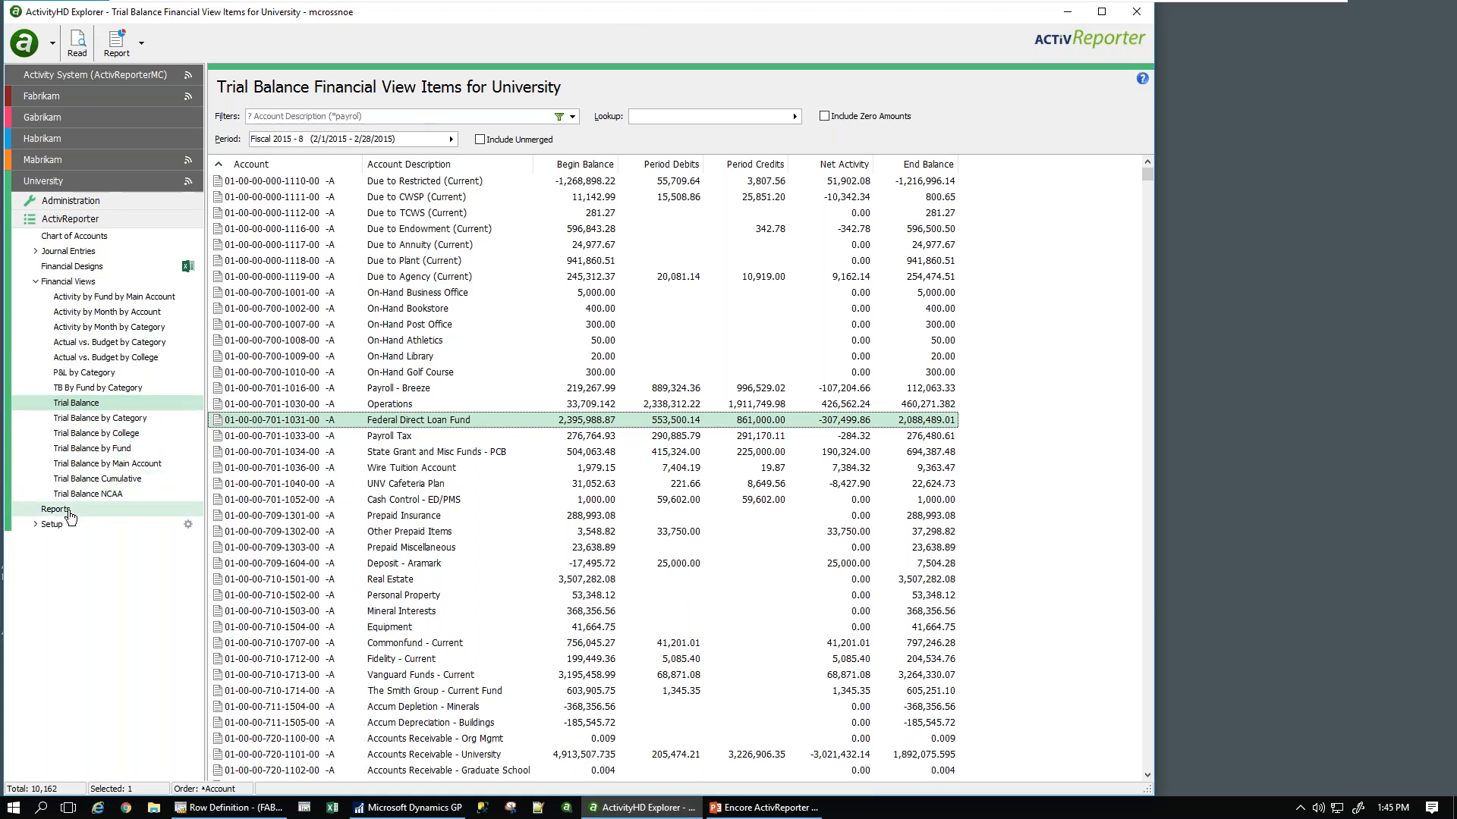
# - Switch to the PowerPoint demo deck, start the slide show from the Demonstration slide, and advance to the Pricing (unit) slide
pyautogui.click(771, 809)
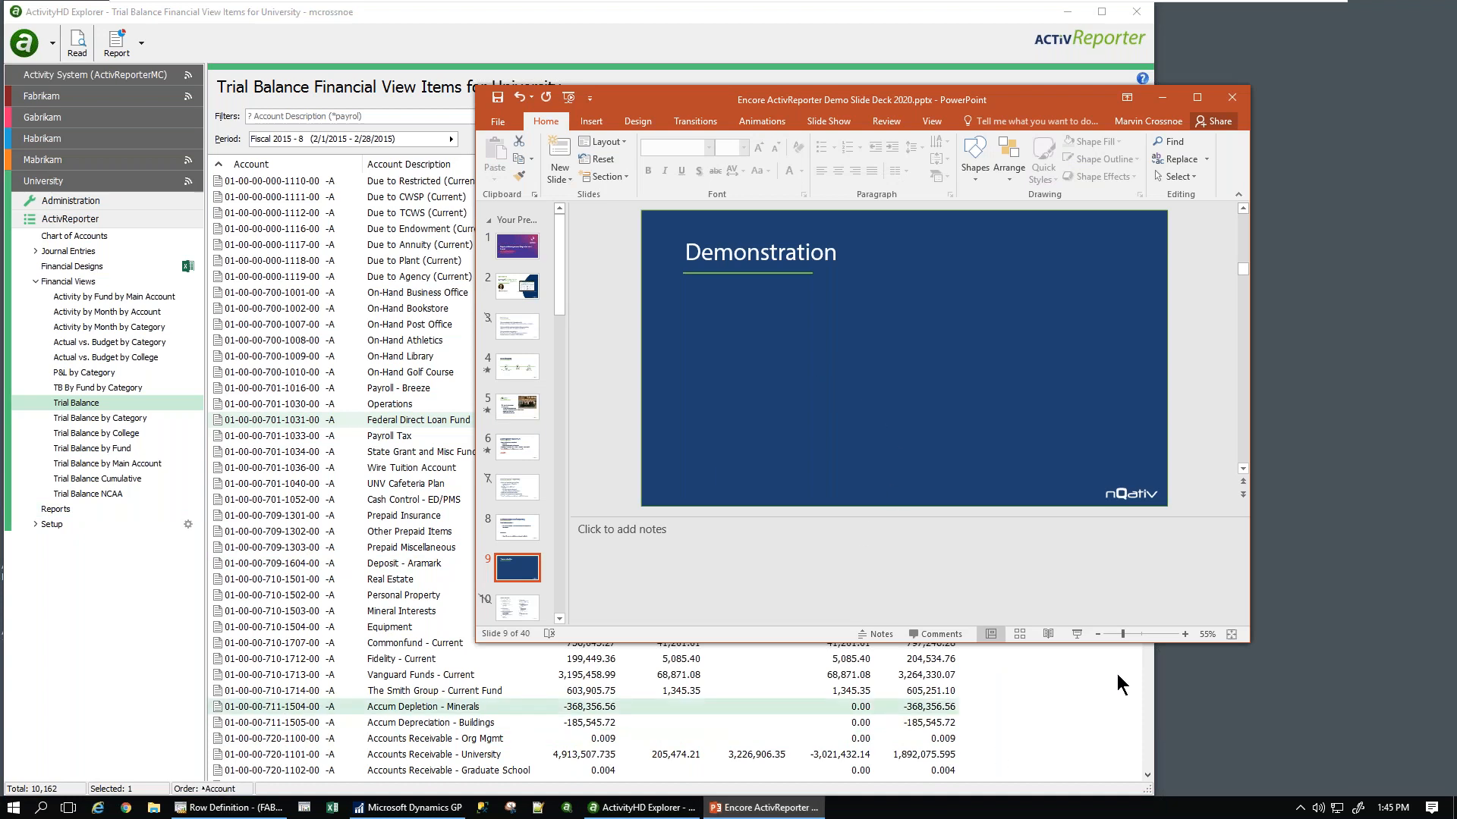
pyautogui.click(1077, 633)
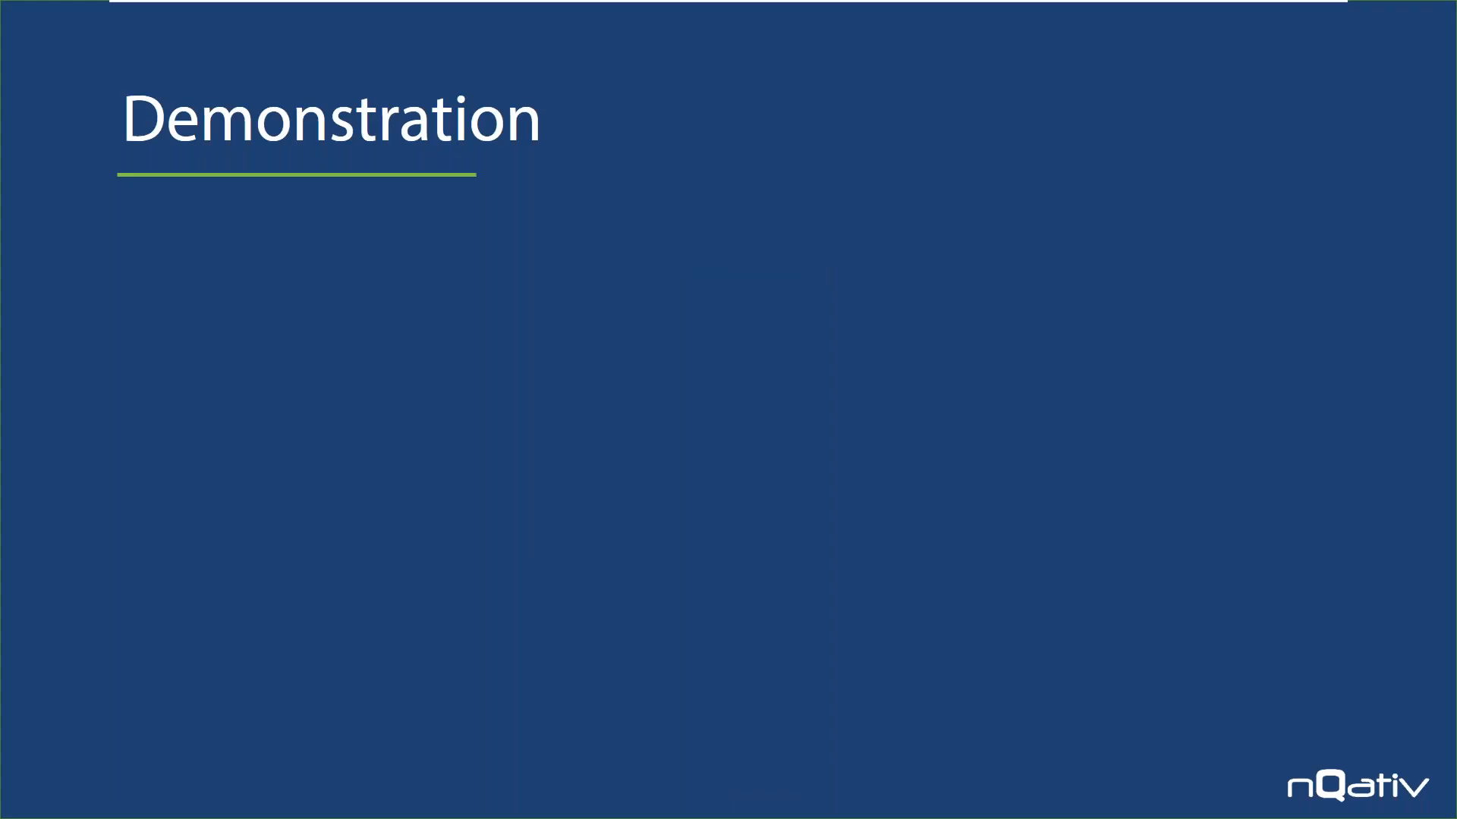
pyautogui.press('Right')
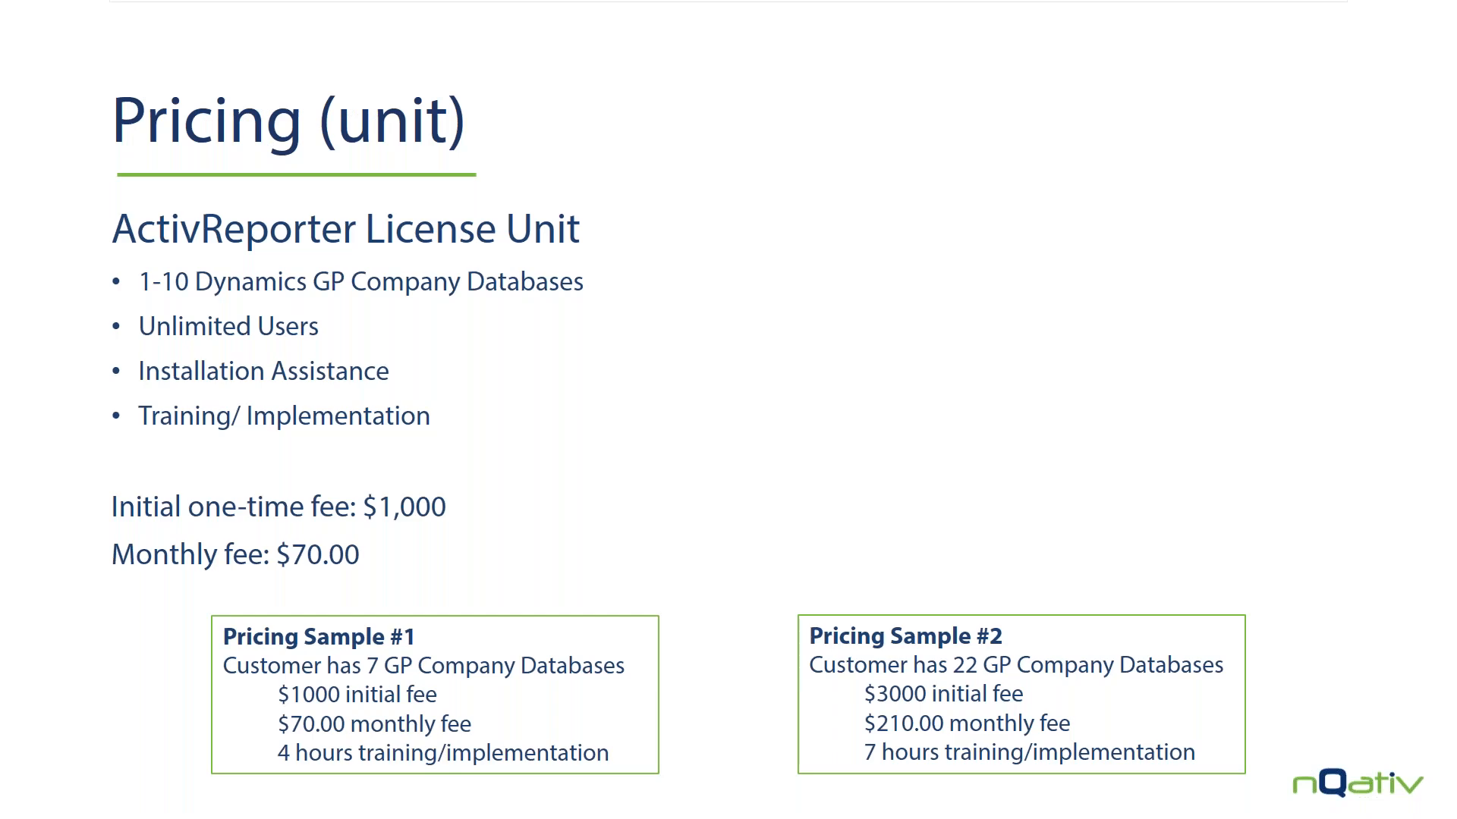